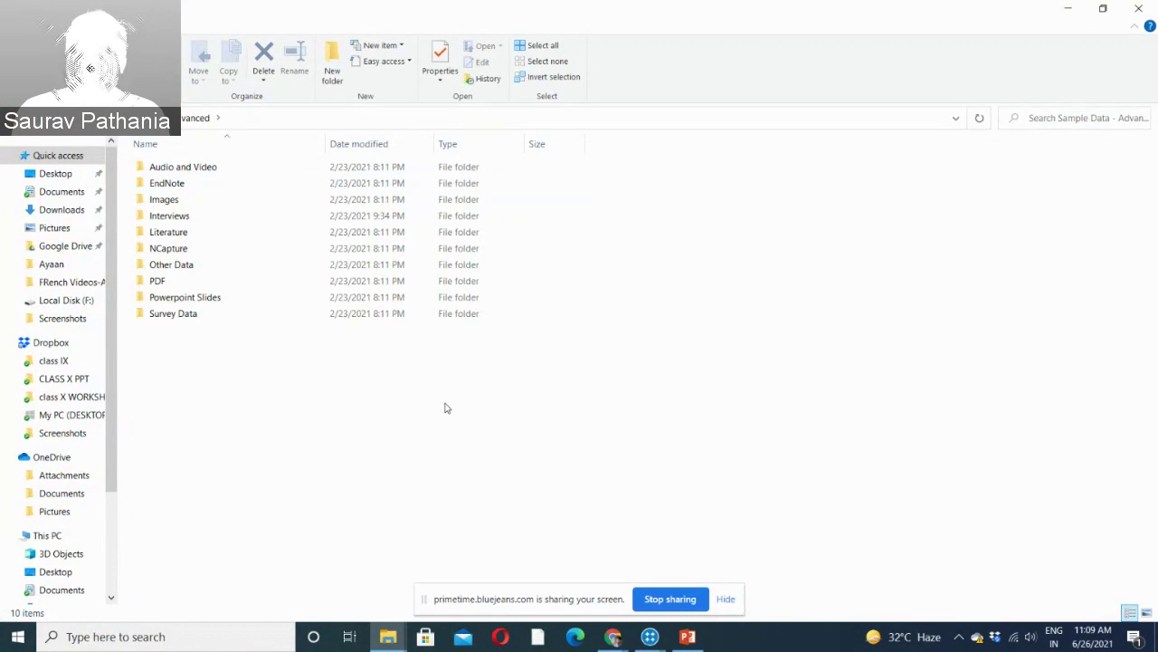
Open the first interview document in the Interviews folder, skim its opening questions and answers, and close it.
{"action": "double_click", "coordinate": [193, 223]}
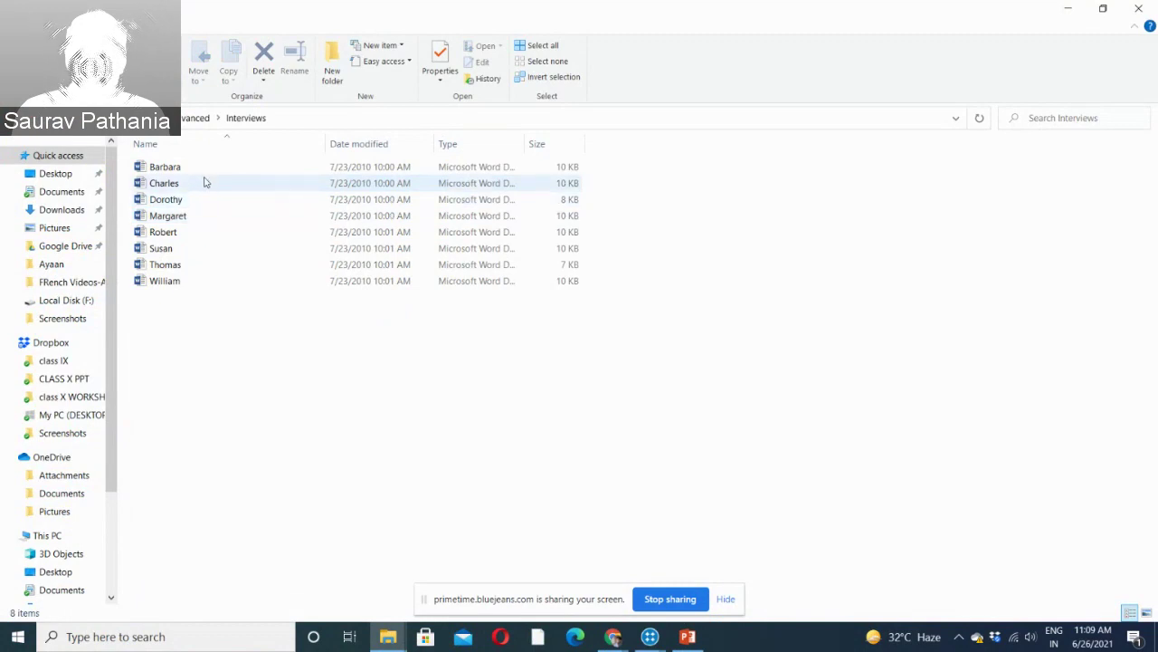
{"action": "double_click", "coordinate": [178, 168]}
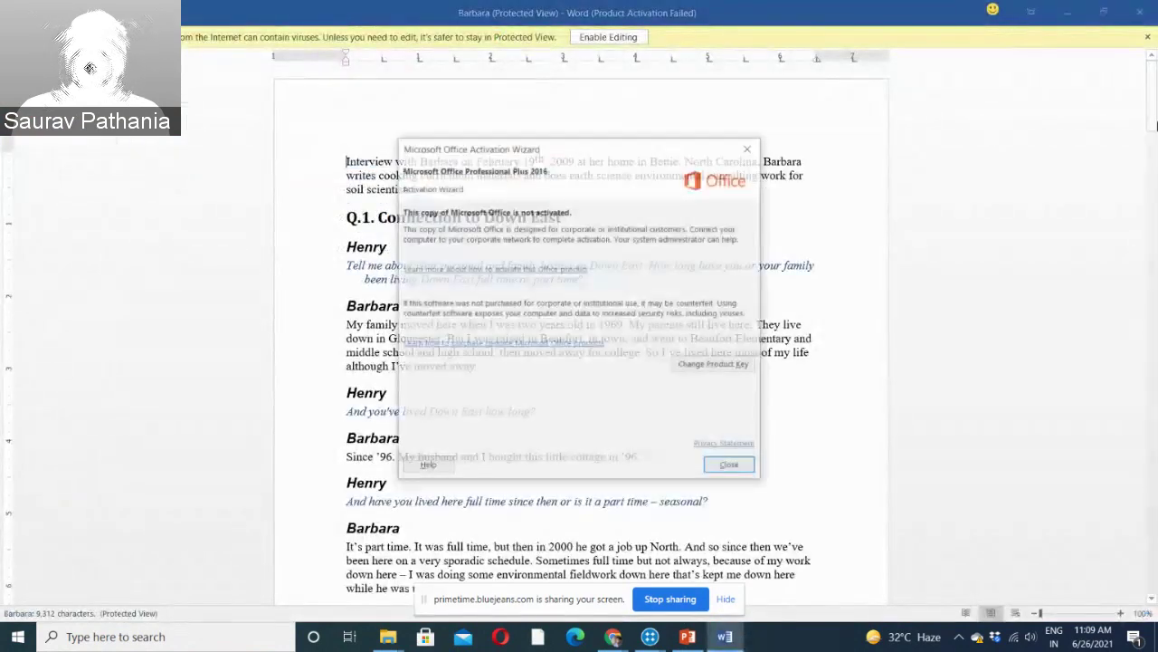
{"action": "left_click", "coordinate": [750, 147]}
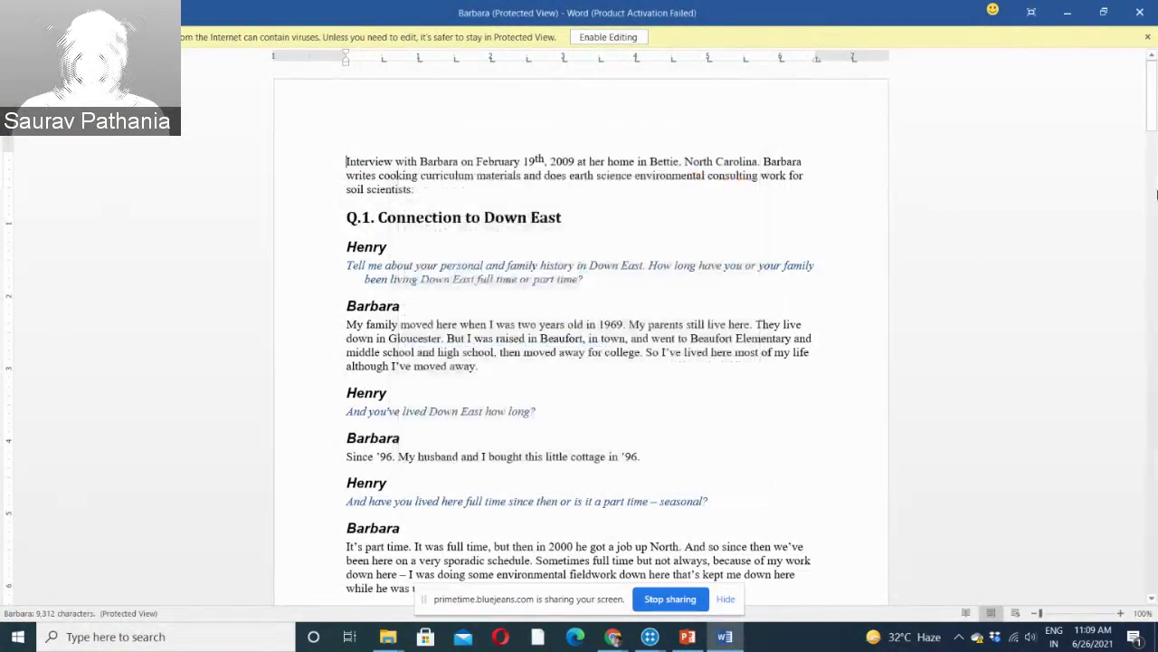
{"action": "scroll", "coordinate": [935, 335], "scroll_direction": "down", "scroll_amount": 5}
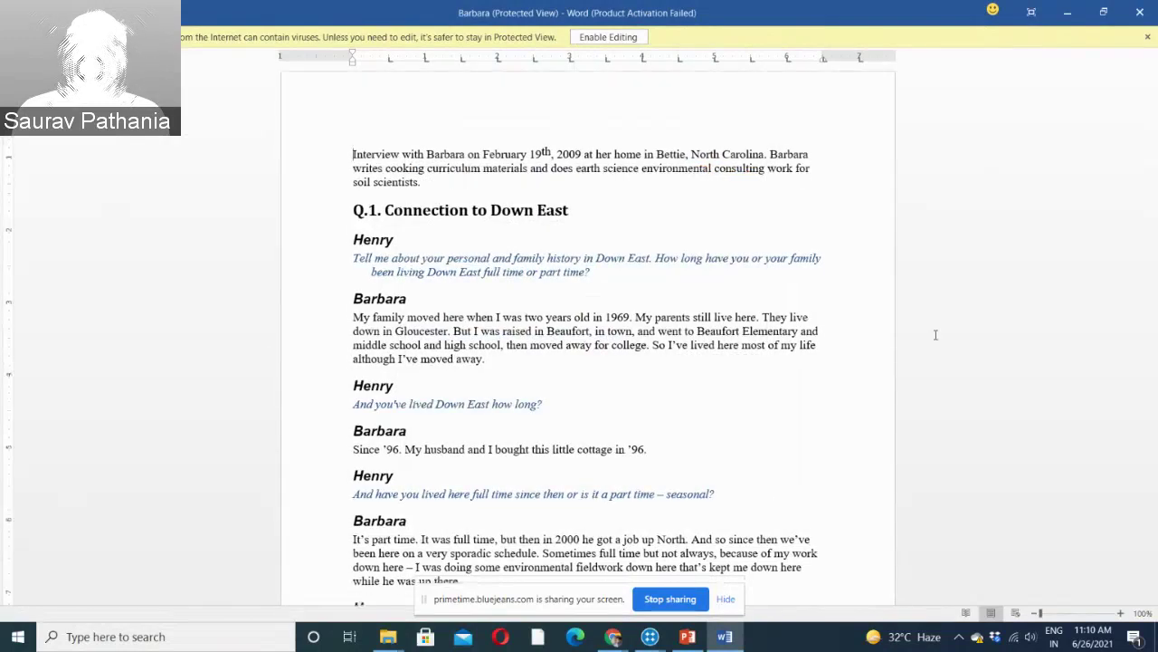
{"action": "scroll", "coordinate": [936, 334], "scroll_direction": "down", "scroll_amount": 2}
{"action": "scroll", "coordinate": [936, 335], "scroll_direction": "up", "scroll_amount": 4}
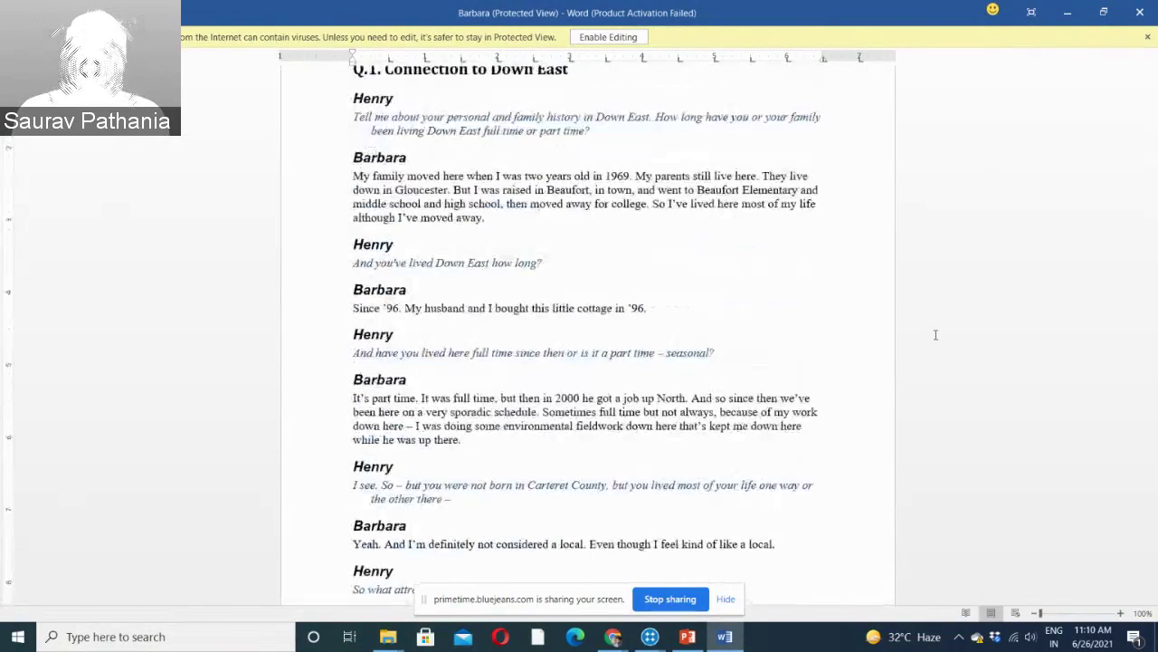
{"action": "scroll", "coordinate": [935, 335], "scroll_direction": "up", "scroll_amount": 2}
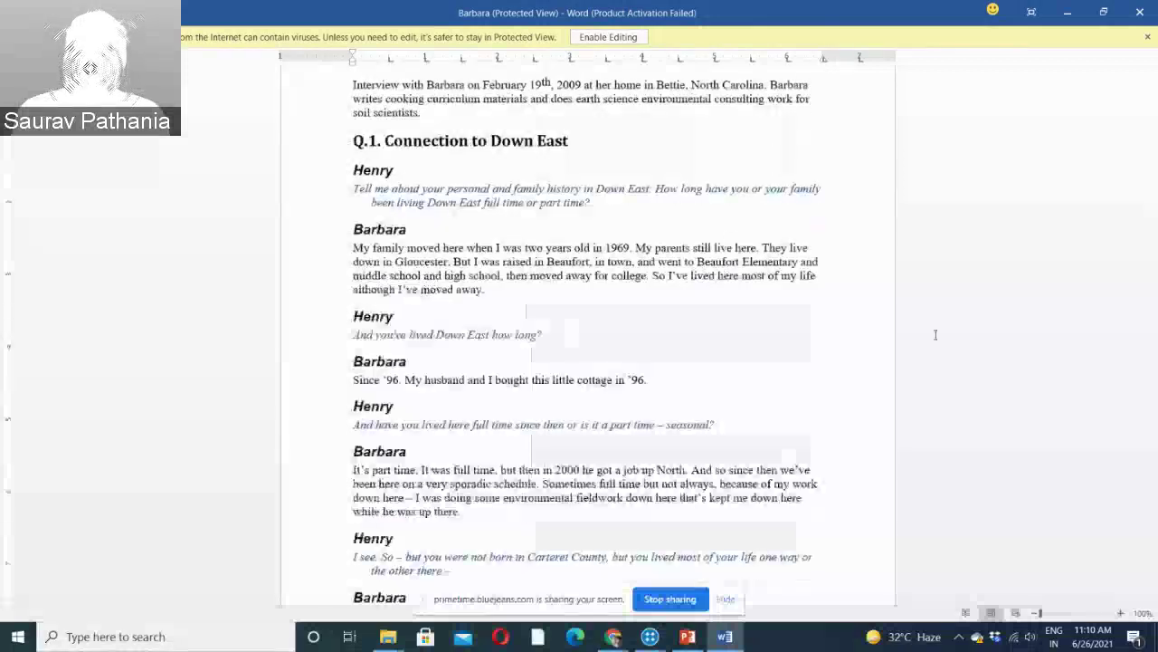
{"action": "scroll", "coordinate": [936, 334], "scroll_direction": "down", "scroll_amount": 1}
{"action": "scroll", "coordinate": [936, 335], "scroll_direction": "down", "scroll_amount": 2}
{"action": "scroll", "coordinate": [936, 334], "scroll_direction": "up", "scroll_amount": 4}
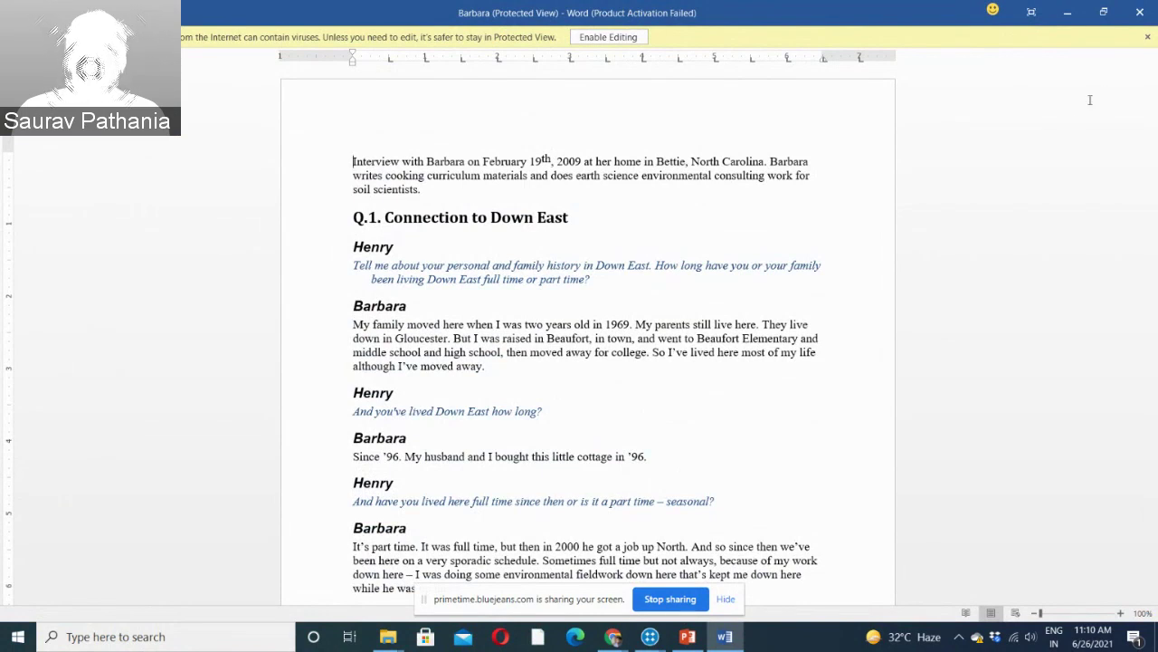
{"action": "left_click", "coordinate": [1140, 13]}
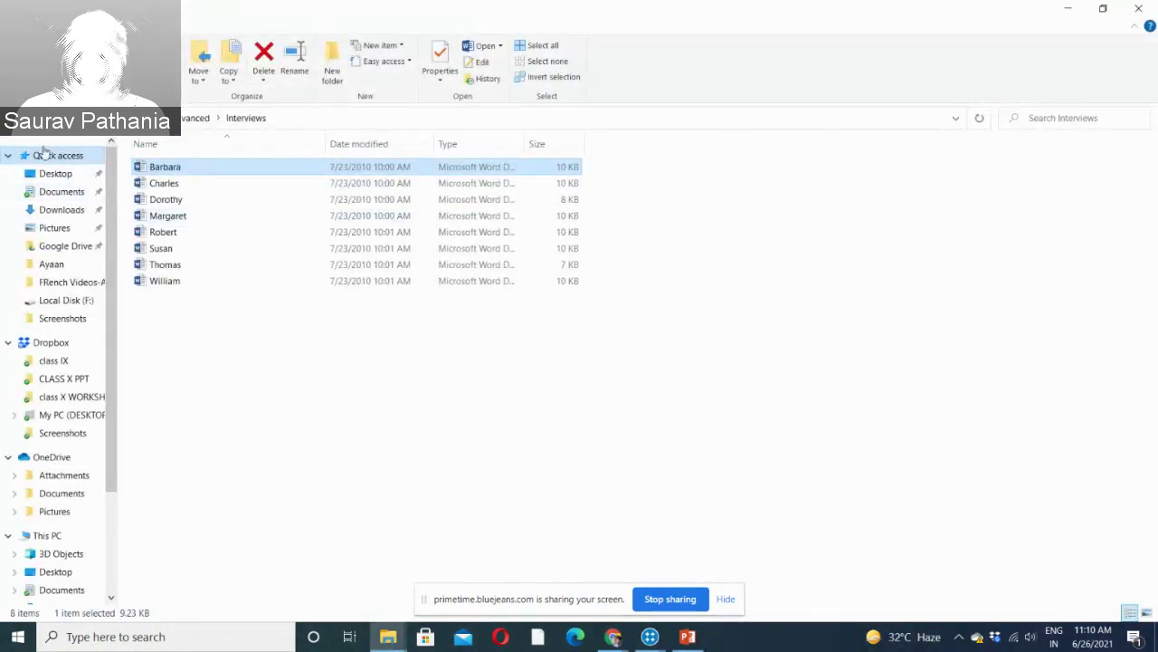
Open the first Word transcript in the Audio and Video folder, view its timespan table, and close it.
{"action": "key", "text": "alt+Up"}
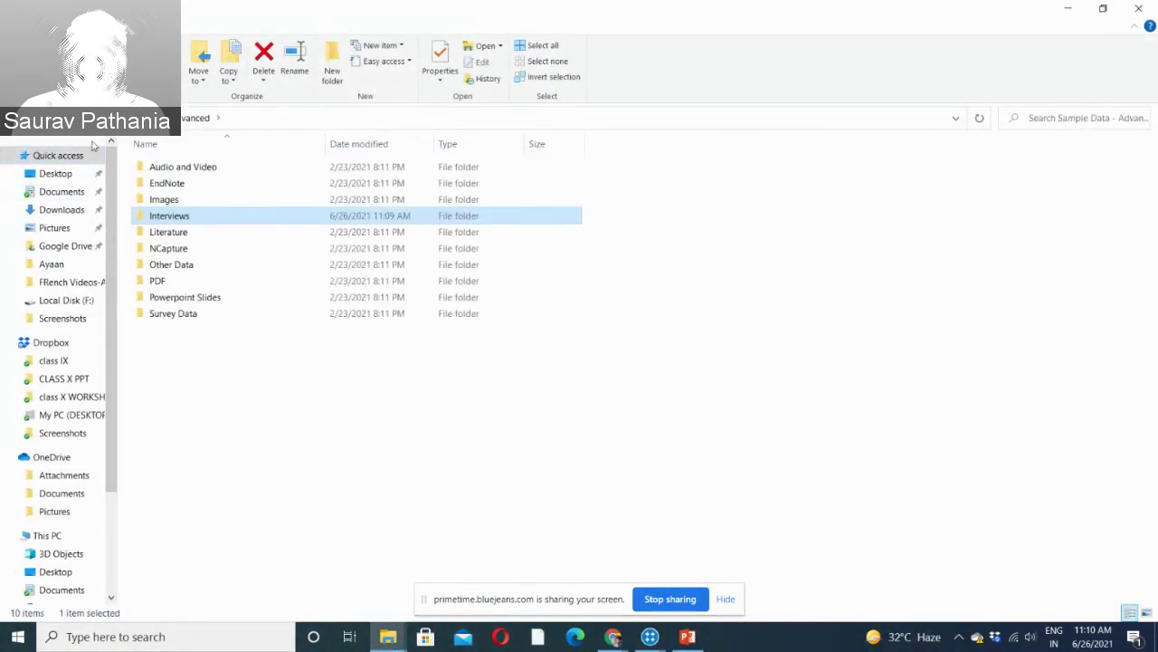
{"action": "double_click", "coordinate": [222, 166]}
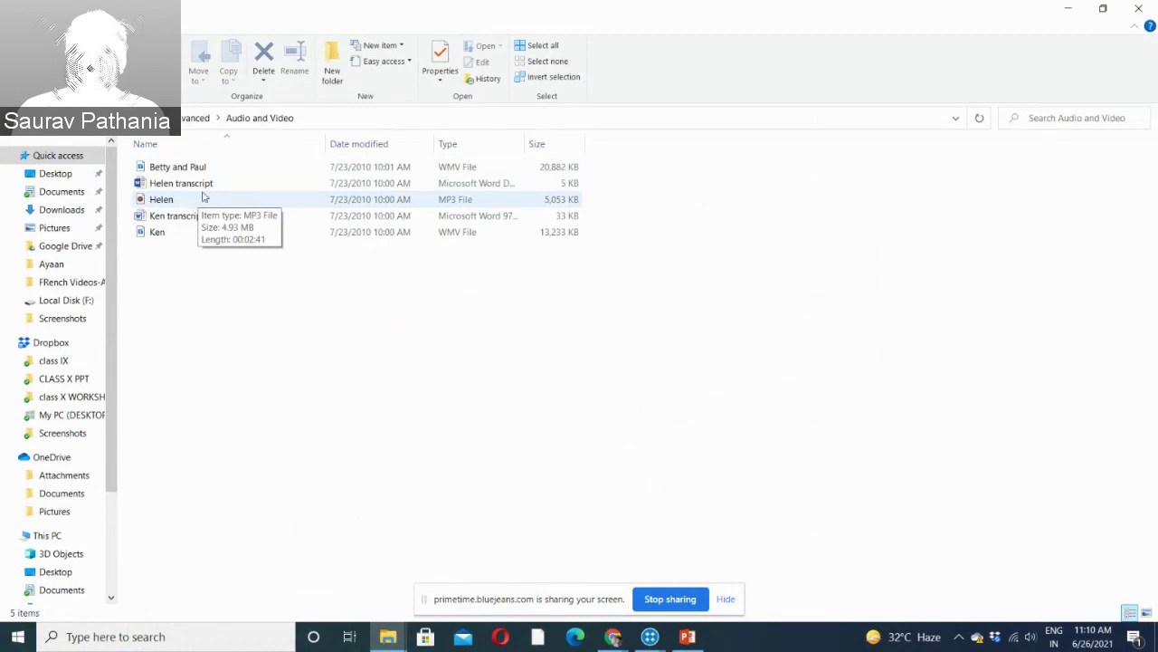
{"action": "double_click", "coordinate": [212, 186]}
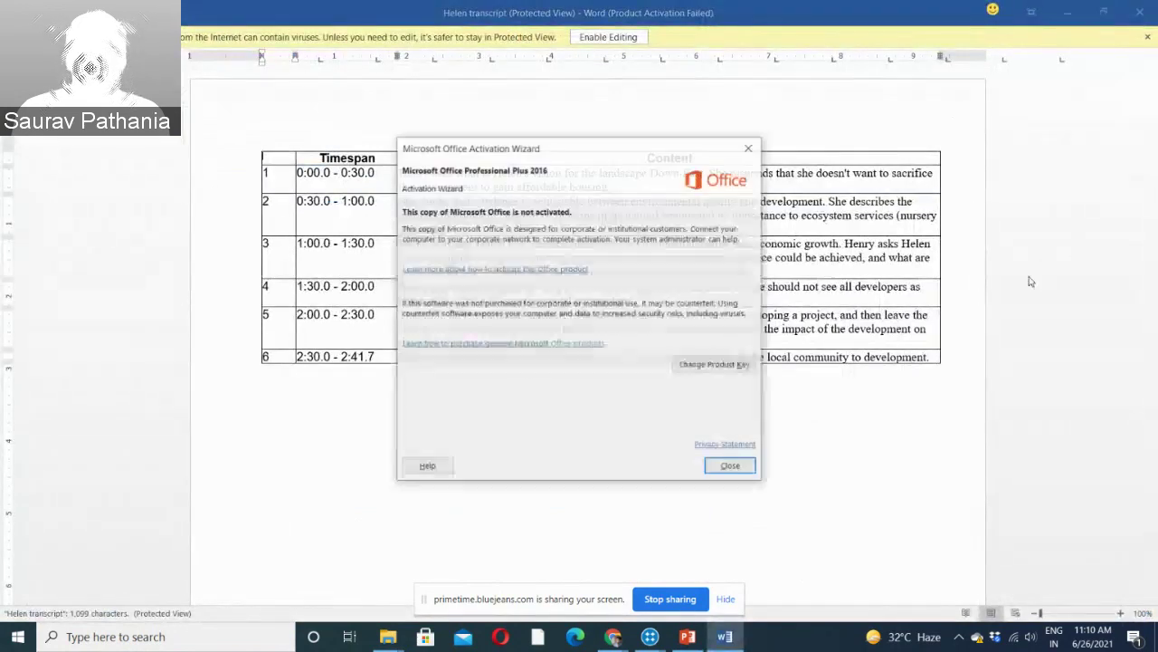
{"action": "left_click", "coordinate": [749, 146]}
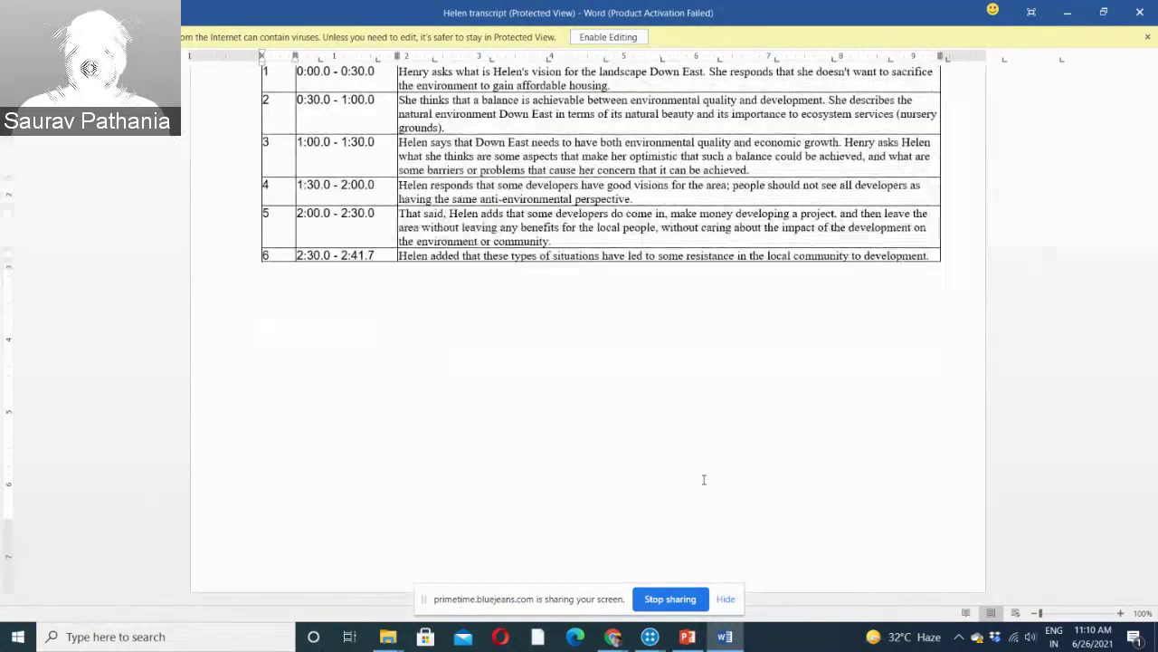
{"action": "left_click", "coordinate": [1140, 12]}
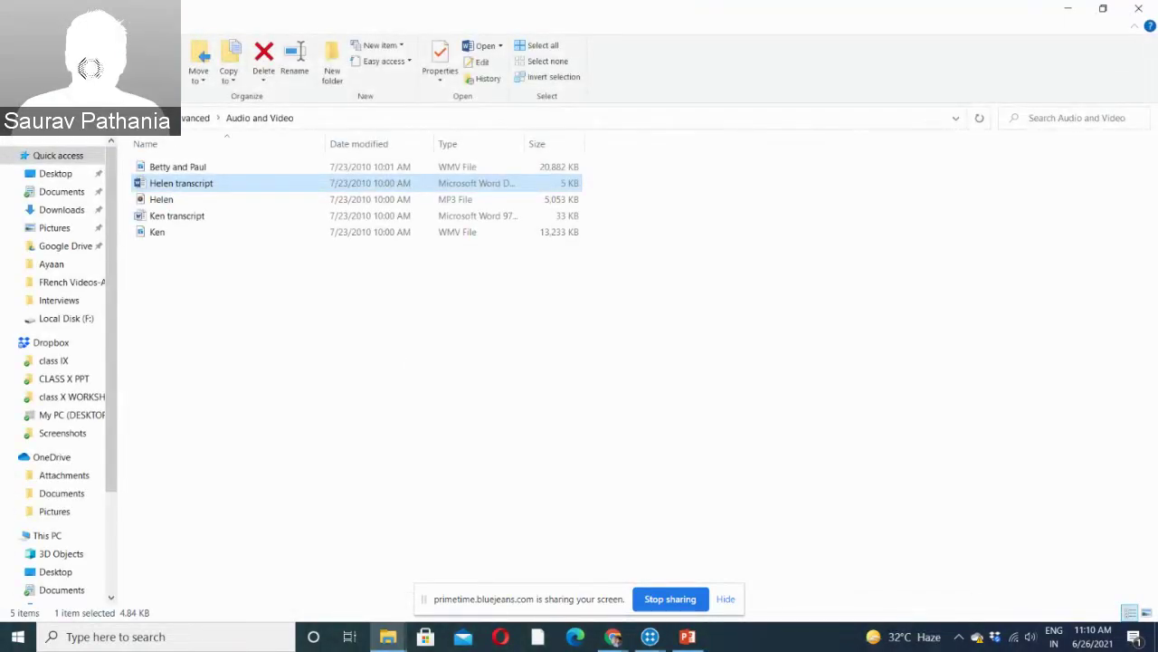
Look through the contents of the Images, Literature and PDF folders in the sample data.
{"action": "key", "text": "alt+Up"}
{"action": "double_click", "coordinate": [172, 201]}
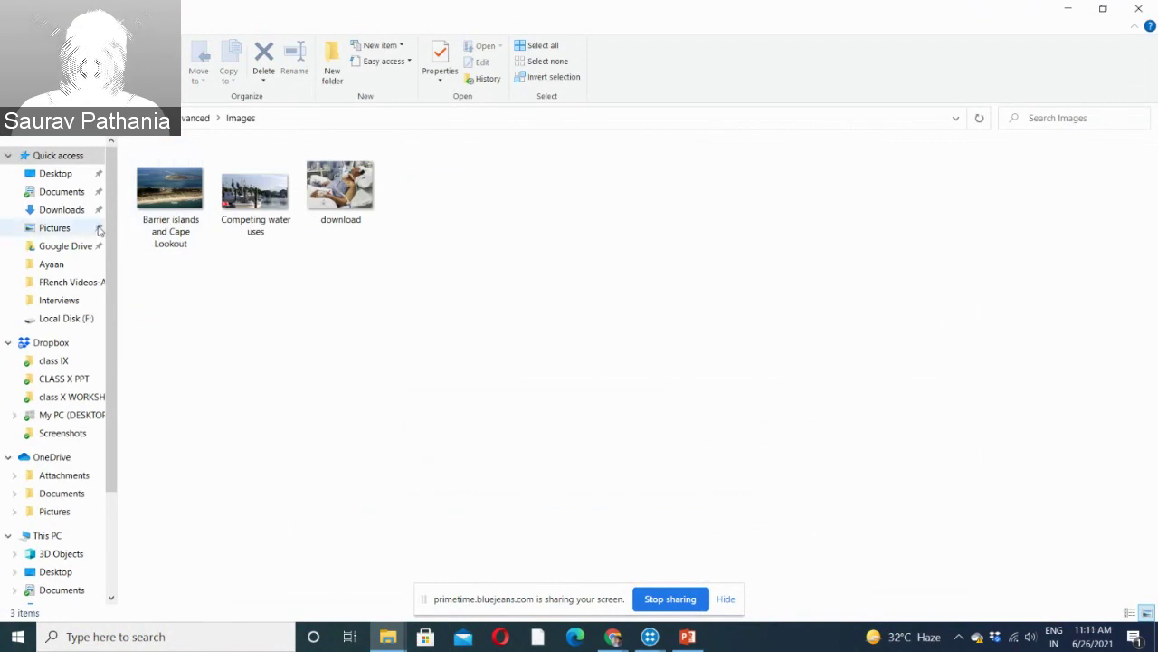
{"action": "key", "text": "alt+Left"}
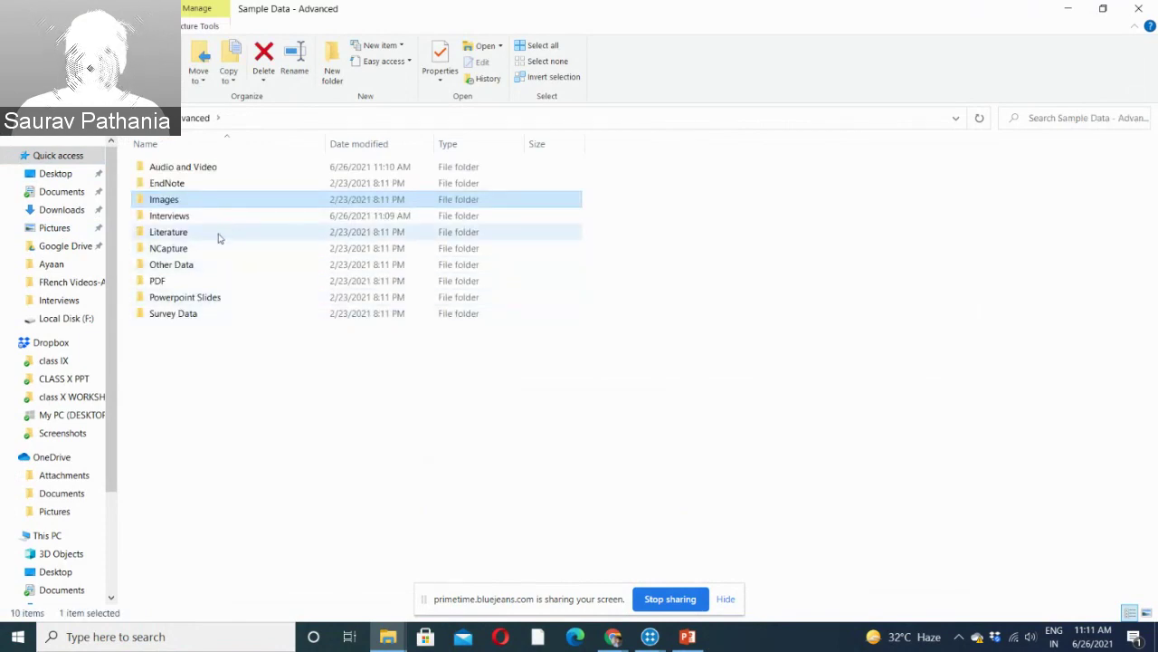
{"action": "double_click", "coordinate": [217, 237]}
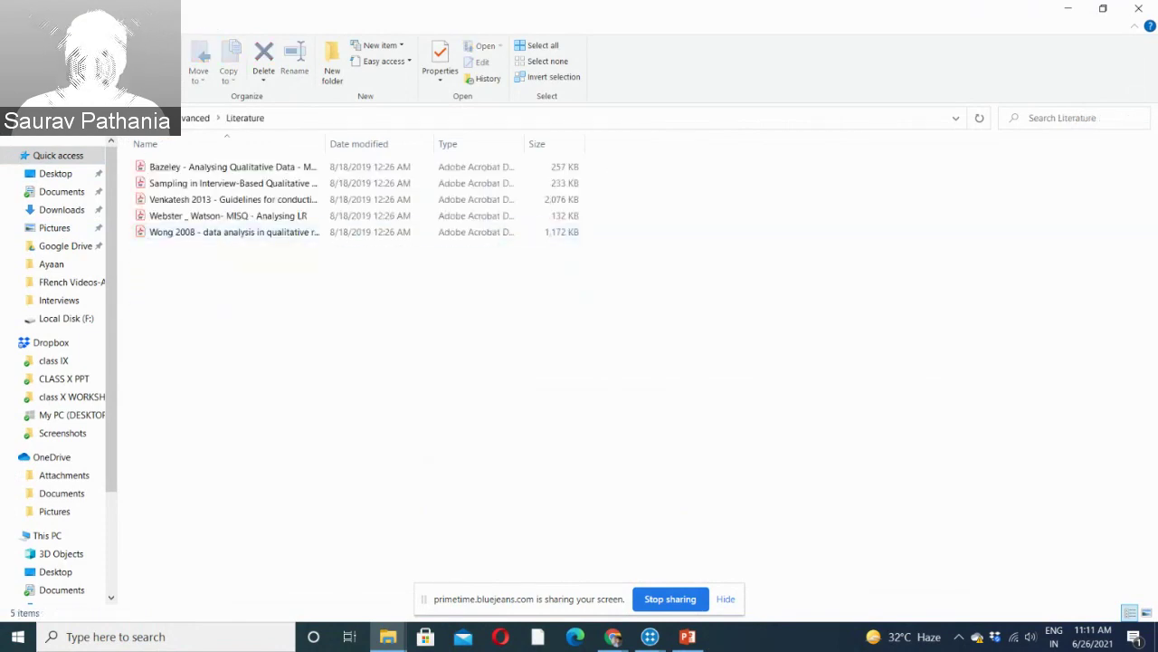
{"action": "key", "text": "alt+Left"}
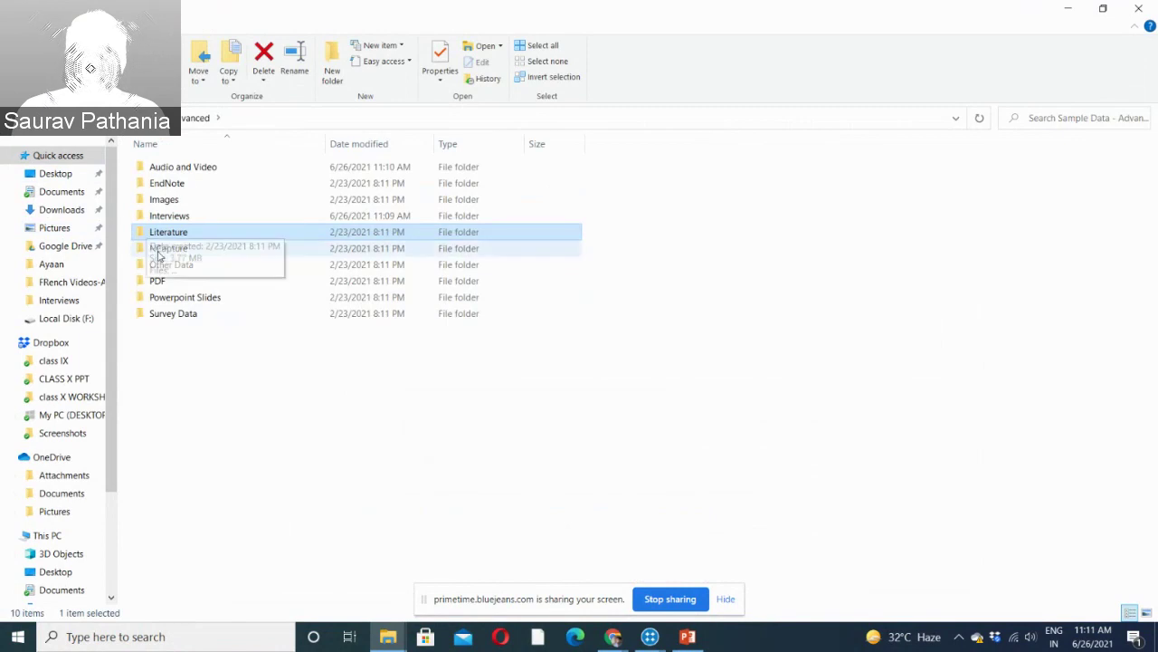
{"action": "double_click", "coordinate": [161, 286]}
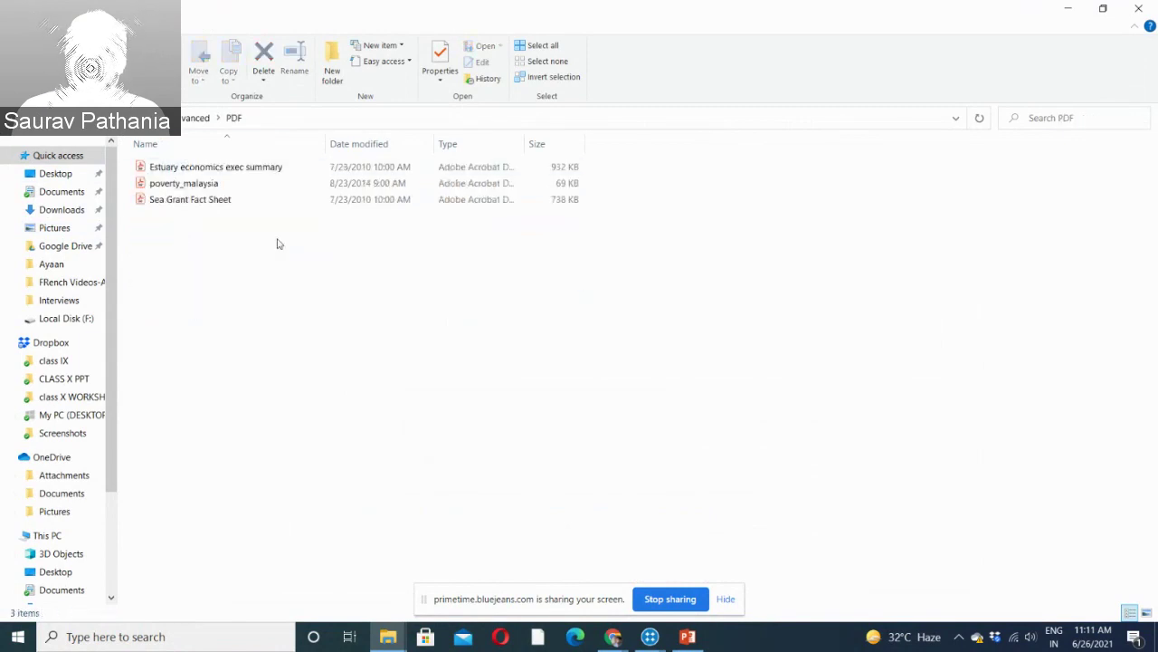
{"action": "key", "text": "alt+Left"}
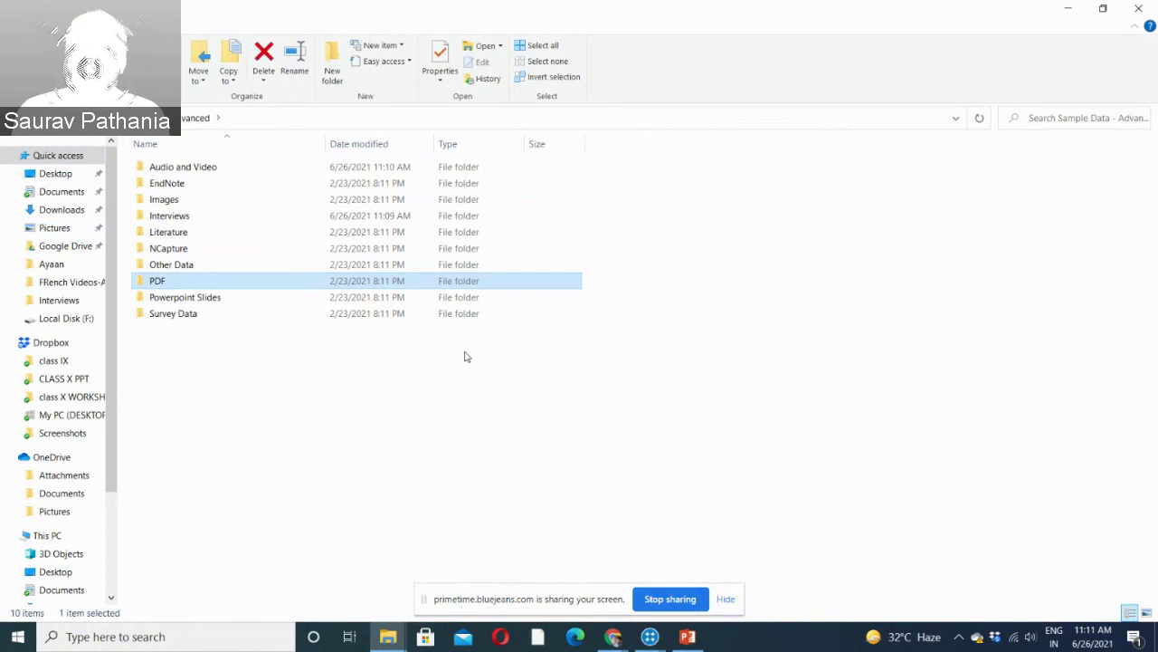
Minimize the sample data folder and switch to the NVivo start screen.
{"action": "left_click", "coordinate": [1069, 12]}
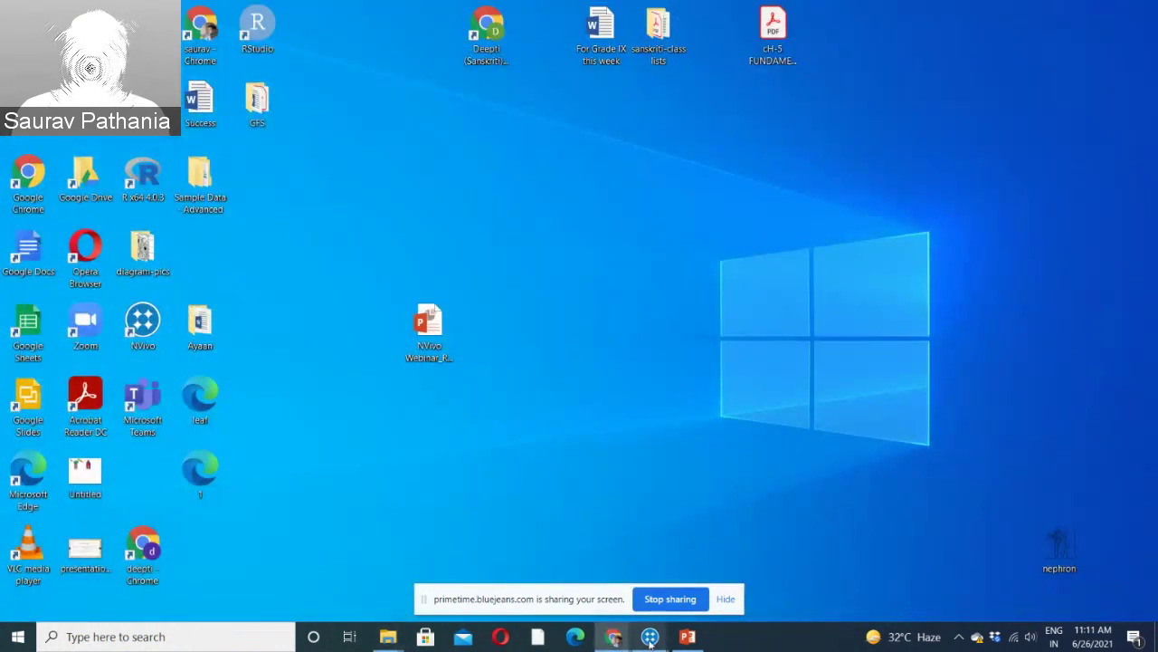
{"action": "mouse_move", "coordinate": [649, 639]}
{"action": "left_click", "coordinate": [724, 561]}
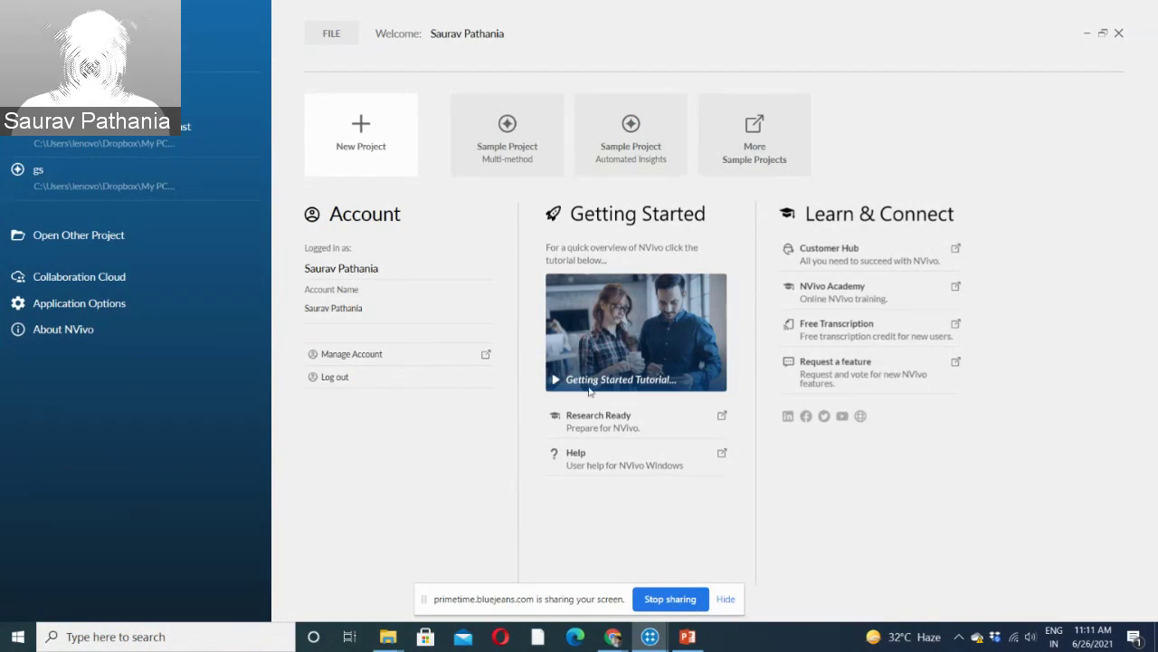
Begin a new project and title it "Sushant University".
{"action": "left_click", "coordinate": [362, 126]}
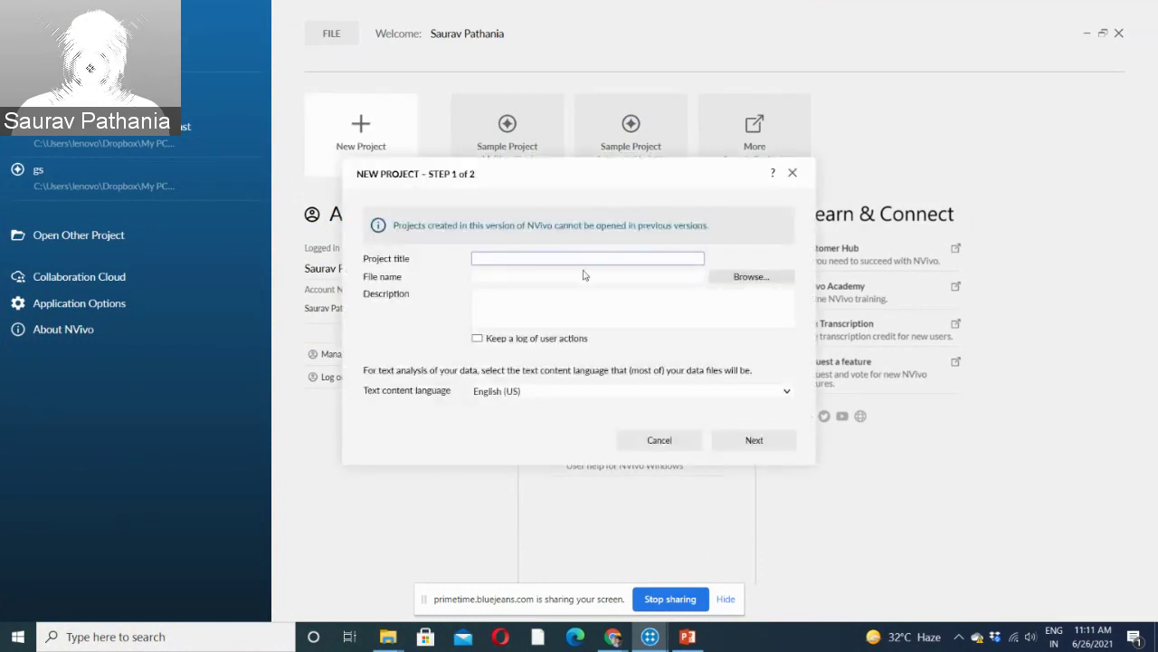
{"action": "type", "text": "Sushanu"}
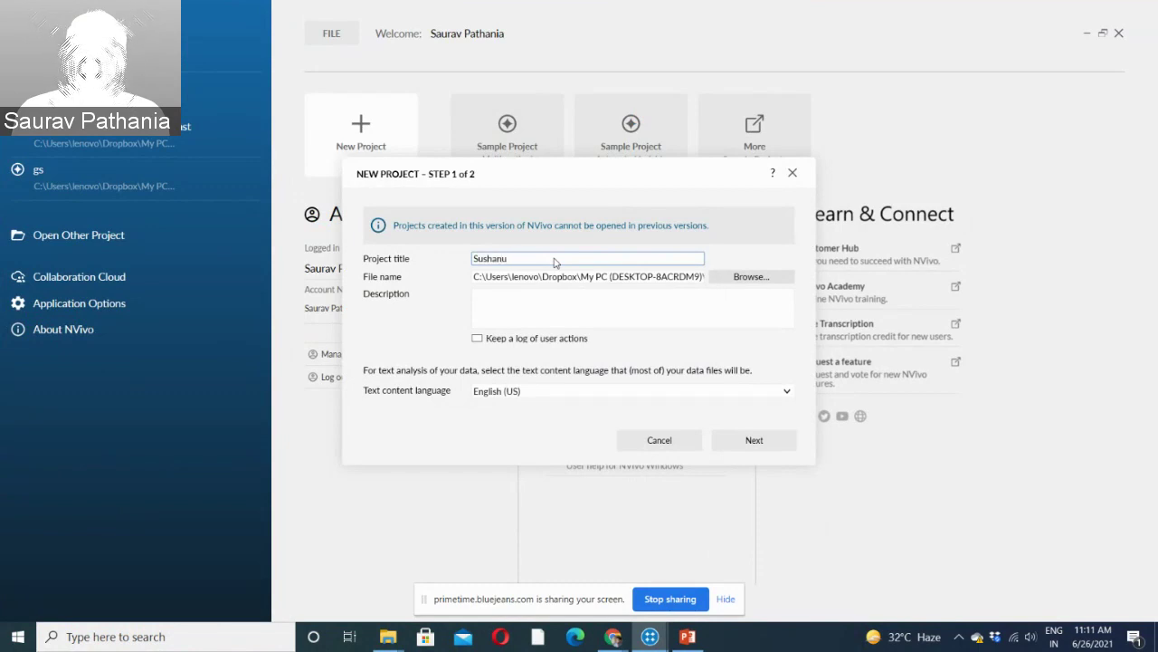
{"action": "key", "text": "BackSpace"}
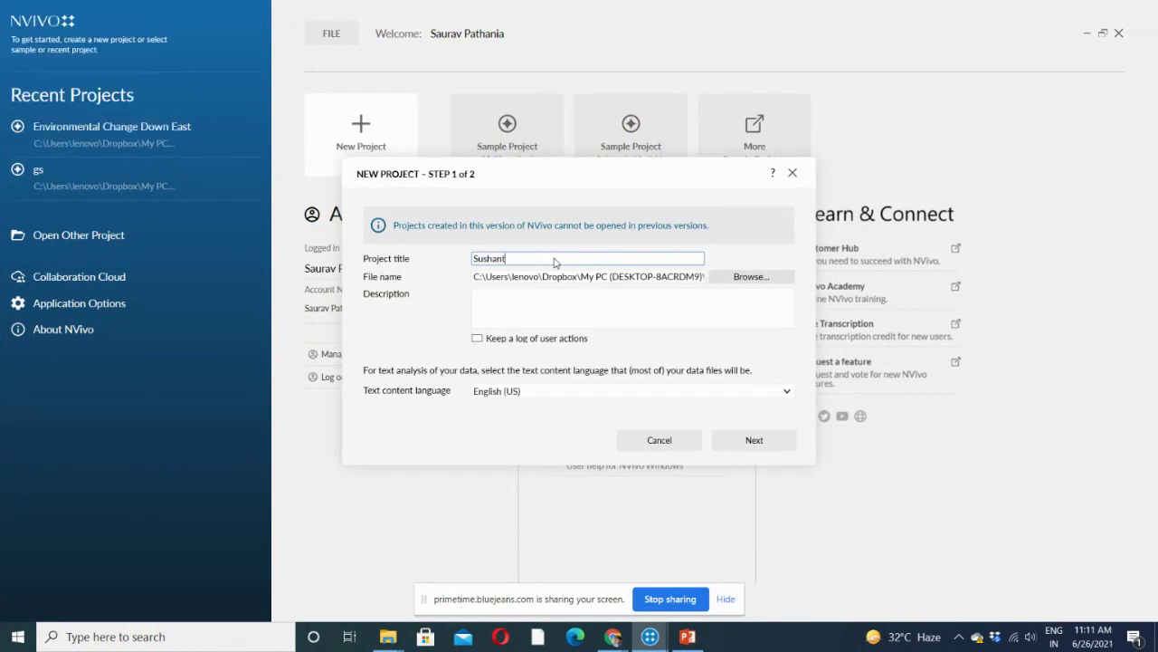
{"action": "type", "text": "t Univers"}
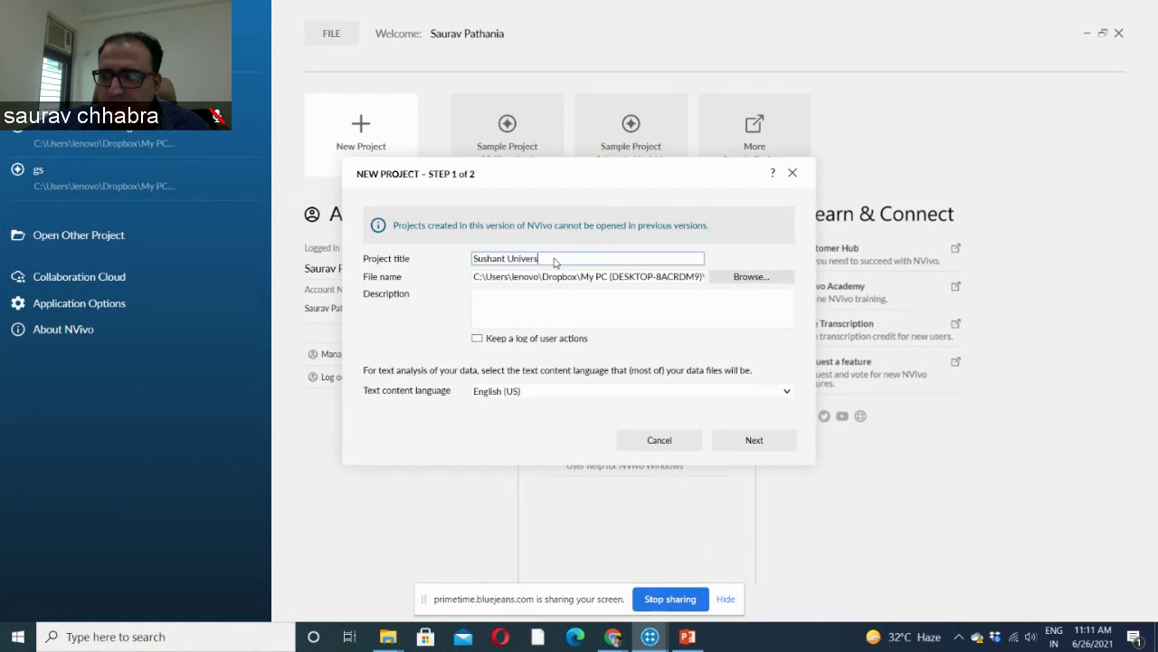
{"action": "type", "text": "ity"}
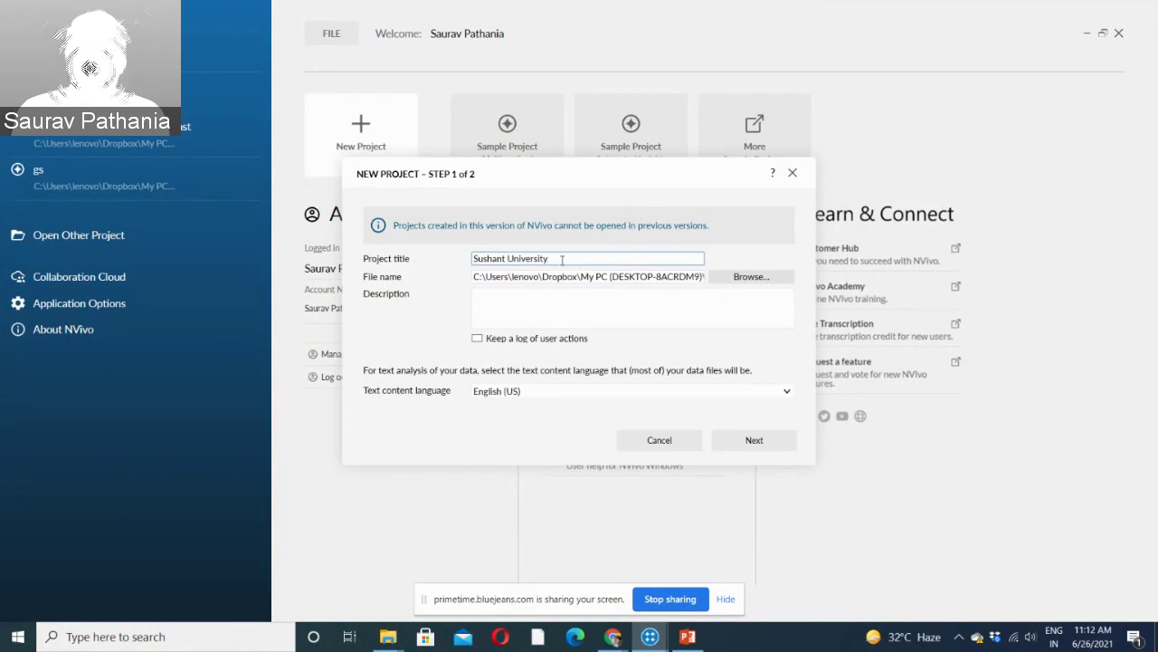
Review the new project's text language choices and its saving and recovery settings, and close the setup without creating the project.
{"action": "left_click", "coordinate": [517, 308]}
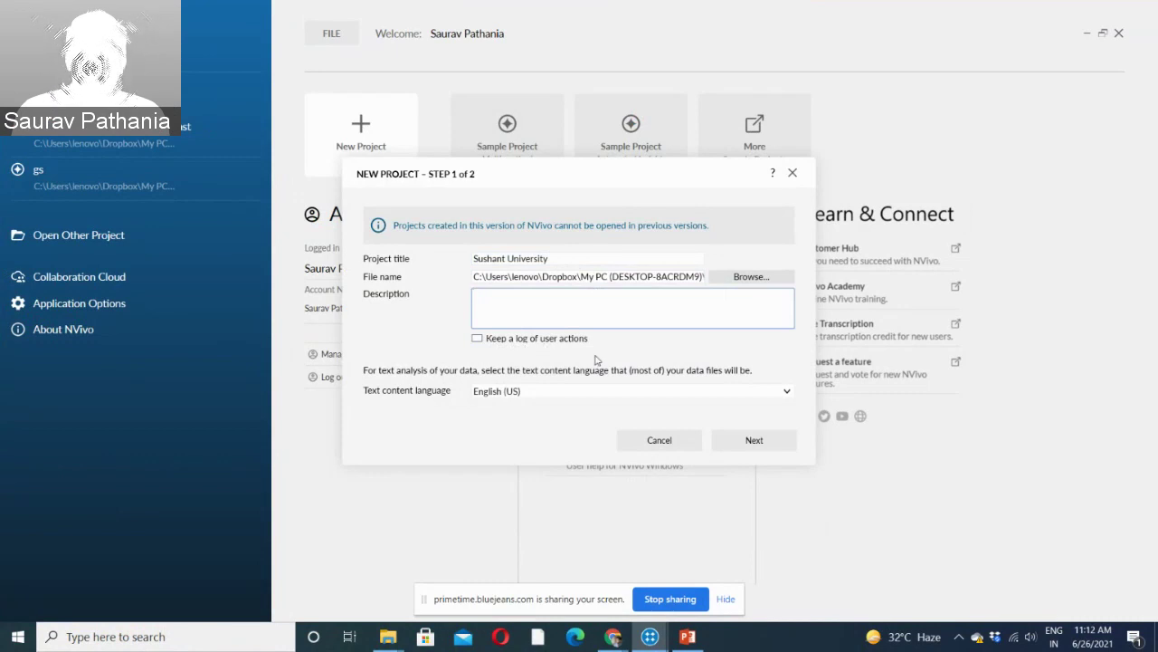
{"action": "left_click", "coordinate": [782, 393]}
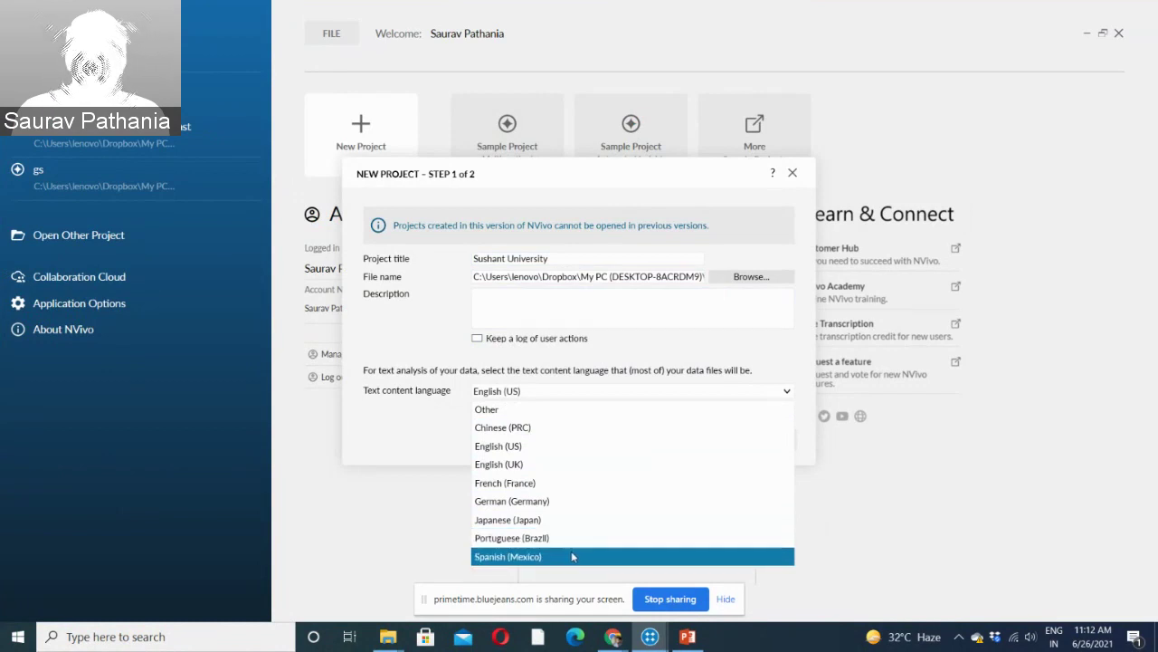
{"action": "left_click", "coordinate": [431, 431]}
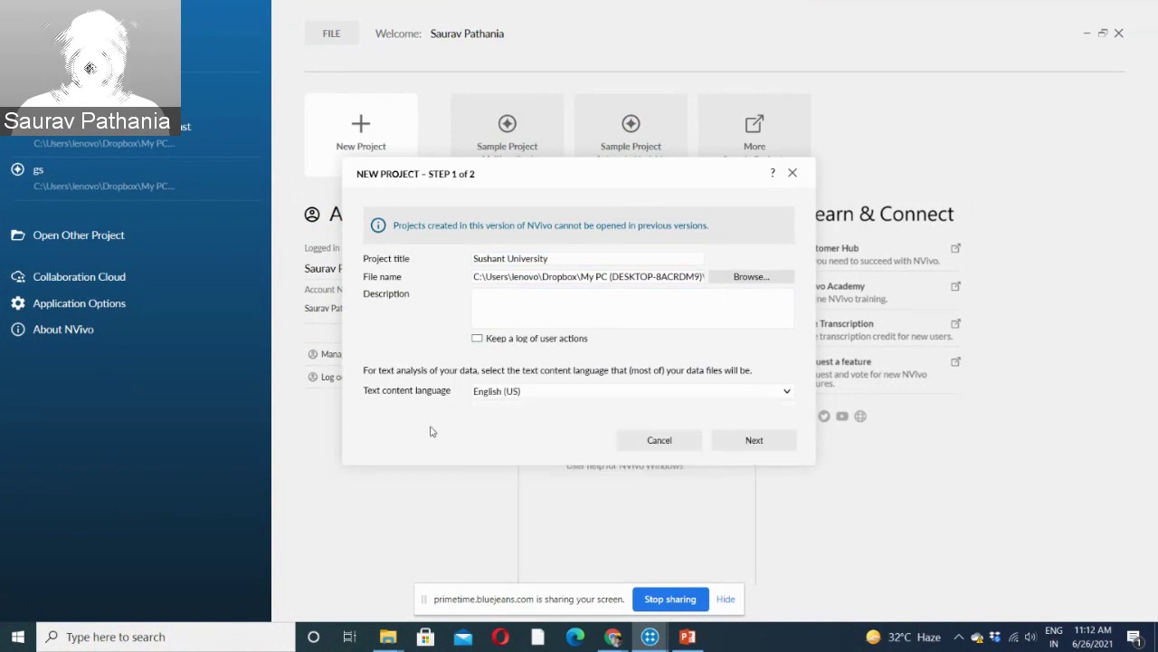
{"action": "left_click", "coordinate": [722, 452]}
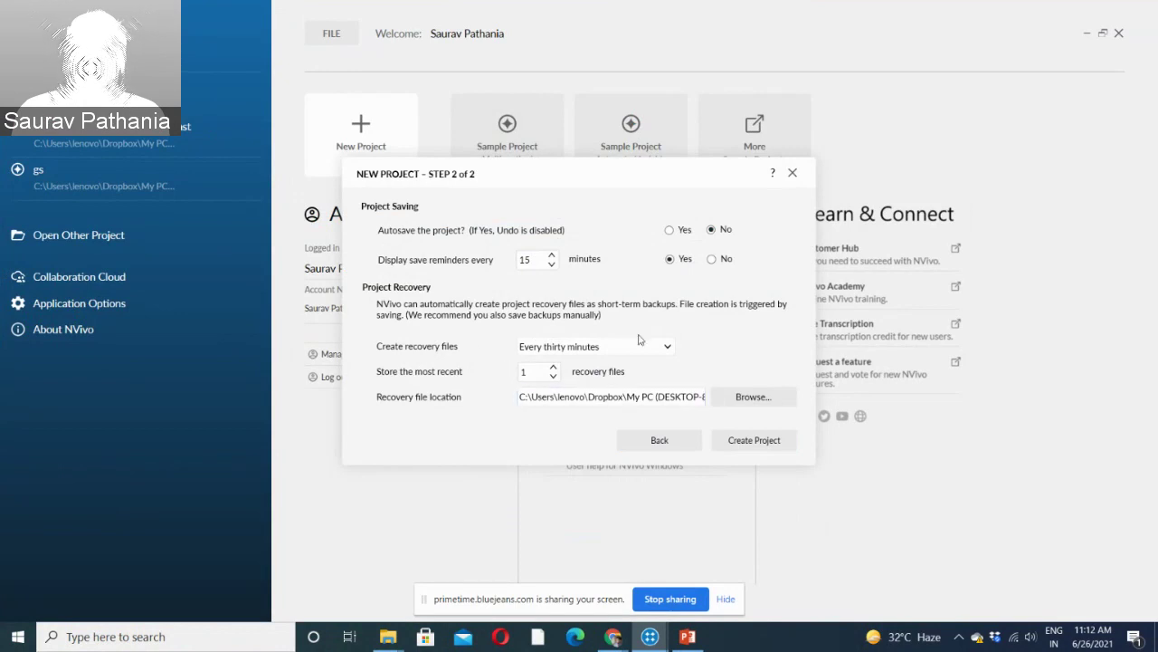
{"action": "left_click", "coordinate": [631, 399]}
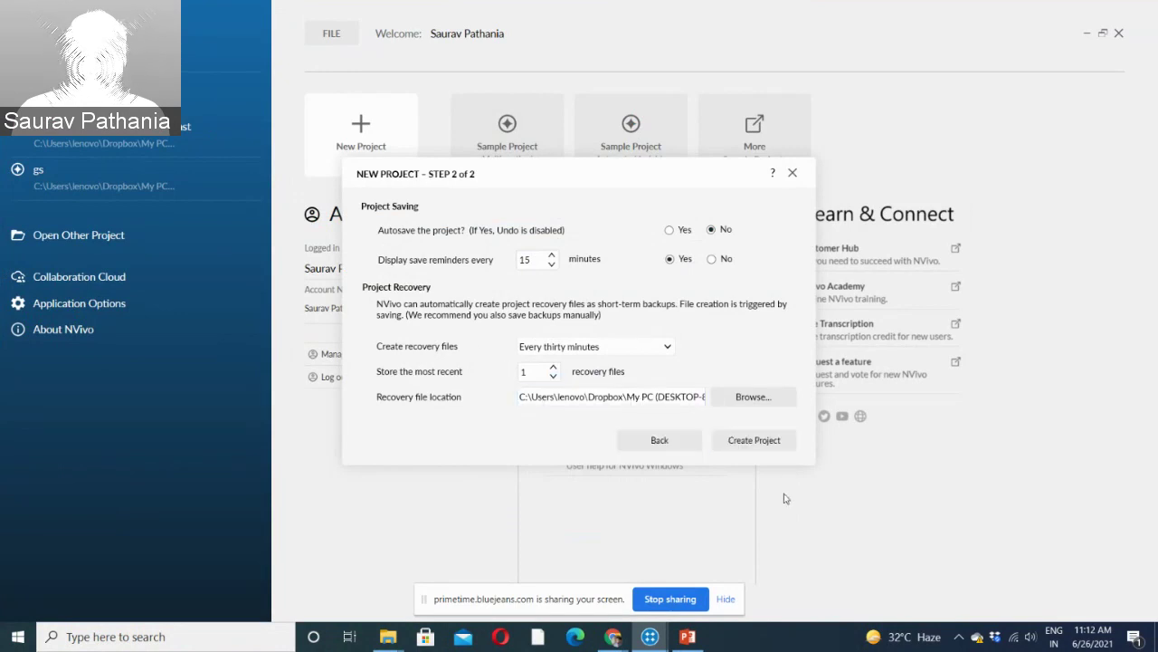
{"action": "left_click", "coordinate": [793, 173]}
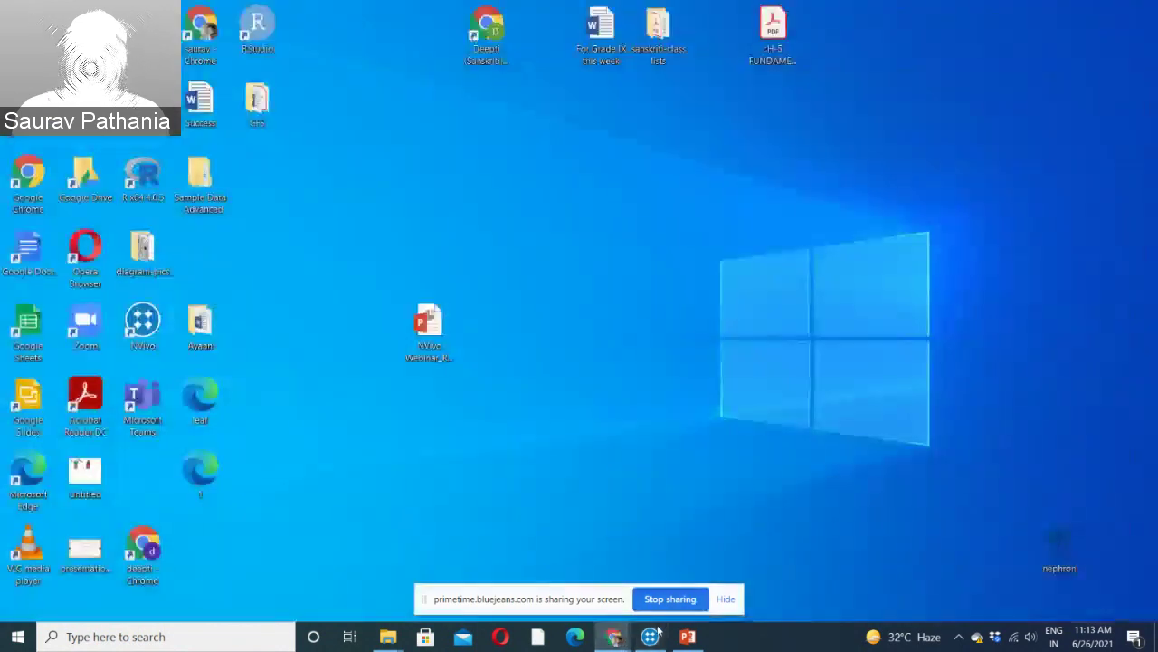
Switch to the open NVivo project and view its Codes and Sentiment lists.
{"action": "left_click", "coordinate": [650, 636]}
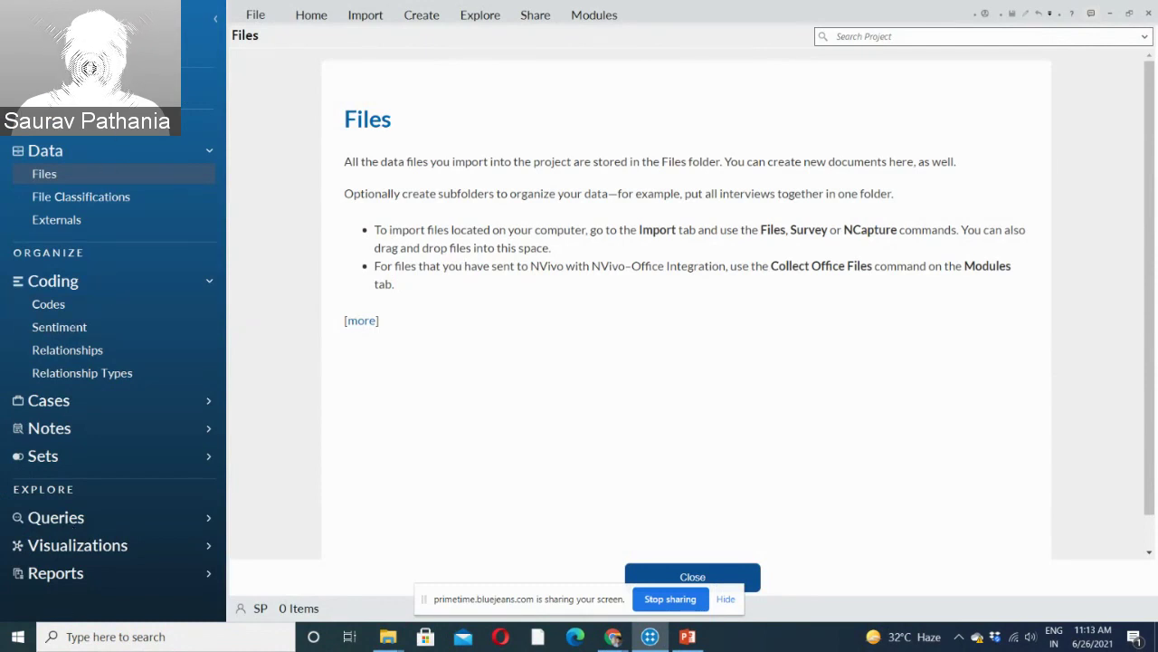
{"action": "left_click", "coordinate": [58, 310]}
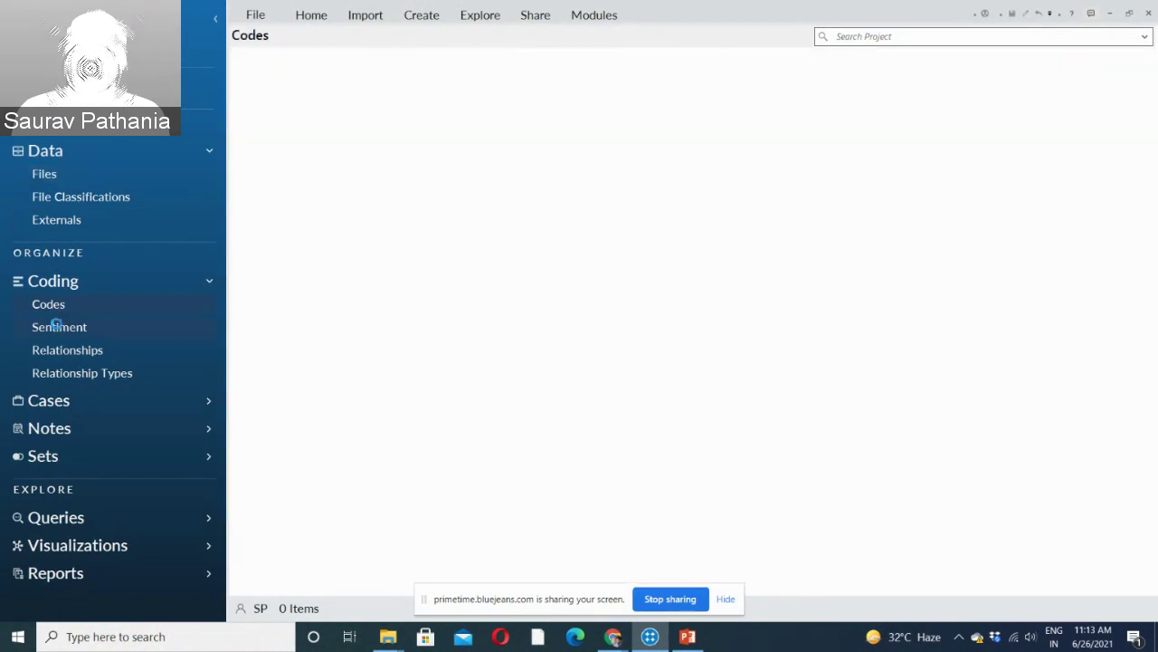
{"action": "left_click", "coordinate": [59, 328]}
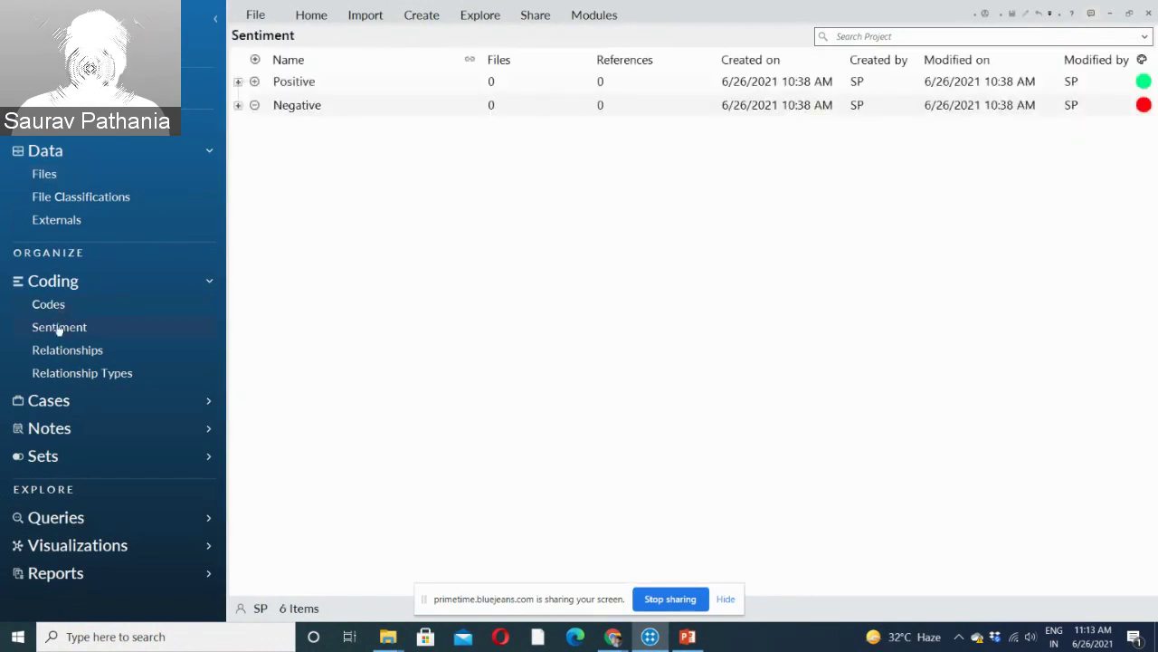
View the project's empty Files area and review the available Home and Import commands.
{"action": "left_click", "coordinate": [49, 177]}
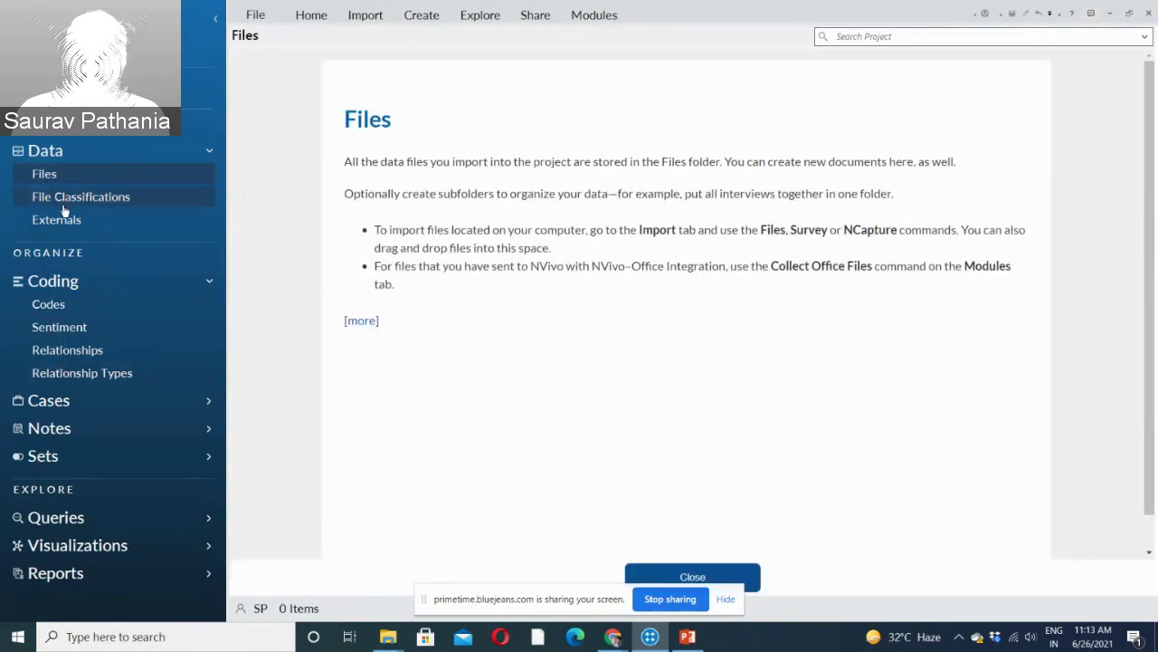
{"action": "left_click", "coordinate": [257, 15]}
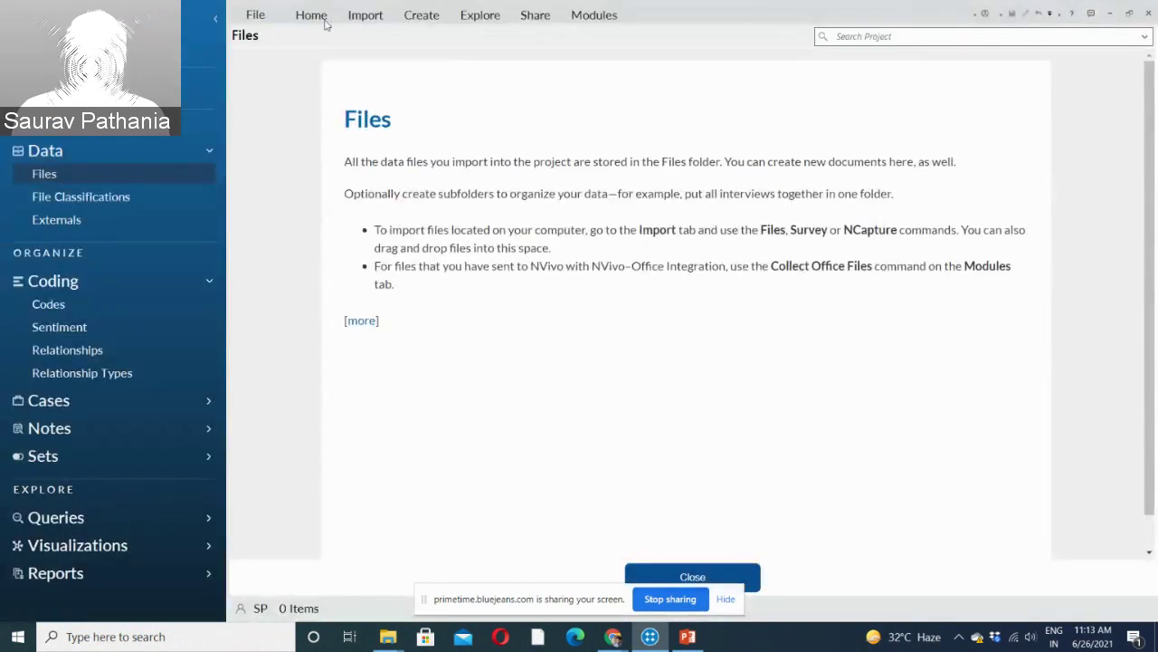
{"action": "left_click", "coordinate": [317, 18]}
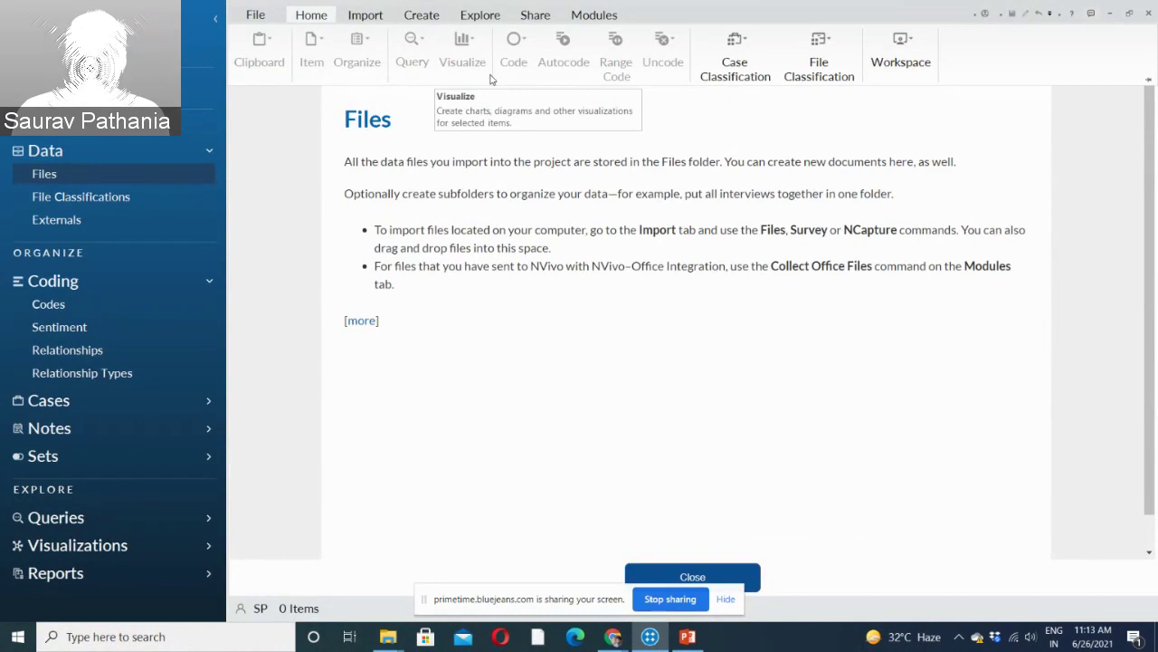
{"action": "left_click", "coordinate": [377, 18]}
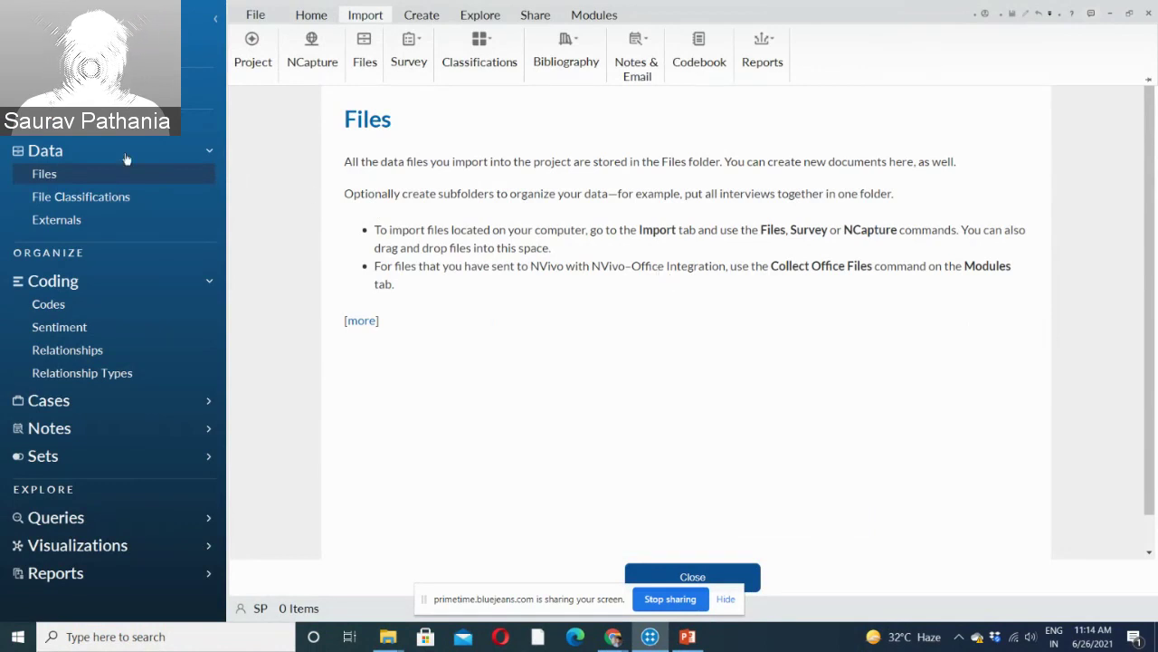
Create a folder named "text" under Files in the project's data area.
{"action": "right_click", "coordinate": [55, 177]}
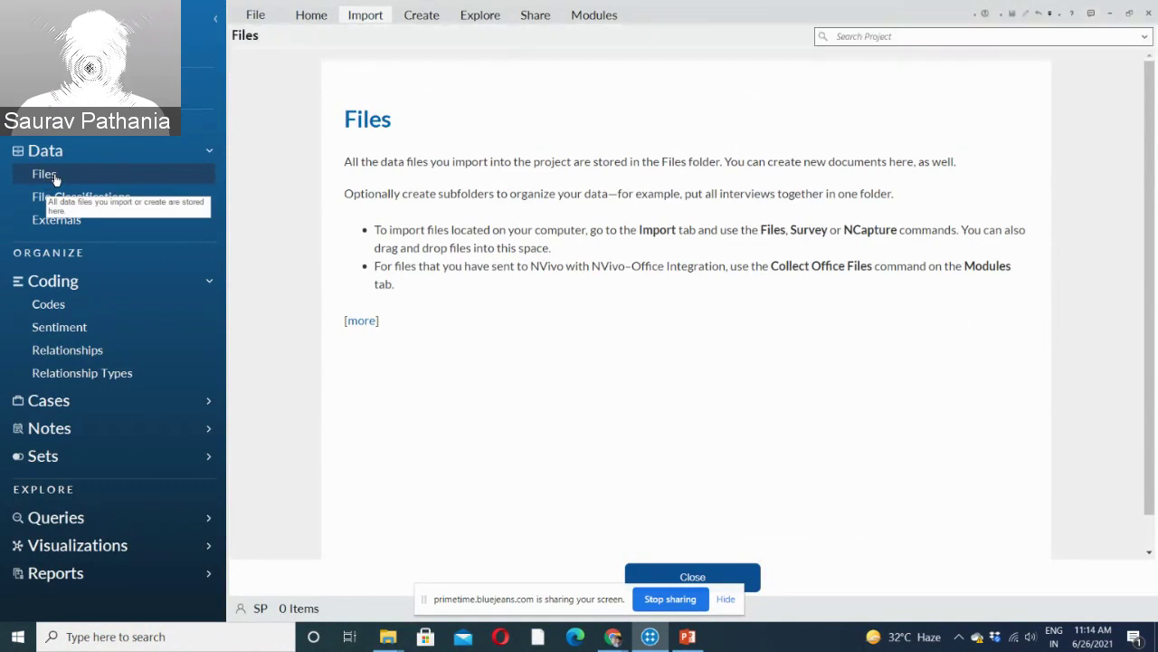
{"action": "left_click", "coordinate": [79, 182]}
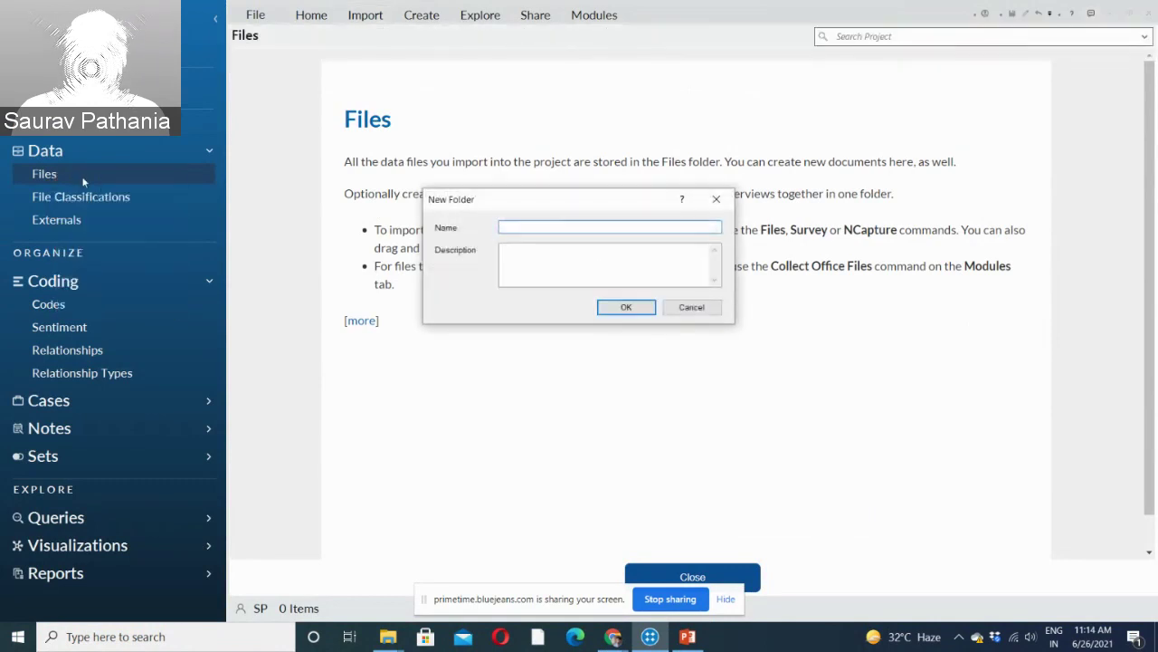
{"action": "type", "text": "text D"}
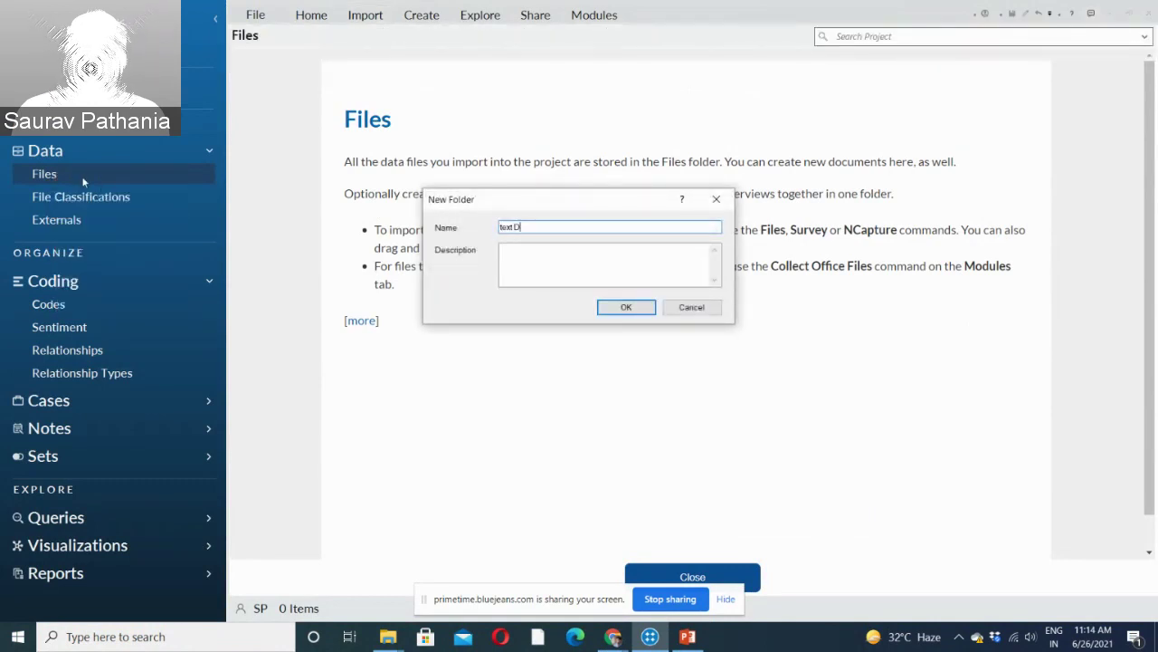
{"action": "key", "text": "BackSpace"}
{"action": "key", "text": "BackSpace"}
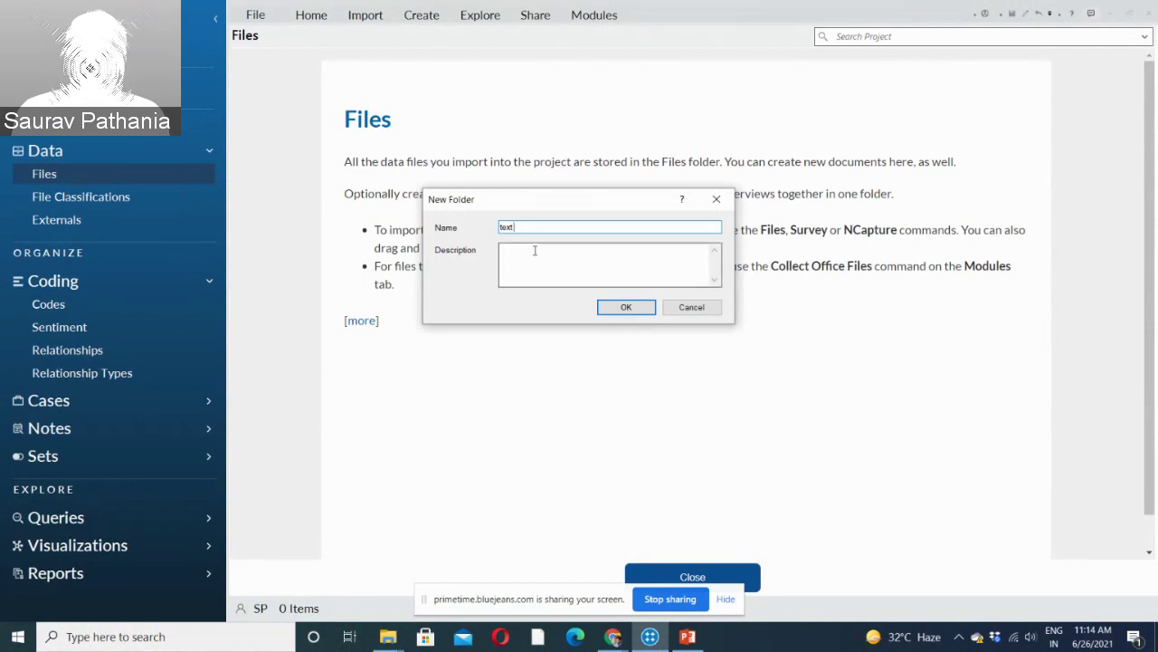
{"action": "left_click", "coordinate": [642, 309]}
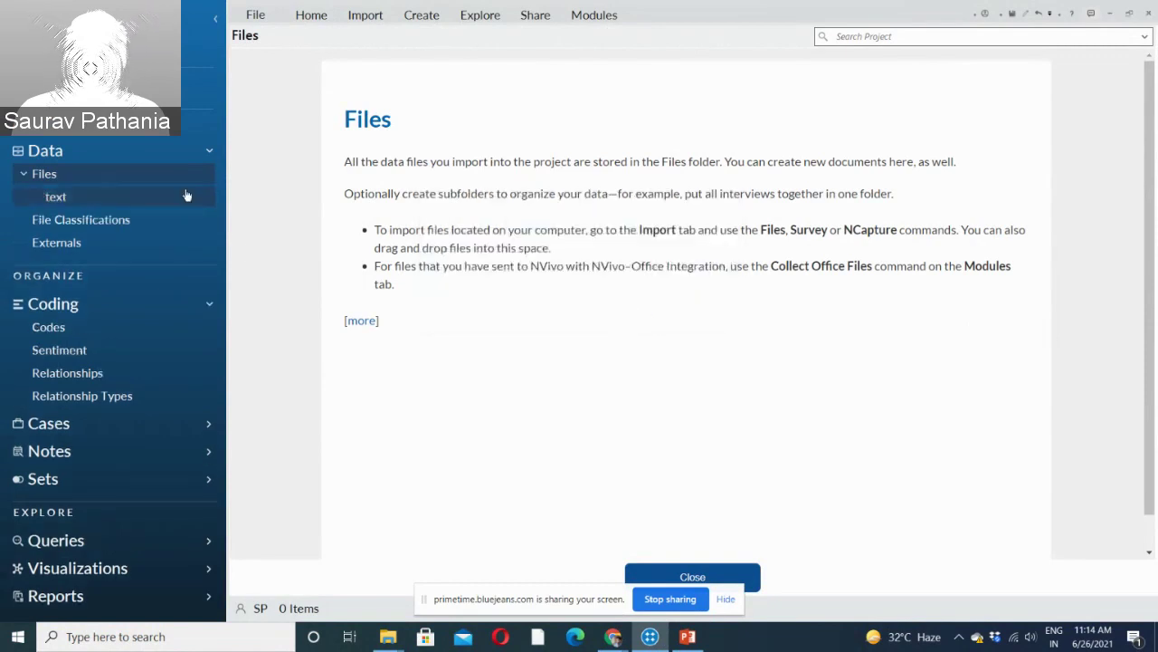
Add a second folder under Files and name it "PDF".
{"action": "right_click", "coordinate": [111, 175]}
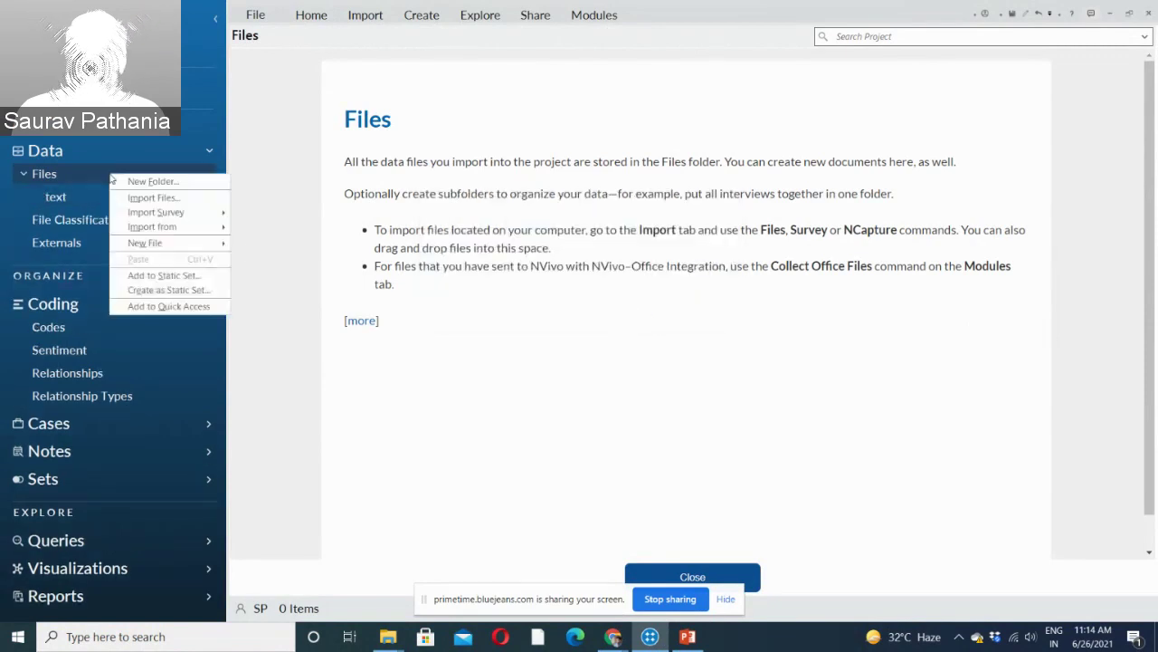
{"action": "left_click", "coordinate": [207, 185]}
{"action": "type", "text": "PDF"}
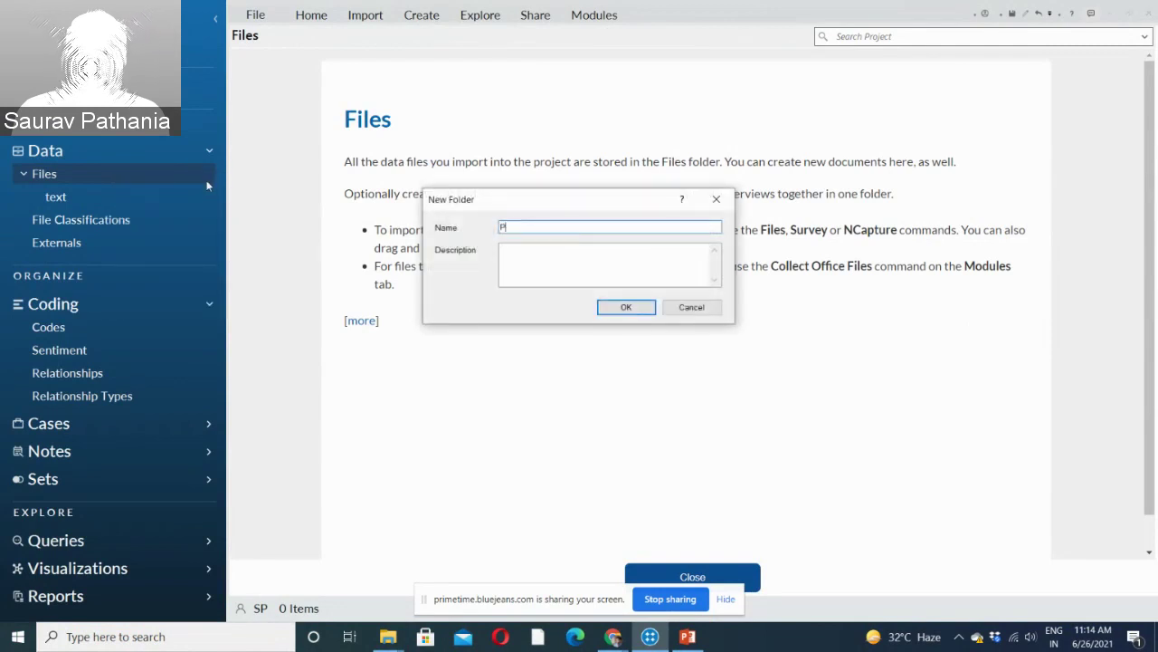
{"action": "left_click", "coordinate": [651, 309]}
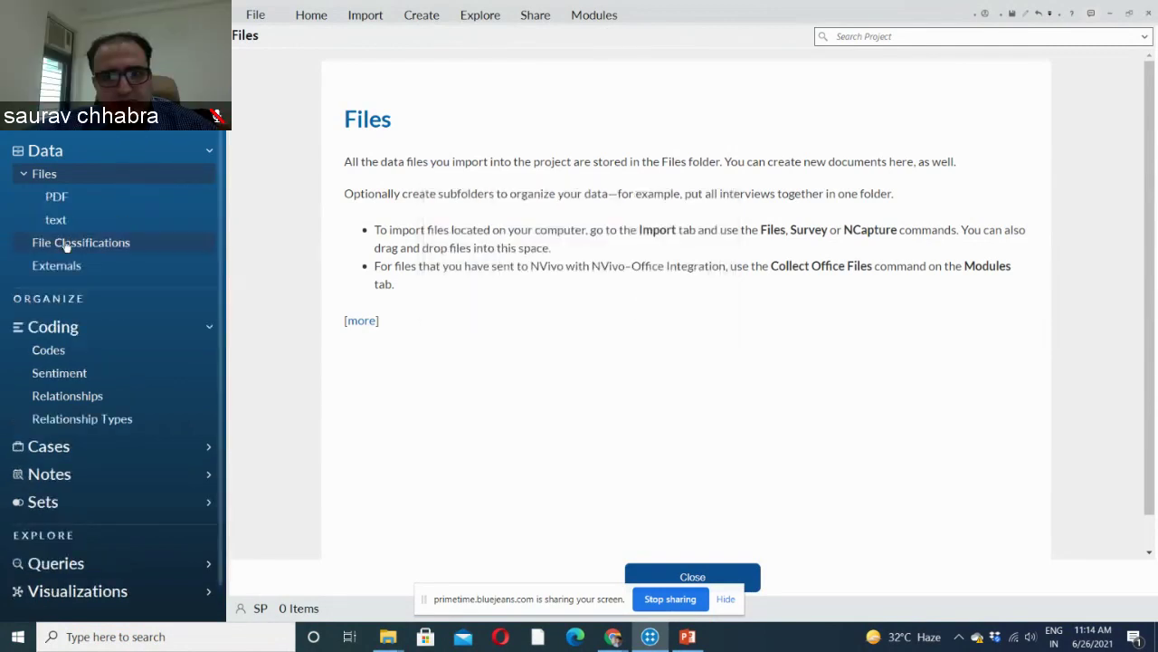
Add a folder named "Audio & Video" under Files.
{"action": "right_click", "coordinate": [65, 186]}
{"action": "left_click", "coordinate": [160, 188]}
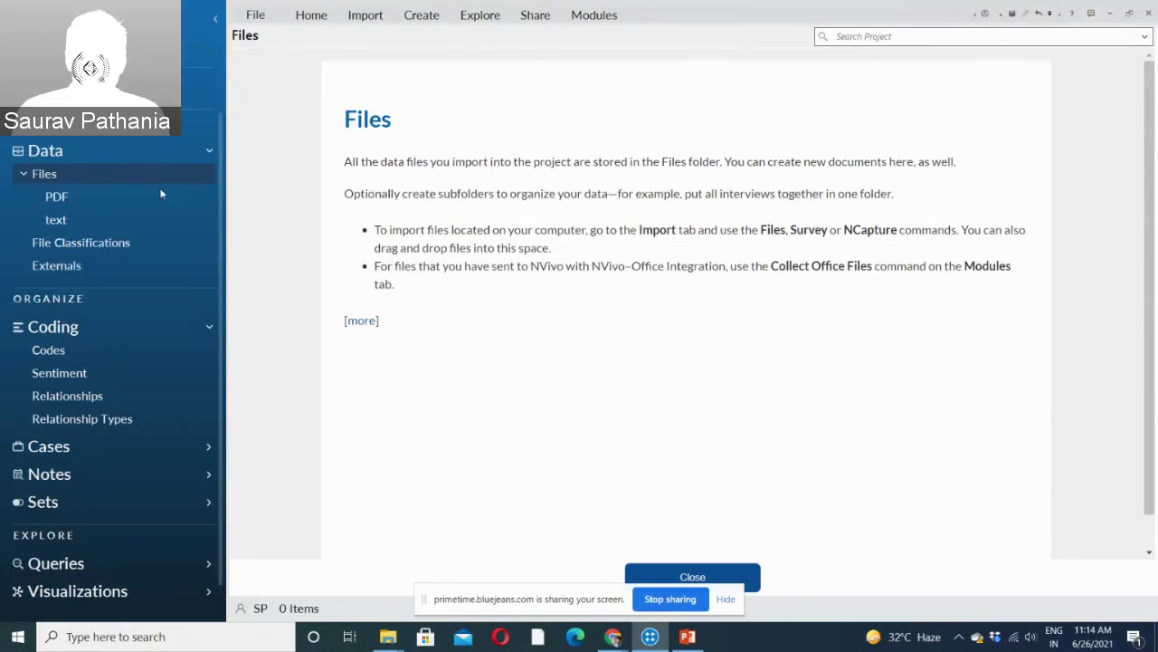
{"action": "type", "text": "Audi"}
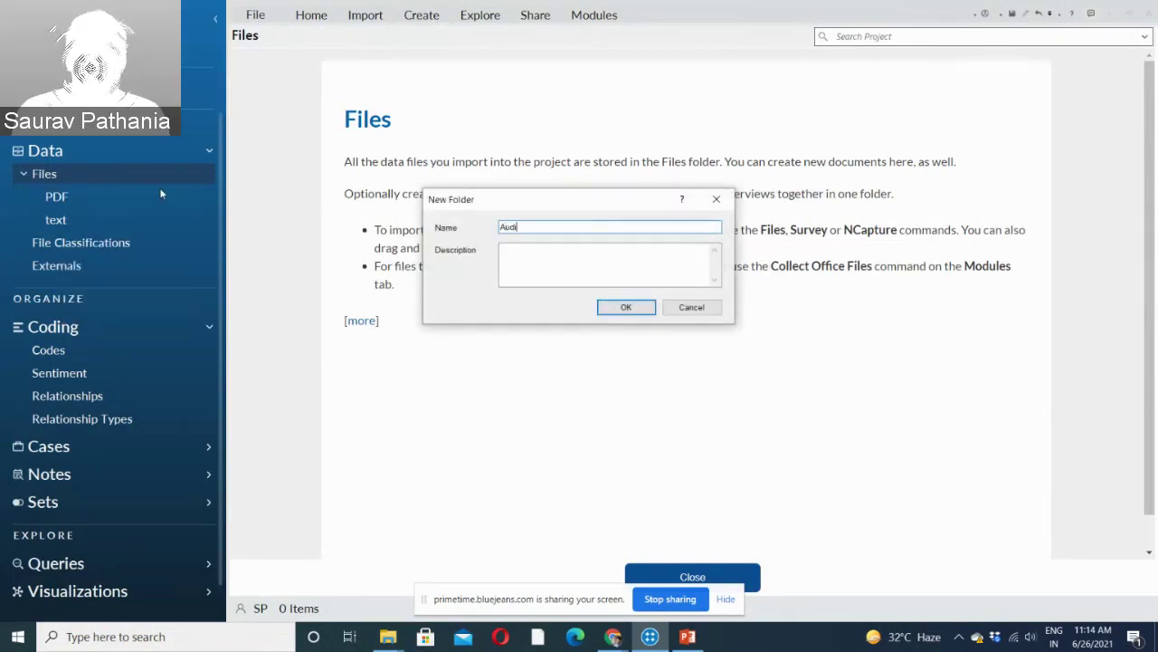
{"action": "type", "text": "o & V"}
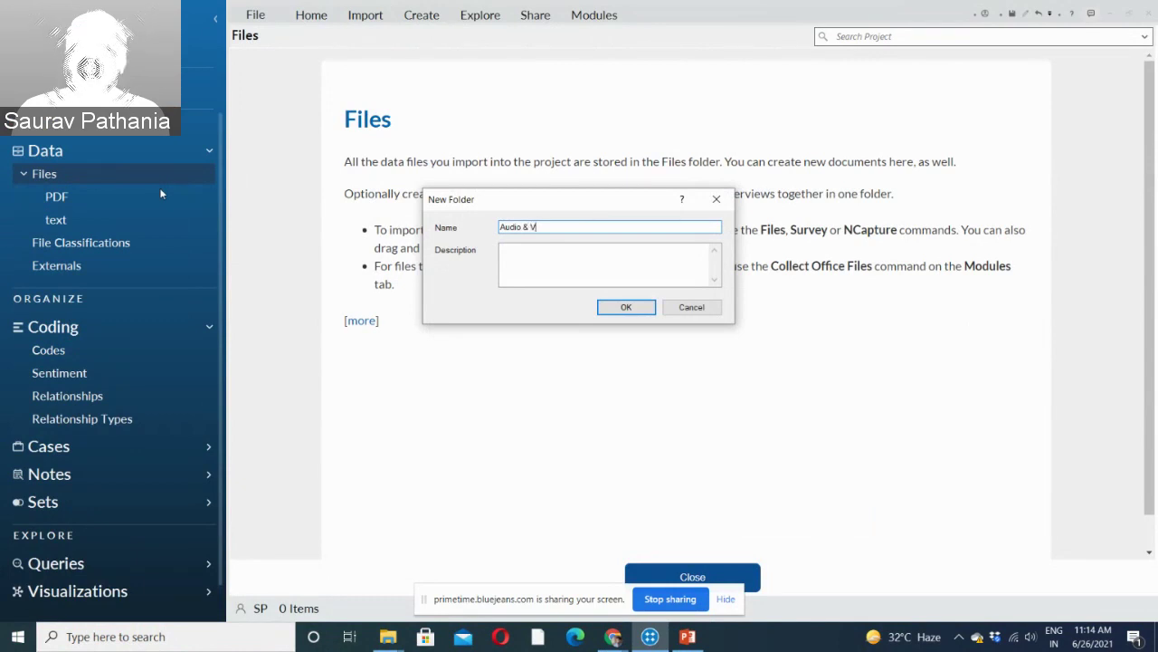
{"action": "type", "text": "ideo"}
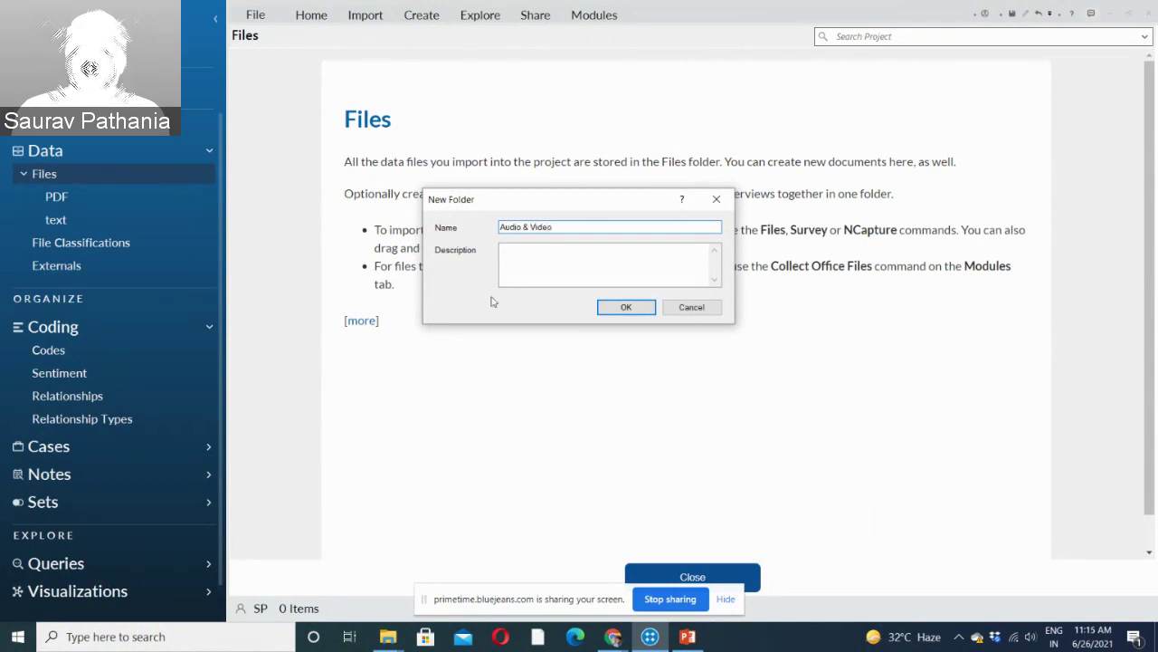
{"action": "left_click", "coordinate": [631, 306]}
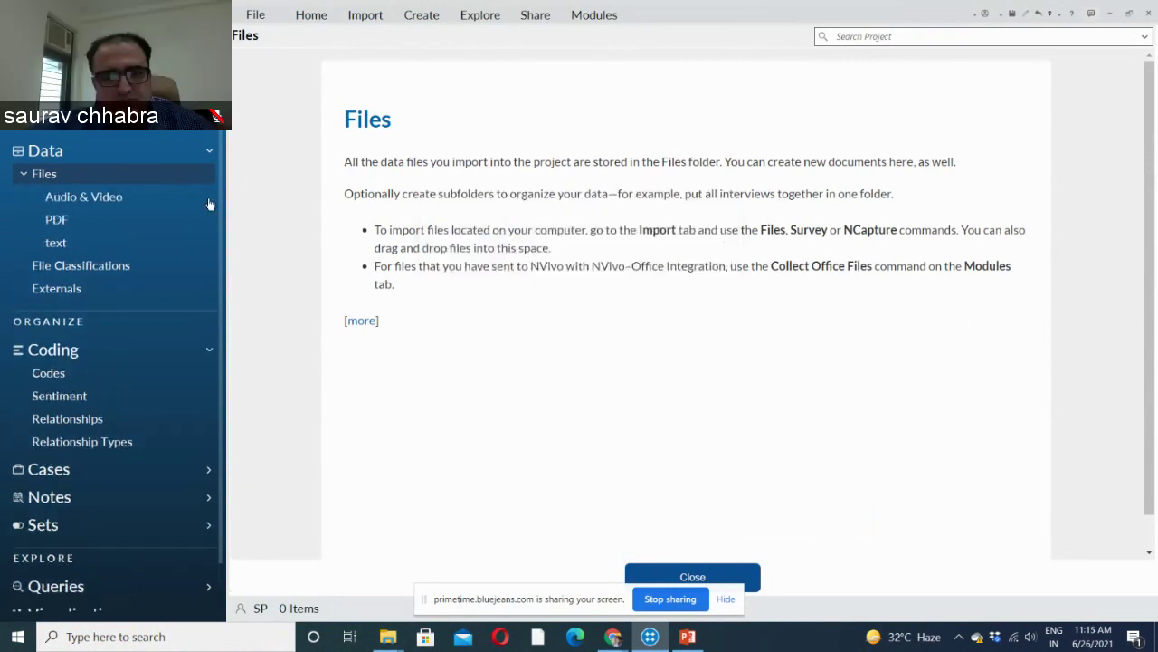
Add a folder named "Images" under Files.
{"action": "right_click", "coordinate": [68, 172]}
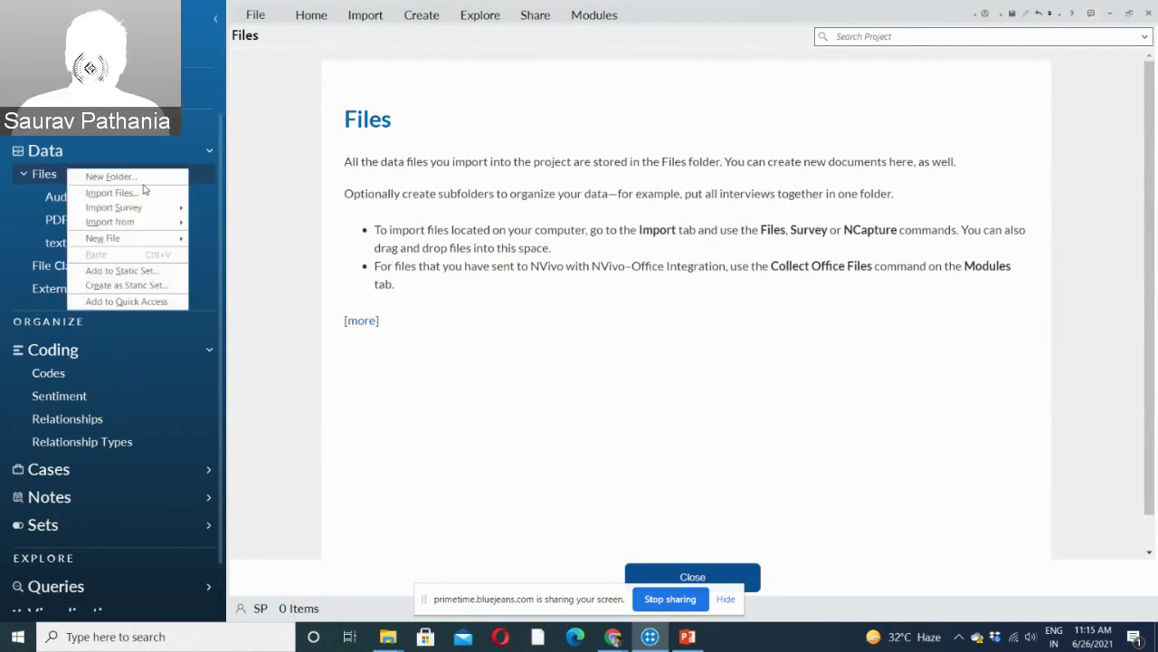
{"action": "left_click", "coordinate": [118, 178]}
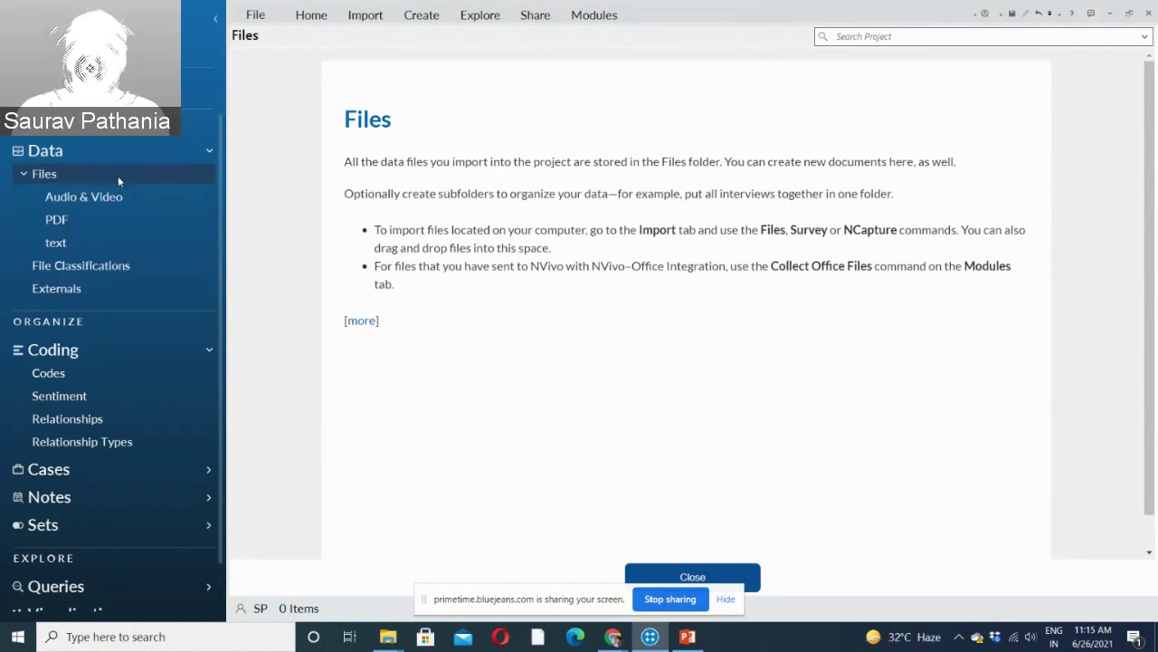
{"action": "type", "text": "Ima"}
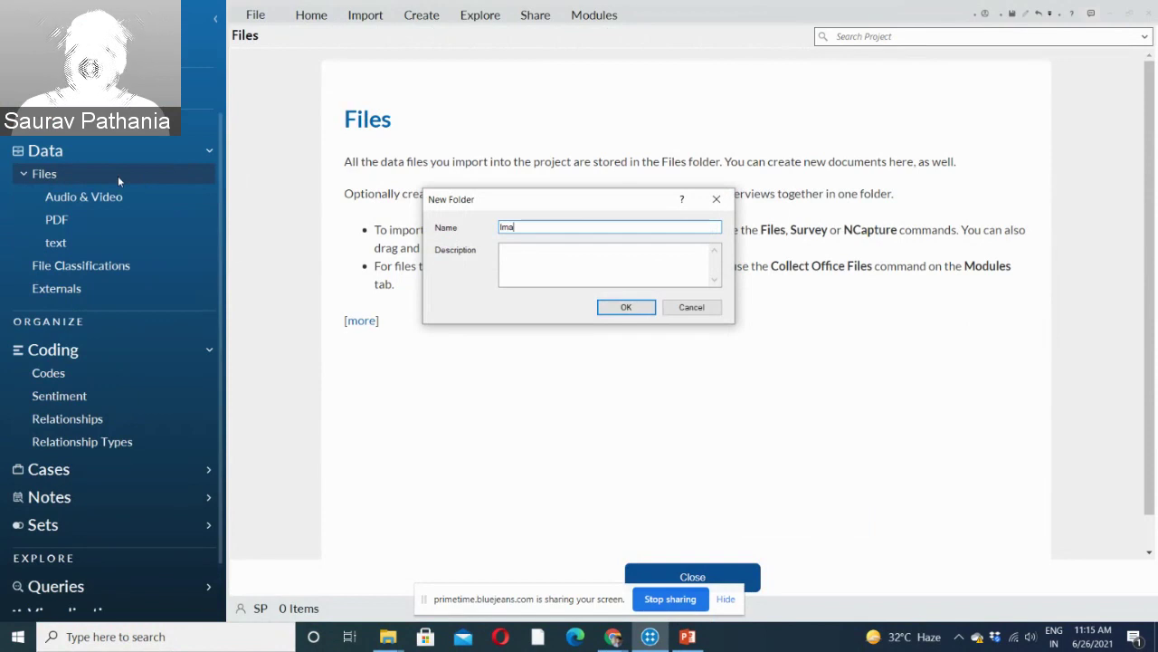
{"action": "type", "text": "ges"}
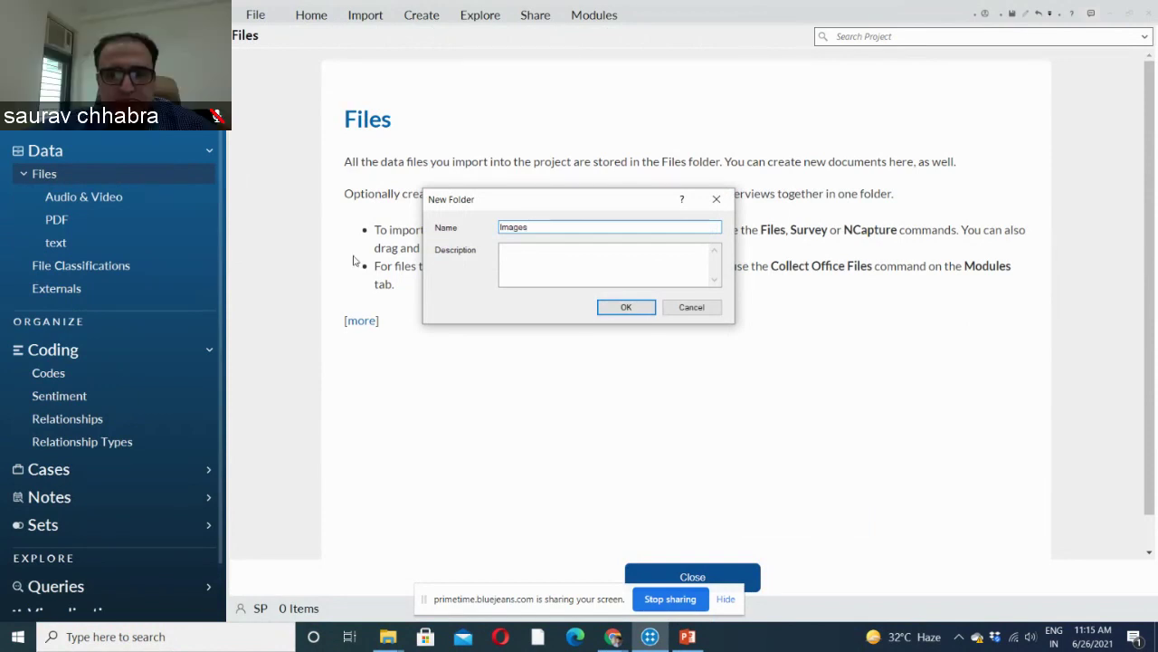
{"action": "left_click", "coordinate": [625, 309]}
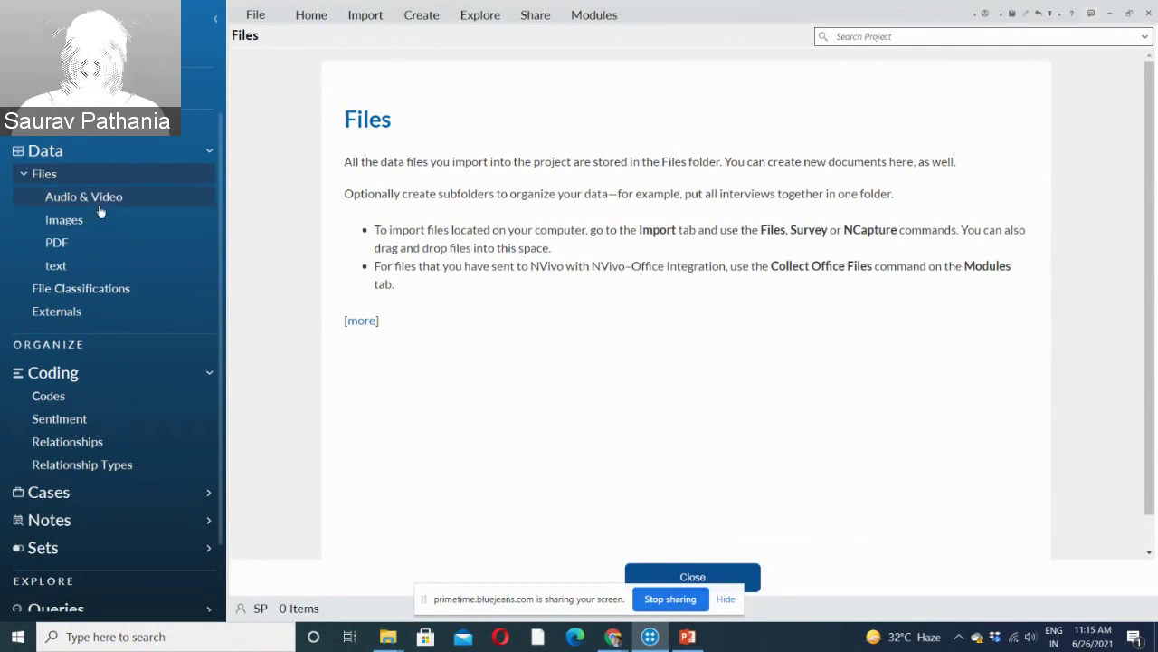
Import all the Word interview documents from the Interviews folder of Sample Data - Advanced into the text folder.
{"action": "left_click", "coordinate": [66, 268]}
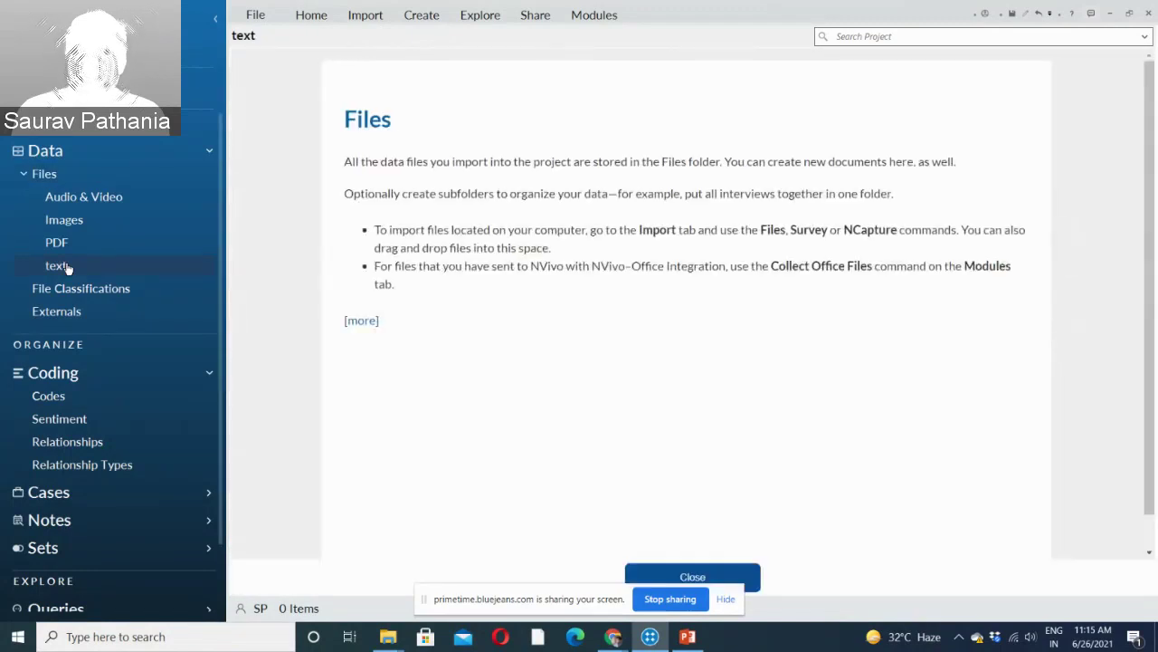
{"action": "left_click", "coordinate": [366, 15]}
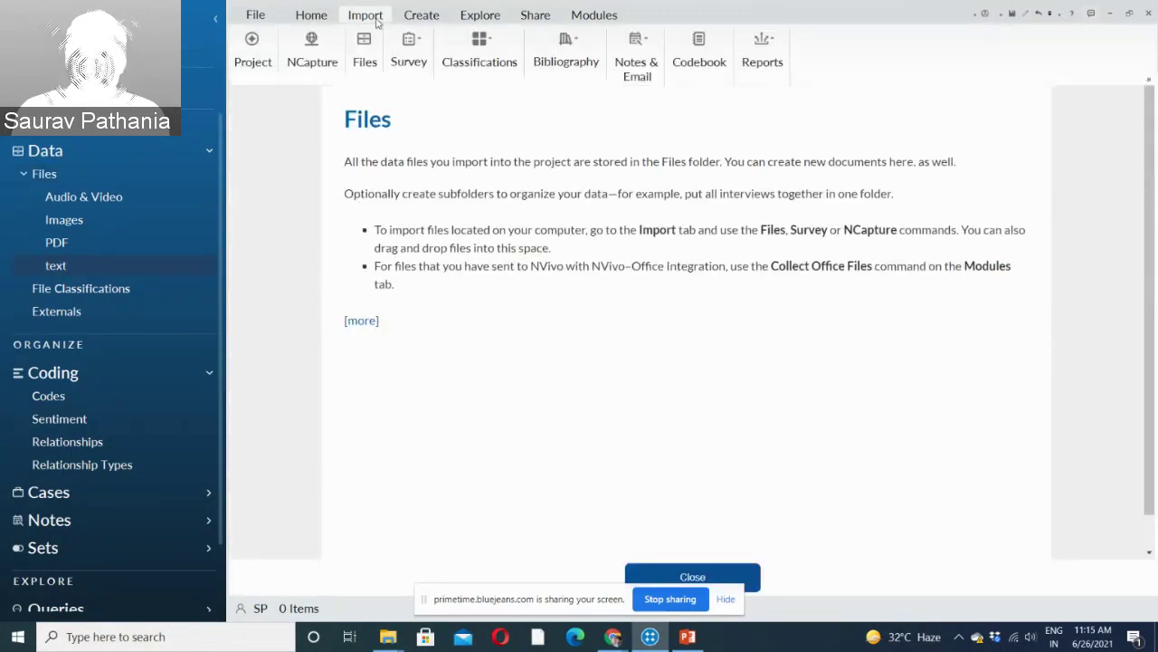
{"action": "left_click", "coordinate": [366, 56]}
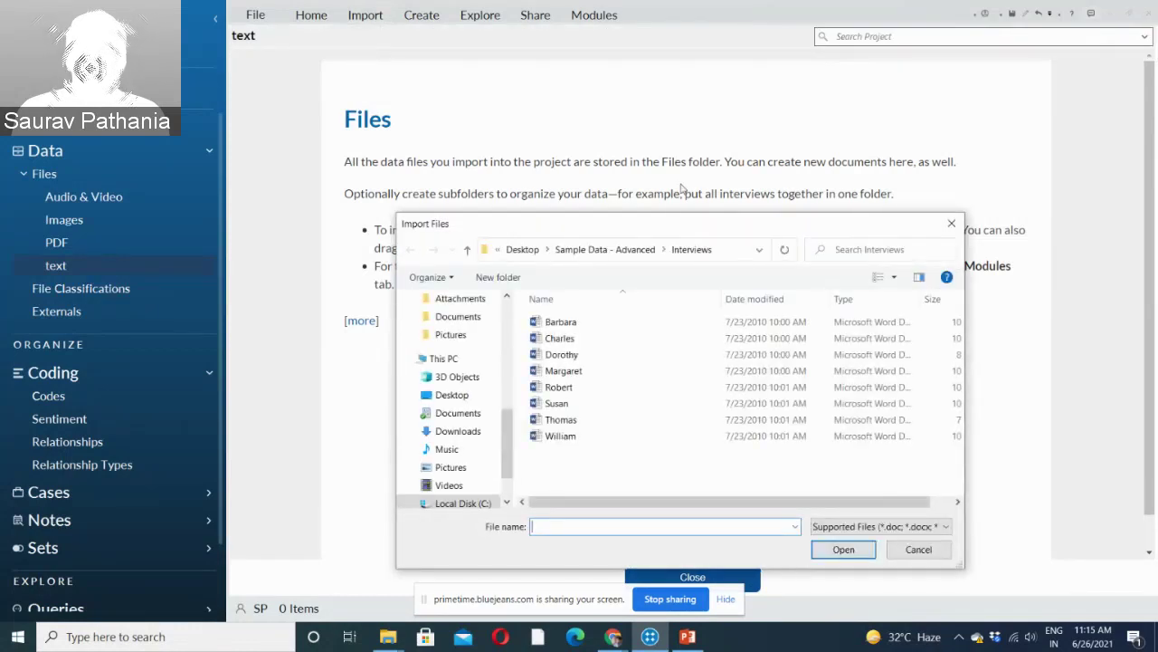
{"action": "left_click_drag", "start_coordinate": [659, 227], "coordinate": [642, 197]}
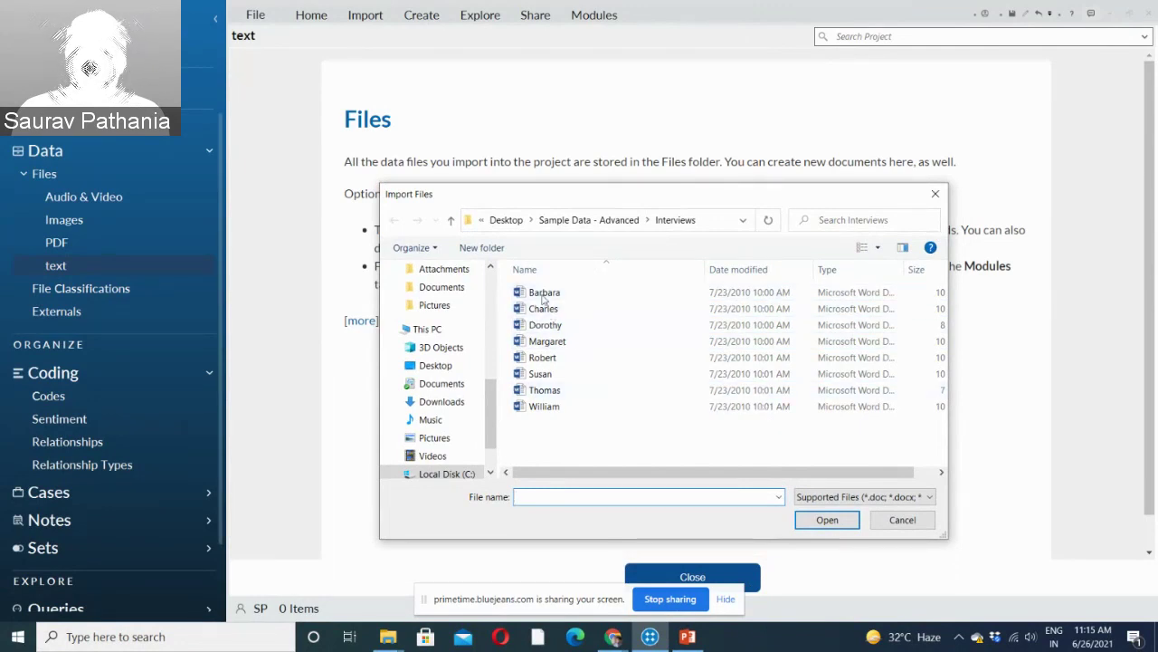
{"action": "left_click_drag", "start_coordinate": [630, 431], "coordinate": [511, 275]}
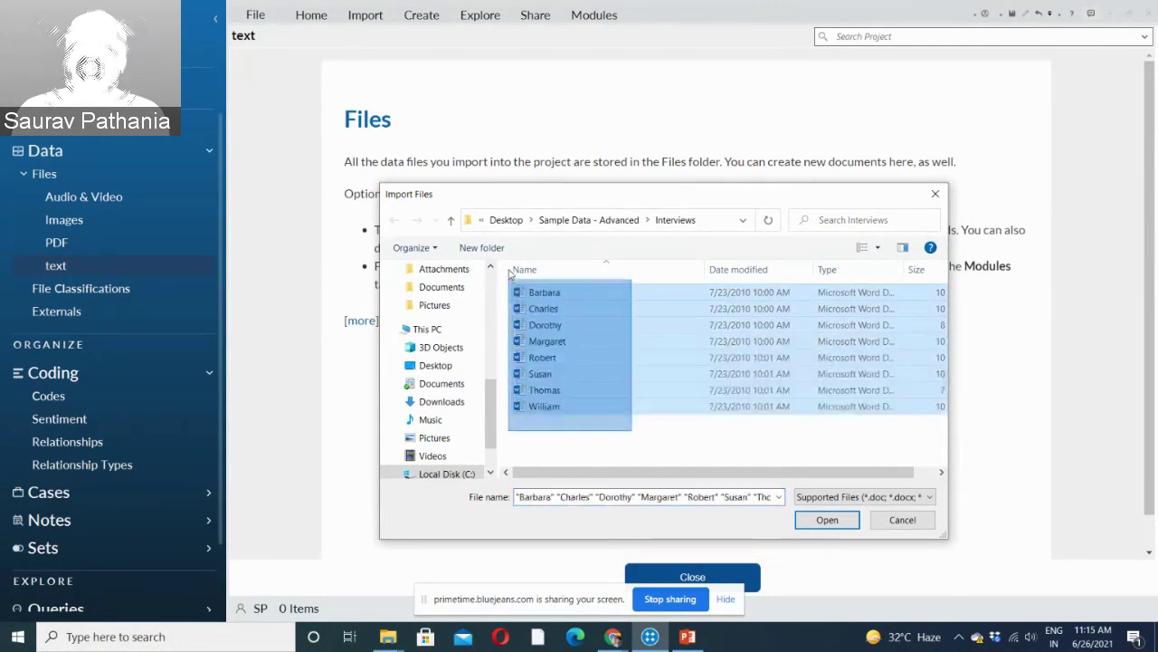
{"action": "left_click", "coordinate": [829, 522]}
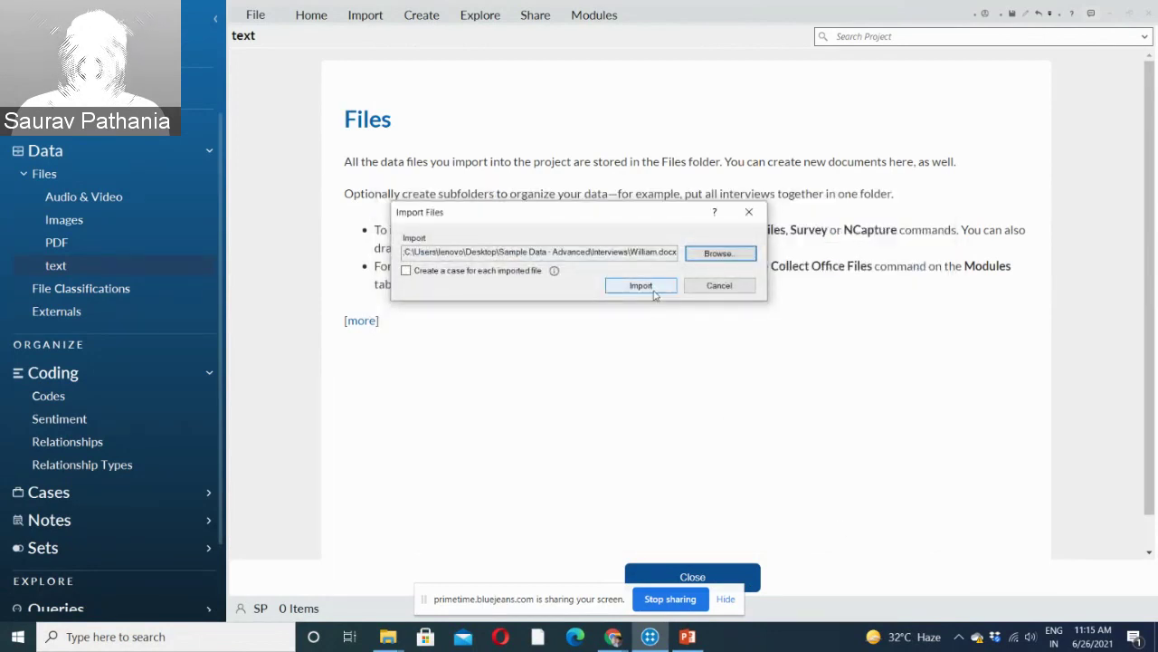
{"action": "left_click", "coordinate": [640, 285]}
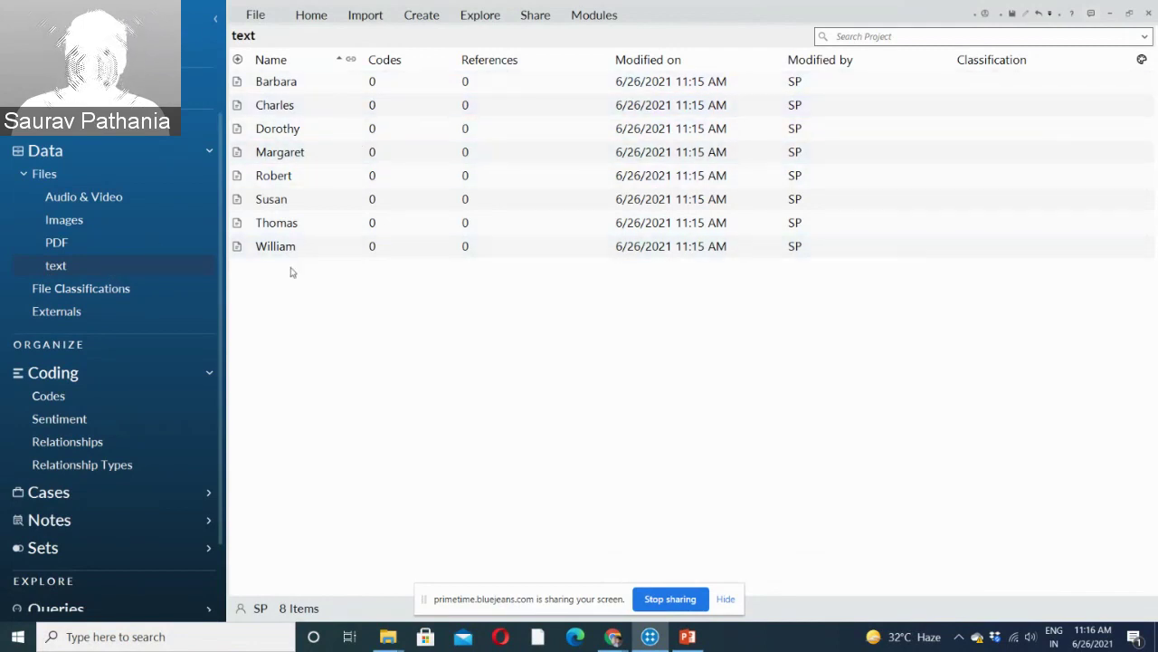
Open the first two interview transcripts in the text folder, switch between them to compare their layout, and close both.
{"action": "left_click", "coordinate": [292, 81]}
{"action": "double_click", "coordinate": [290, 81]}
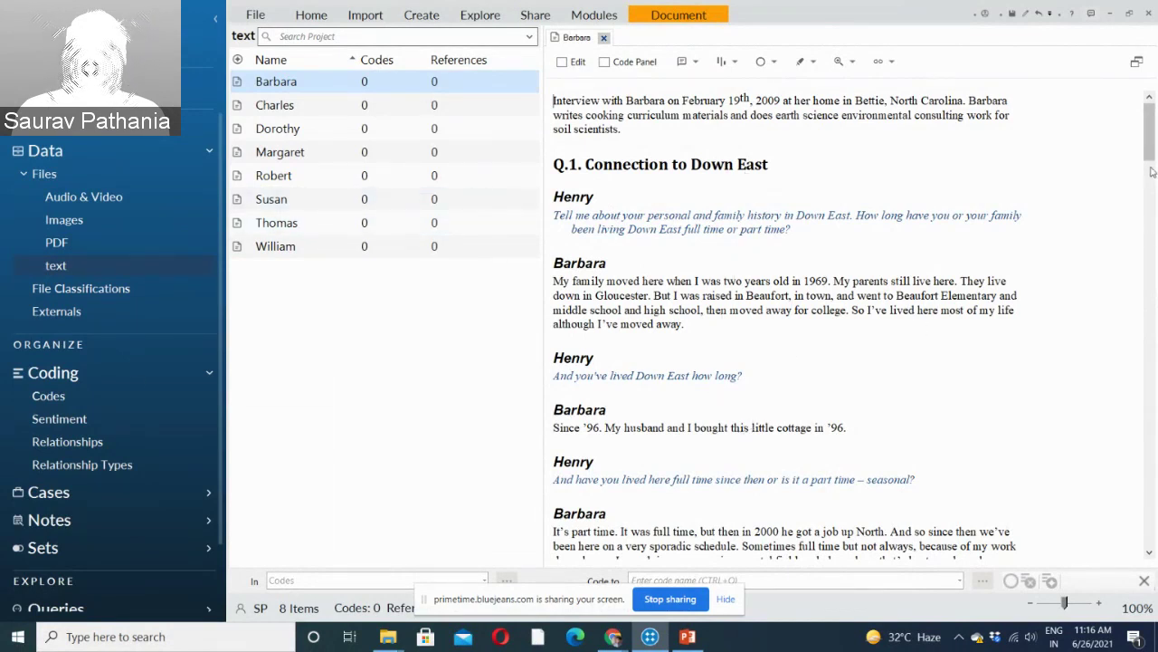
{"action": "left_click", "coordinate": [313, 107]}
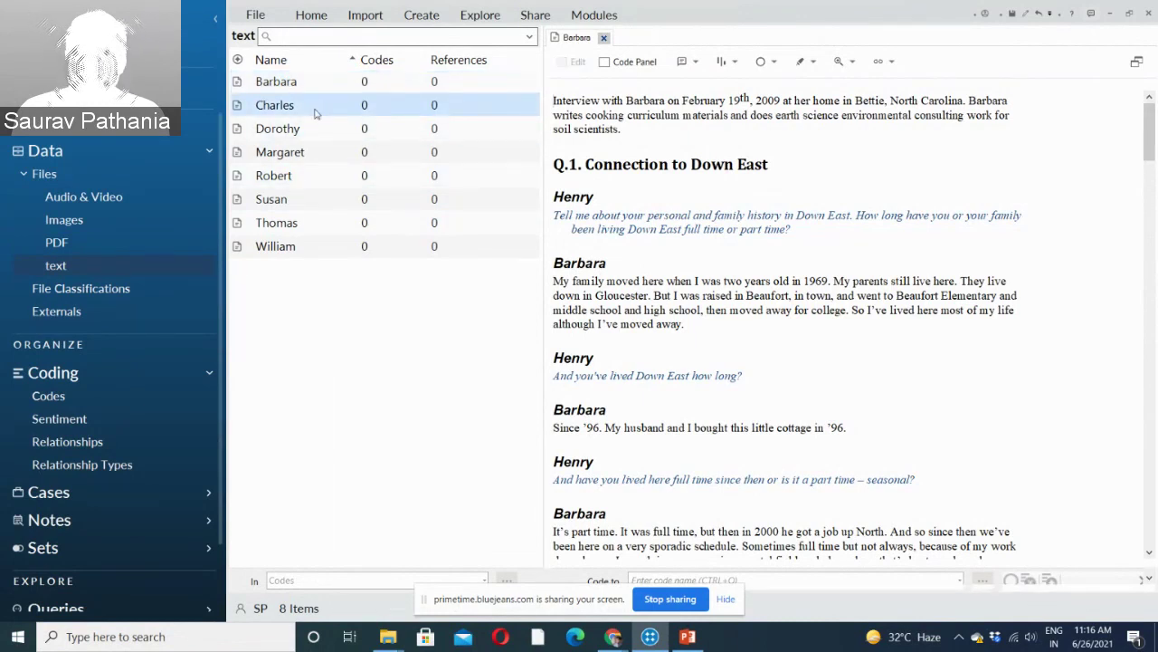
{"action": "left_click", "coordinate": [570, 38]}
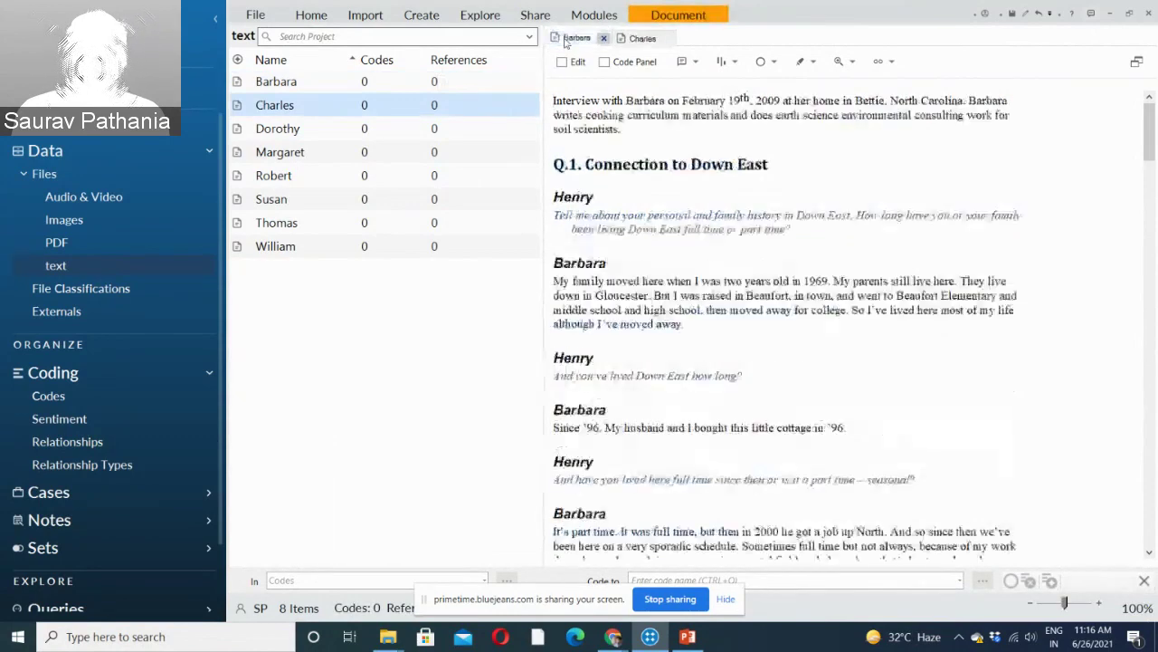
{"action": "left_click", "coordinate": [622, 40]}
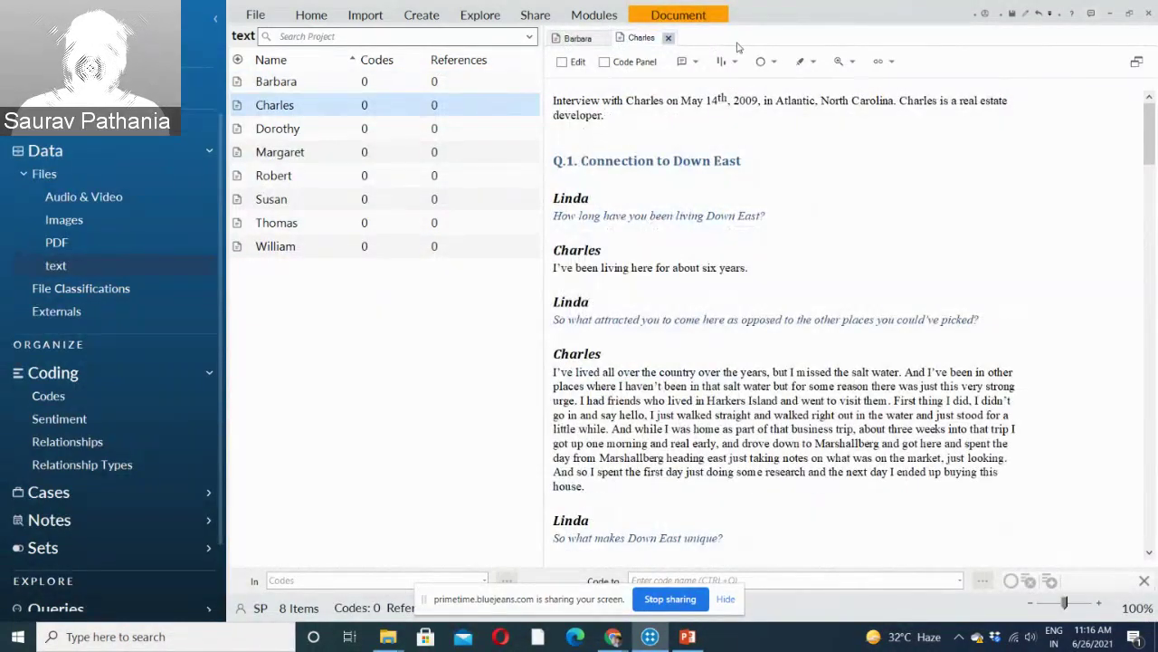
{"action": "left_click", "coordinate": [668, 39]}
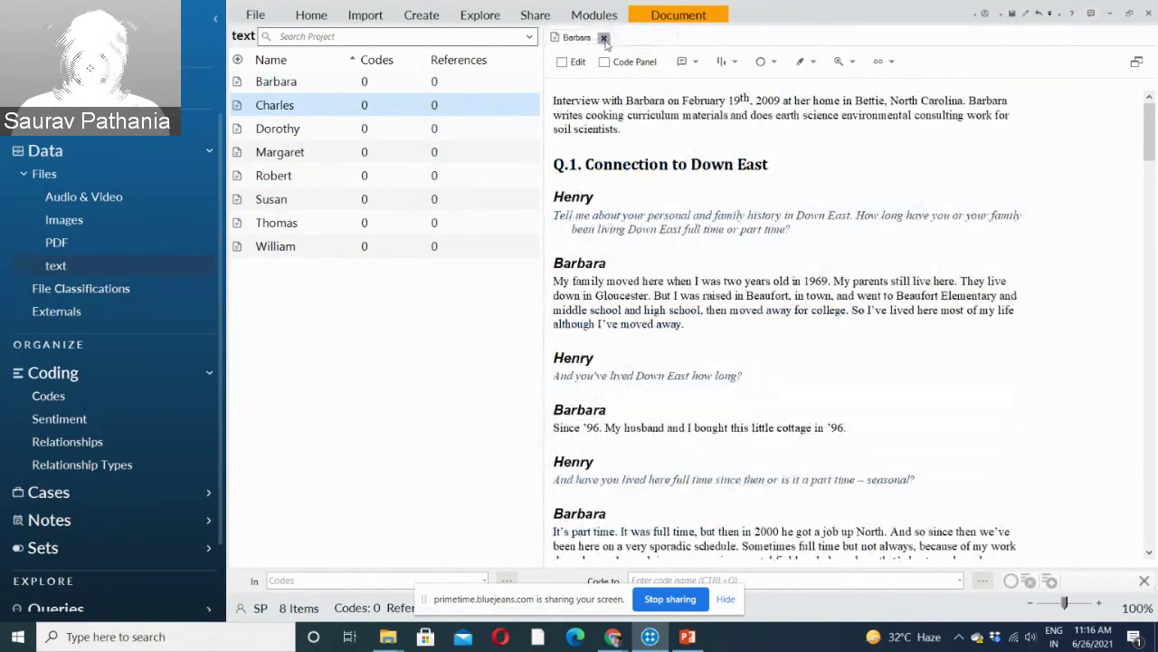
{"action": "left_click", "coordinate": [605, 38]}
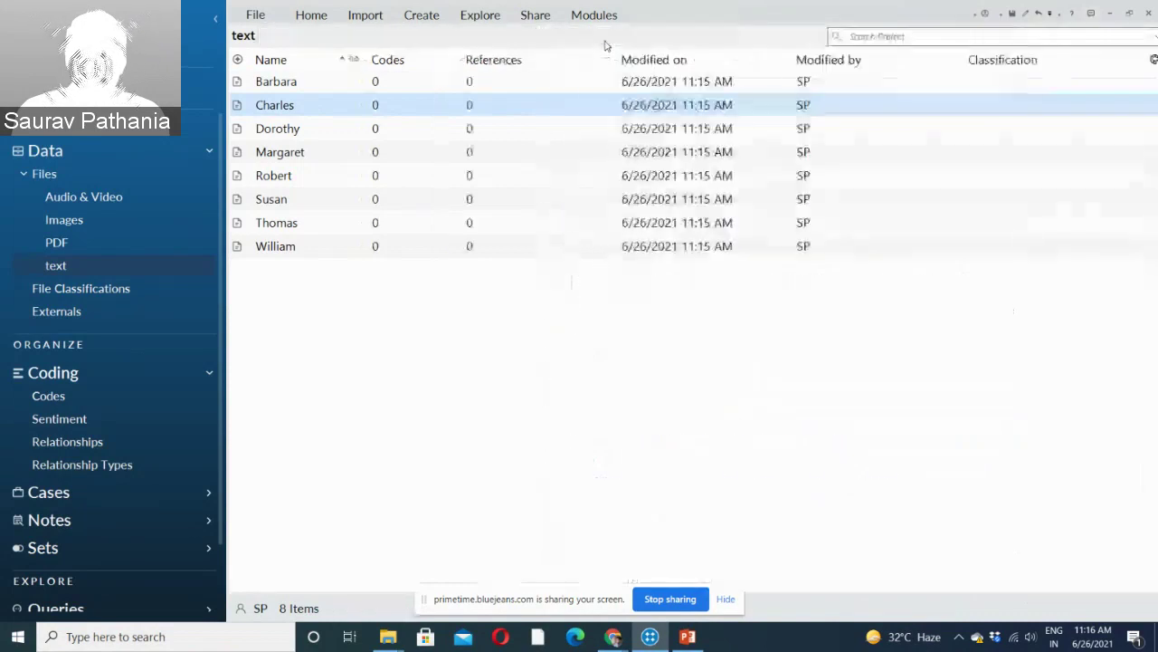
Import all the PDF documents from the PDF folder of Sample Data - Advanced into the project's PDF folder.
{"action": "left_click", "coordinate": [137, 243]}
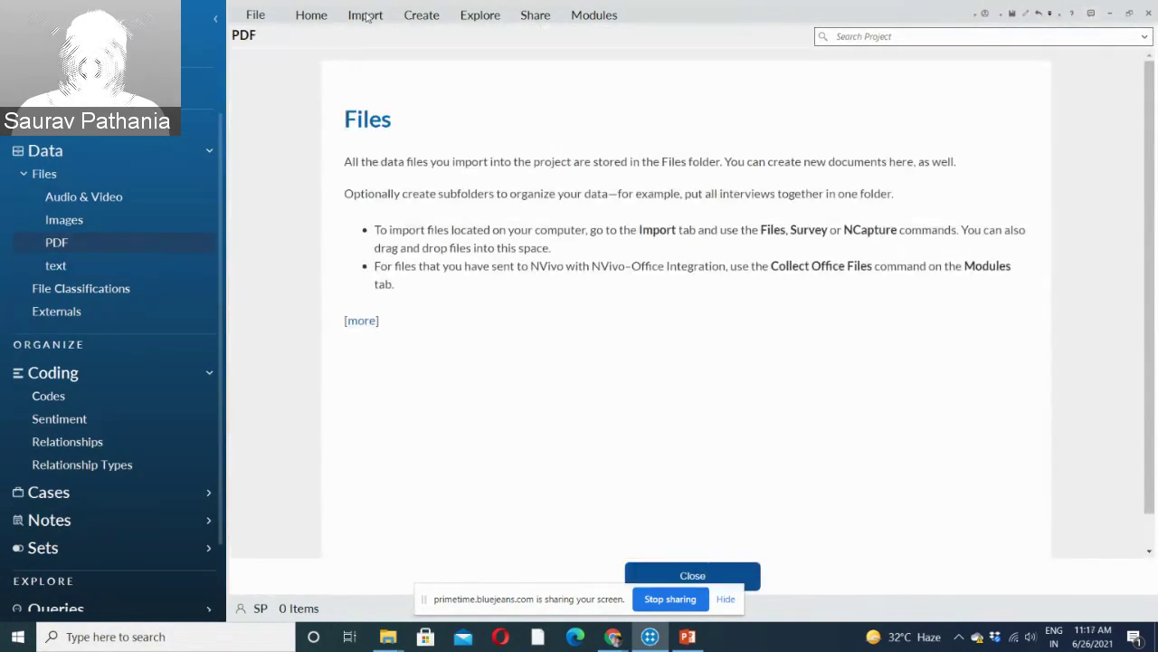
{"action": "left_click", "coordinate": [365, 15]}
{"action": "left_click", "coordinate": [365, 50]}
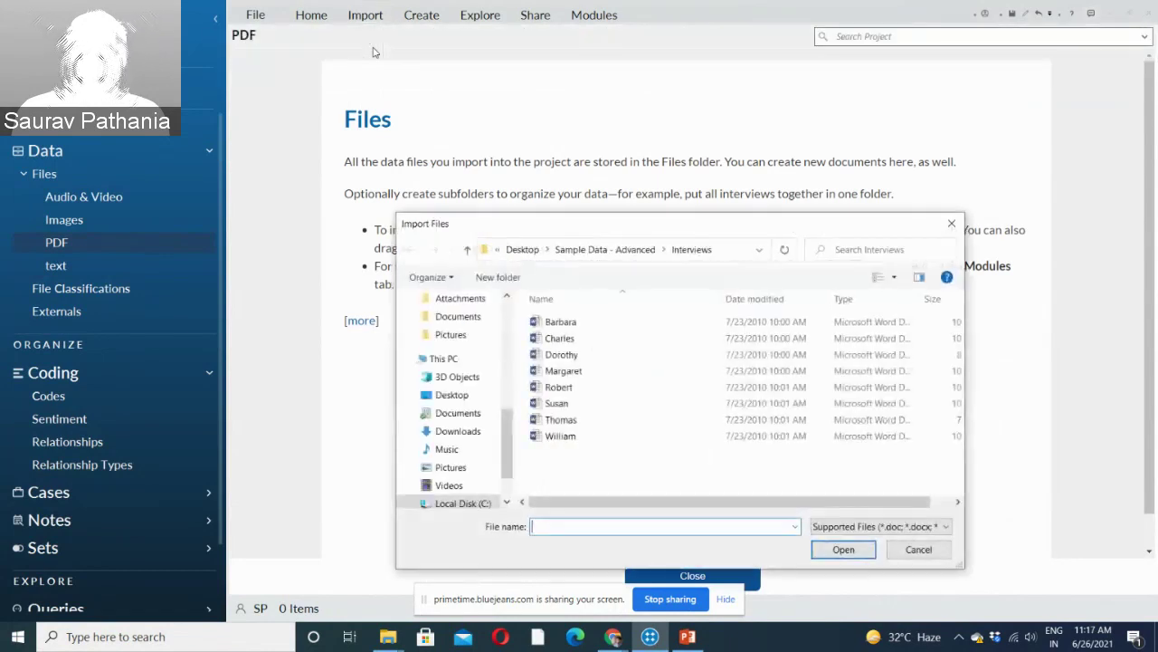
{"action": "left_click", "coordinate": [604, 249]}
{"action": "left_click", "coordinate": [583, 438]}
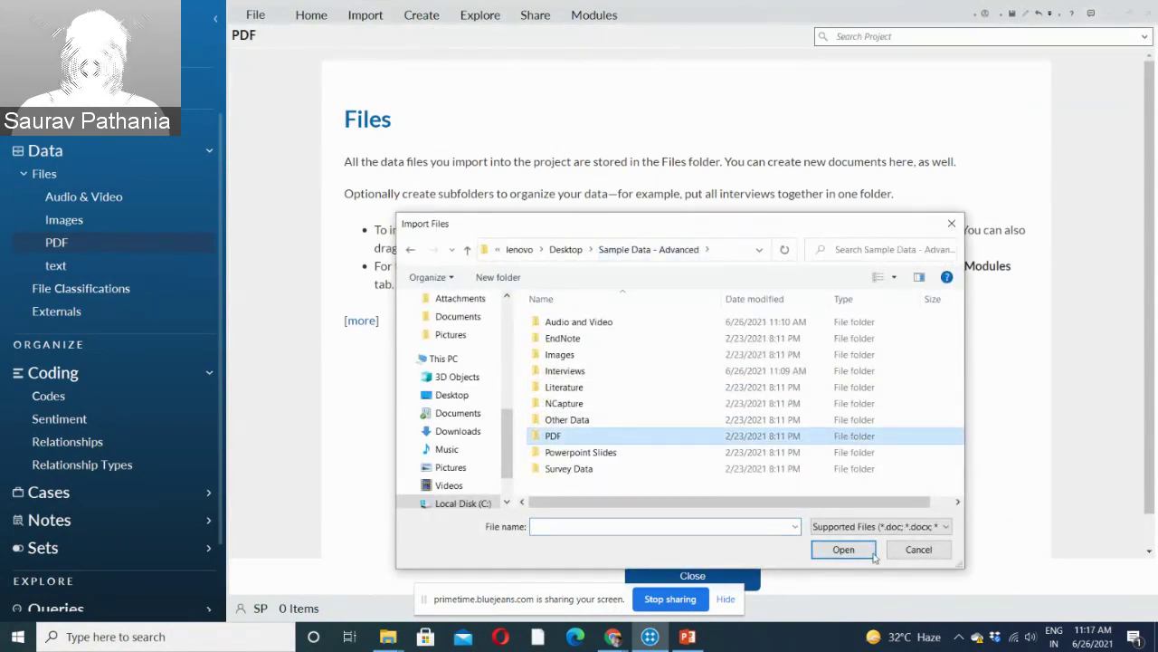
{"action": "double_click", "coordinate": [589, 438]}
{"action": "left_click_drag", "start_coordinate": [701, 431], "coordinate": [527, 320]}
{"action": "left_click", "coordinate": [843, 549]}
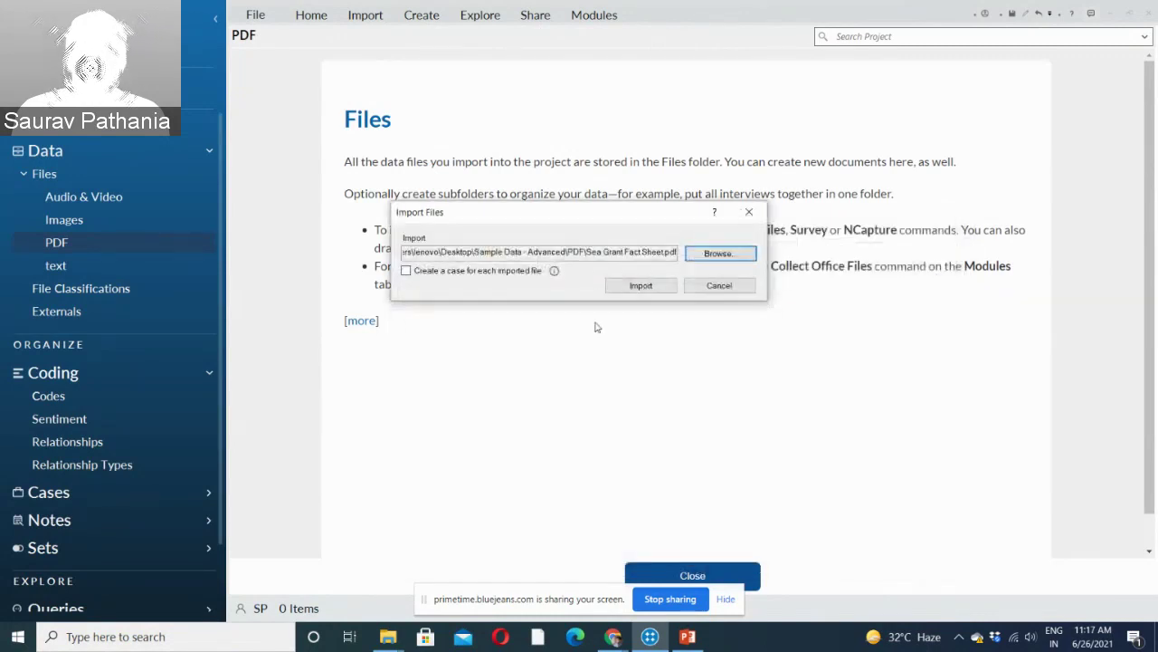
{"action": "left_click", "coordinate": [651, 288]}
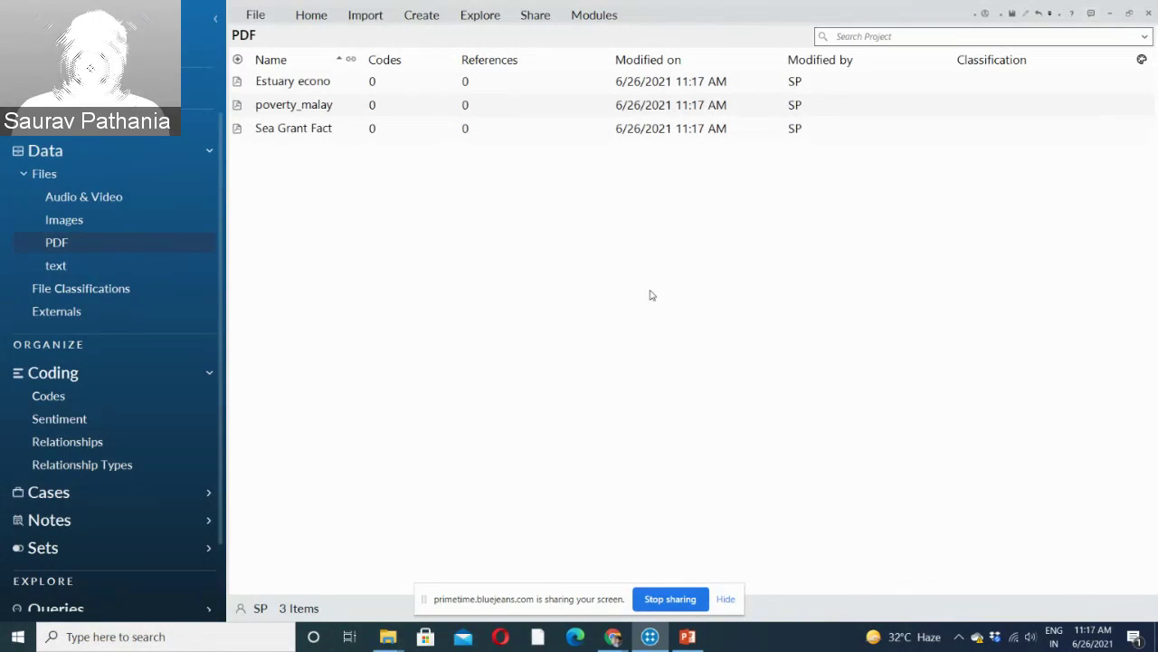
Import the picture "Competing water uses" from the sample data's Images folder into the project's Images folder, keeping its default properties.
{"action": "left_click", "coordinate": [91, 224]}
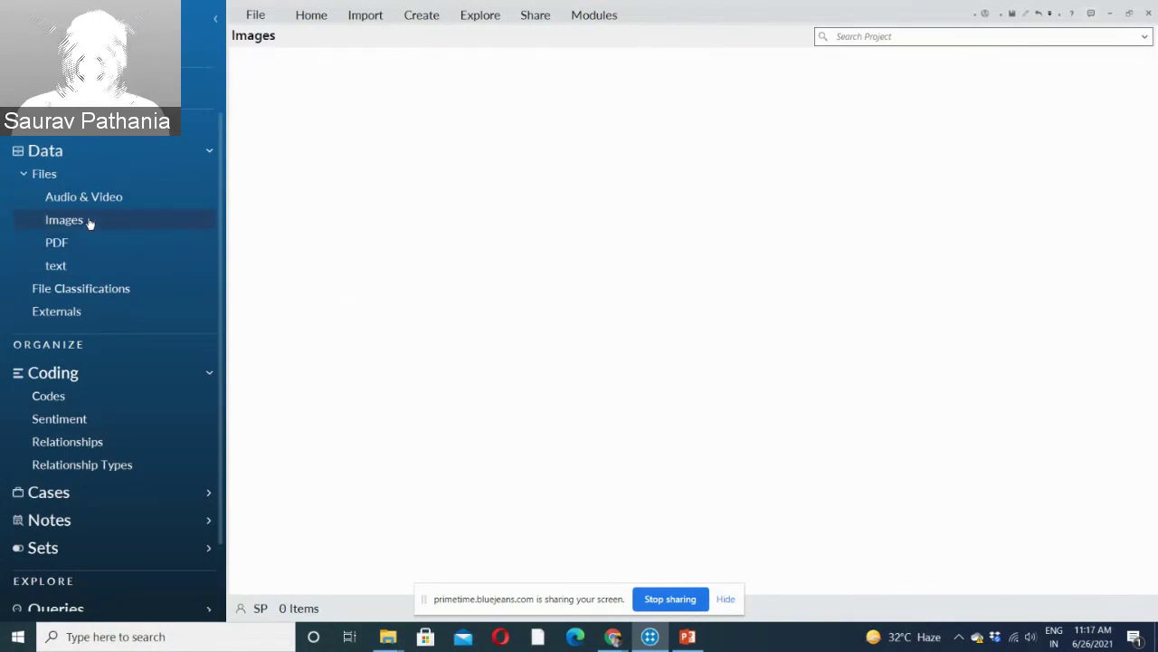
{"action": "left_click", "coordinate": [365, 14]}
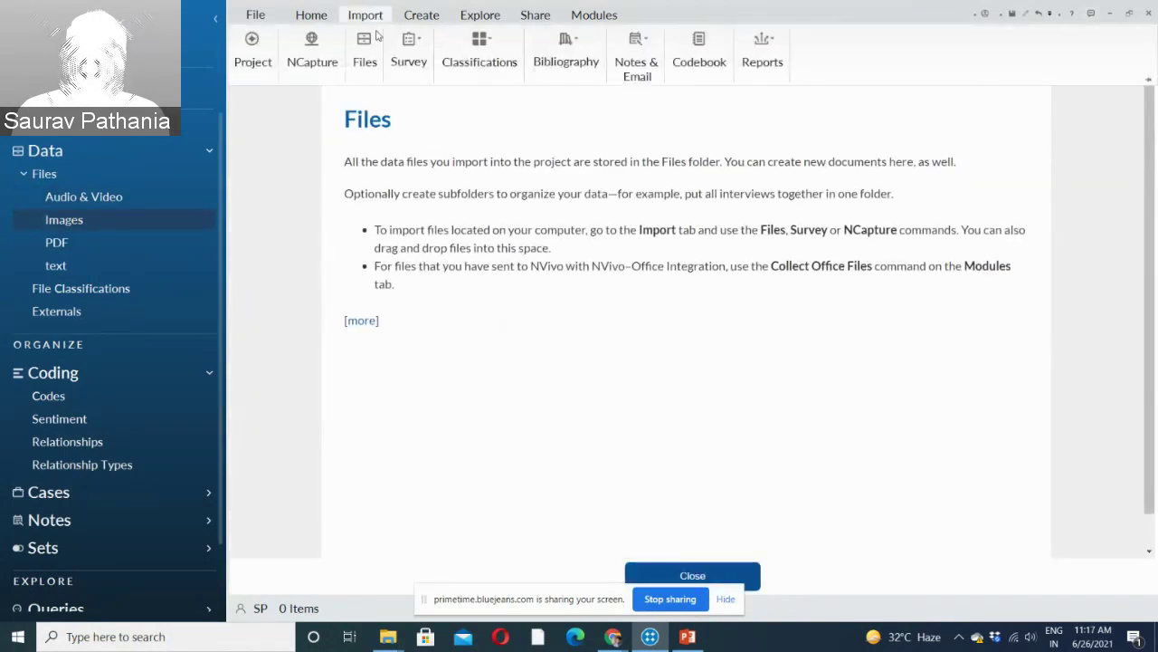
{"action": "left_click", "coordinate": [369, 63]}
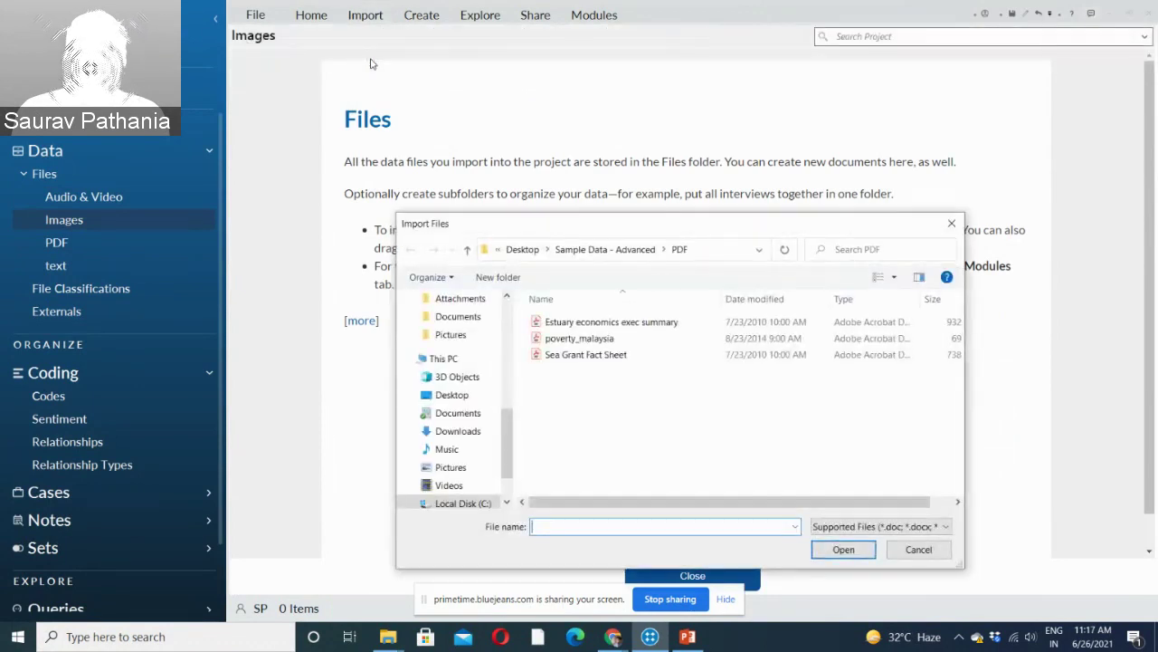
{"action": "left_click", "coordinate": [600, 250]}
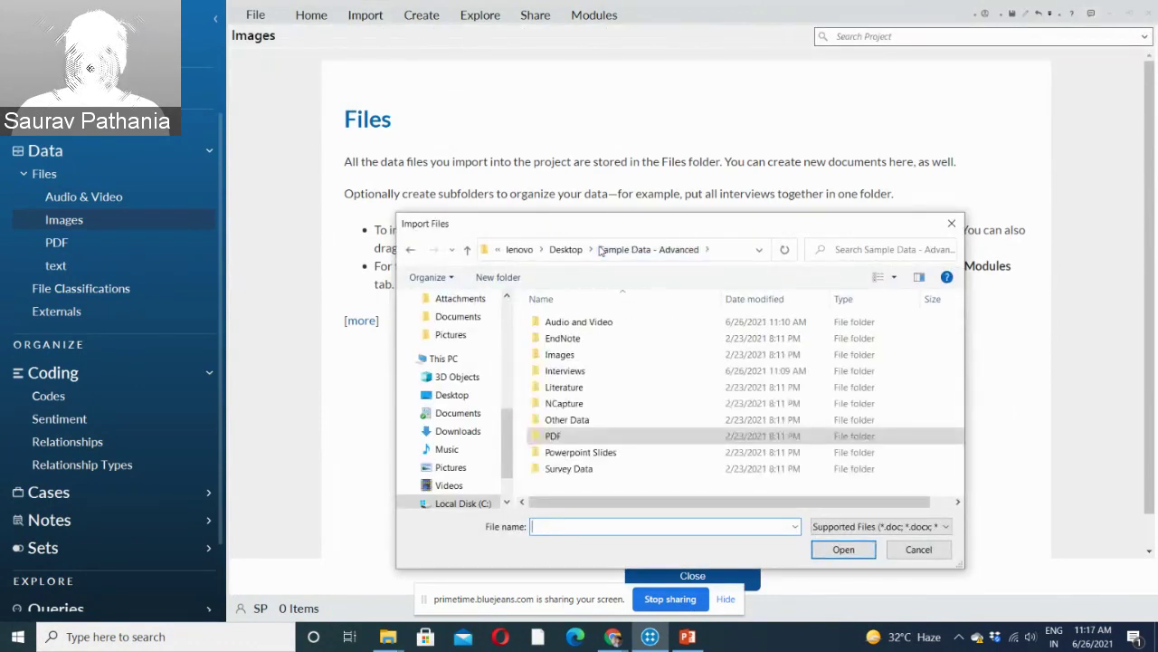
{"action": "double_click", "coordinate": [560, 355]}
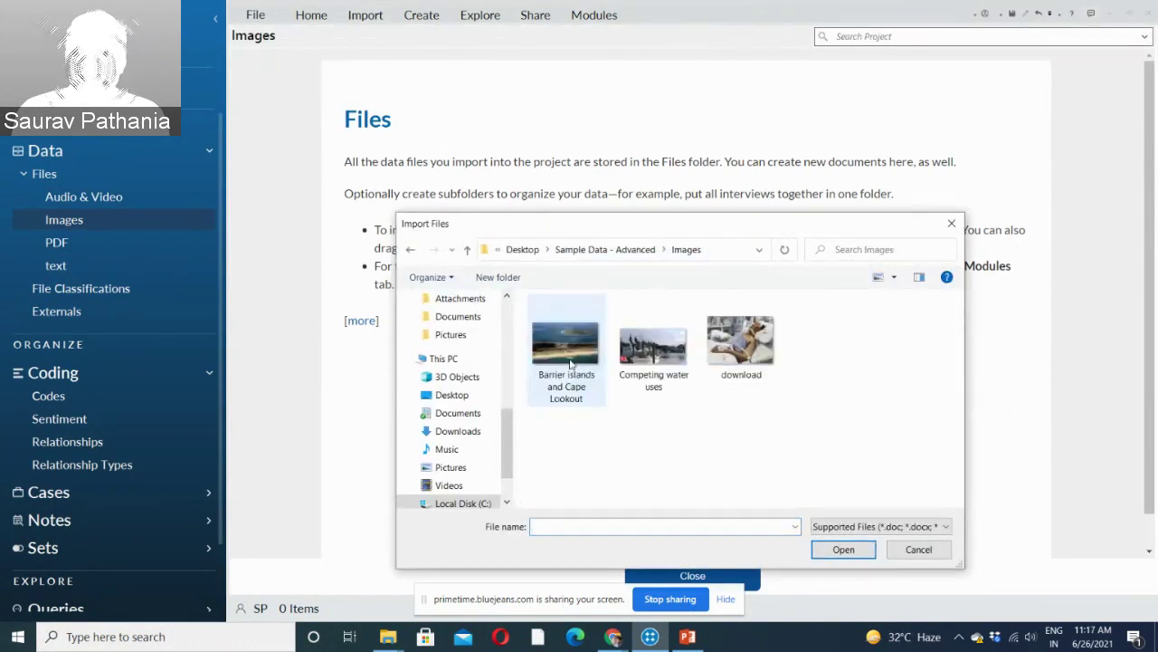
{"action": "left_click", "coordinate": [661, 343]}
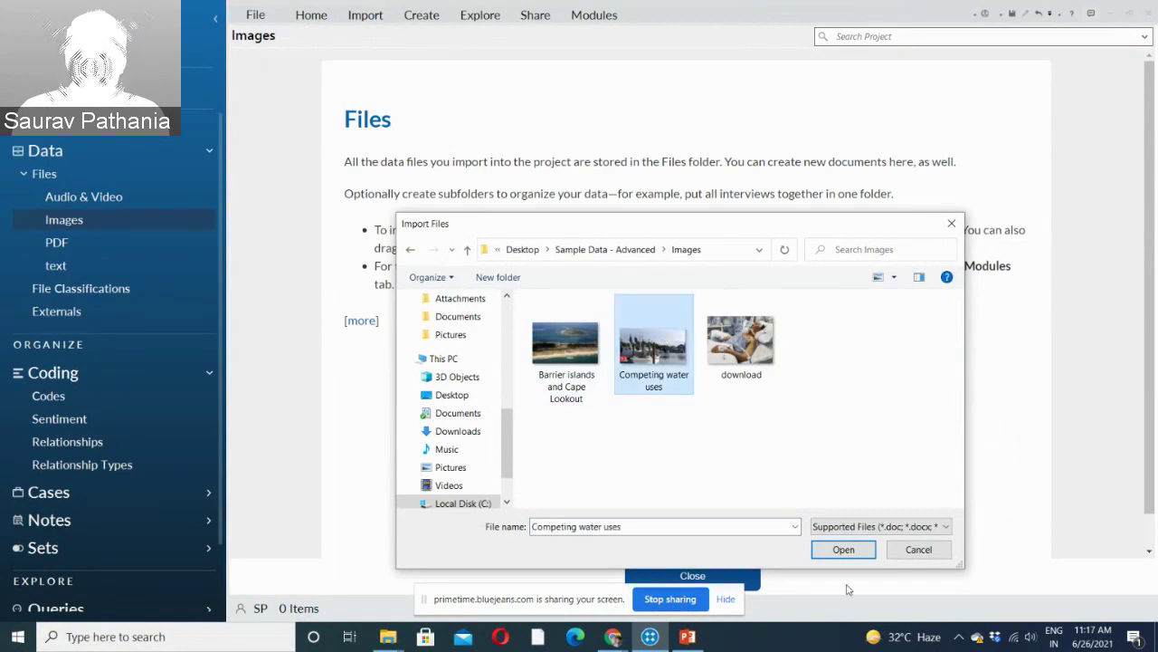
{"action": "left_click", "coordinate": [844, 550]}
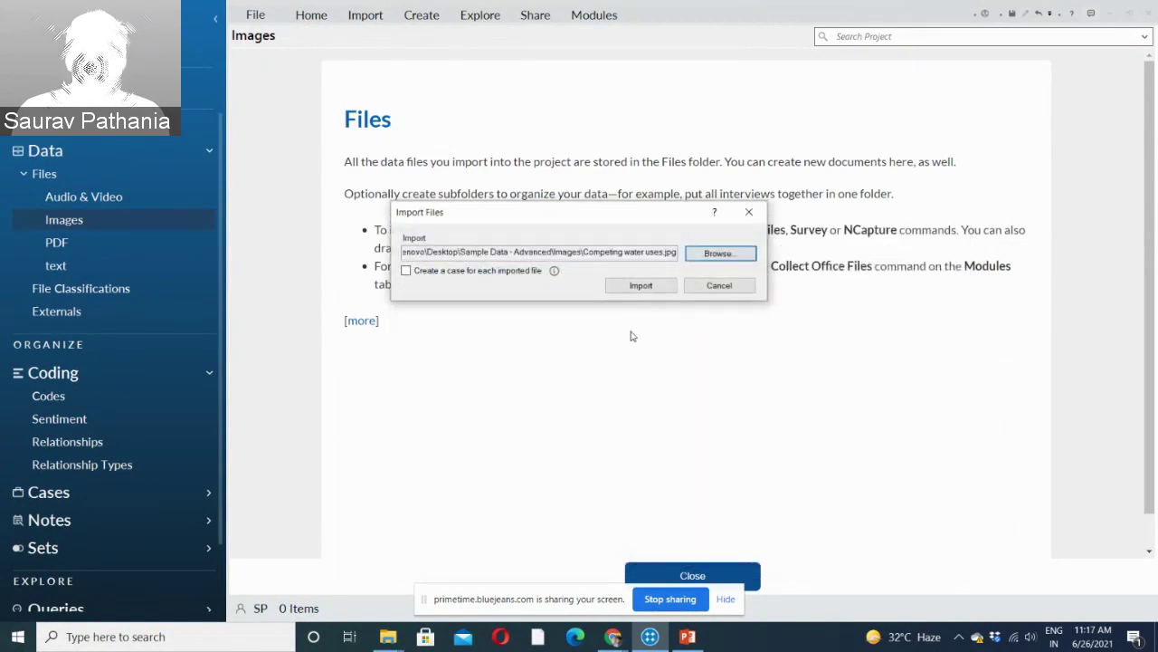
{"action": "left_click", "coordinate": [642, 286]}
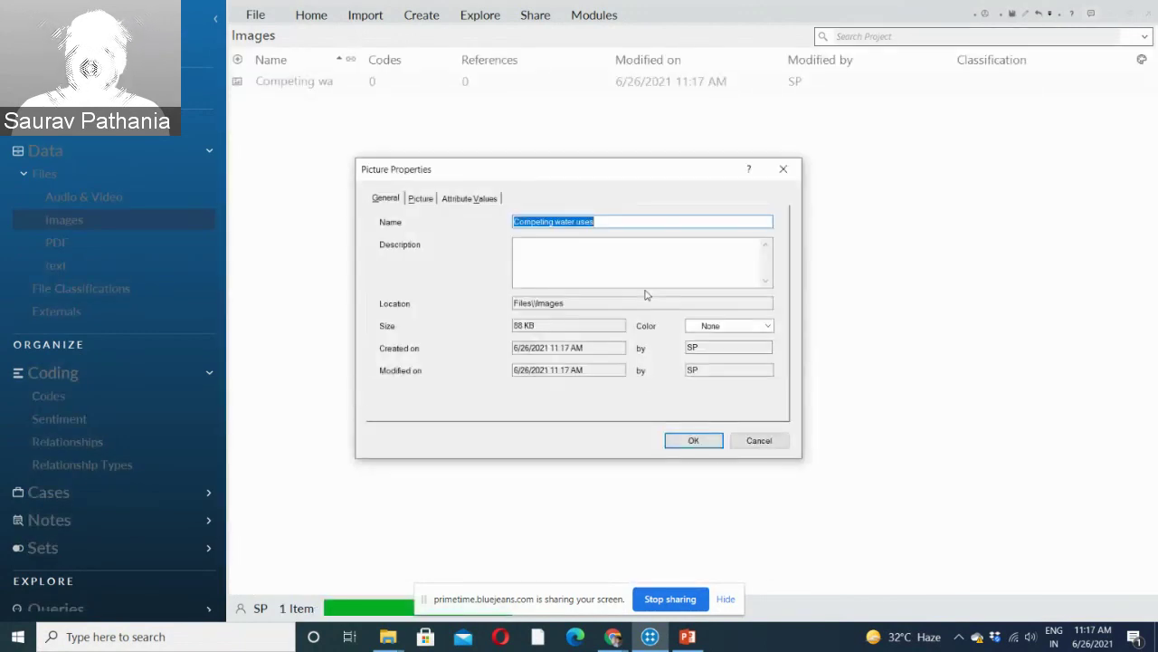
{"action": "left_click", "coordinate": [677, 440]}
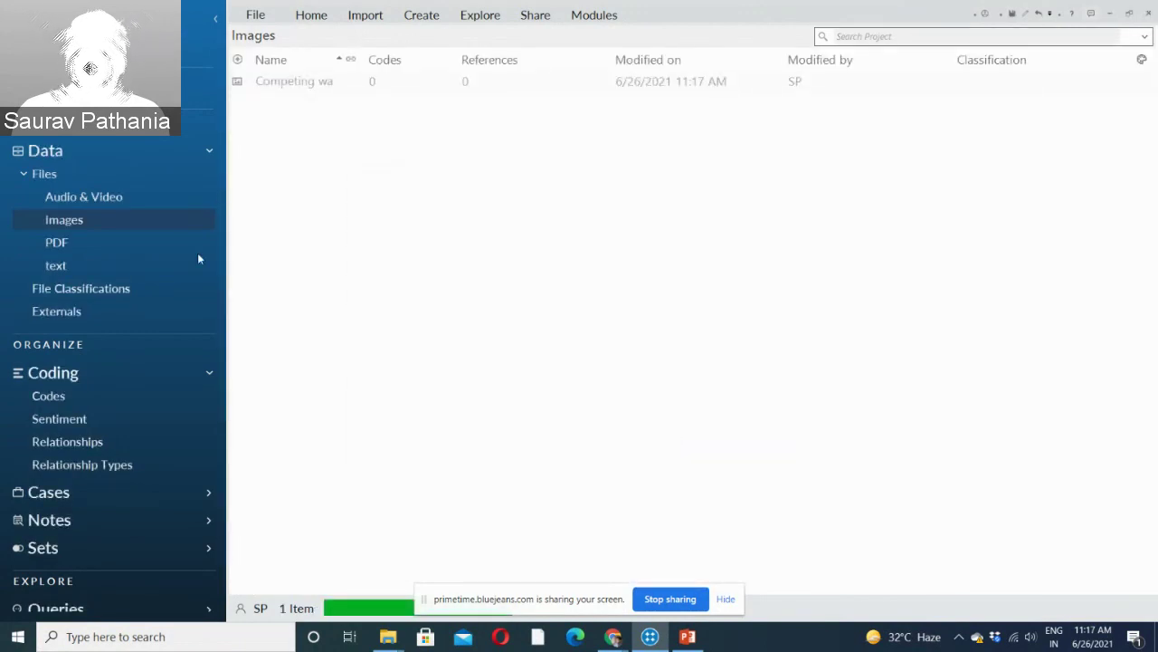
Import the last WMV video from the sample data's Audio and Video folder into the Audio & Video folder, keeping its default properties.
{"action": "left_click", "coordinate": [164, 200]}
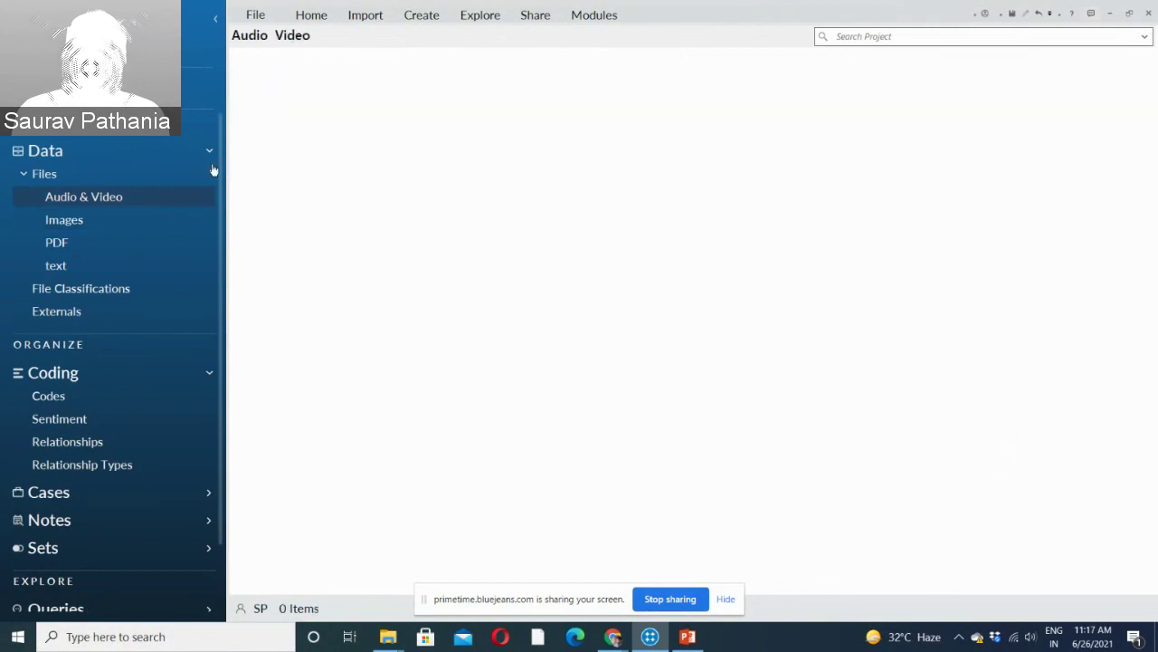
{"action": "left_click", "coordinate": [362, 14]}
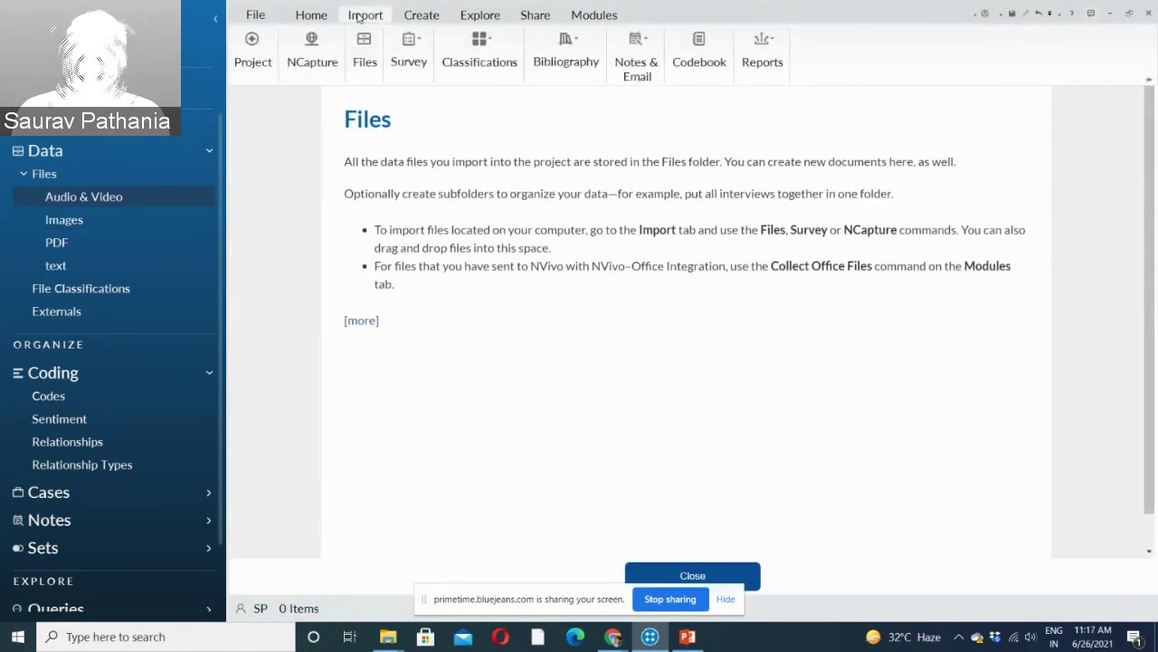
{"action": "left_click", "coordinate": [409, 49]}
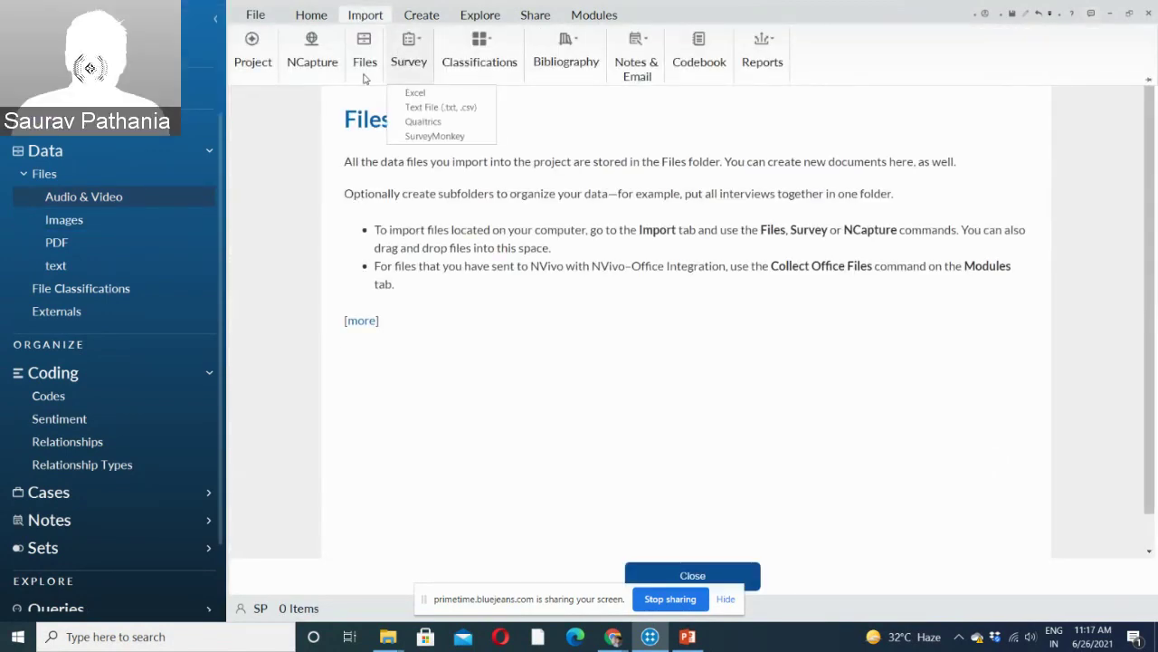
{"action": "left_click", "coordinate": [365, 79]}
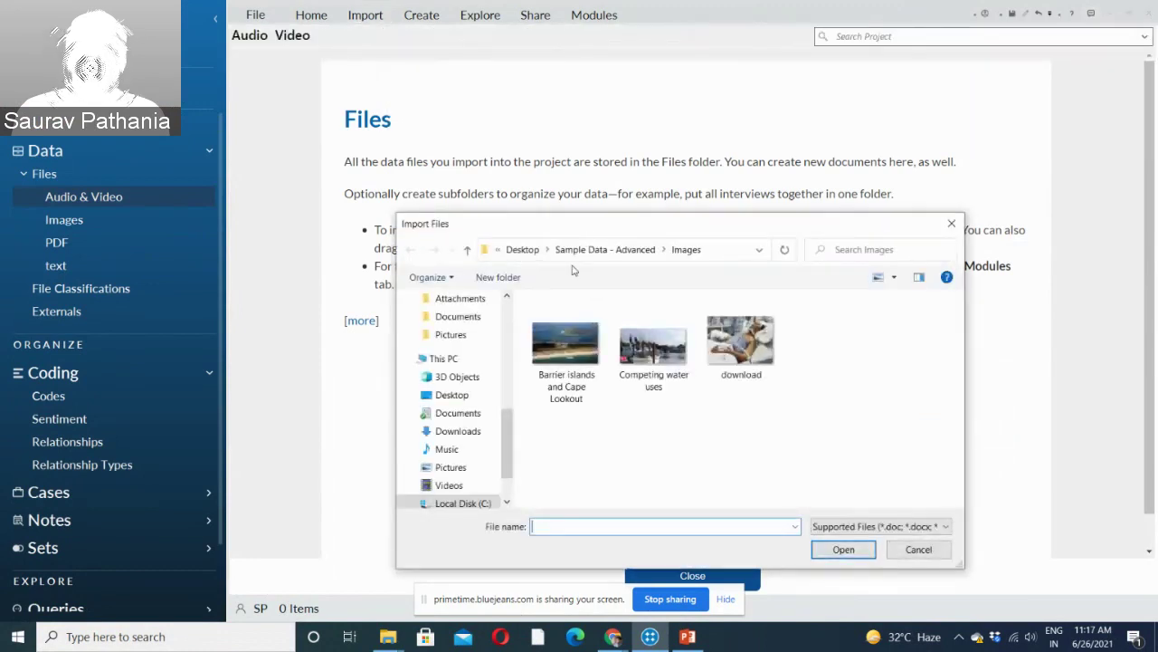
{"action": "left_click", "coordinate": [605, 249]}
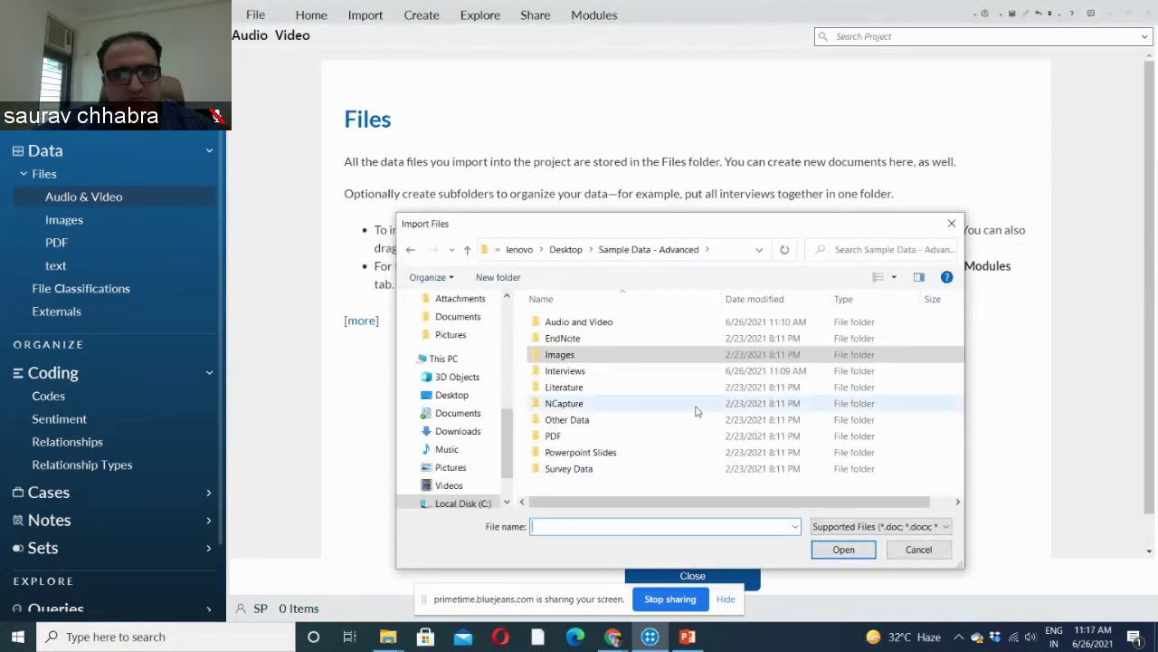
{"action": "double_click", "coordinate": [615, 323]}
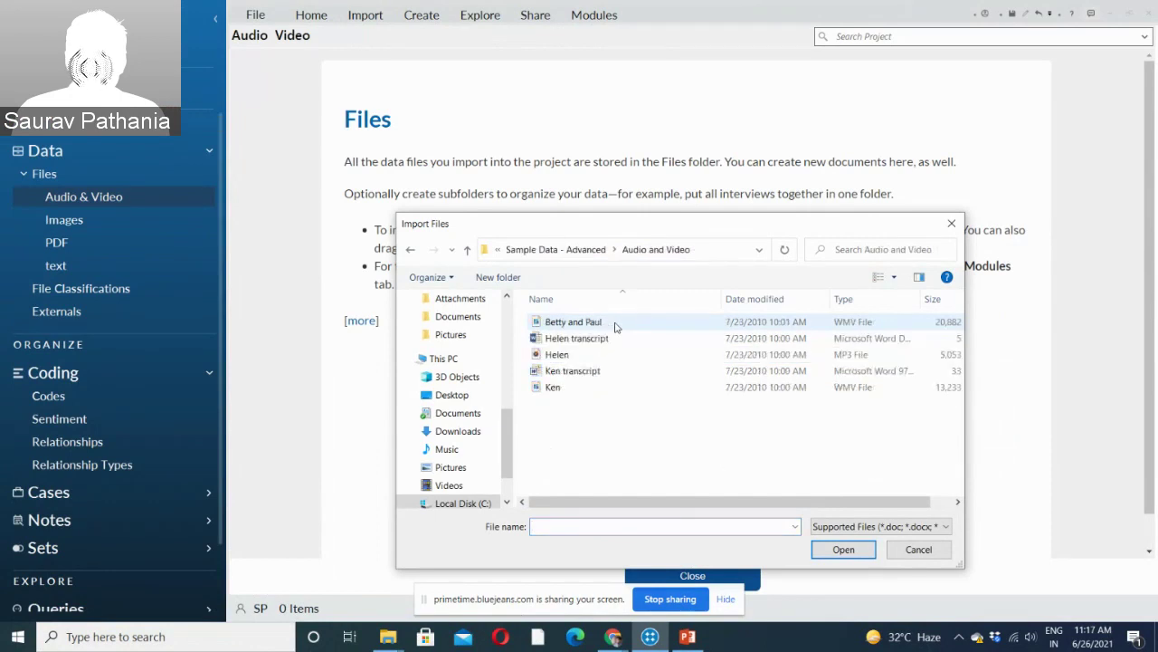
{"action": "left_click", "coordinate": [578, 395]}
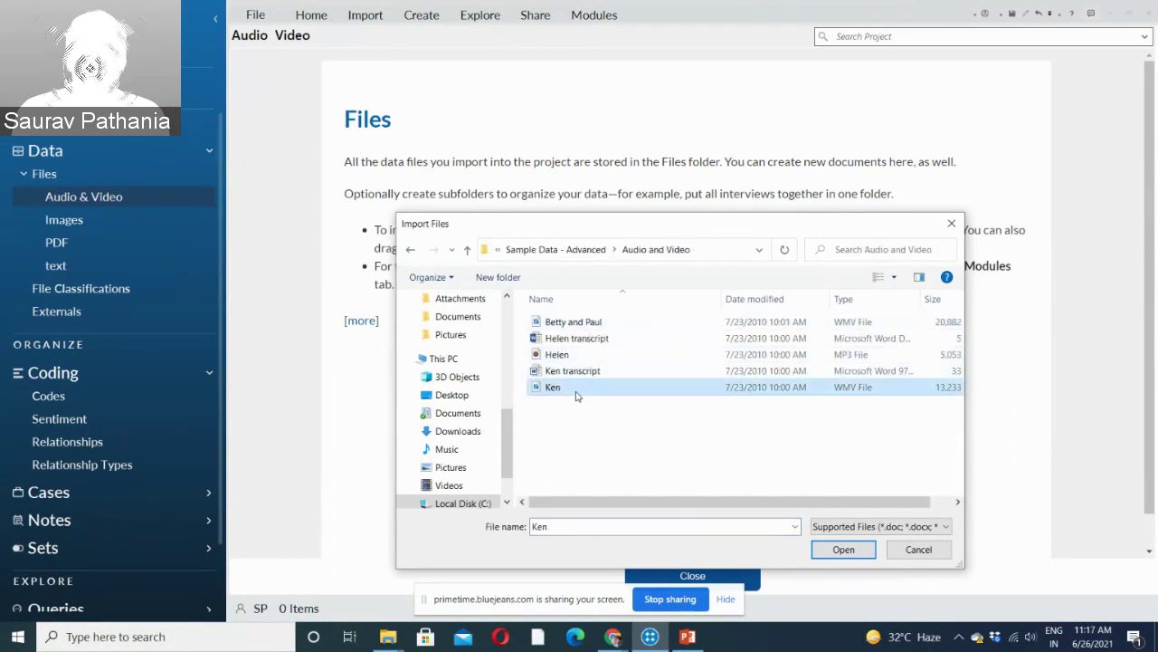
{"action": "left_click", "coordinate": [843, 550]}
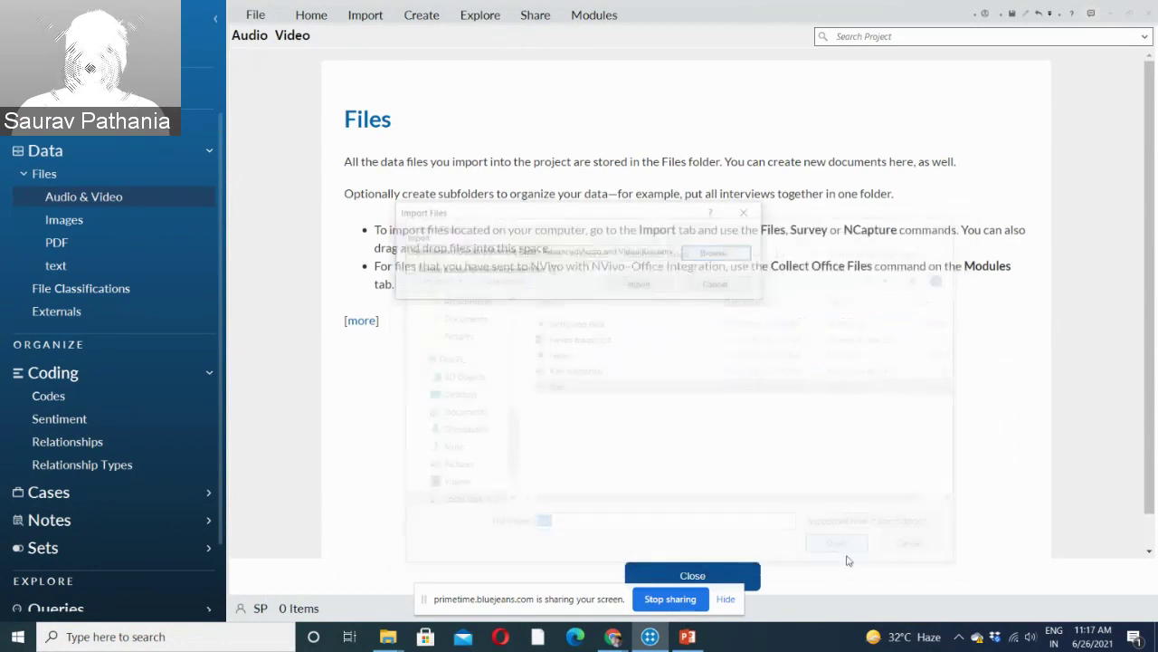
{"action": "left_click", "coordinate": [640, 286]}
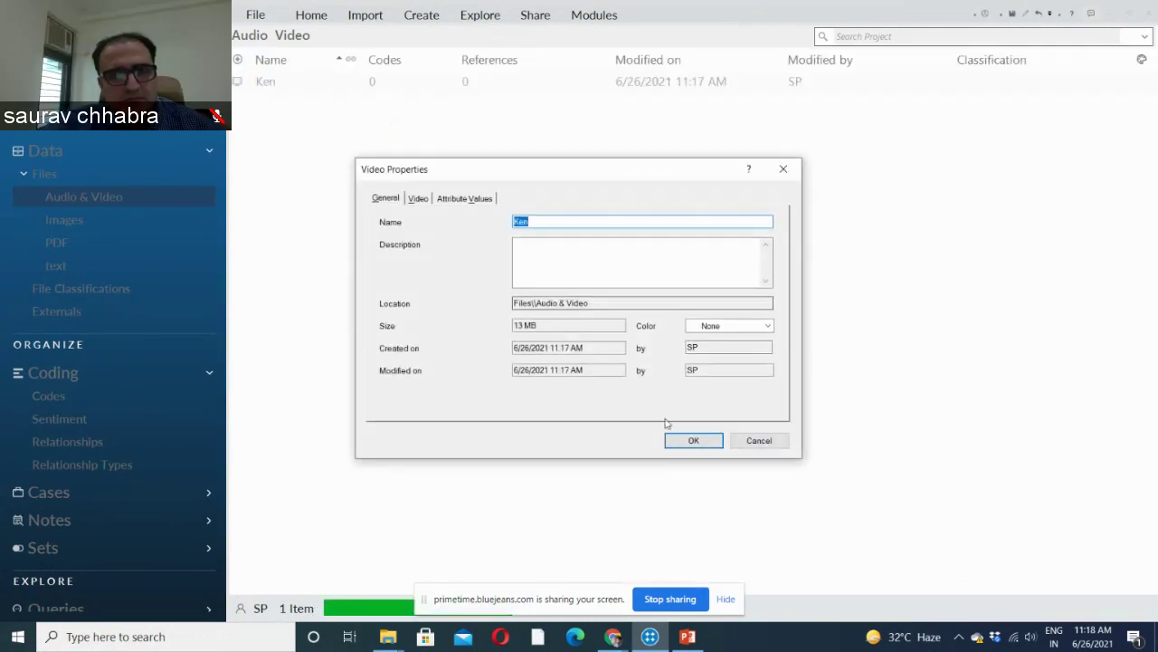
{"action": "left_click", "coordinate": [686, 440]}
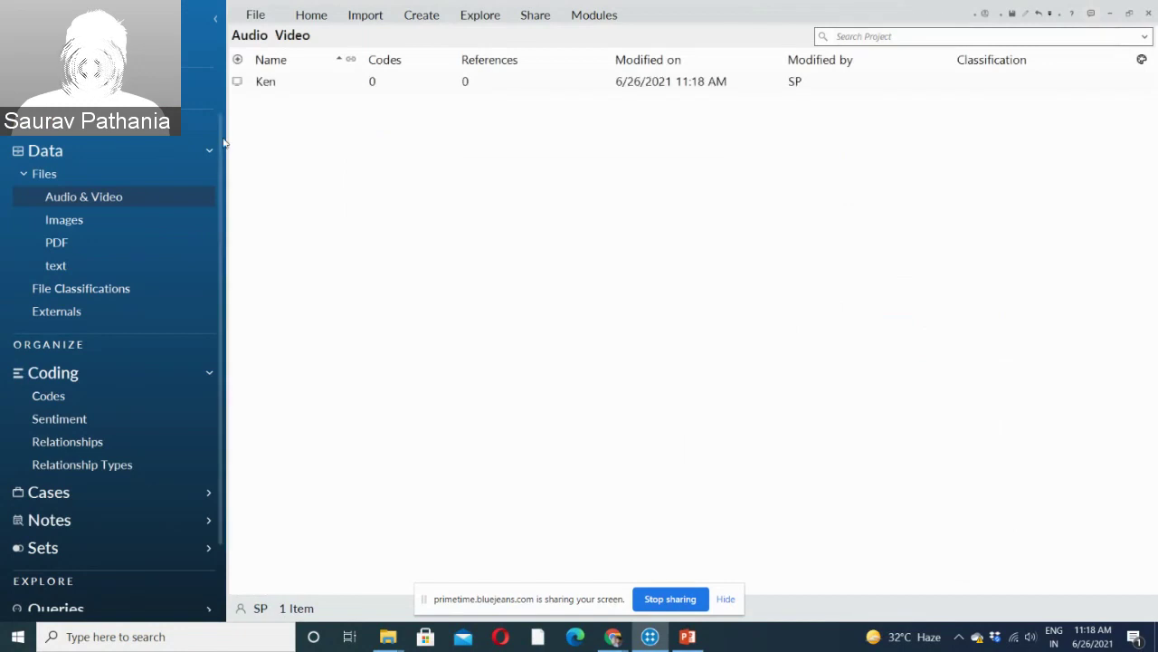
Review the contents of the Files area and its text, PDF and Images folders, ending in the text folder.
{"action": "left_click", "coordinate": [49, 177]}
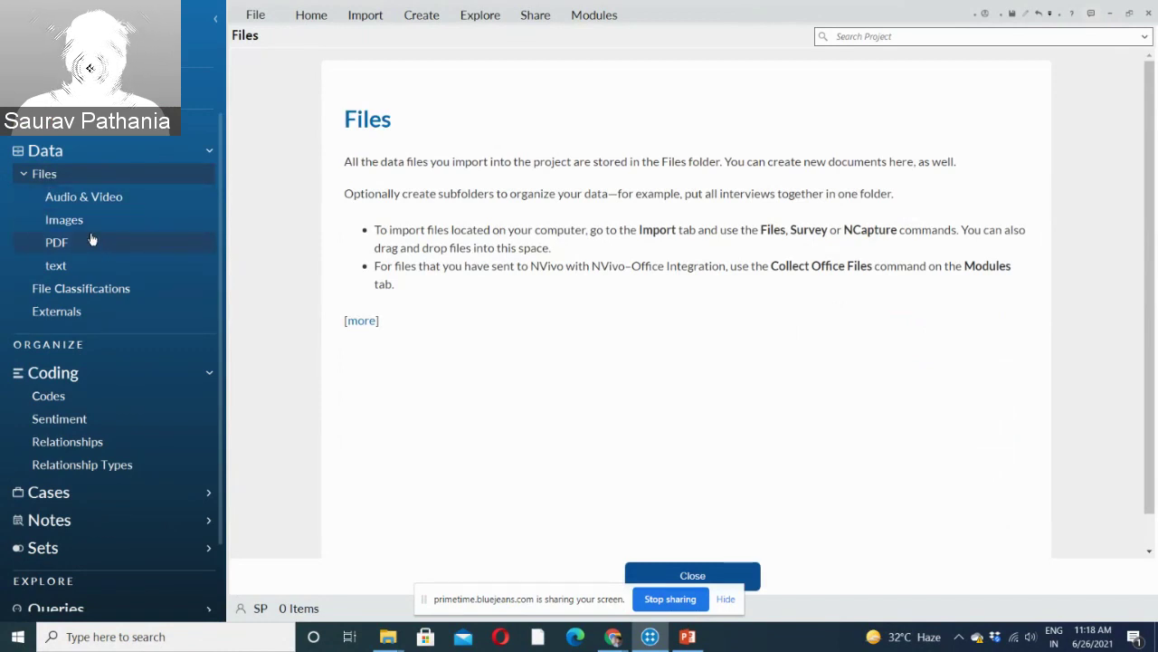
{"action": "left_click", "coordinate": [78, 263]}
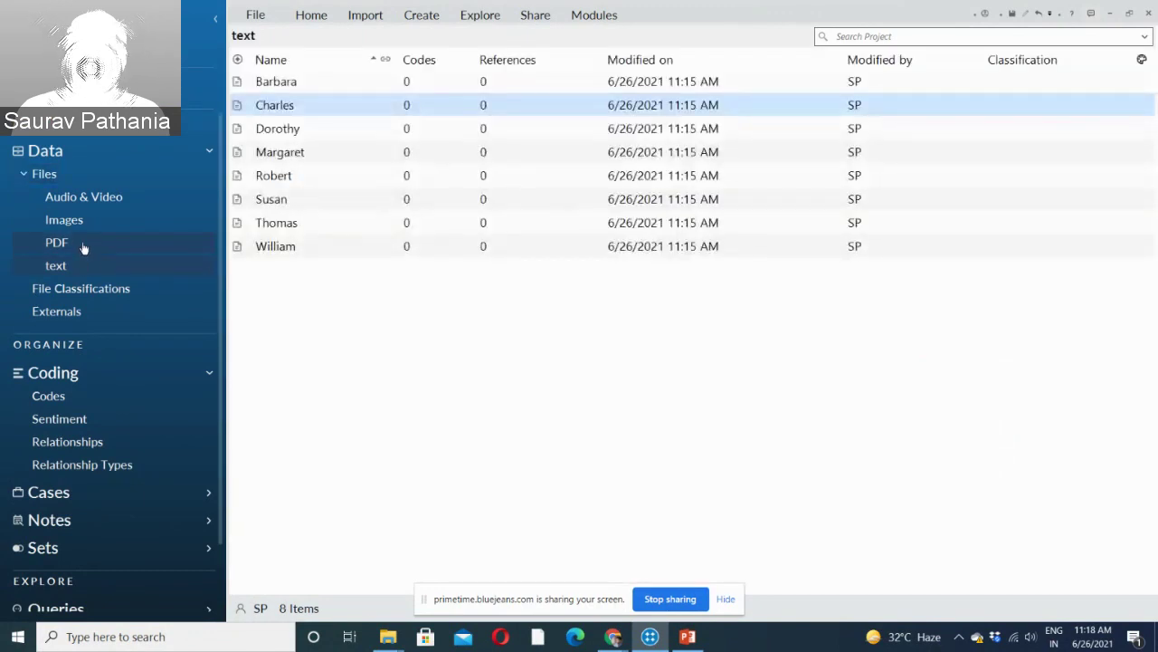
{"action": "left_click", "coordinate": [82, 245]}
{"action": "left_click", "coordinate": [90, 227]}
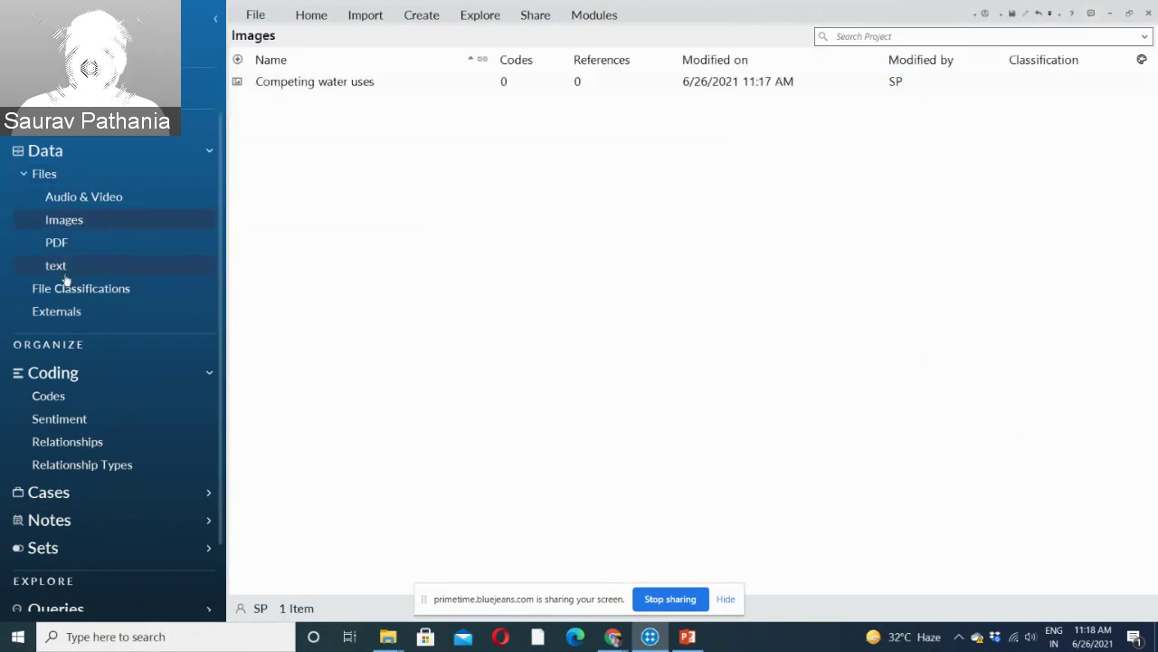
{"action": "left_click", "coordinate": [63, 270]}
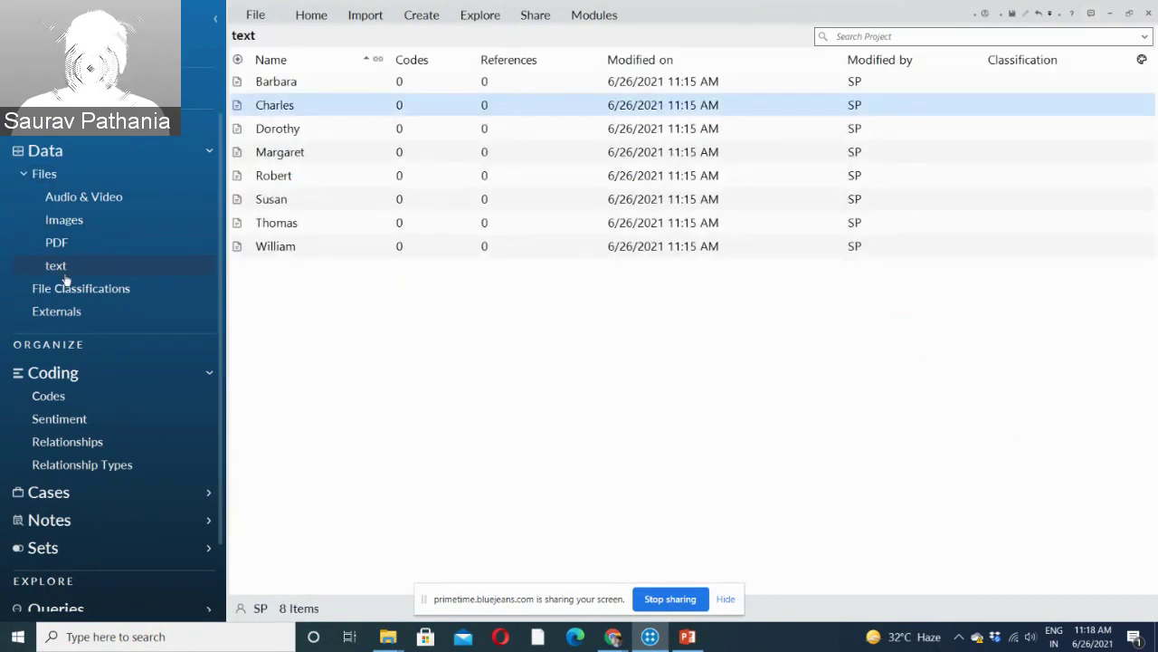
Open the first interview transcript in the text folder, show the Codes area beside it, and dismiss the Codes introduction.
{"action": "double_click", "coordinate": [314, 86]}
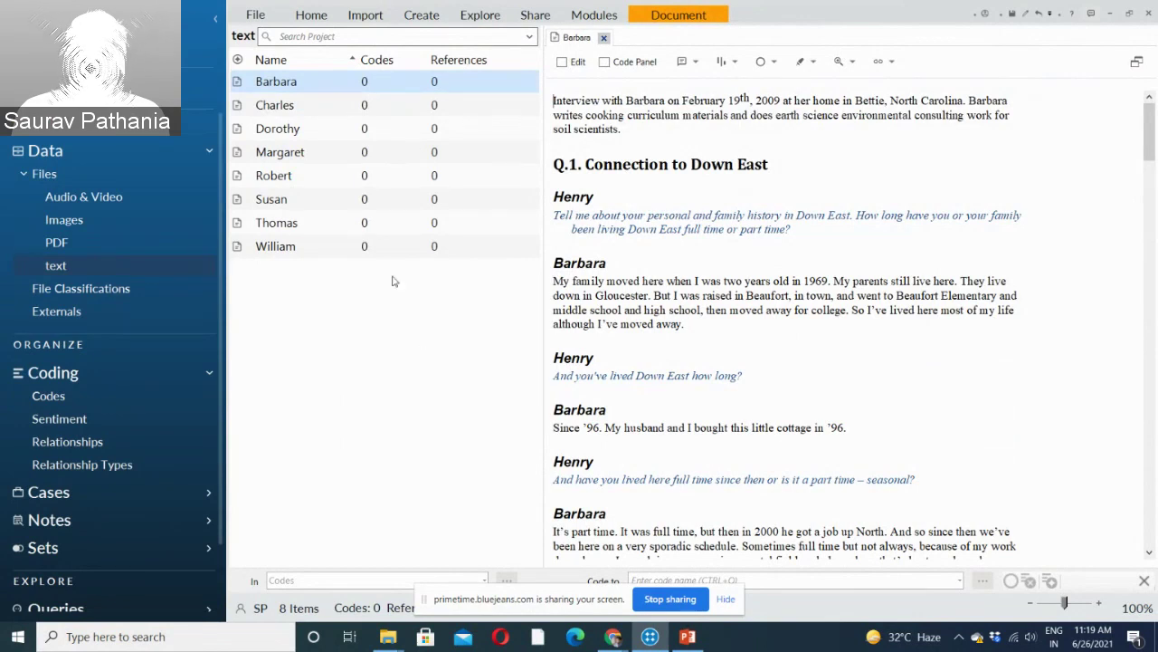
{"action": "left_click", "coordinate": [54, 399]}
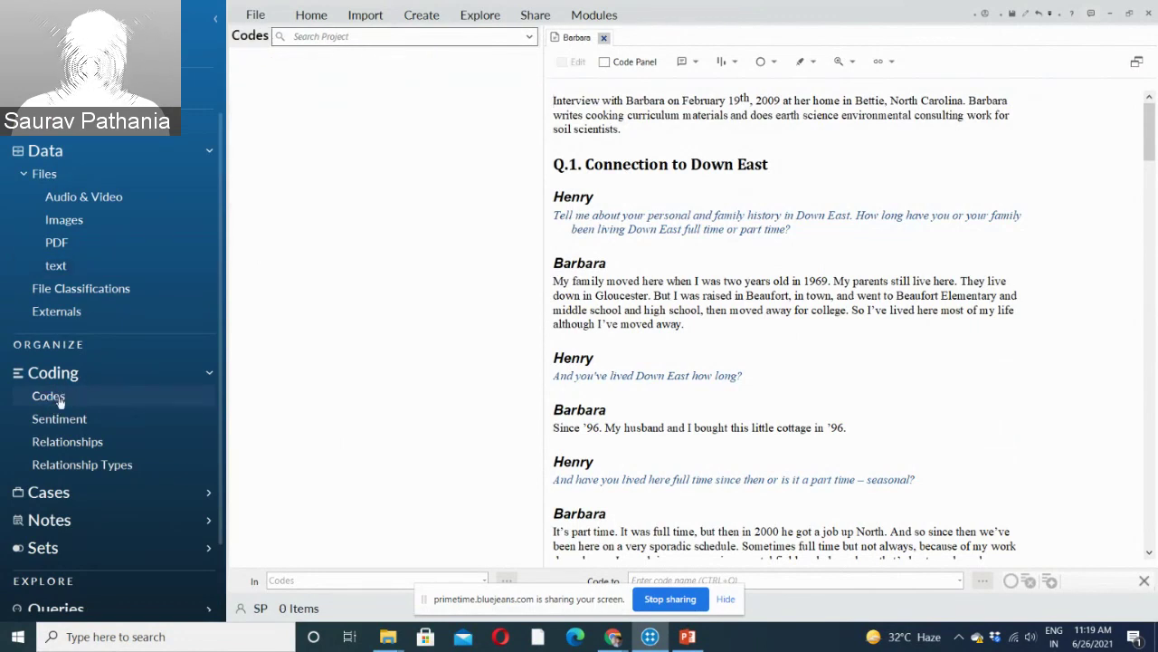
{"action": "left_click", "coordinate": [61, 397]}
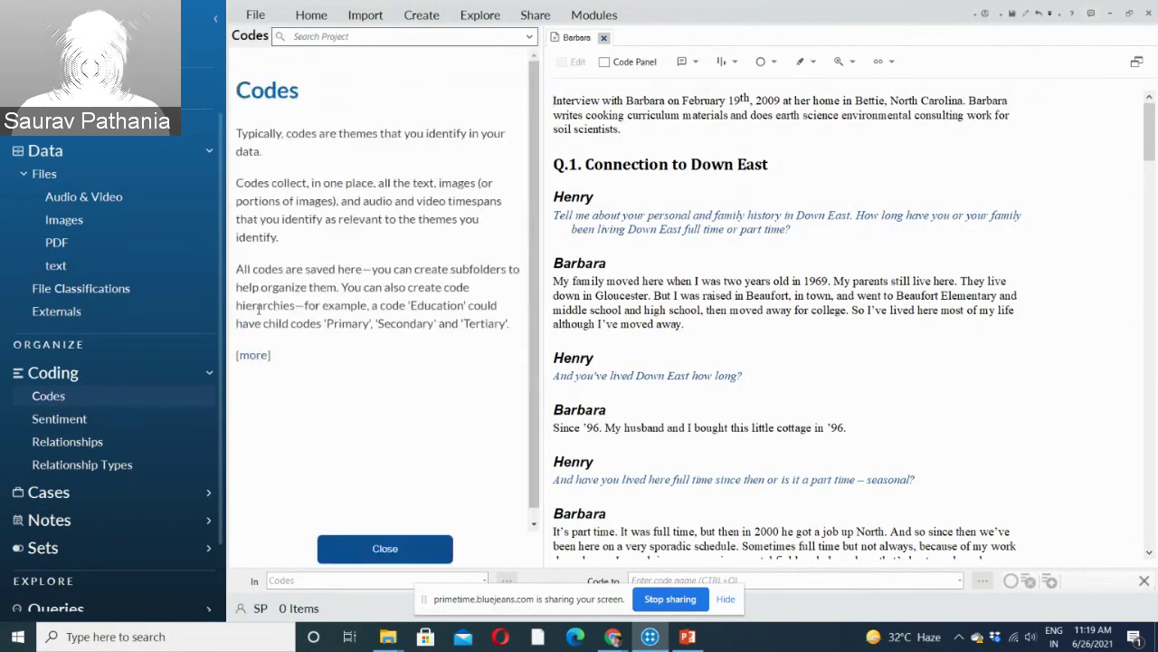
{"action": "left_click", "coordinate": [328, 548]}
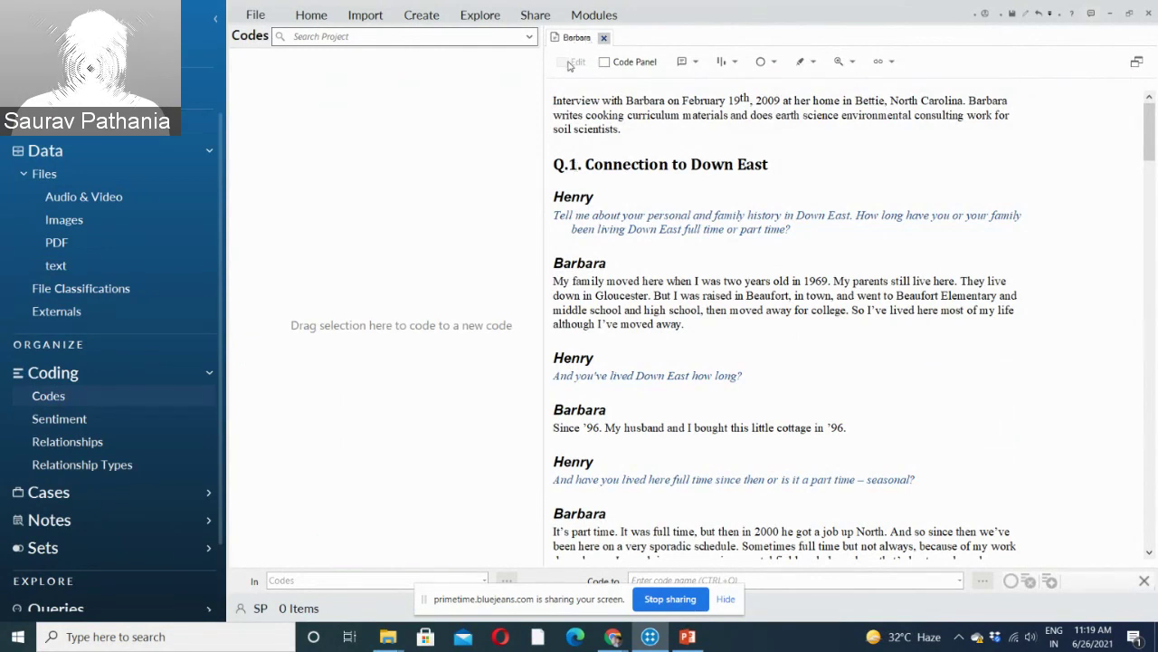
Return to the text folder, close and reopen the first interview transcript, and enable Edit mode for it.
{"action": "left_click", "coordinate": [69, 264]}
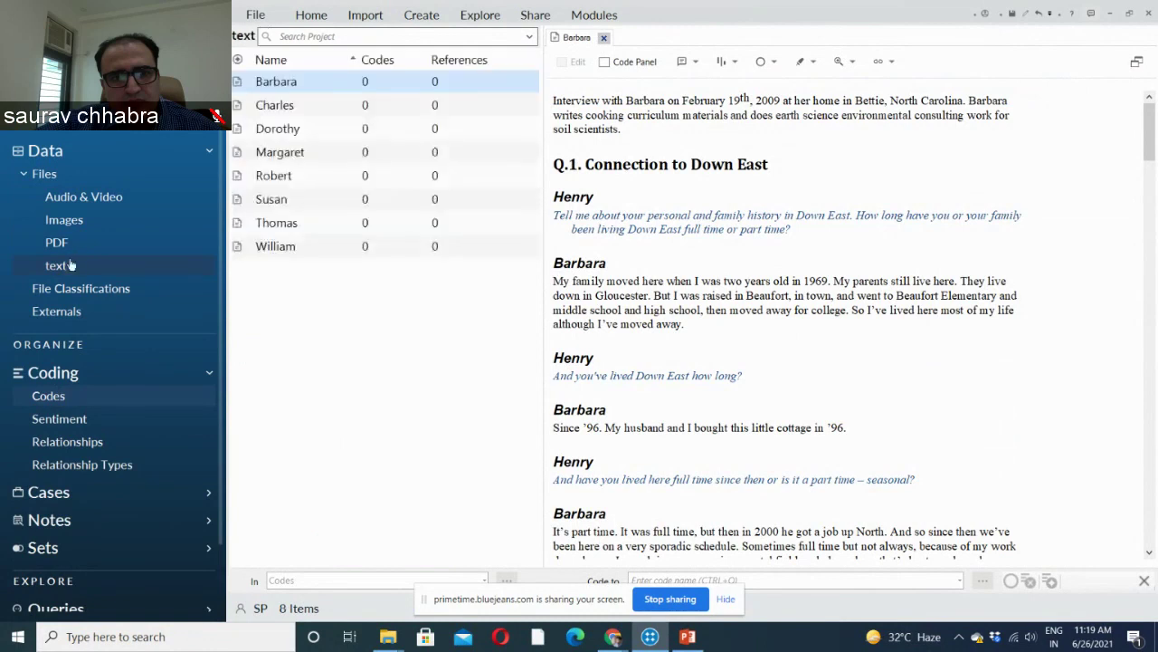
{"action": "left_click", "coordinate": [605, 38]}
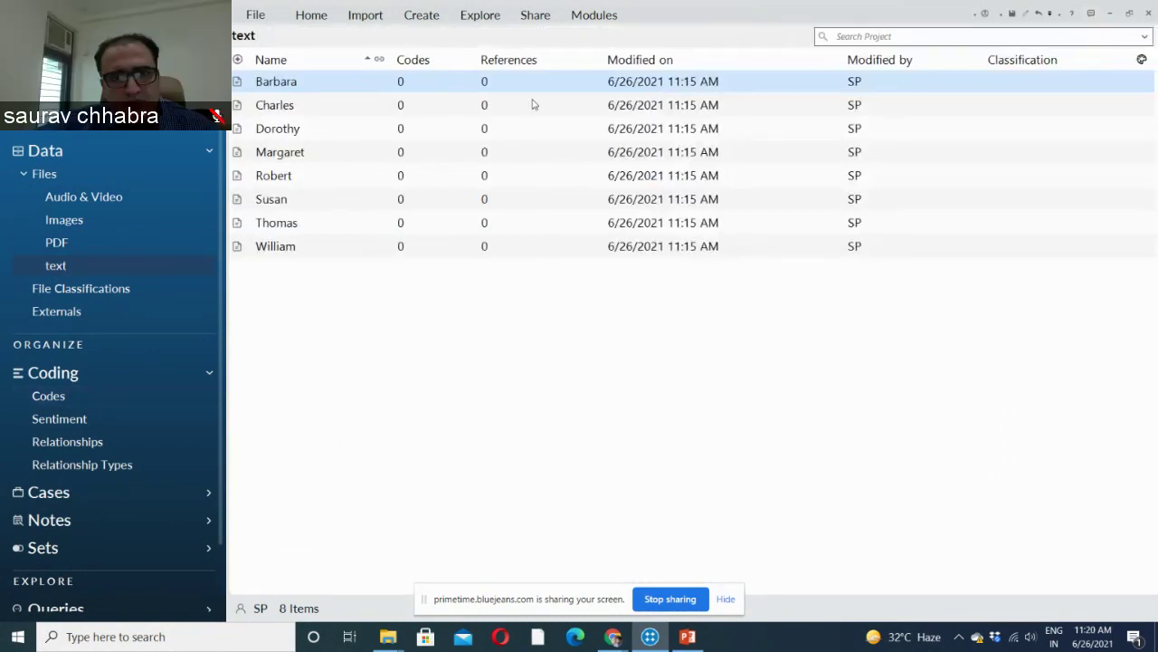
{"action": "double_click", "coordinate": [331, 89]}
{"action": "left_click", "coordinate": [561, 61]}
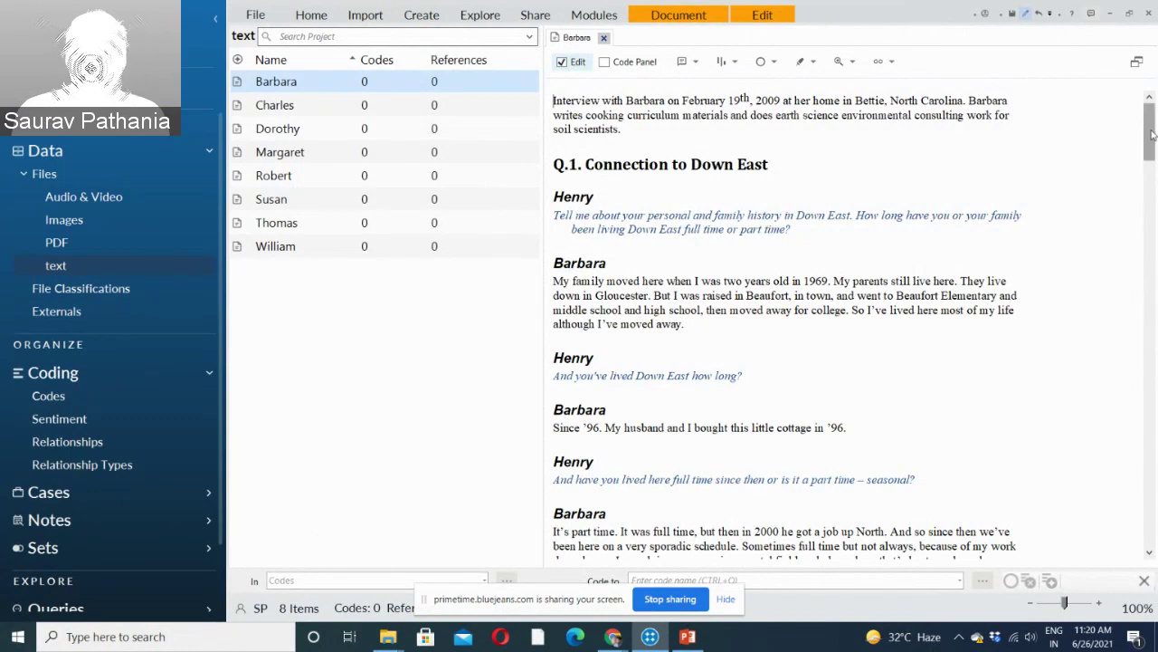
Code the answer's opening passage, from "My family moved here" to "My parents still live here.", to a new top-level code named Community.
{"action": "left_click_drag", "start_coordinate": [1152, 134], "coordinate": [1152, 138]}
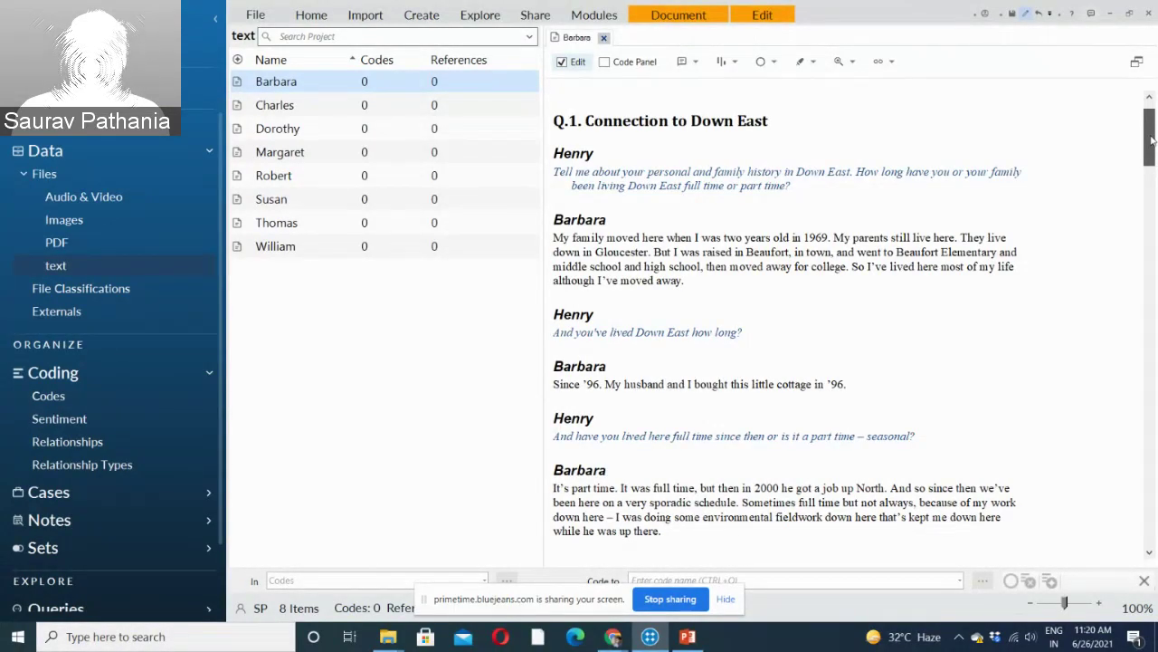
{"action": "left_click_drag", "start_coordinate": [1152, 138], "coordinate": [1152, 140]}
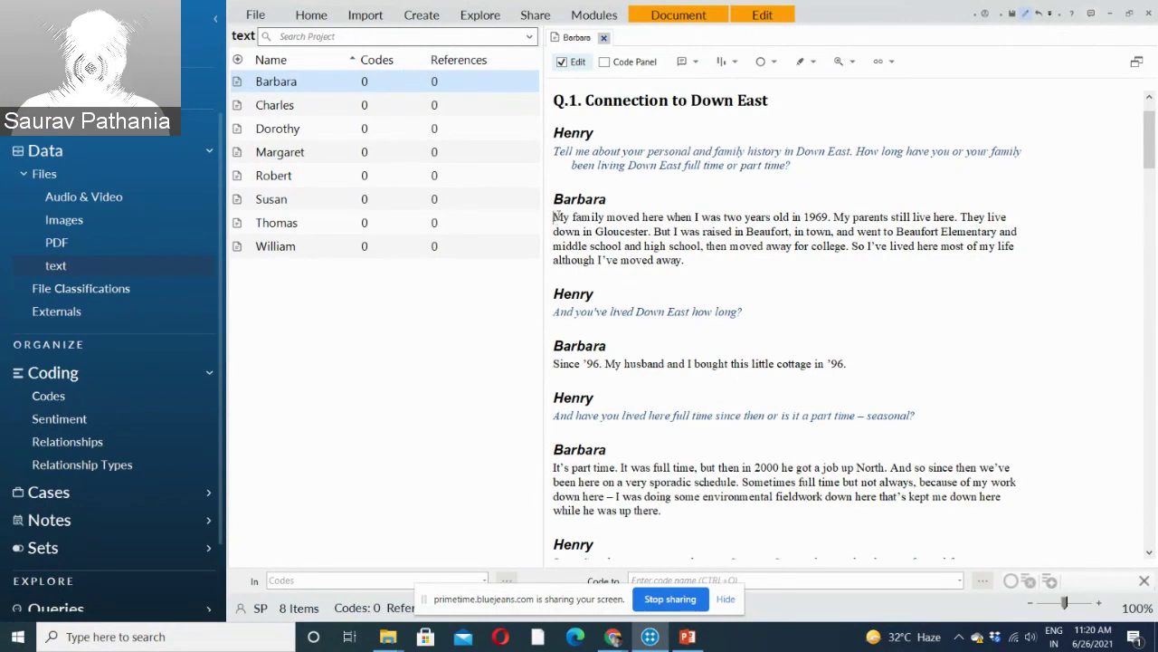
{"action": "left_click_drag", "start_coordinate": [554, 218], "coordinate": [885, 214]}
{"action": "left_click", "coordinate": [555, 218]}
{"action": "left_click", "coordinate": [596, 291]}
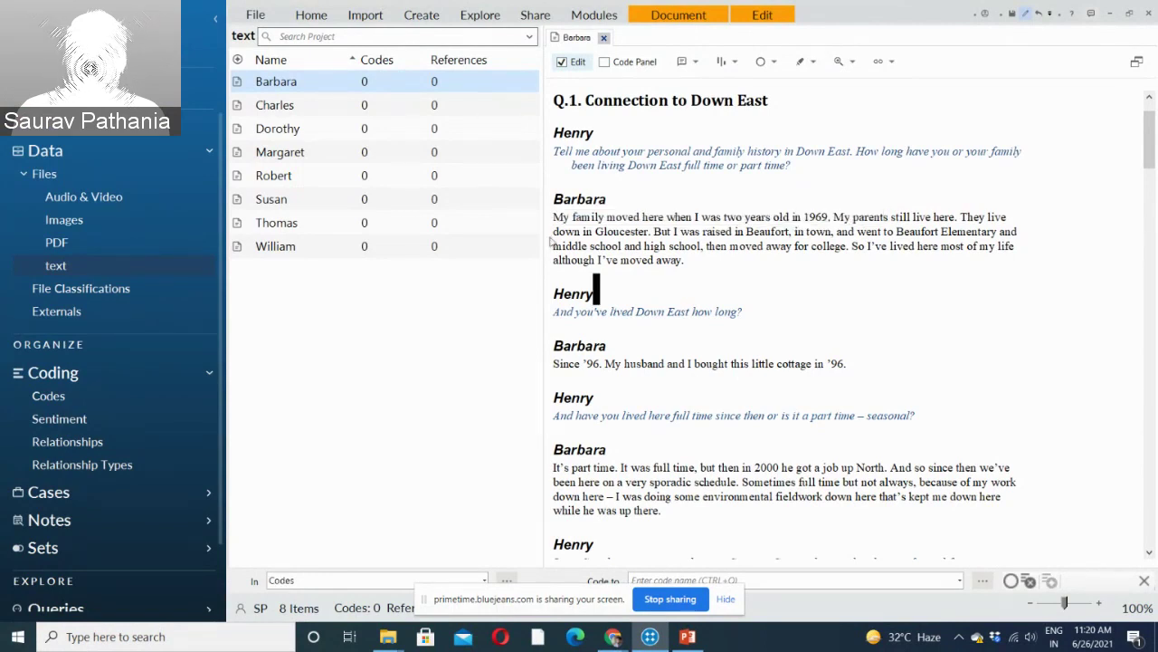
{"action": "left_click_drag", "start_coordinate": [553, 217], "coordinate": [657, 218]}
{"action": "left_click", "coordinate": [708, 211]}
{"action": "left_click_drag", "start_coordinate": [554, 218], "coordinate": [956, 217]}
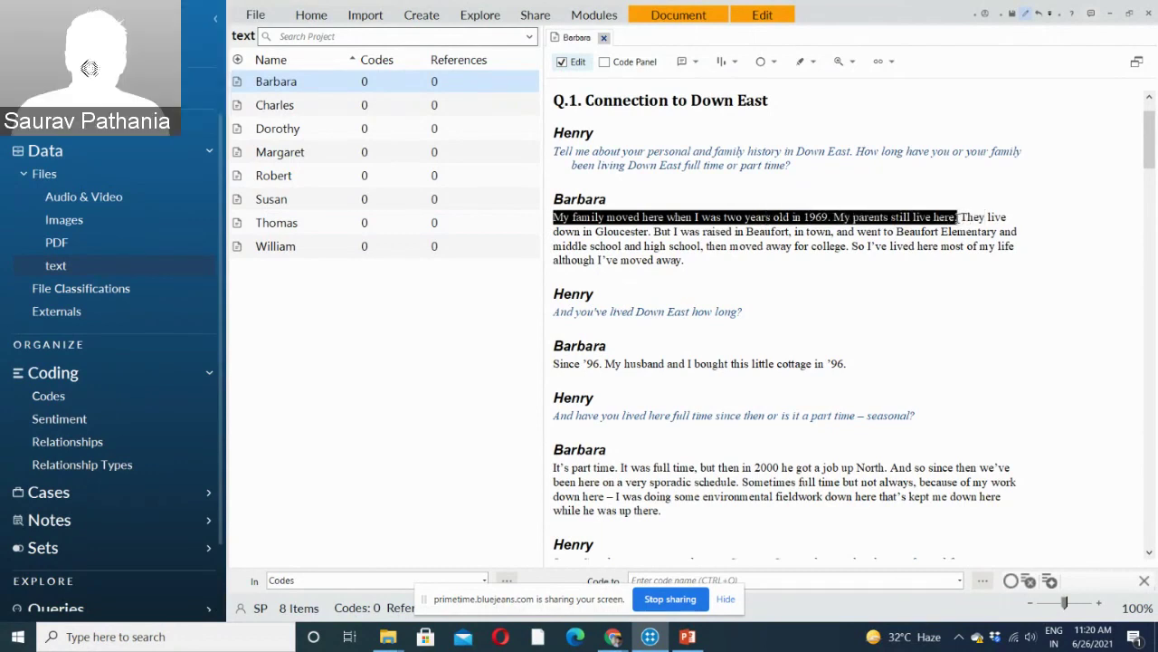
{"action": "right_click", "coordinate": [940, 221]}
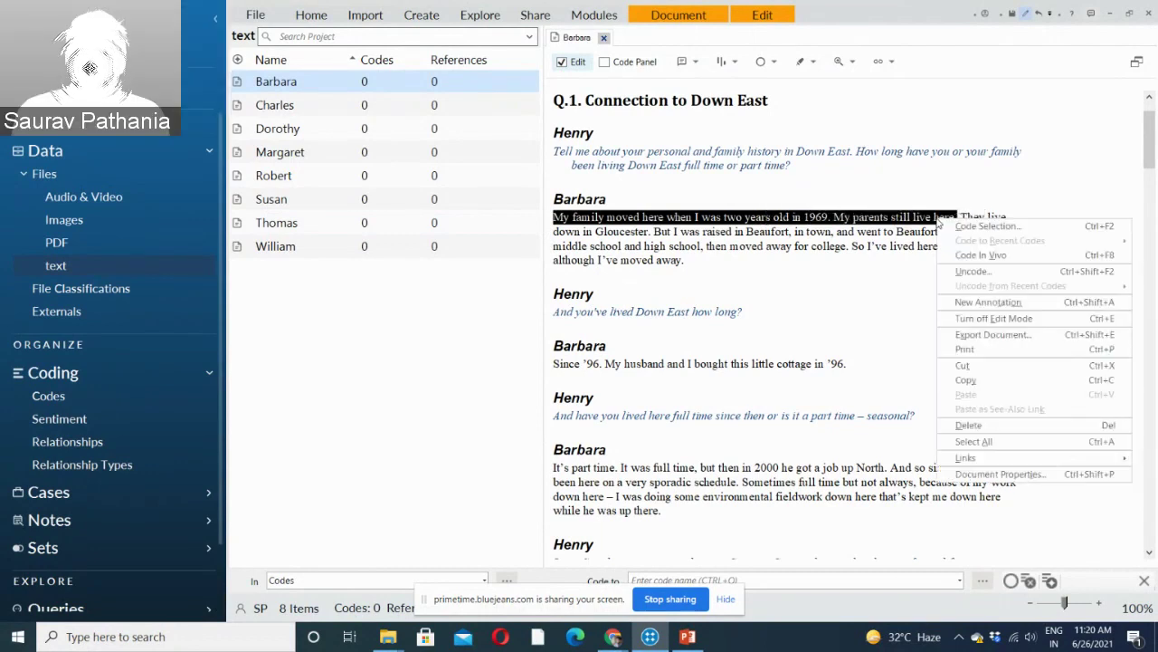
{"action": "left_click", "coordinate": [961, 225]}
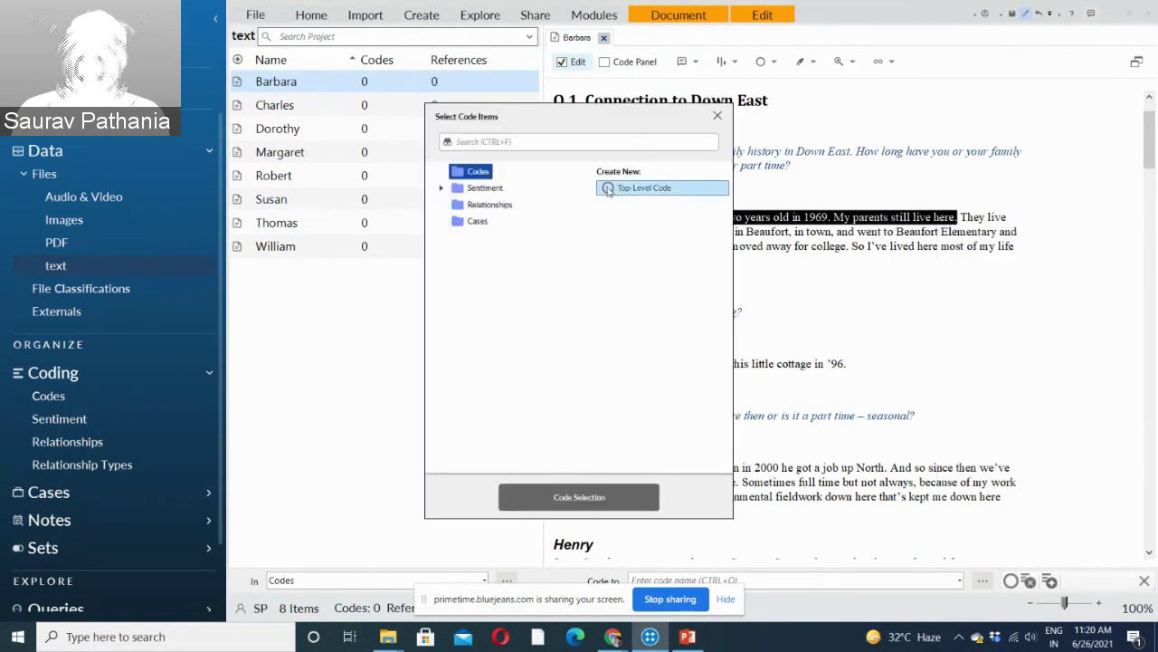
{"action": "left_click", "coordinate": [611, 191]}
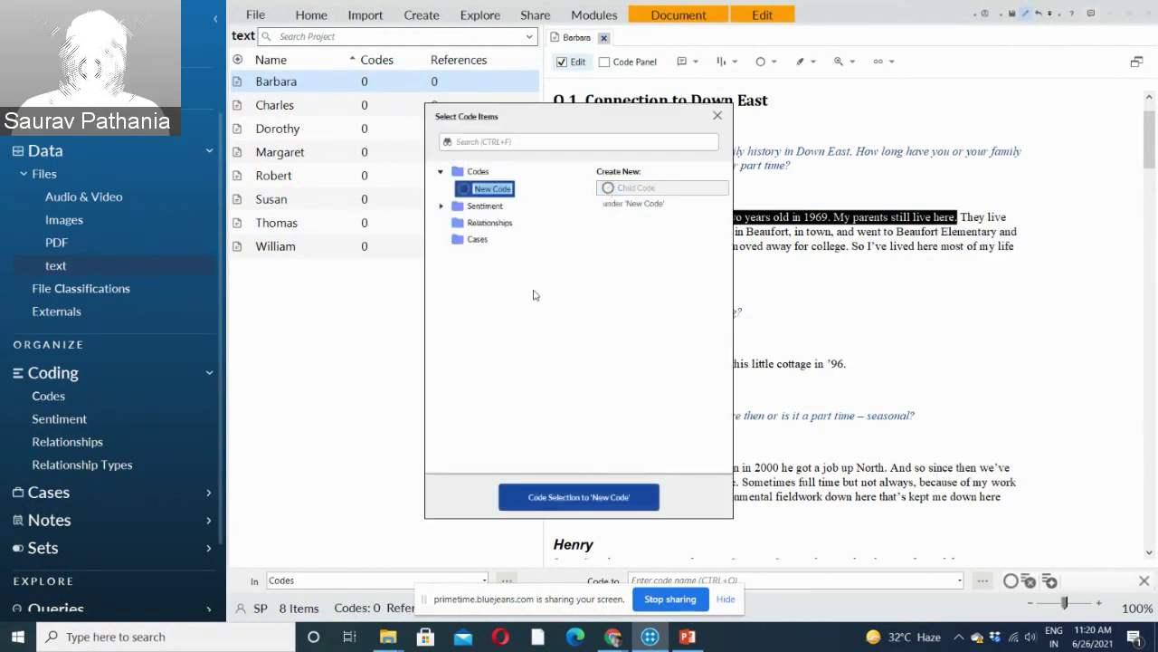
{"action": "type", "text": "Communit"}
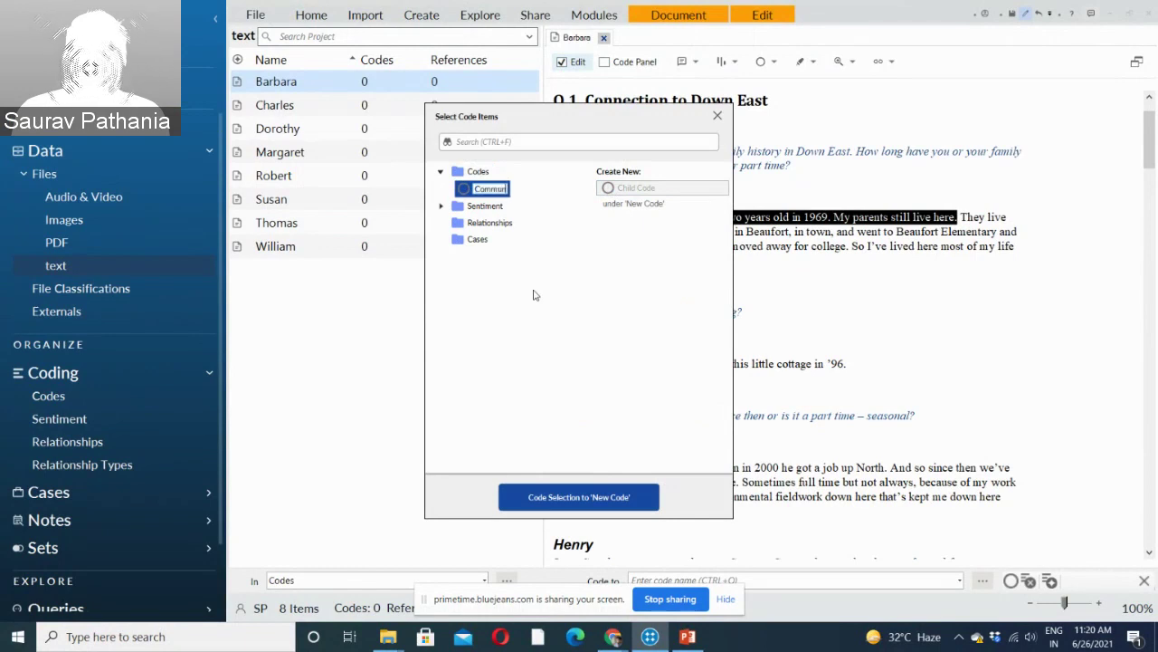
{"action": "type", "text": "y"}
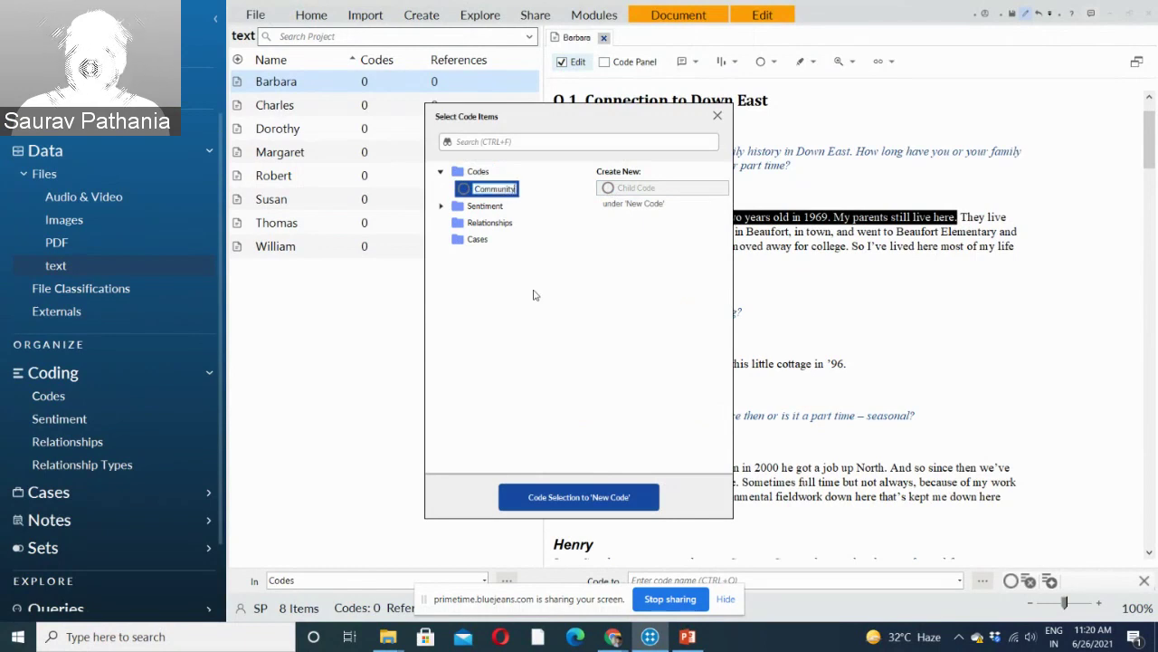
{"action": "left_click", "coordinate": [622, 505]}
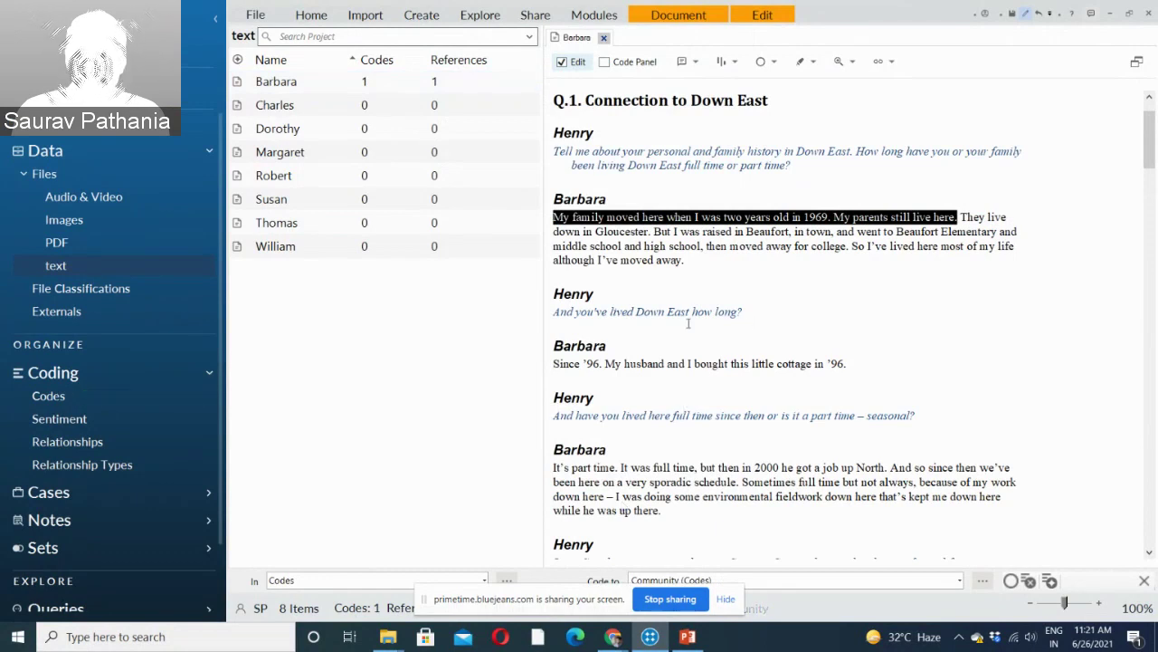
Review the Community code's coded reference from the Codes list and return to the first interview transcript.
{"action": "left_click", "coordinate": [49, 397]}
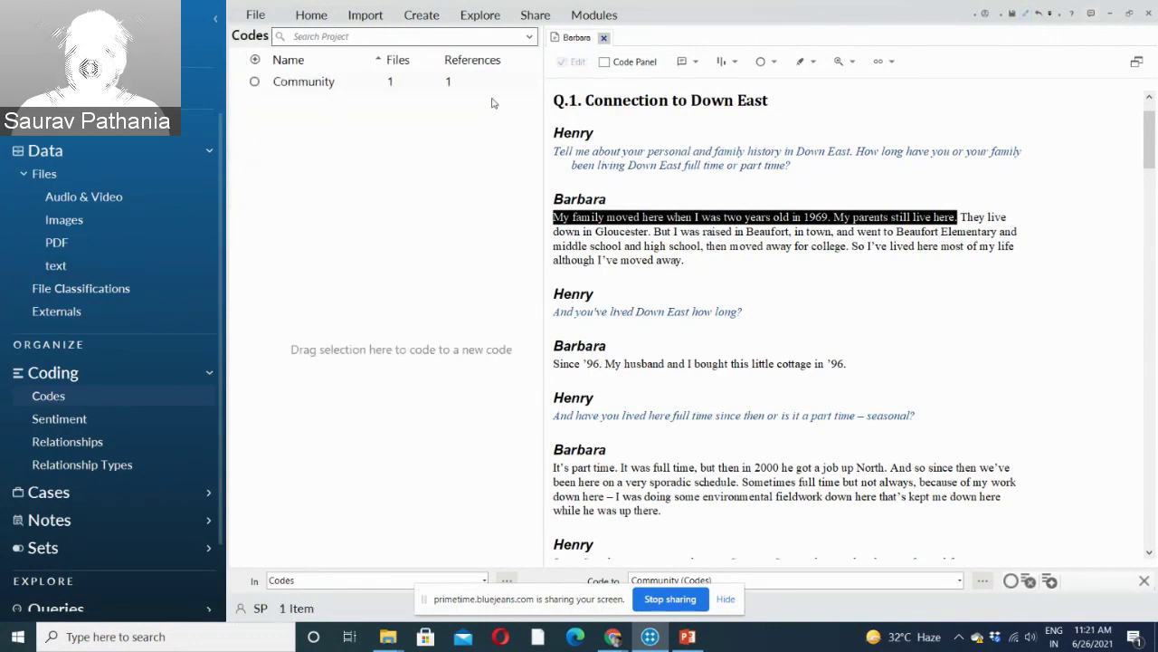
{"action": "left_click", "coordinate": [297, 80]}
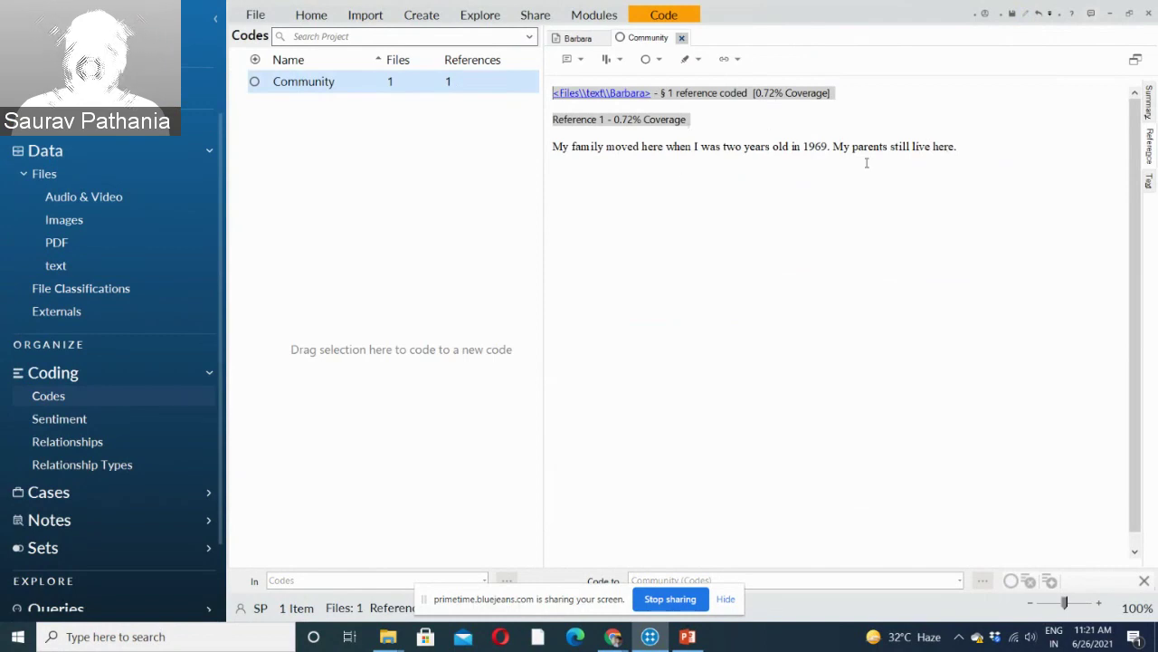
{"action": "left_click", "coordinate": [583, 40]}
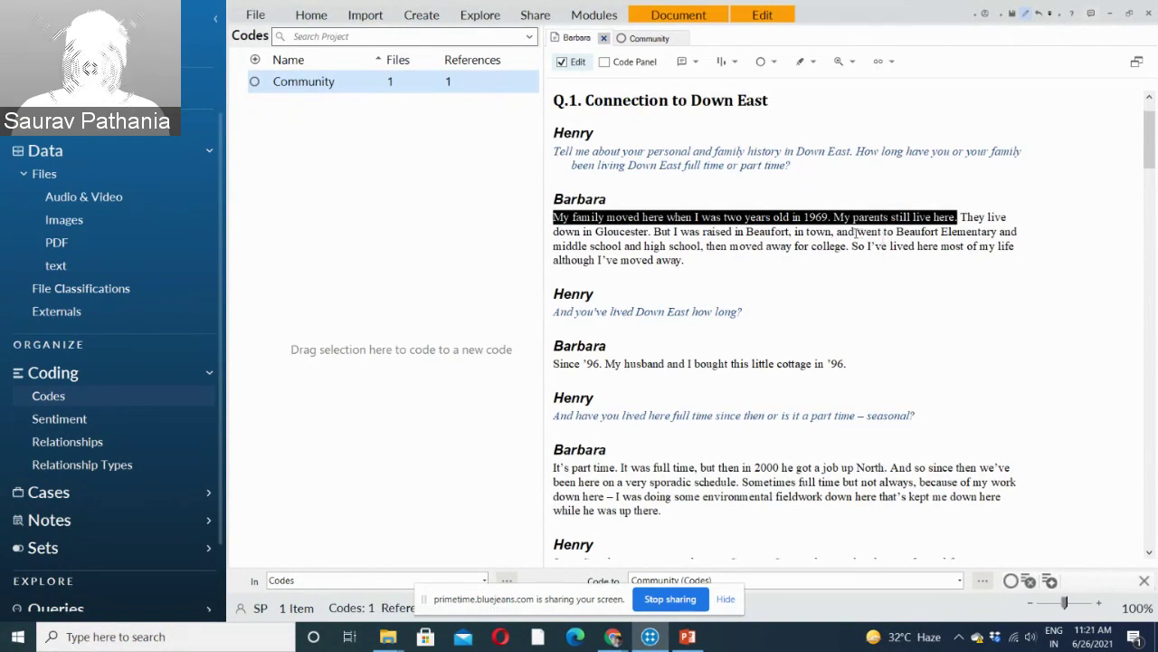
Code the passage from "went to Beaufort Elementary" to "moved away for college." to a new code named Education.
{"action": "left_click_drag", "start_coordinate": [856, 232], "coordinate": [848, 254]}
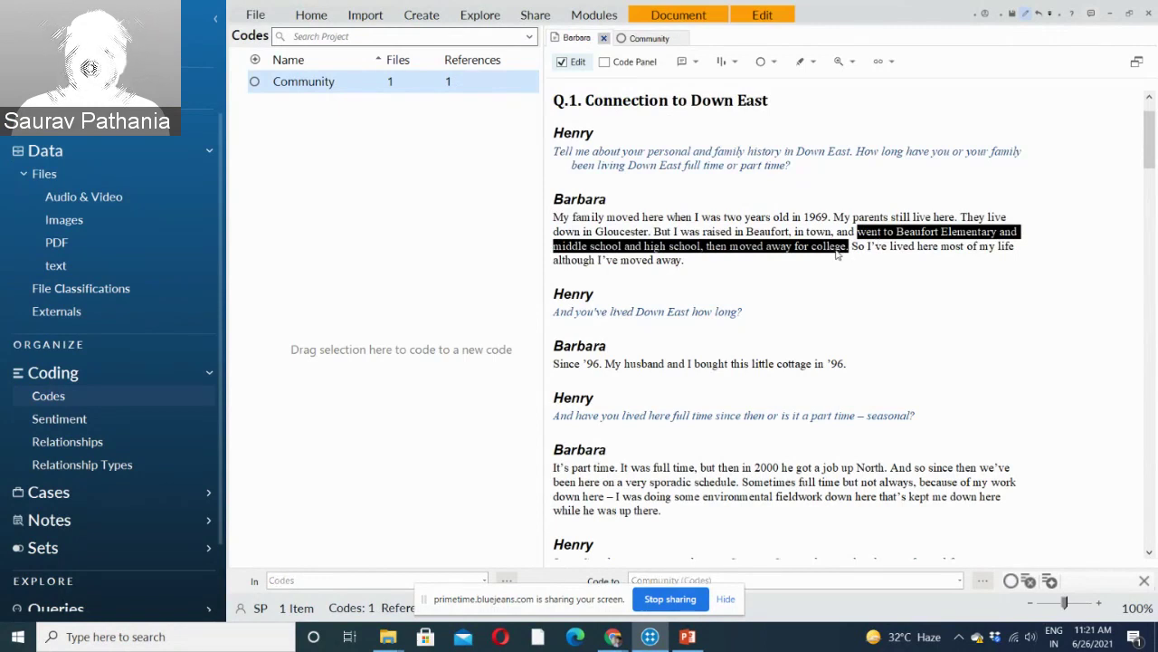
{"action": "left_click_drag", "start_coordinate": [837, 254], "coordinate": [342, 212]}
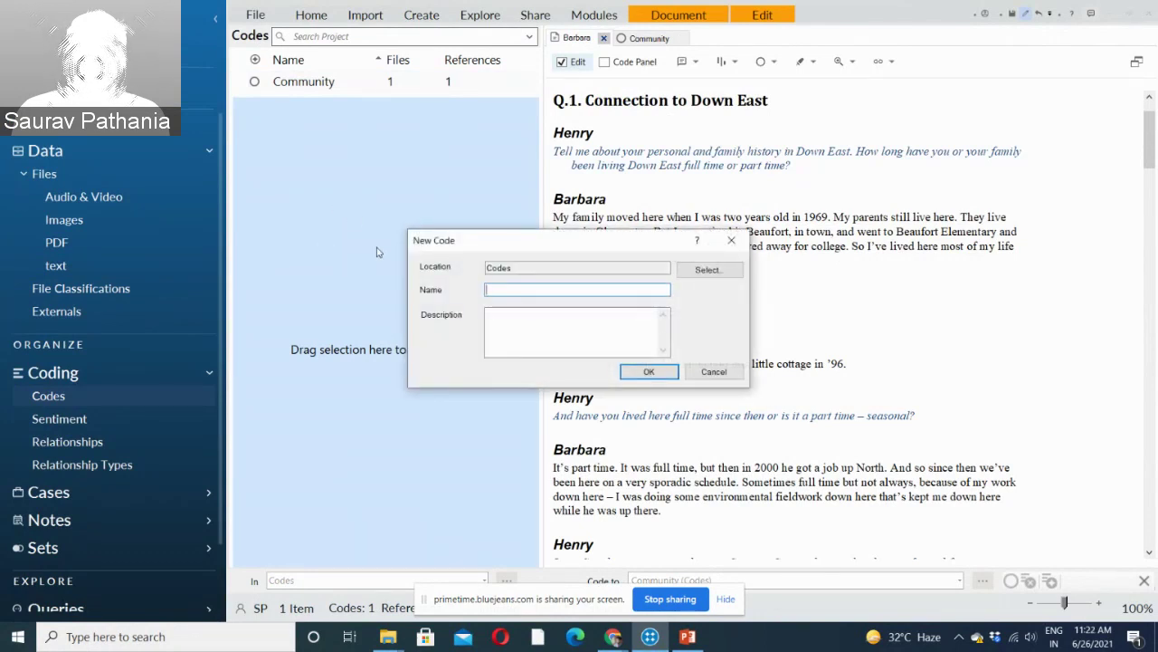
{"action": "type", "text": "E"}
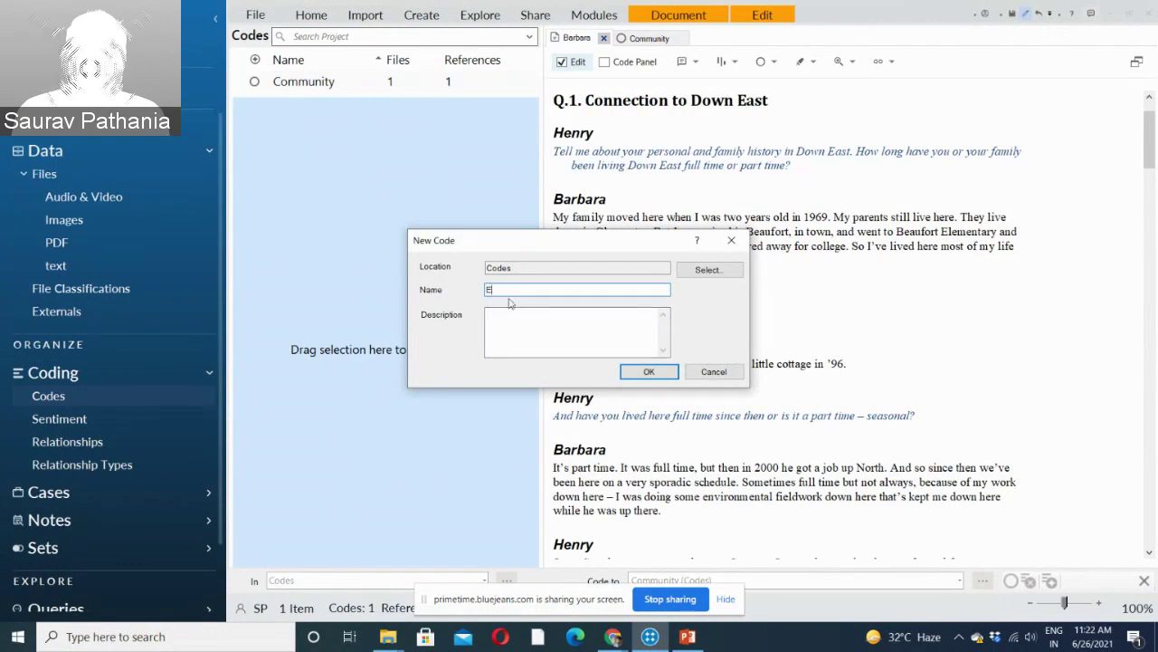
{"action": "type", "text": "ducation"}
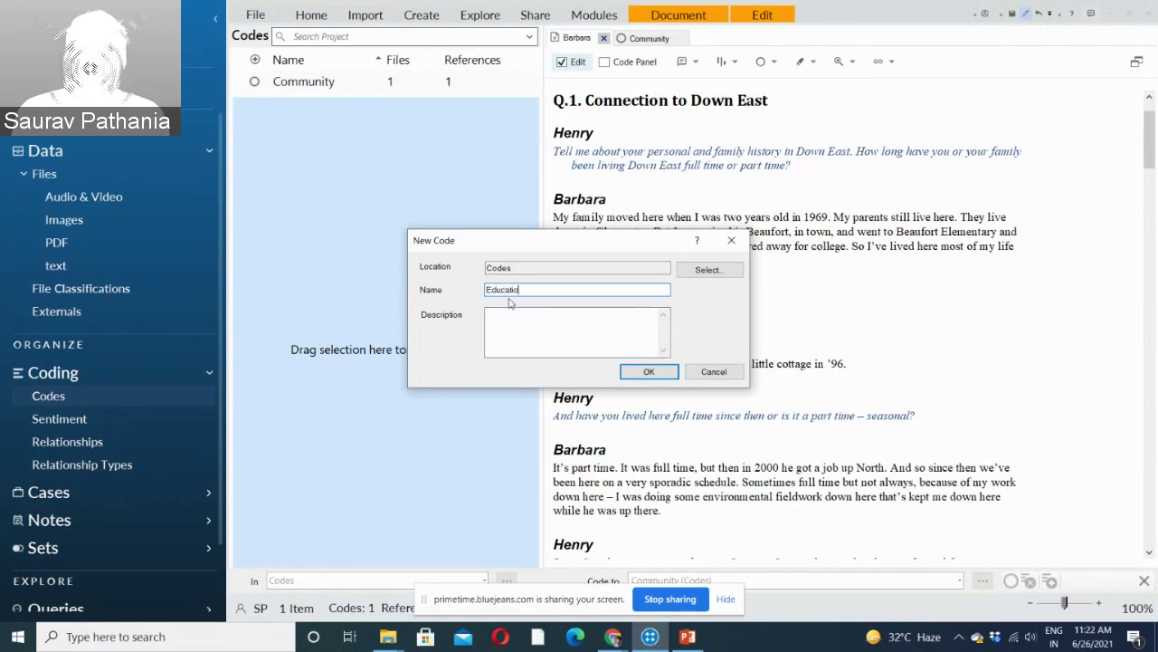
{"action": "left_click", "coordinate": [621, 366]}
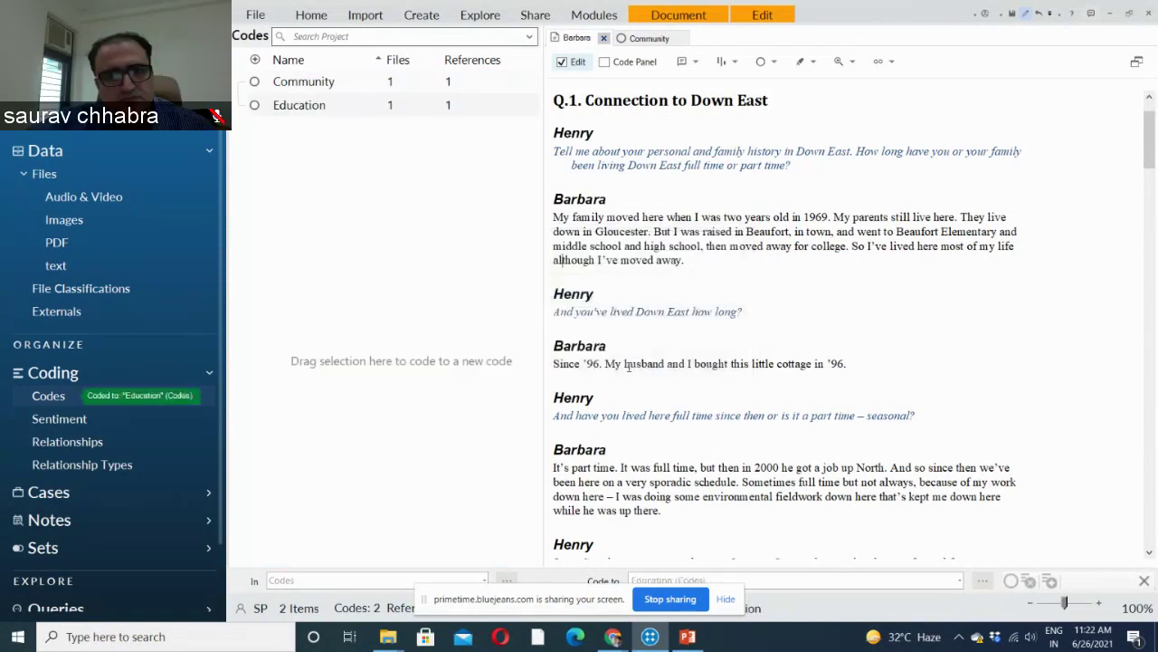
Review the Education code's coded reference and return to the first interview transcript.
{"action": "left_click", "coordinate": [424, 241]}
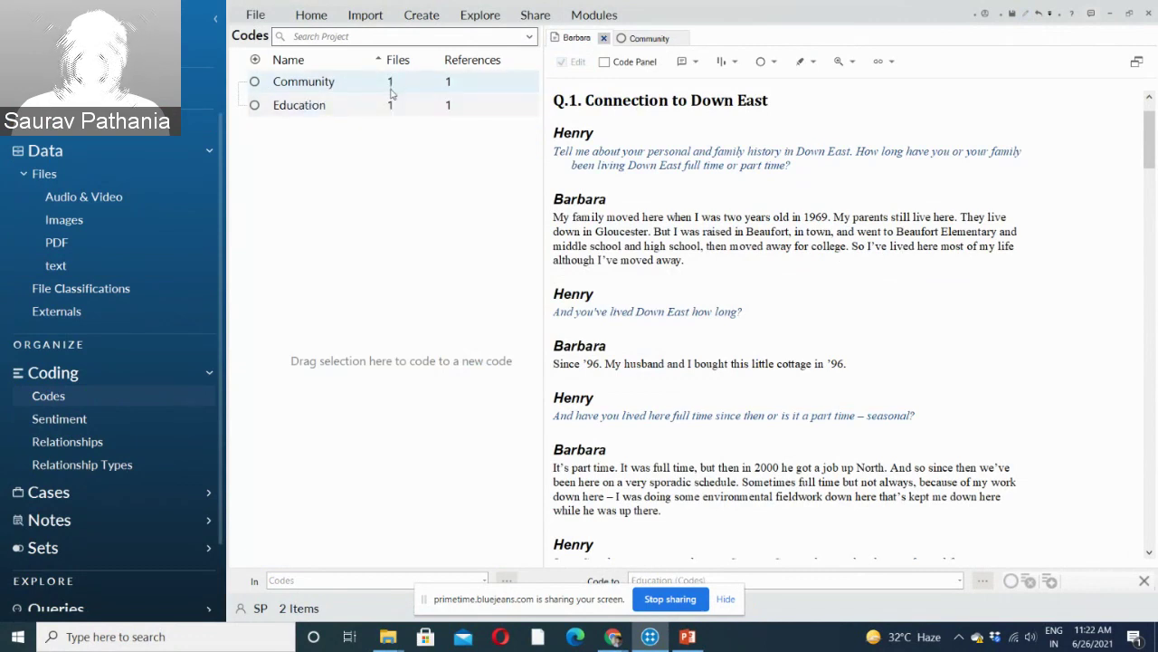
{"action": "left_click", "coordinate": [330, 105]}
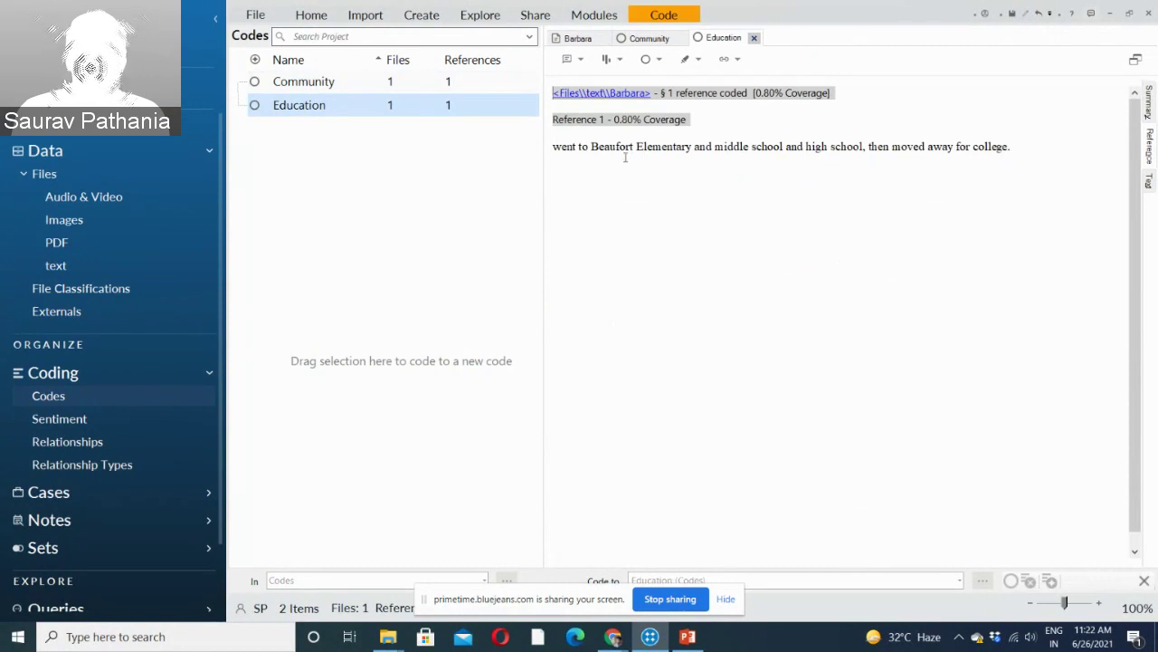
{"action": "left_click", "coordinate": [573, 41]}
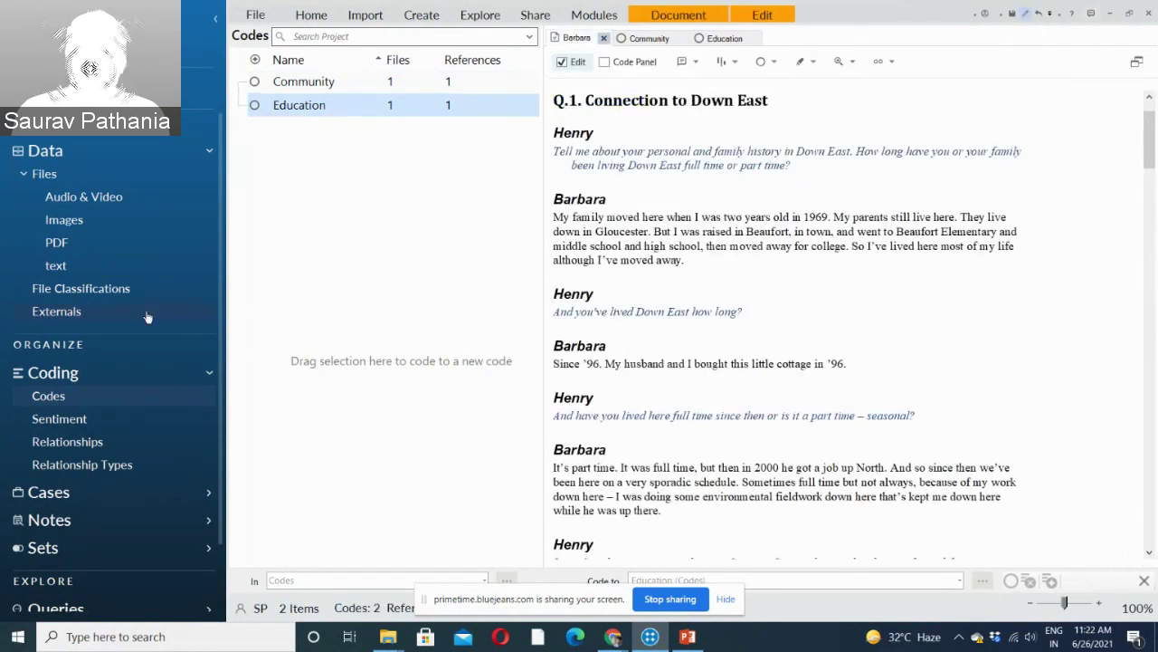
Open the last interview transcript in the text folder and enable Edit mode for it.
{"action": "left_click", "coordinate": [85, 271]}
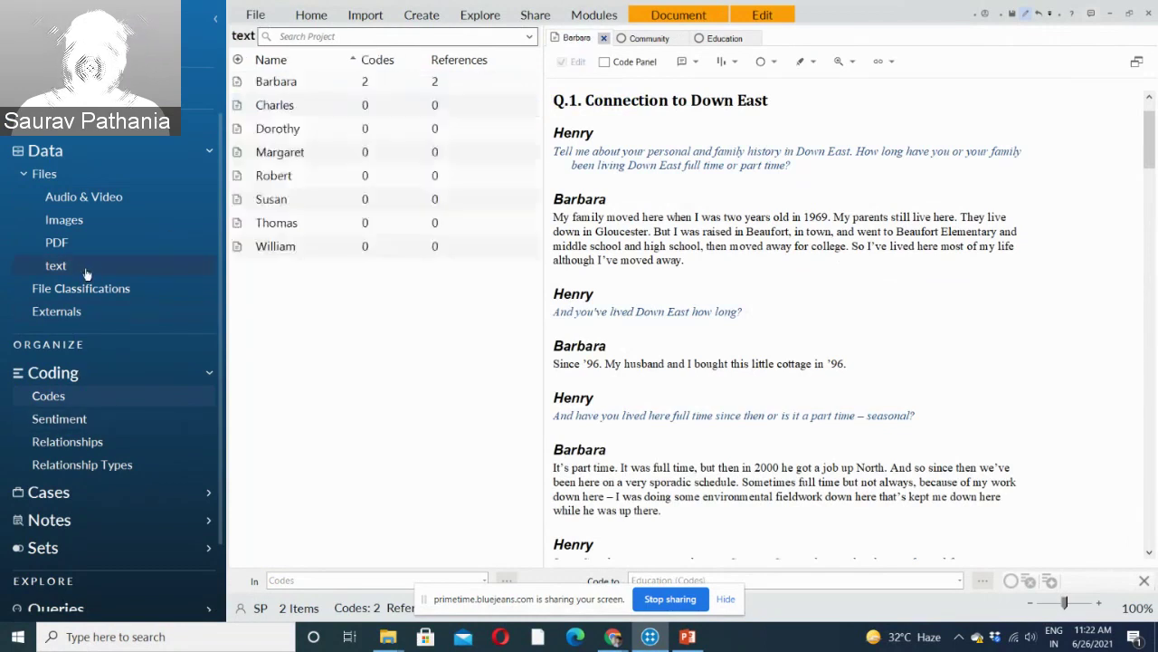
{"action": "double_click", "coordinate": [330, 249]}
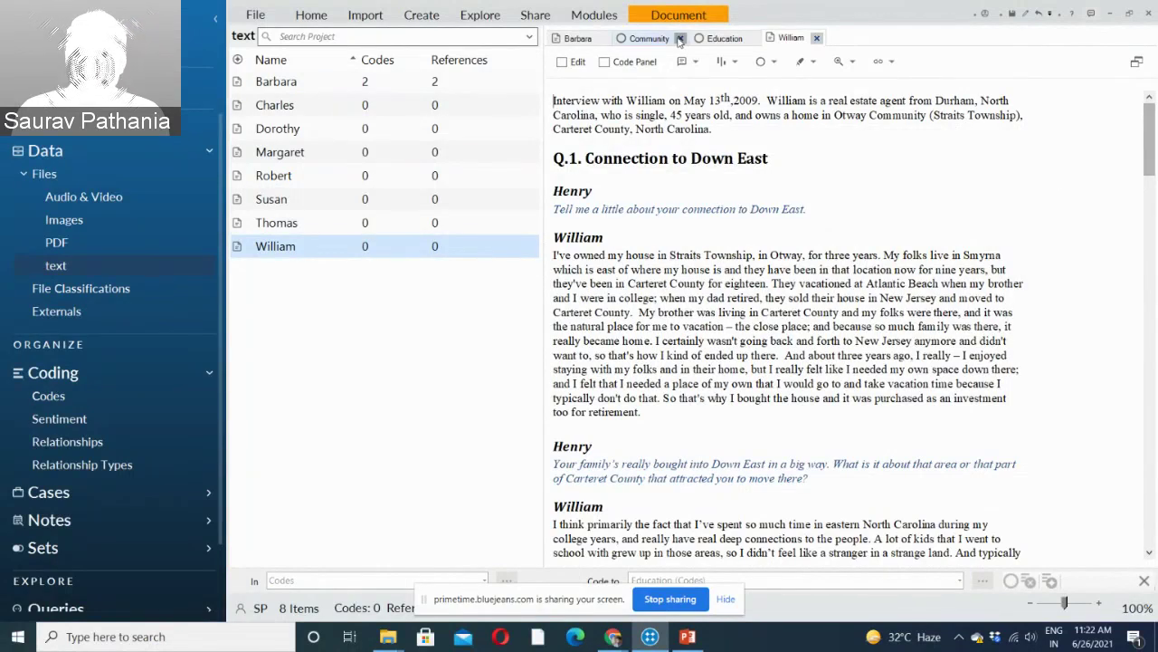
{"action": "left_click", "coordinate": [562, 62]}
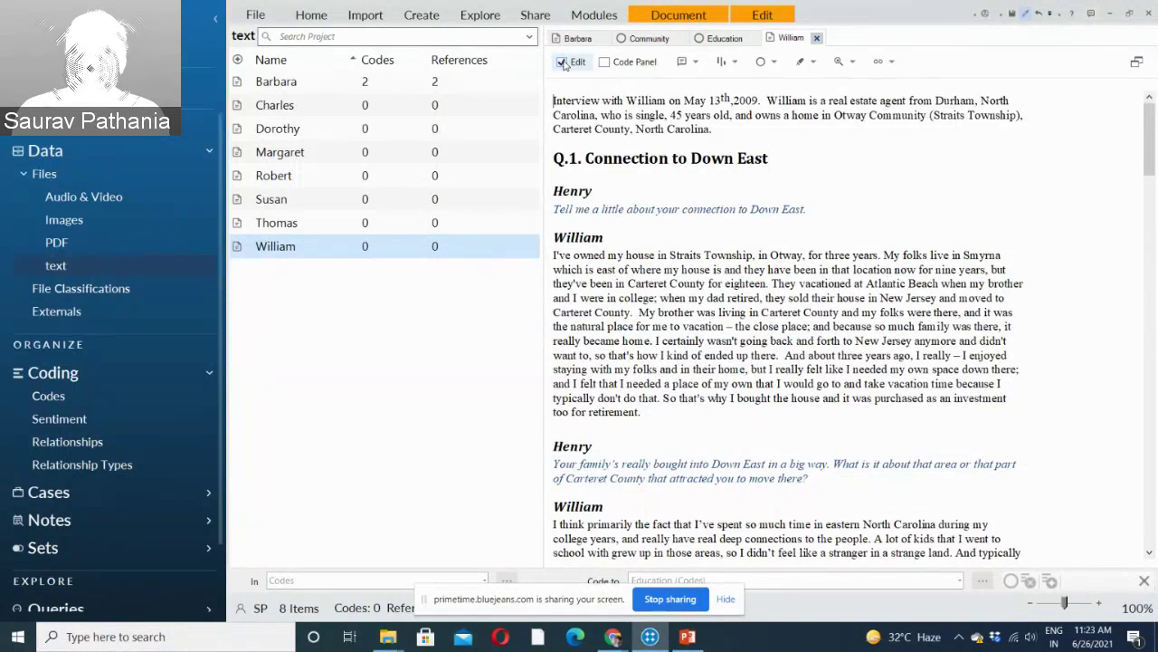
Create a new empty code named Job Satisfaction in the Codes list.
{"action": "left_click", "coordinate": [50, 395]}
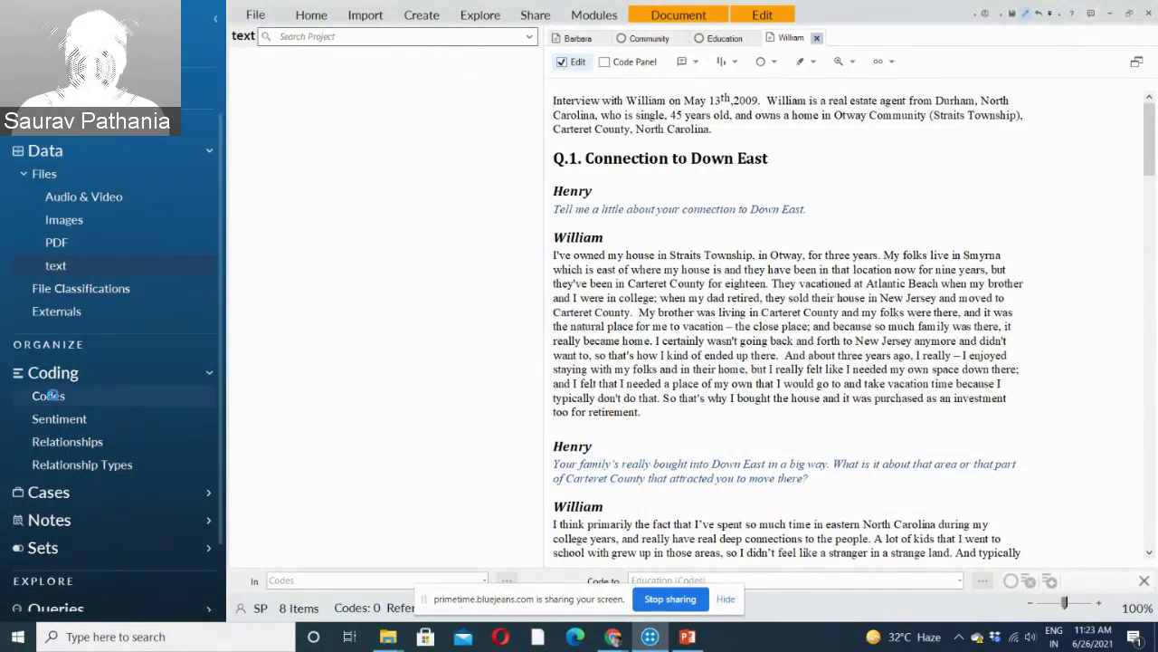
{"action": "right_click", "coordinate": [315, 203]}
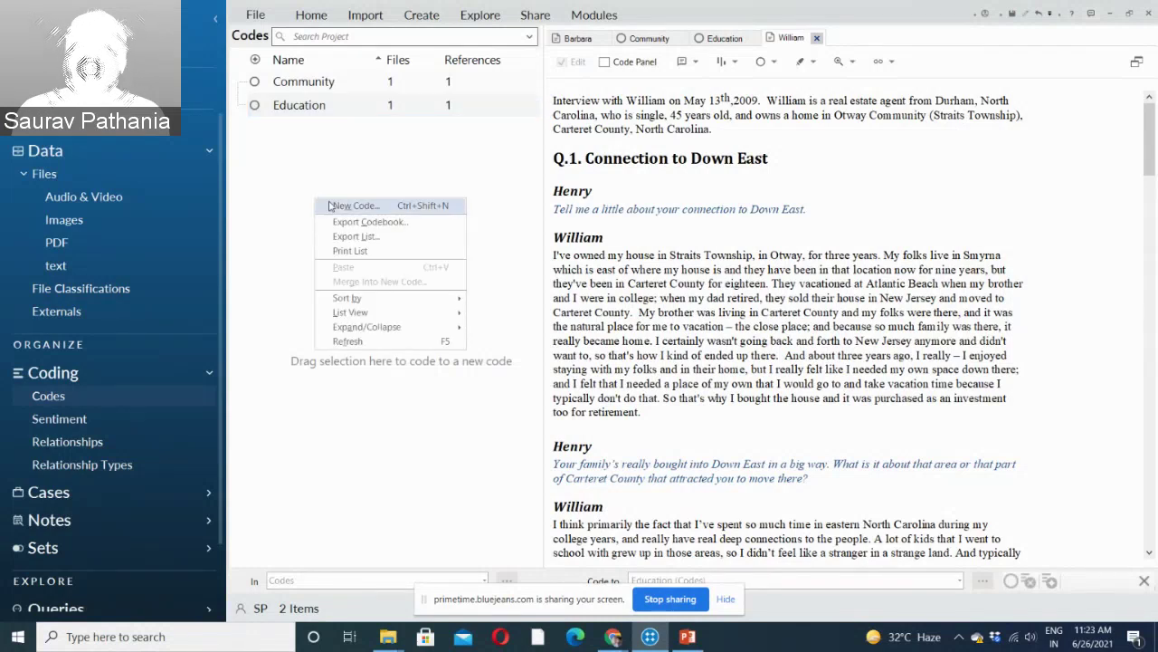
{"action": "key", "text": "Escape"}
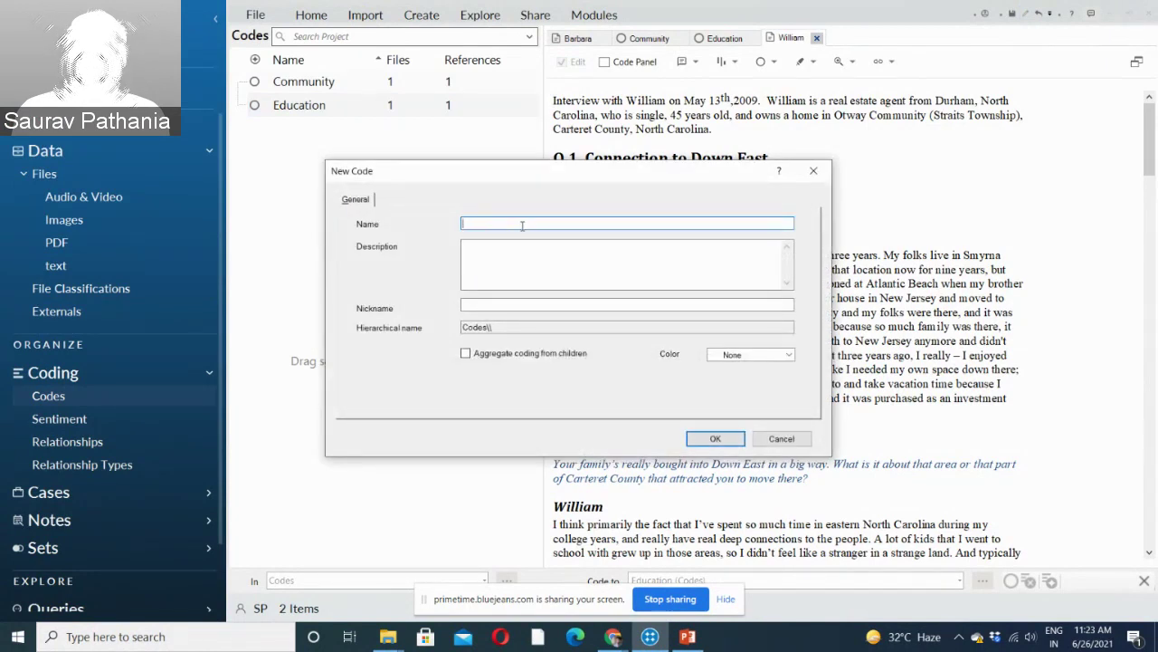
{"action": "type", "text": "Job"}
{"action": "key", "text": "BackSpace"}
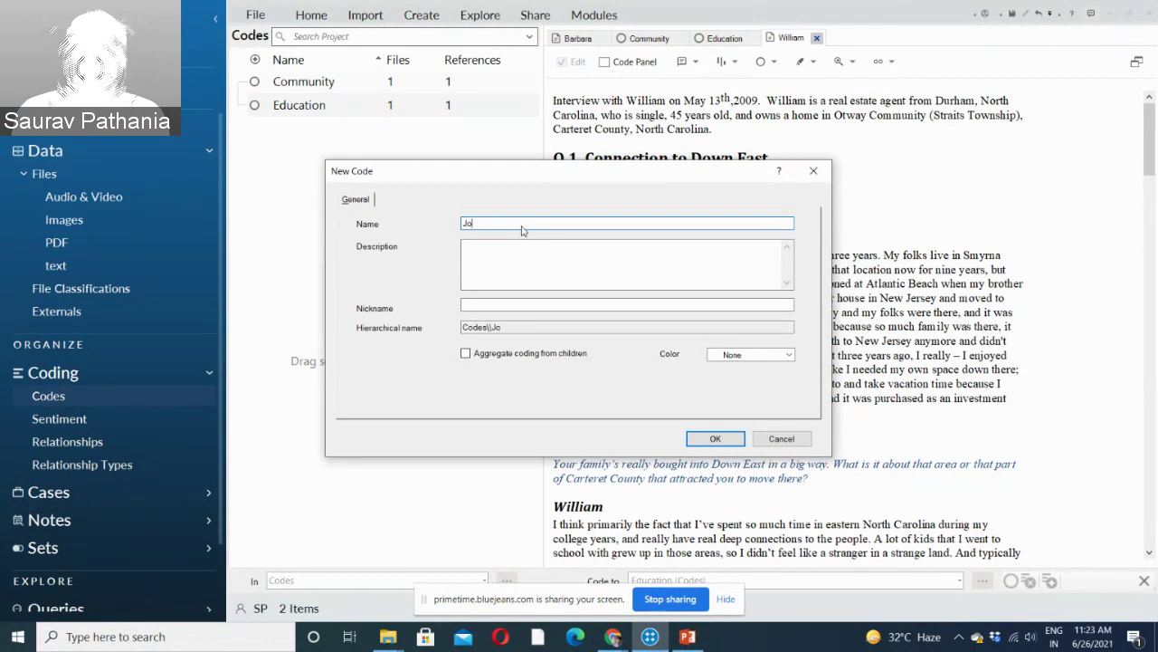
{"action": "type", "text": "b Stai"}
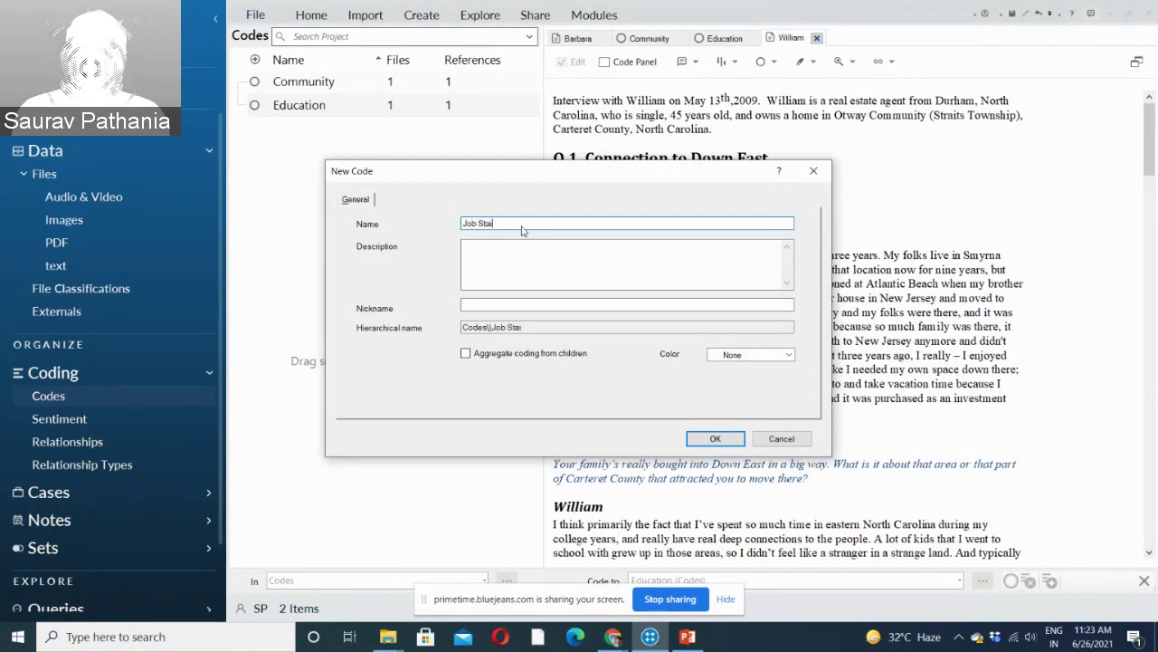
{"action": "key", "text": "BackSpace"}
{"action": "key", "text": "BackSpace"}
{"action": "key", "text": "BackSpace"}
{"action": "type", "text": "a"}
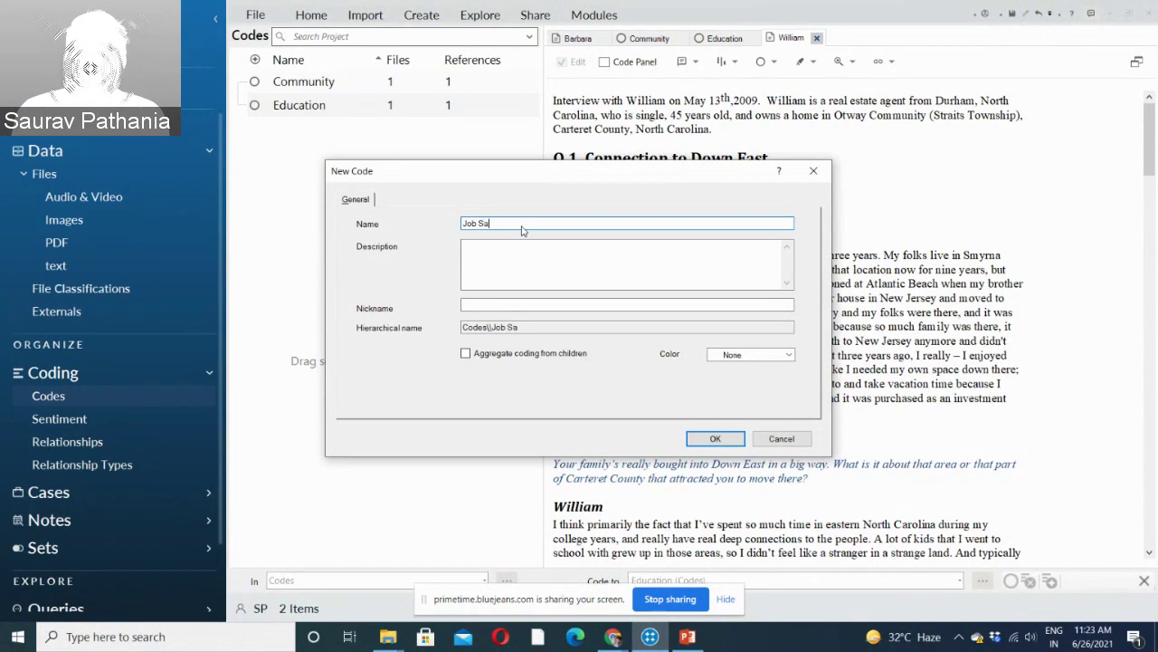
{"action": "type", "text": "tisfaction"}
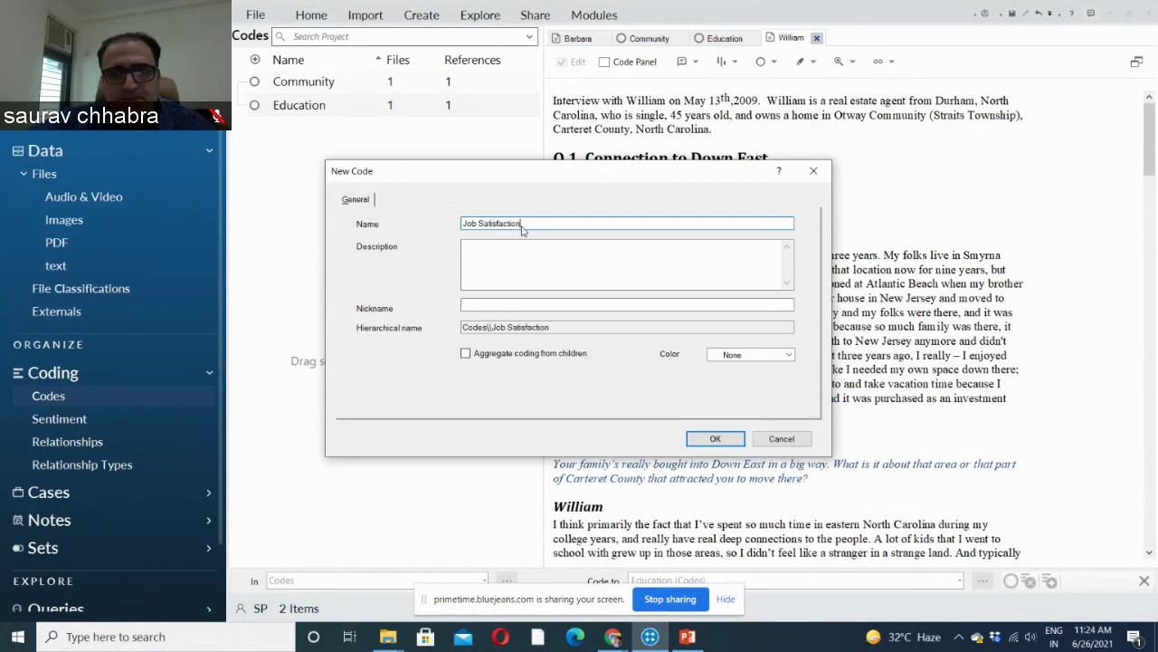
{"action": "key", "text": "Return"}
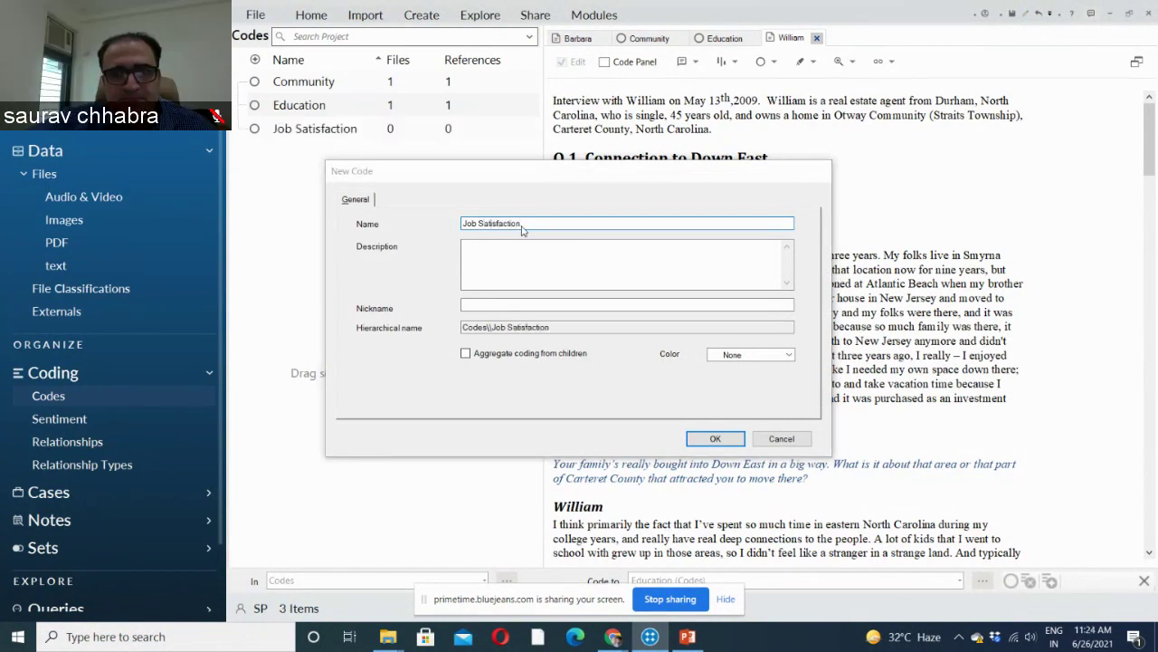
Code the last transcript's passage from "I've owned my house" to "east of where my house is" to the existing Community code.
{"action": "right_click", "coordinate": [267, 226]}
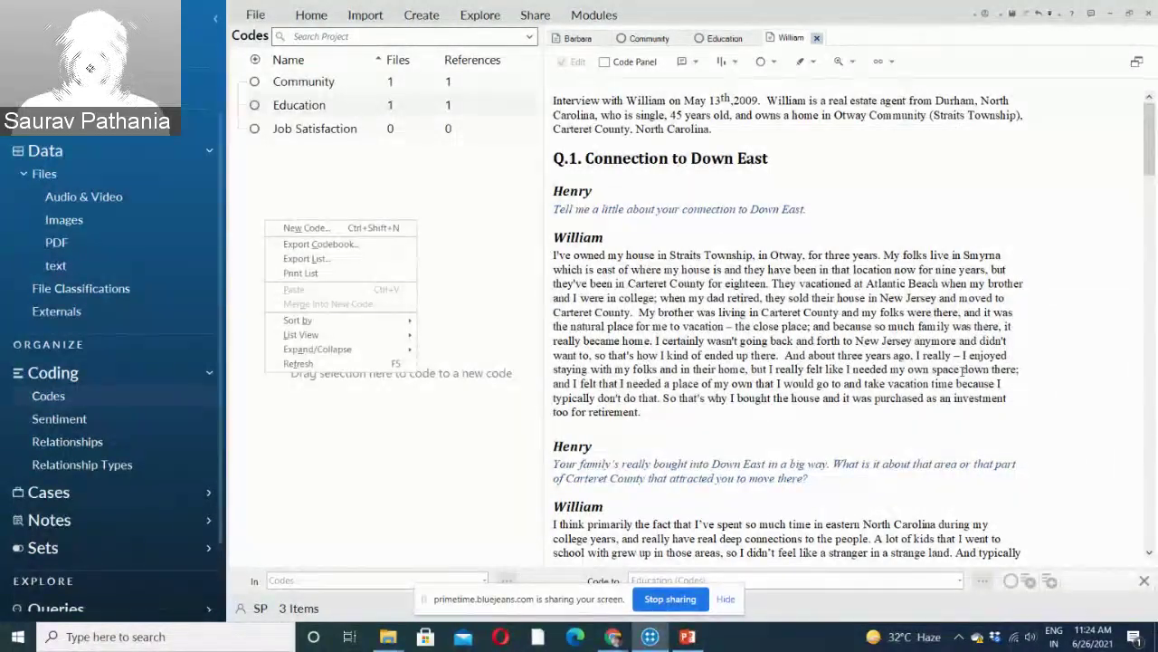
{"action": "left_click", "coordinate": [452, 197]}
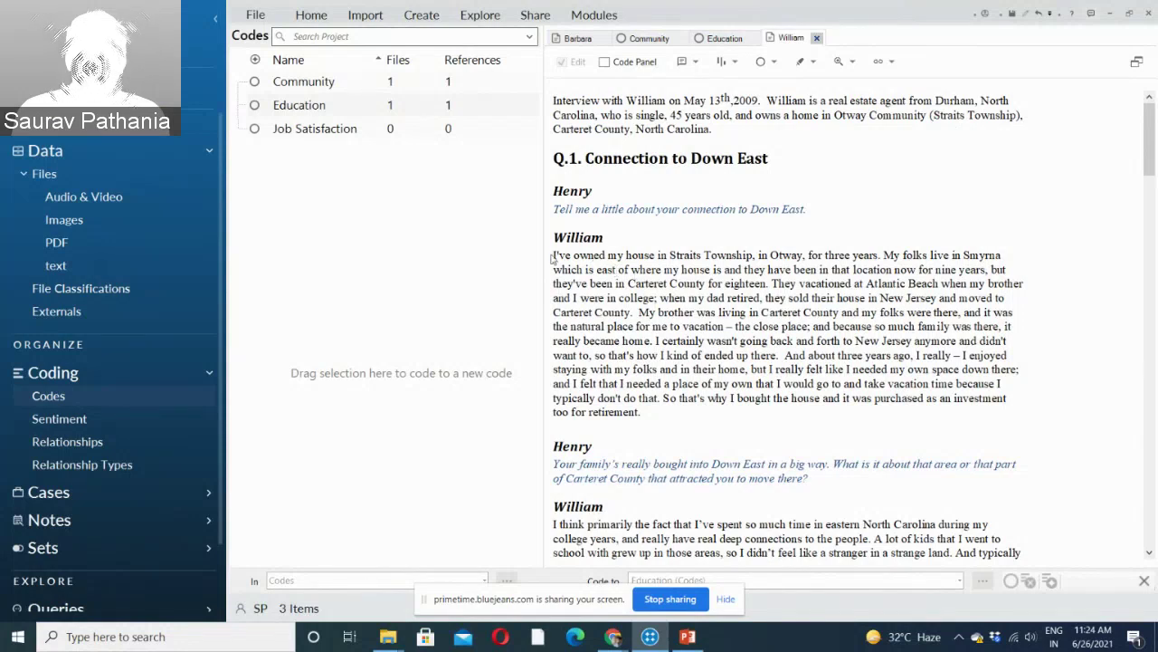
{"action": "left_click_drag", "start_coordinate": [552, 256], "coordinate": [330, 91]}
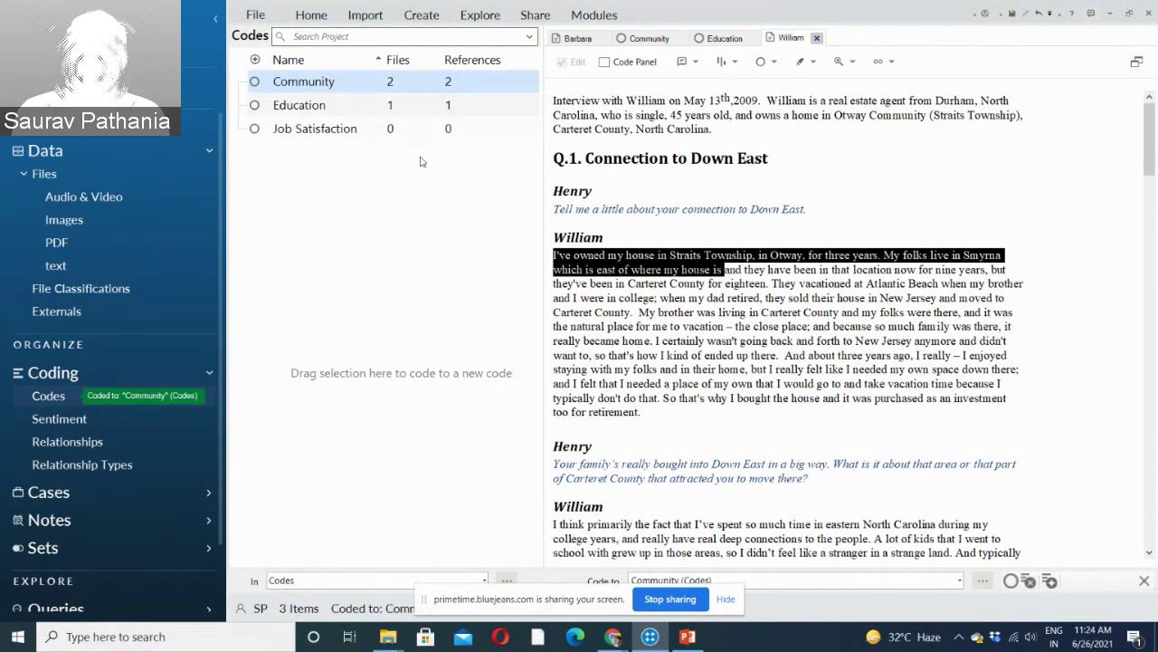
Review the Community code's coded references from both transcripts and open the "Estuary economics exec summary" PDF.
{"action": "double_click", "coordinate": [324, 83]}
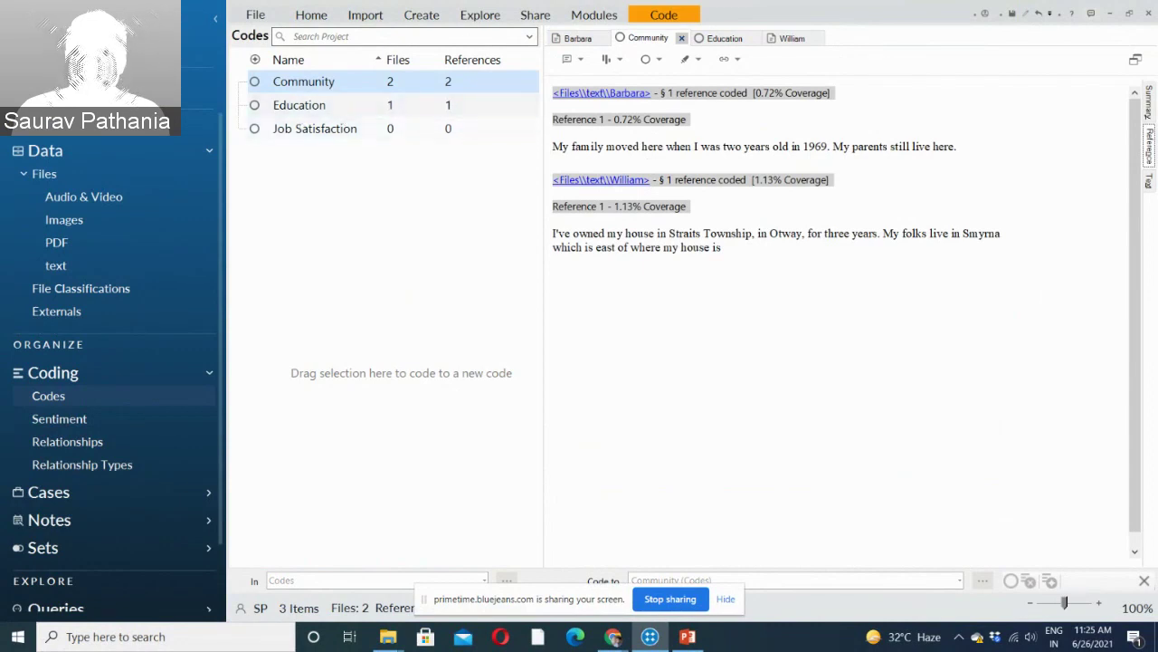
{"action": "left_click", "coordinate": [93, 244]}
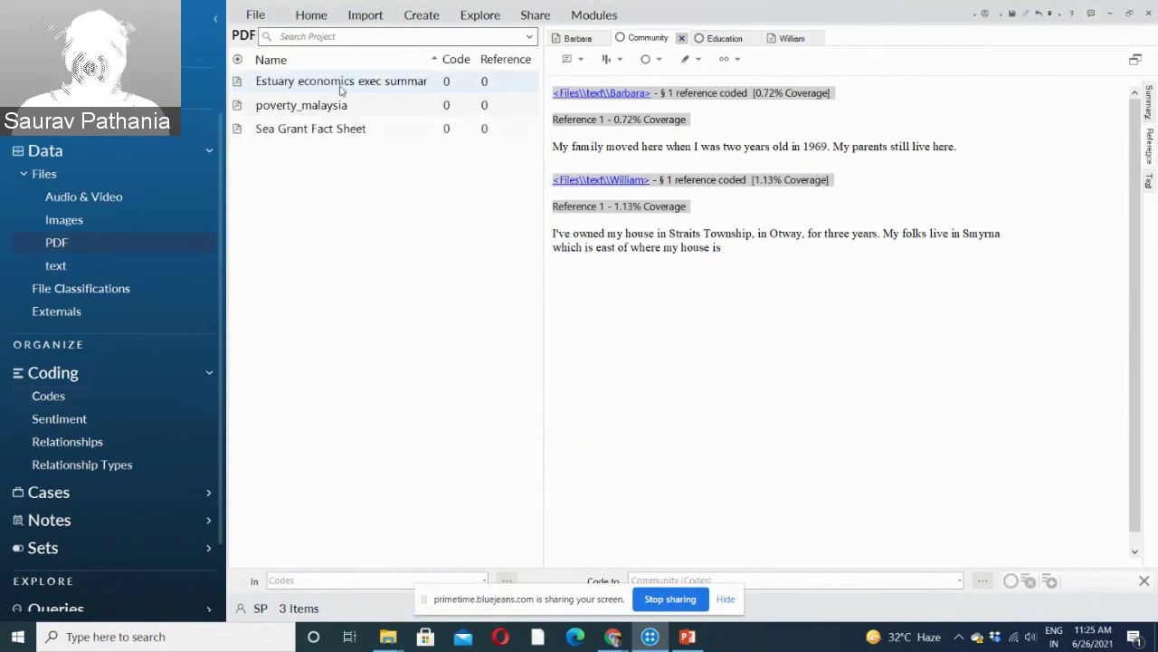
{"action": "left_click", "coordinate": [341, 86]}
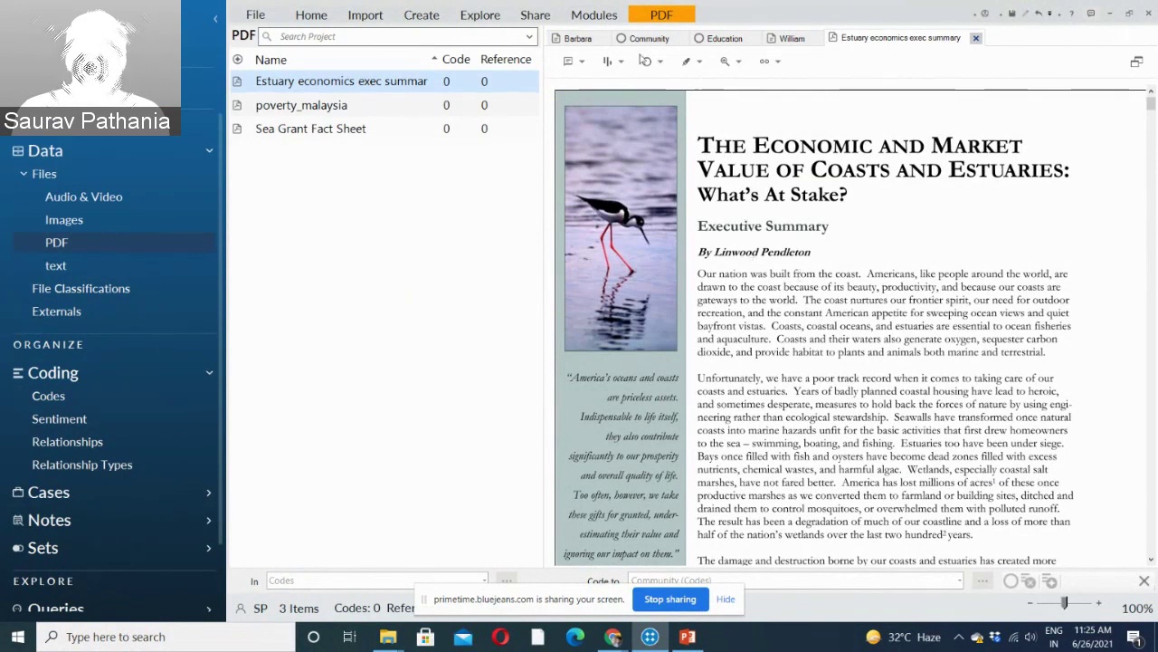
Select the bird photo on the PDF's first page as a region and code it to a new code named Animal Life.
{"action": "left_click", "coordinate": [658, 18]}
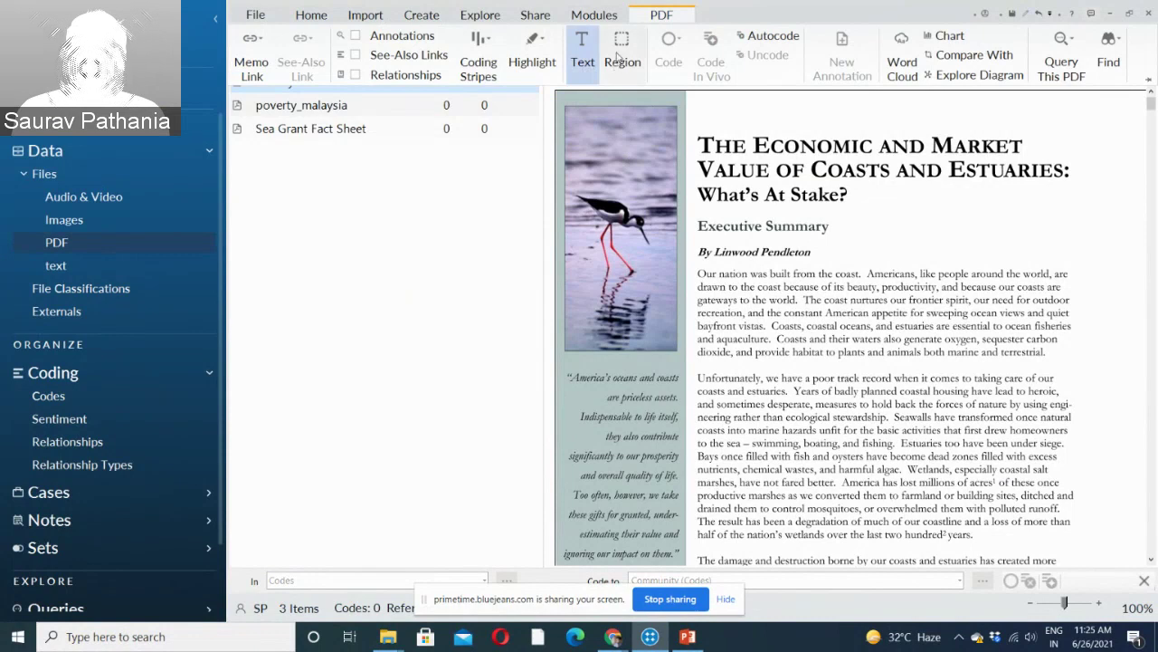
{"action": "left_click", "coordinate": [618, 58]}
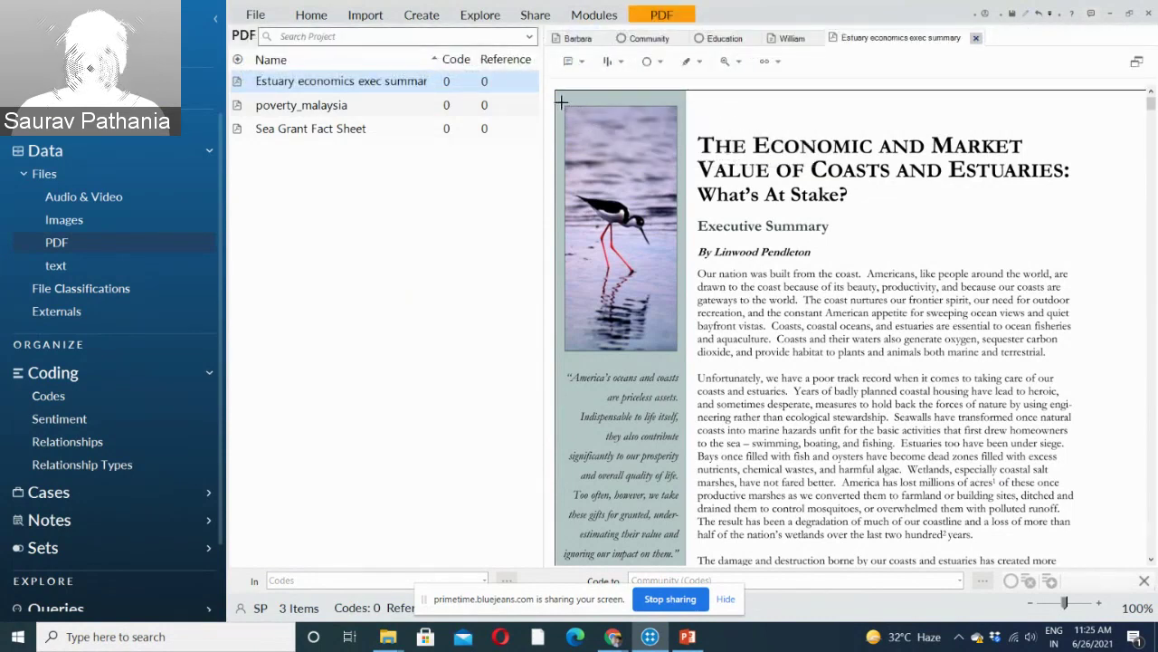
{"action": "left_click_drag", "start_coordinate": [561, 102], "coordinate": [681, 356]}
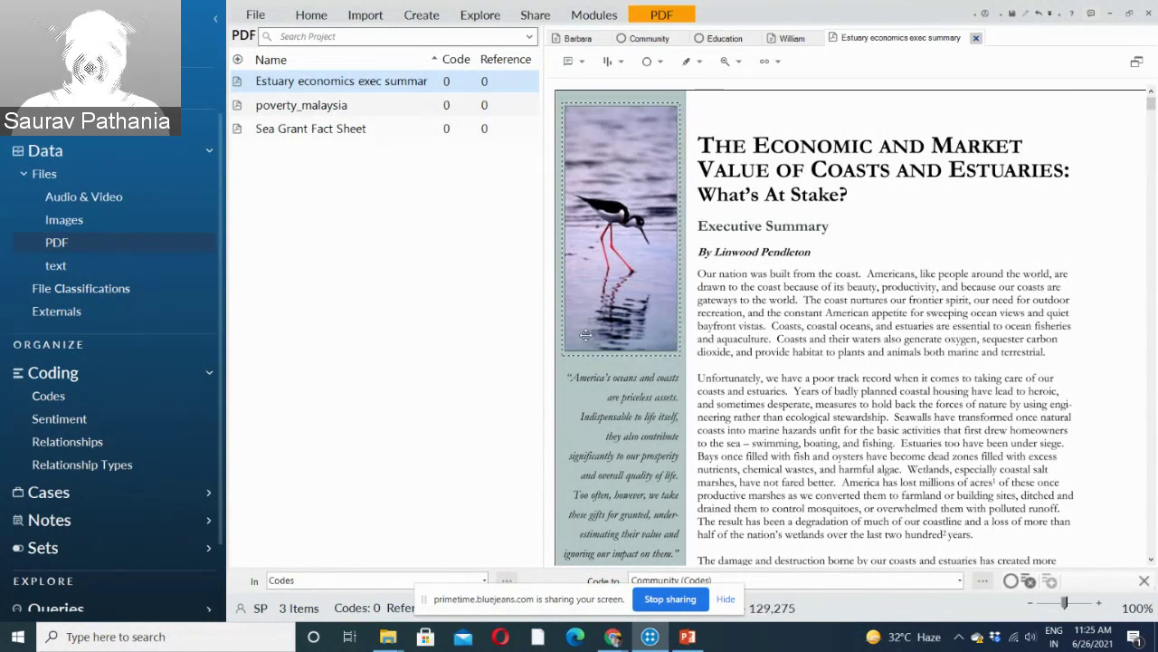
{"action": "left_click", "coordinate": [99, 398]}
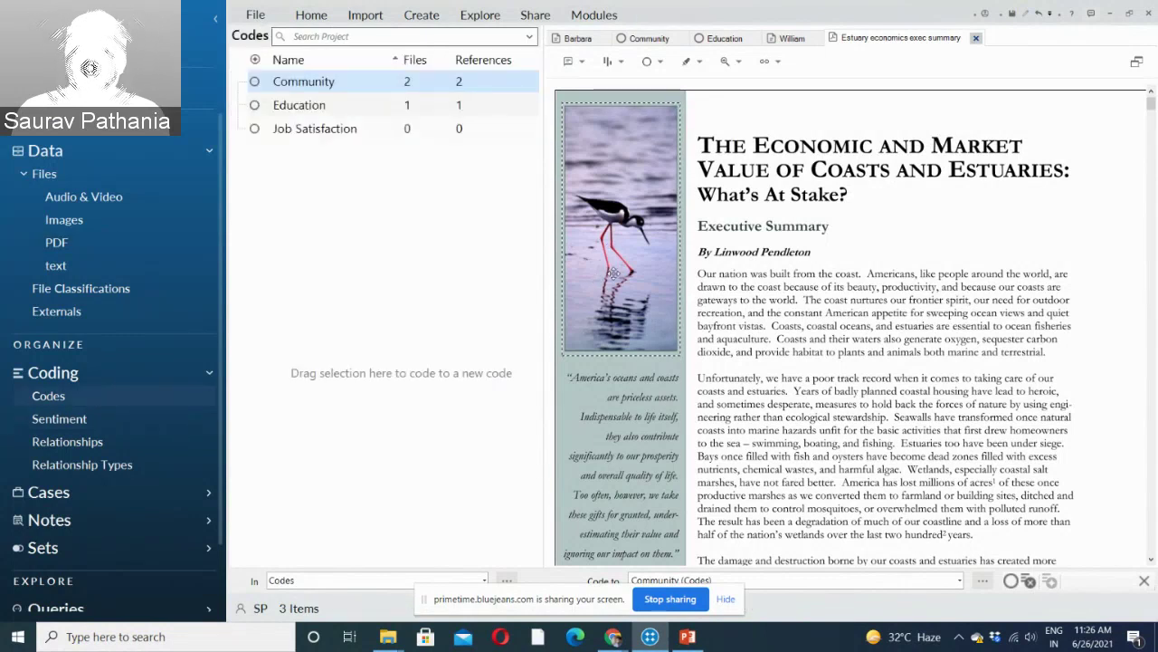
{"action": "left_click_drag", "start_coordinate": [614, 271], "coordinate": [418, 284]}
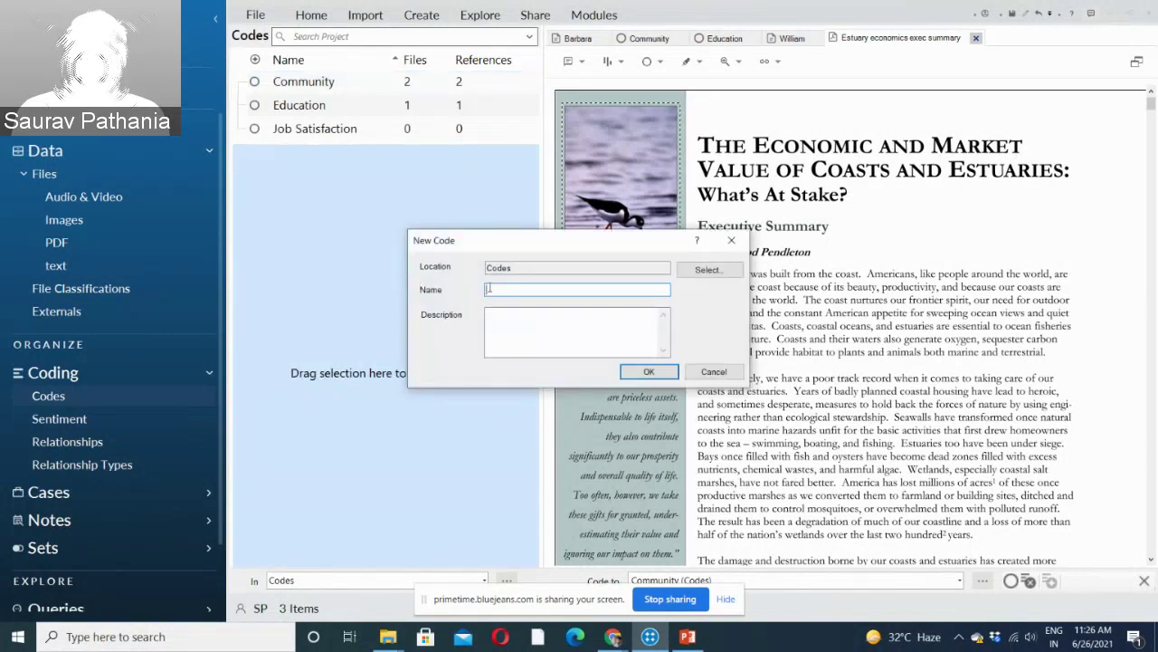
{"action": "type", "text": "Anima"}
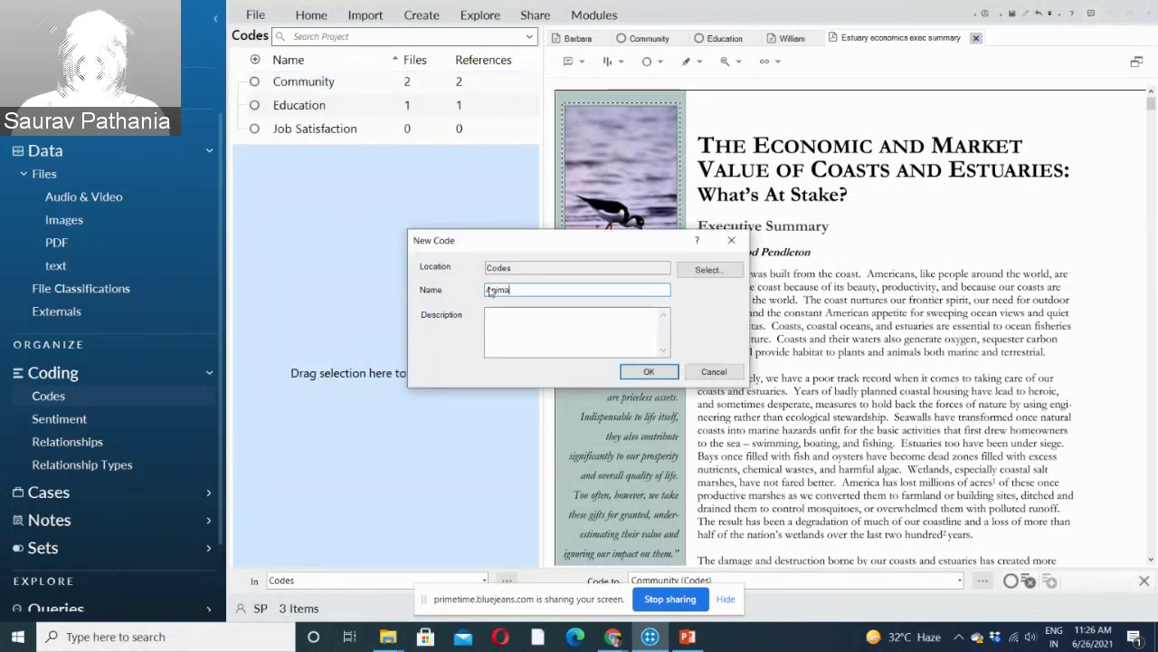
{"action": "type", "text": "l Life"}
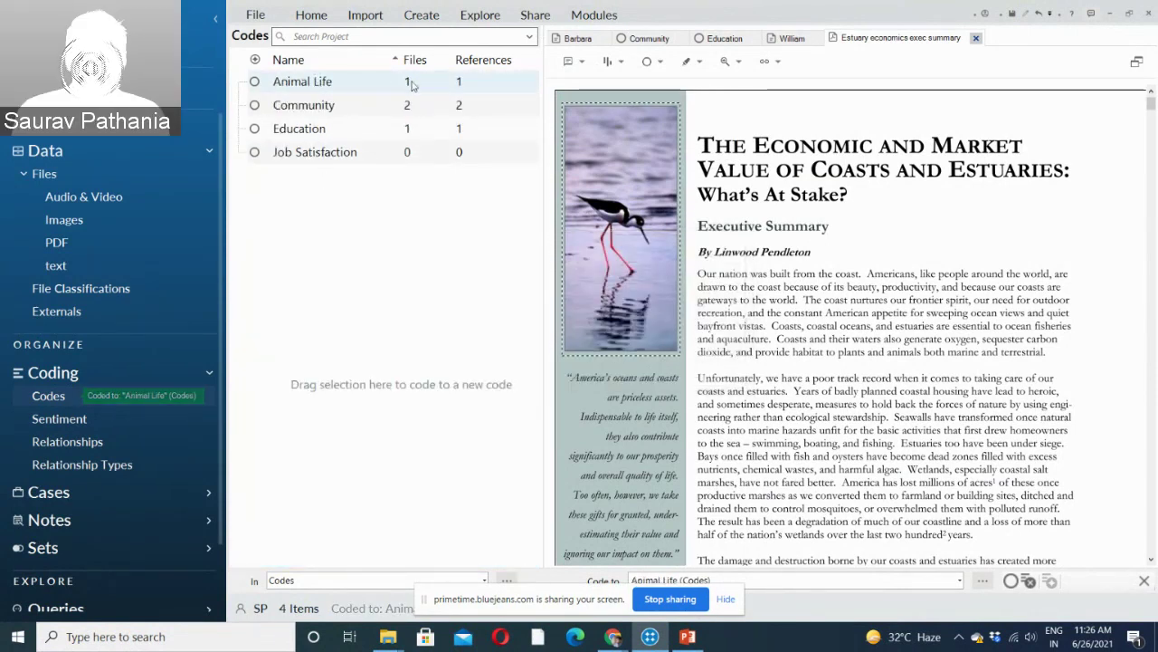
Review the Animal Life code's coded region in its PDF view and close the code.
{"action": "left_click", "coordinate": [321, 82]}
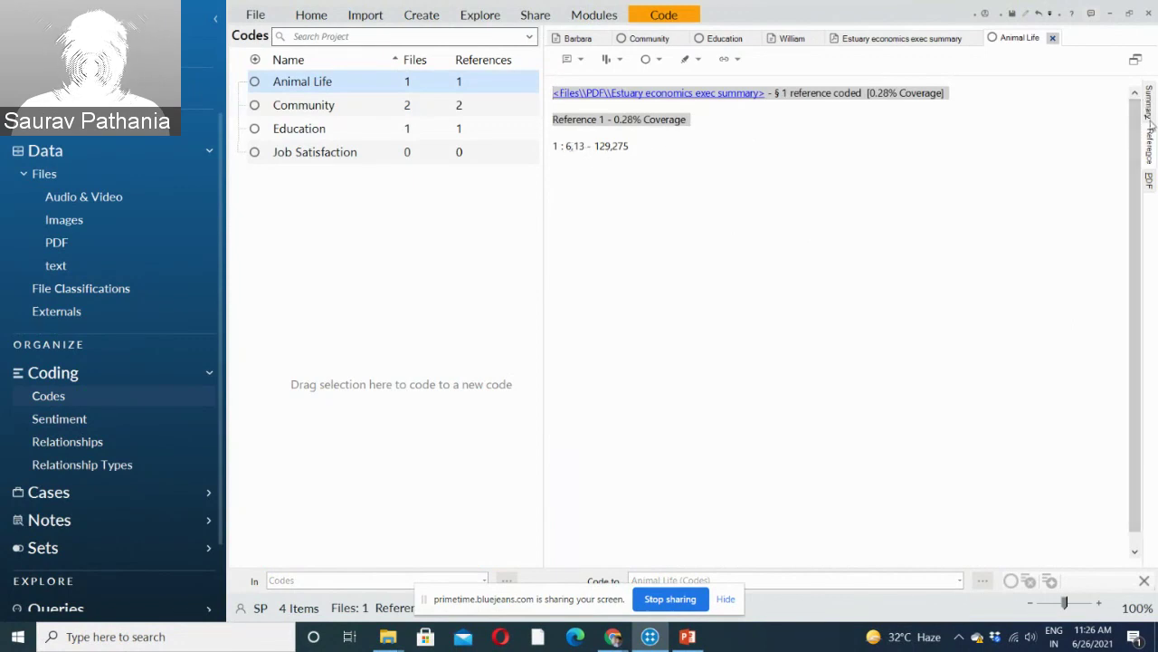
{"action": "left_click", "coordinate": [1150, 181]}
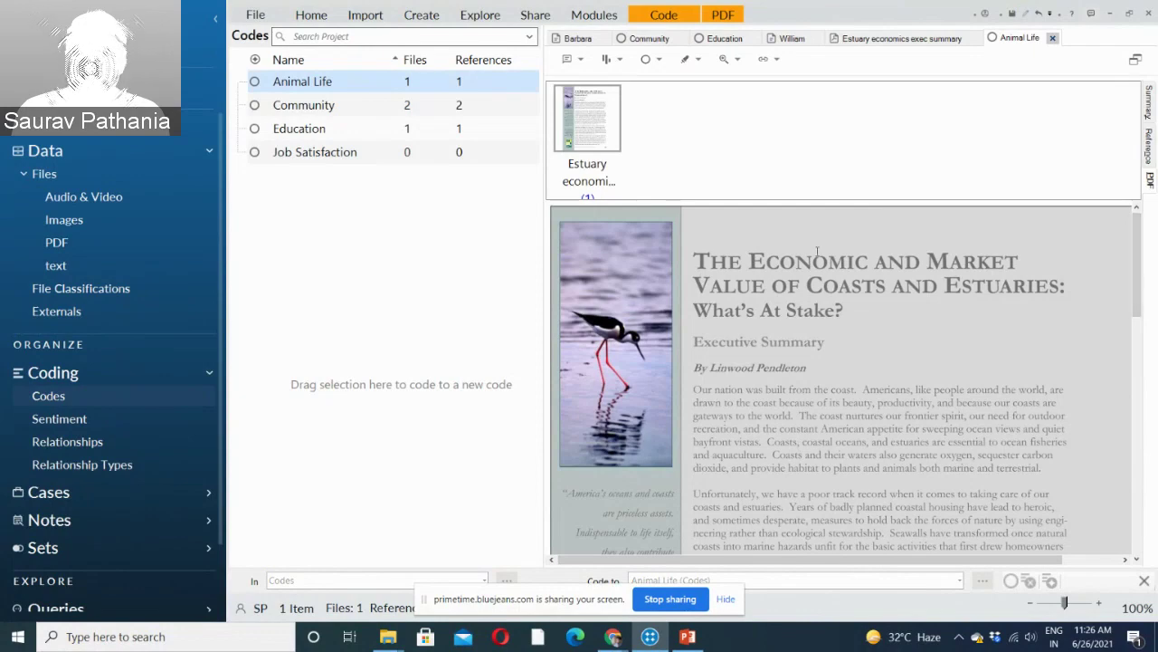
{"action": "left_click", "coordinate": [1052, 38]}
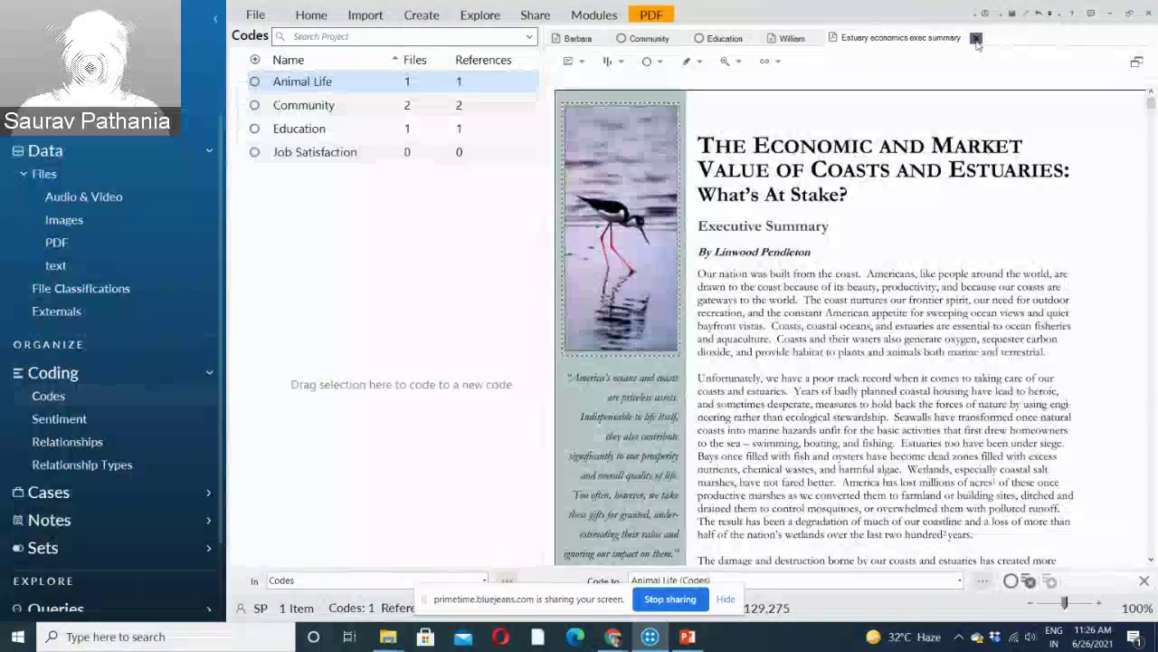
Close the Estuary economics PDF, both interview transcripts, and the Education and Community codes.
{"action": "left_click", "coordinate": [978, 38]}
{"action": "left_click", "coordinate": [806, 39]}
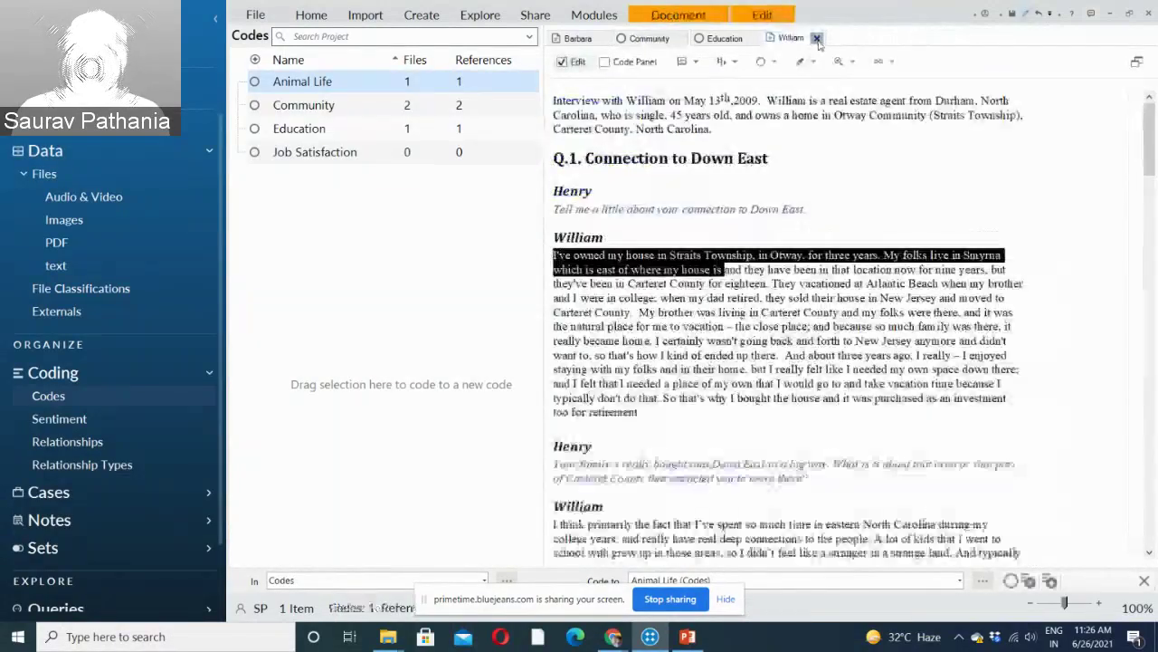
{"action": "left_click", "coordinate": [817, 38]}
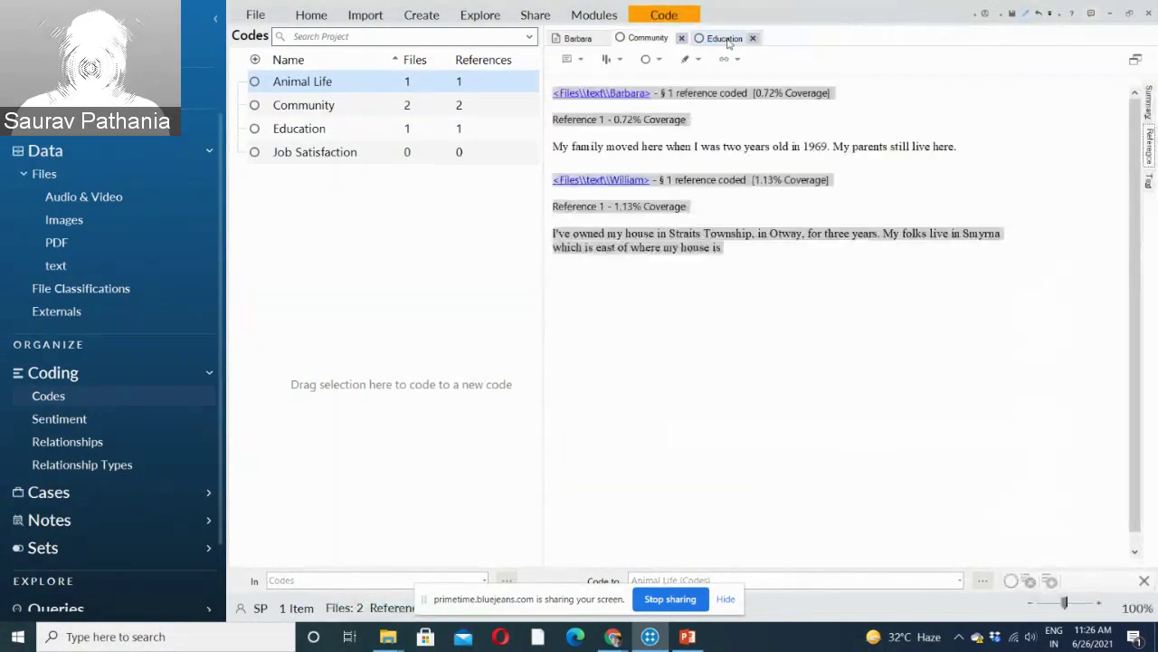
{"action": "left_click", "coordinate": [752, 38]}
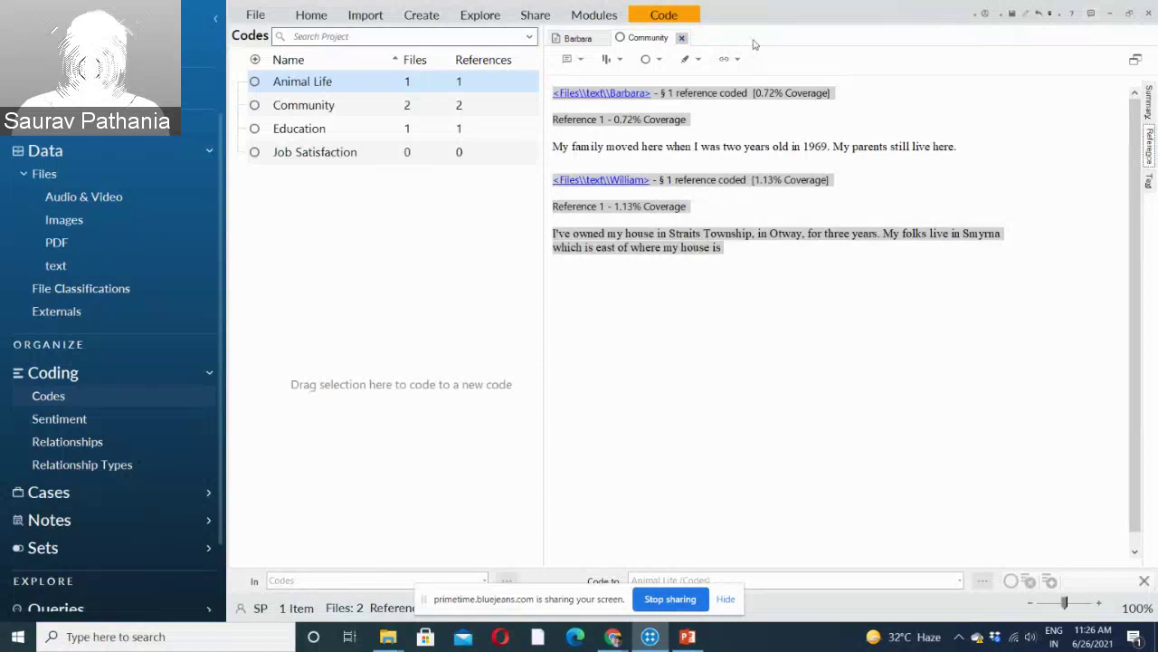
{"action": "left_click", "coordinate": [682, 39]}
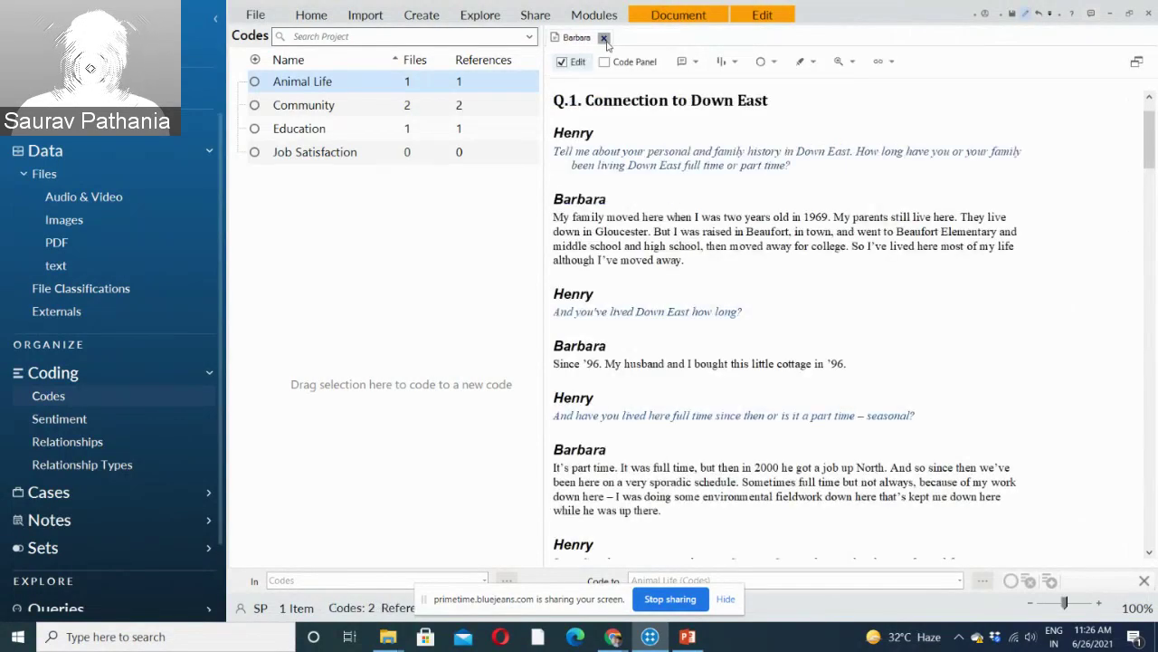
{"action": "left_click", "coordinate": [605, 38]}
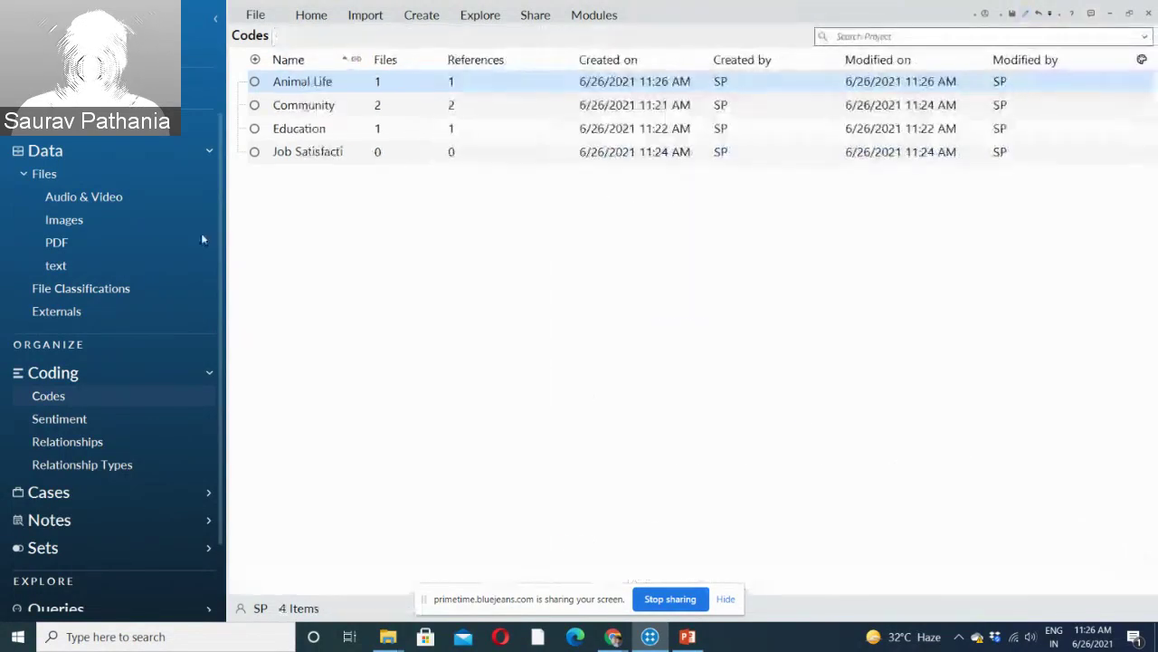
Open the "Competing water uses" picture from the Images folder and enable Edit mode for it.
{"action": "left_click", "coordinate": [64, 223]}
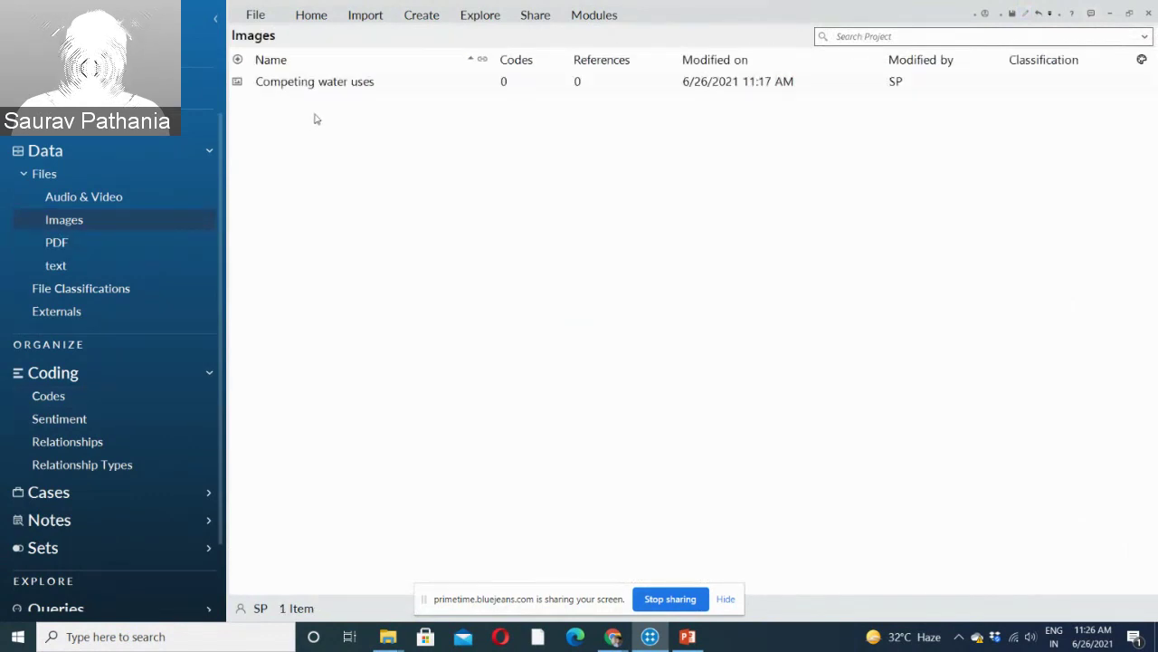
{"action": "double_click", "coordinate": [333, 90]}
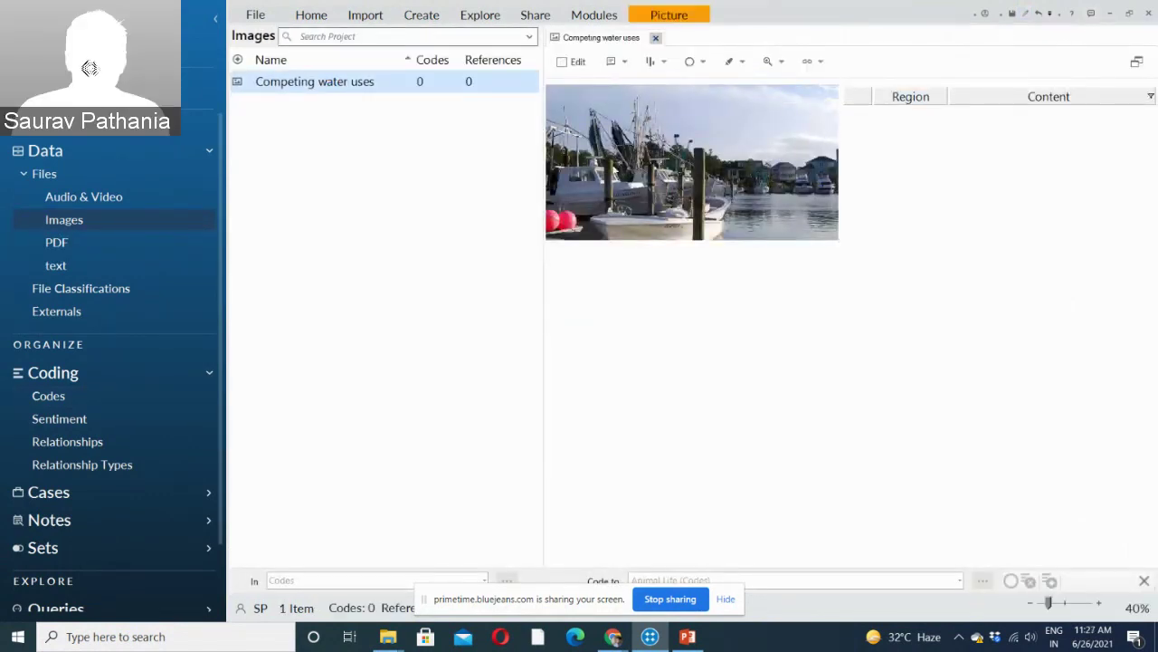
{"action": "left_click", "coordinate": [562, 64]}
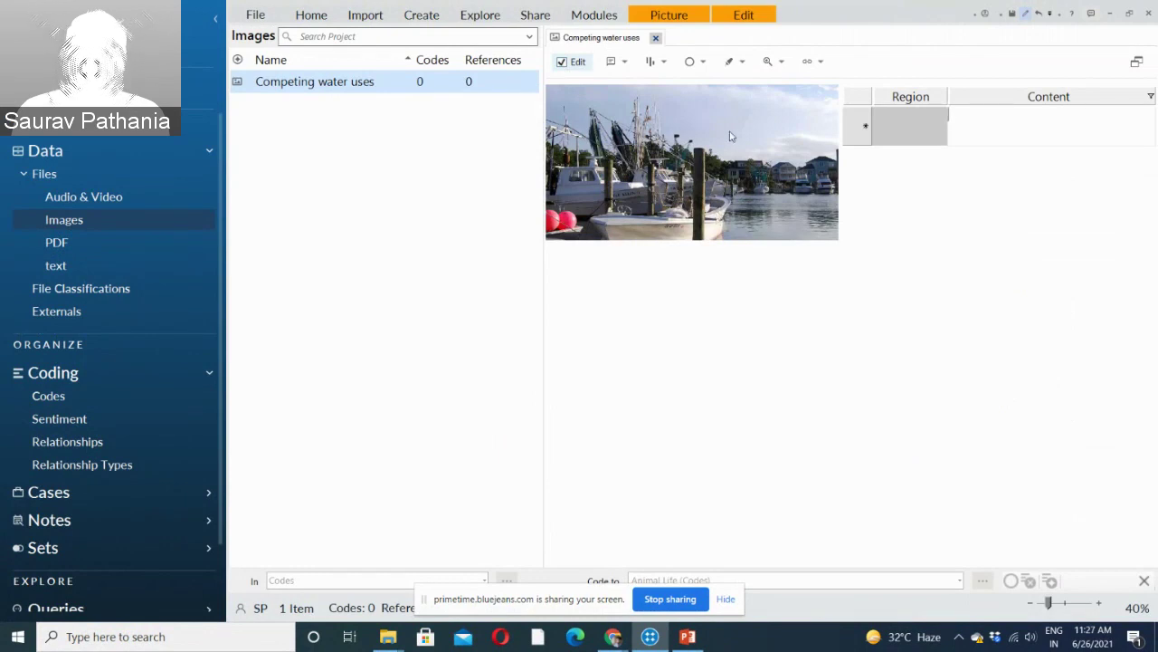
Select the waterfront houses in the picture, region about 750,270 - 1200,470, and insert a log row for it.
{"action": "left_click_drag", "start_coordinate": [731, 136], "coordinate": [837, 206]}
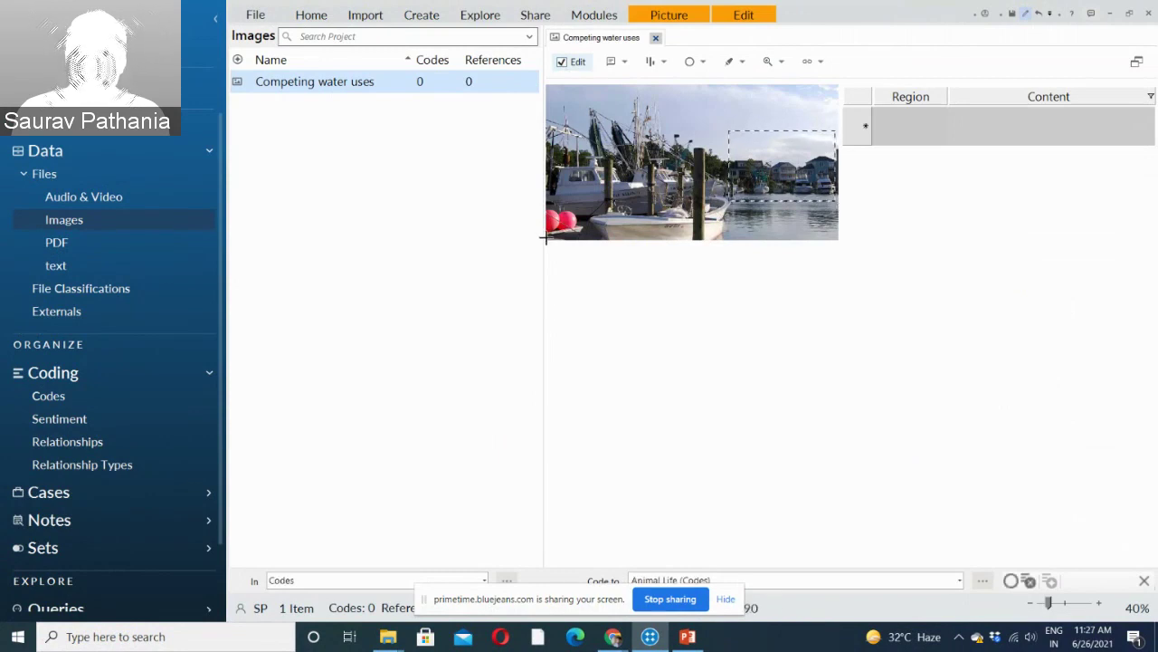
{"action": "left_click", "coordinate": [711, 351]}
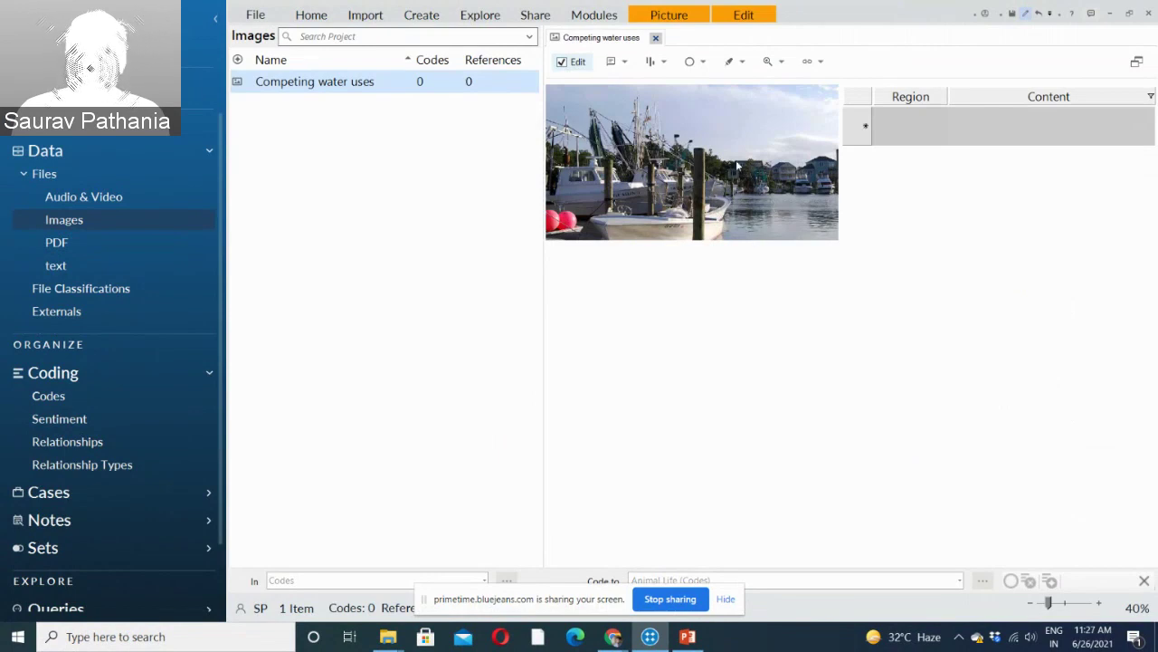
{"action": "left_click_drag", "start_coordinate": [729, 154], "coordinate": [839, 200]}
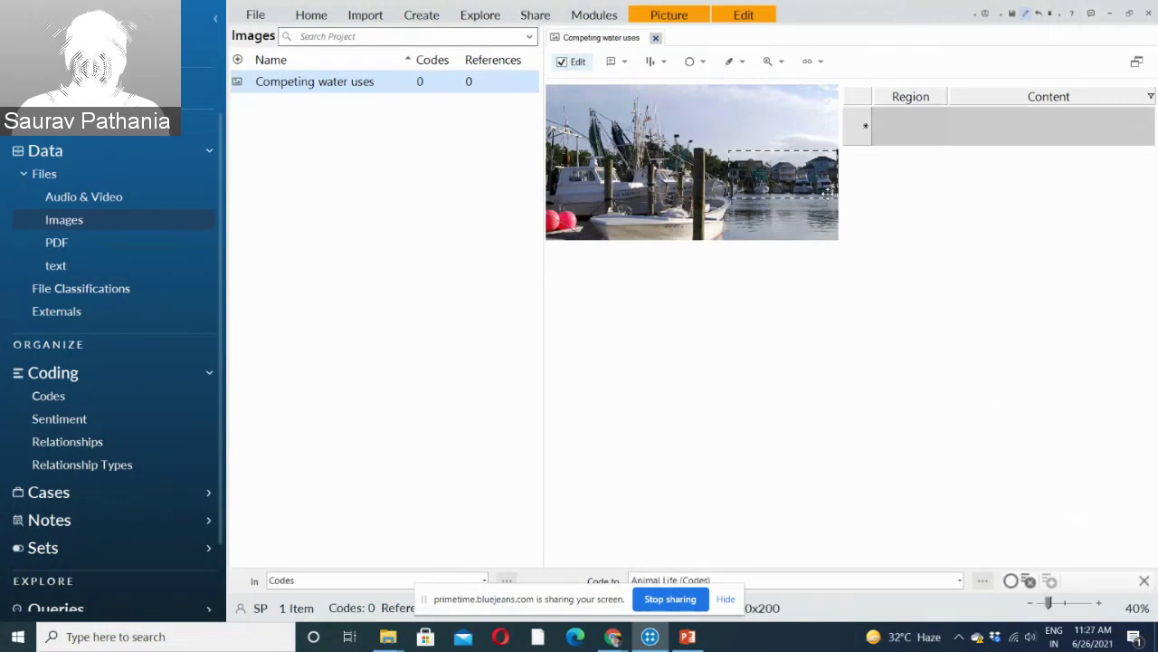
{"action": "right_click", "coordinate": [814, 186]}
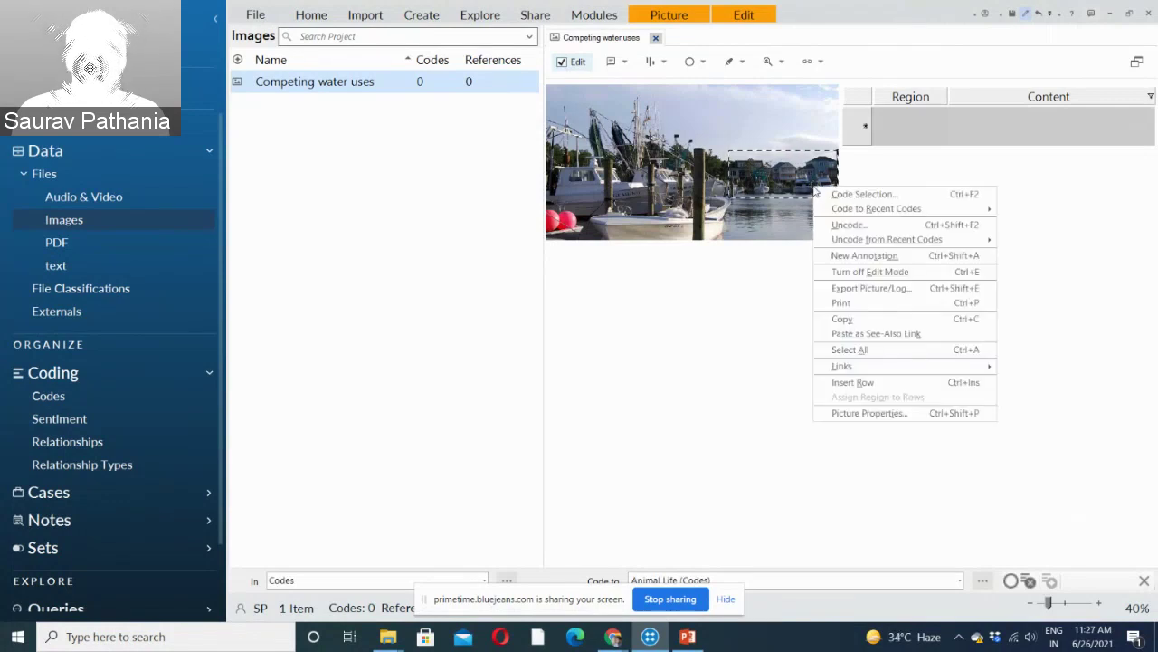
{"action": "left_click", "coordinate": [853, 382]}
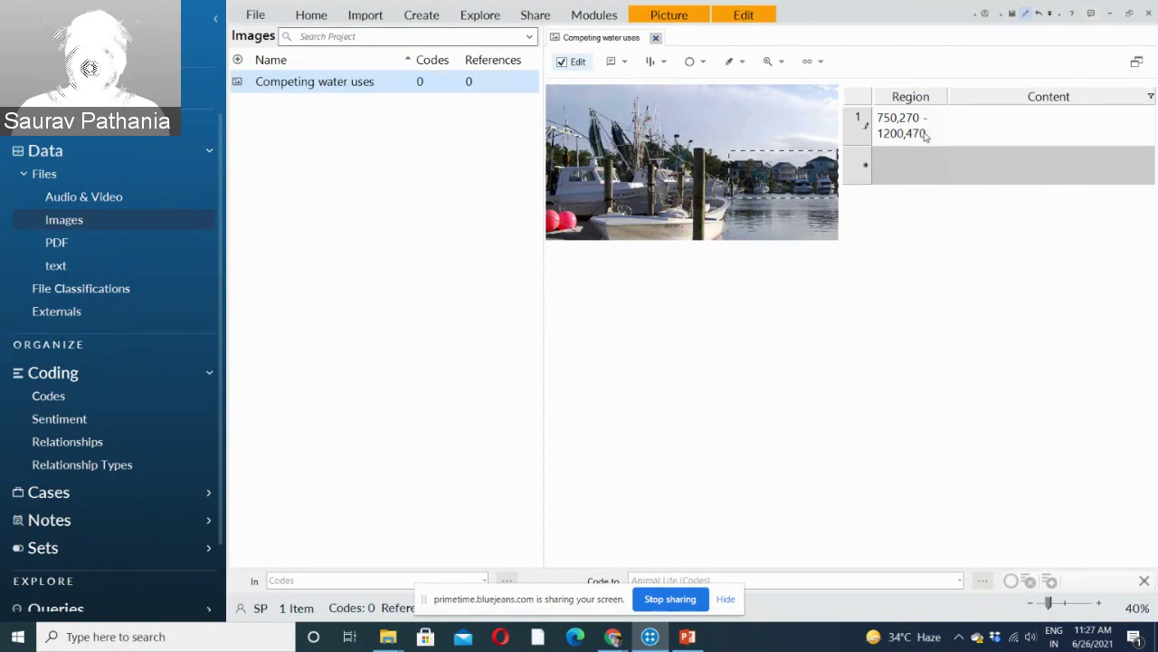
Enter "Resdential Homes" as the content of the houses region's row.
{"action": "left_click", "coordinate": [1014, 119]}
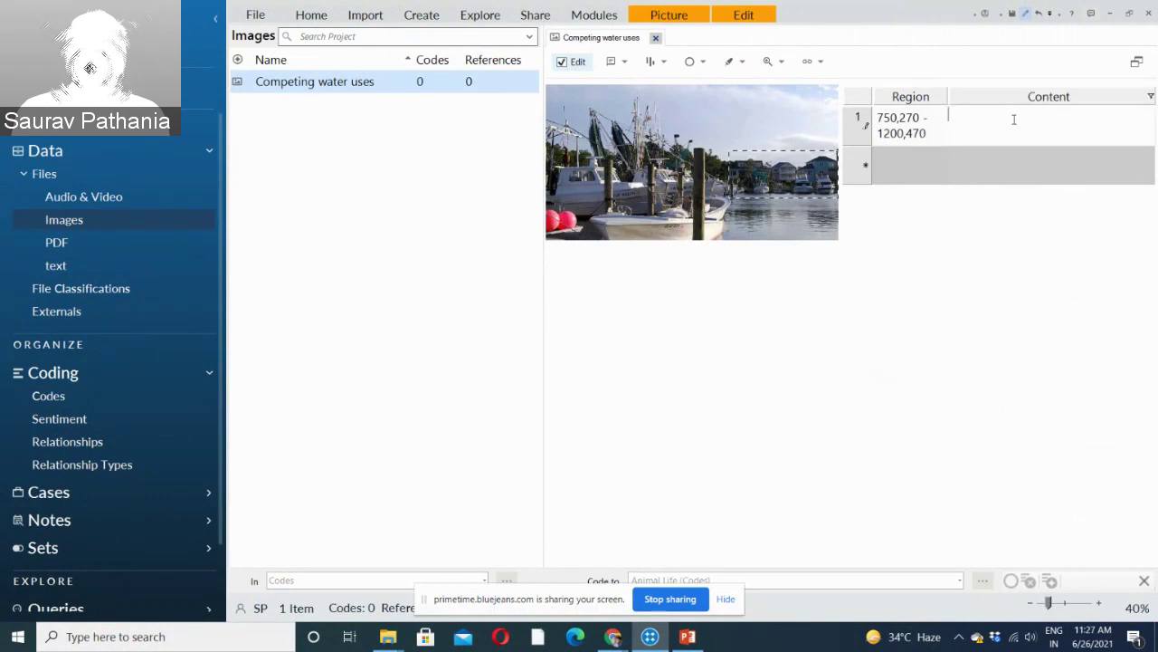
{"action": "type", "text": "Res"}
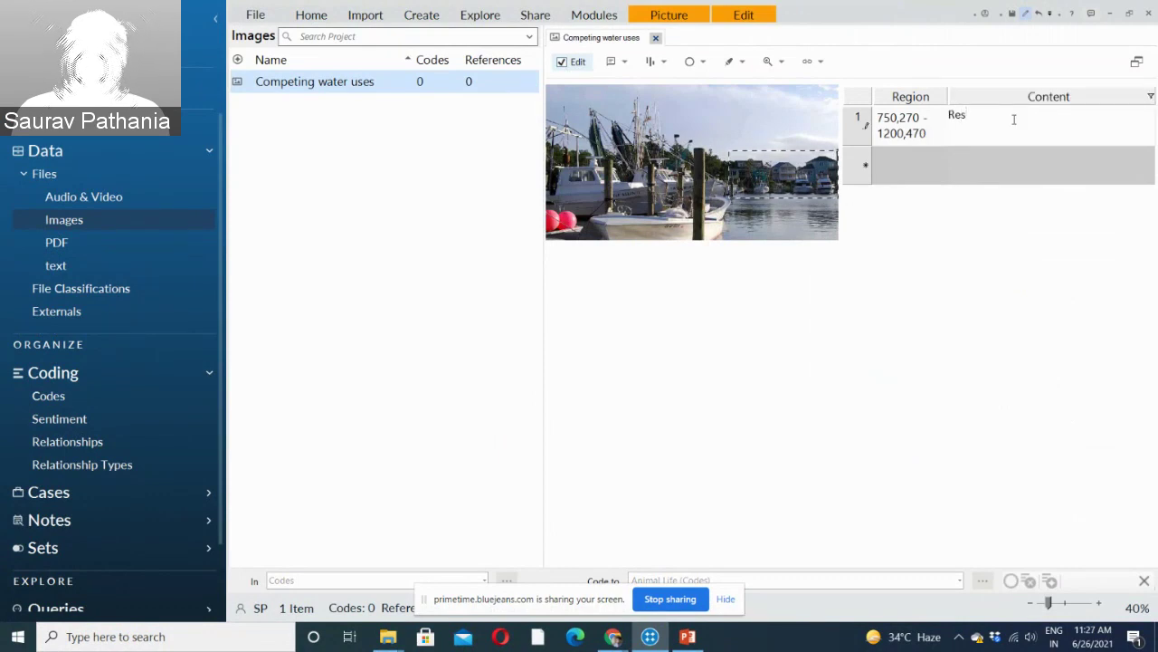
{"action": "type", "text": "dential"}
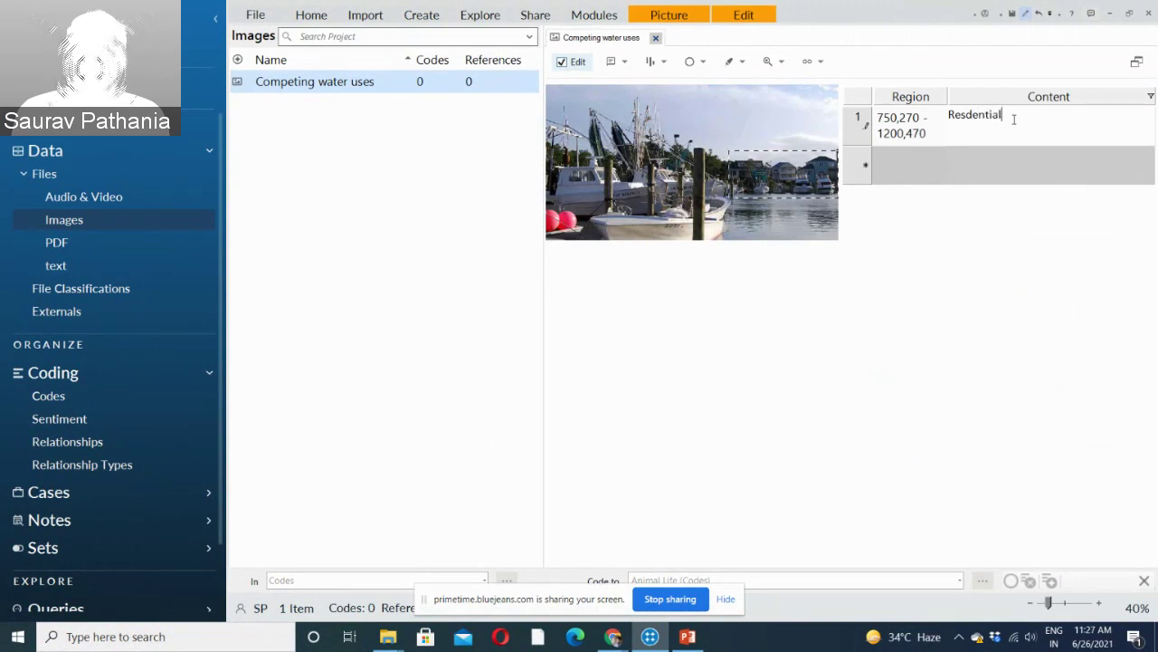
{"action": "type", "text": " Homes"}
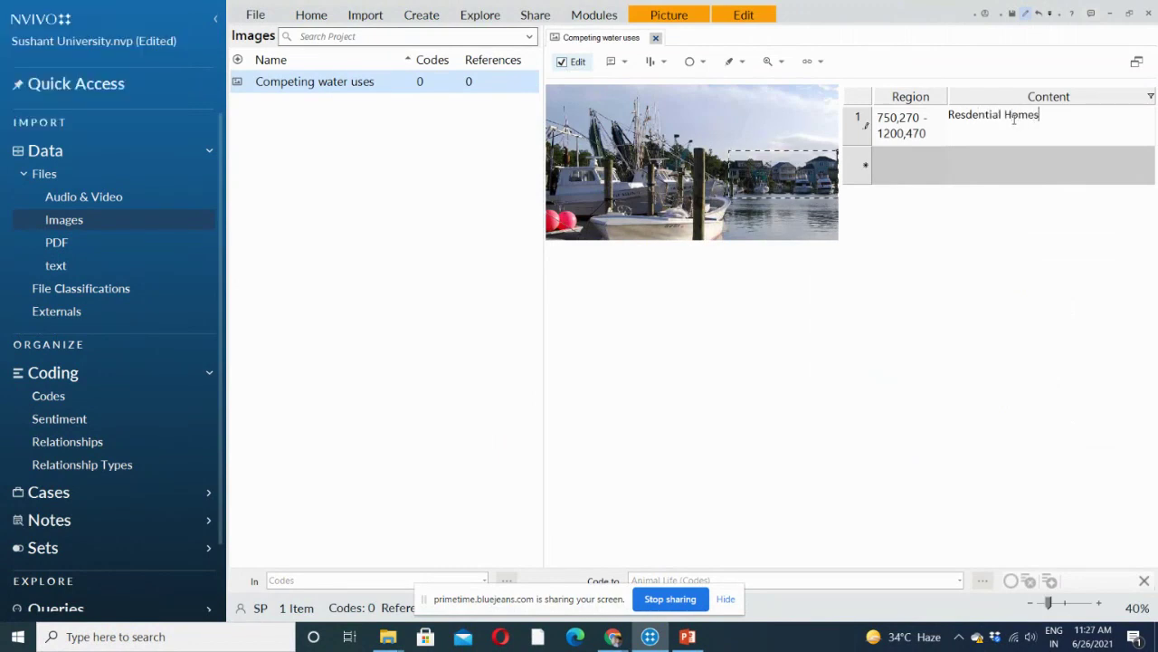
Select the fishing boats in the picture, region about 70,160 - 630,540, and insert a second log row for it.
{"action": "left_click", "coordinate": [580, 136]}
{"action": "left_click_drag", "start_coordinate": [563, 123], "coordinate": [699, 222]}
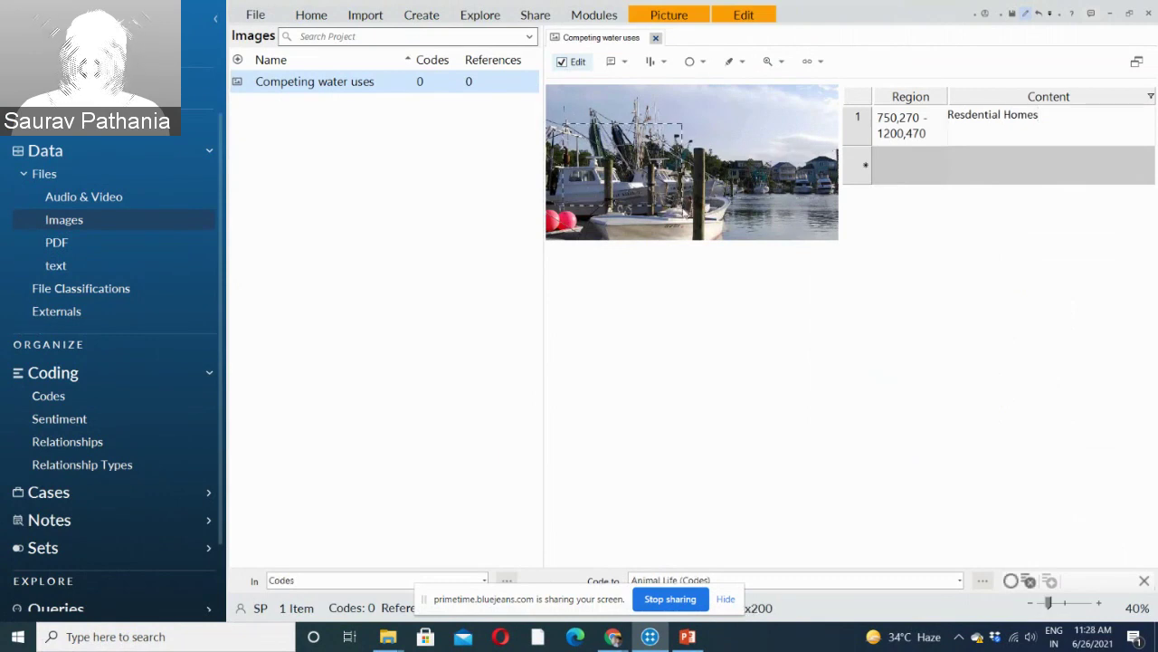
{"action": "right_click", "coordinate": [619, 163]}
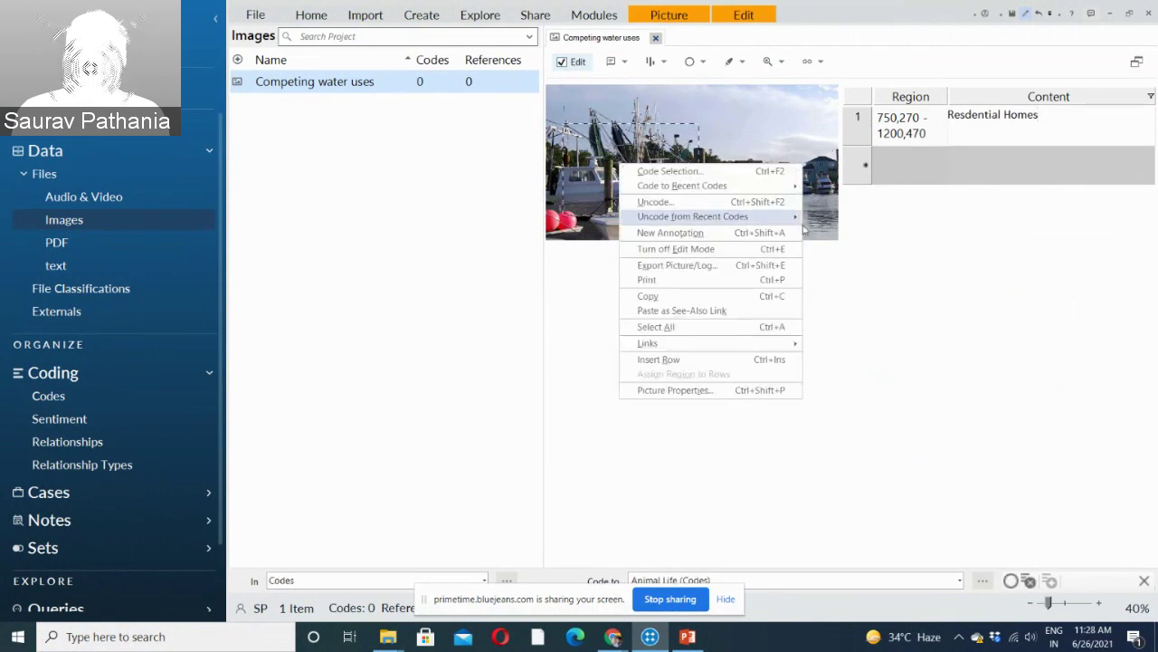
{"action": "left_click", "coordinate": [705, 359]}
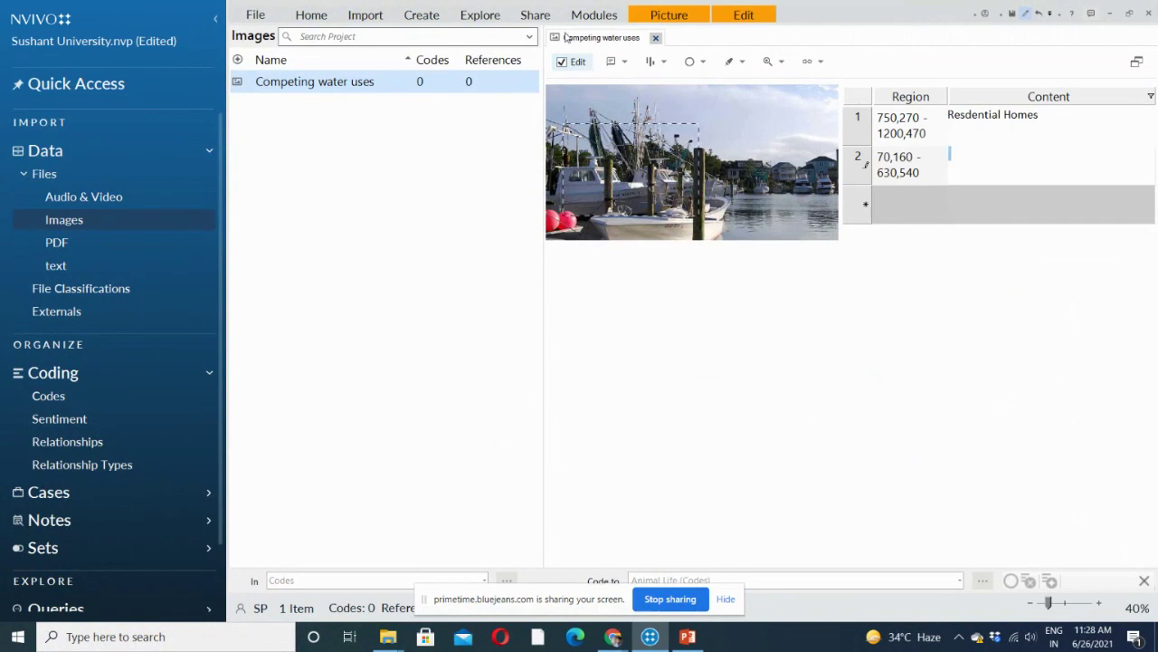
Enter "Fishing Boats" as the content of the second log row, for the boats region.
{"action": "type", "text": "hh"}
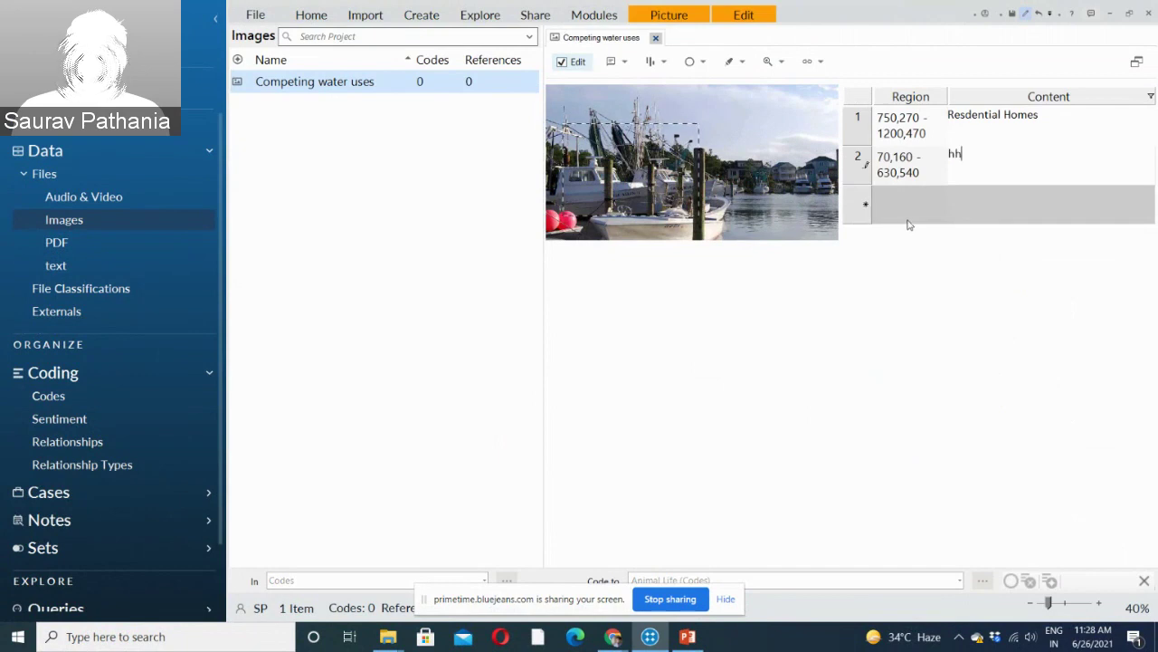
{"action": "key", "text": "BackSpace"}
{"action": "type", "text": "F"}
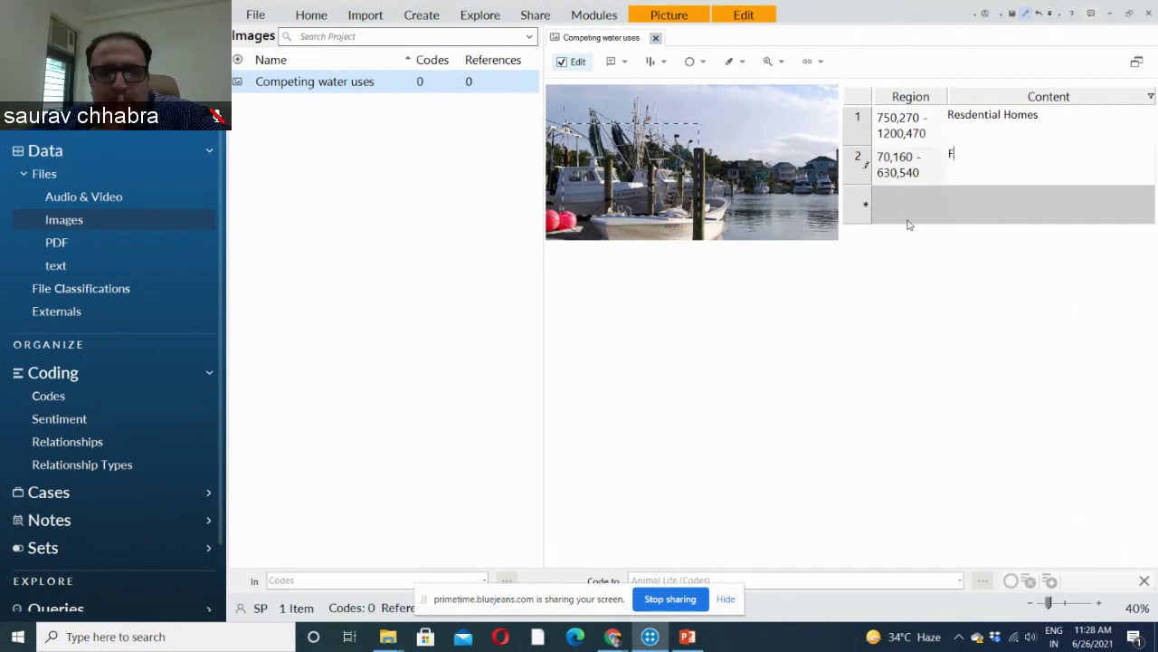
{"action": "type", "text": "ishing Boats"}
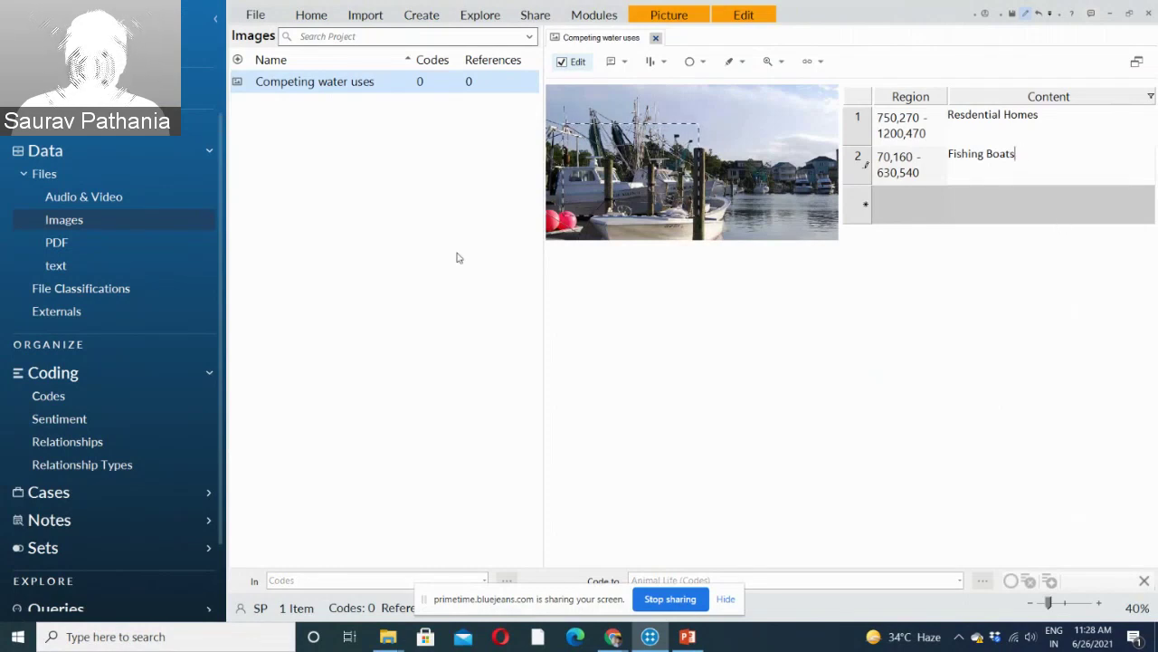
Code the "Fishing Boats" log text to a new top-level code named "Occupation".
{"action": "left_click", "coordinate": [79, 401]}
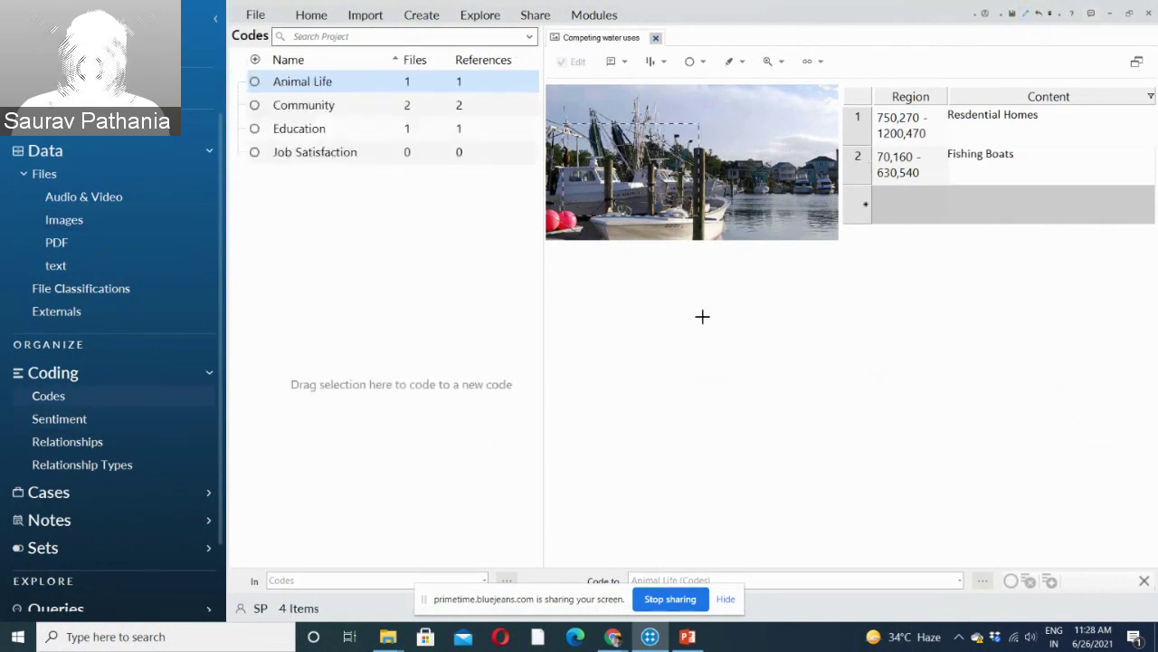
{"action": "left_click", "coordinate": [1023, 163]}
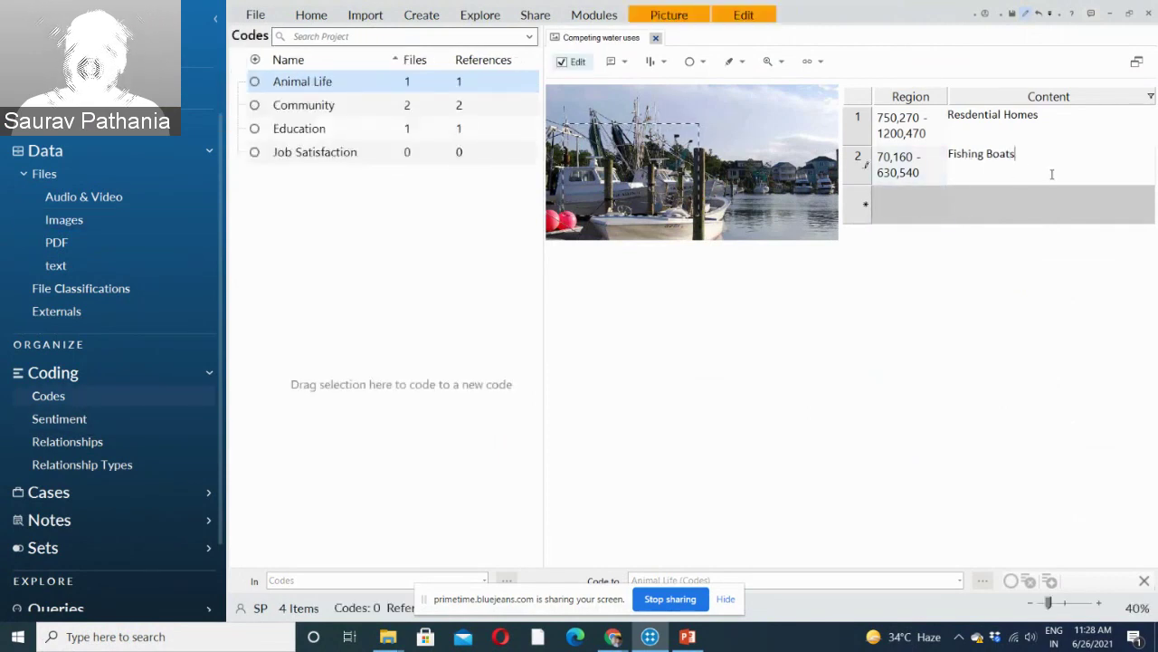
{"action": "left_click_drag", "start_coordinate": [1024, 157], "coordinate": [959, 158]}
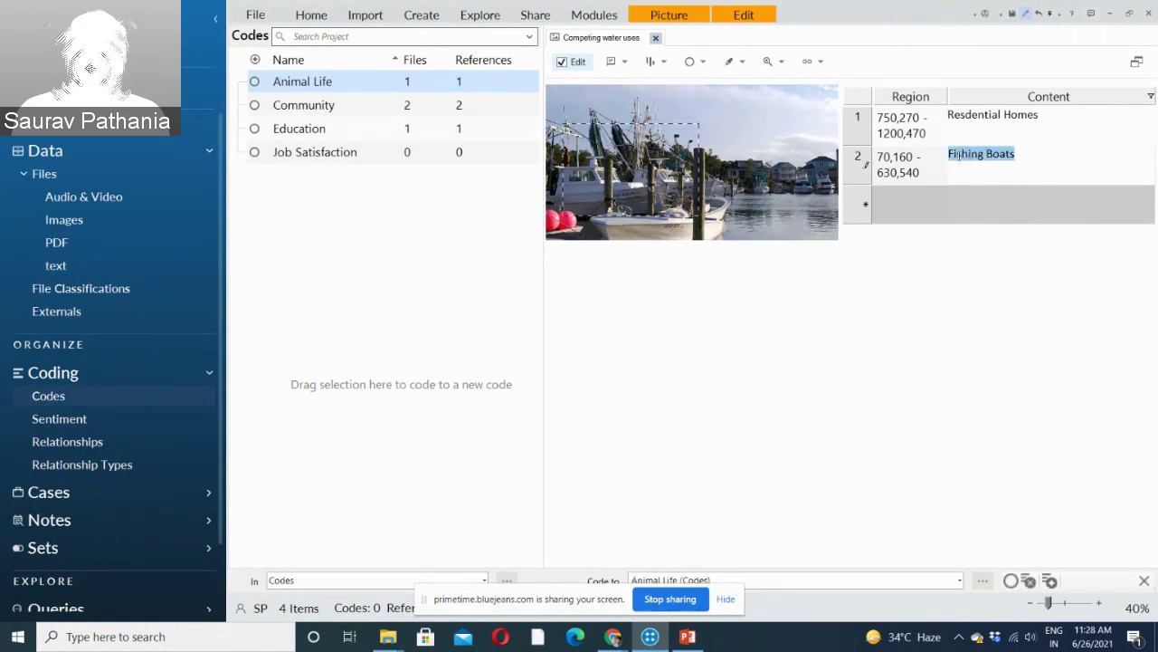
{"action": "left_click_drag", "start_coordinate": [960, 155], "coordinate": [371, 264]}
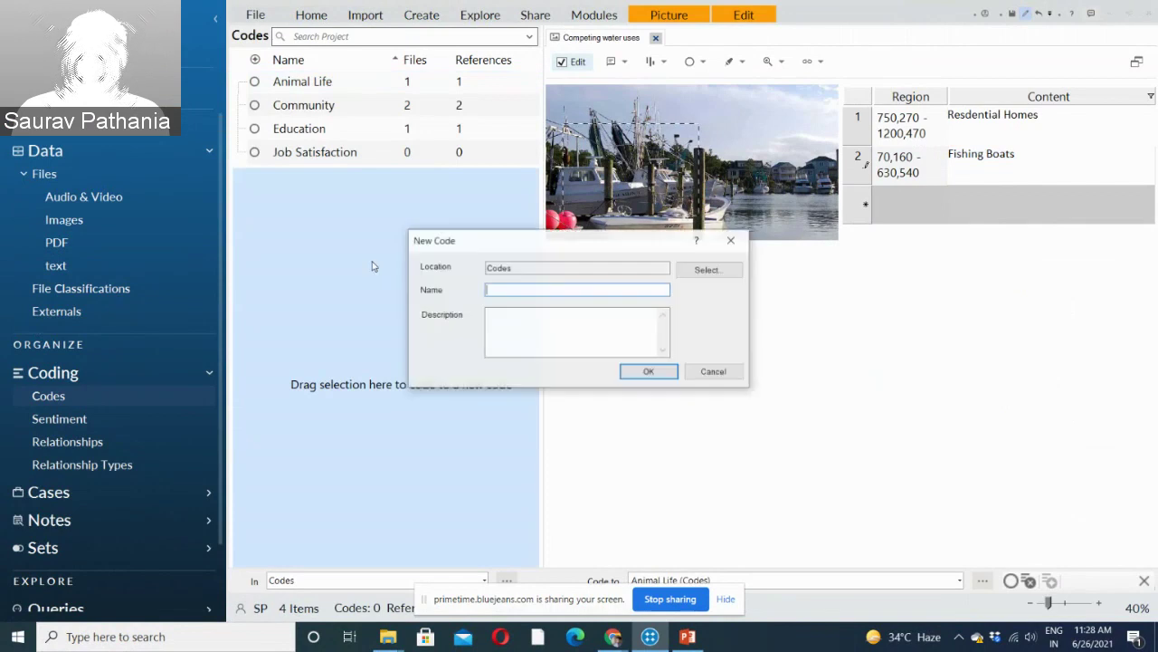
{"action": "type", "text": "Occupation"}
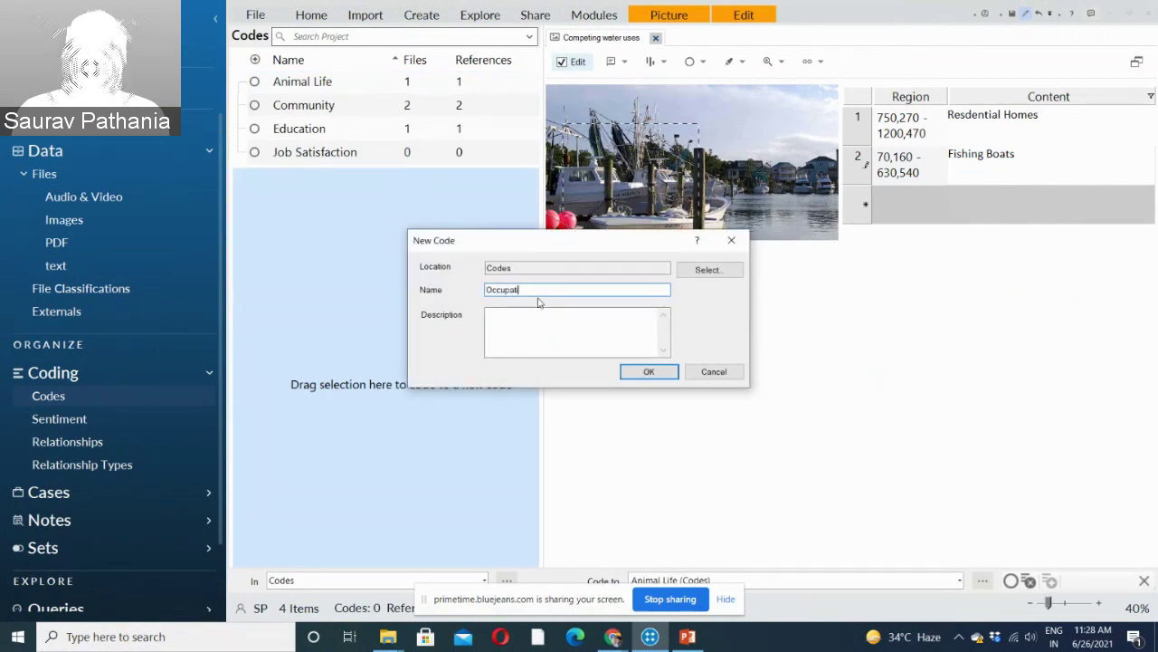
{"action": "left_click", "coordinate": [633, 372]}
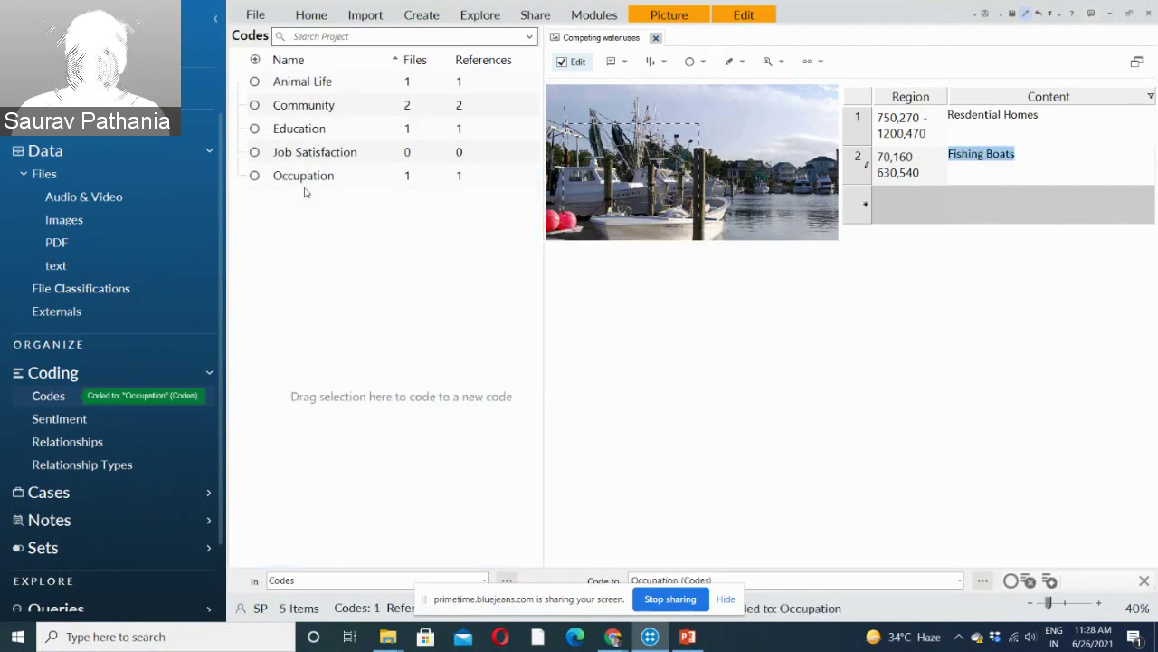
Review the Occupation code's text reference and its picture reference with the coded region highlighted, and close the code.
{"action": "left_click", "coordinate": [308, 185]}
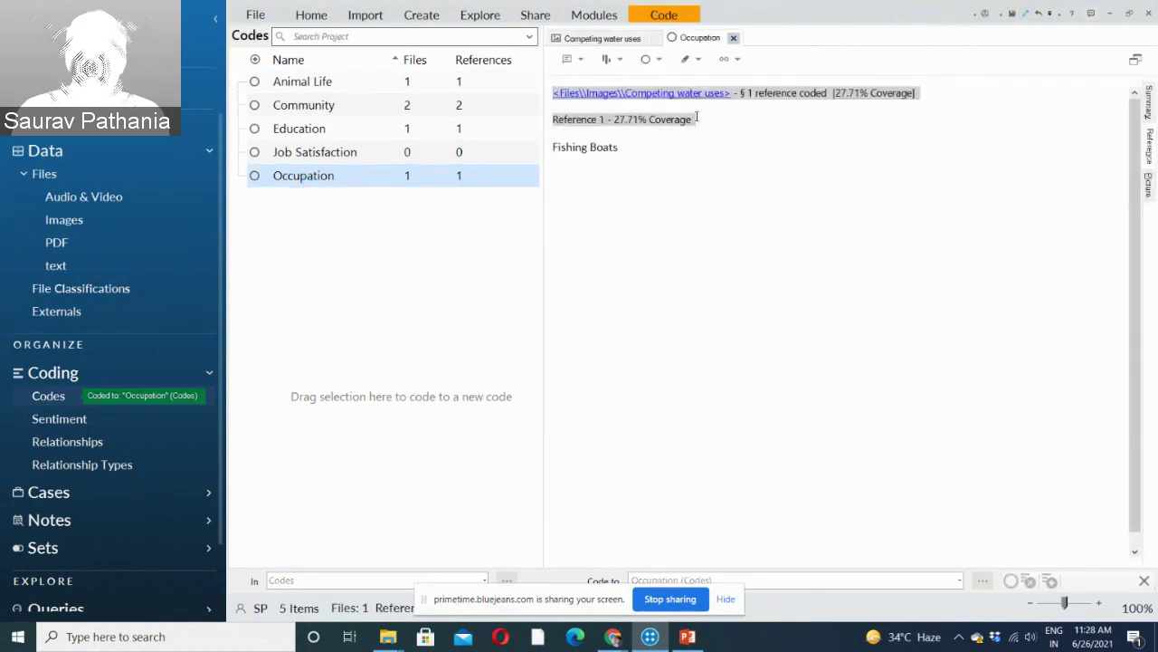
{"action": "left_click", "coordinate": [624, 147]}
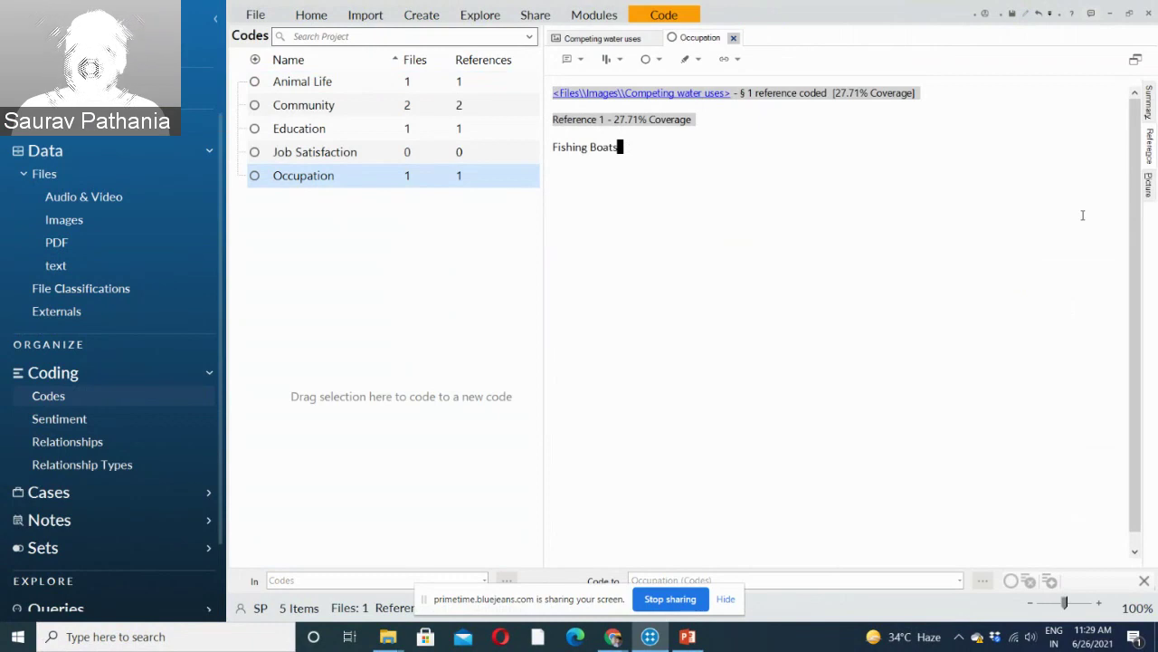
{"action": "left_click", "coordinate": [1149, 188]}
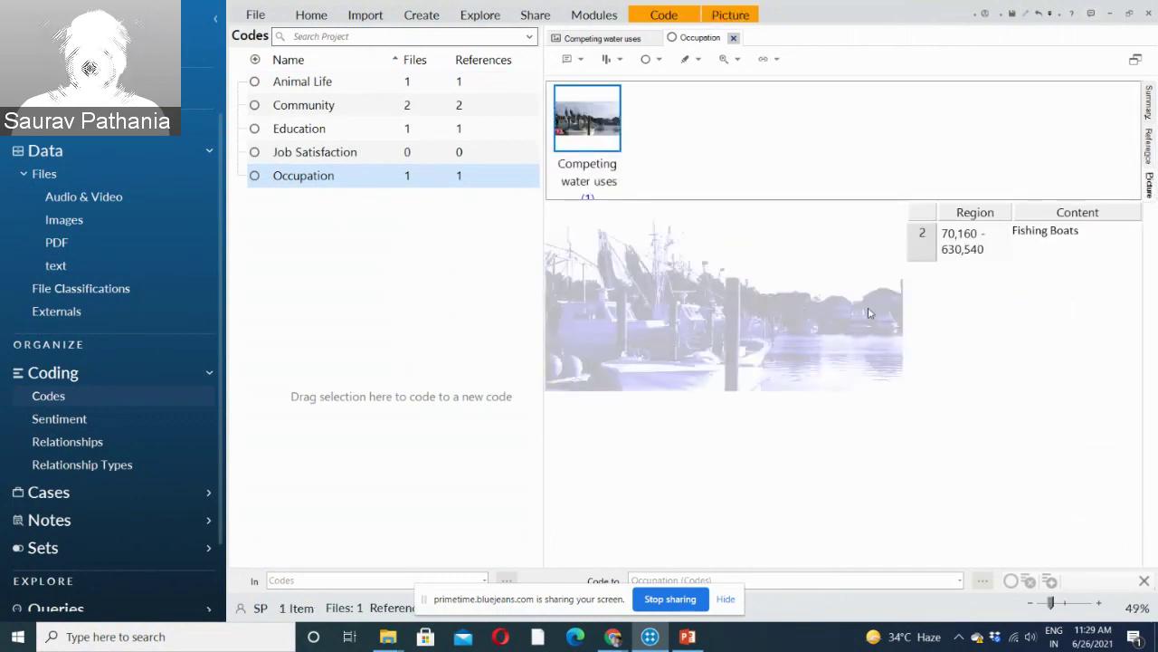
{"action": "left_click", "coordinate": [914, 242]}
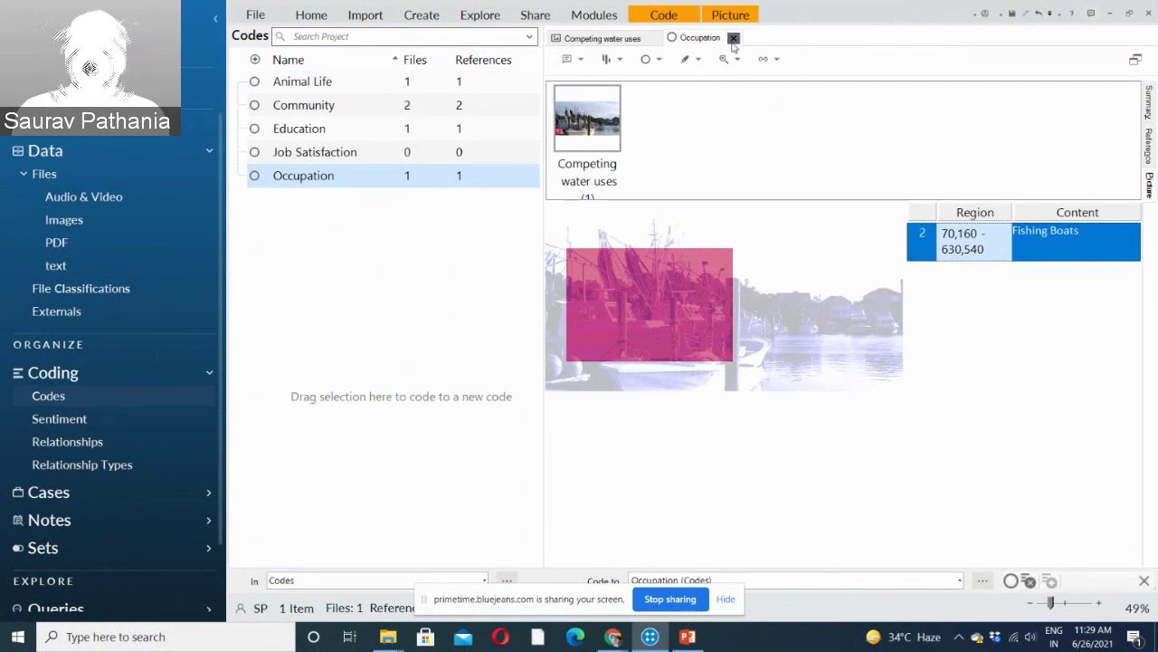
{"action": "left_click", "coordinate": [733, 38]}
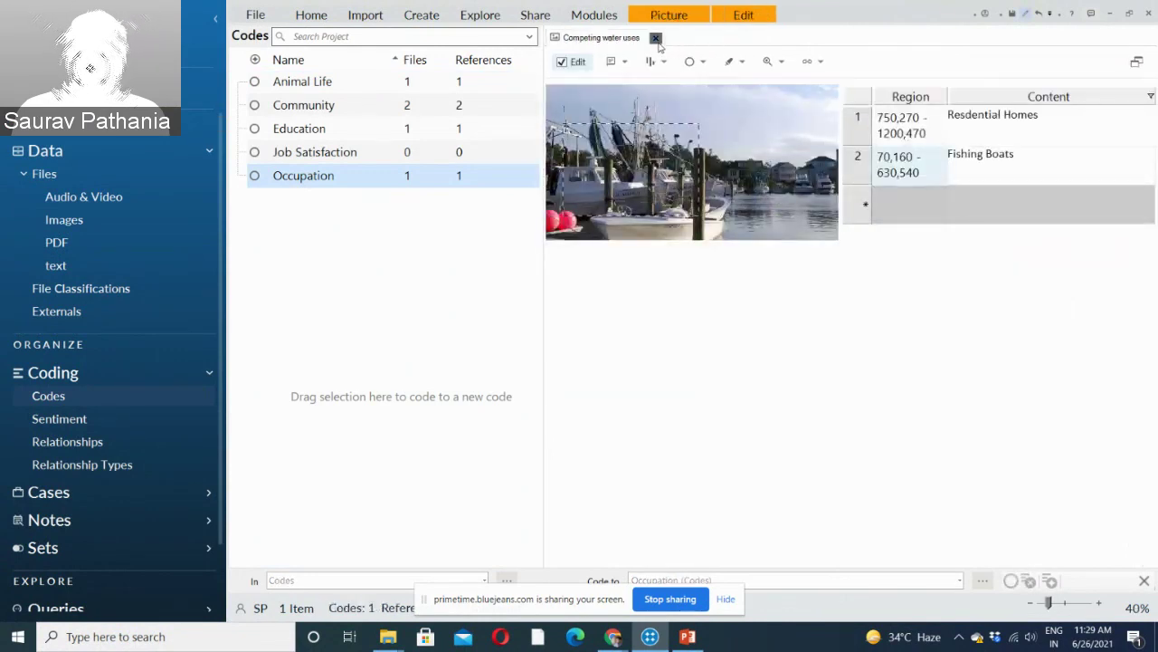
Close the picture, open the interview video from the Audio & Video folder in Edit mode, and decline saving the project.
{"action": "left_click", "coordinate": [655, 38]}
{"action": "left_click", "coordinate": [103, 208]}
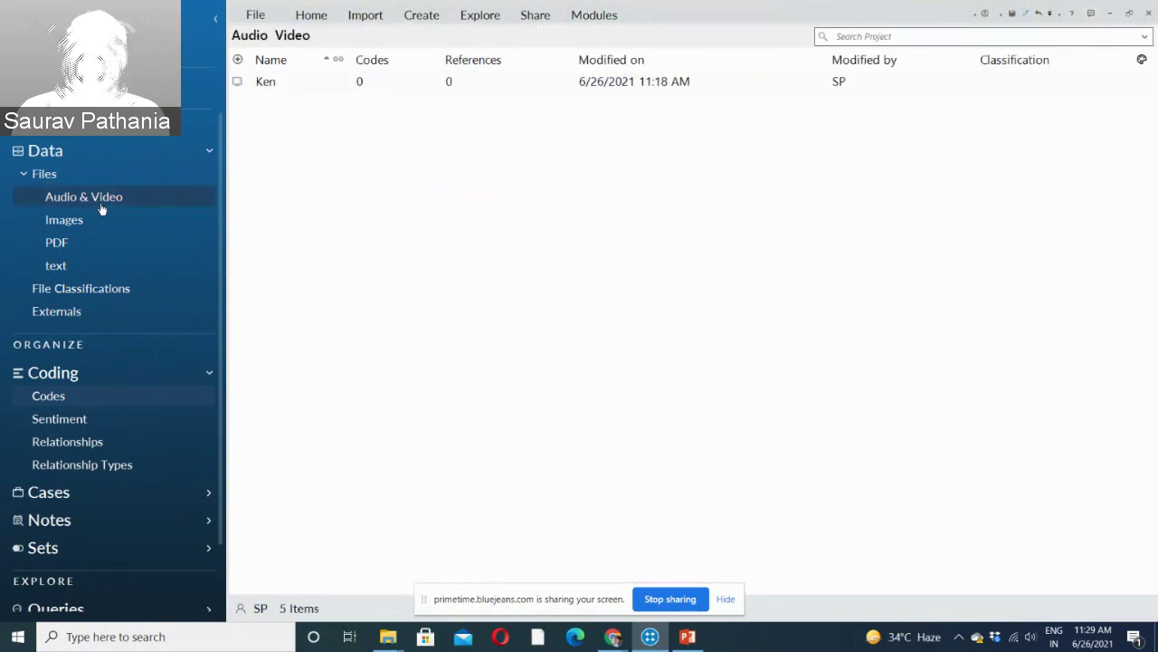
{"action": "left_click", "coordinate": [271, 85]}
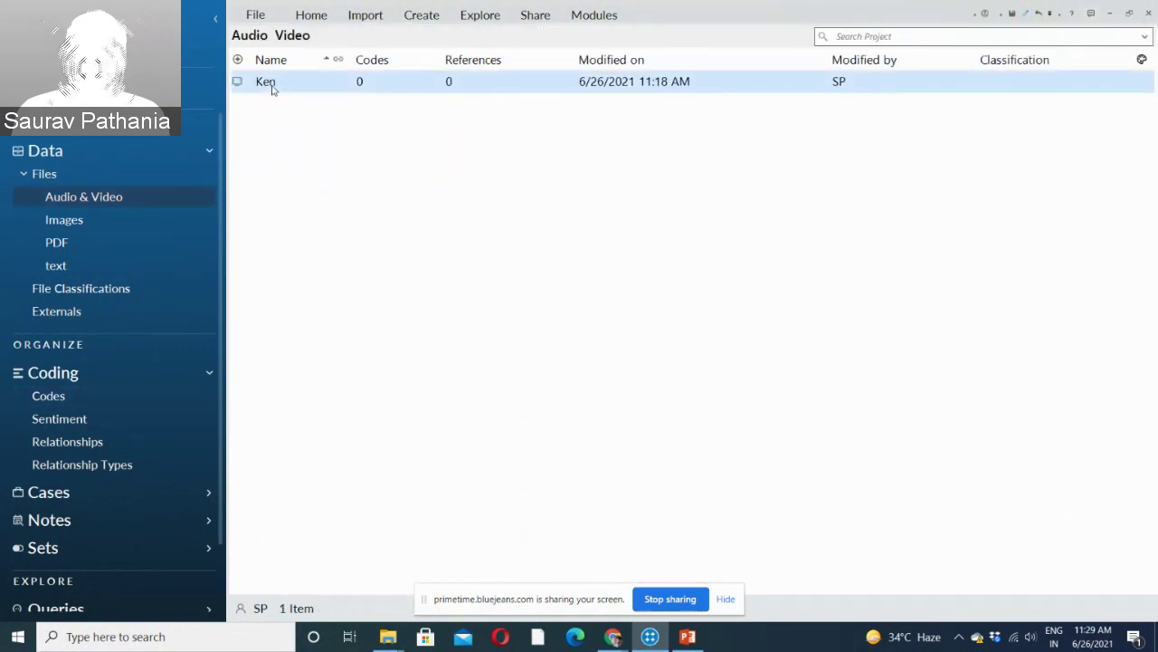
{"action": "double_click", "coordinate": [271, 84]}
{"action": "double_click", "coordinate": [265, 81]}
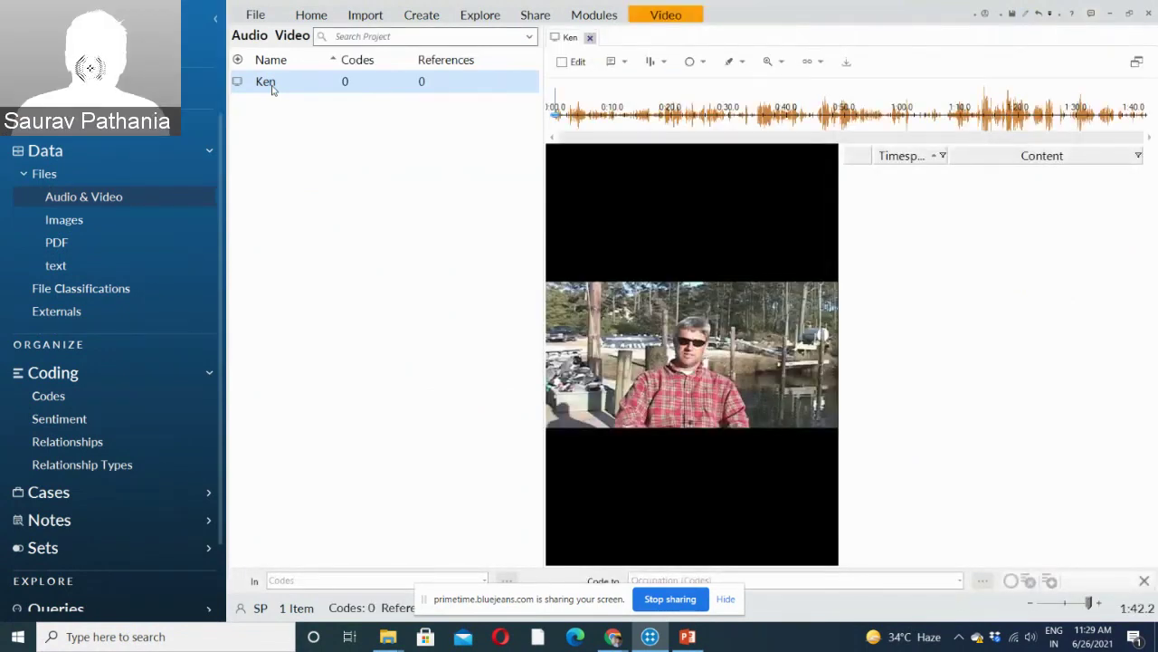
{"action": "left_click", "coordinate": [562, 61]}
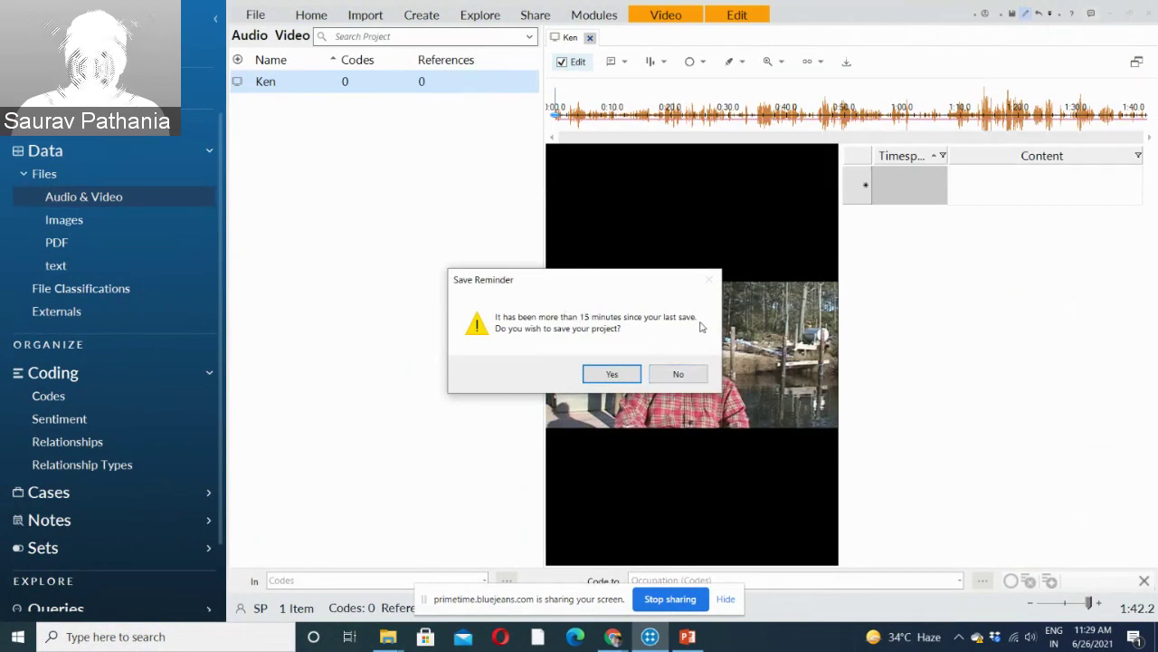
{"action": "left_click", "coordinate": [681, 373]}
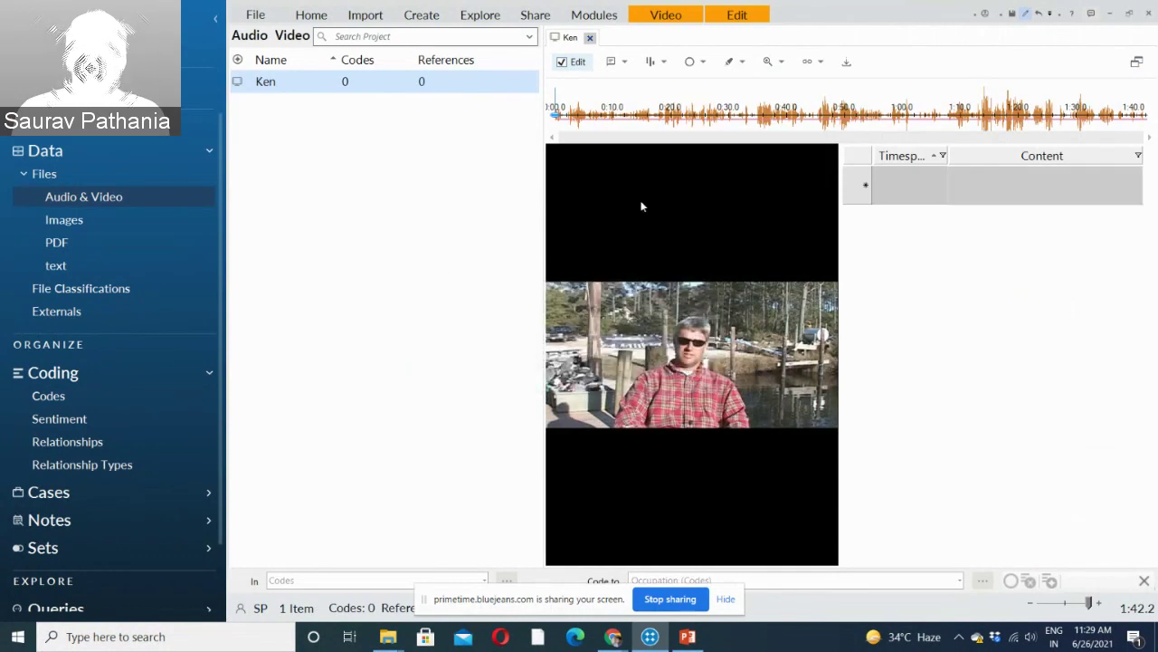
Hide the waveform on the video's timeline.
{"action": "left_click", "coordinate": [686, 20]}
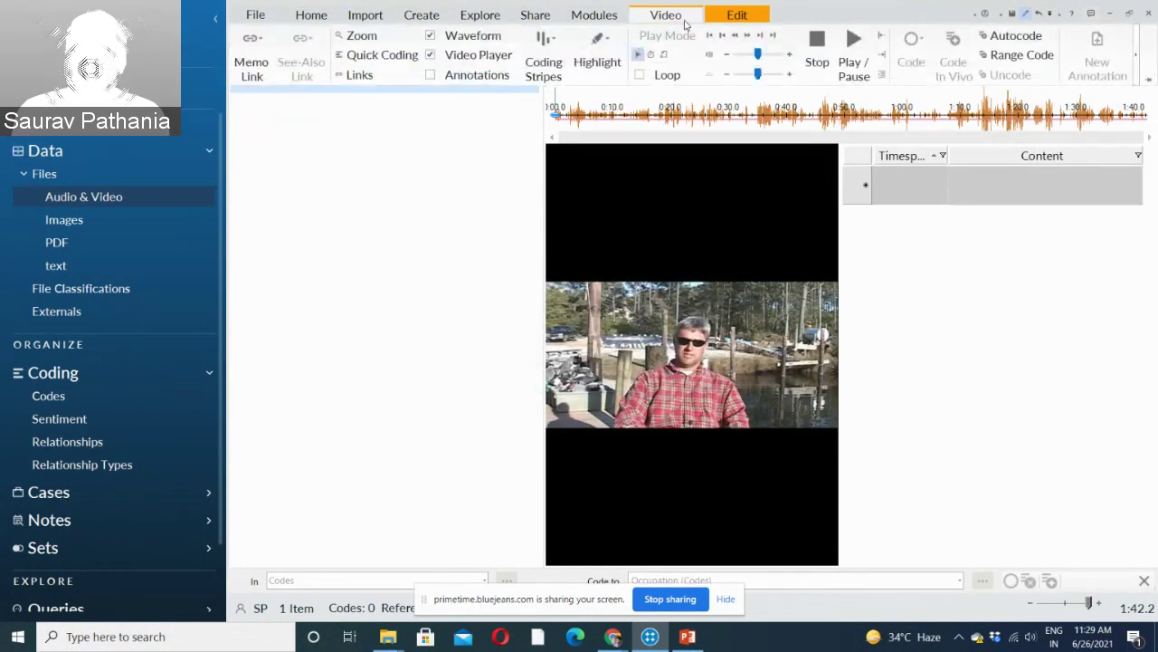
{"action": "left_click", "coordinate": [429, 38]}
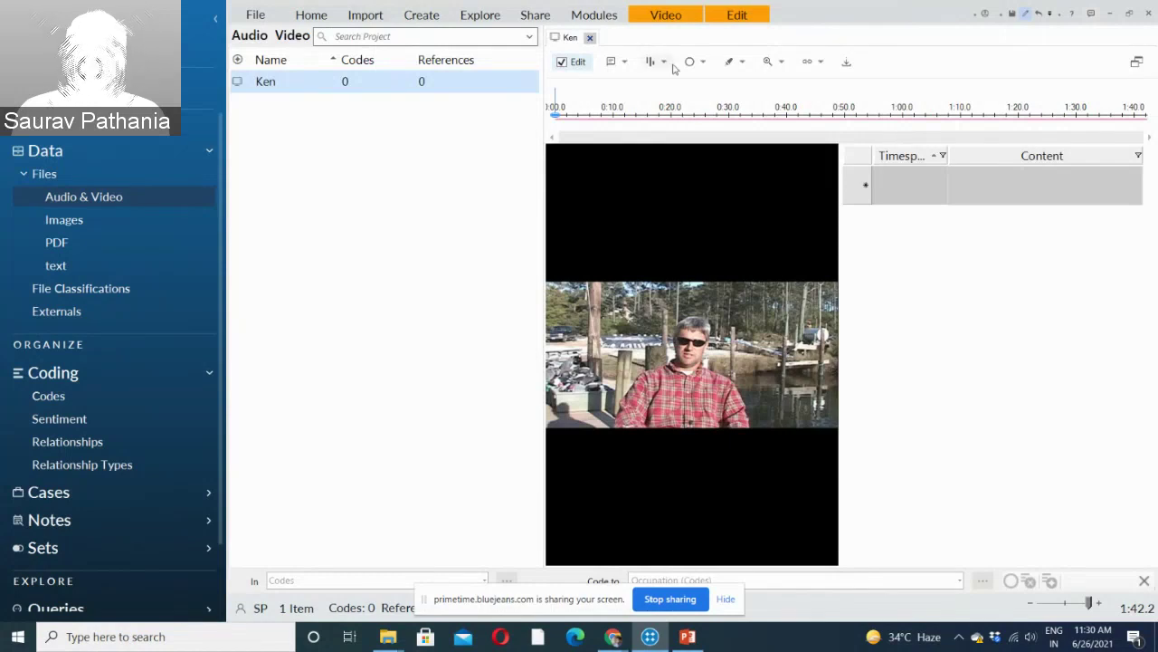
{"action": "left_click", "coordinate": [666, 16]}
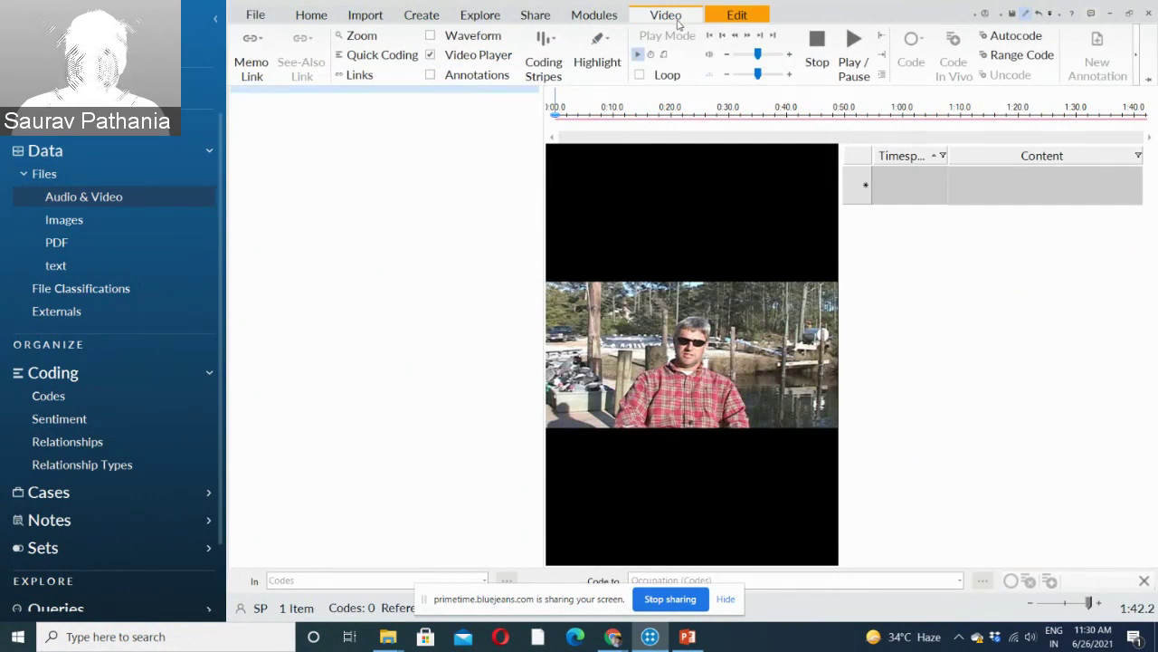
Code the video's timeline segment from about 0:10 to 0:30 to the existing Community code.
{"action": "left_click", "coordinate": [48, 398]}
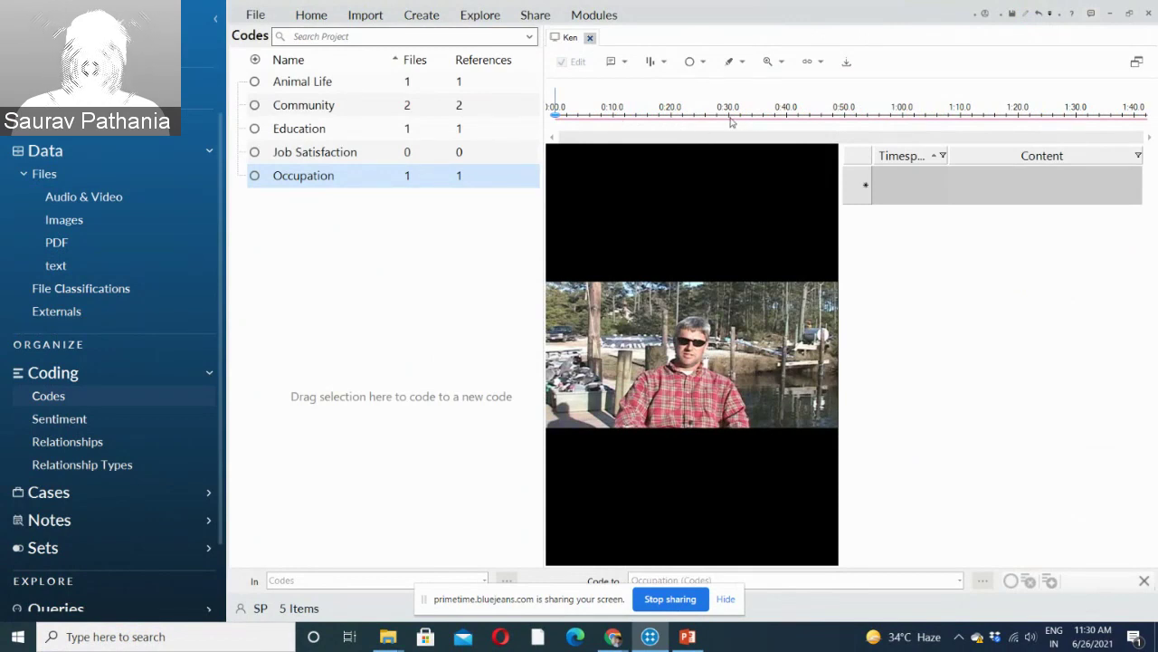
{"action": "right_click", "coordinate": [613, 107]}
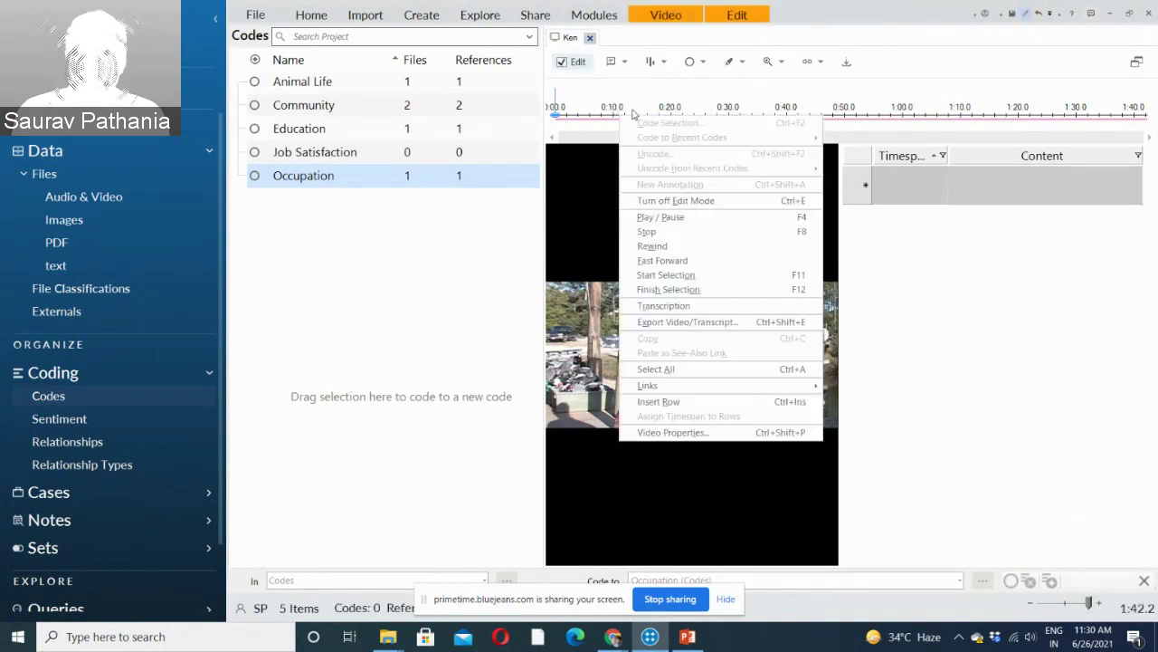
{"action": "key", "text": "Escape"}
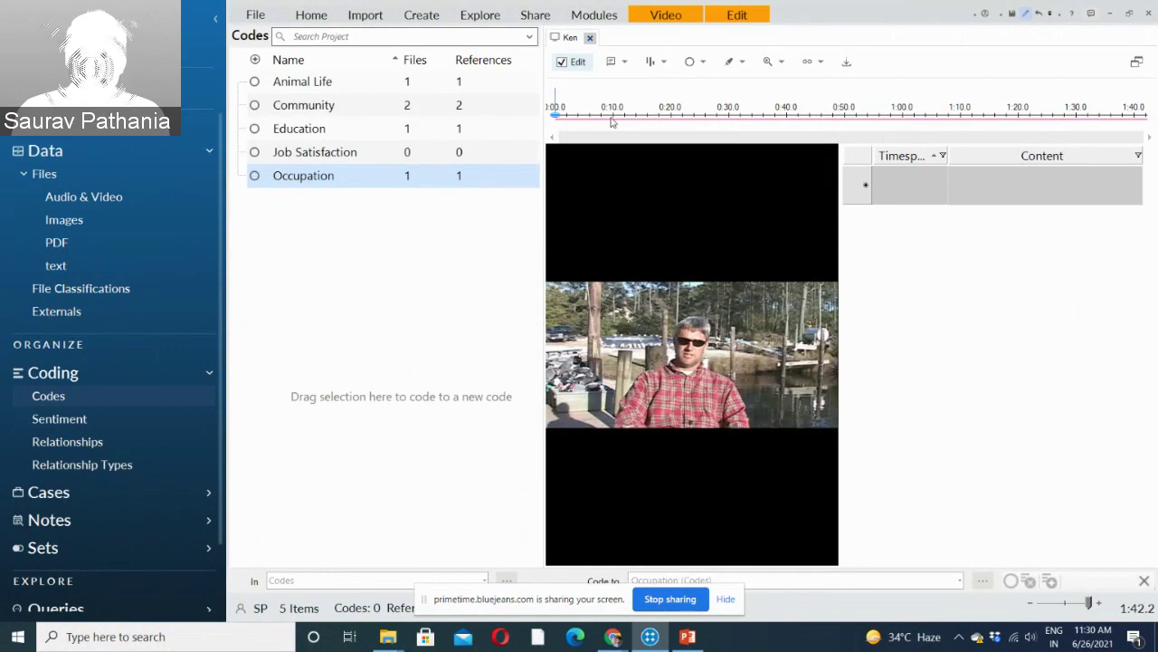
{"action": "left_click_drag", "start_coordinate": [612, 122], "coordinate": [345, 114]}
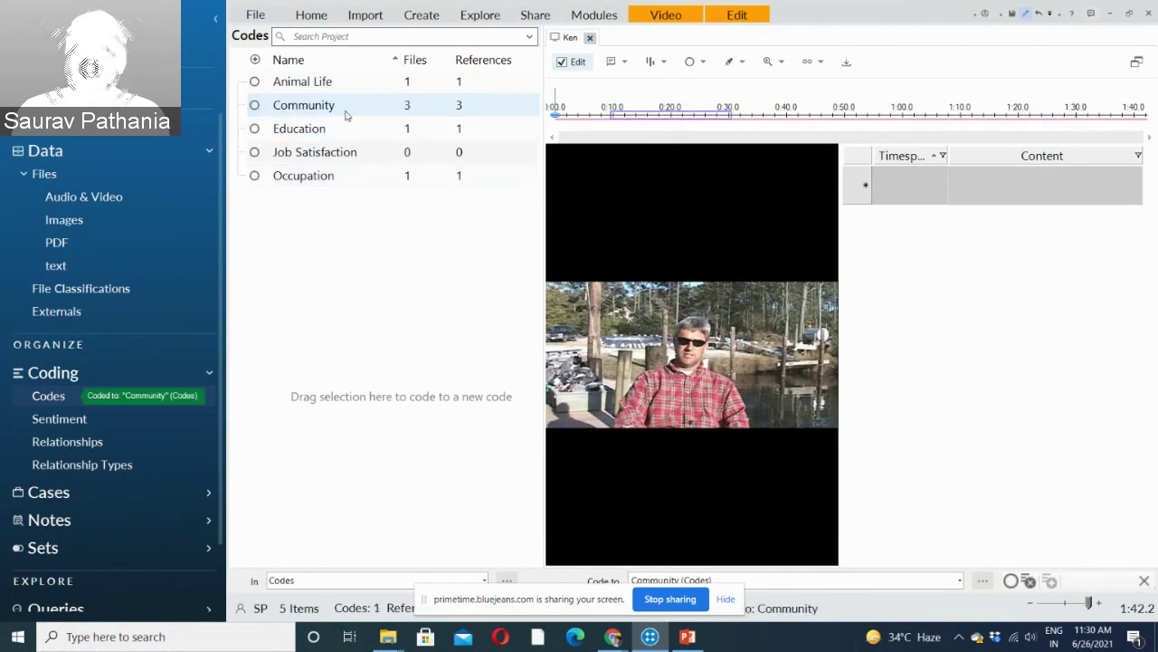
Review the Community code's references, play its coded video segment, and close the code.
{"action": "double_click", "coordinate": [345, 110]}
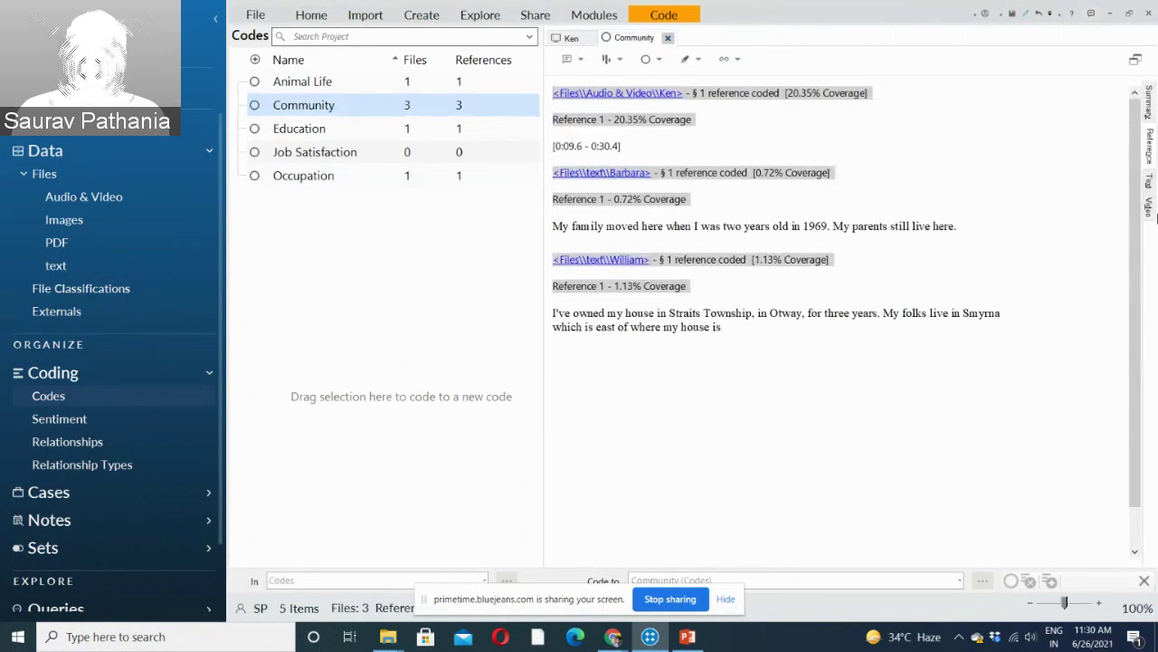
{"action": "left_click", "coordinate": [1148, 211]}
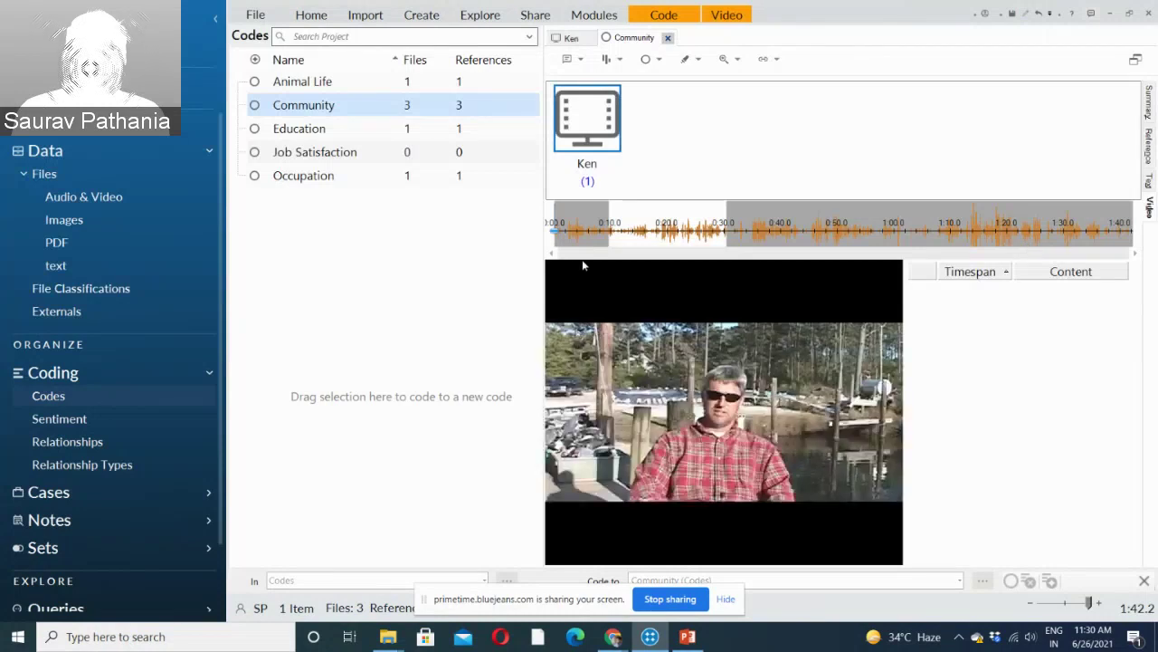
{"action": "left_click", "coordinate": [727, 16]}
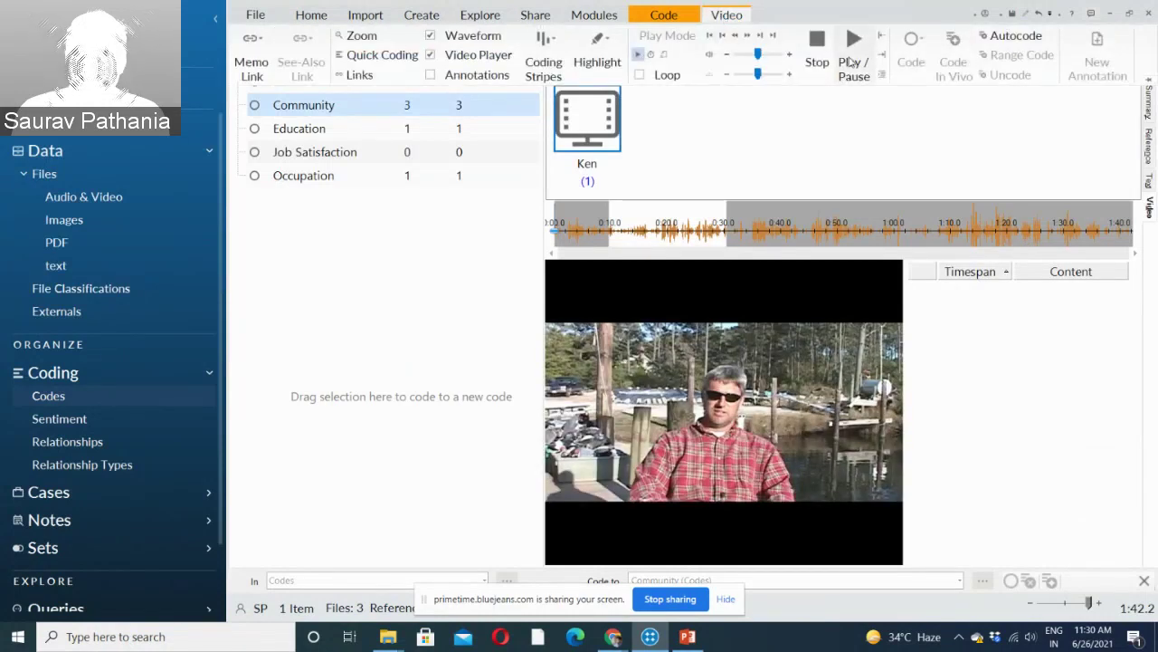
{"action": "left_click", "coordinate": [851, 61]}
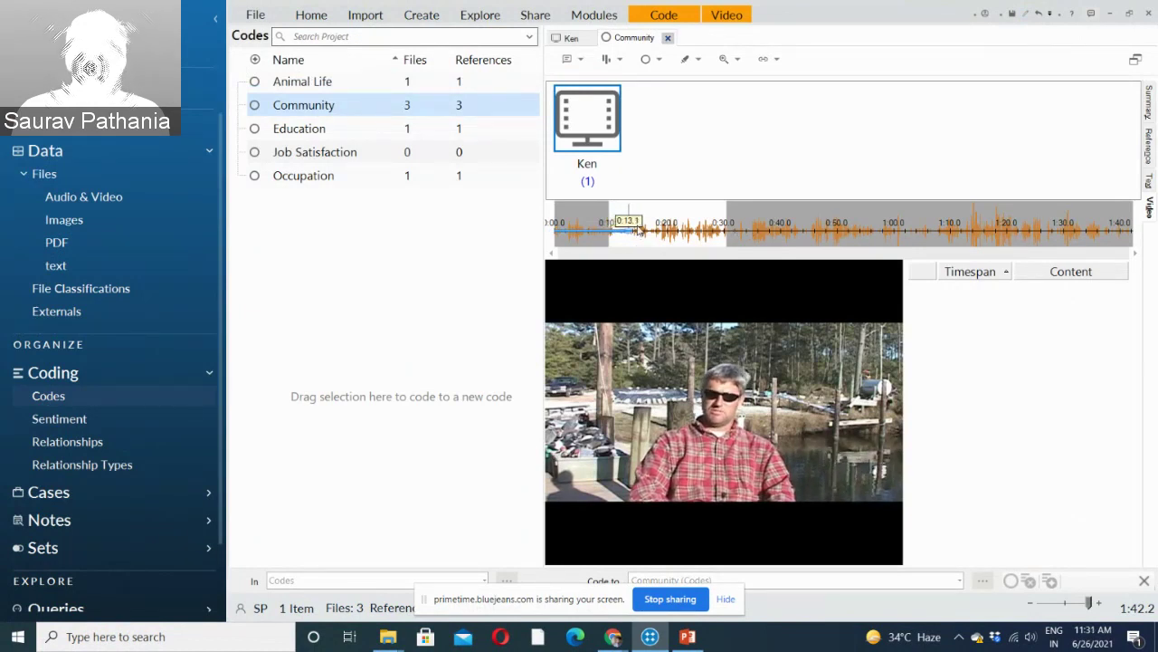
{"action": "left_click", "coordinate": [668, 38]}
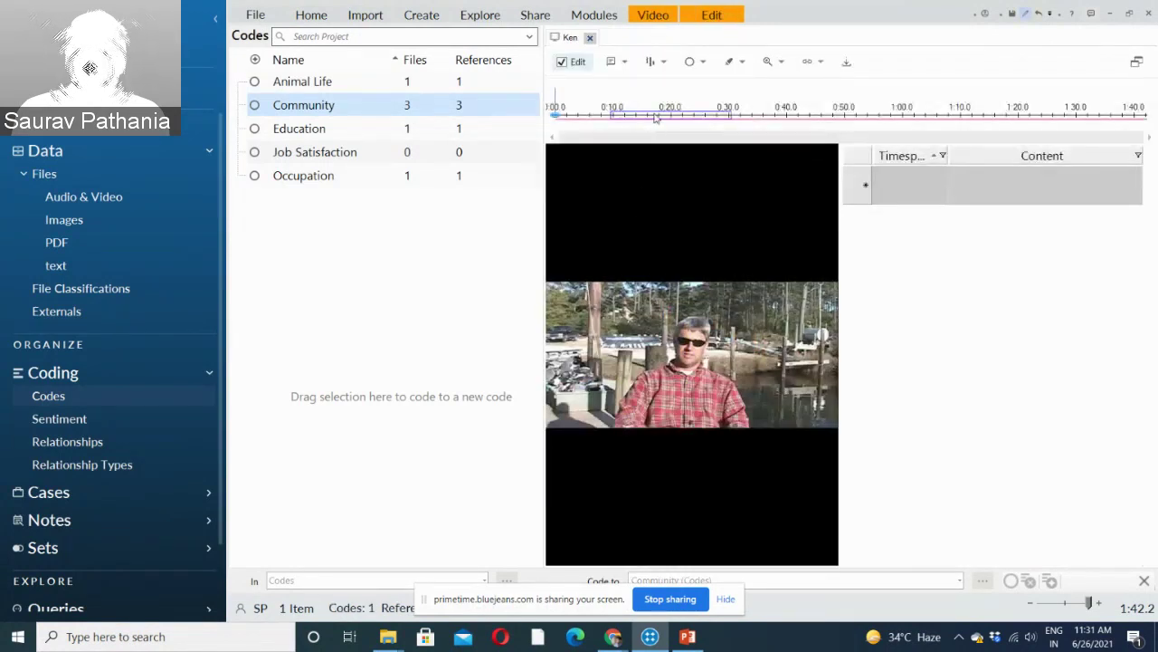
Turn off Edit mode for the interview video and close it.
{"action": "left_click", "coordinate": [561, 62]}
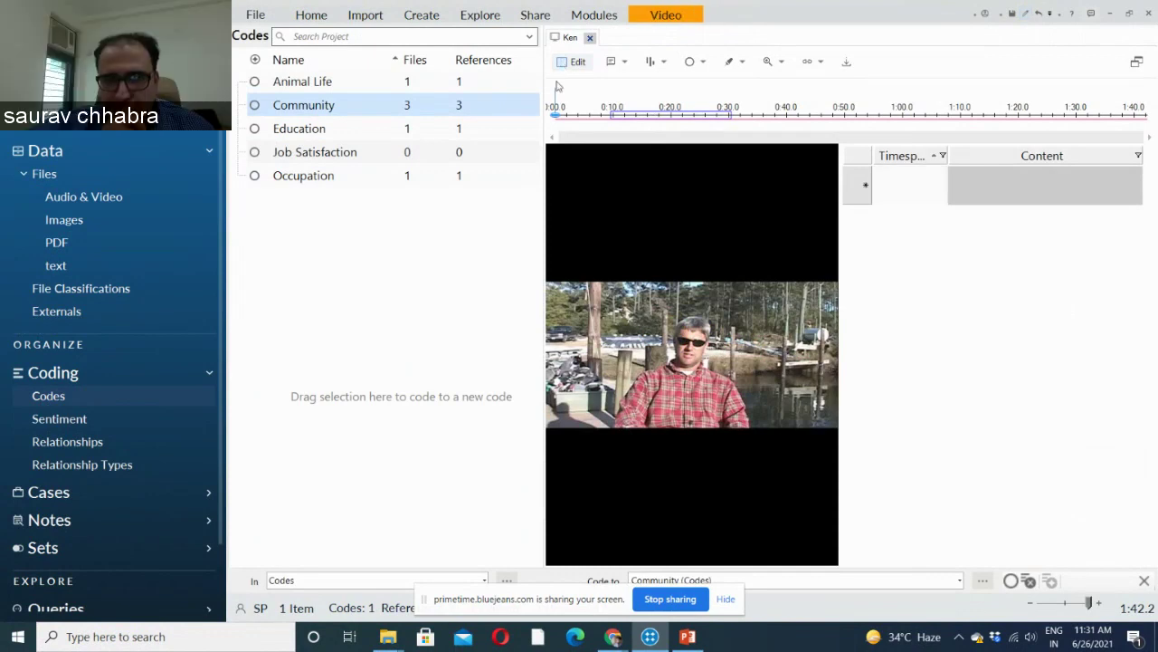
{"action": "left_click", "coordinate": [589, 38]}
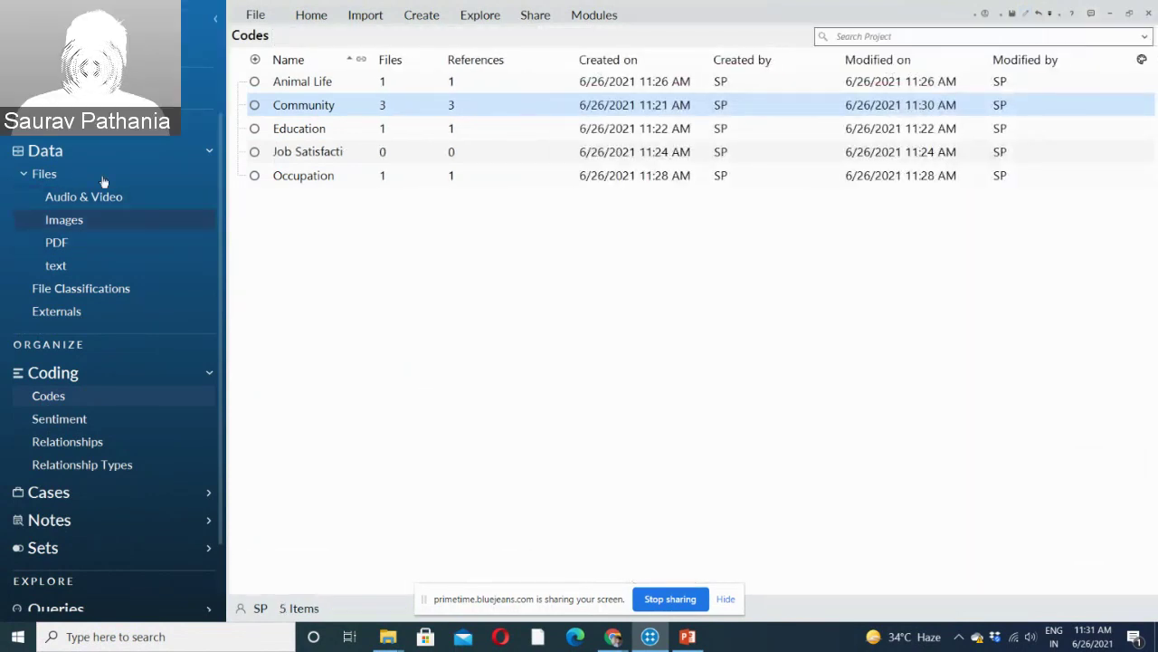
Open the interview video from the Audio & Video files, turn on Edit mode and set the play mode to Transcribe.
{"action": "left_click", "coordinate": [97, 195]}
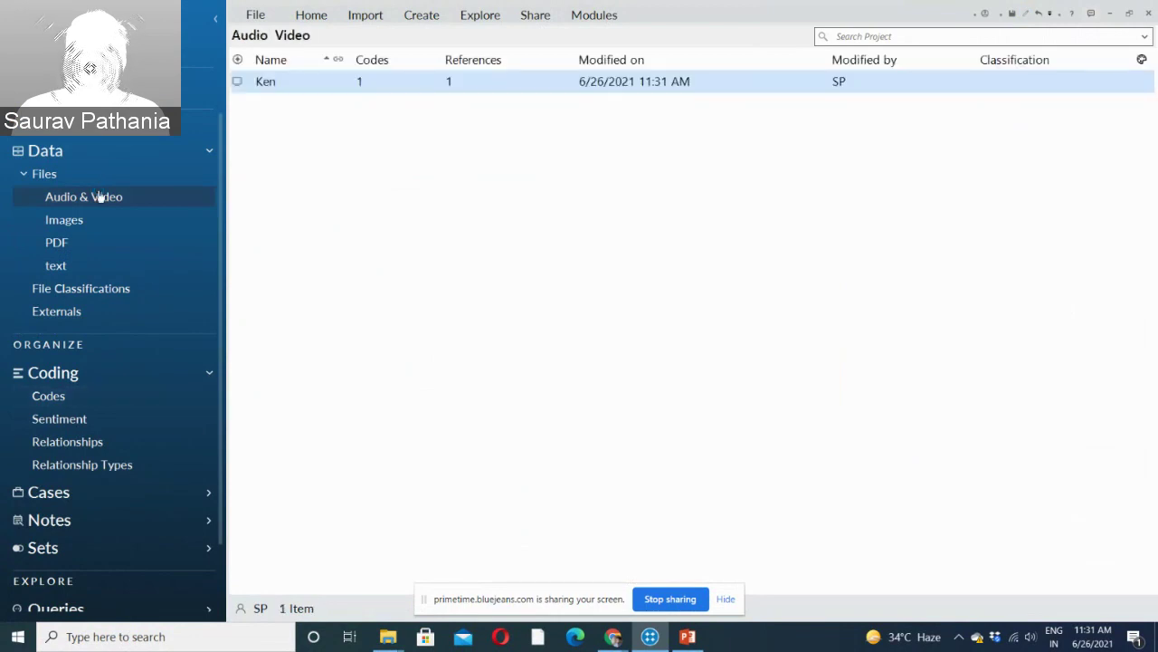
{"action": "double_click", "coordinate": [266, 86]}
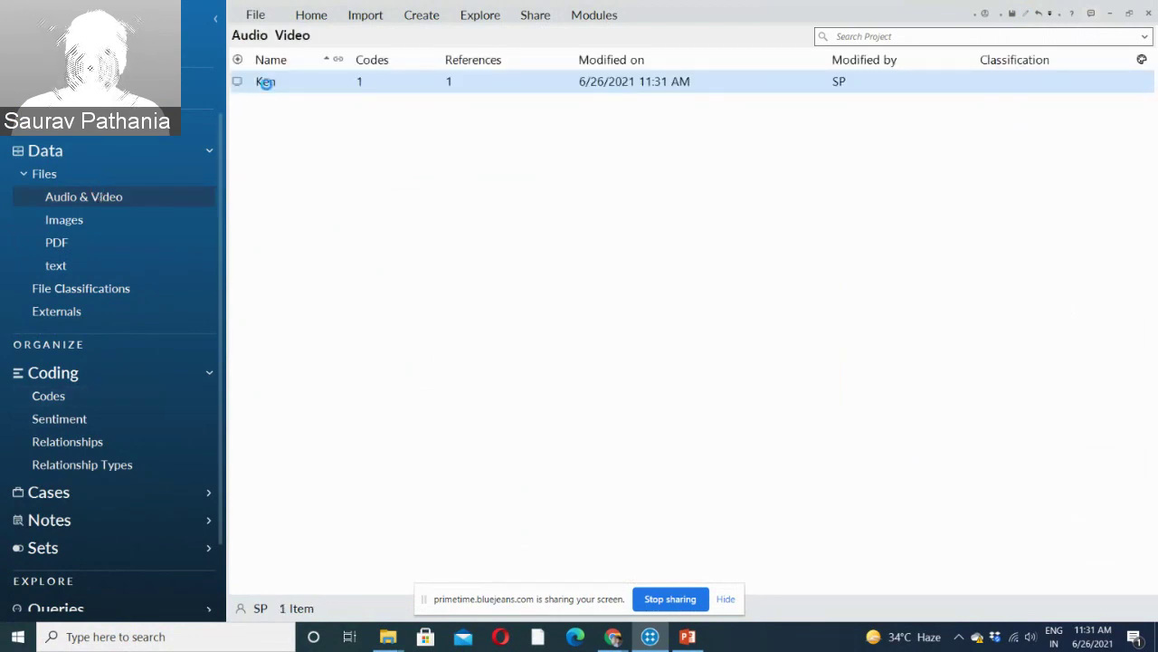
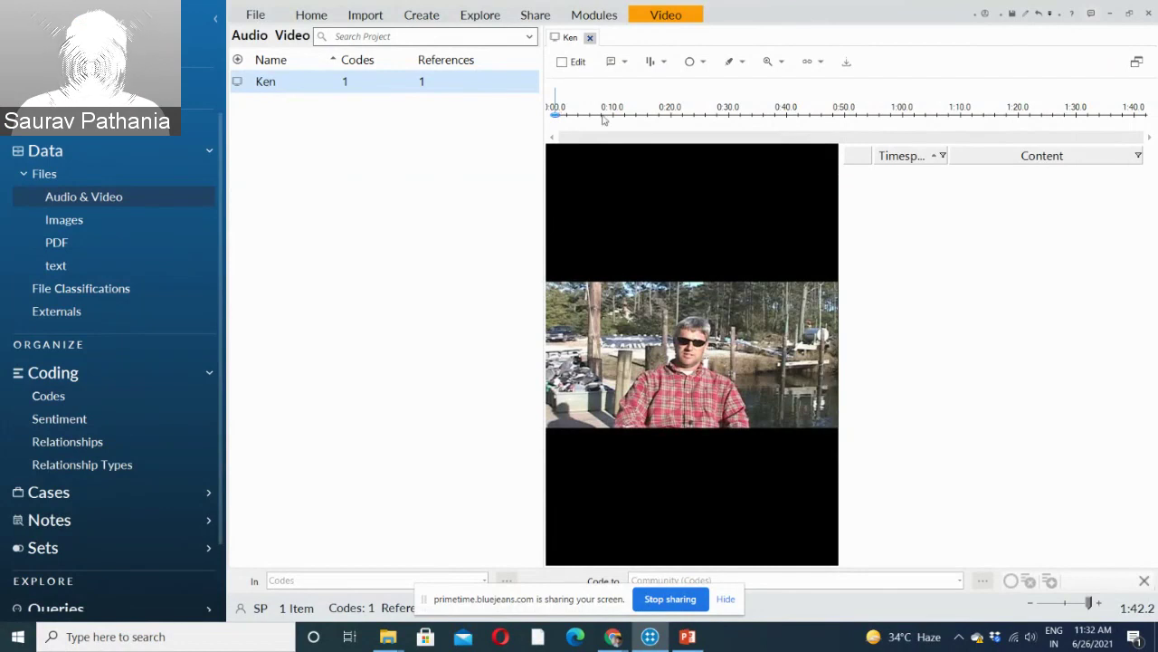
{"action": "left_click", "coordinate": [562, 63]}
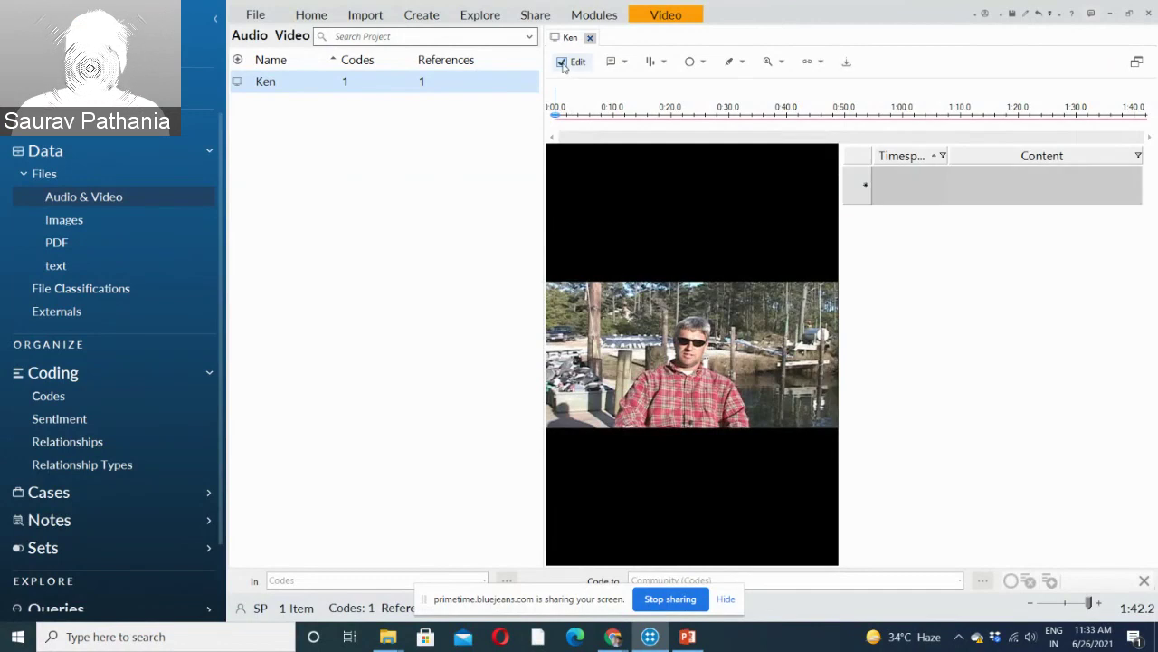
{"action": "left_click", "coordinate": [562, 64]}
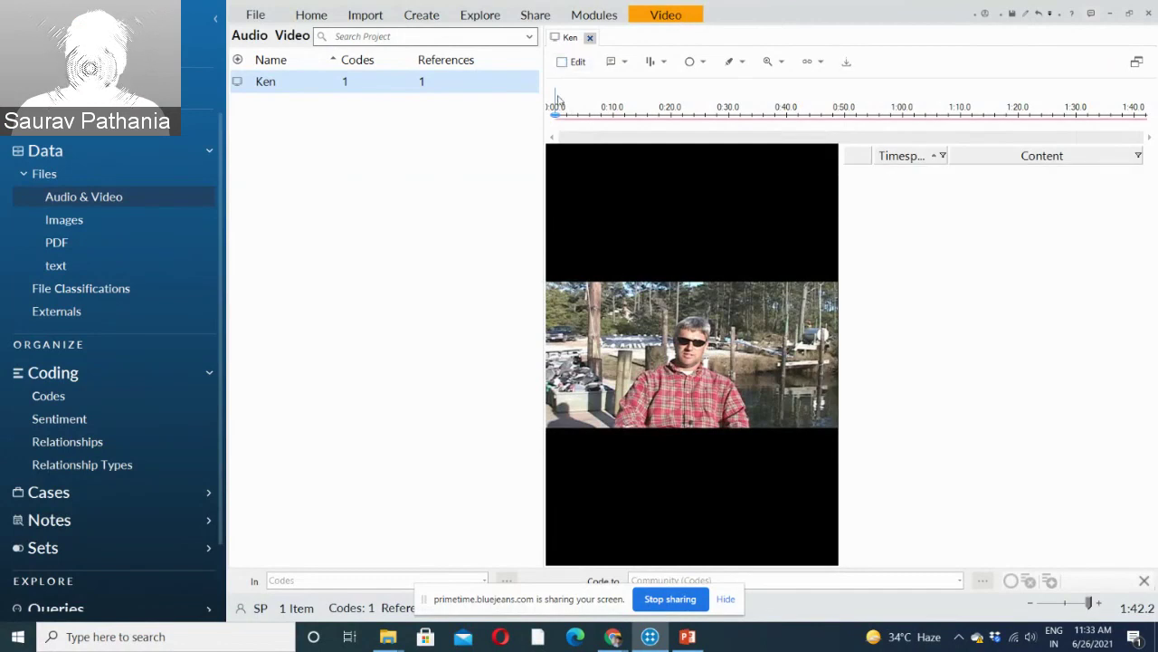
{"action": "left_click", "coordinate": [562, 62]}
{"action": "left_click", "coordinate": [670, 18]}
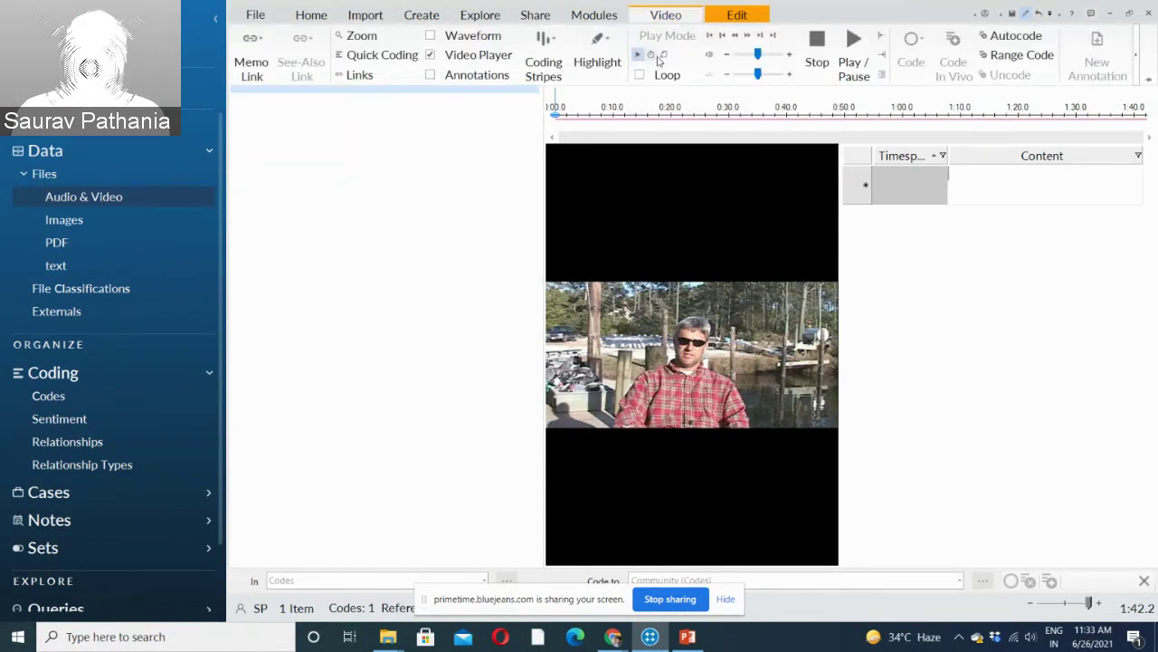
{"action": "left_click", "coordinate": [665, 56]}
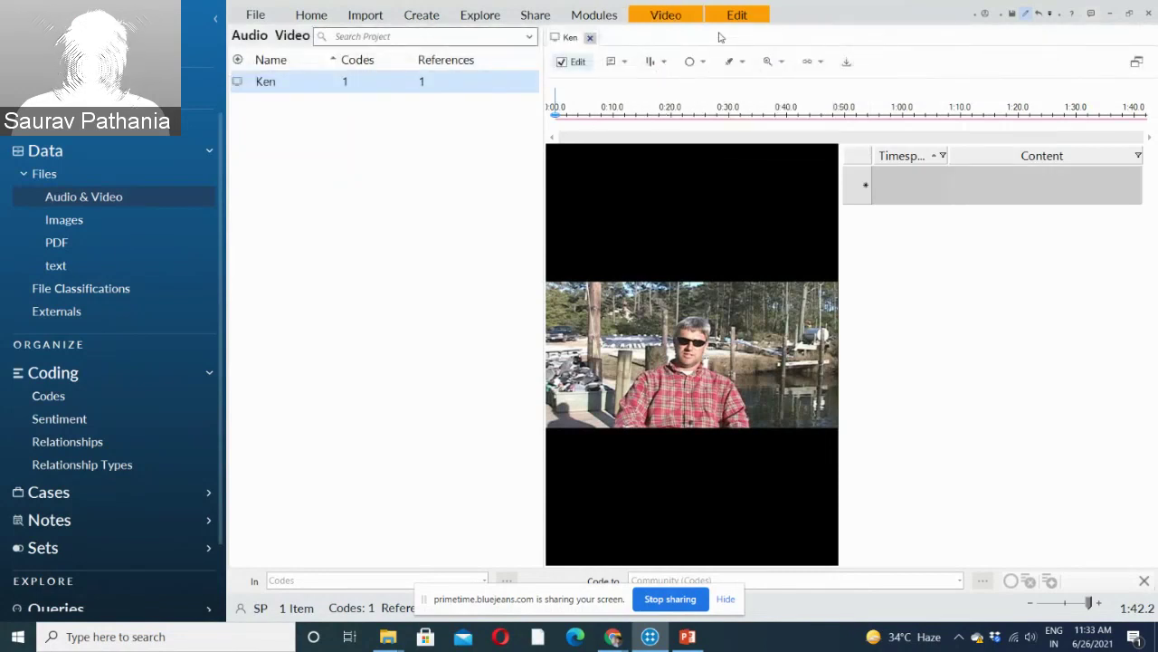
Play the video from 0:00 and stop at about 0:11.8 to create the first transcript row's timespan.
{"action": "left_click", "coordinate": [680, 20]}
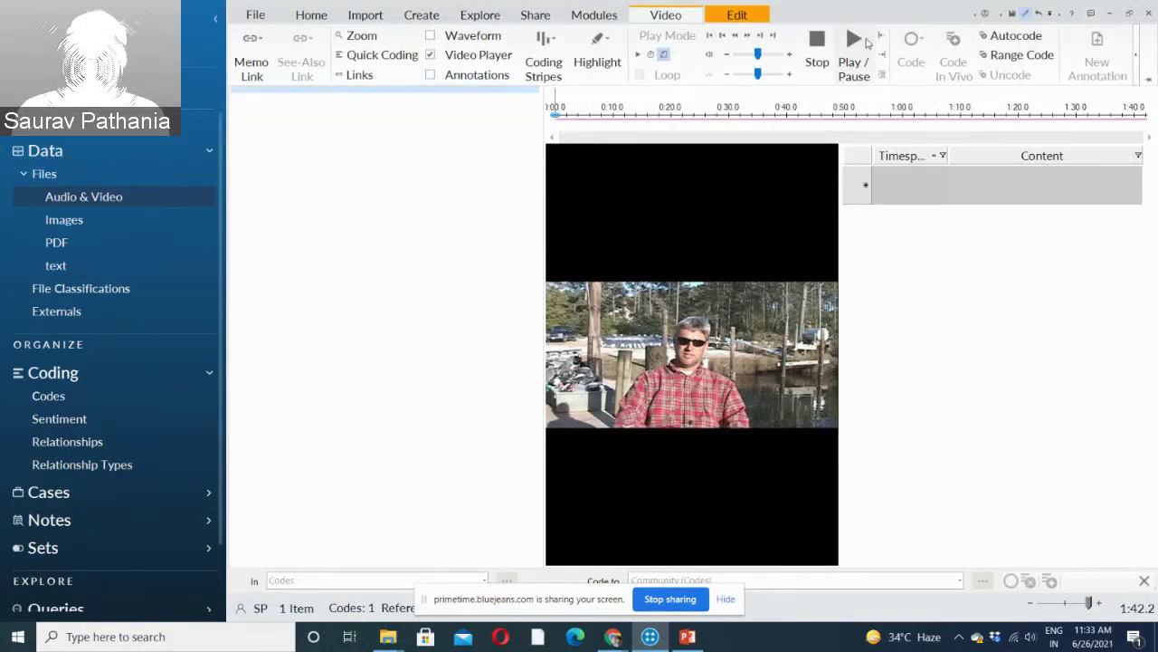
{"action": "left_click", "coordinate": [861, 45]}
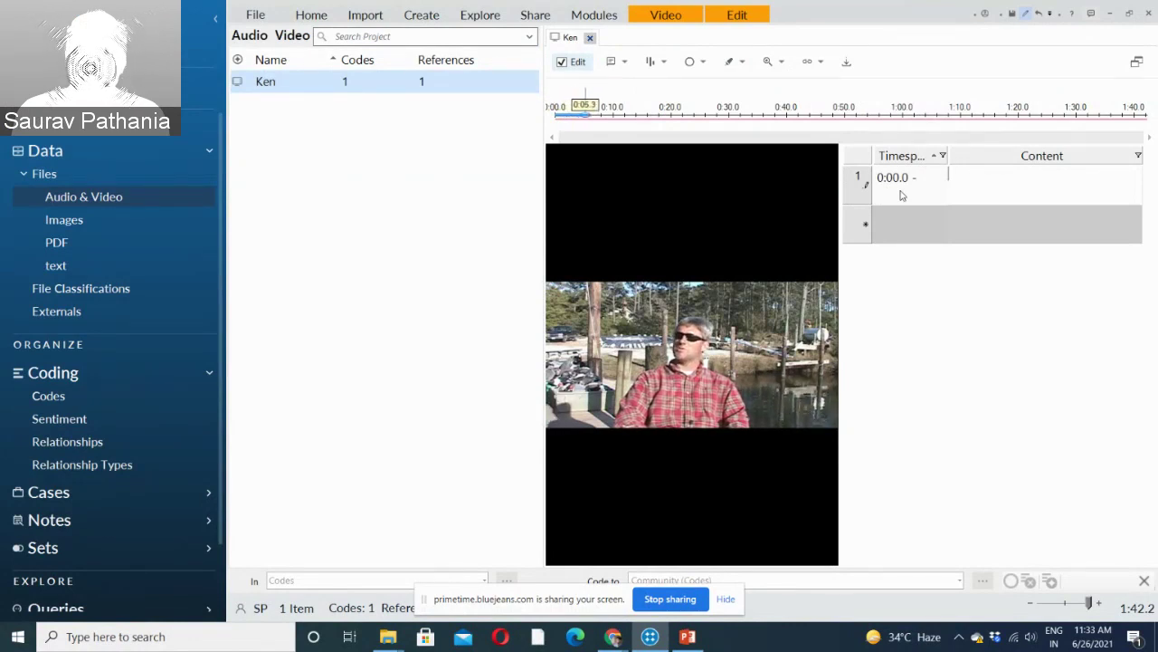
{"action": "left_click", "coordinate": [661, 17]}
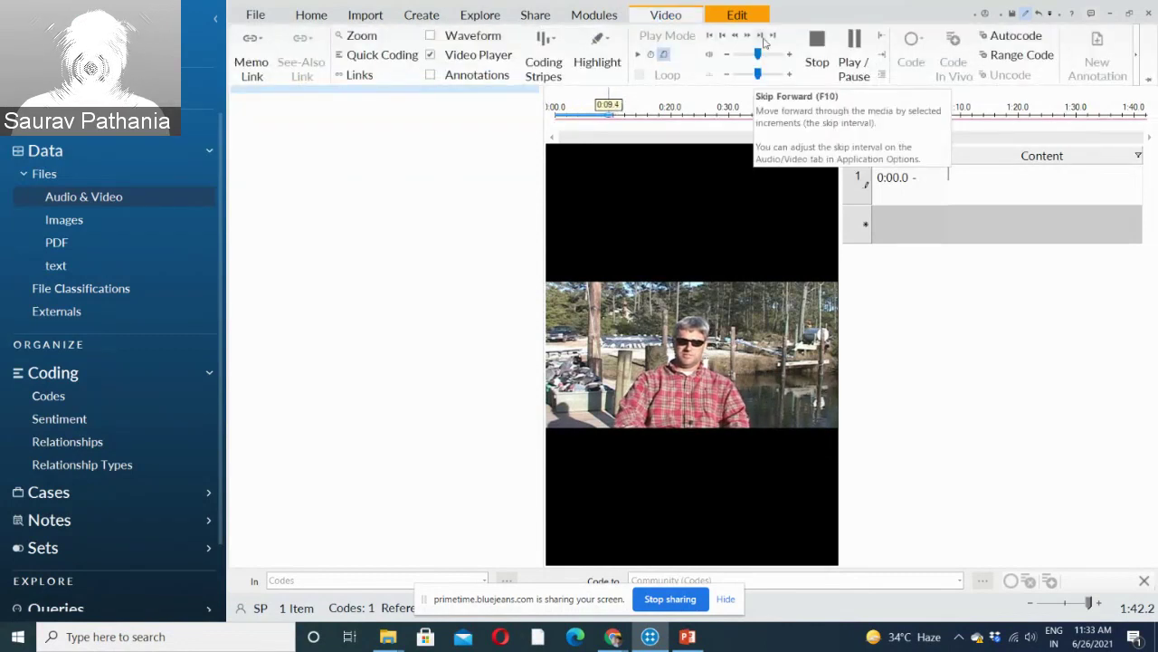
{"action": "left_click", "coordinate": [818, 50]}
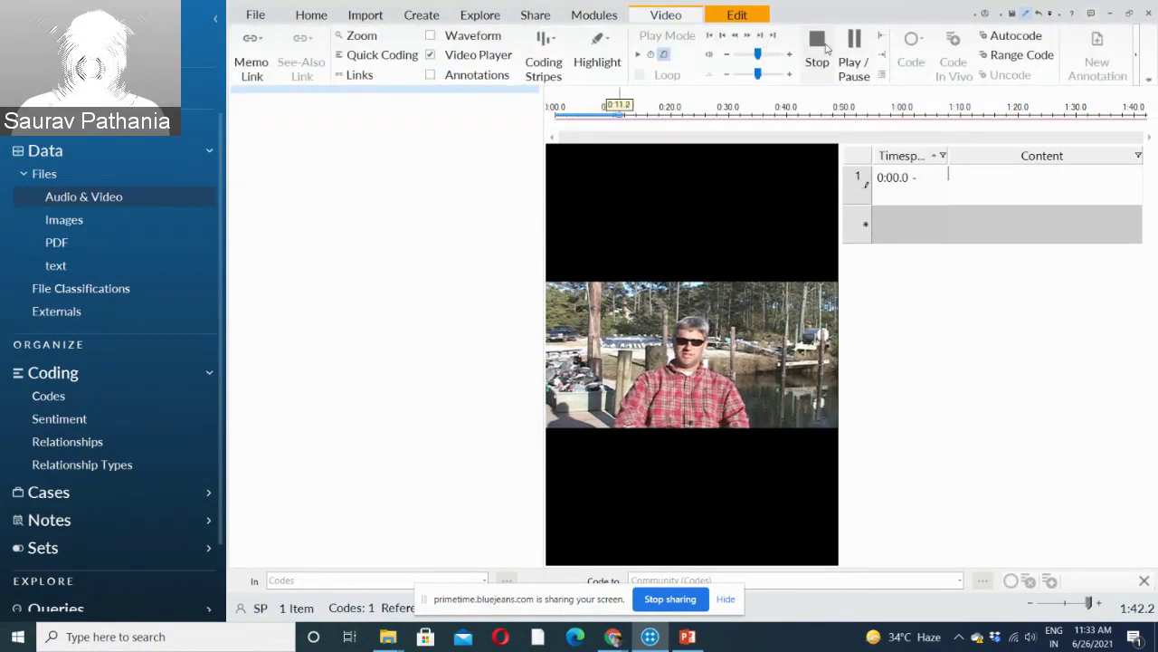
Fill the first transcript row's content with the interviewee's name followed by "is very diasppointed ...".
{"action": "left_click", "coordinate": [957, 189]}
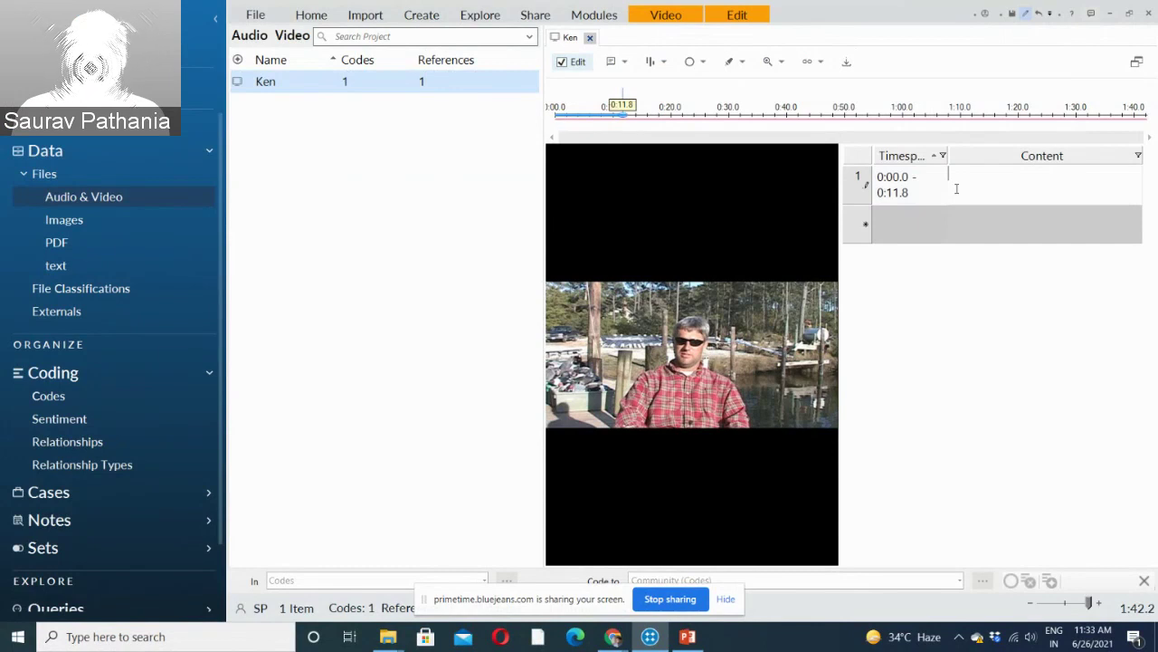
{"action": "type", "text": "kne"}
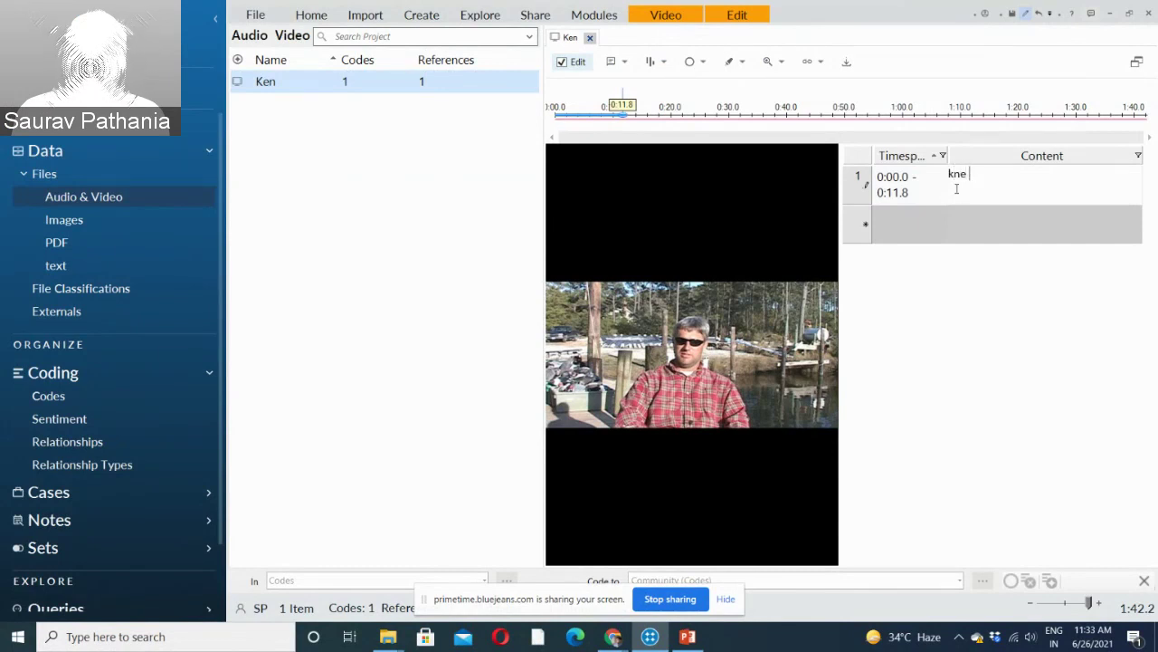
{"action": "type", "text": " is ver"}
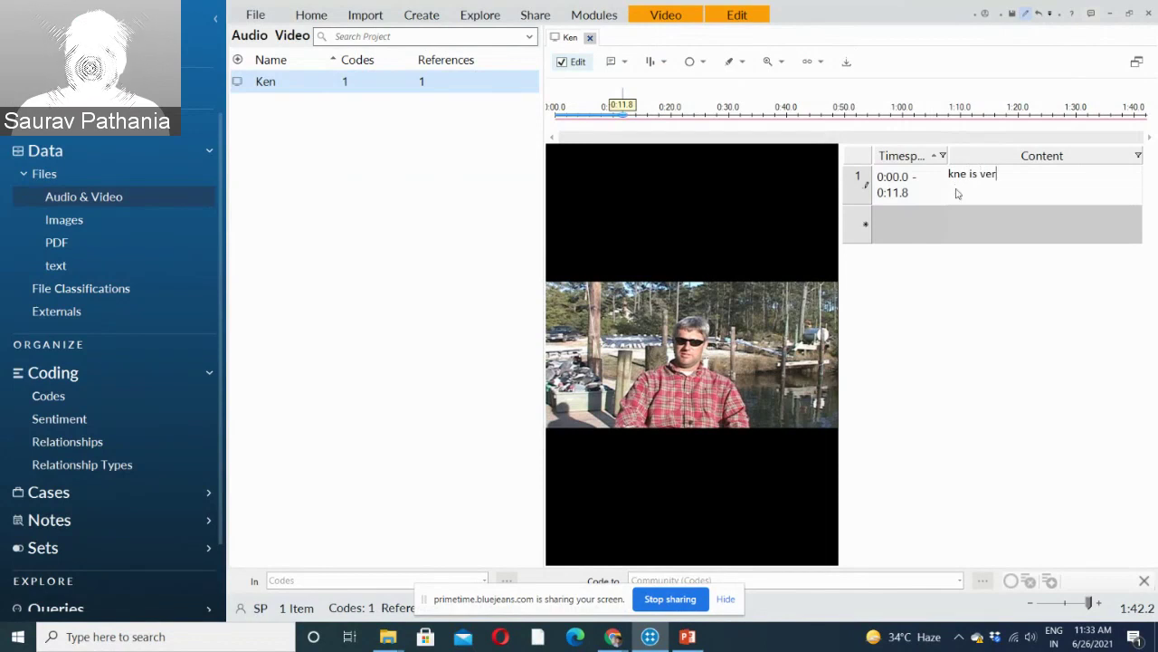
{"action": "type", "text": "y dia"}
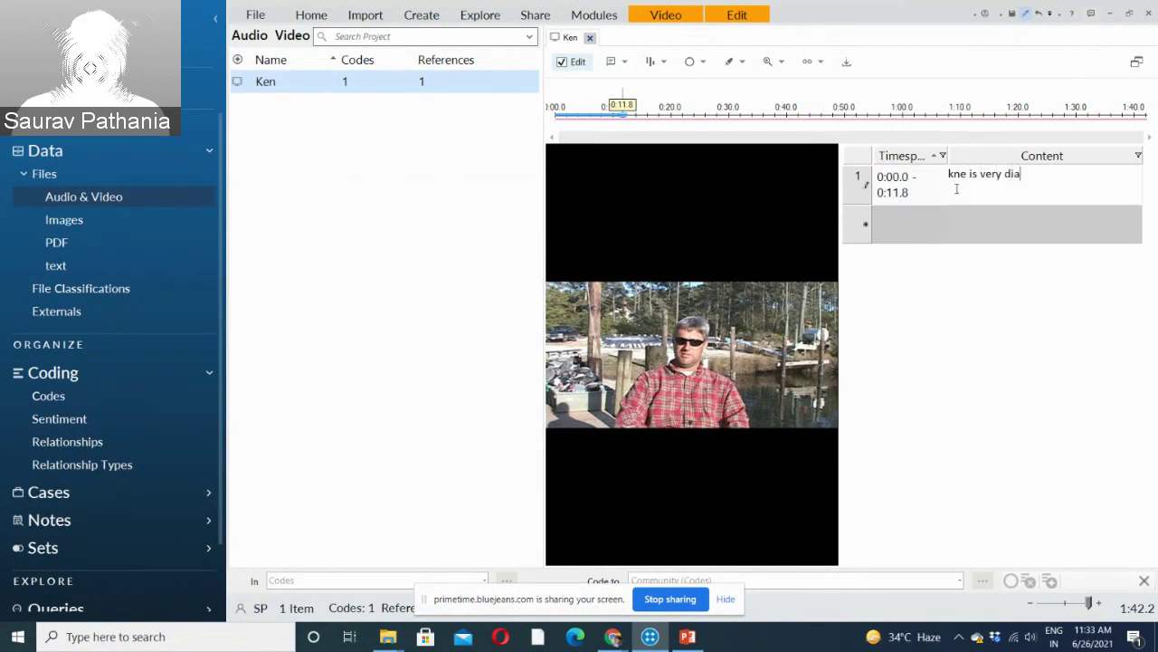
{"action": "type", "text": "sppointed"}
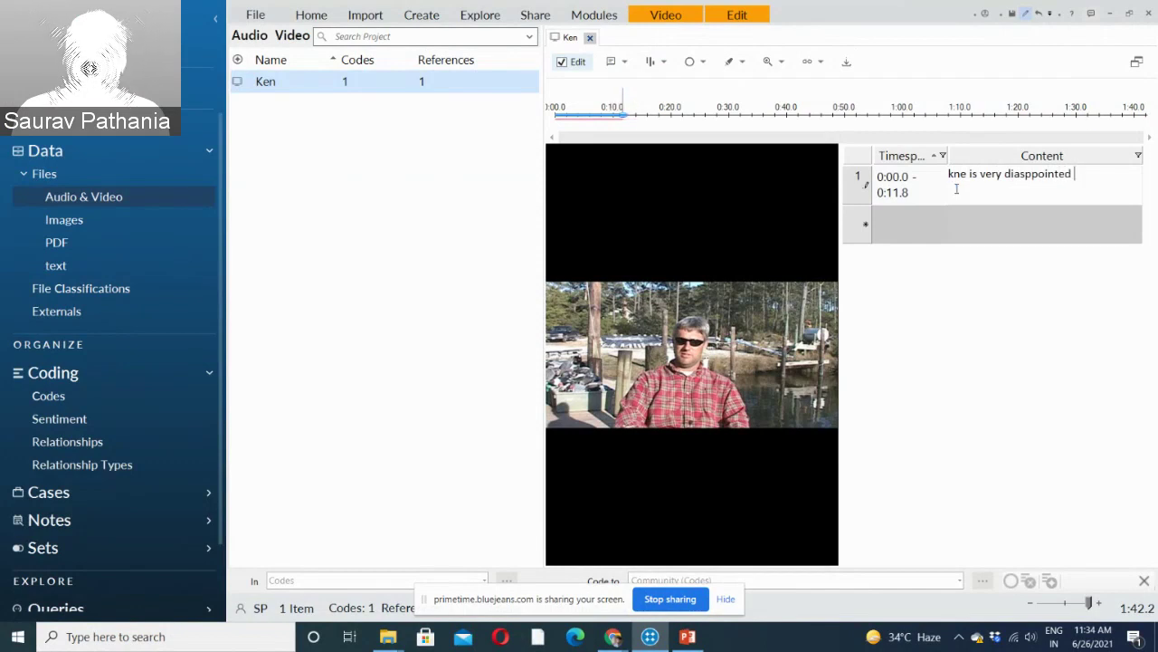
{"action": "key", "text": "Return"}
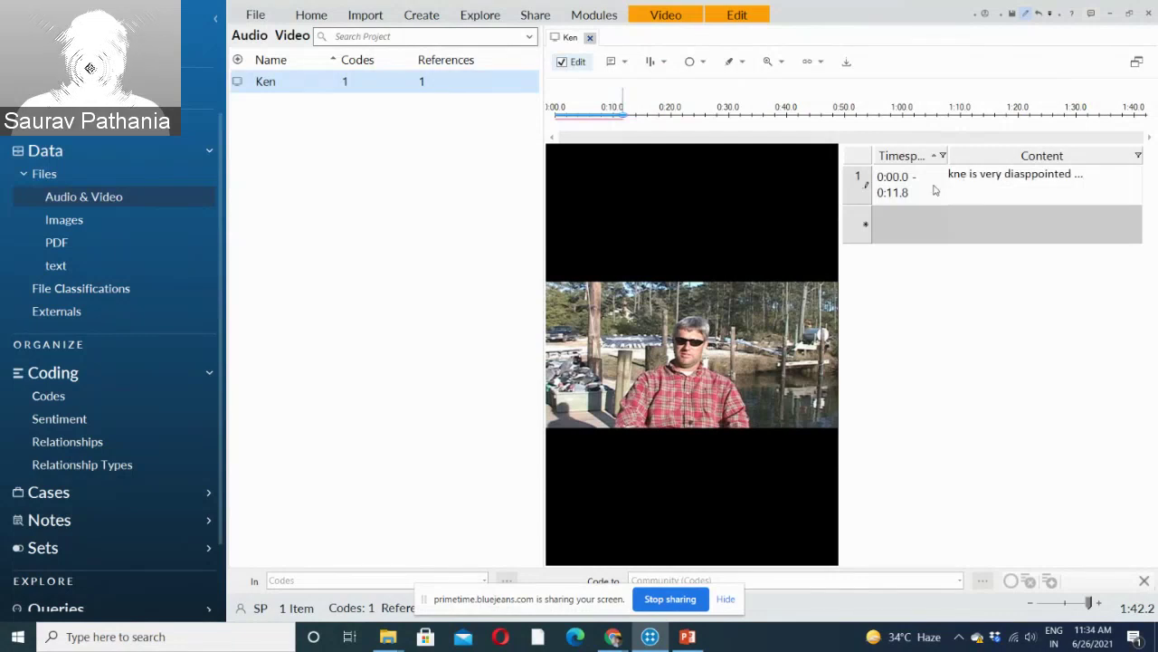
Add a second transcript row by playing the video from 0:12.0 and stopping at about 0:23.4.
{"action": "left_click", "coordinate": [672, 13]}
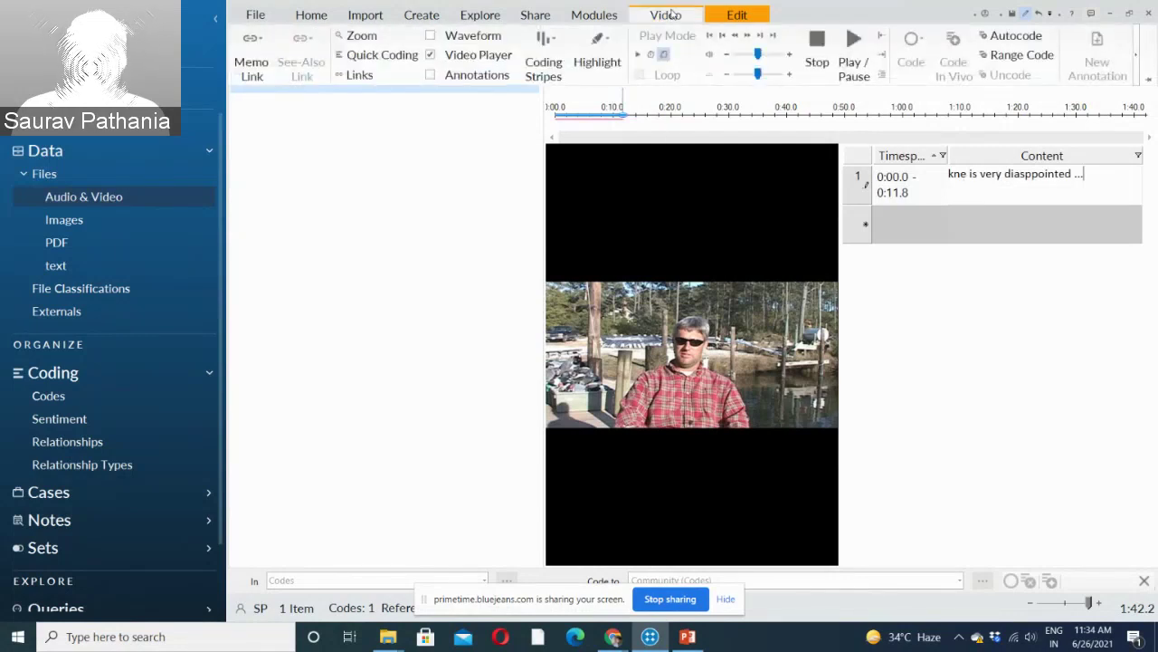
{"action": "left_click", "coordinate": [851, 50]}
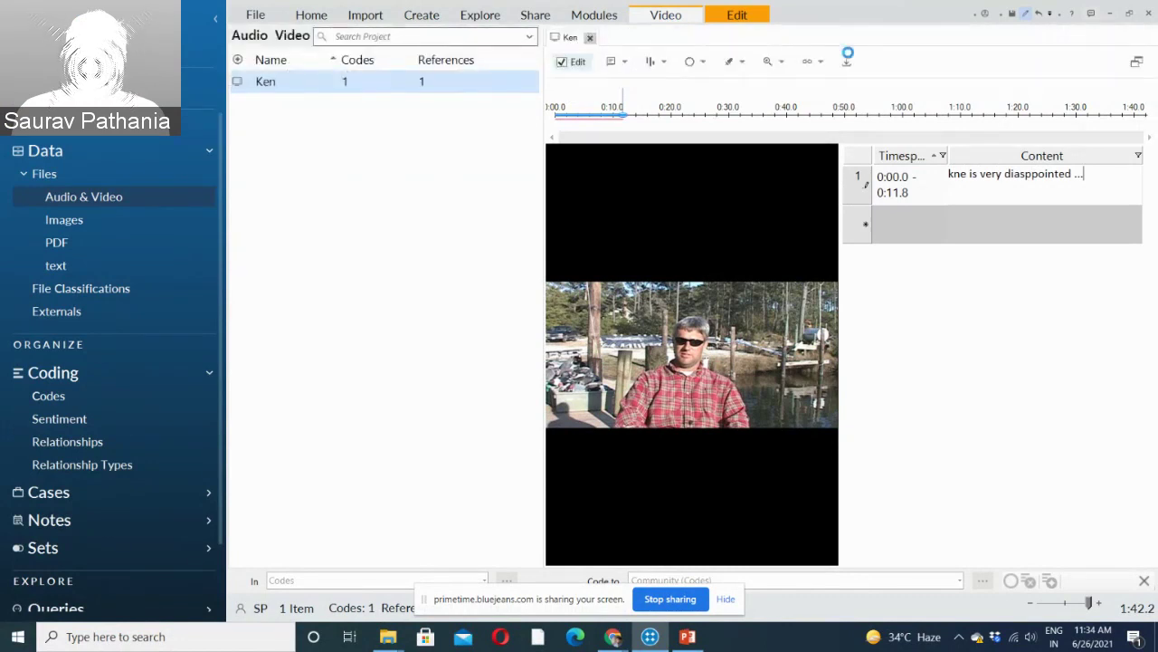
{"action": "left_click", "coordinate": [900, 226]}
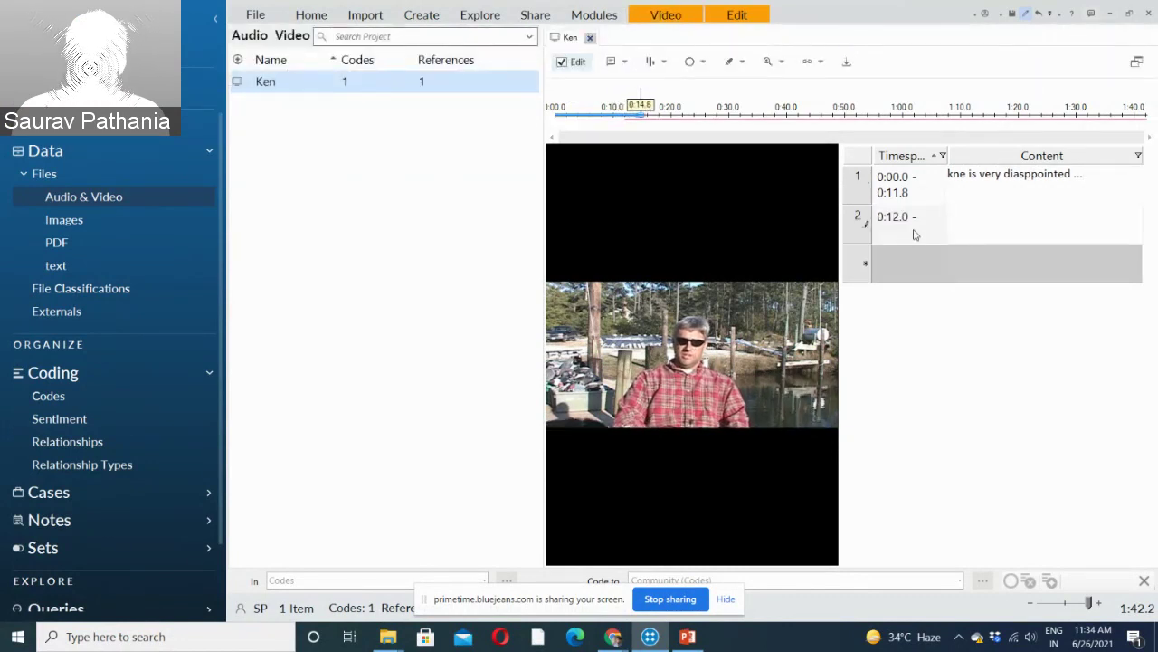
{"action": "left_click", "coordinate": [669, 16]}
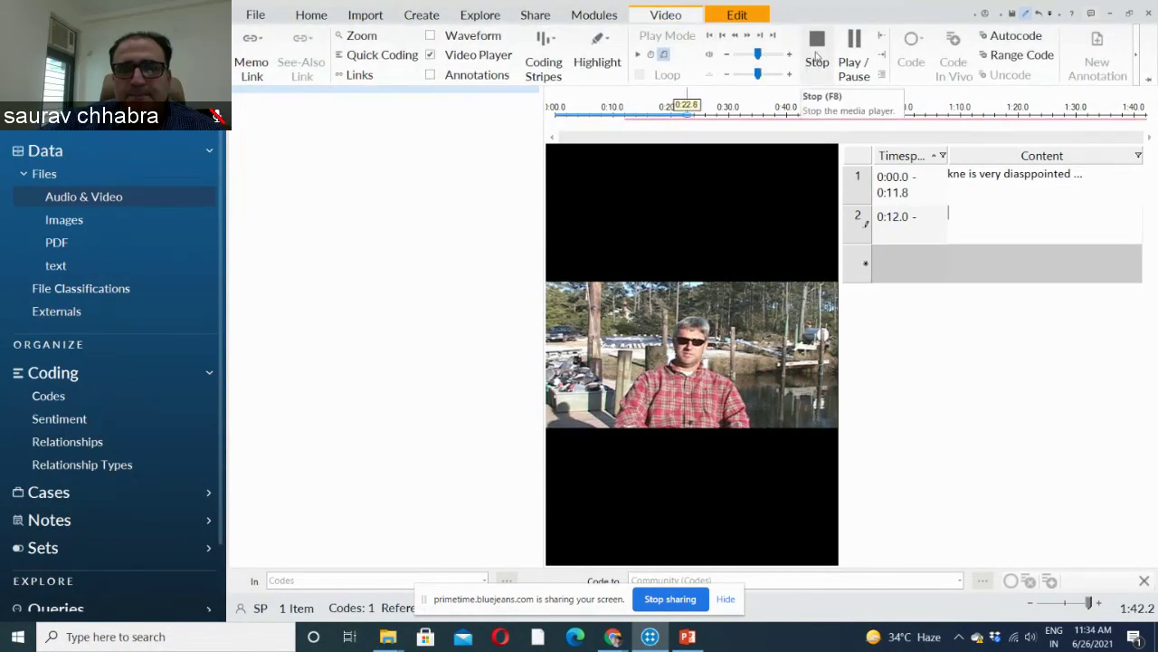
{"action": "left_click", "coordinate": [817, 49]}
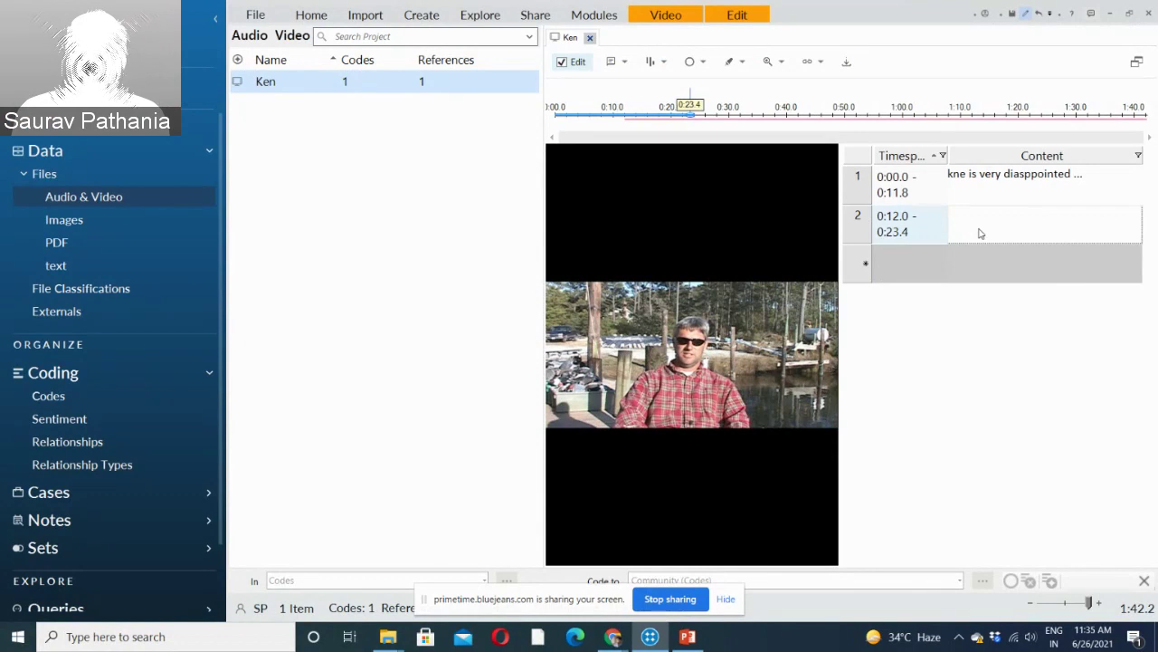
Try to transcribe the interview video automatically with English as the language, and close the Transcription dialog.
{"action": "right_click", "coordinate": [279, 86]}
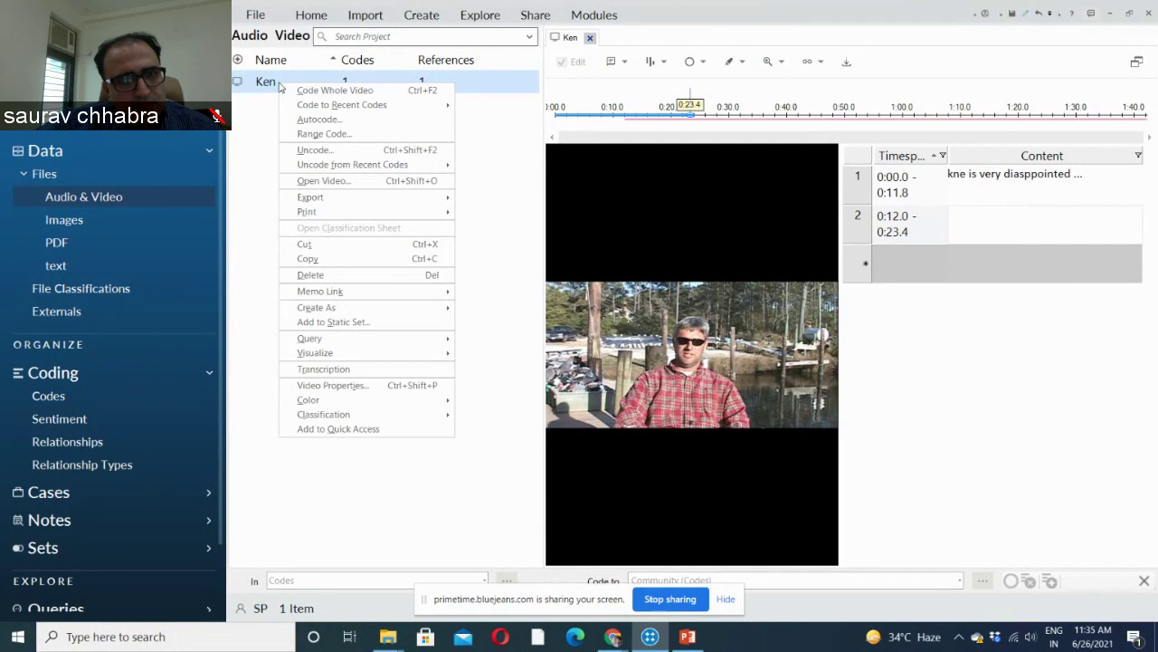
{"action": "left_click", "coordinate": [323, 369]}
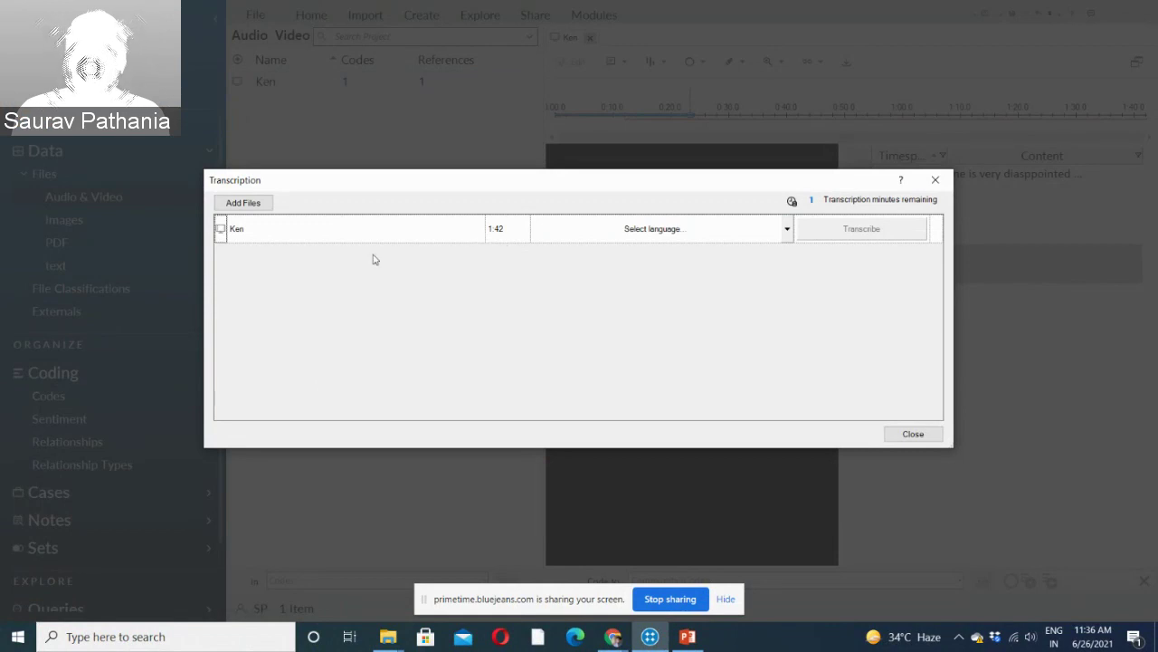
{"action": "left_click", "coordinate": [787, 232]}
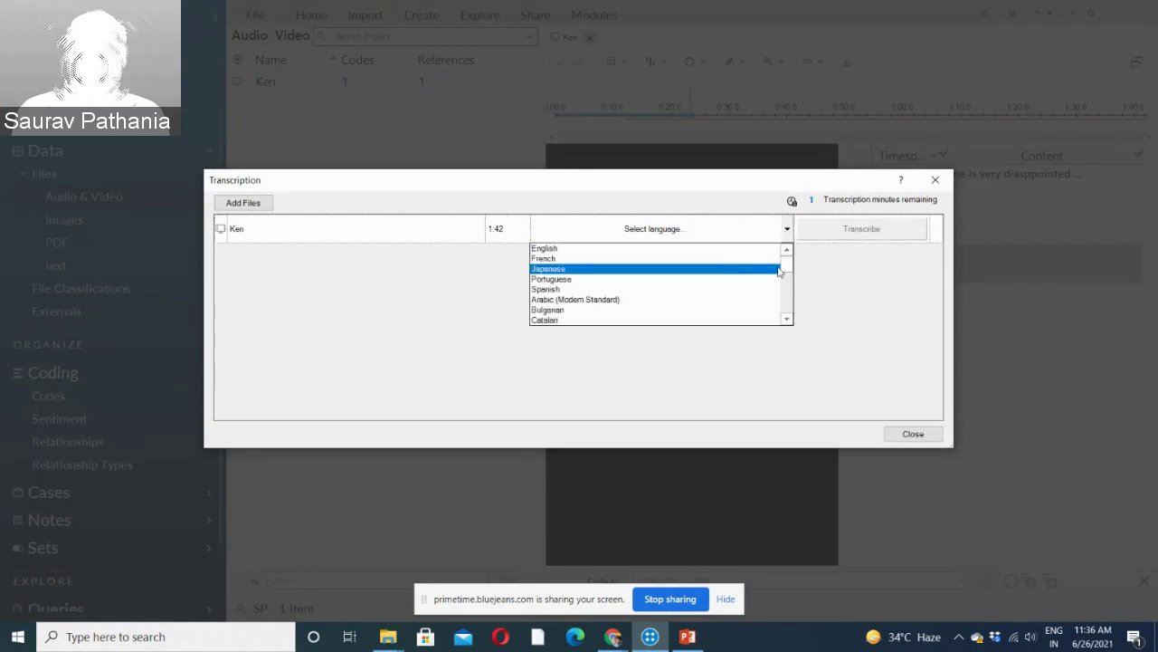
{"action": "scroll", "coordinate": [786, 273], "scroll_direction": "down", "scroll_amount": 1}
{"action": "scroll", "coordinate": [787, 276], "scroll_direction": "down", "scroll_amount": 3}
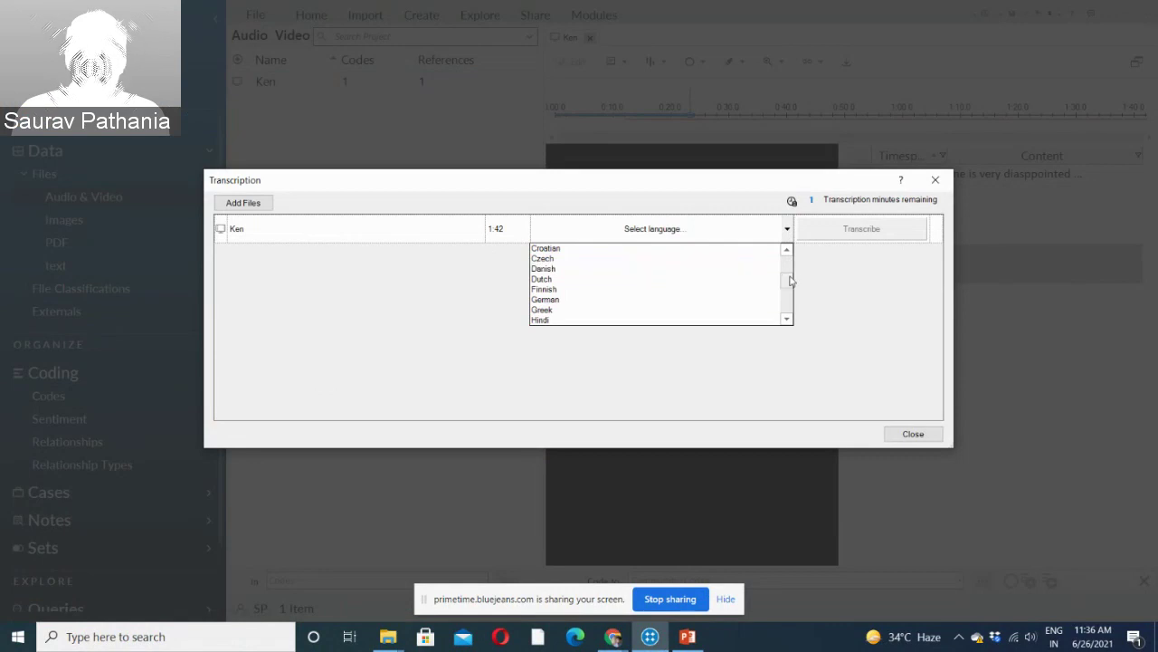
{"action": "left_click_drag", "start_coordinate": [789, 281], "coordinate": [788, 255]}
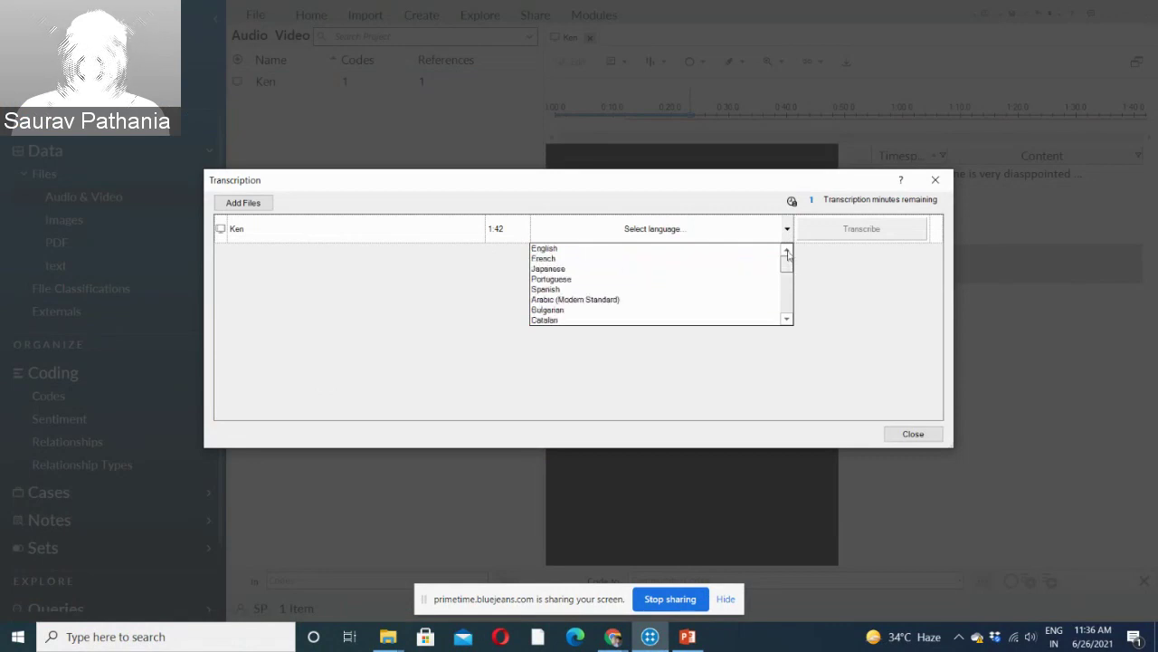
{"action": "left_click", "coordinate": [699, 249]}
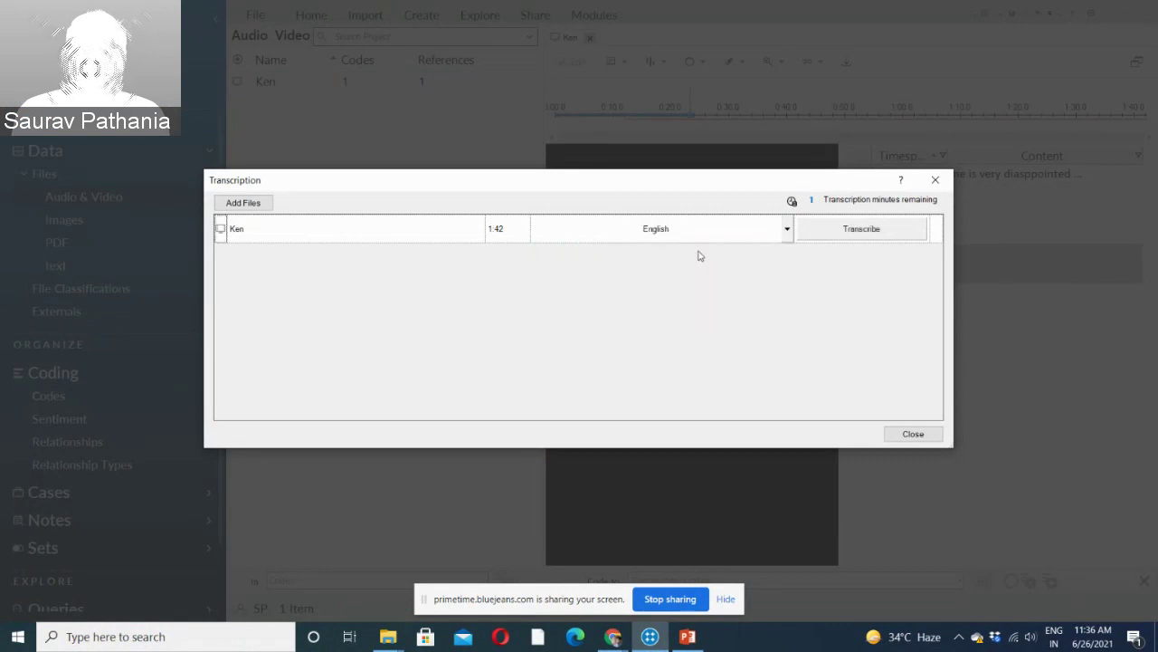
{"action": "left_click", "coordinate": [896, 236]}
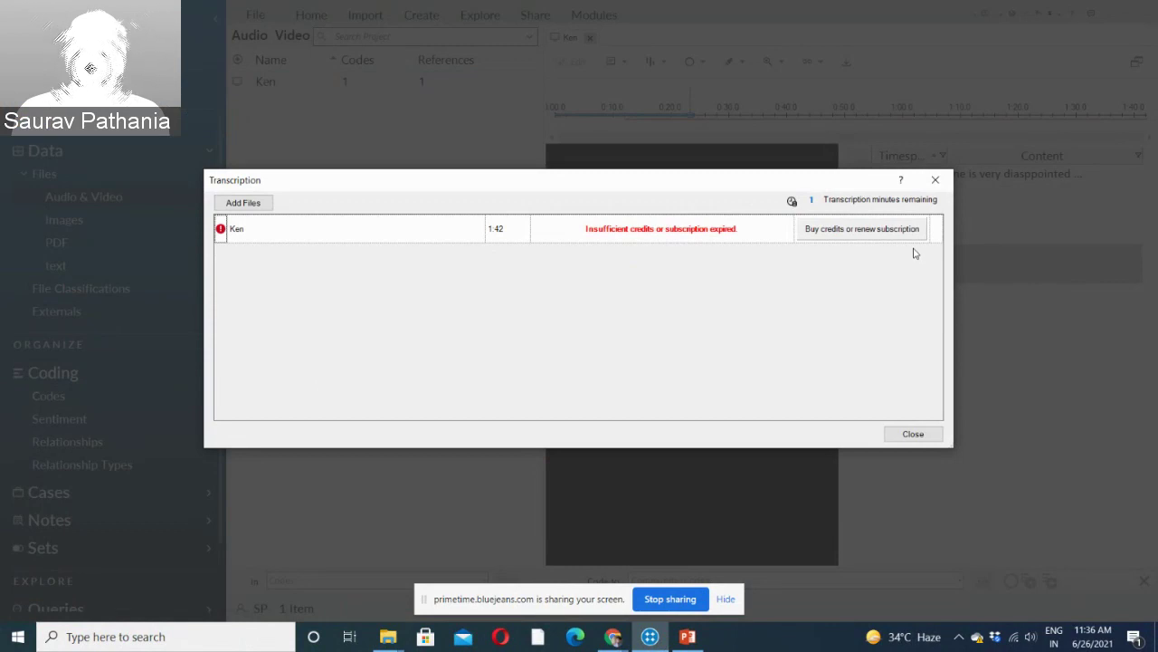
{"action": "left_click", "coordinate": [936, 180]}
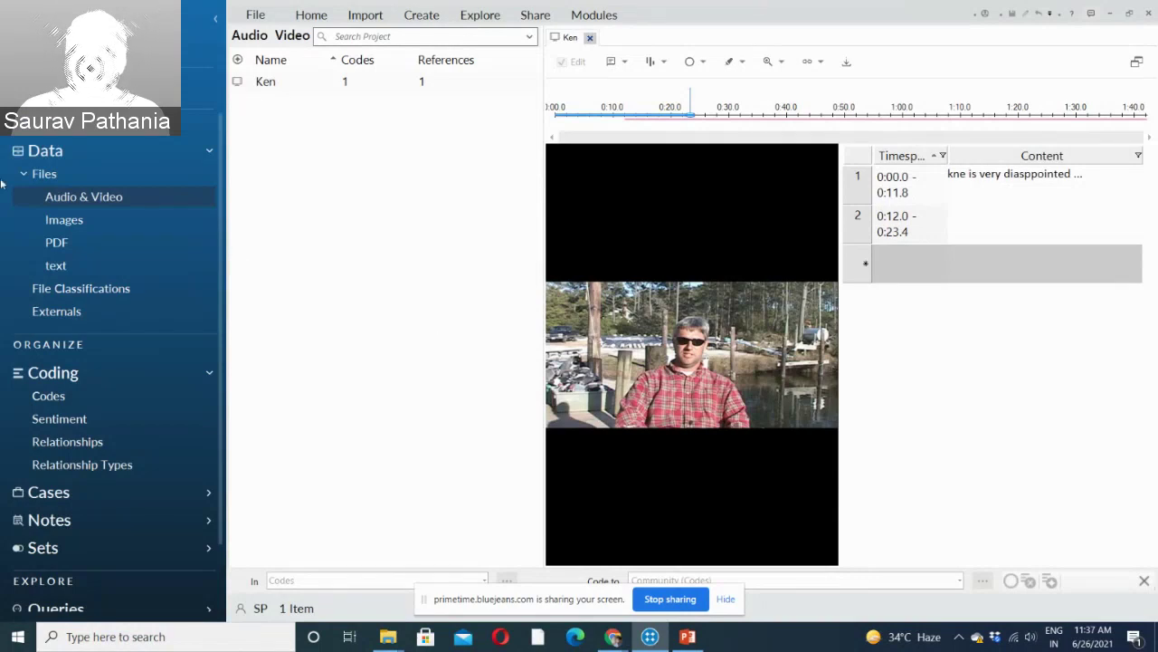
Select all the files in the text folder and start autocoding them with the Identify themes method.
{"action": "left_click", "coordinate": [60, 265]}
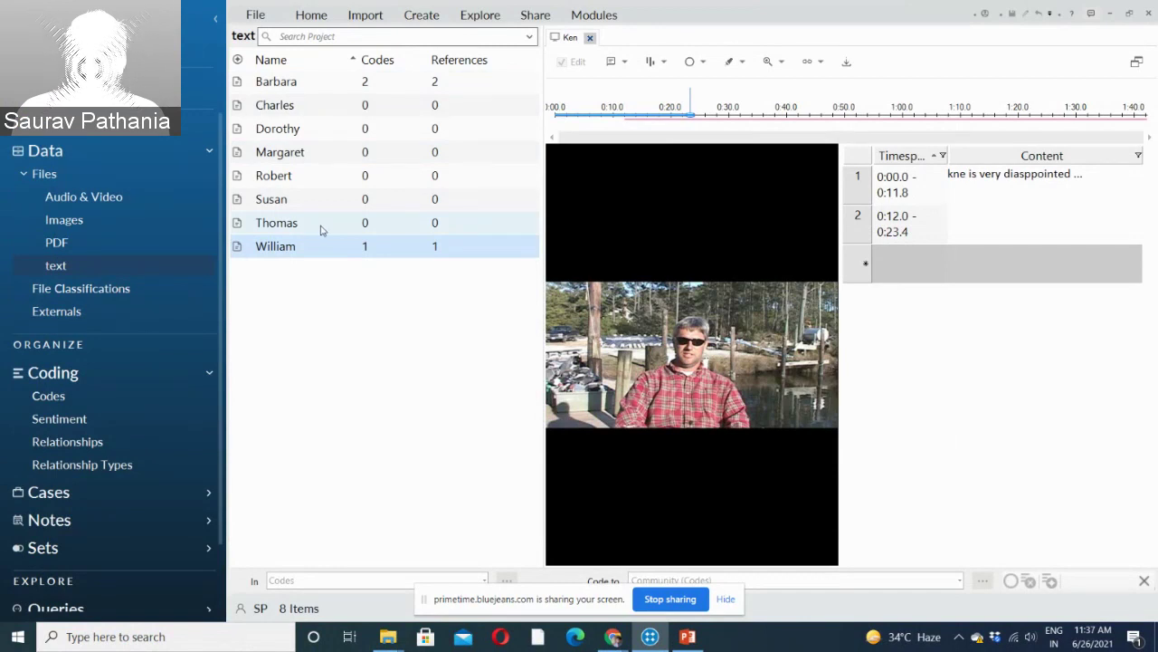
{"action": "key", "text": "ctrl+a"}
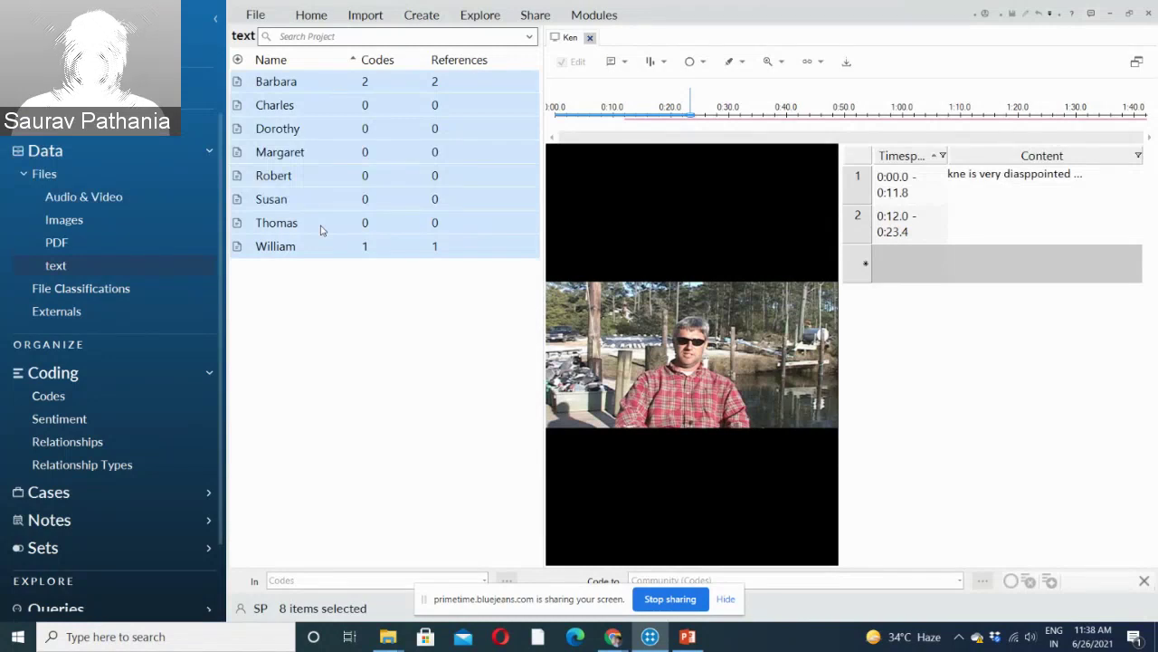
{"action": "right_click", "coordinate": [309, 205]}
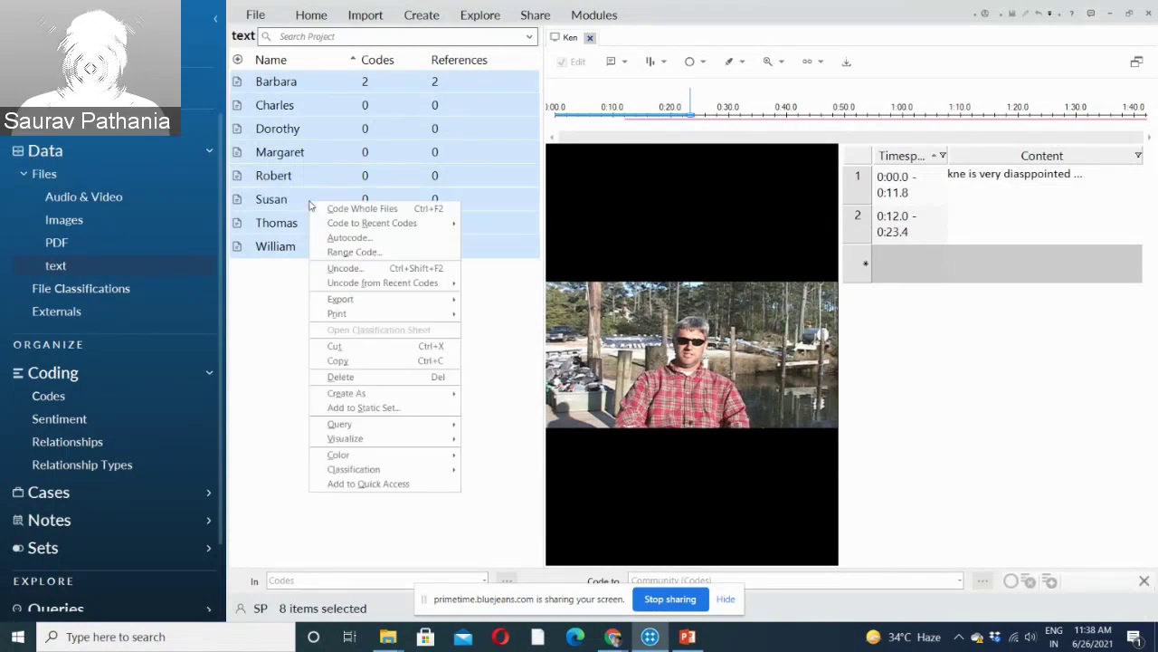
{"action": "left_click", "coordinate": [348, 242]}
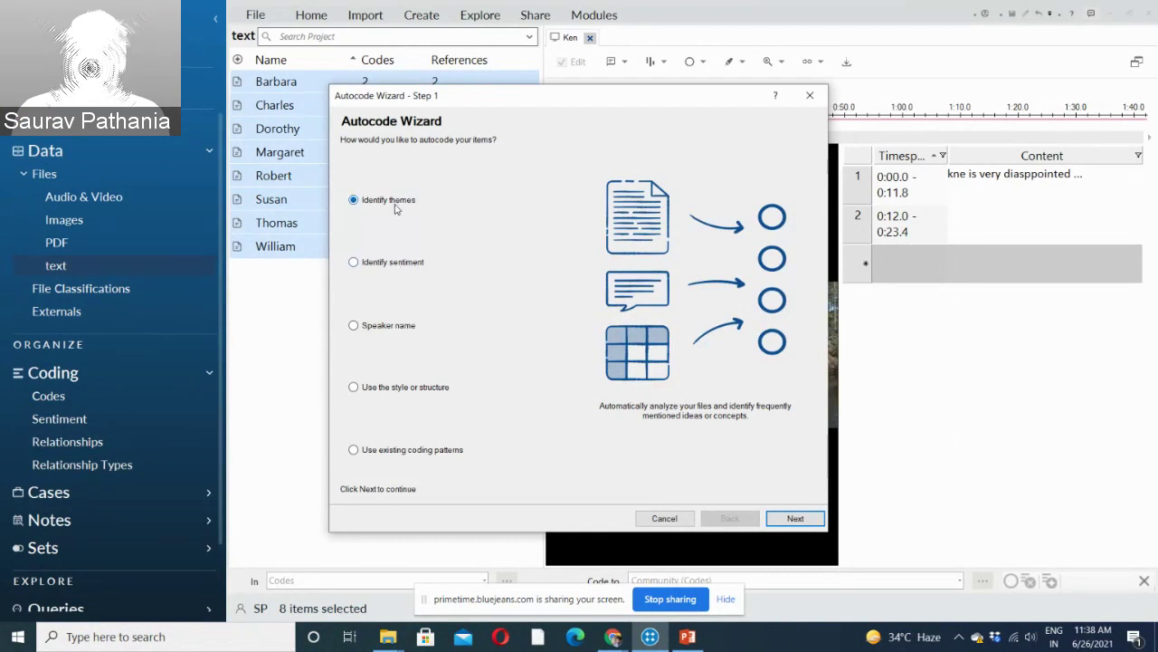
{"action": "left_click", "coordinate": [792, 519]}
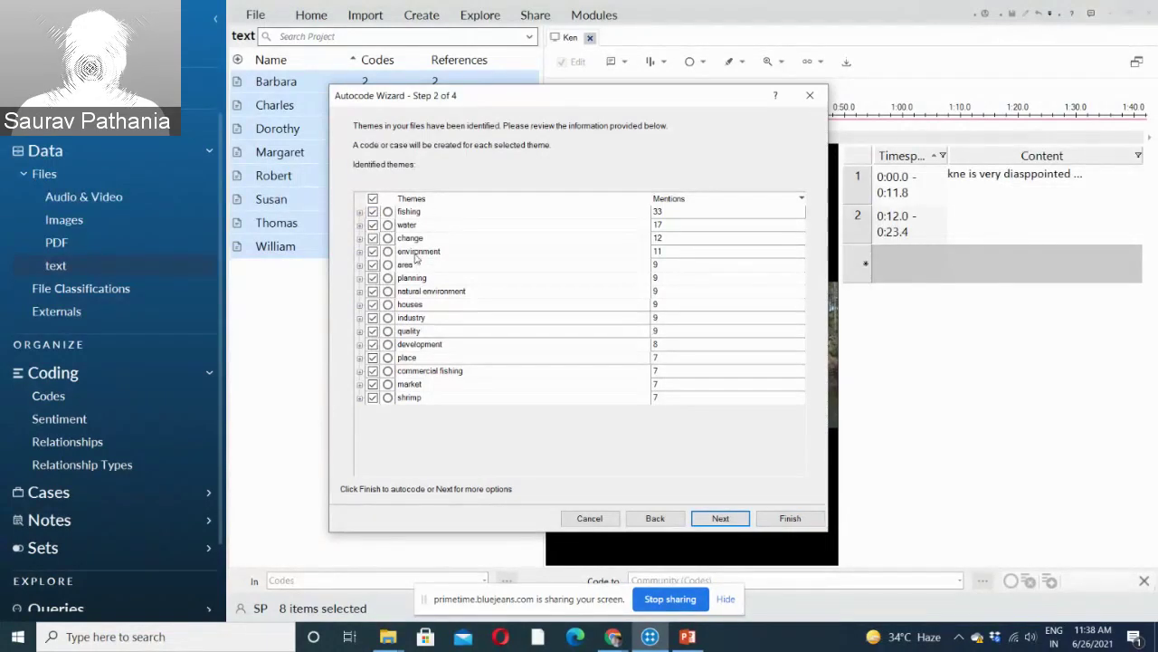
Review the subthemes under the fishing theme in the identified themes list and collapse it again.
{"action": "left_click", "coordinate": [359, 211]}
{"action": "left_click", "coordinate": [360, 212]}
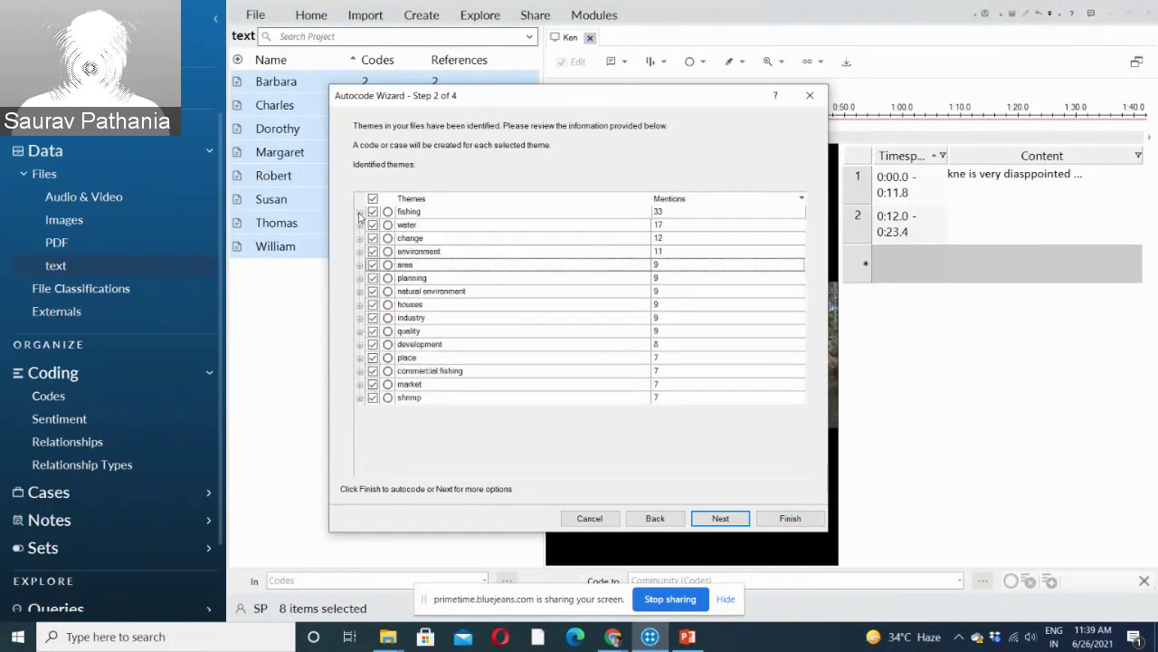
{"action": "left_click", "coordinate": [359, 212]}
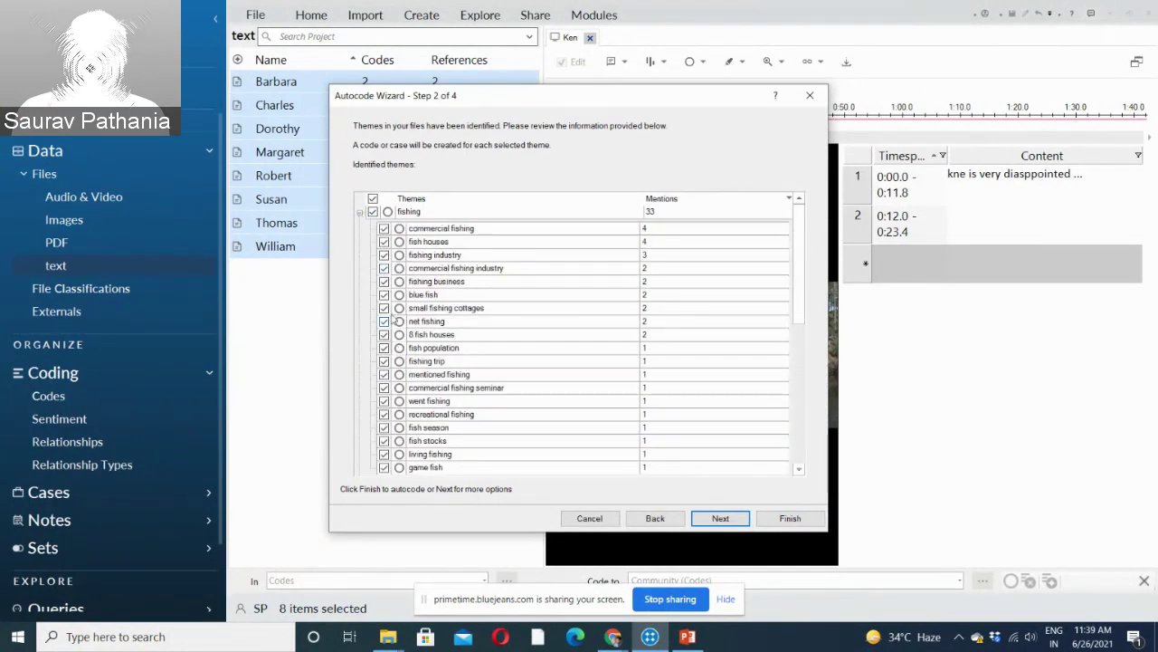
{"action": "left_click", "coordinate": [359, 211]}
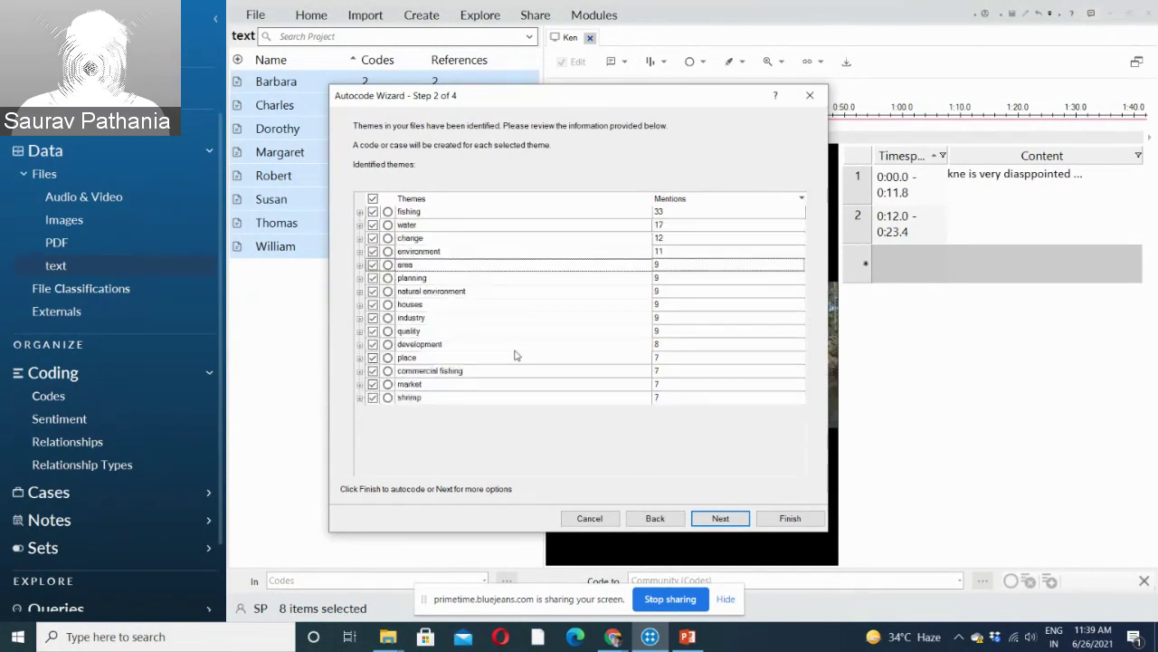
Finish autocoding all identified themes with text coded by sentences and the results stored in the Autocoded Themes folder under Codes.
{"action": "left_click", "coordinate": [722, 519]}
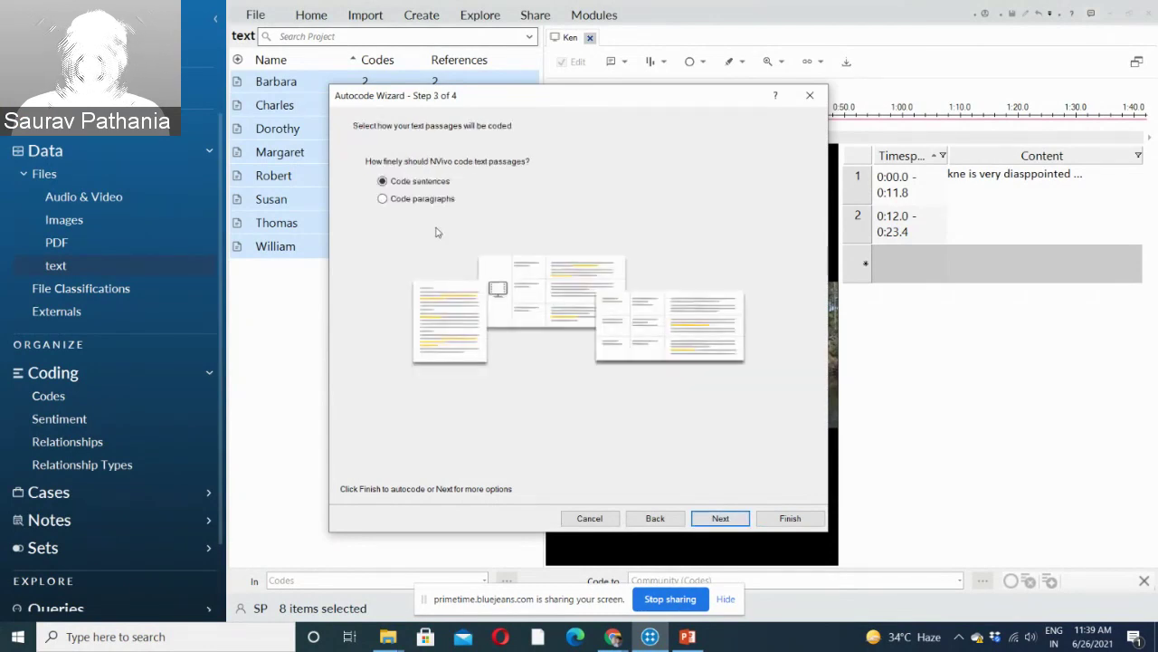
{"action": "left_click", "coordinate": [382, 200]}
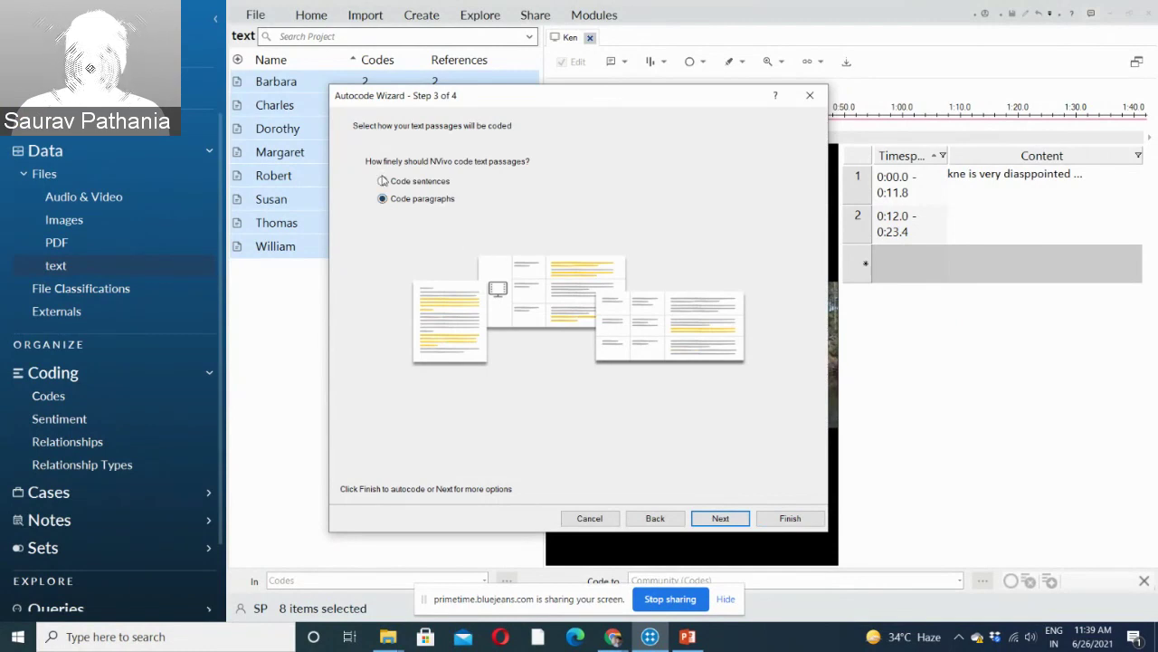
{"action": "left_click", "coordinate": [382, 181]}
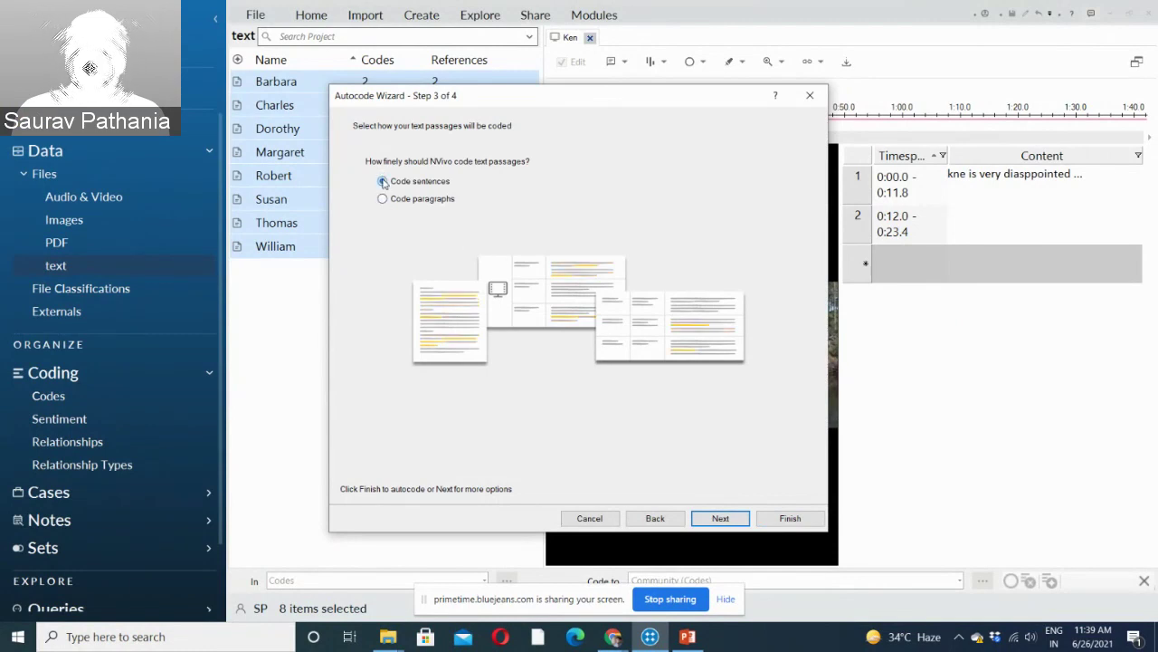
{"action": "left_click", "coordinate": [720, 519]}
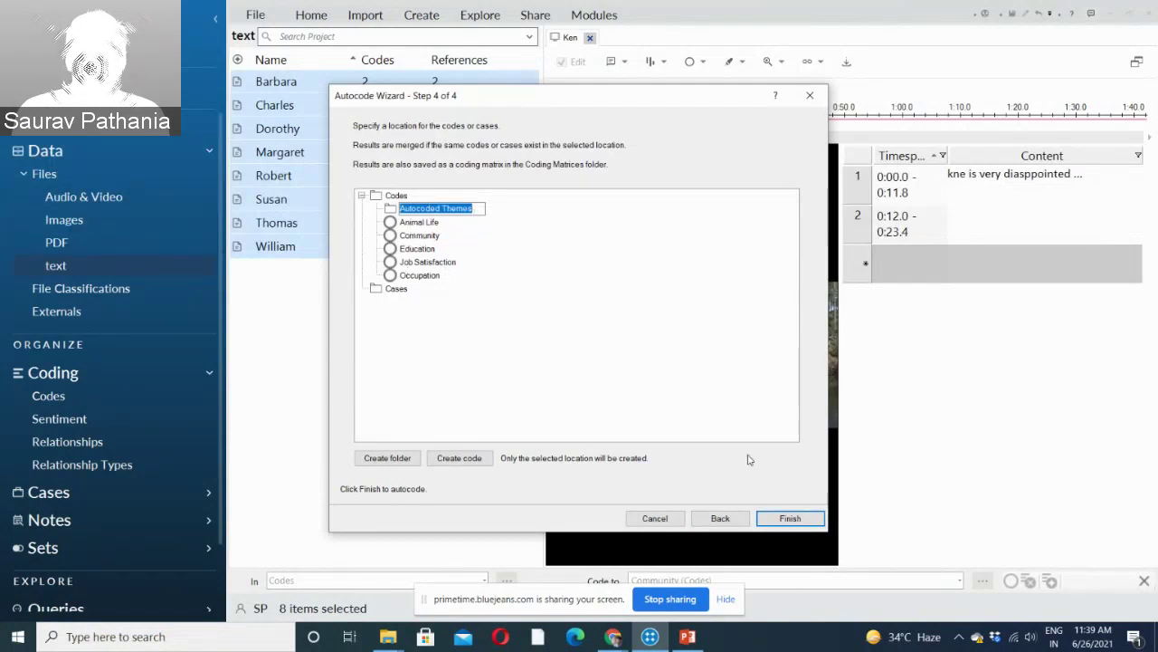
{"action": "left_click", "coordinate": [761, 518]}
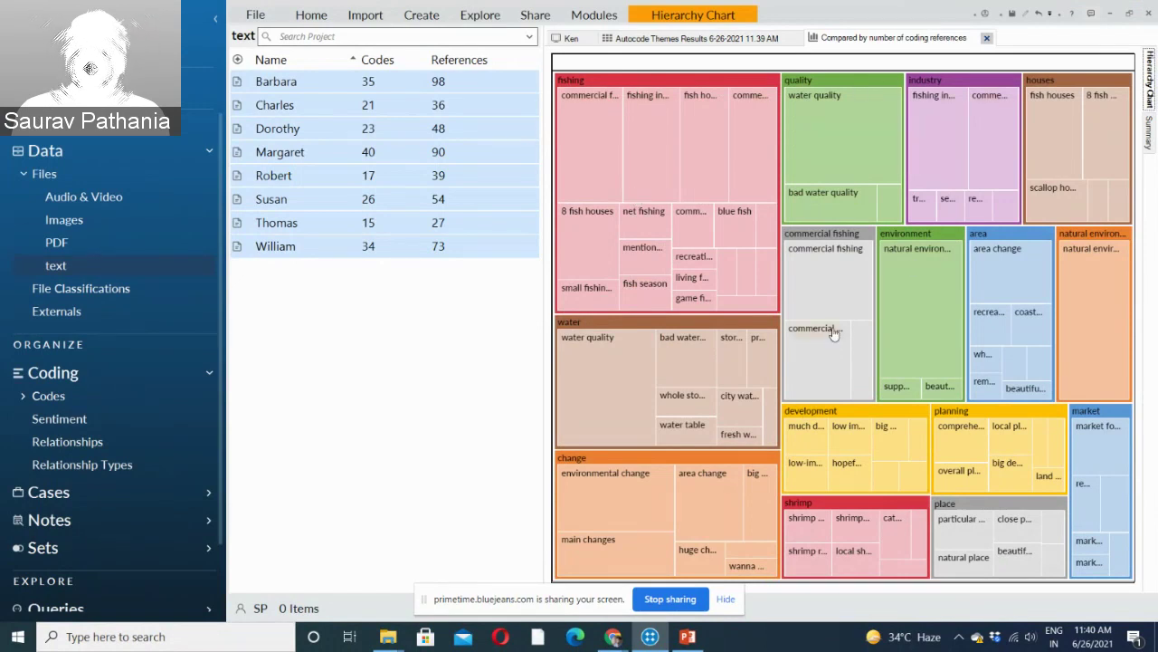
Examine the hierarchy chart by drilling into the fishing and water themes and returning to the full chart.
{"action": "mouse_move", "coordinate": [844, 360]}
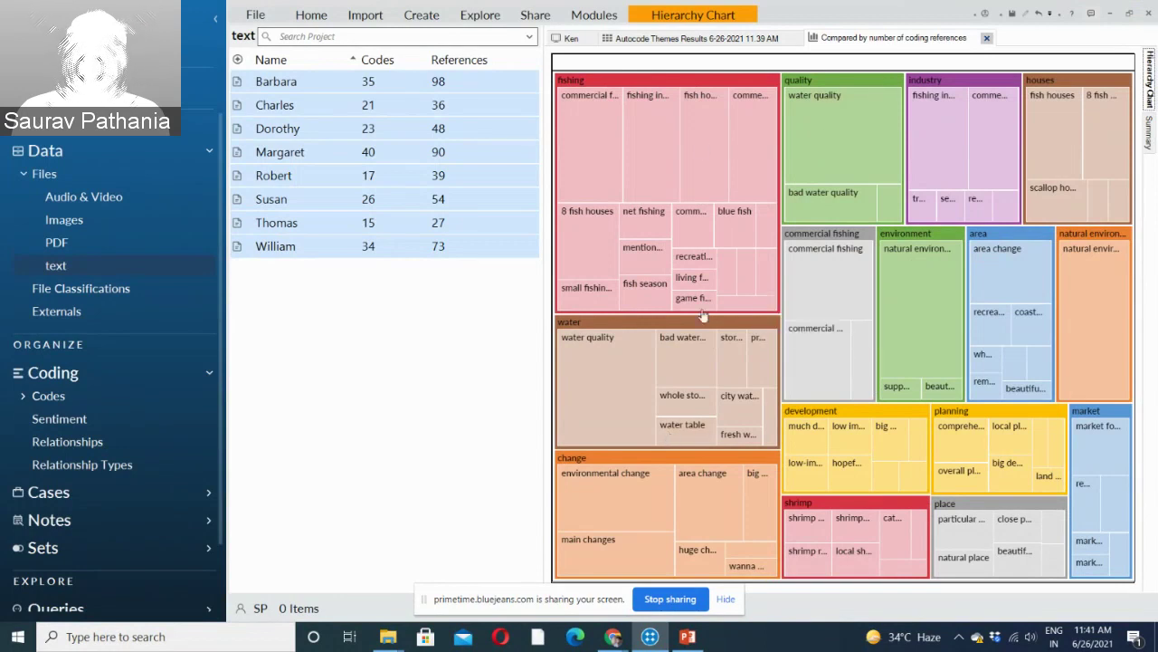
{"action": "mouse_move", "coordinate": [694, 303]}
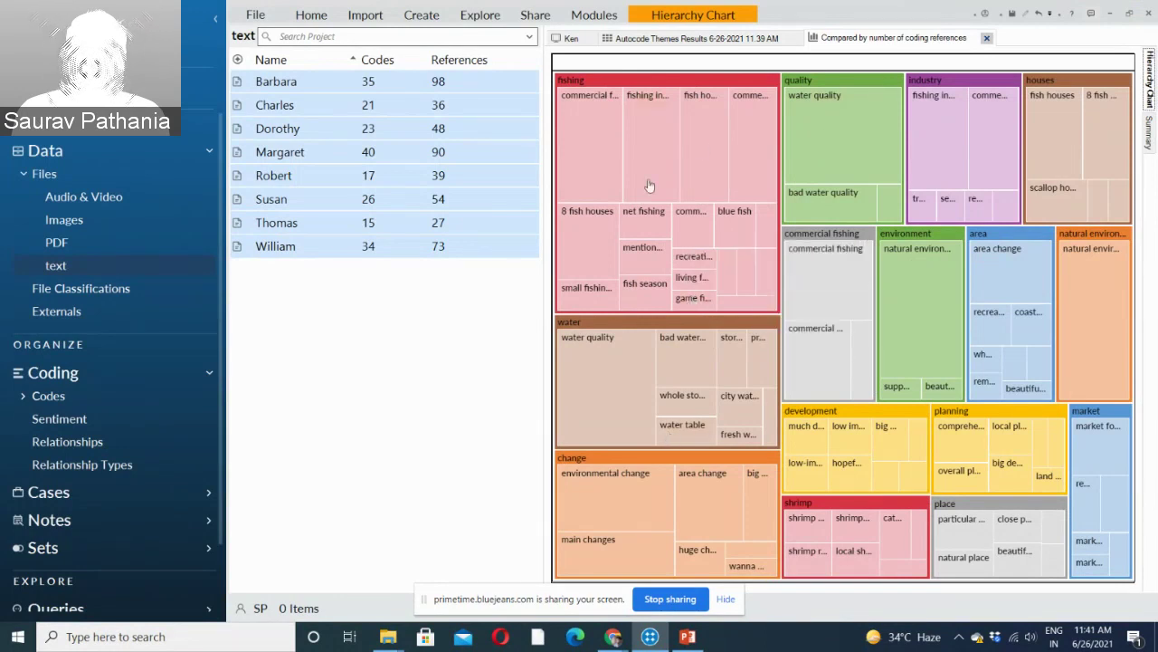
{"action": "double_click", "coordinate": [688, 88]}
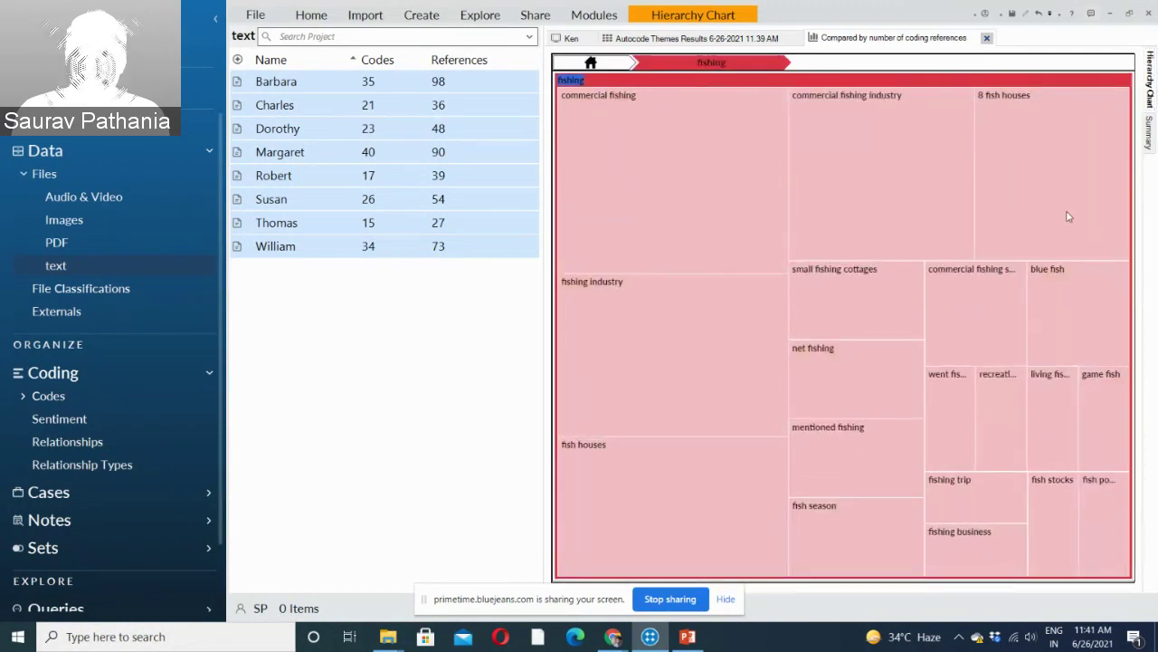
{"action": "left_click", "coordinate": [613, 61]}
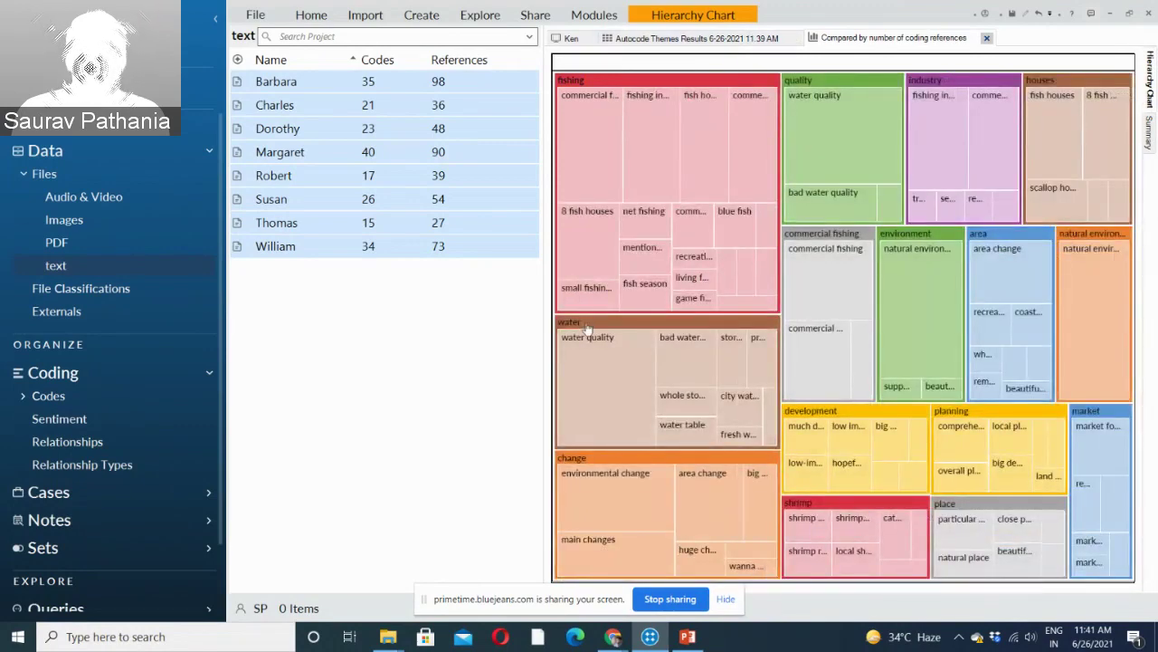
{"action": "left_click", "coordinate": [587, 327]}
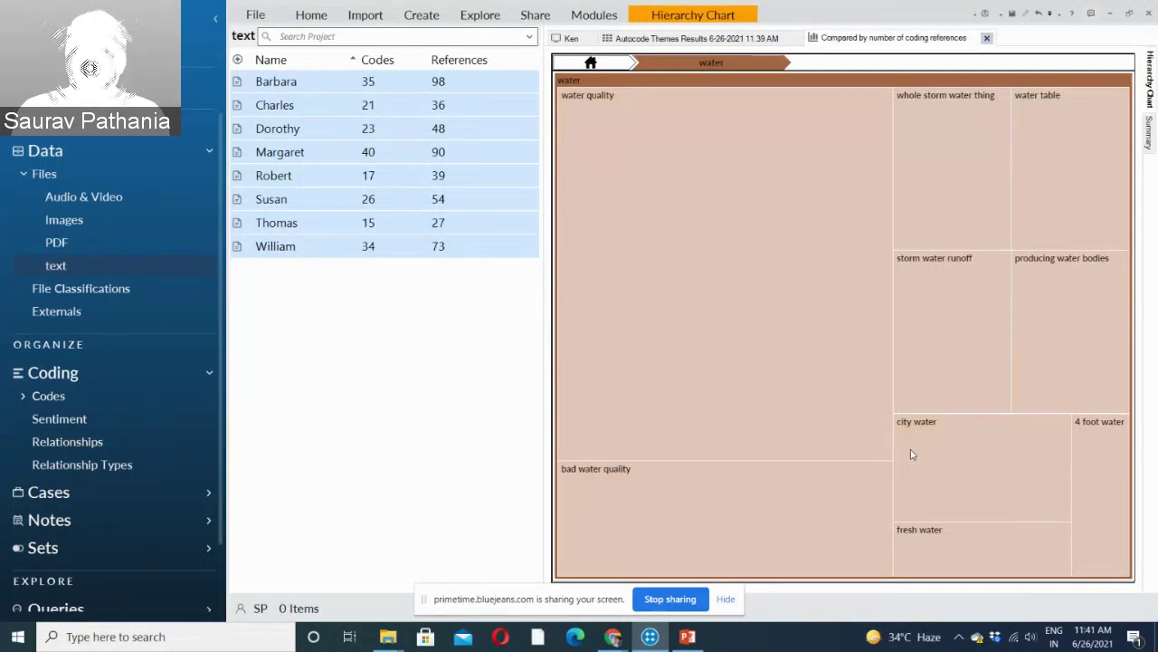
{"action": "mouse_move", "coordinate": [912, 454]}
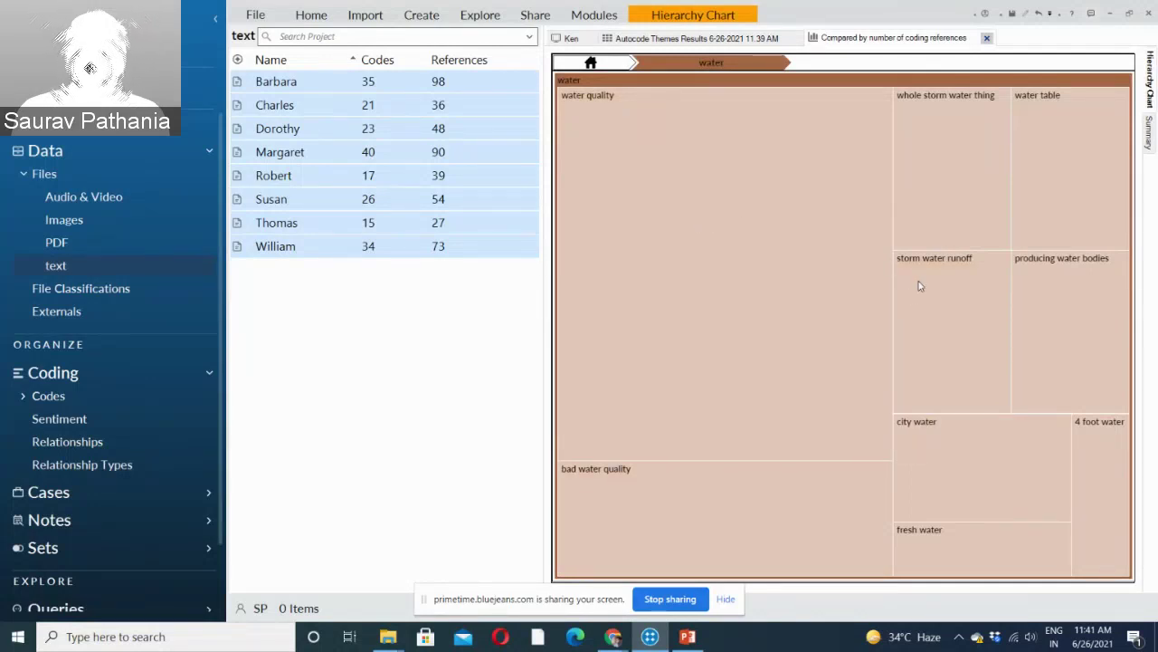
{"action": "left_click", "coordinate": [590, 62]}
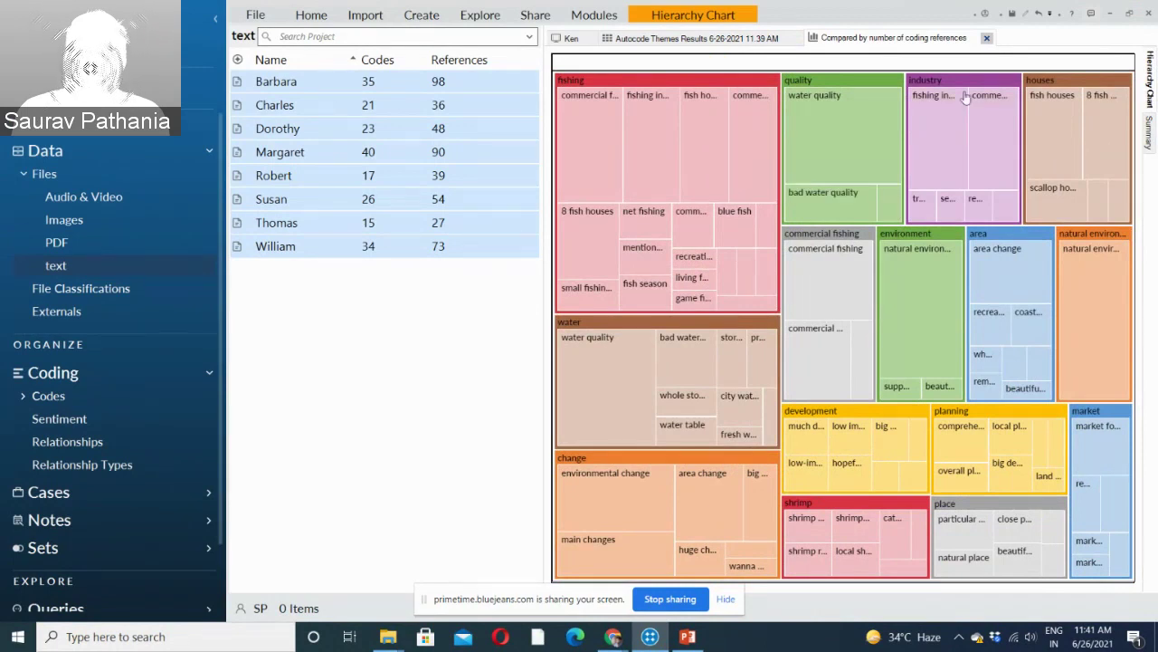
Try the Sunburst chart type on the hierarchy chart and switch back to Tree Map.
{"action": "left_click", "coordinate": [710, 15]}
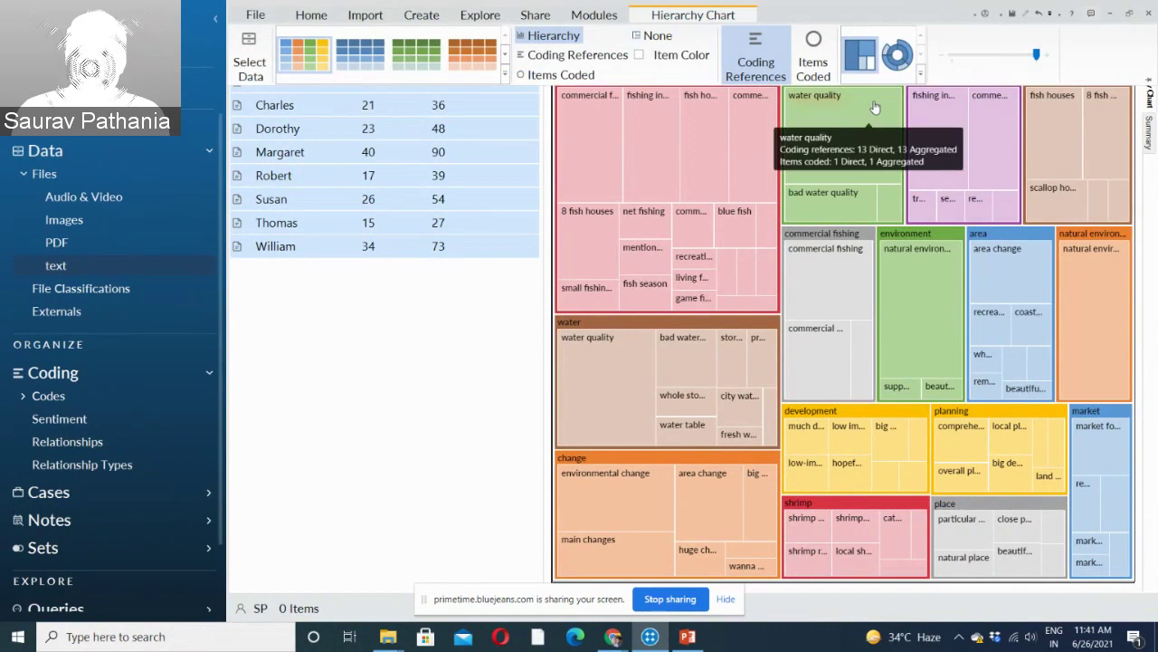
{"action": "left_click", "coordinate": [923, 74]}
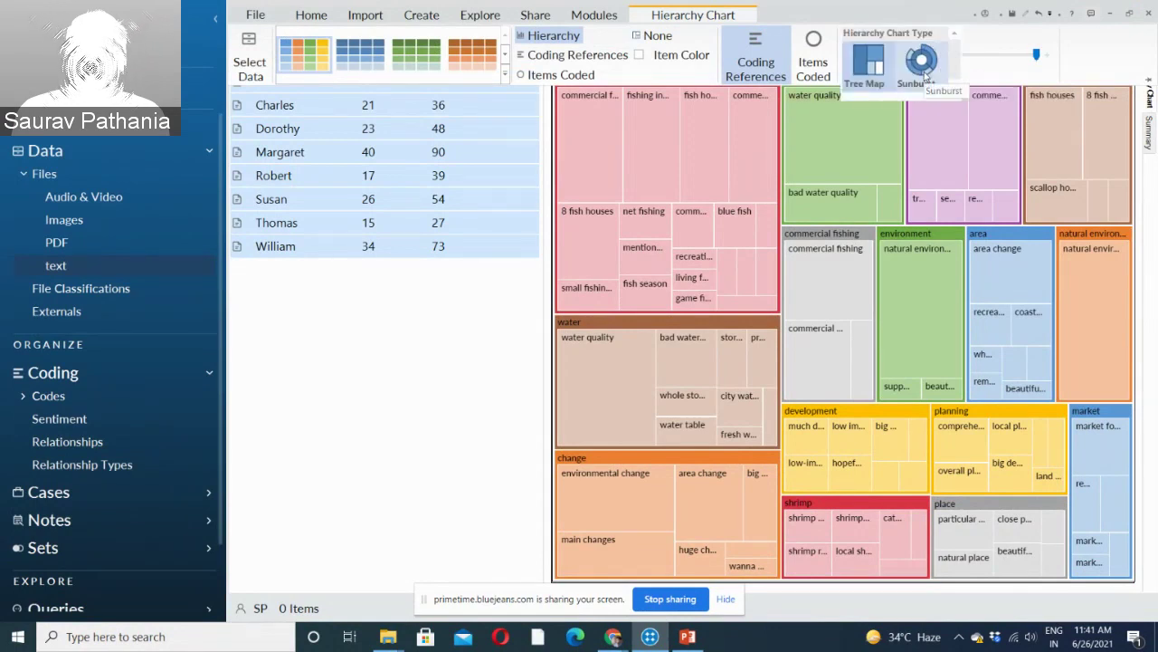
{"action": "left_click", "coordinate": [928, 80]}
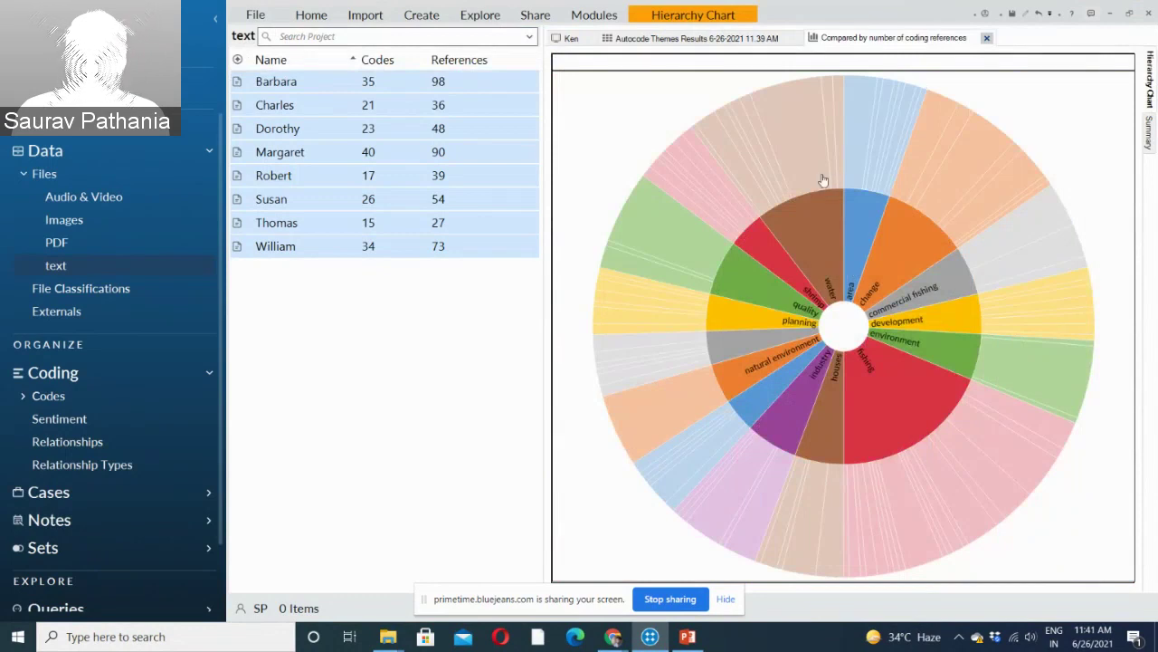
{"action": "left_click", "coordinate": [710, 19]}
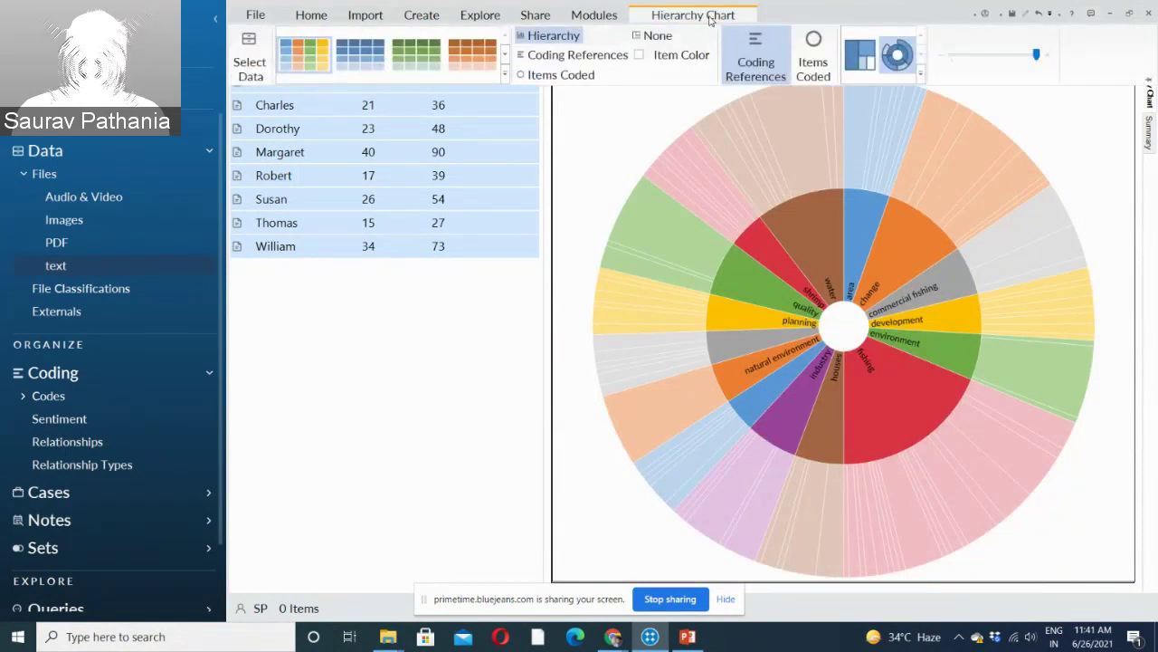
{"action": "left_click", "coordinate": [869, 76]}
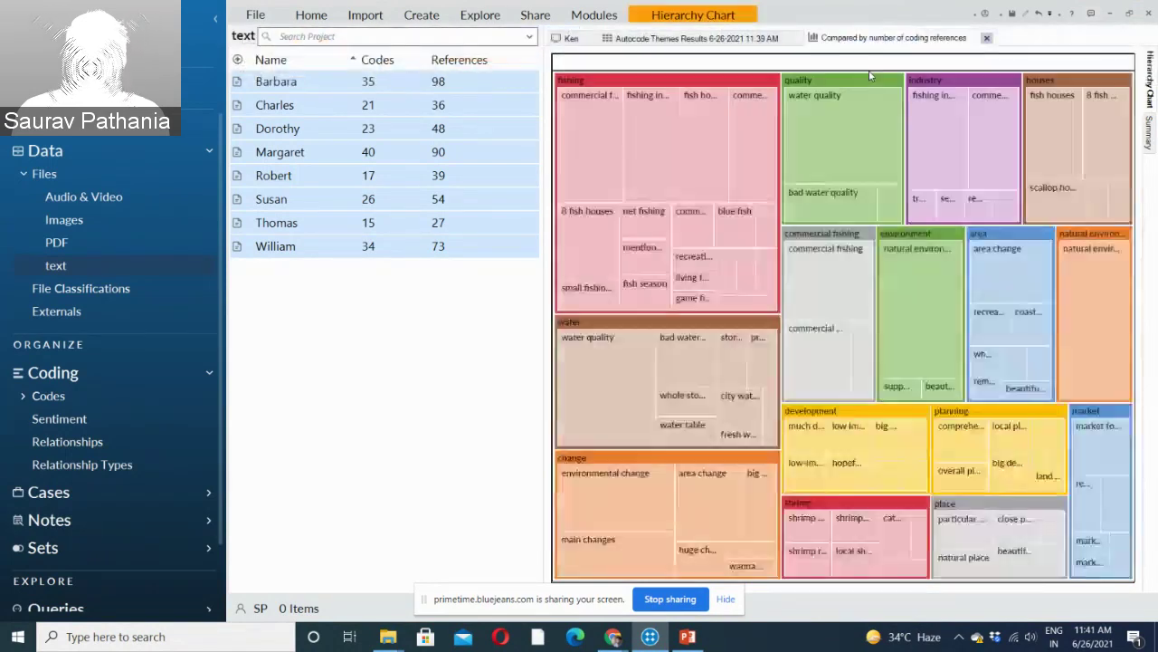
View the hierarchy chart's summary table of coding references and items per code, and return to the chart.
{"action": "mouse_move", "coordinate": [941, 358]}
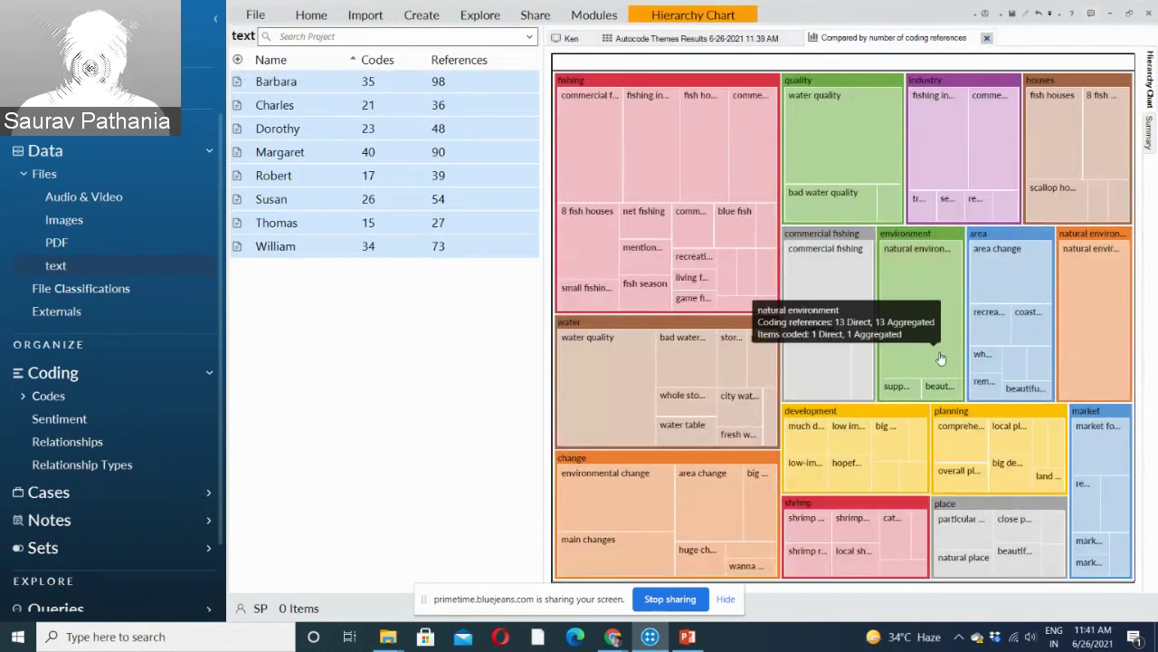
{"action": "left_click", "coordinate": [1149, 133]}
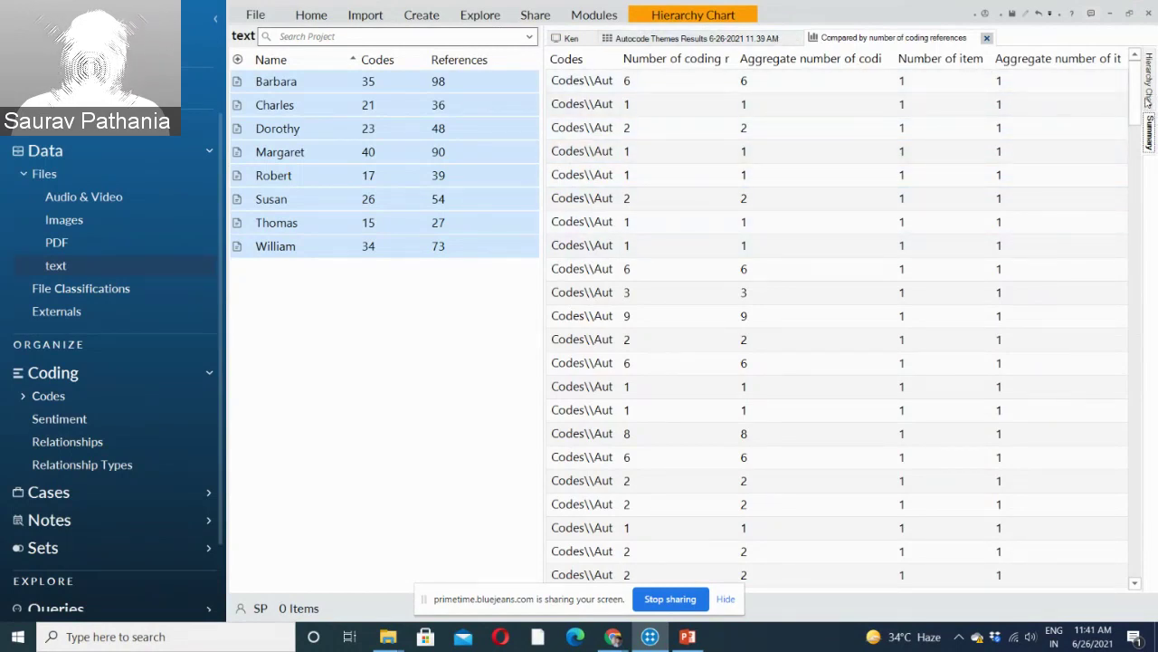
{"action": "left_click", "coordinate": [1147, 102]}
Open the Autocode Themes Results matrix and examine the coding counts per file across the theme columns up to houses.
{"action": "left_click", "coordinate": [717, 40]}
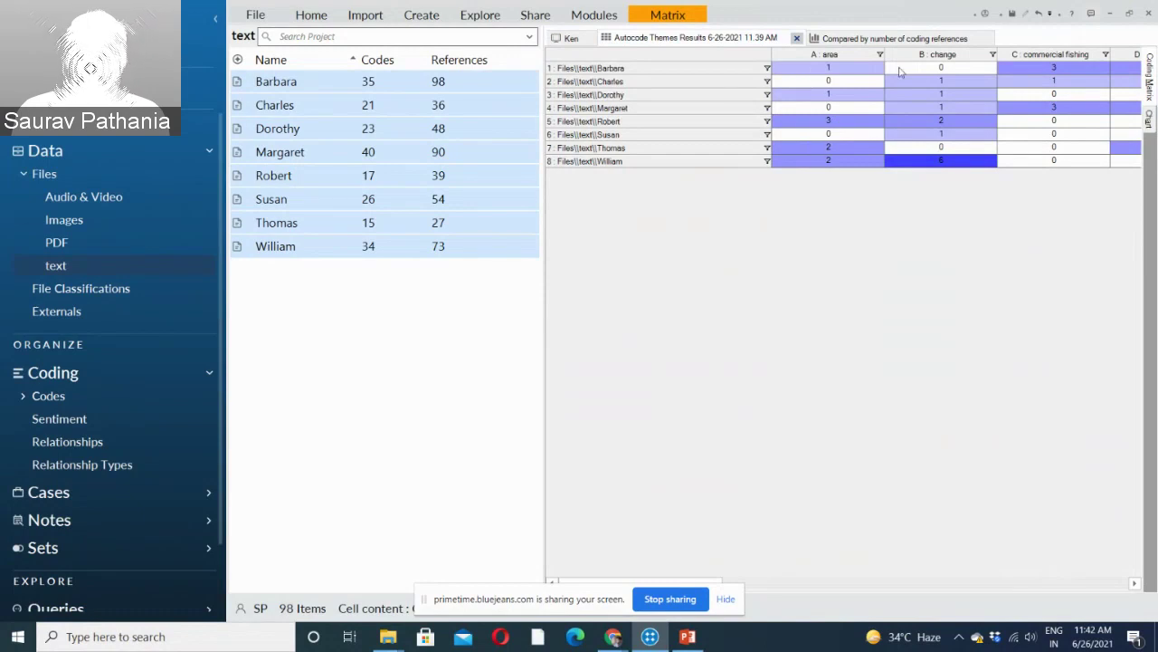
{"action": "right_click", "coordinate": [723, 584]}
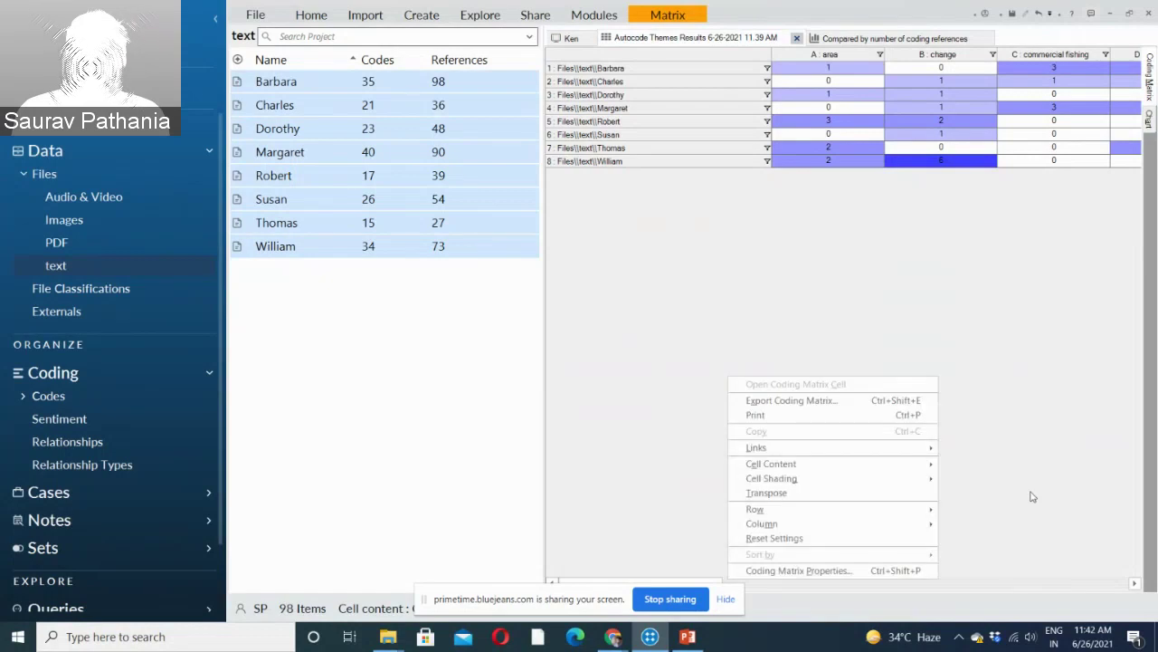
{"action": "mouse_move", "coordinate": [762, 523]}
{"action": "left_click", "coordinate": [1137, 584]}
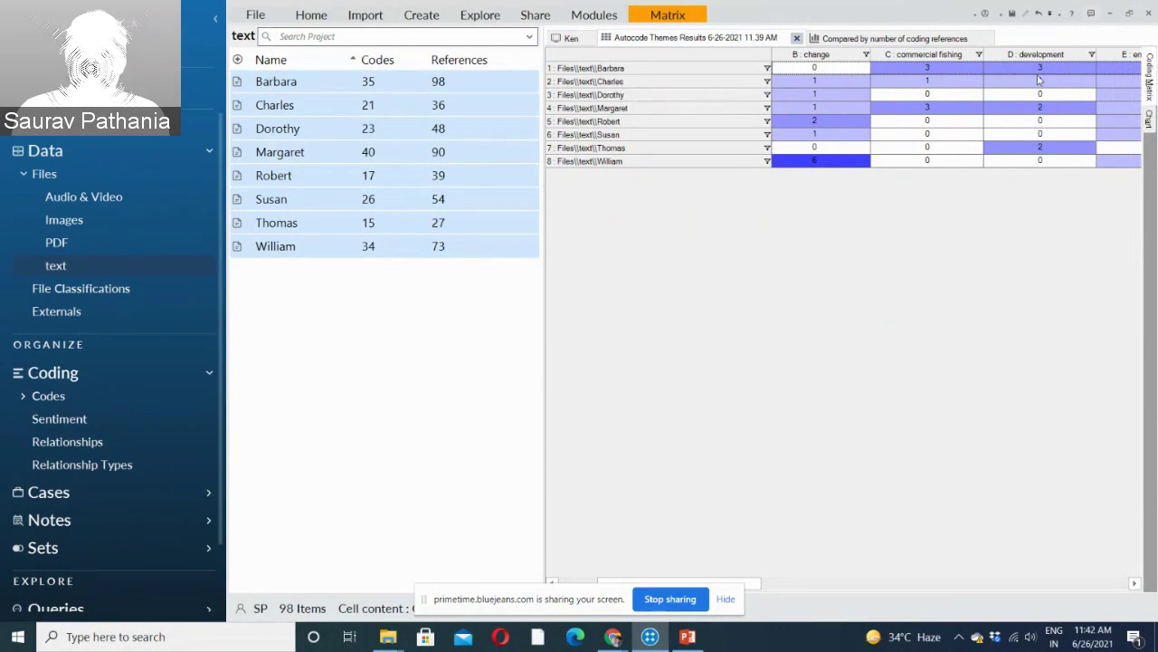
{"action": "left_click", "coordinate": [1137, 584]}
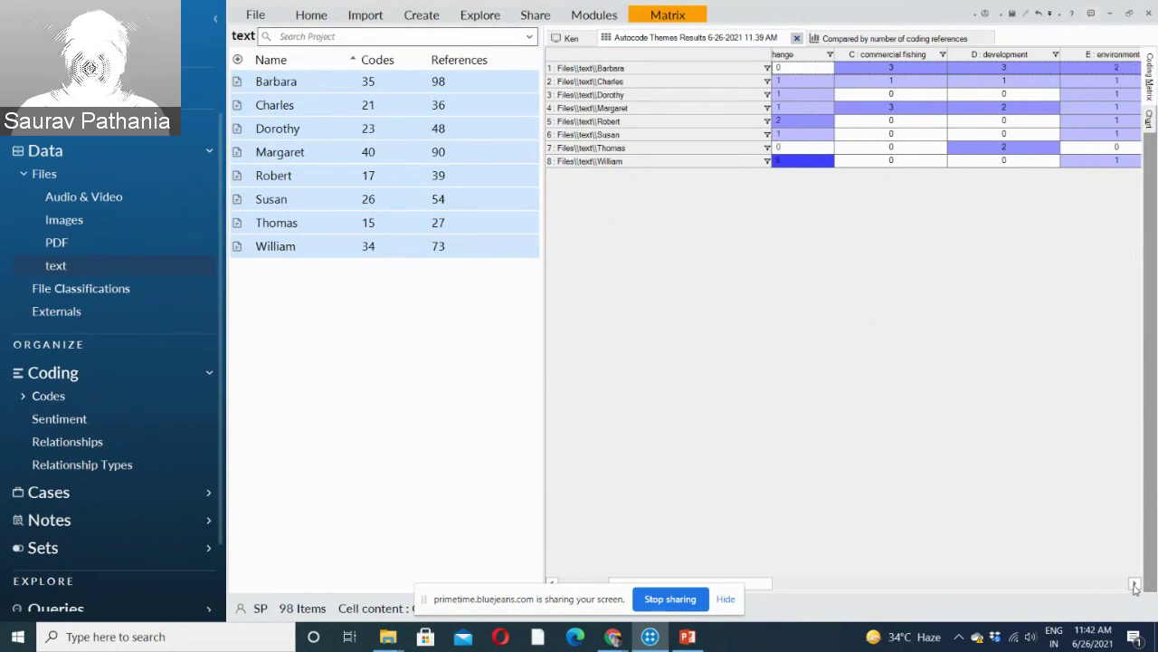
{"action": "left_click", "coordinate": [1137, 584]}
{"action": "left_click", "coordinate": [1137, 583]}
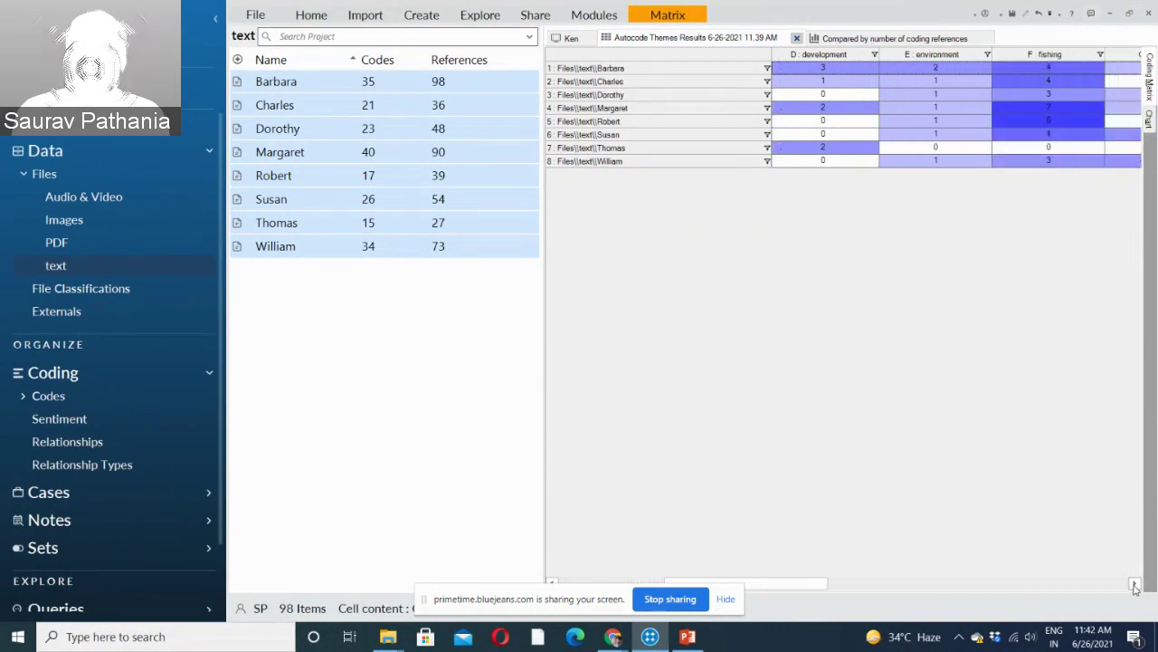
{"action": "left_click", "coordinate": [1137, 584]}
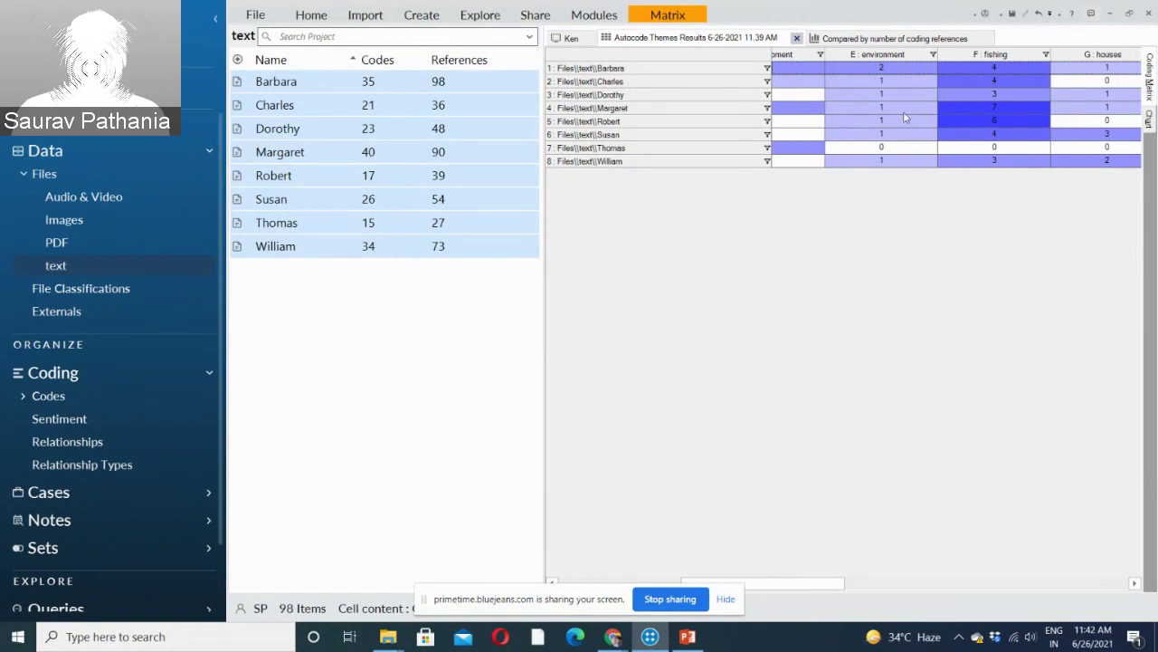
Change the coding matrix's cell shading to the green-yellow-red colour scheme.
{"action": "left_click", "coordinate": [665, 16]}
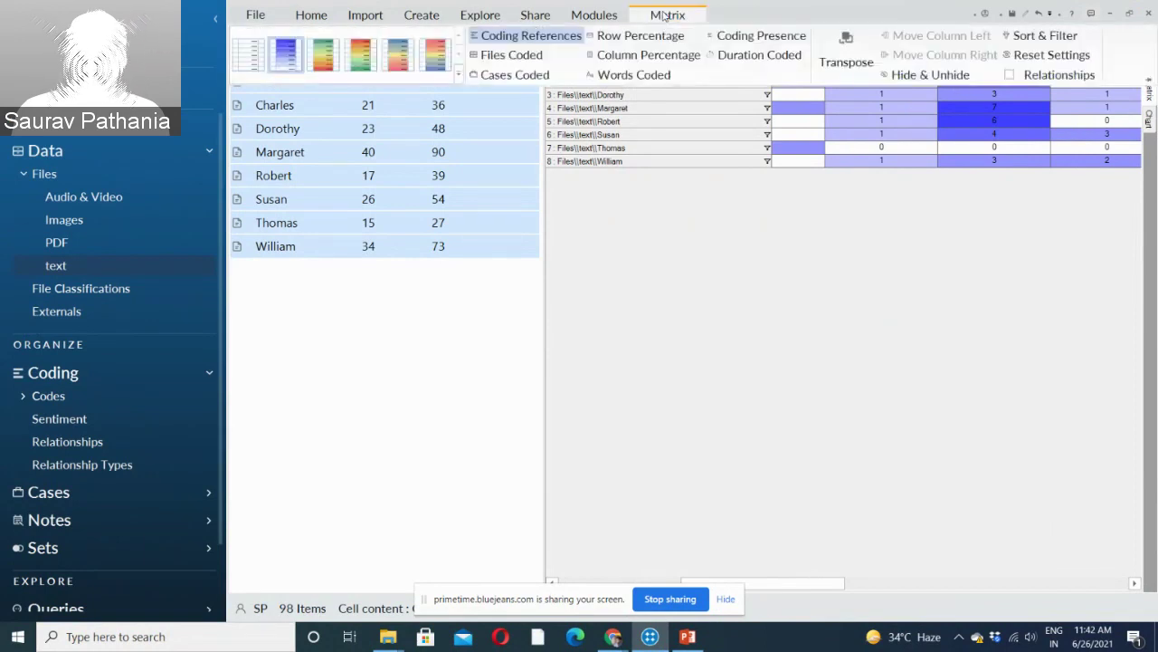
{"action": "left_click", "coordinate": [360, 62]}
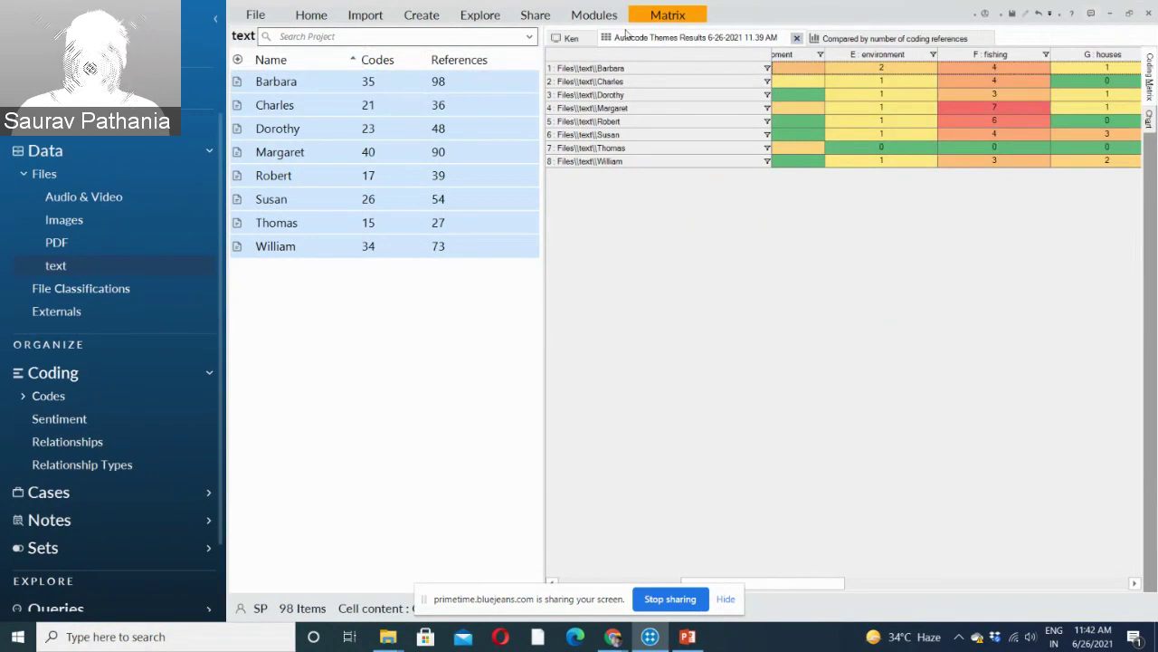
Display the Autocode Themes Results matrix as a chart and examine the coding references per theme and file.
{"action": "left_click", "coordinate": [665, 17]}
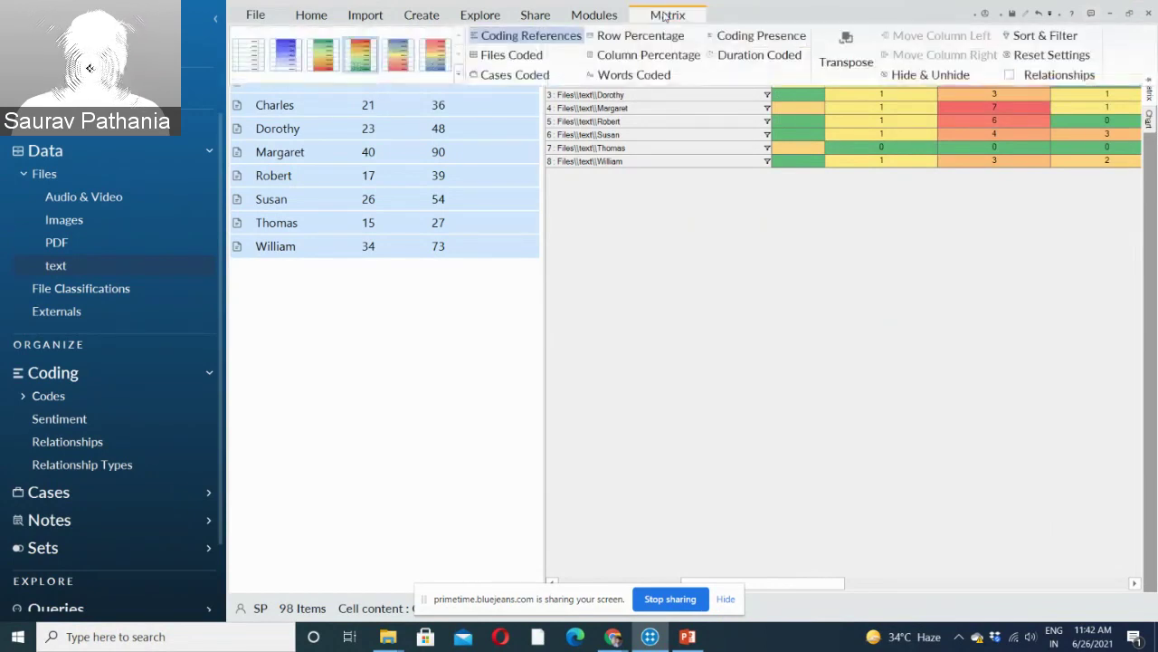
{"action": "left_click", "coordinate": [1150, 122]}
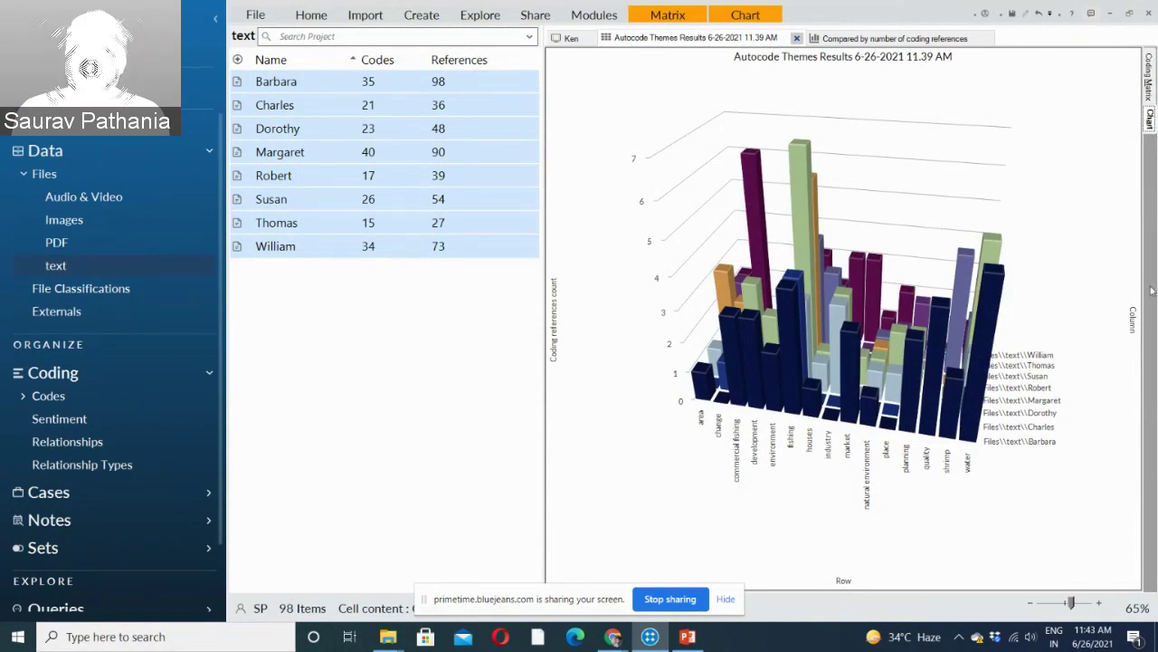
{"action": "left_click", "coordinate": [853, 39]}
{"action": "left_click", "coordinate": [687, 38]}
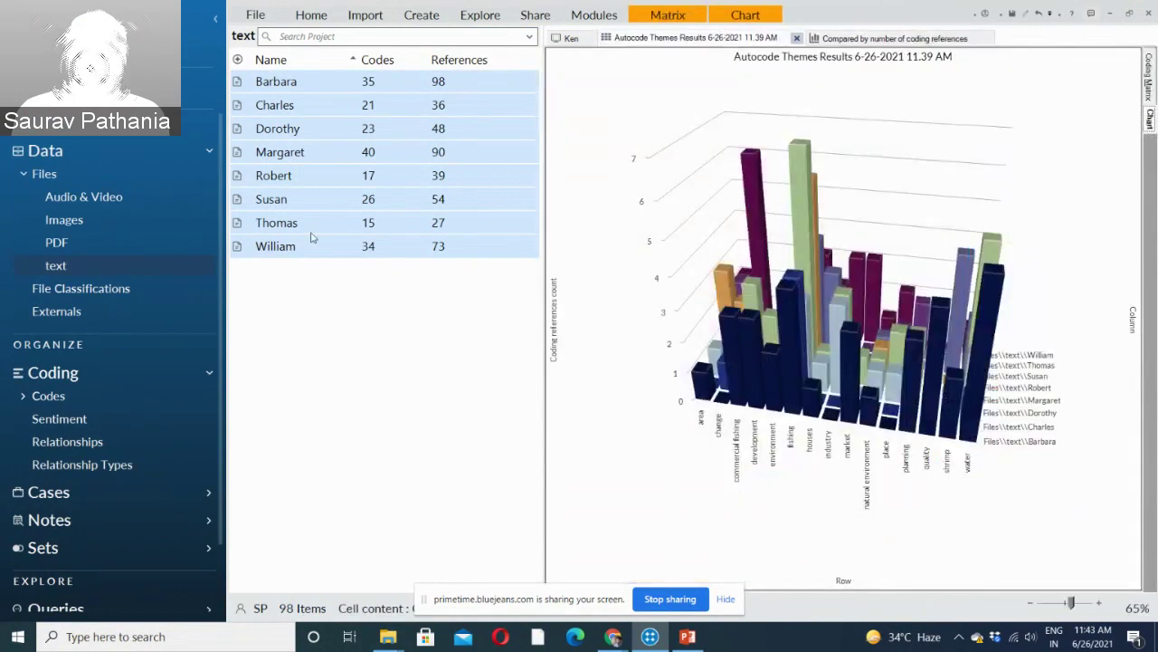
List the Autocoded Themes codes and expand the area and commercial fishing themes to view their child codes.
{"action": "left_click", "coordinate": [24, 398]}
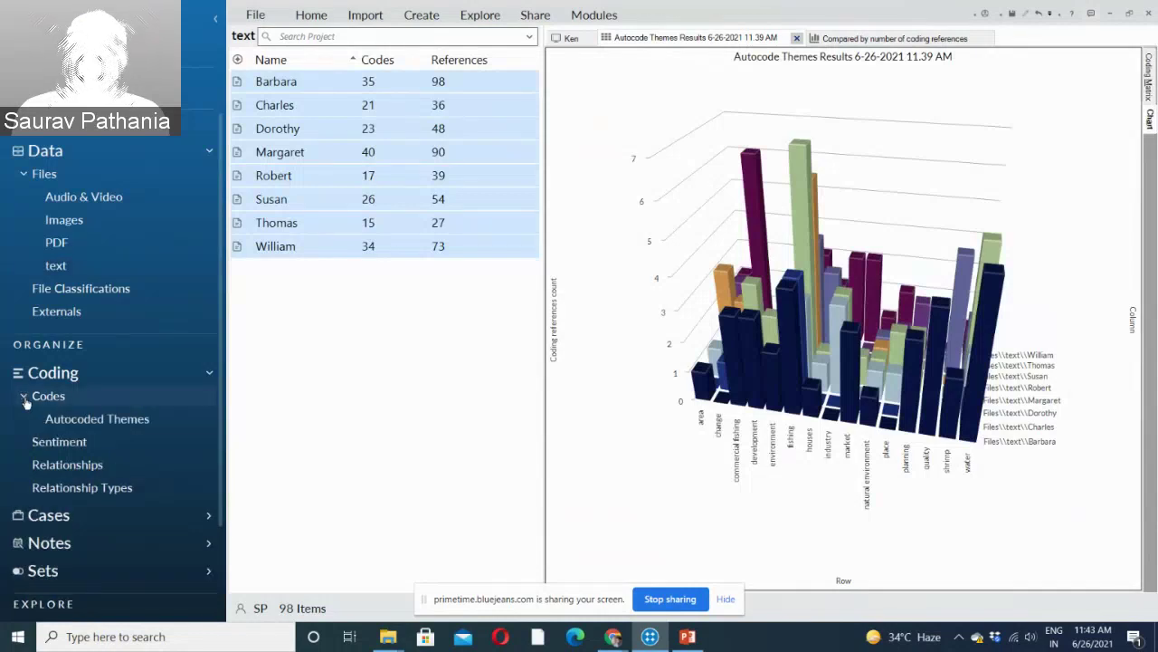
{"action": "left_click", "coordinate": [71, 421]}
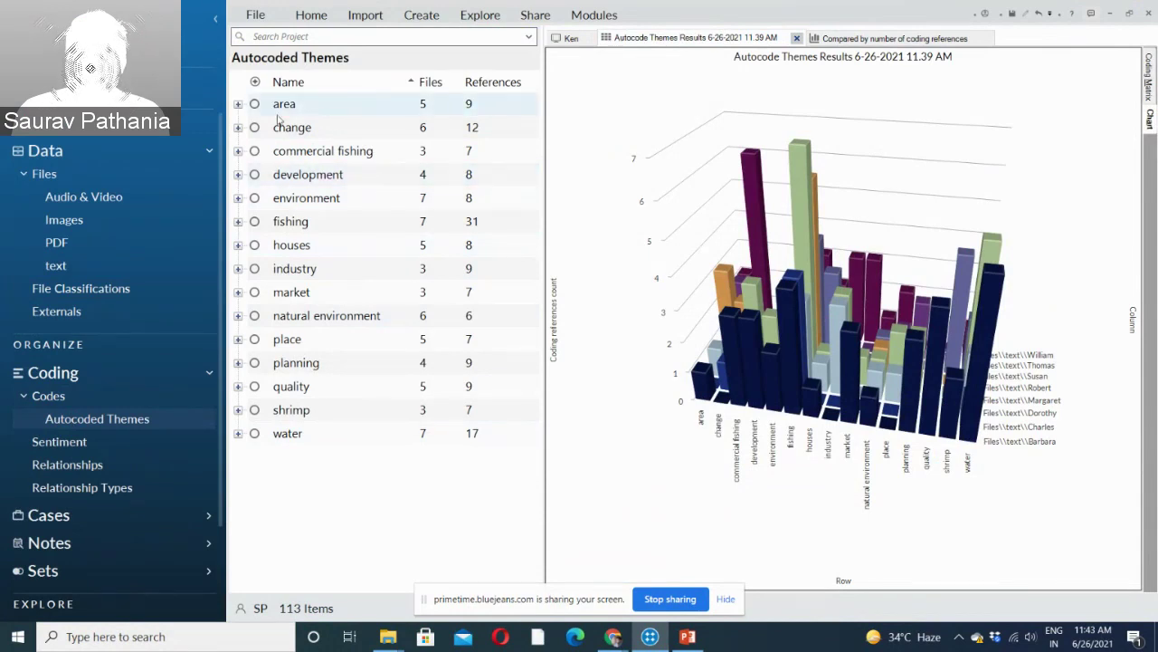
{"action": "left_click", "coordinate": [237, 104]}
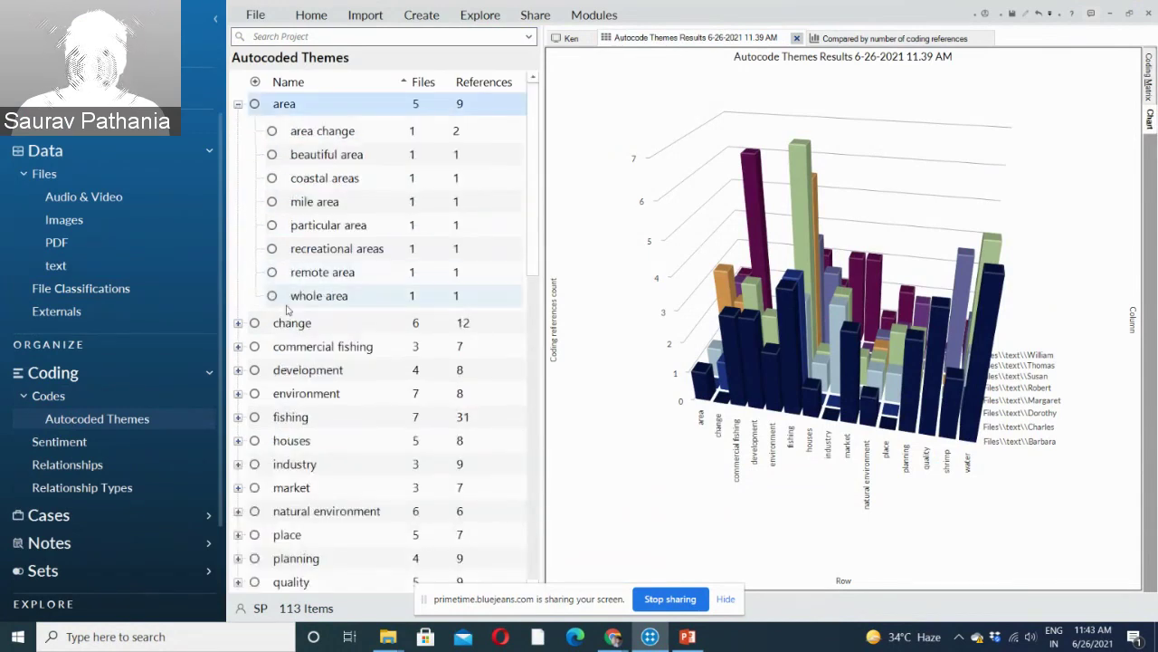
{"action": "left_click", "coordinate": [237, 347]}
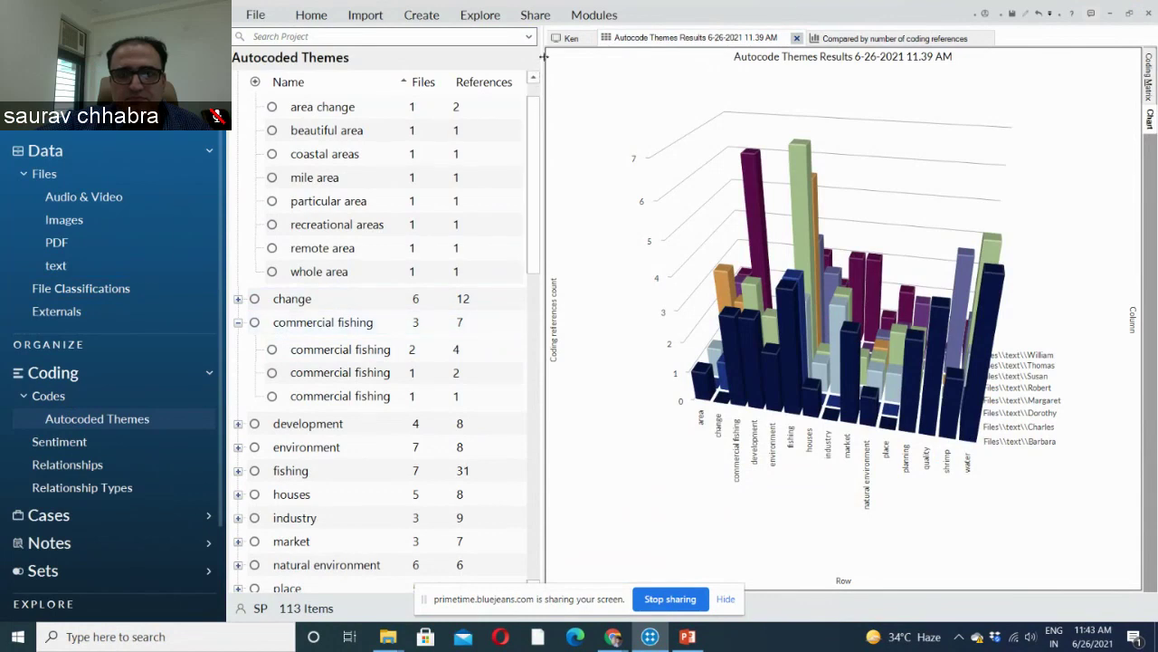
Widen the code list, review the text references coded to commercial fishing industry, and close that code.
{"action": "left_click_drag", "start_coordinate": [543, 56], "coordinate": [657, 57]}
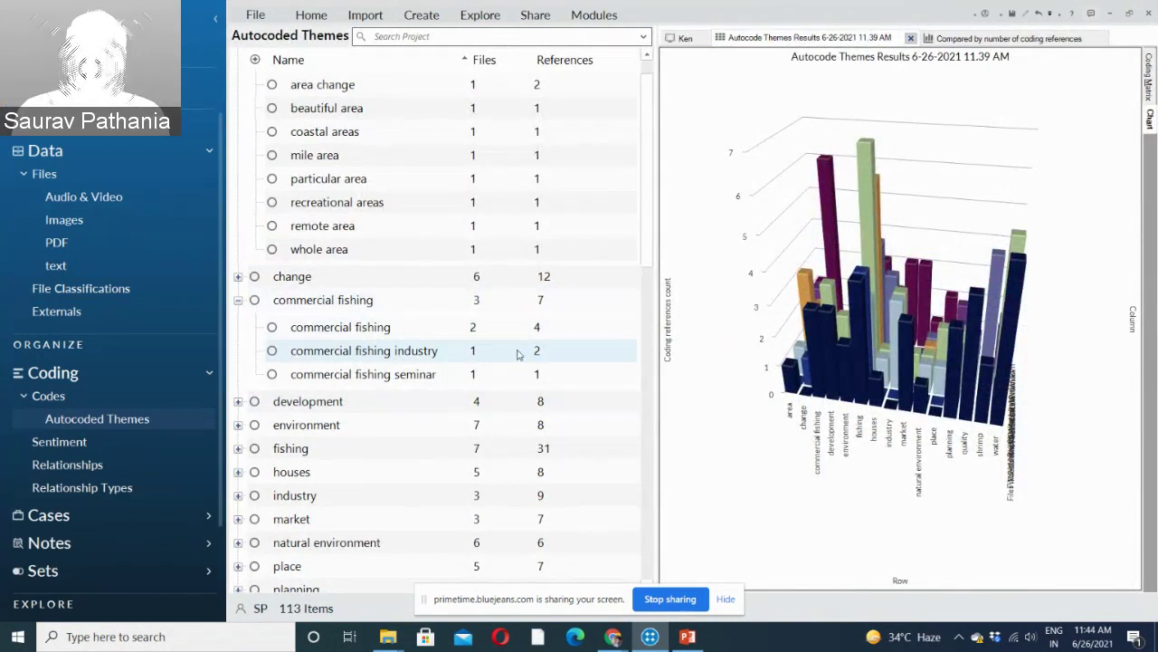
{"action": "left_click", "coordinate": [398, 355]}
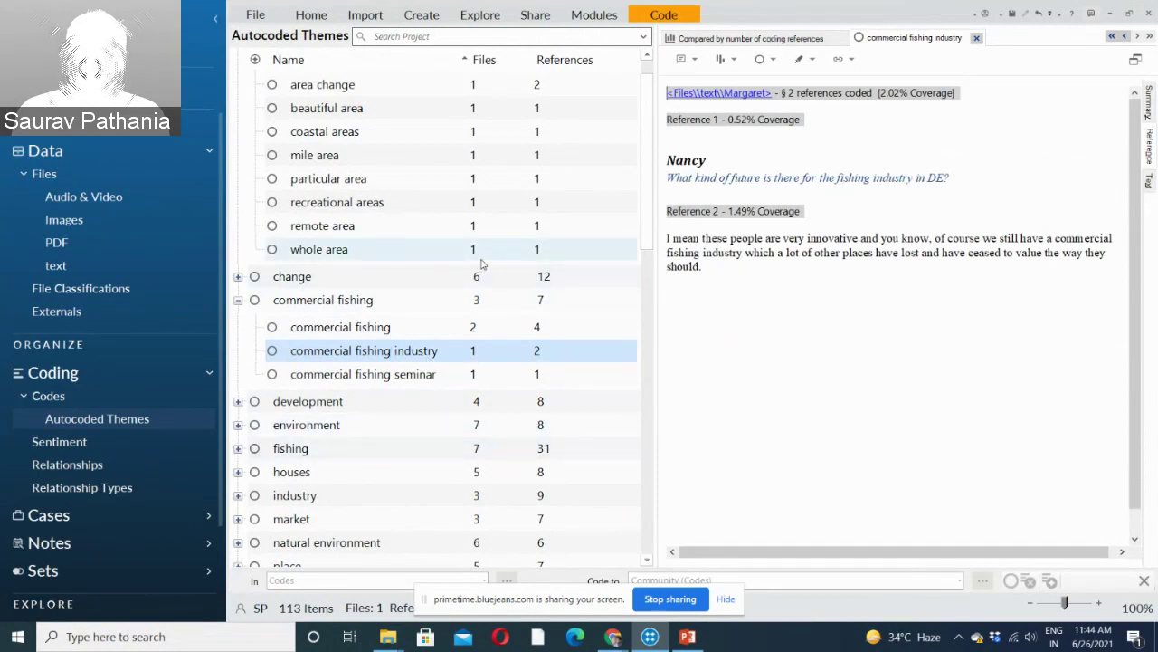
{"action": "left_click", "coordinate": [977, 38]}
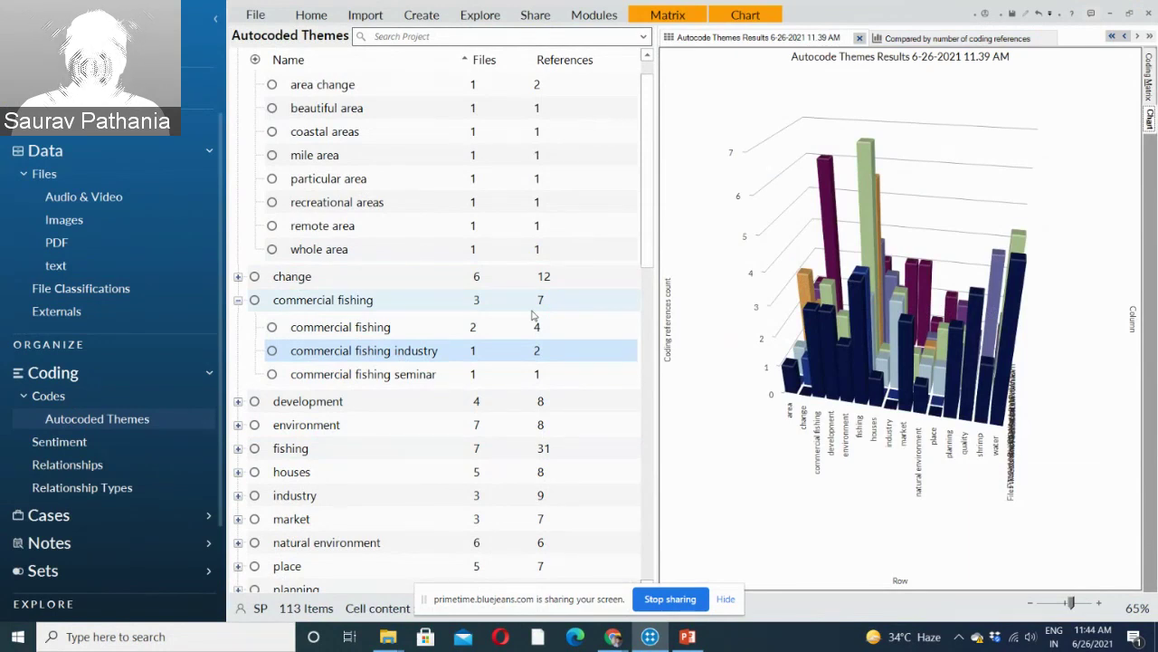
{"action": "left_click", "coordinate": [315, 427]}
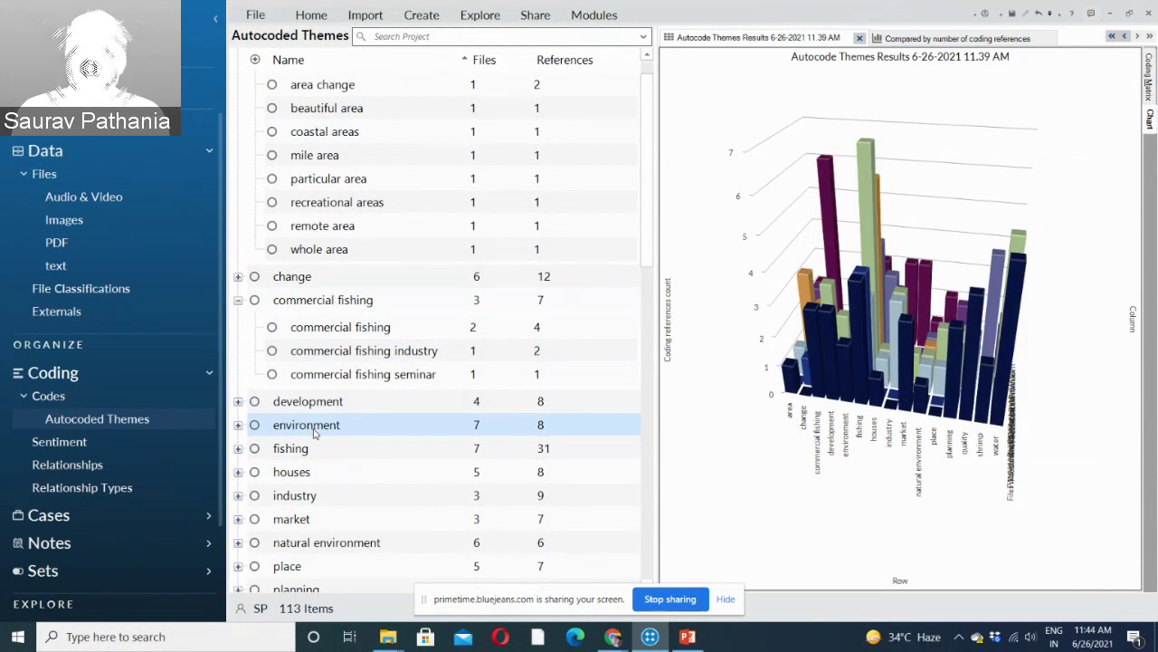
{"action": "left_click", "coordinate": [303, 493]}
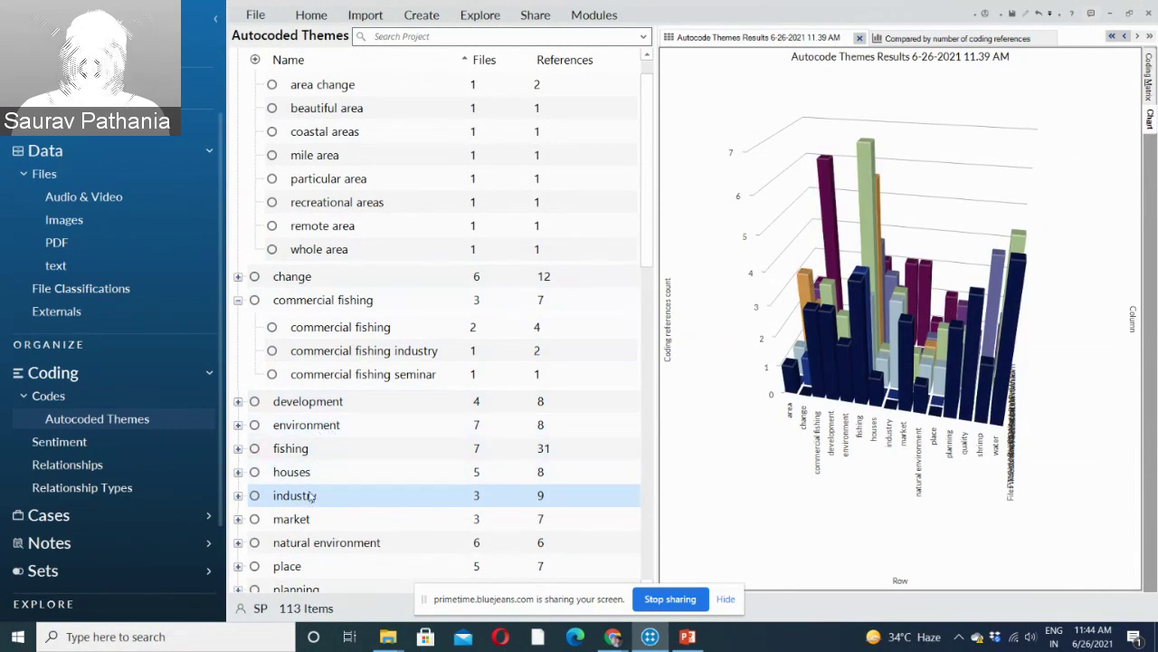
{"action": "right_click", "coordinate": [315, 429]}
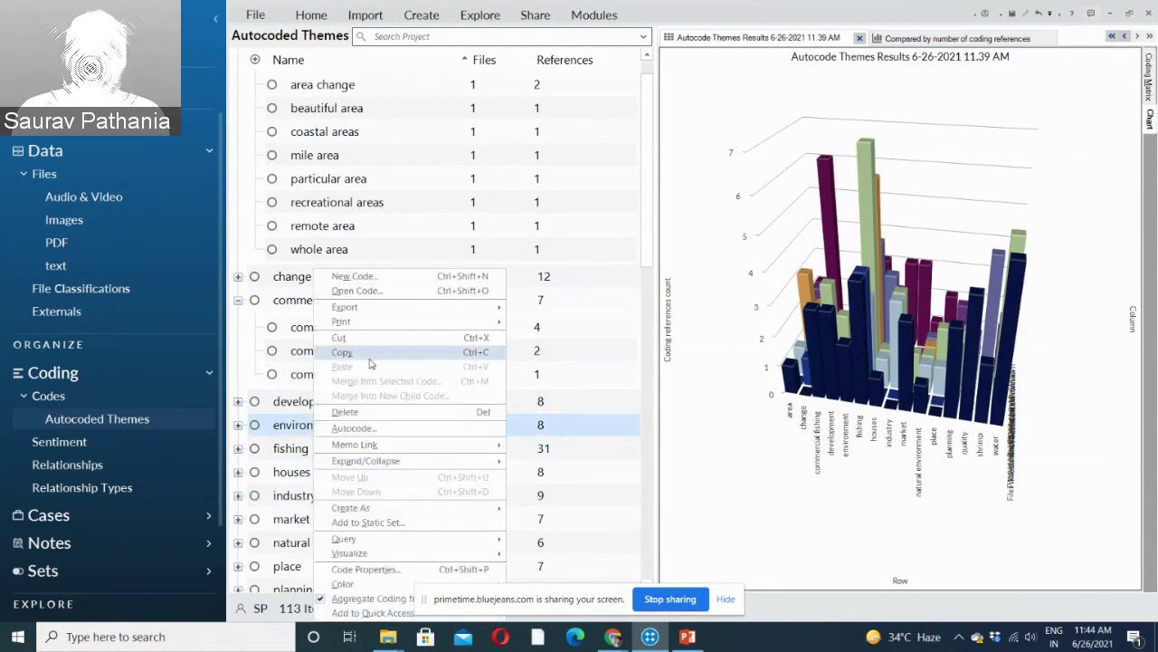
{"action": "mouse_move", "coordinate": [366, 461]}
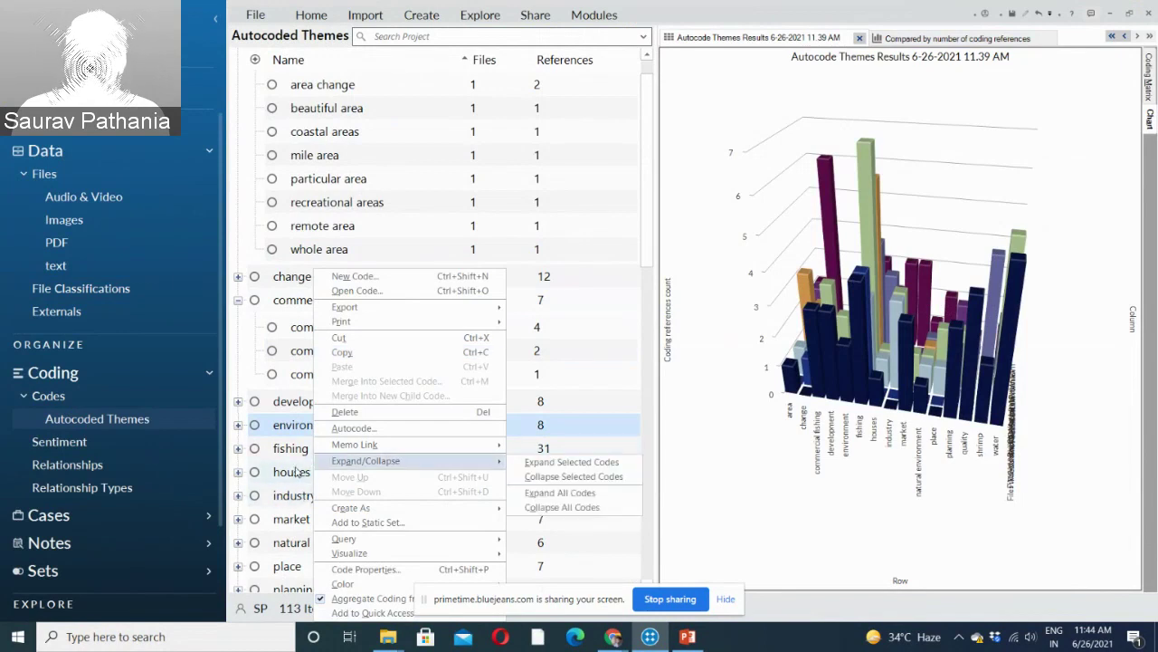
{"action": "left_click", "coordinate": [678, 197]}
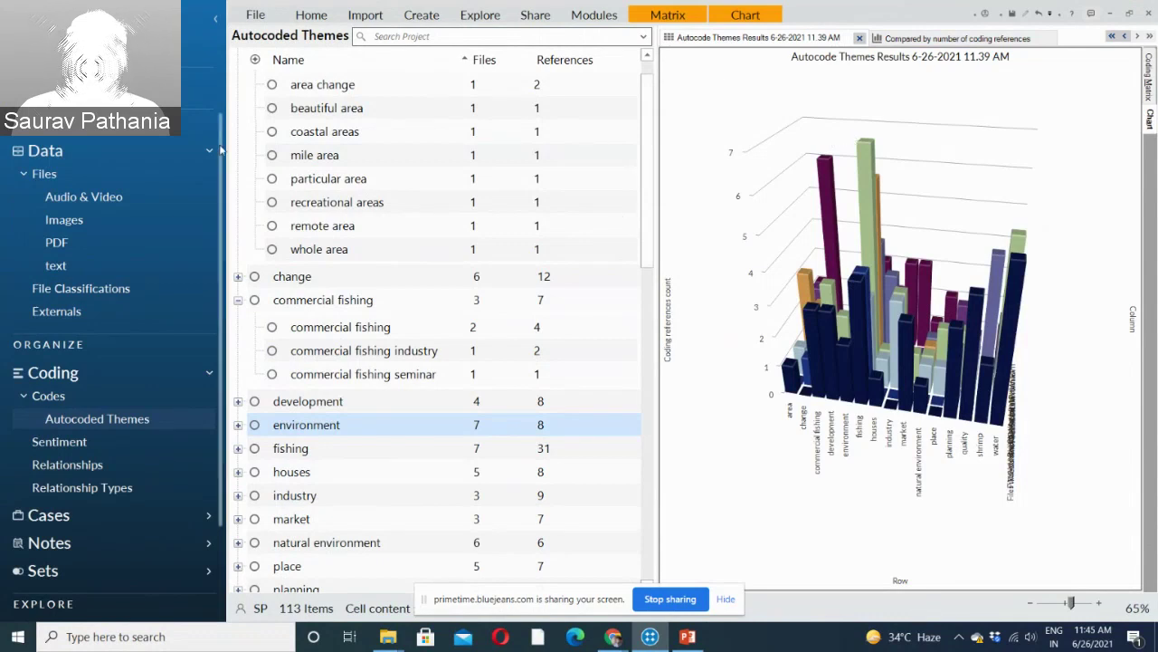
Open a new Word Frequency query.
{"action": "left_click", "coordinate": [481, 16]}
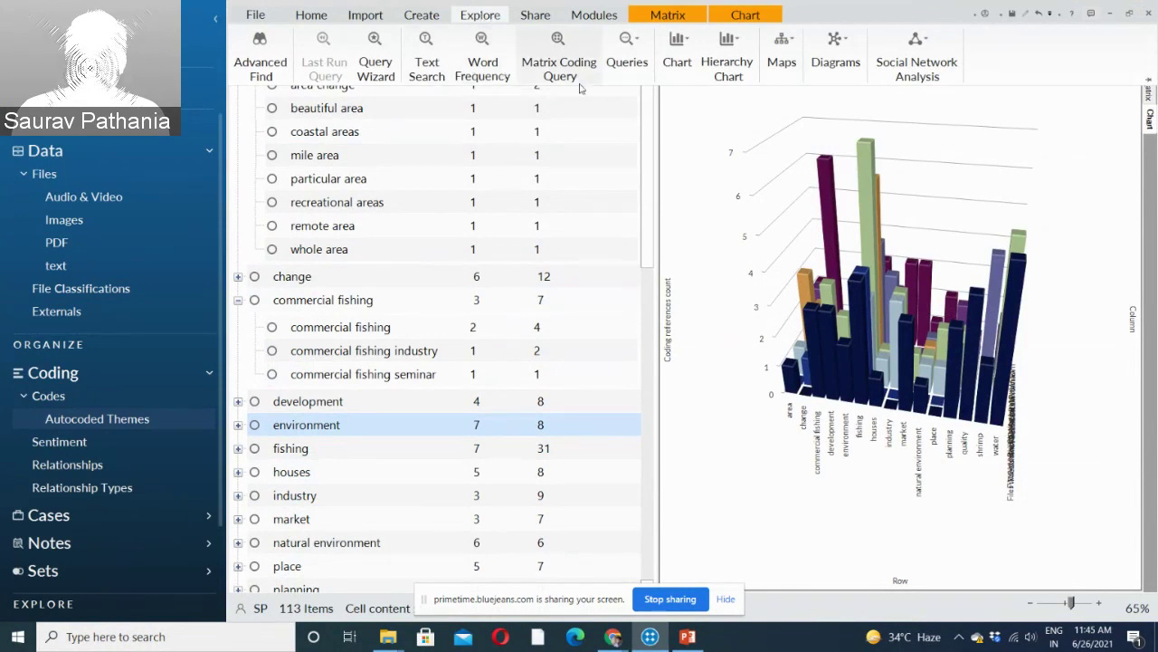
{"action": "left_click", "coordinate": [481, 81]}
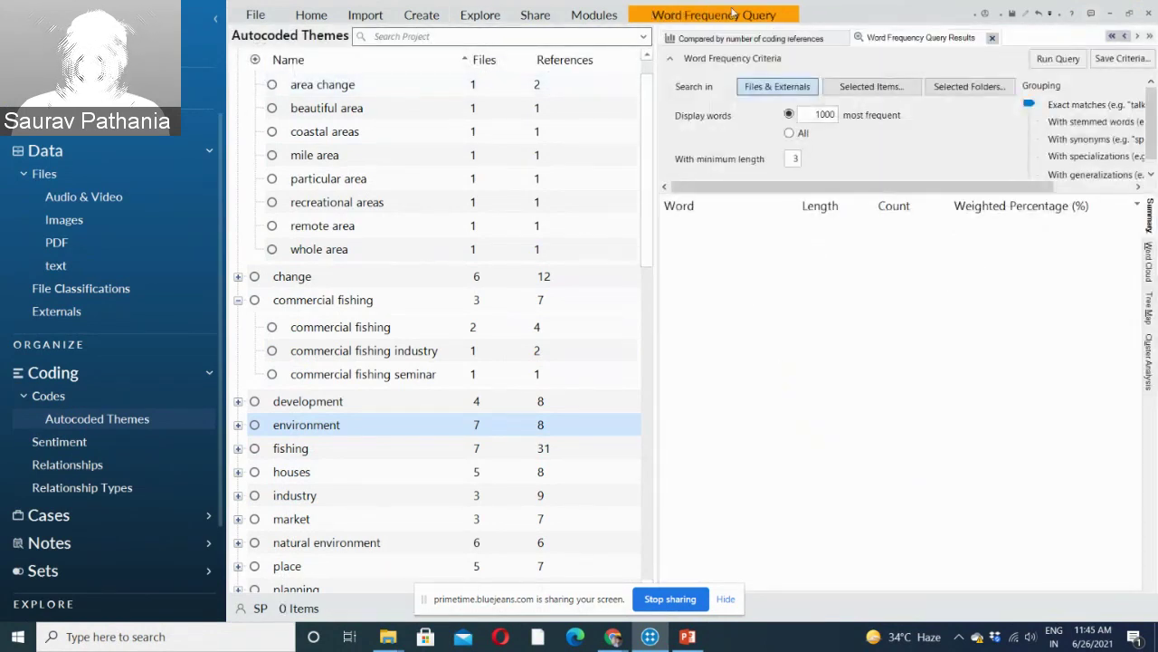
Close the hierarchy chart compared by number of coding references and widen the Word Frequency Query results pane.
{"action": "left_click", "coordinate": [756, 36]}
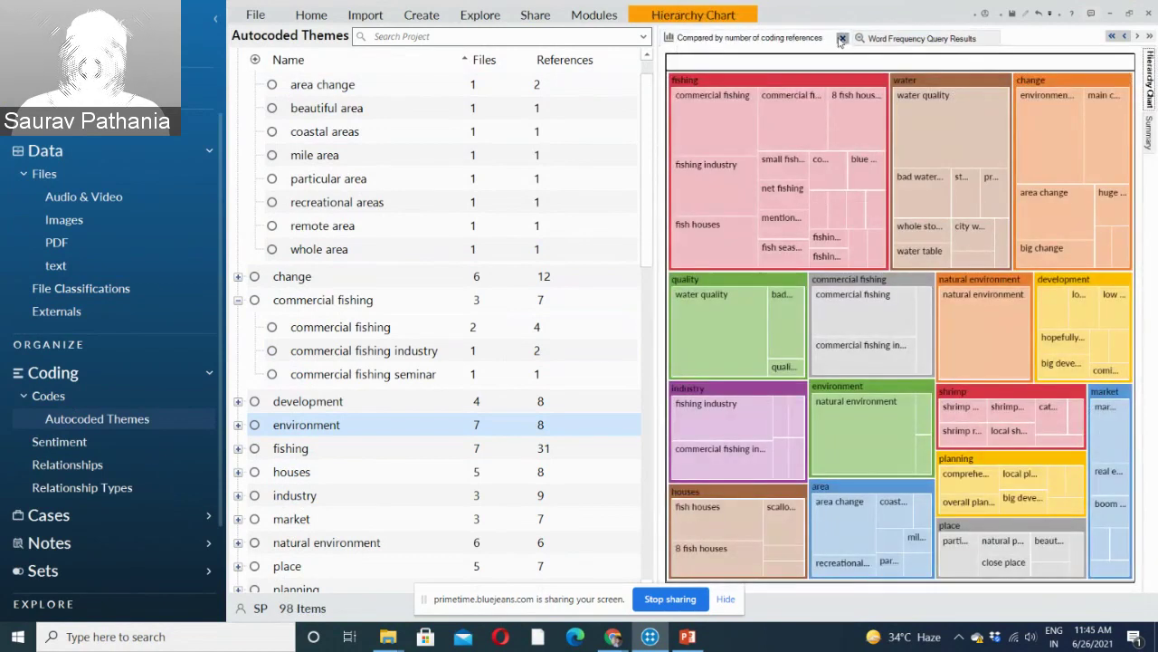
{"action": "left_click", "coordinate": [841, 38]}
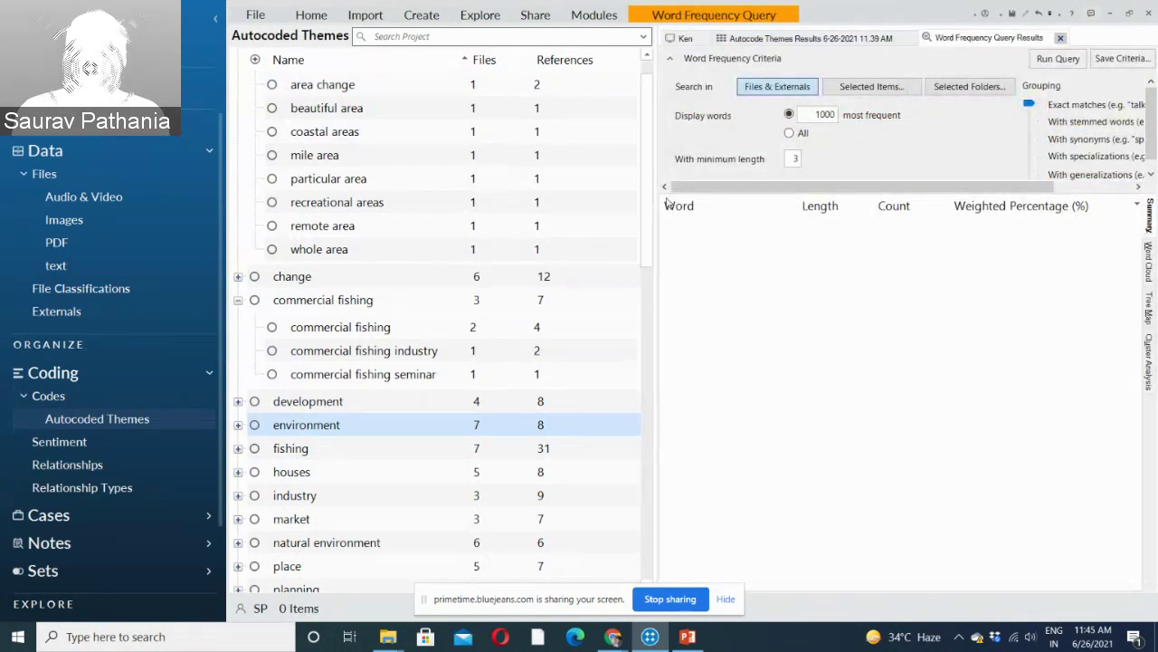
{"action": "left_click_drag", "start_coordinate": [657, 206], "coordinate": [457, 206]}
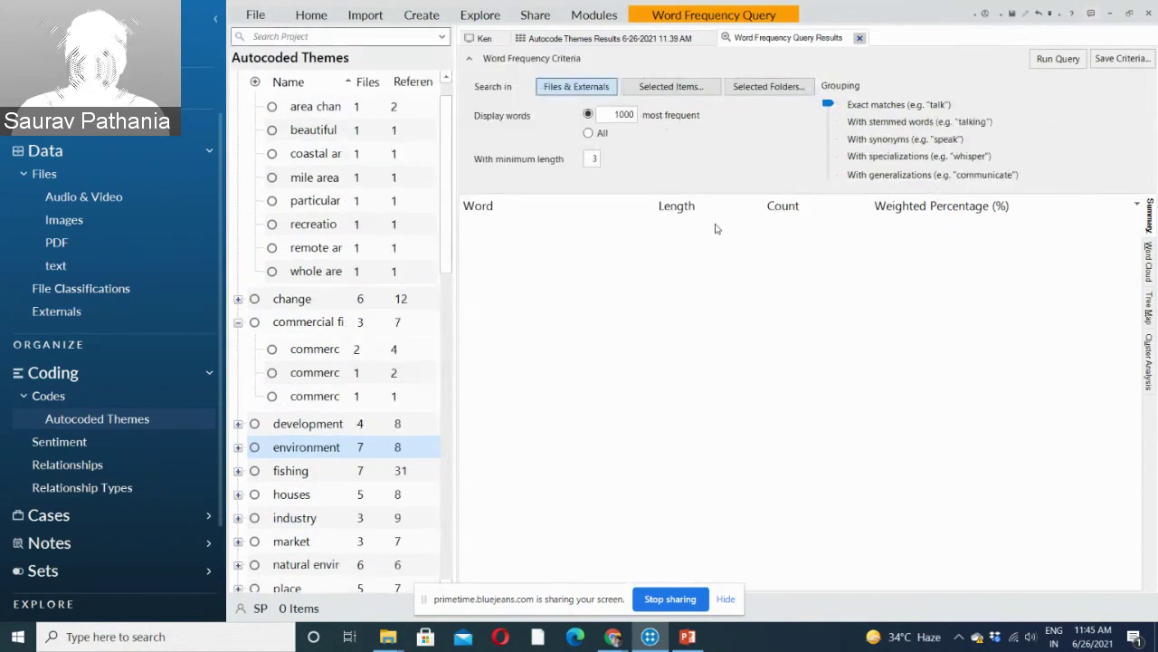
Limit the word frequency query to selected items, choosing the text folder under Files.
{"action": "left_click", "coordinate": [670, 88]}
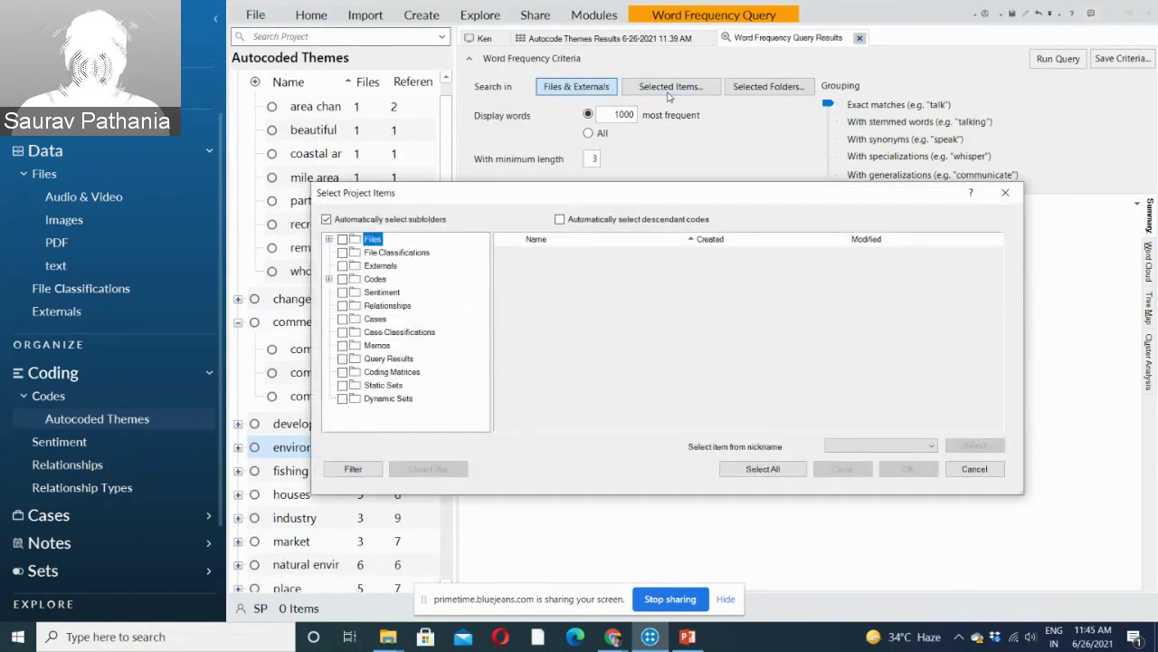
{"action": "left_click", "coordinate": [329, 238]}
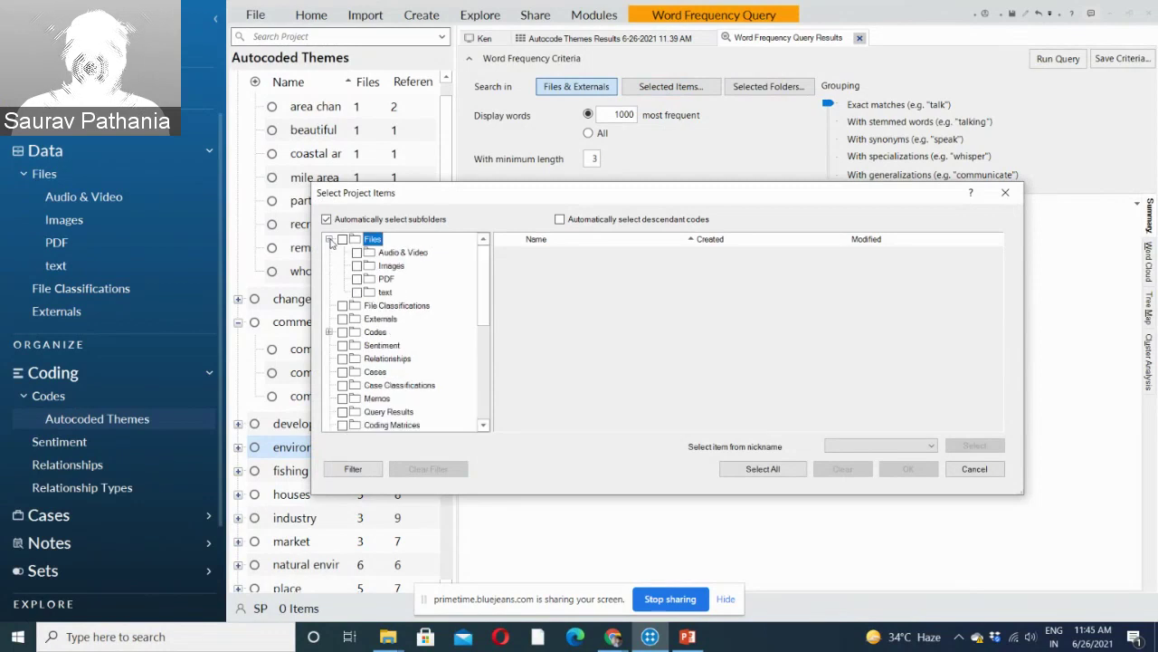
{"action": "left_click", "coordinate": [357, 292]}
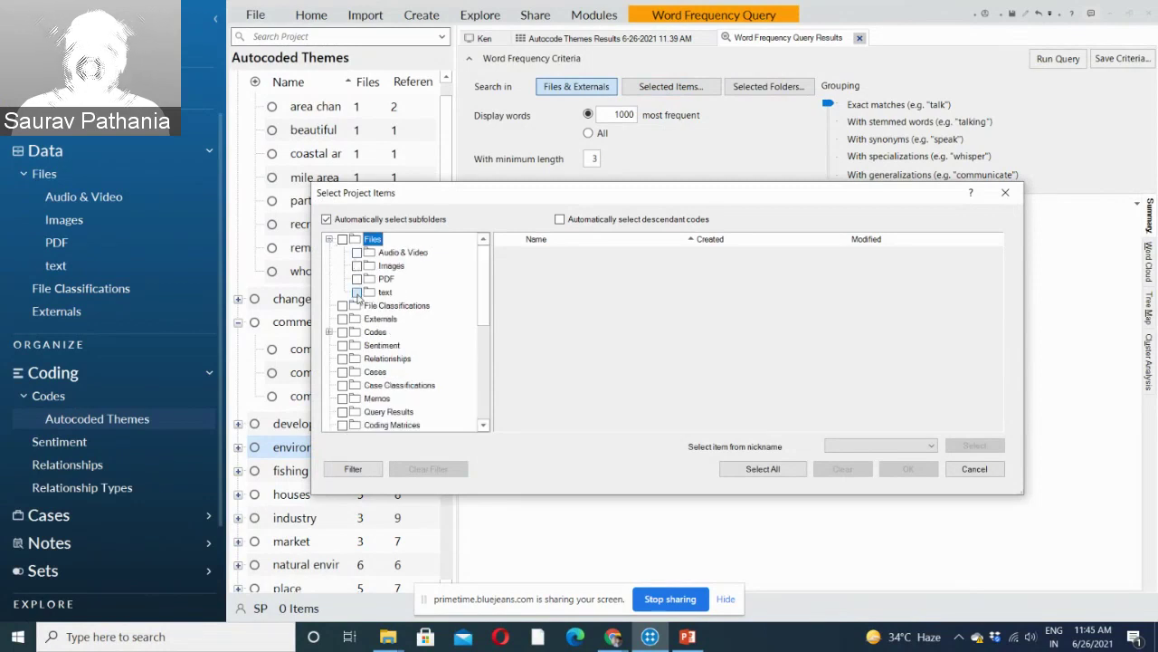
{"action": "left_click", "coordinate": [909, 469]}
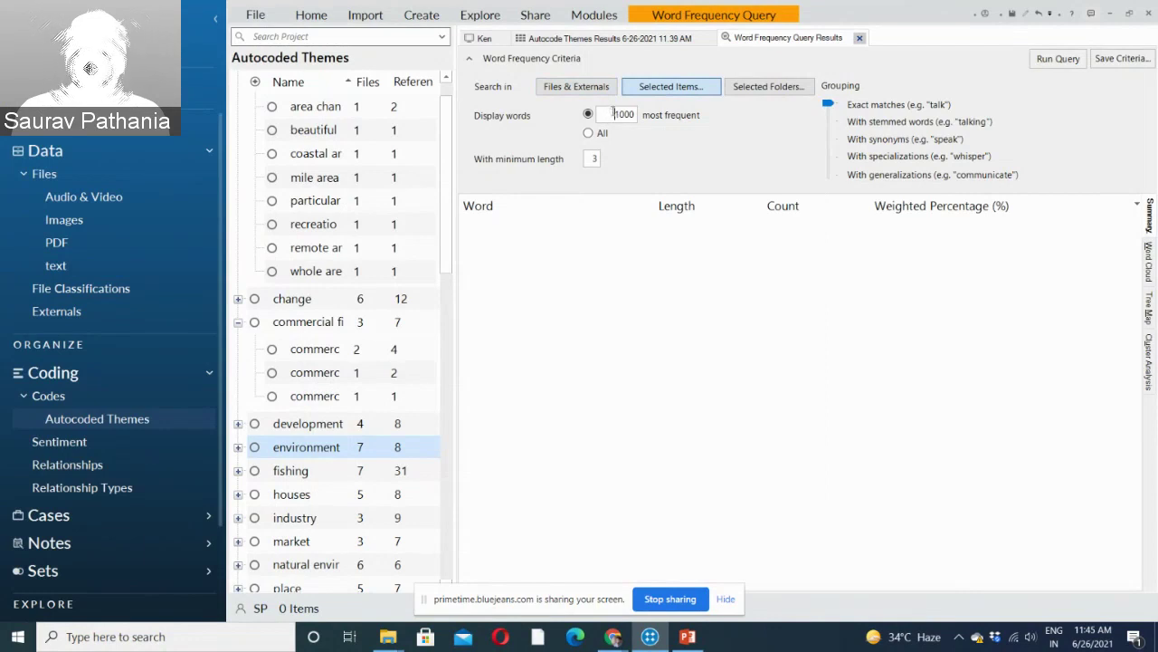
Run the query for the 50 most frequent words with a minimum length of 4.
{"action": "left_click_drag", "start_coordinate": [612, 113], "coordinate": [644, 119]}
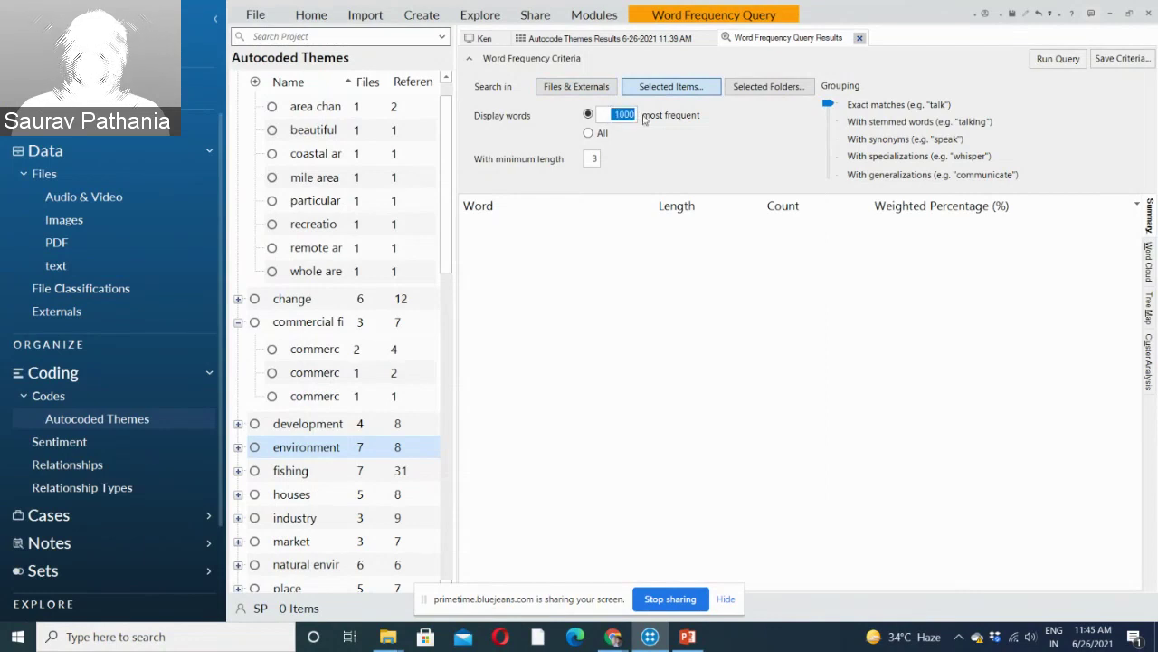
{"action": "type", "text": "50"}
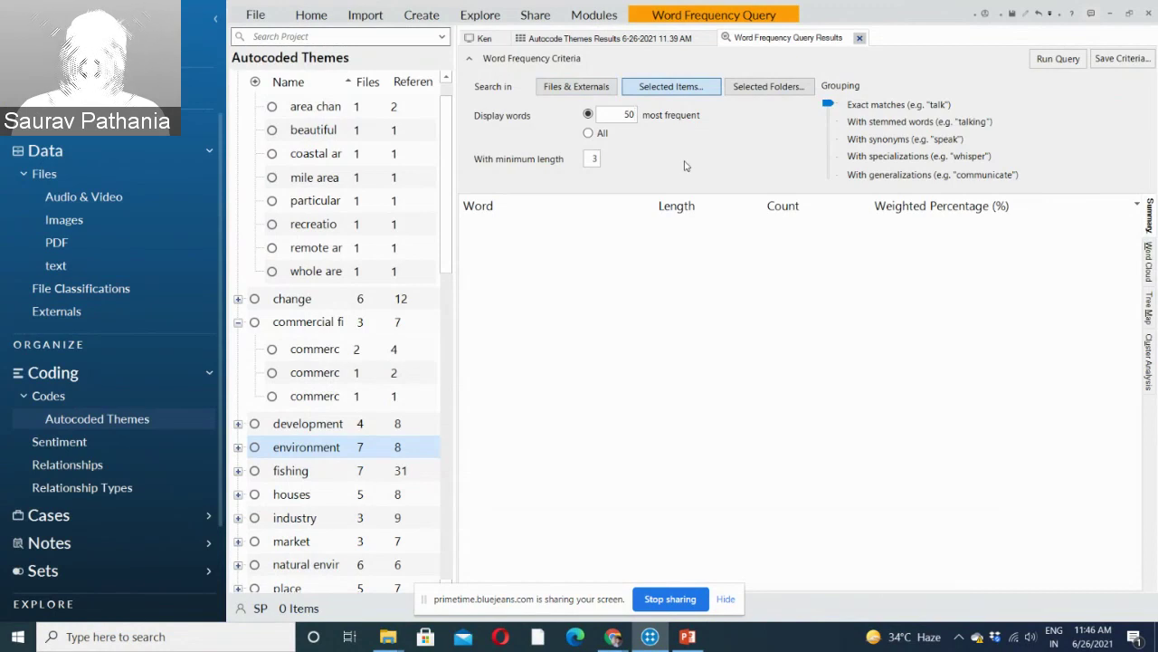
{"action": "left_click", "coordinate": [598, 157]}
{"action": "key", "text": "BackSpace"}
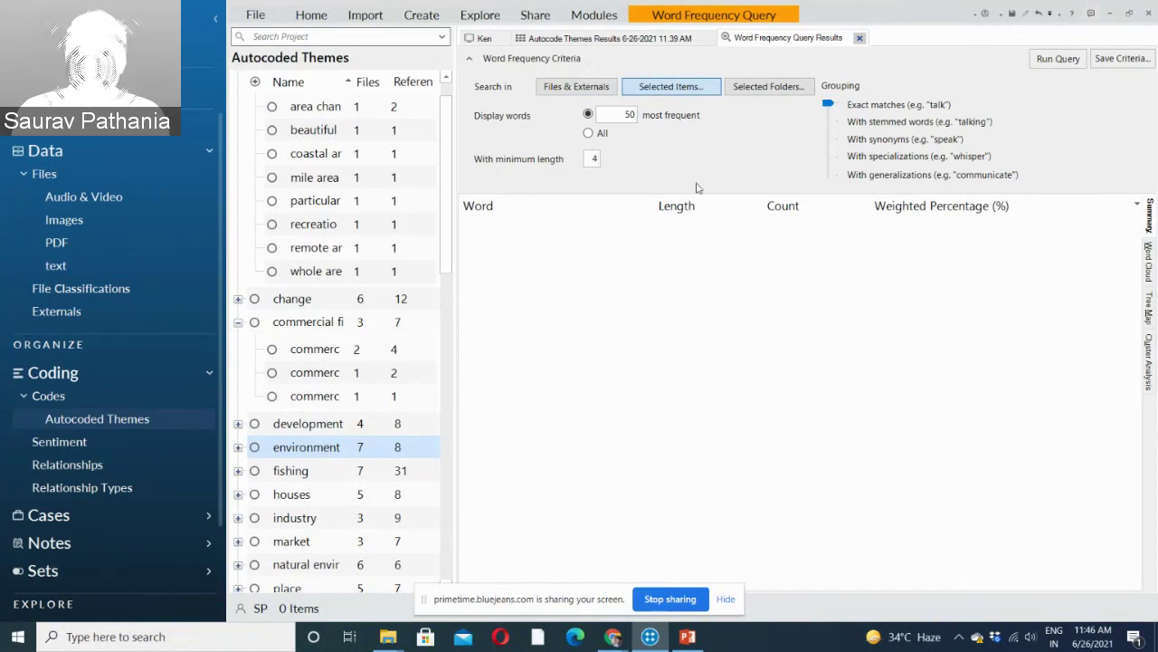
{"action": "left_click", "coordinate": [1059, 60]}
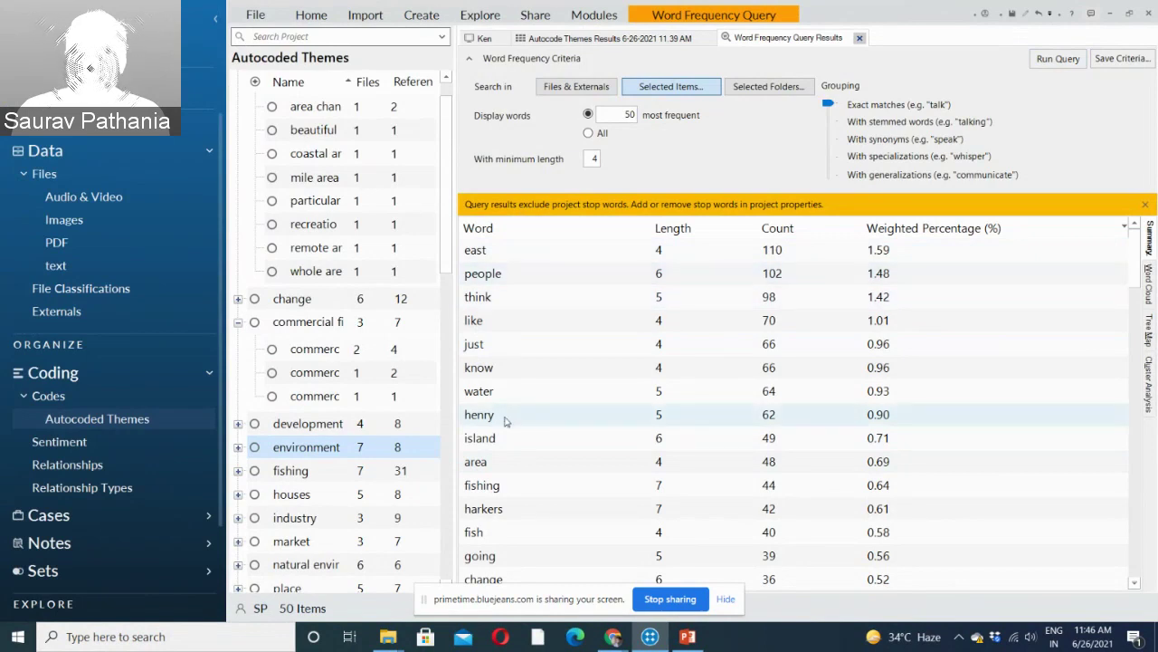
Add the word "east" to the stop words list and rerun the word frequency query.
{"action": "right_click", "coordinate": [497, 260]}
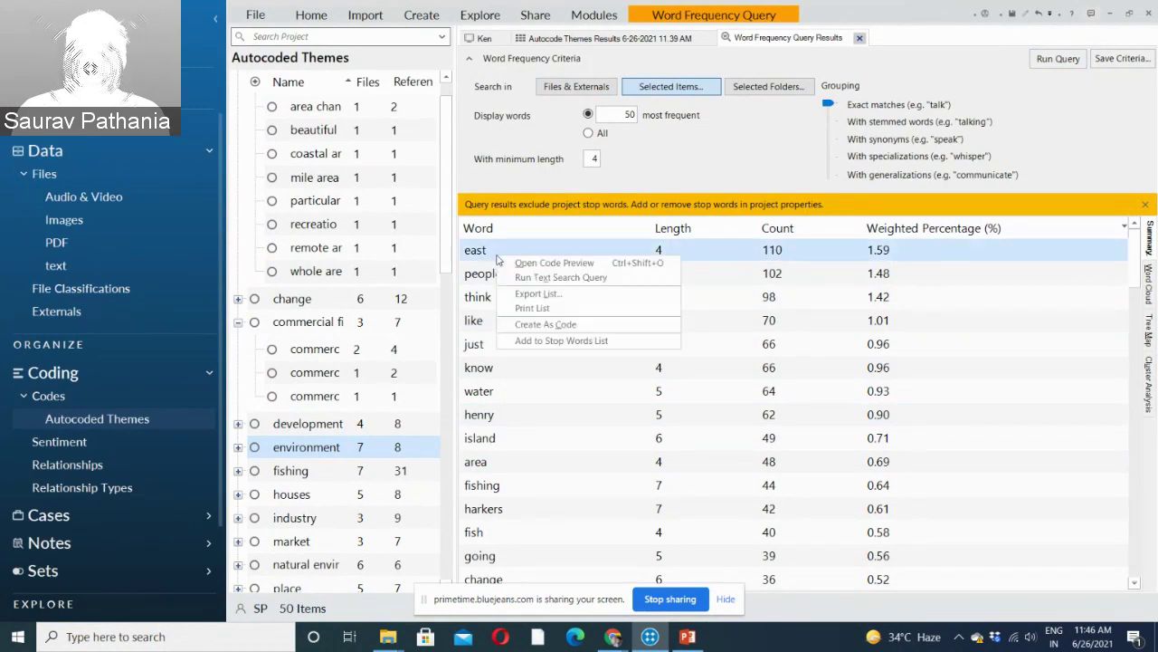
{"action": "left_click", "coordinate": [561, 340]}
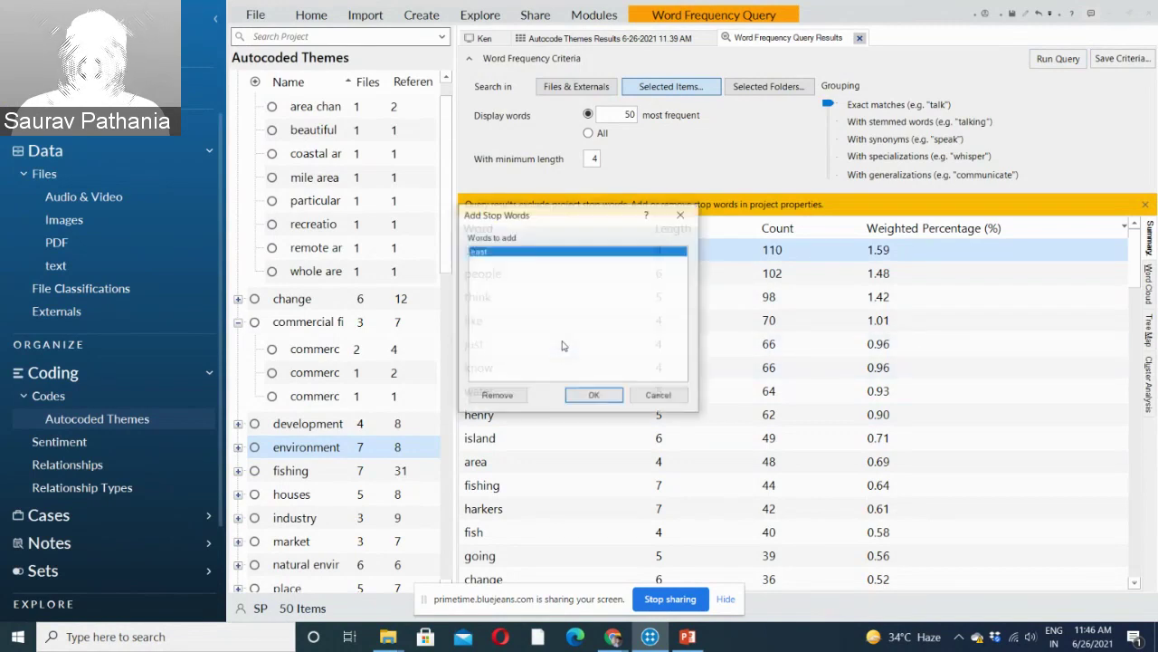
{"action": "left_click", "coordinate": [601, 396]}
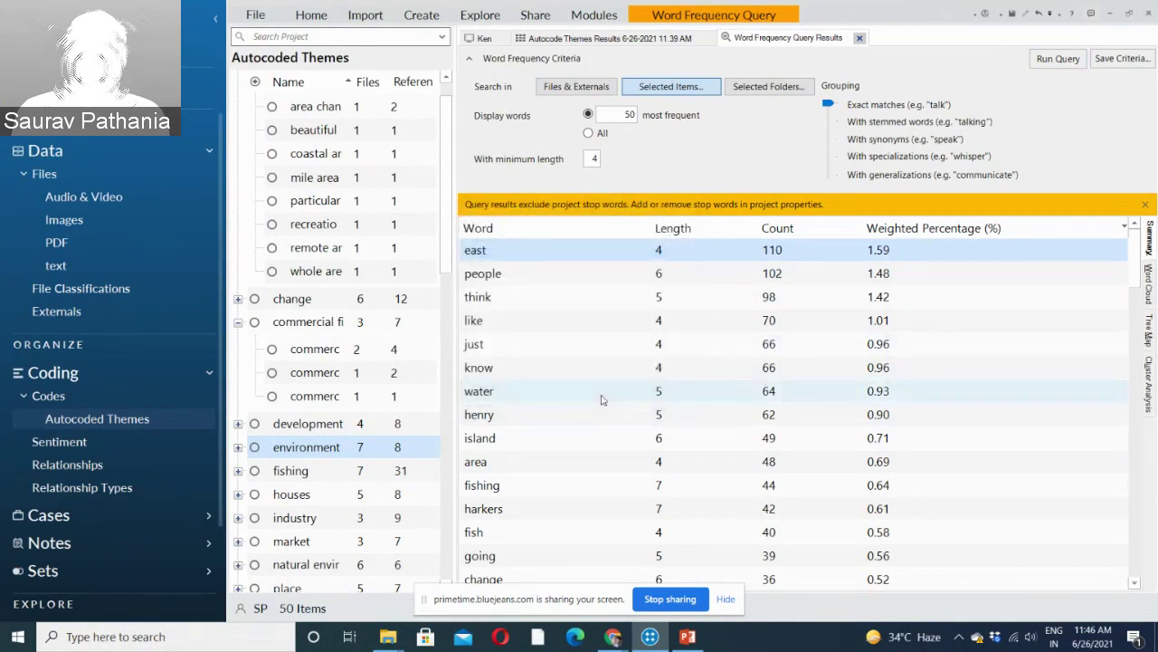
{"action": "left_click", "coordinate": [1038, 58]}
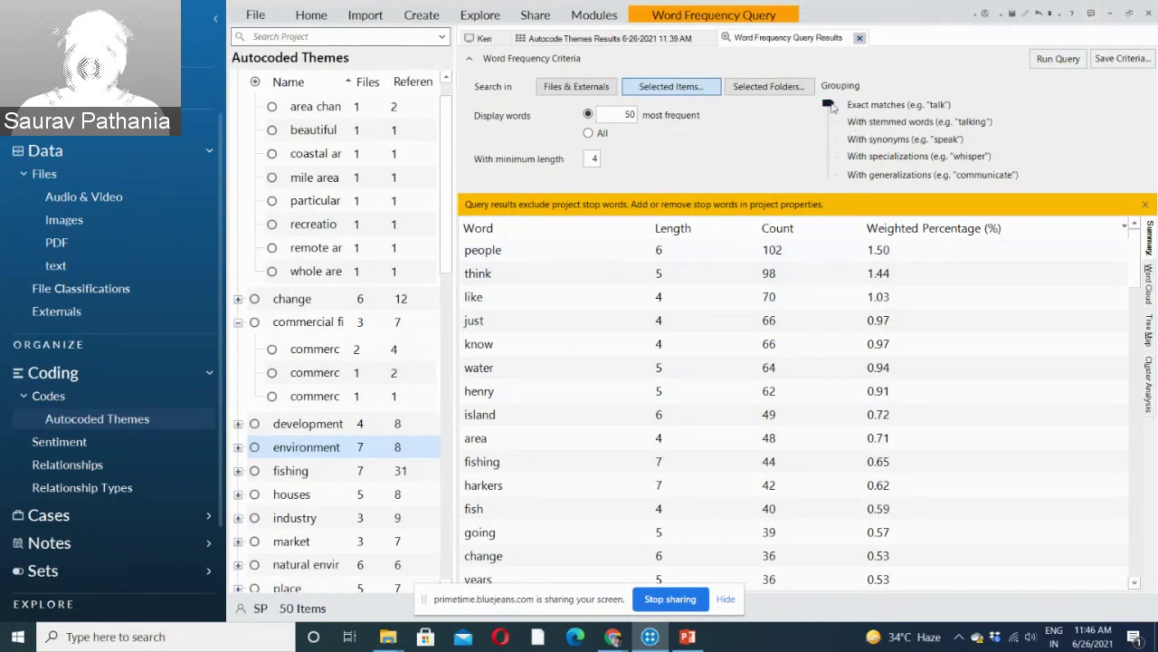
Set the grouping to "With synonyms", rerun the query and review the similar words for each result.
{"action": "left_click", "coordinate": [834, 137]}
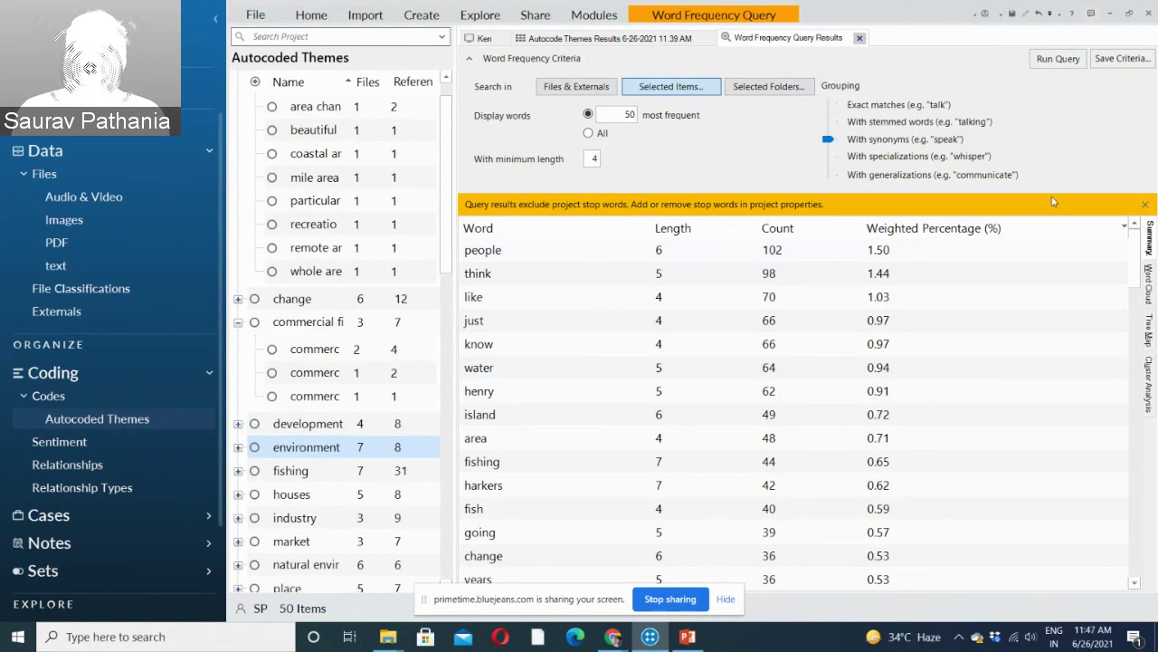
{"action": "left_click", "coordinate": [1055, 62]}
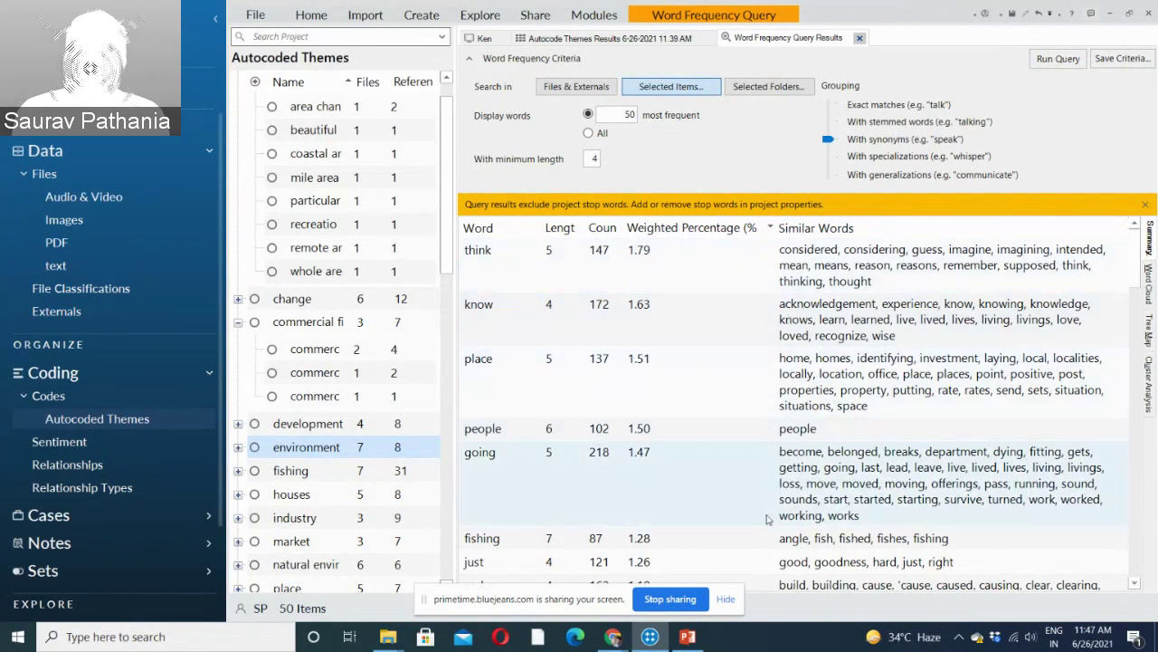
{"action": "scroll", "coordinate": [892, 474], "scroll_direction": "down", "scroll_amount": 15}
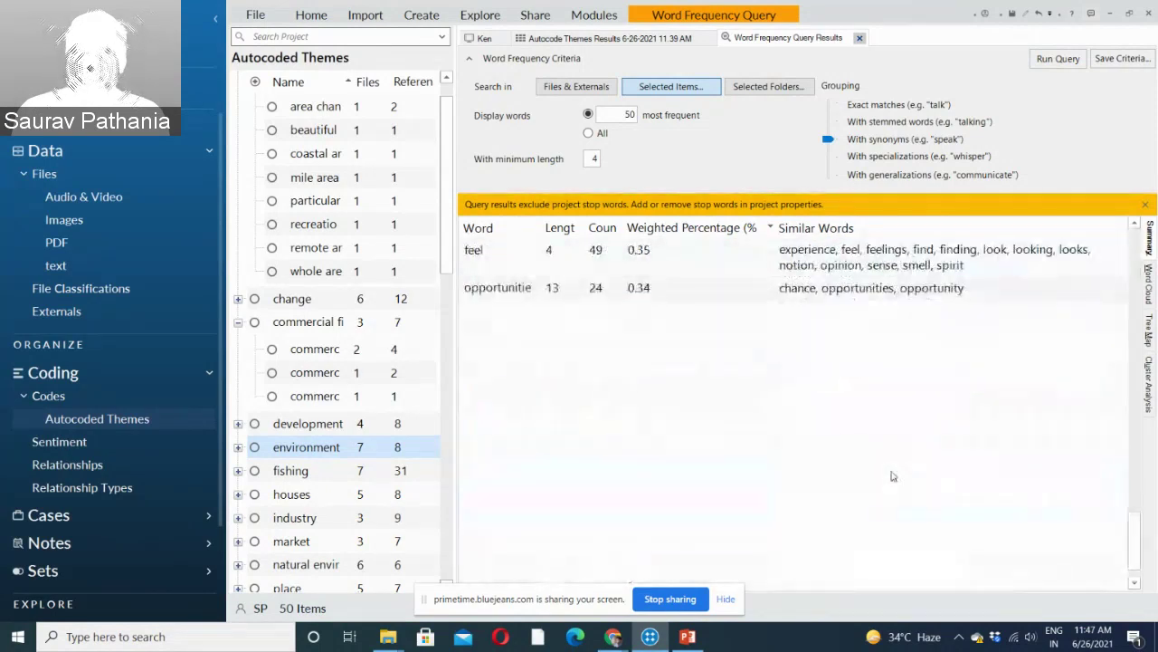
{"action": "scroll", "coordinate": [892, 474], "scroll_direction": "up", "scroll_amount": 15}
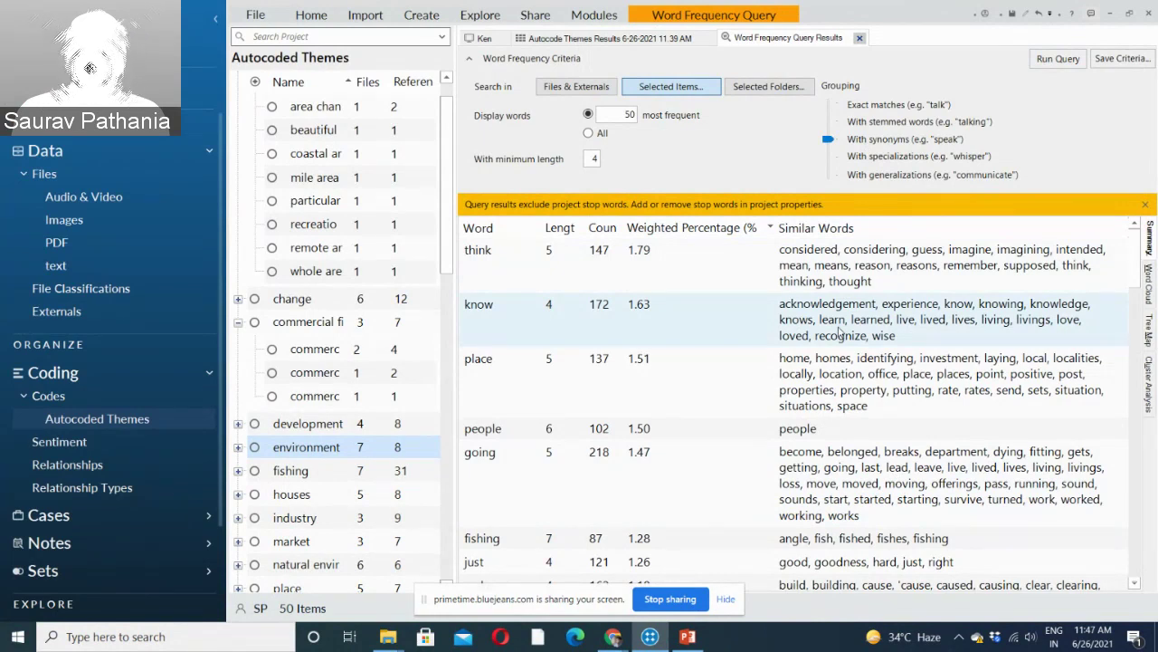
Display the word frequency results as a word cloud and view the available word cloud styles.
{"action": "left_click", "coordinate": [1151, 282]}
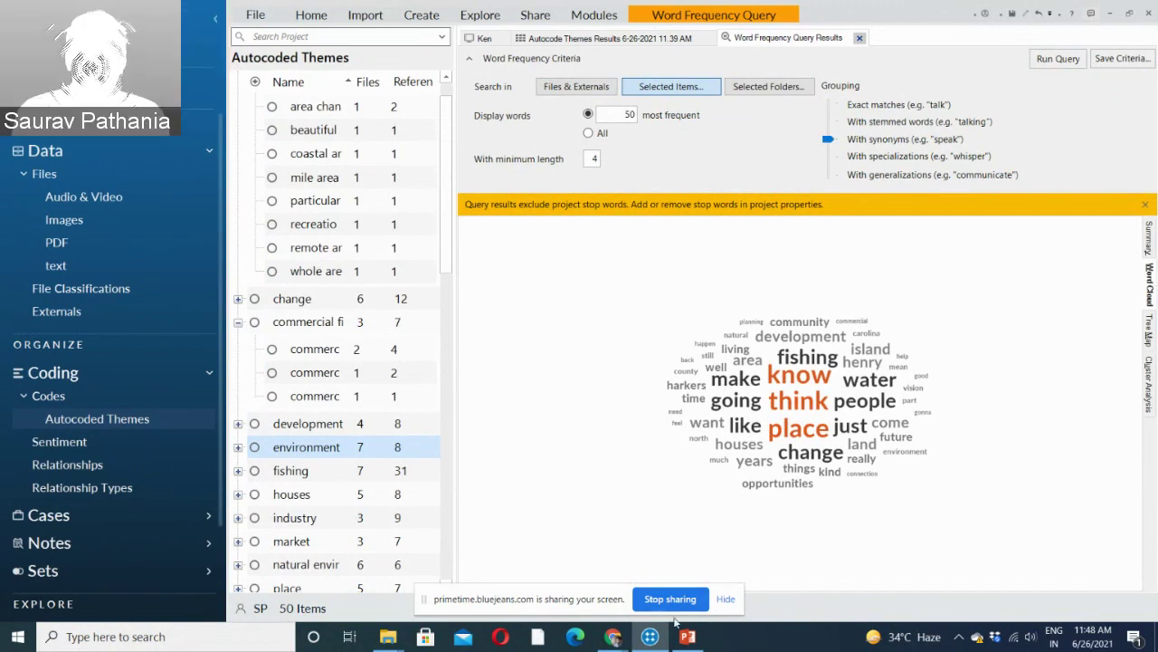
{"action": "mouse_move", "coordinate": [651, 640]}
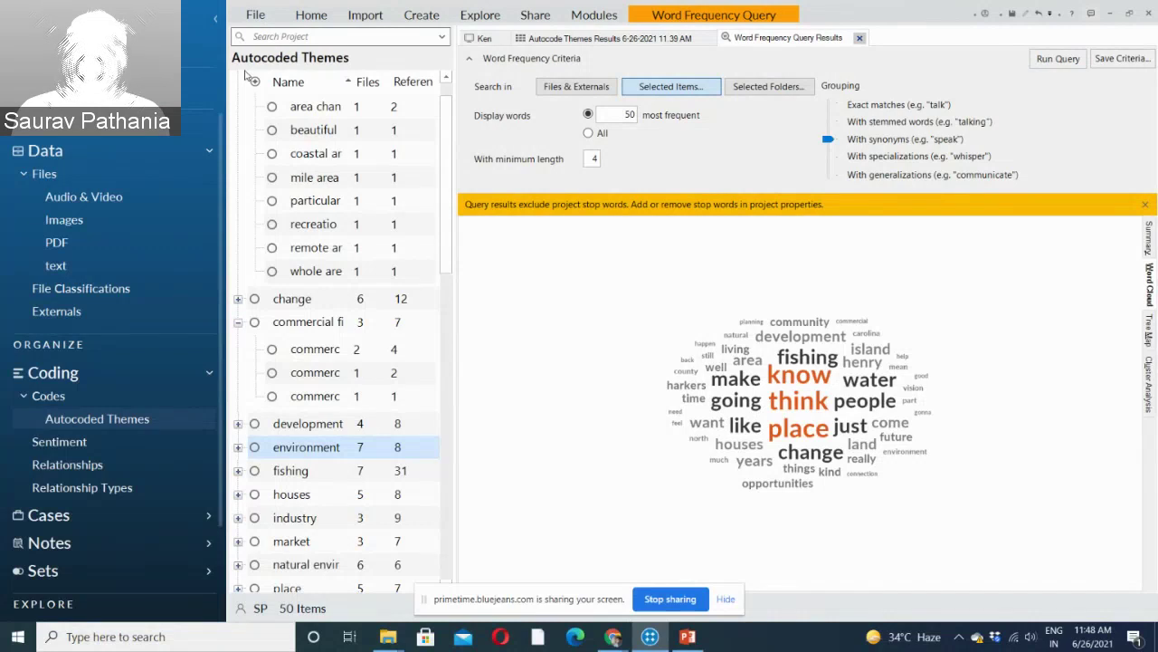
{"action": "left_click", "coordinate": [256, 16]}
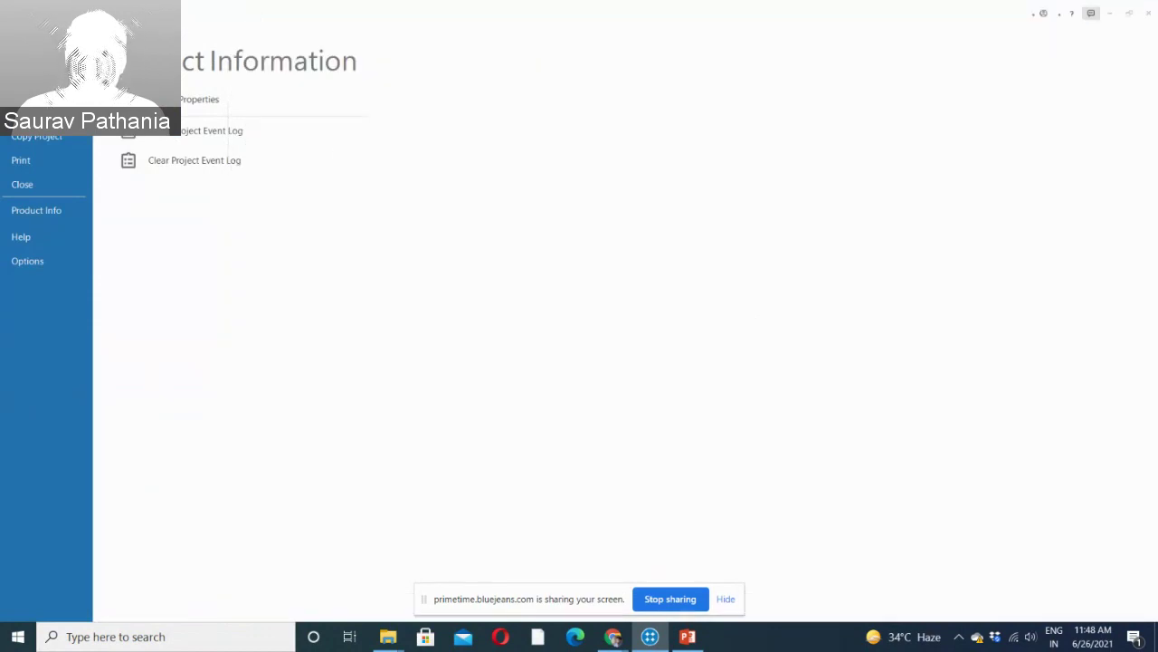
{"action": "key", "text": "Escape"}
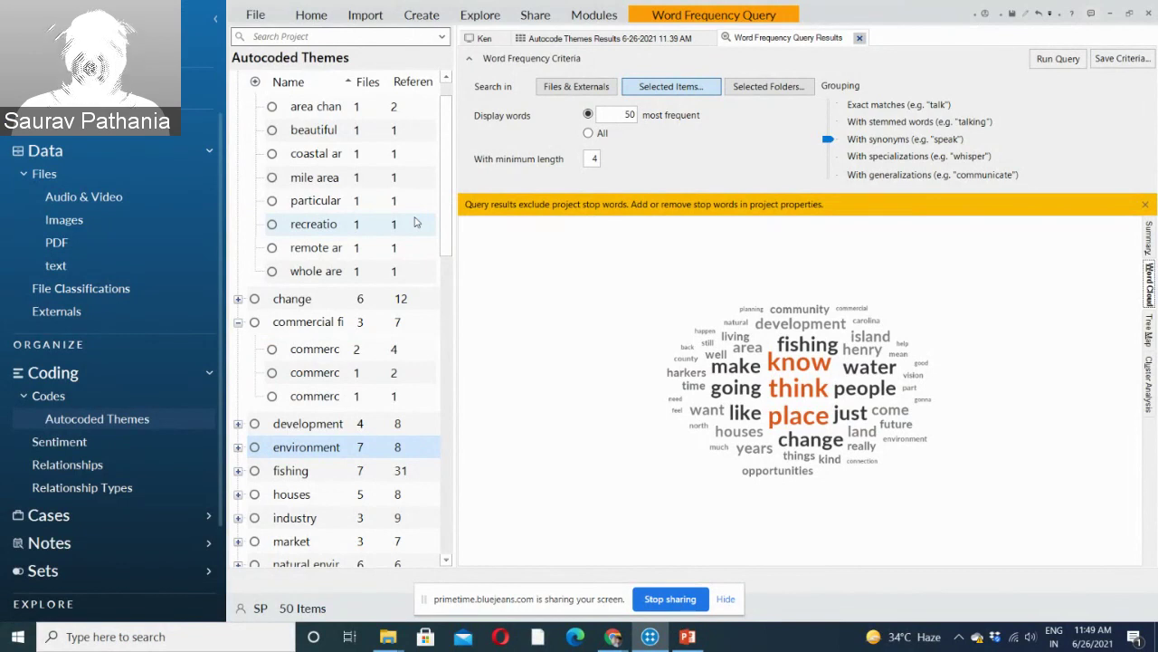
{"action": "scroll", "coordinate": [416, 222], "scroll_direction": "down", "scroll_amount": 1}
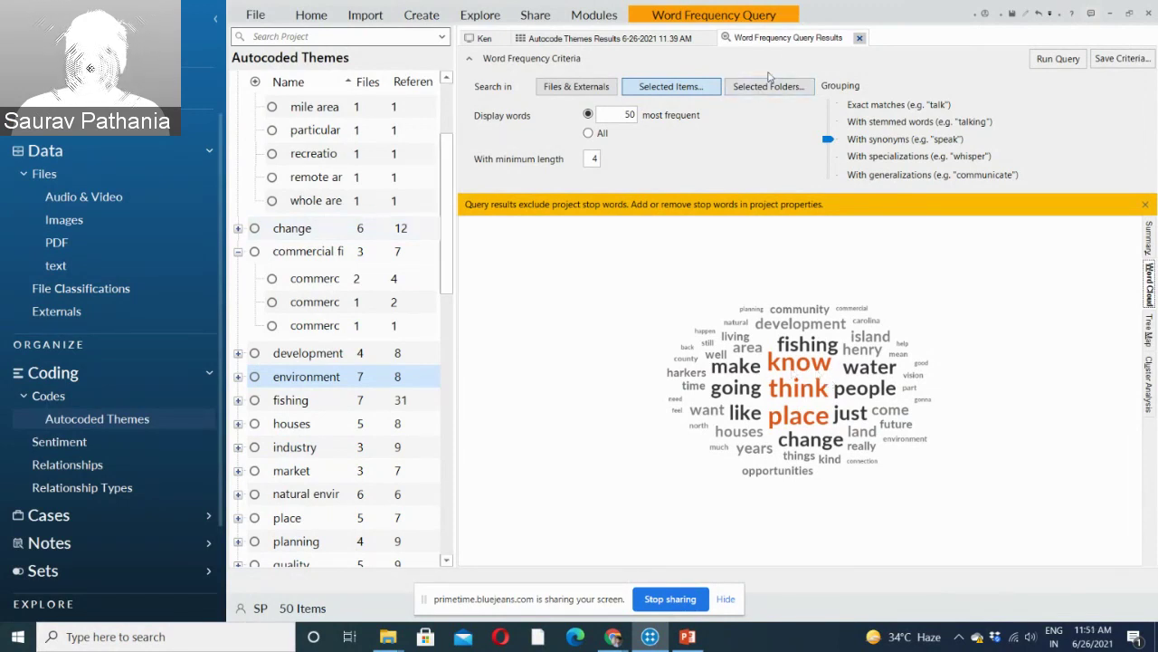
{"action": "left_click", "coordinate": [747, 19]}
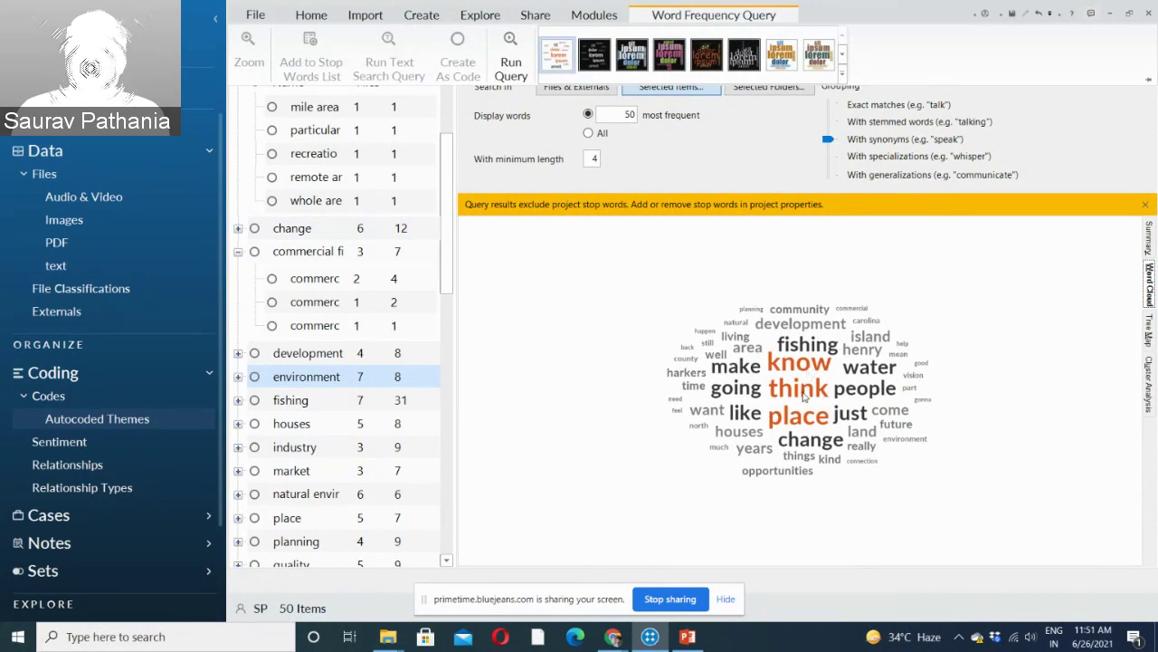
View the query results as a tree map, and examine the word clusters in the cluster analysis diagram.
{"action": "left_click", "coordinate": [1151, 331]}
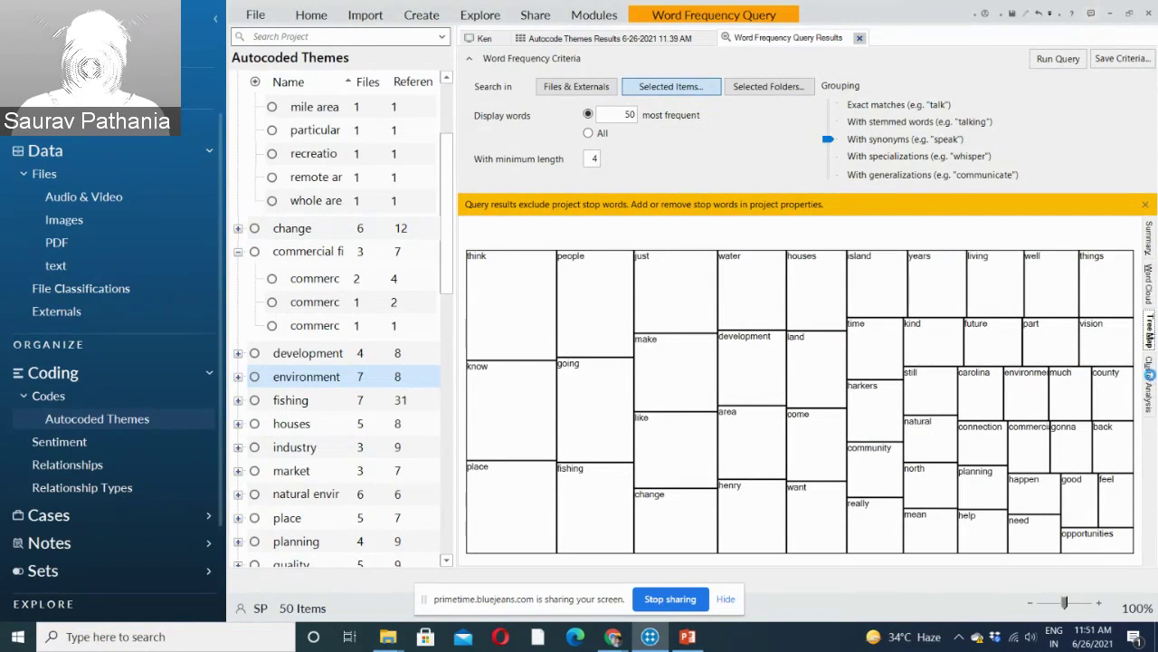
{"action": "left_click", "coordinate": [1149, 374]}
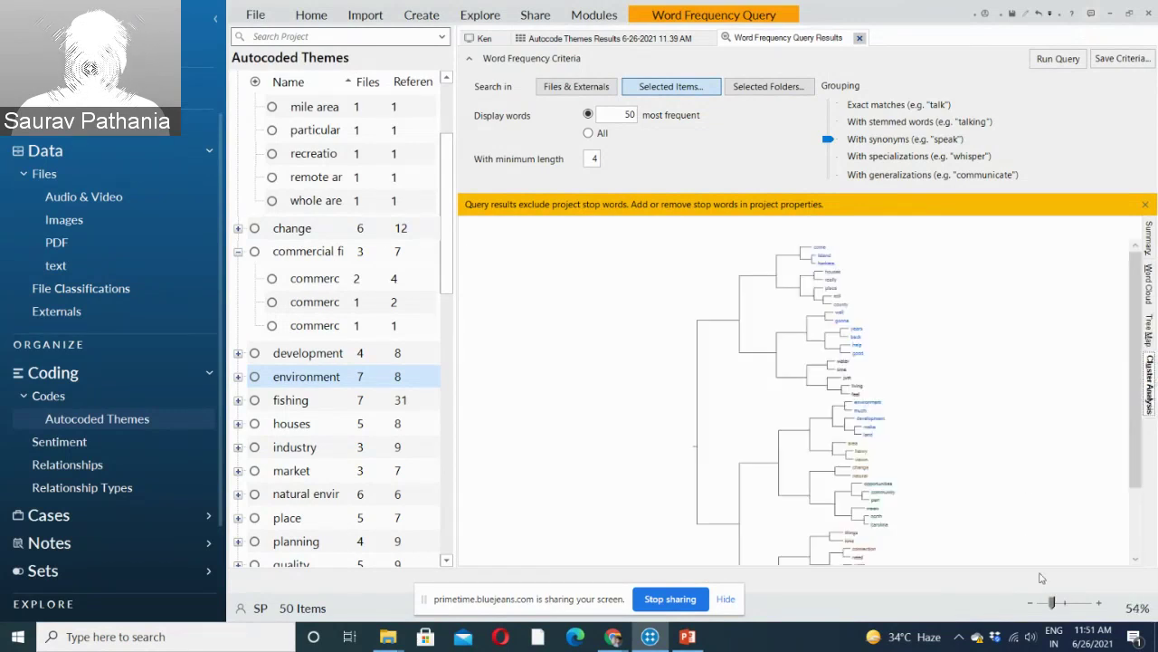
{"action": "left_click_drag", "start_coordinate": [1051, 601], "coordinate": [1066, 607]}
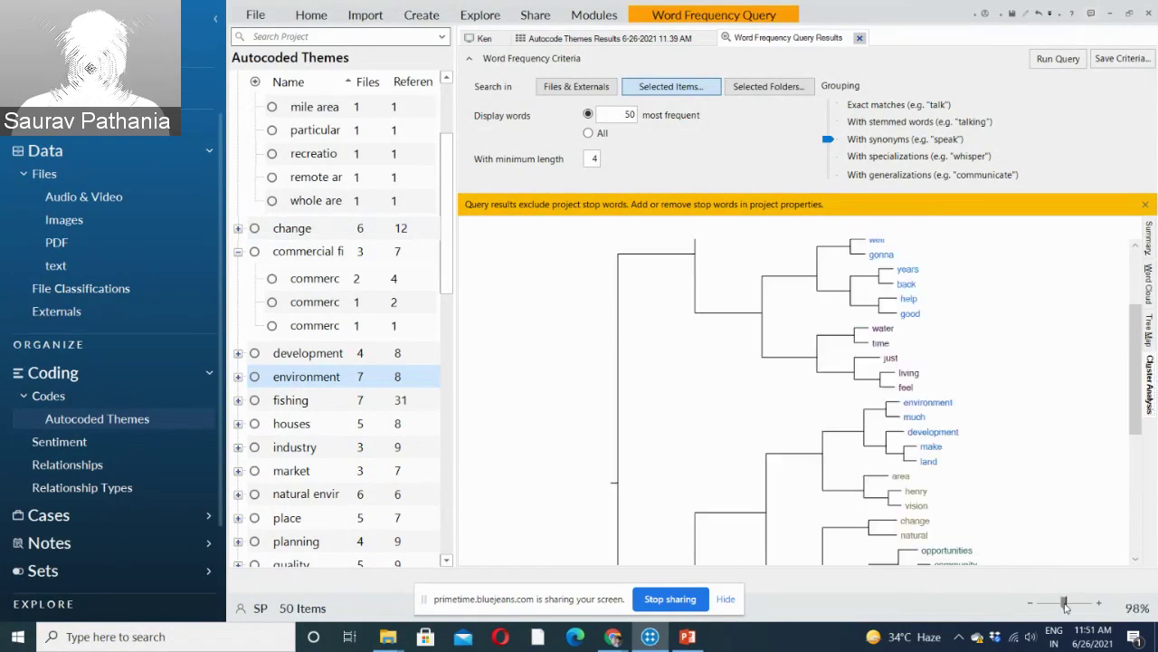
{"action": "right_click", "coordinate": [1137, 340]}
{"action": "right_click", "coordinate": [1137, 309]}
{"action": "right_click", "coordinate": [1137, 296]}
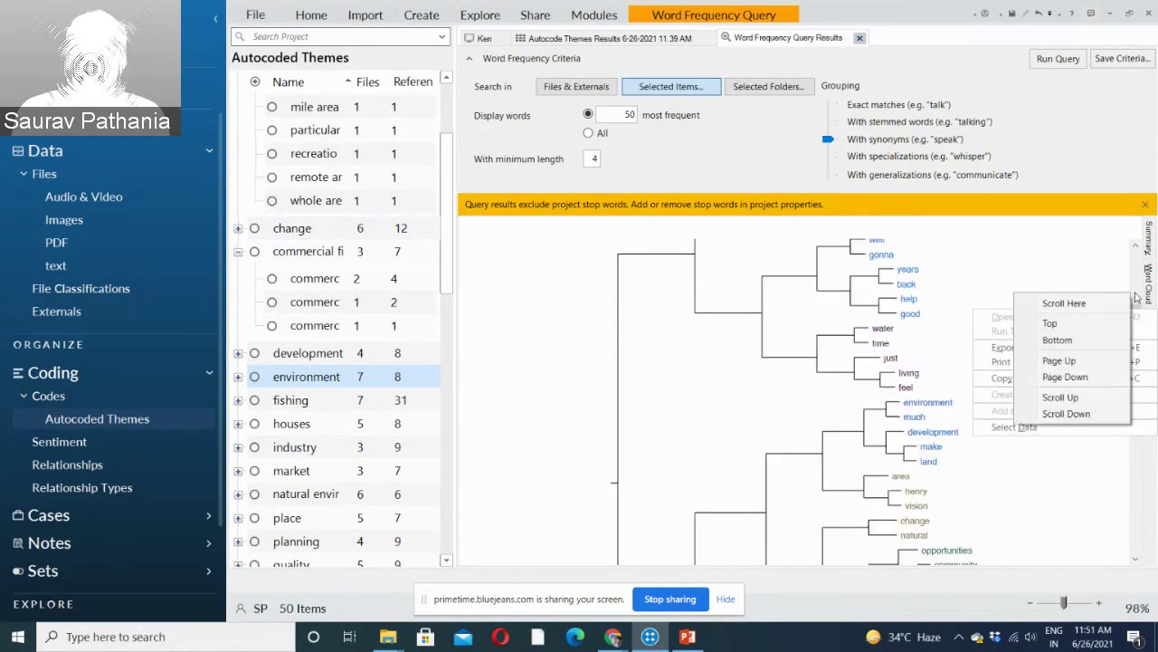
{"action": "scroll", "coordinate": [1109, 278], "scroll_direction": "down", "scroll_amount": 1}
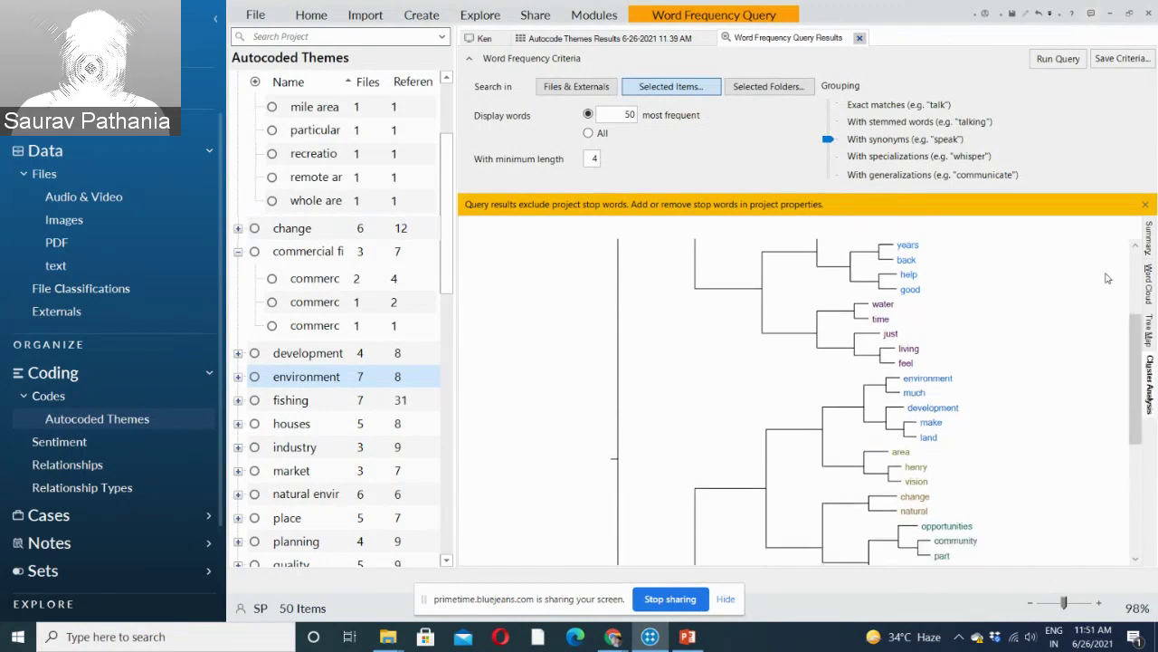
{"action": "right_click", "coordinate": [1136, 339]}
{"action": "right_click", "coordinate": [1137, 333]}
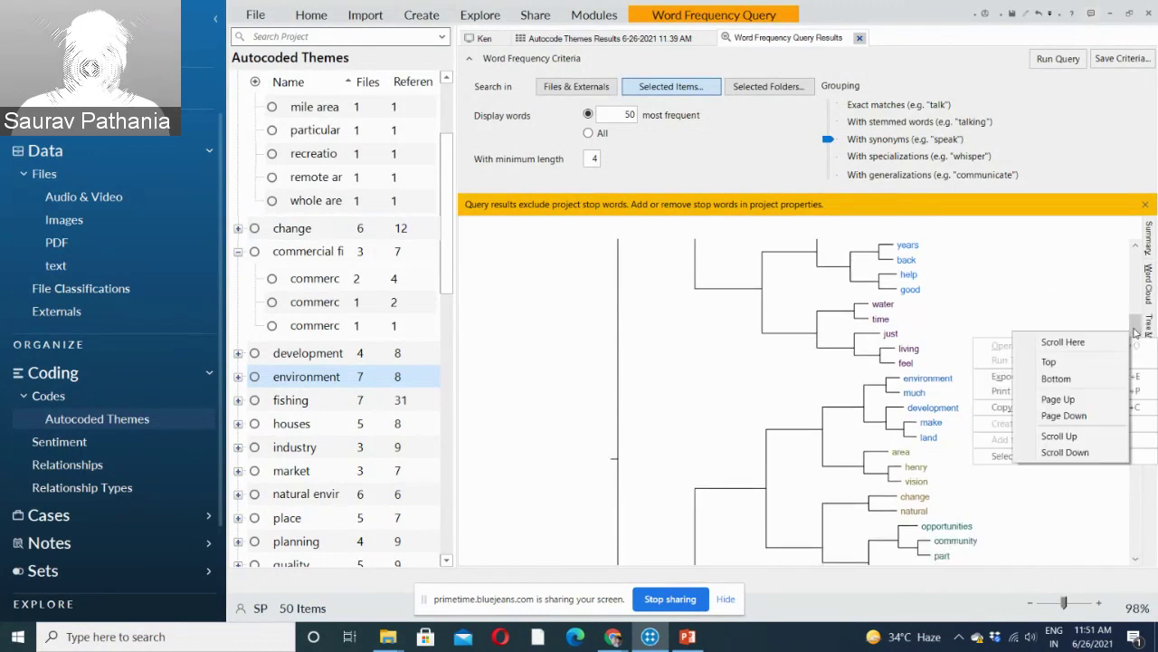
{"action": "key", "text": "Escape"}
{"action": "scroll", "coordinate": [1128, 264], "scroll_direction": "up", "scroll_amount": 6}
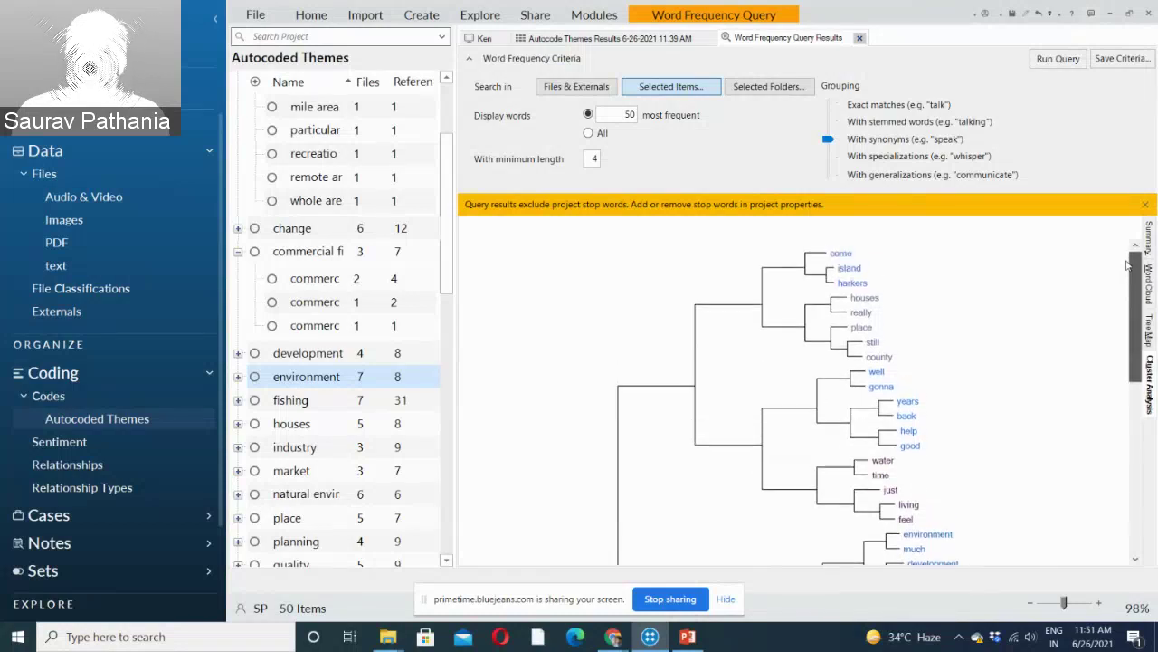
{"action": "left_click_drag", "start_coordinate": [1128, 264], "coordinate": [1140, 476]}
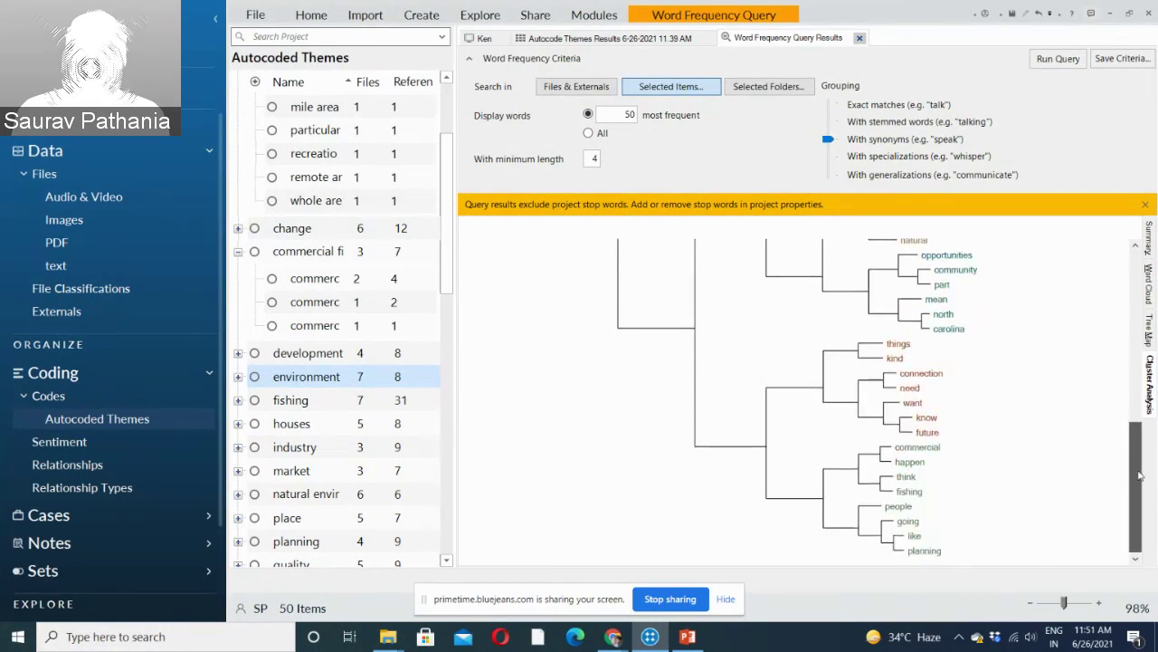
From the word cloud, create a code for the word "think" in the Codes folder, named "Think-Word Frequency".
{"action": "left_click", "coordinate": [1150, 272]}
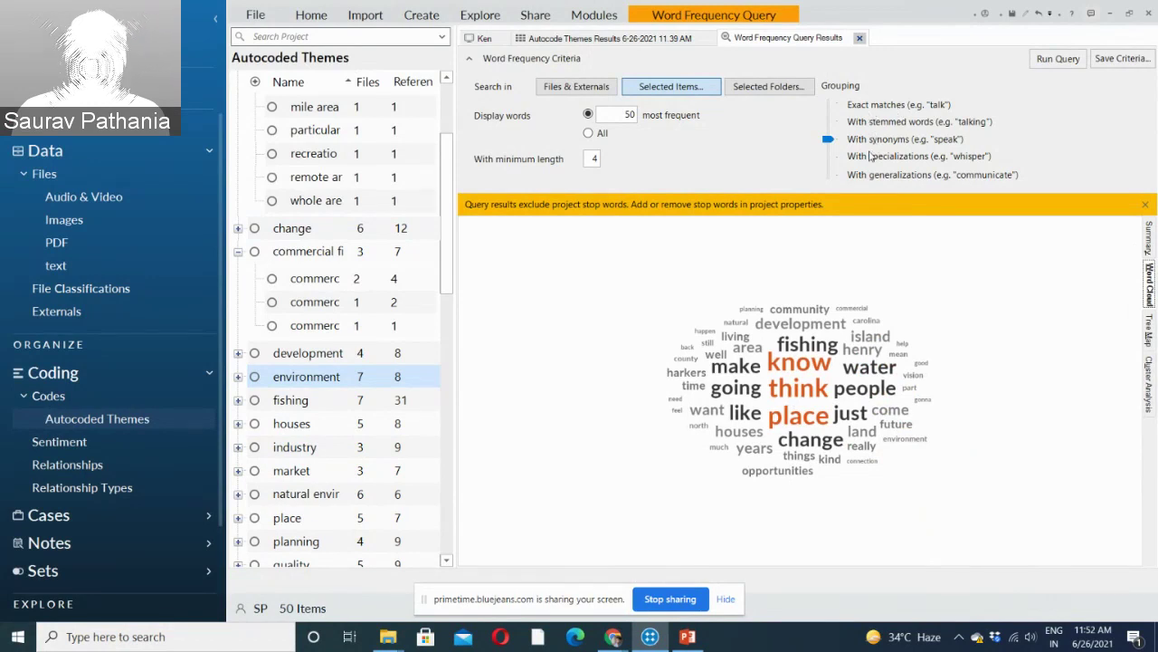
{"action": "right_click", "coordinate": [797, 395]}
{"action": "left_click", "coordinate": [874, 481]}
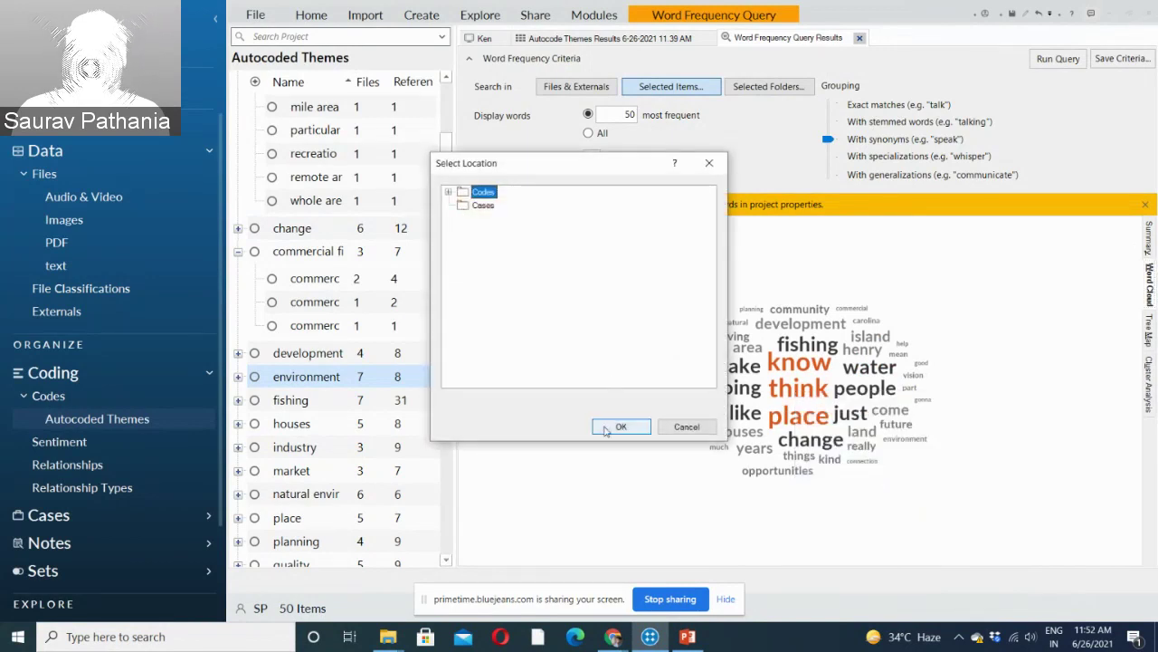
{"action": "left_click", "coordinate": [606, 429]}
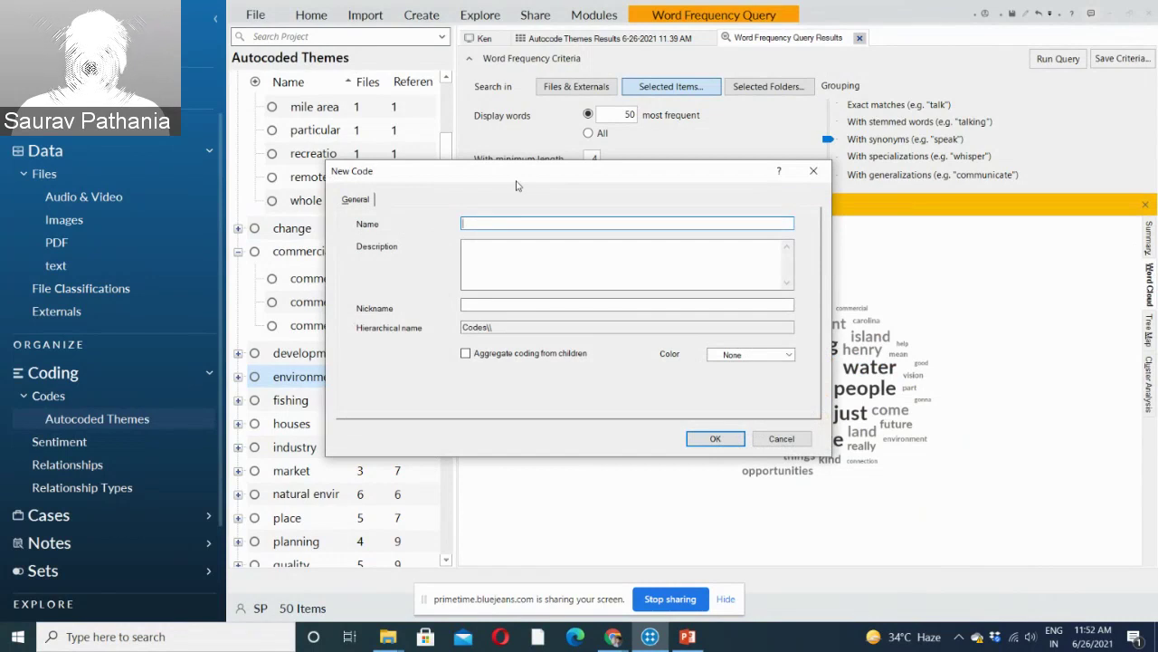
{"action": "type", "text": "Think"}
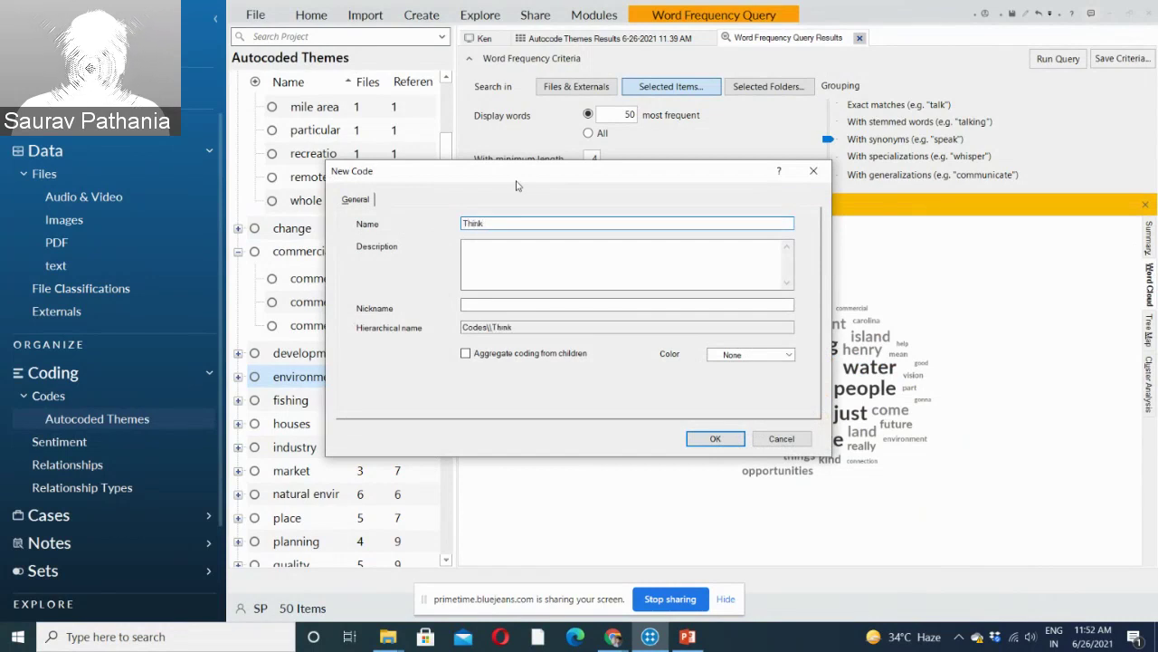
{"action": "type", "text": "-Wor"}
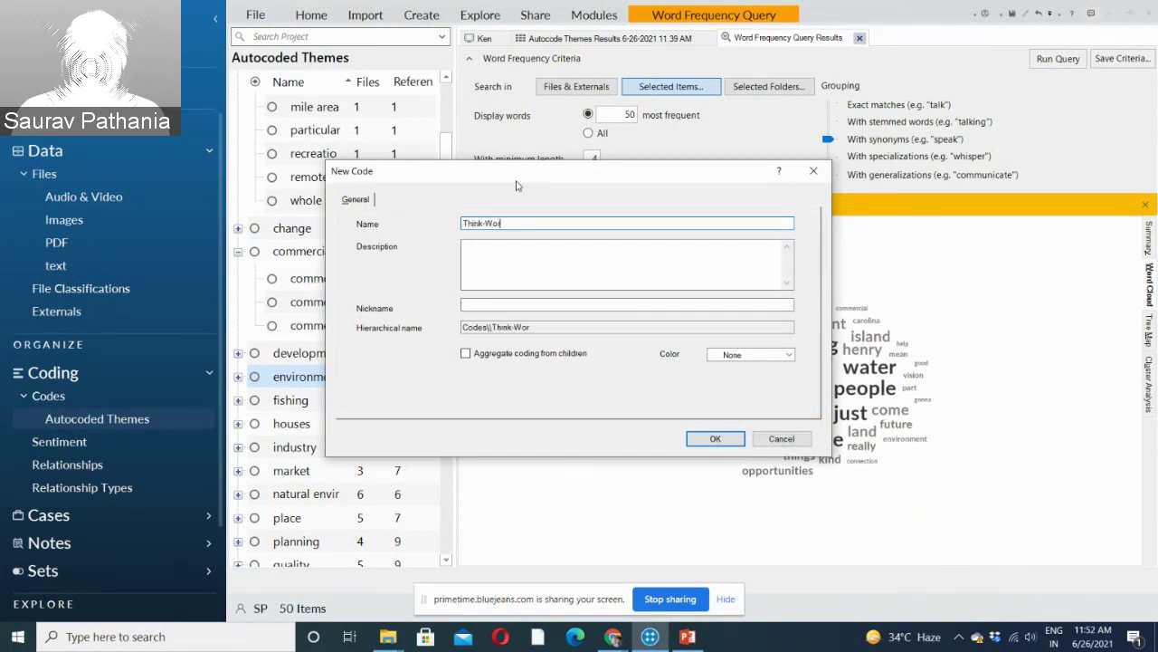
{"action": "type", "text": "d Fr"}
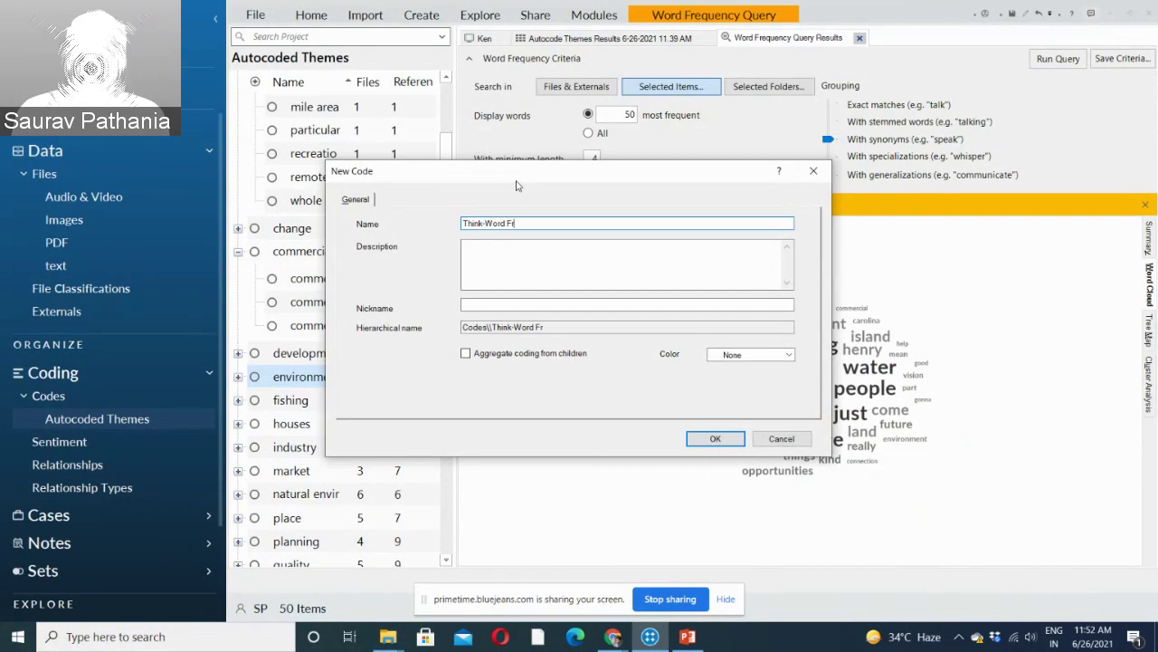
{"action": "type", "text": "equency"}
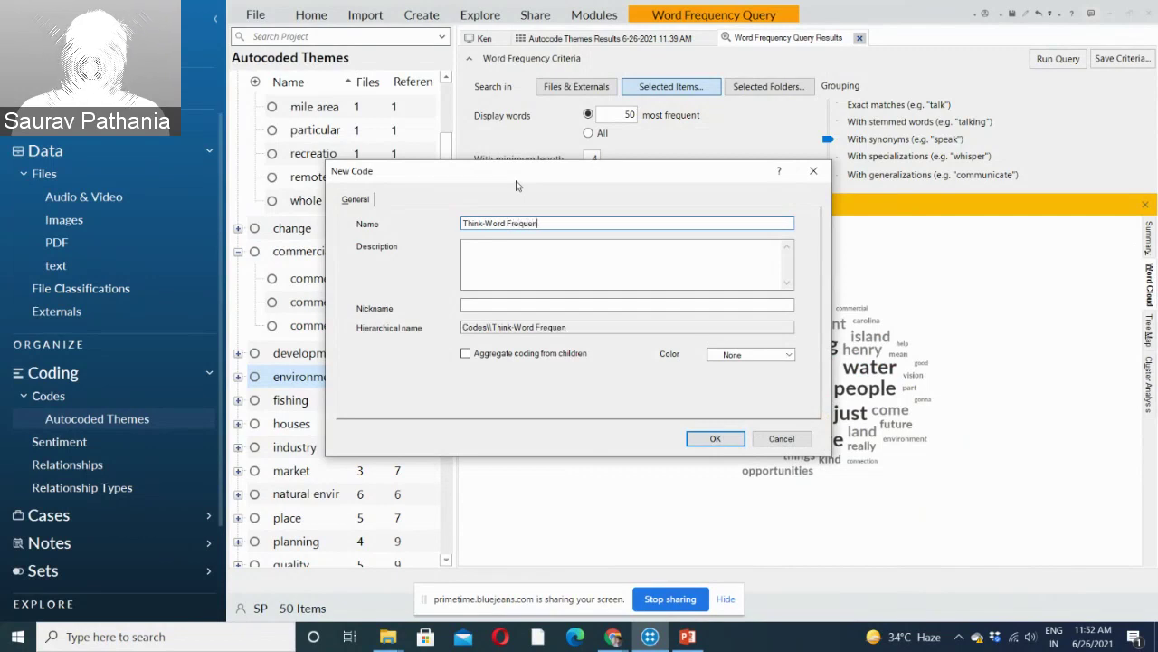
{"action": "left_click", "coordinate": [715, 438]}
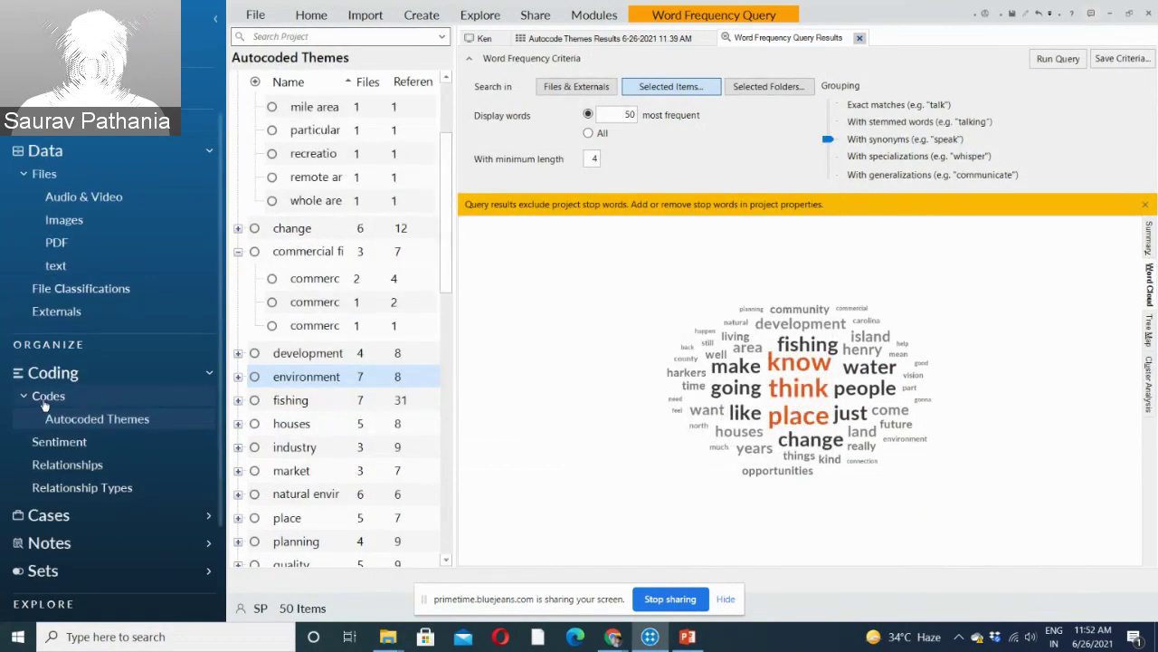
Open the "Think-Word Frequency" code from the Codes list and examine its coded references.
{"action": "left_click", "coordinate": [82, 399]}
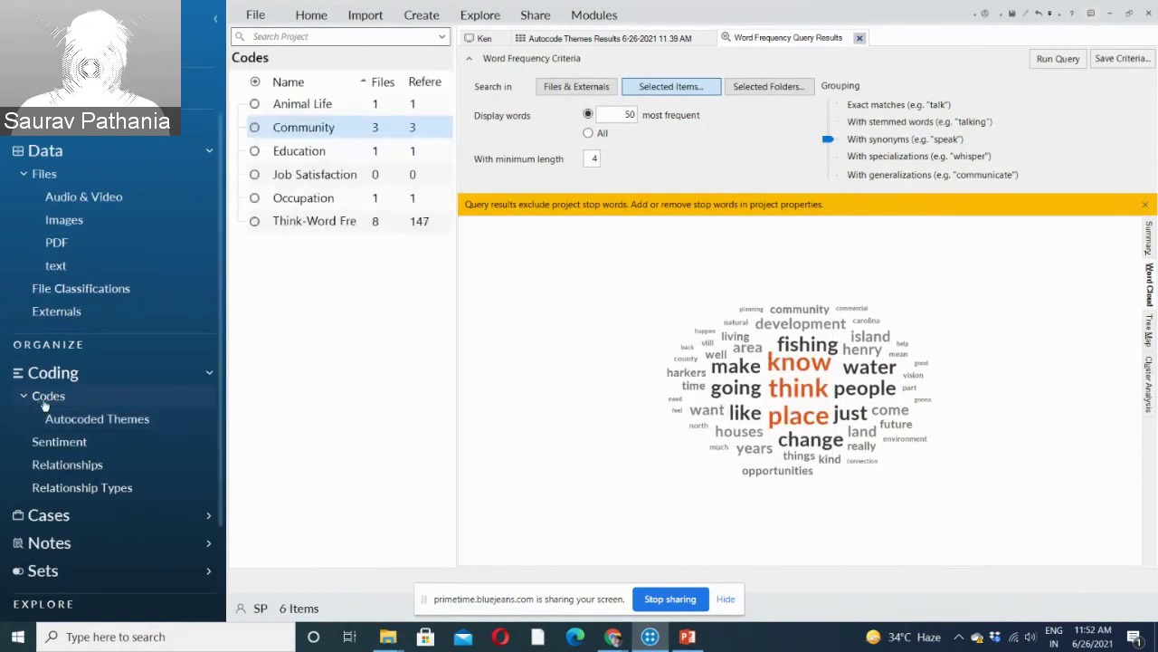
{"action": "left_click", "coordinate": [317, 223]}
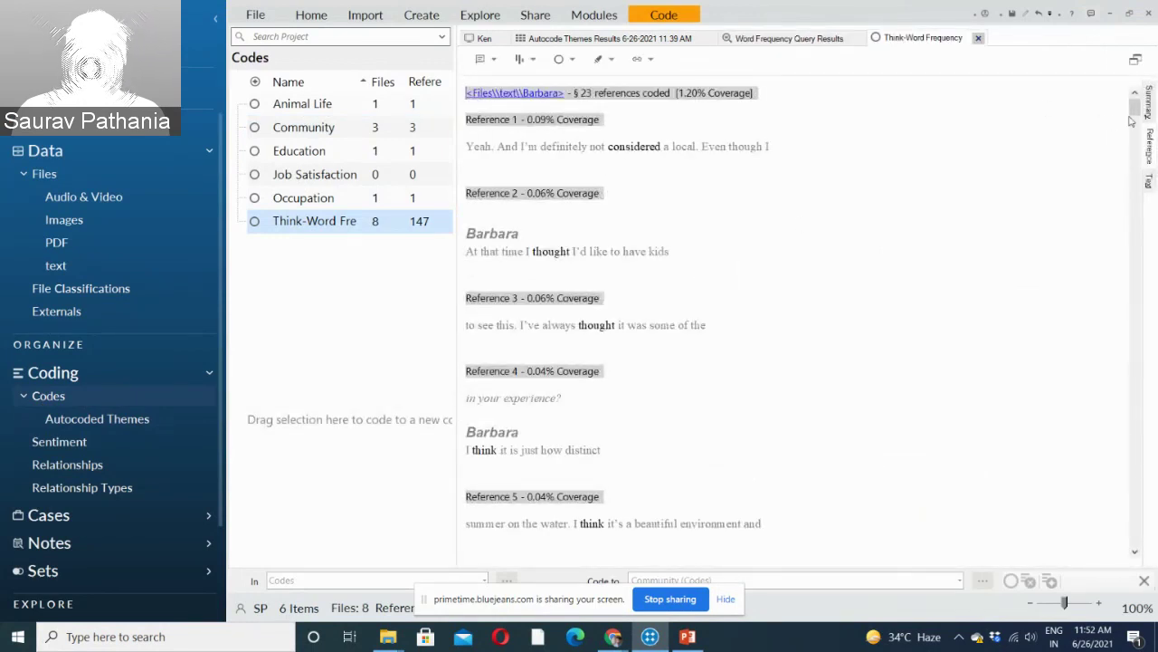
{"action": "left_click_drag", "start_coordinate": [1136, 111], "coordinate": [1152, 88]}
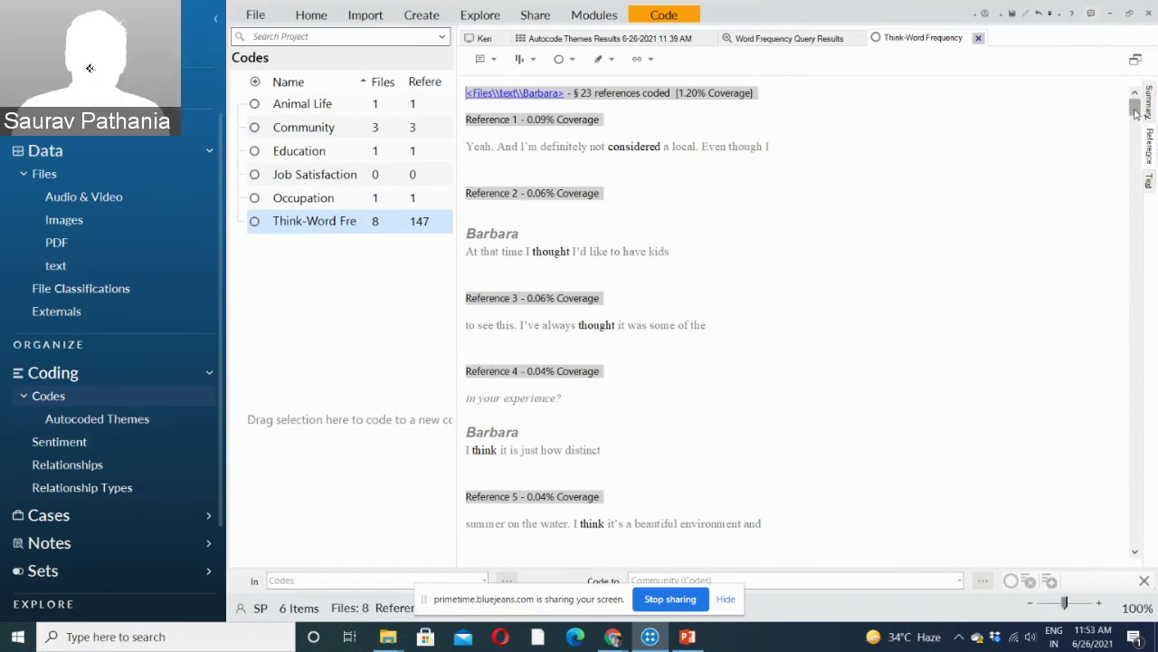
{"action": "mouse_move", "coordinate": [1135, 111]}
{"action": "left_mouse_down"}
{"action": "mouse_move", "coordinate": [1152, 328]}
{"action": "mouse_move", "coordinate": [1142, 111]}
{"action": "left_mouse_up"}
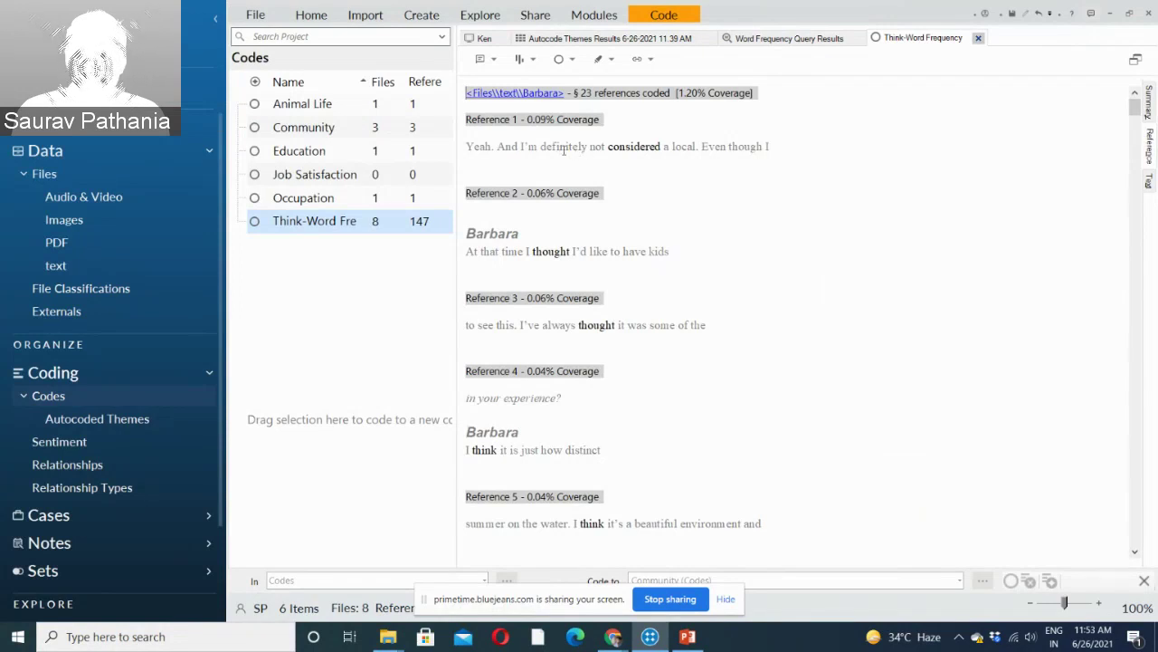
Set the coding context to Broad for the first reference ("considered") and the third reference ("thought").
{"action": "right_click", "coordinate": [646, 146]}
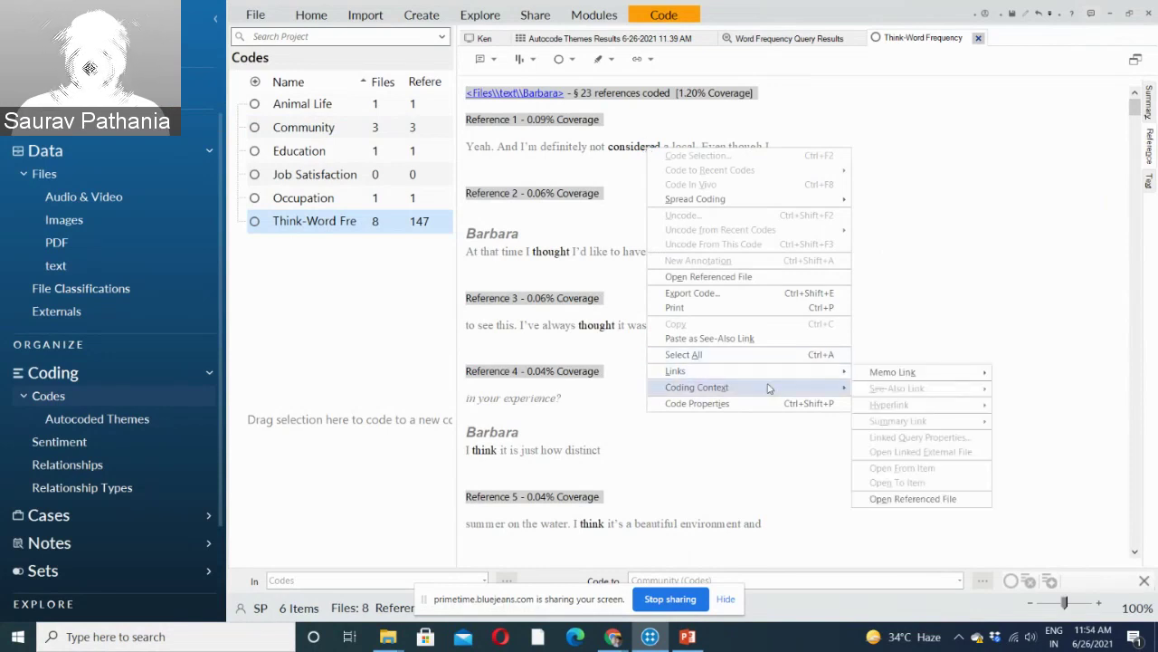
{"action": "mouse_move", "coordinate": [769, 388]}
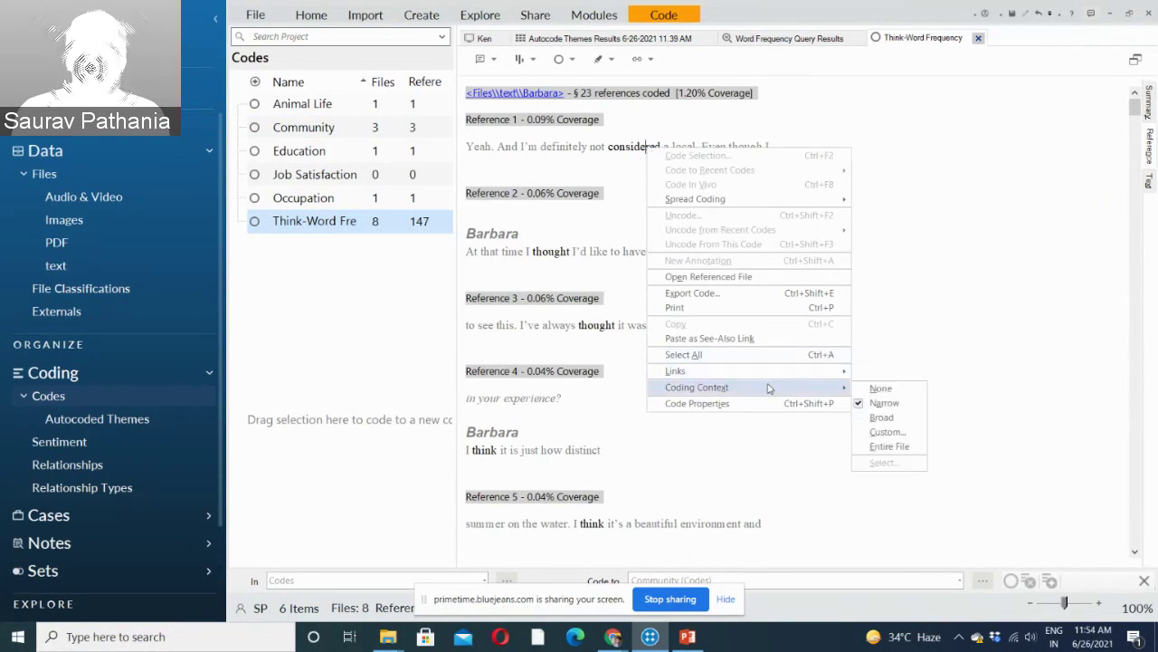
{"action": "left_click", "coordinate": [880, 417]}
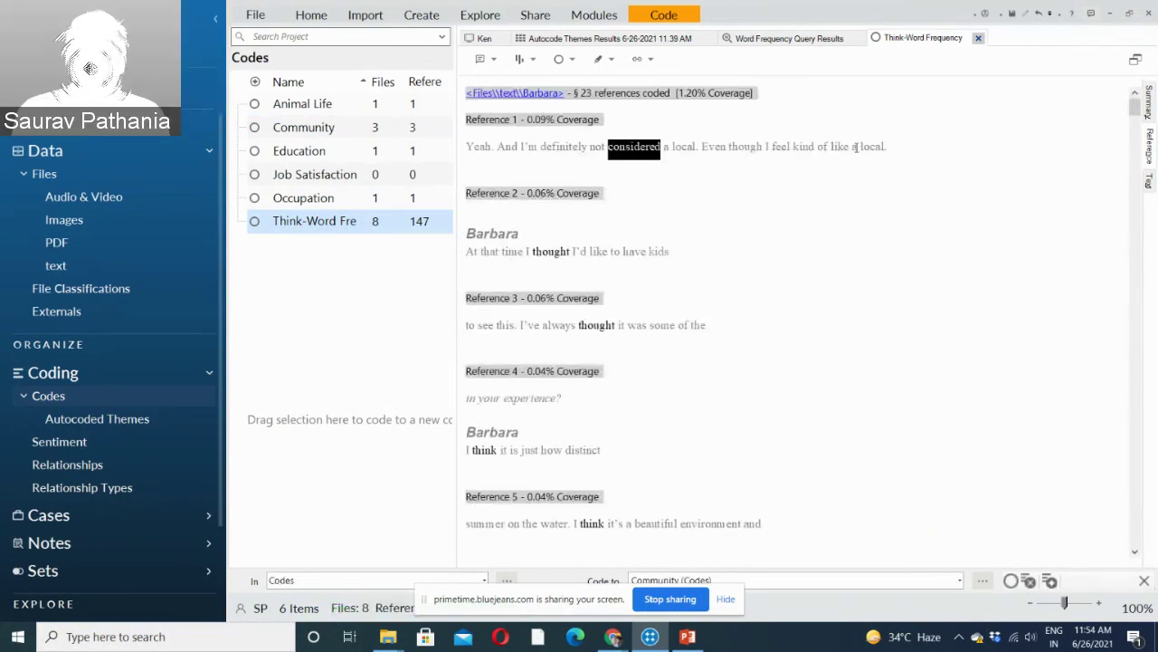
{"action": "right_click", "coordinate": [630, 327]}
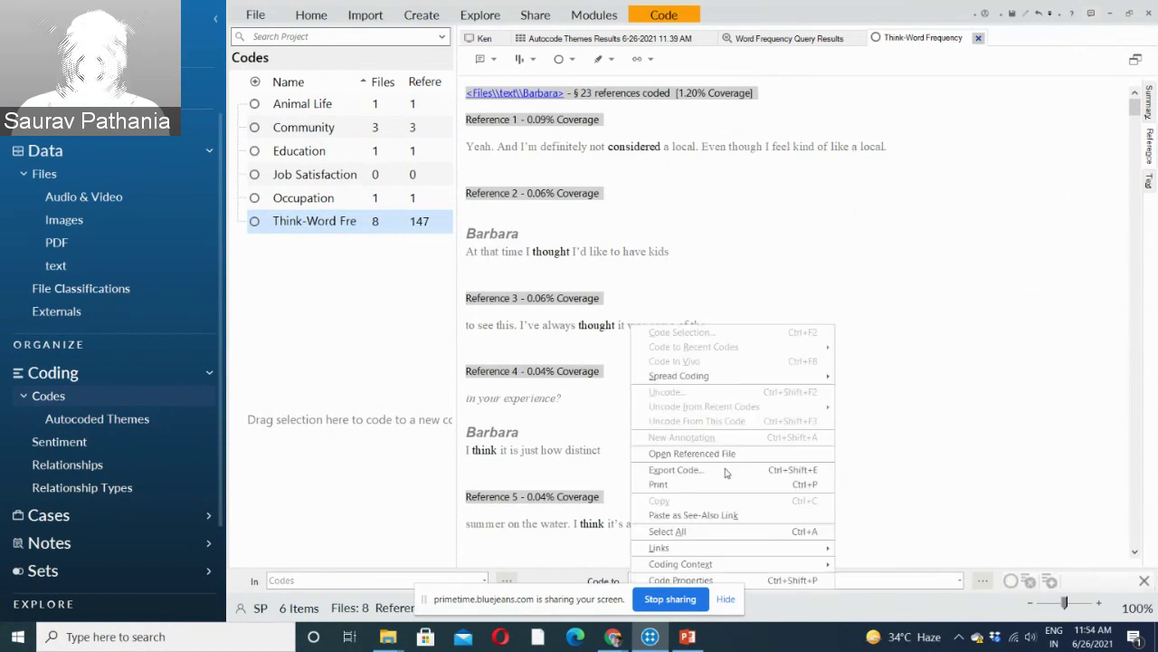
{"action": "mouse_move", "coordinate": [750, 564]}
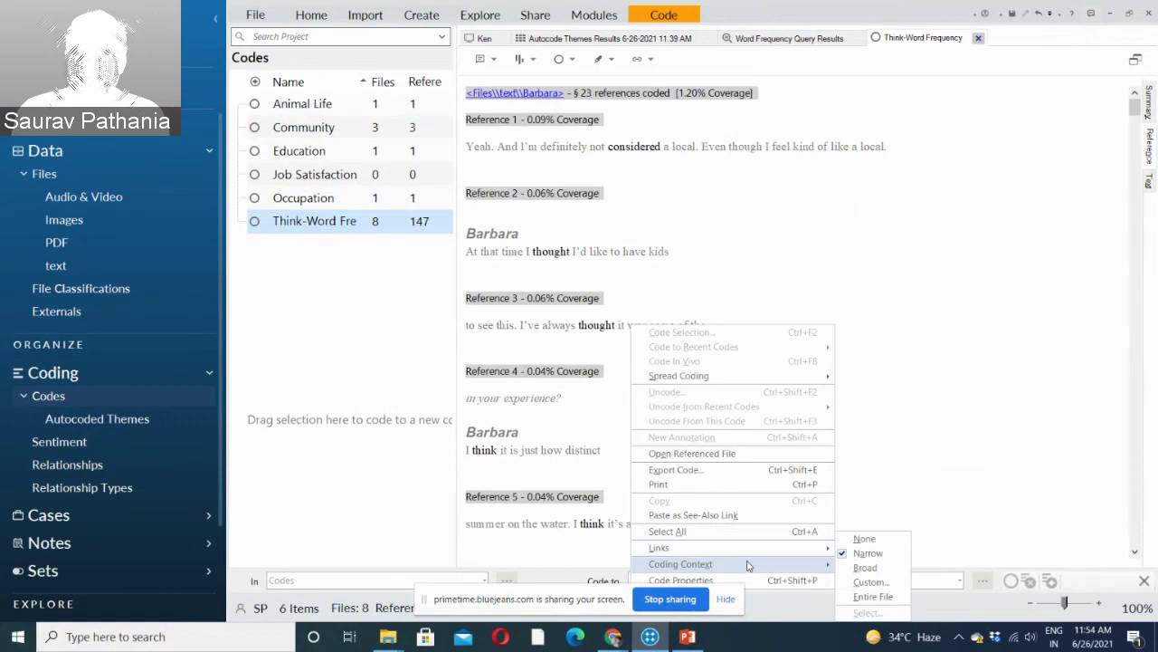
{"action": "left_click", "coordinate": [864, 566]}
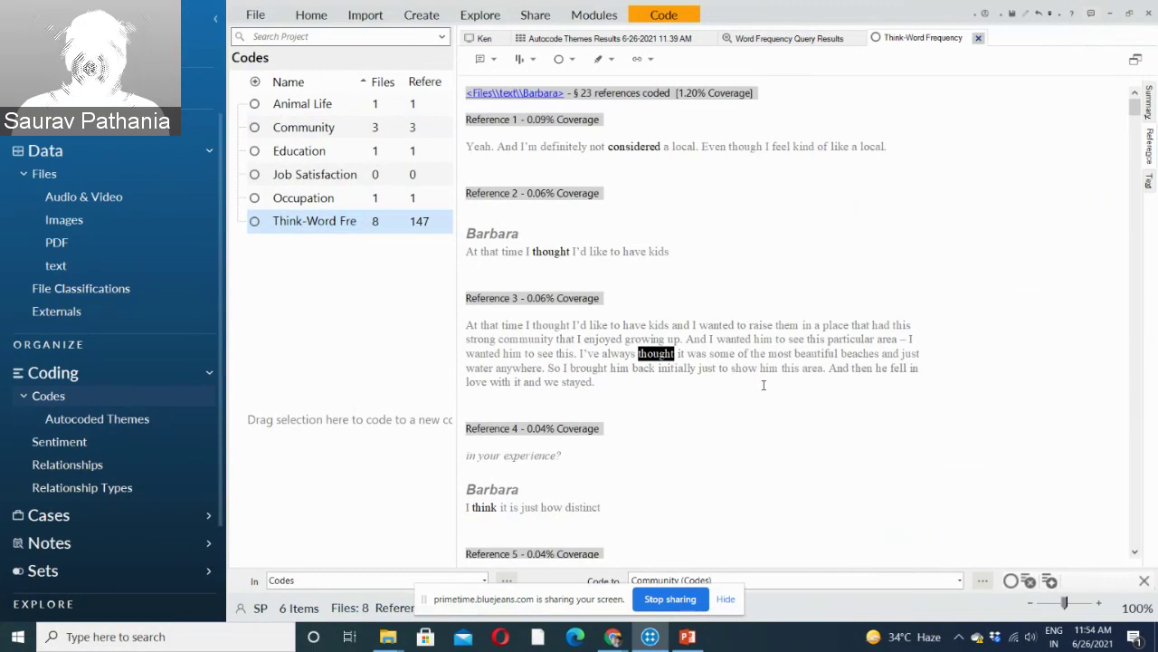
Close the code and the word frequency results, and start a new Text Search query.
{"action": "left_click", "coordinate": [979, 38]}
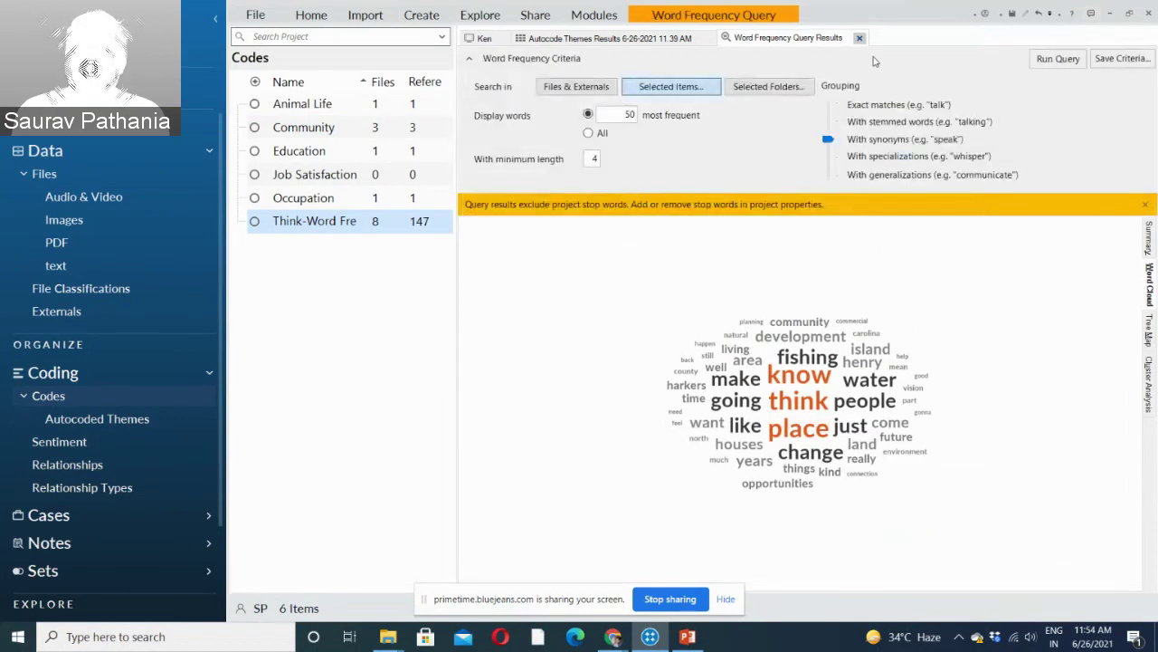
{"action": "left_click", "coordinate": [859, 38]}
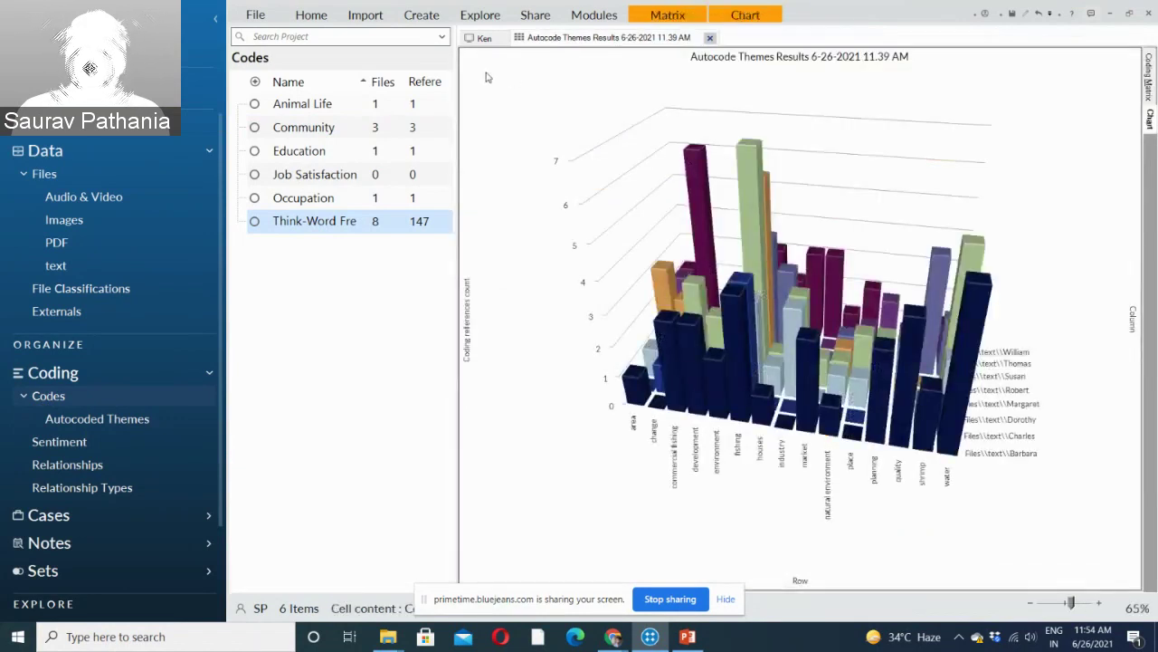
{"action": "left_click", "coordinate": [479, 15]}
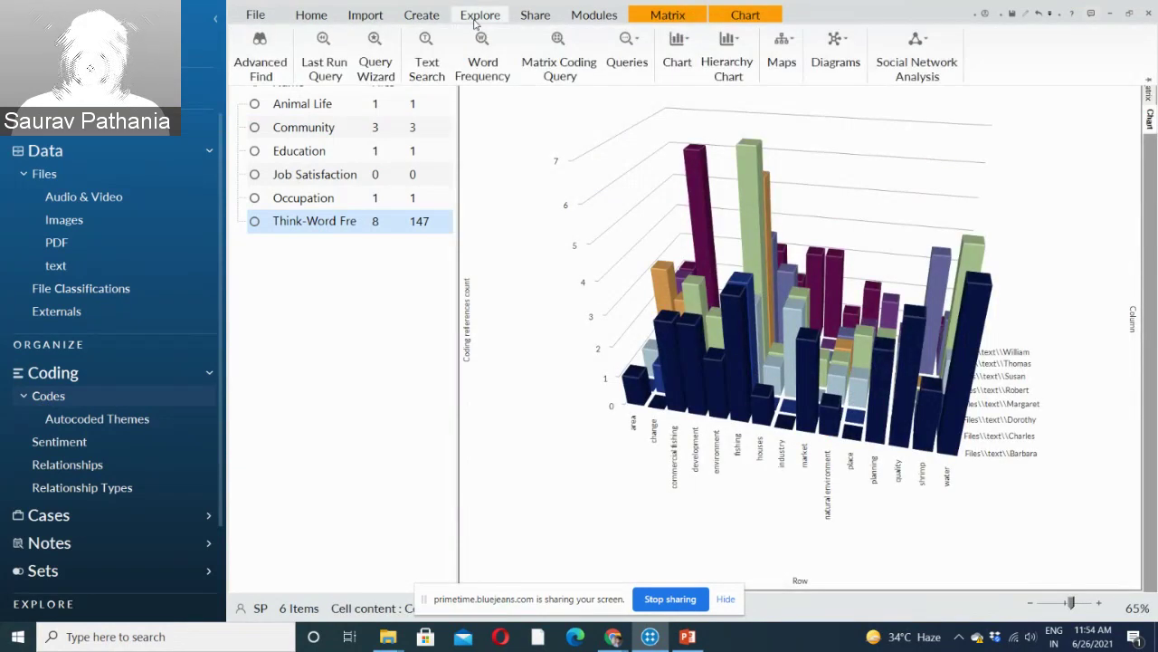
{"action": "left_click", "coordinate": [439, 66]}
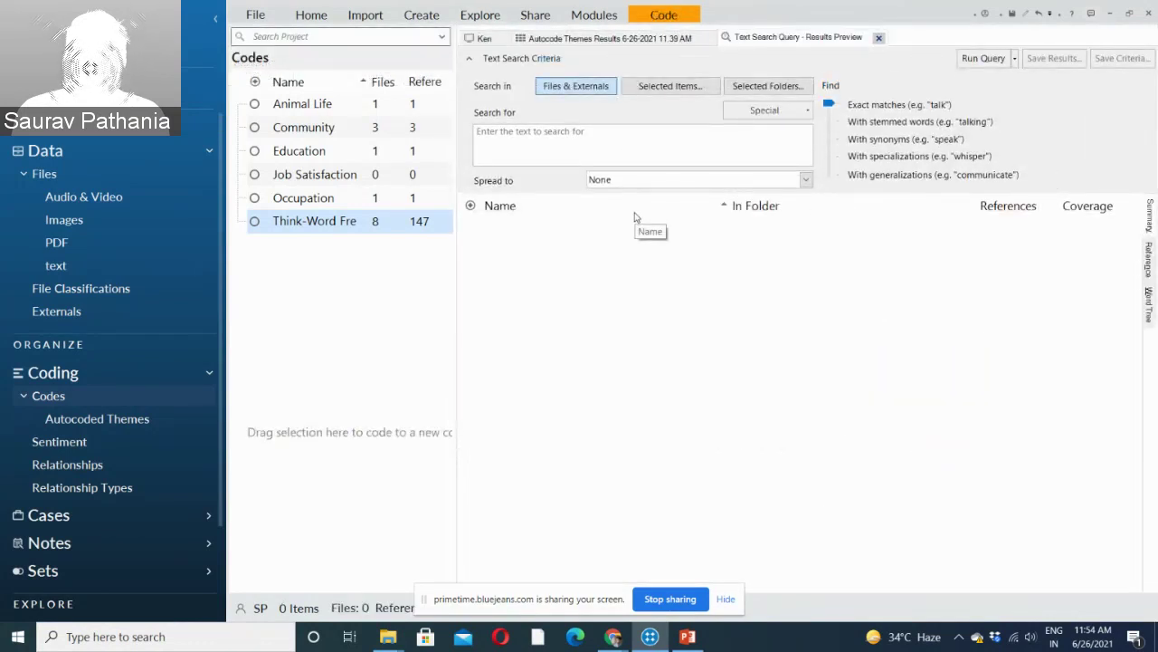
Run the text search for "fishing" with the search restricted to the "text" files folder.
{"action": "left_click", "coordinate": [606, 148]}
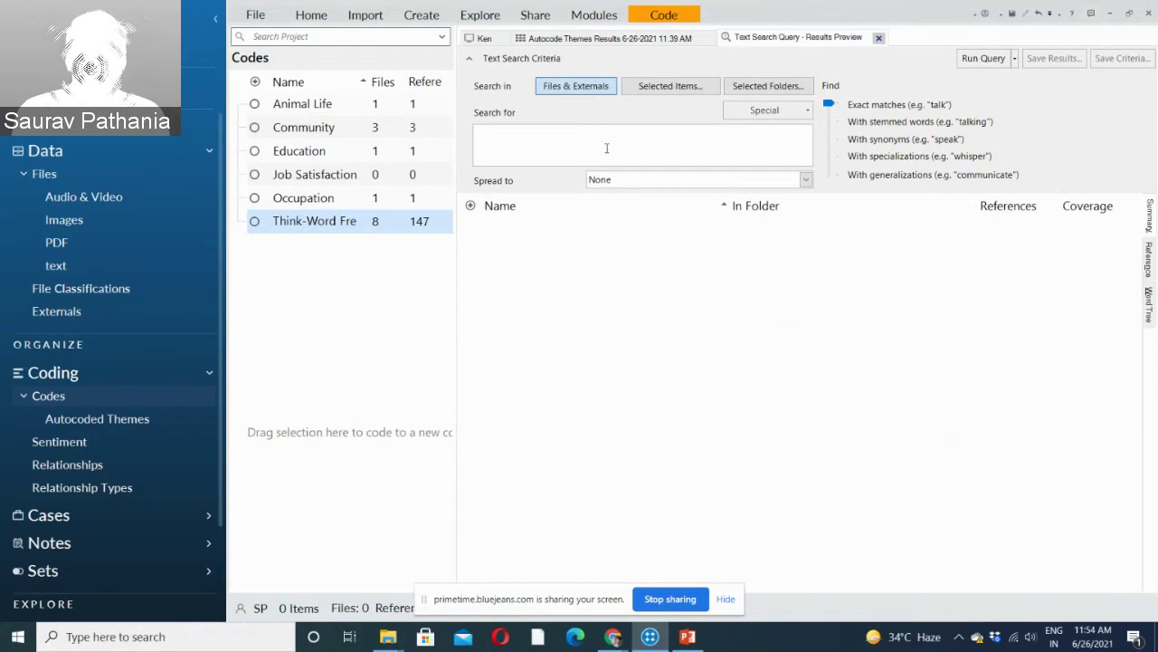
{"action": "type", "text": "f"}
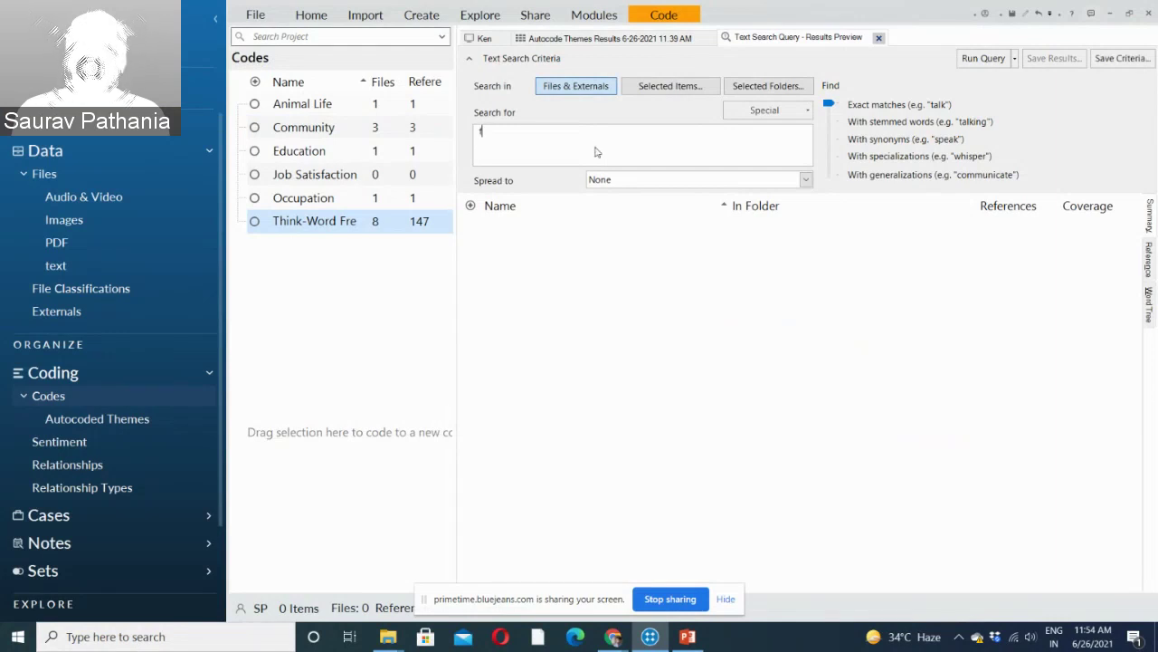
{"action": "type", "text": "ishing"}
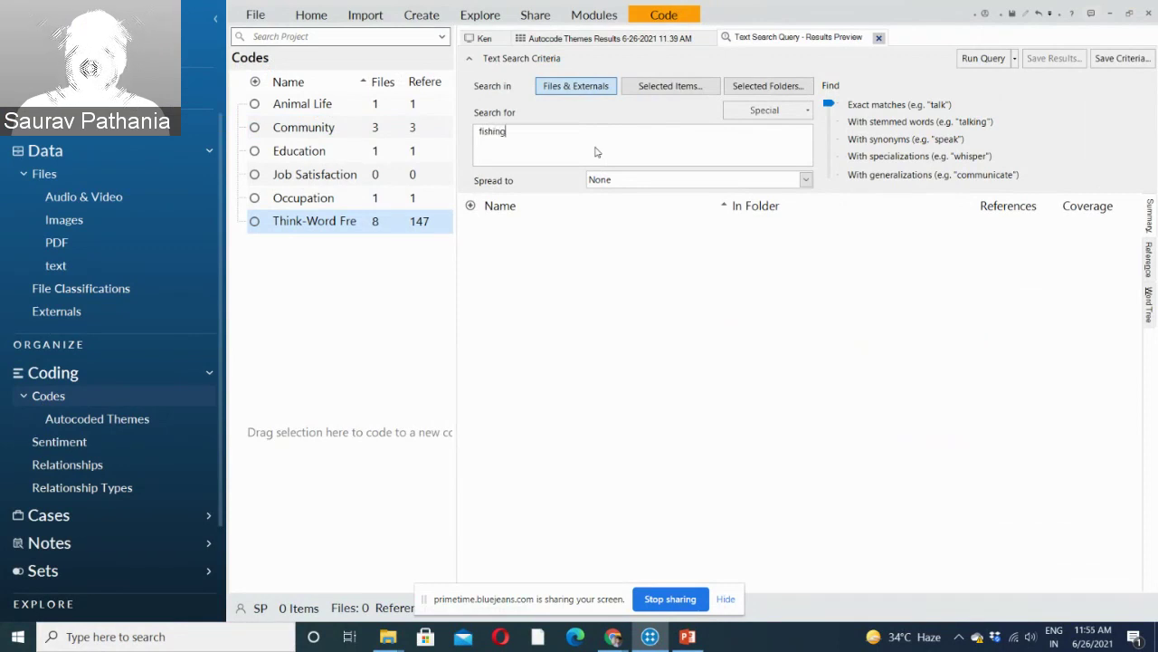
{"action": "left_click", "coordinate": [668, 85]}
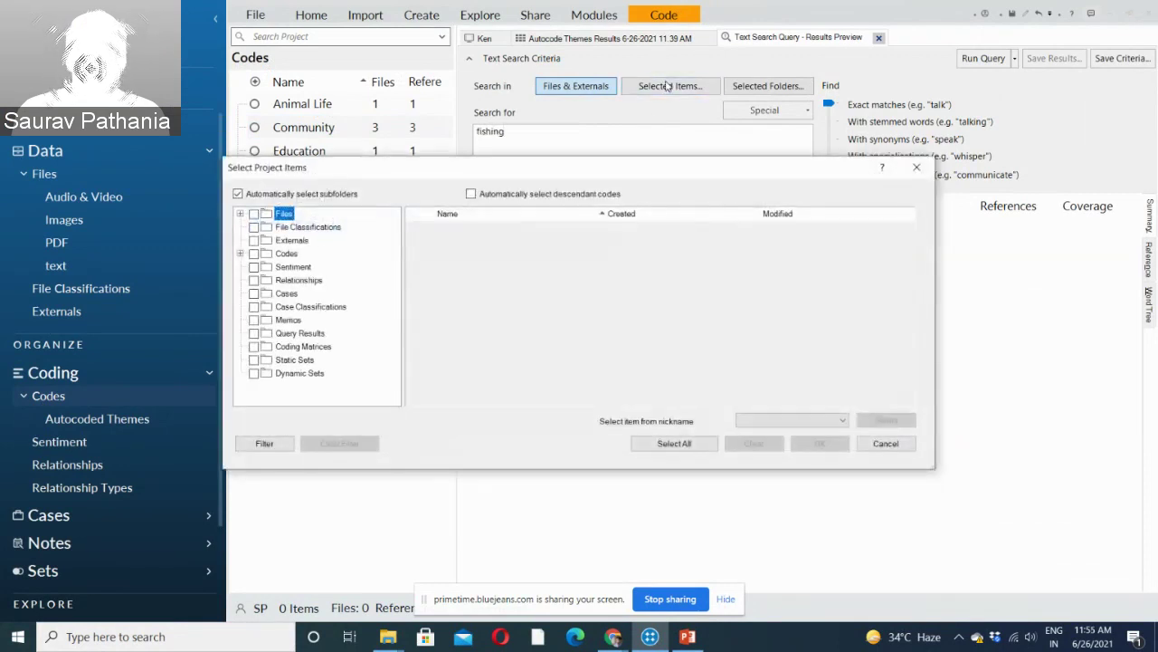
{"action": "left_click", "coordinate": [240, 214]}
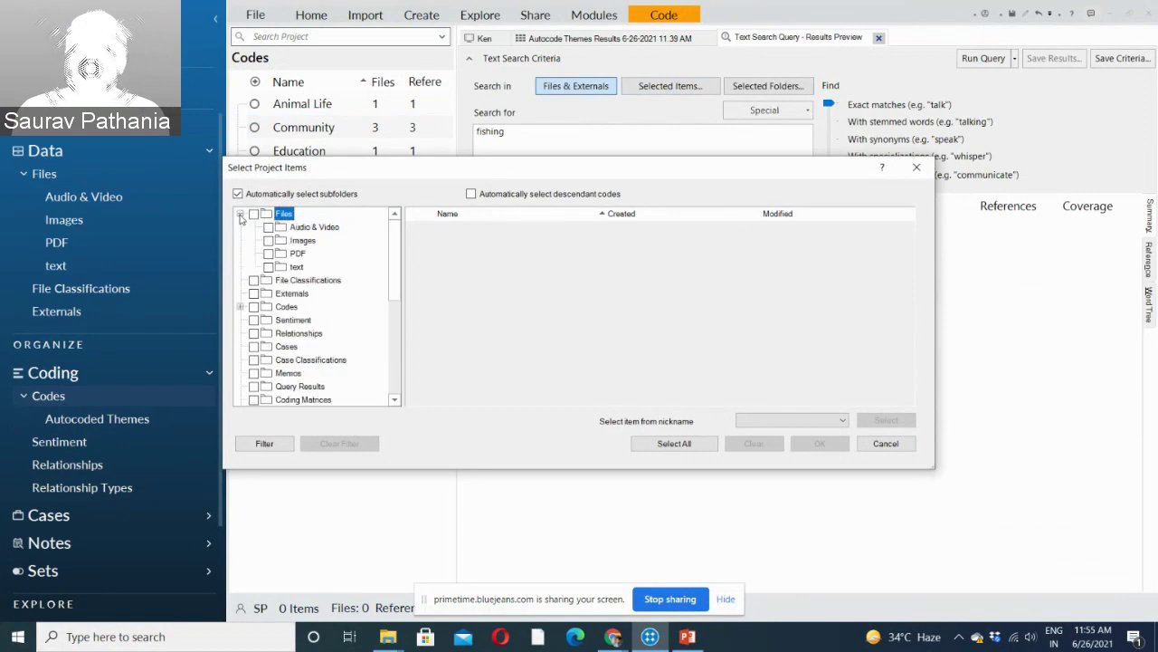
{"action": "left_click", "coordinate": [268, 267]}
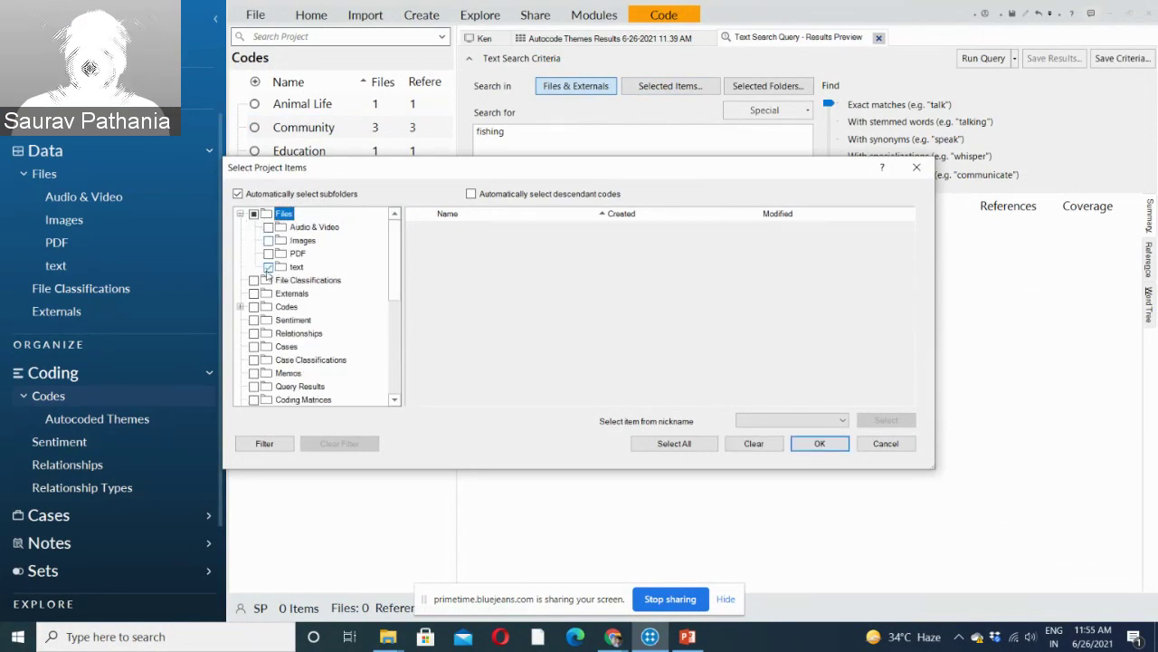
{"action": "left_click", "coordinate": [816, 444]}
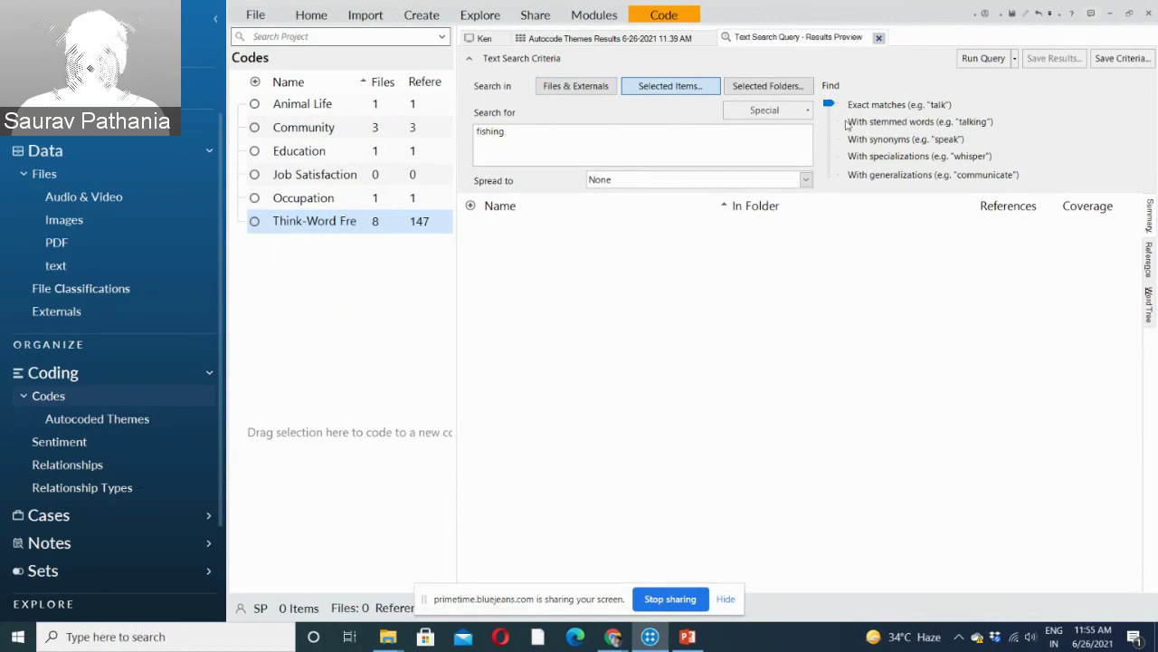
{"action": "left_click", "coordinate": [990, 61]}
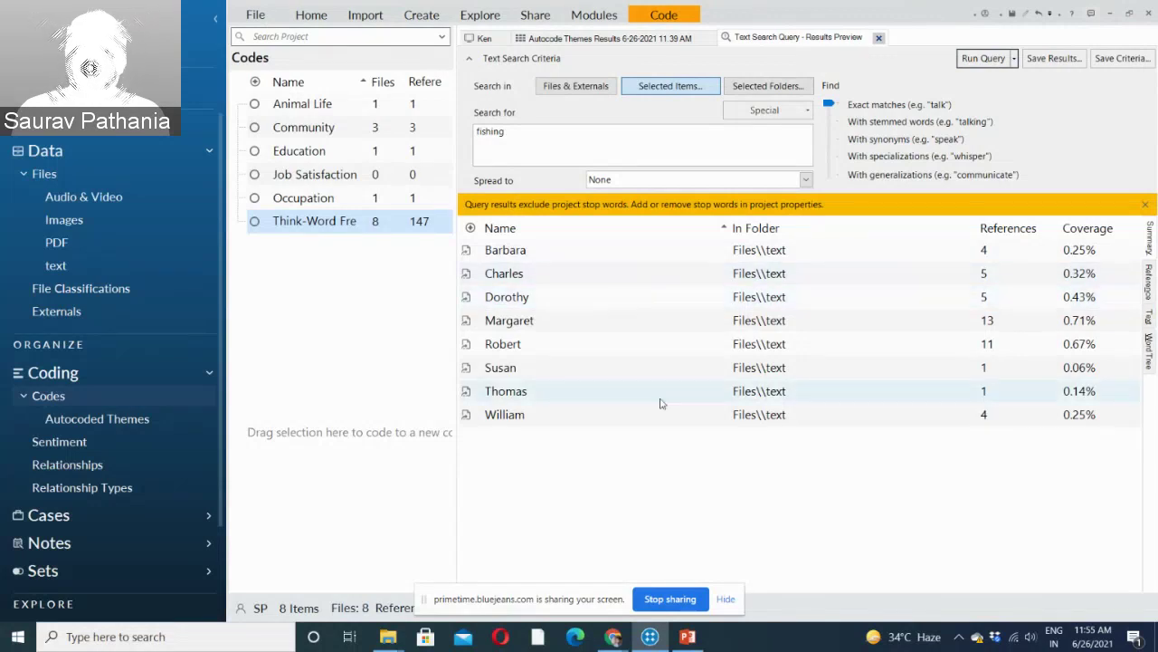
Review the "fishing" matches as a reference list, and file by file for the first two text files.
{"action": "left_click", "coordinate": [1151, 282]}
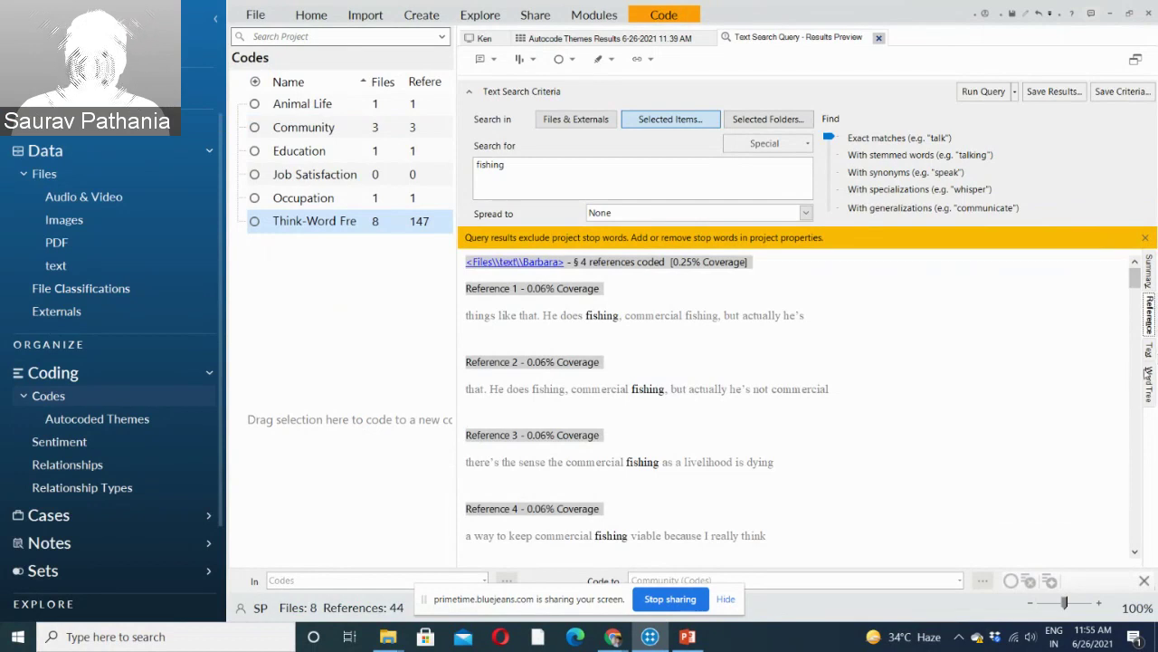
{"action": "left_click_drag", "start_coordinate": [1137, 281], "coordinate": [1136, 344]}
{"action": "left_click", "coordinate": [1150, 351]}
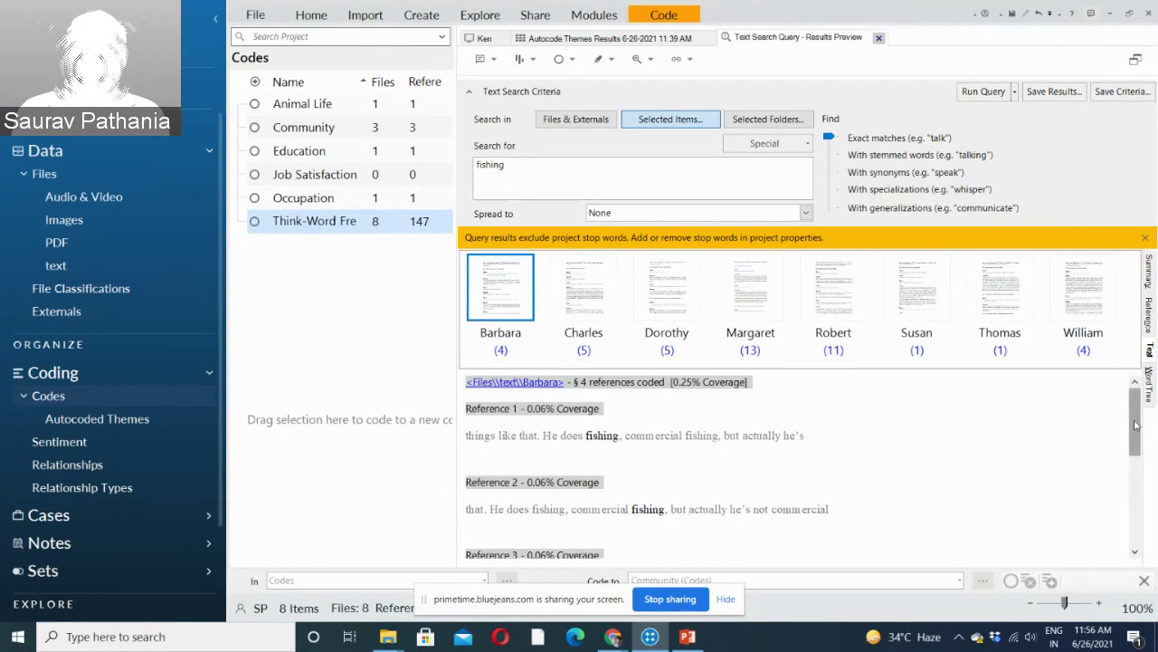
{"action": "left_click_drag", "start_coordinate": [1136, 422], "coordinate": [1147, 501]}
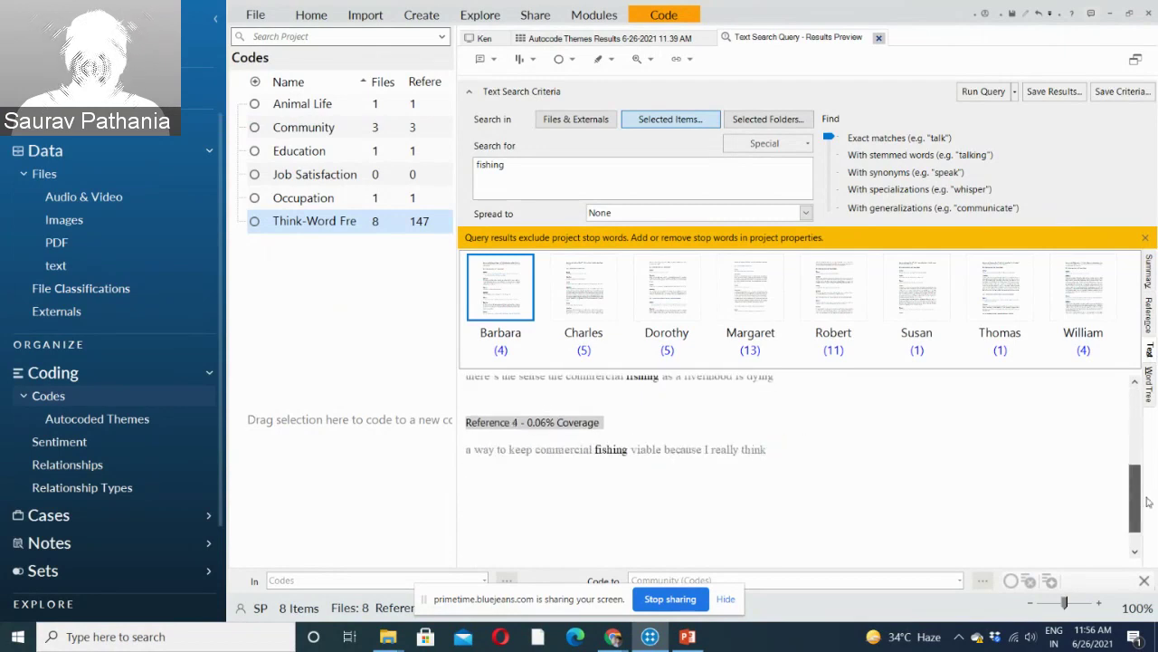
{"action": "left_click", "coordinate": [588, 308]}
{"action": "left_click", "coordinate": [595, 309]}
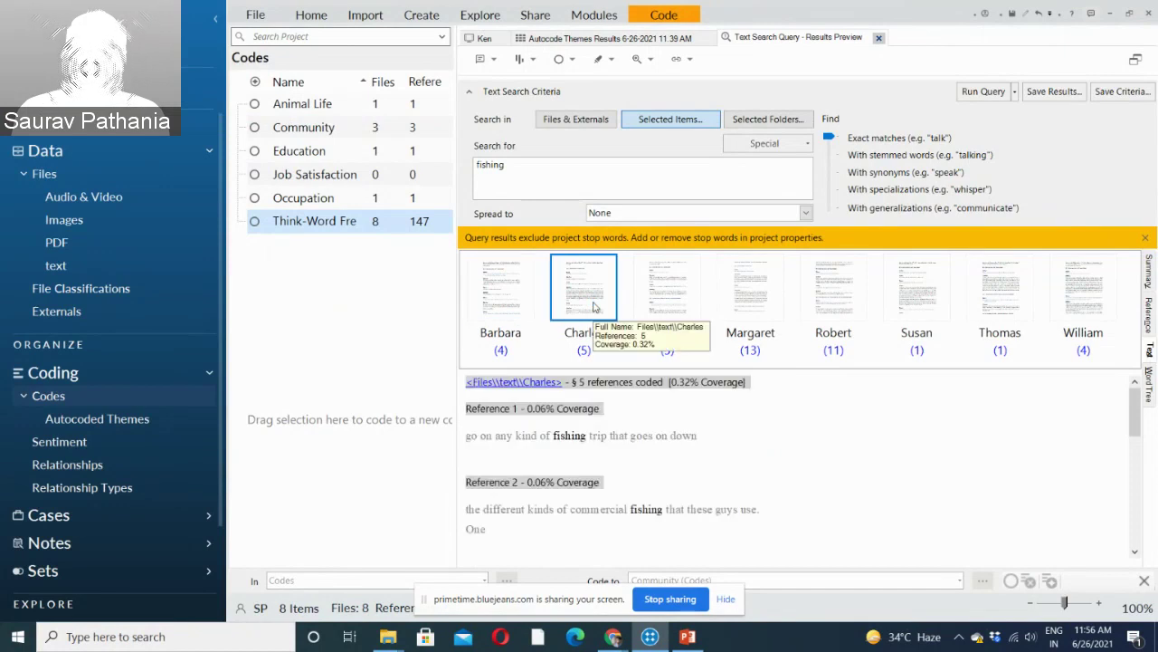
{"action": "scroll", "coordinate": [1135, 421], "scroll_direction": "down", "scroll_amount": 3}
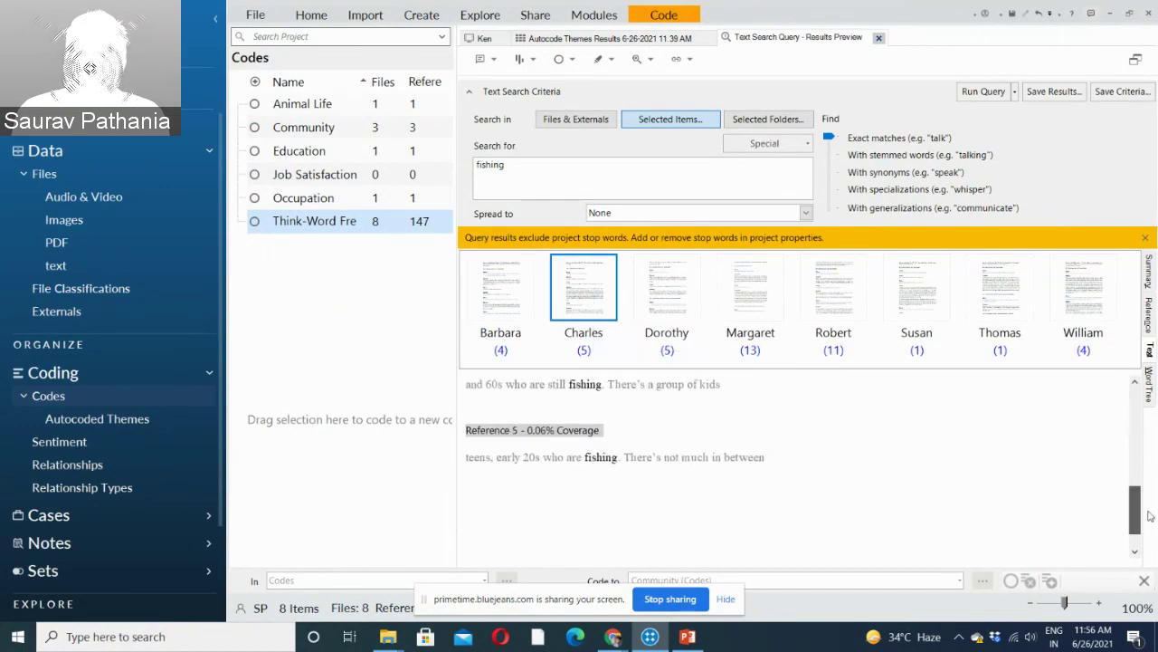
Show the "fishing" search results as a word tree.
{"action": "scroll", "coordinate": [1136, 420], "scroll_direction": "up", "scroll_amount": 3}
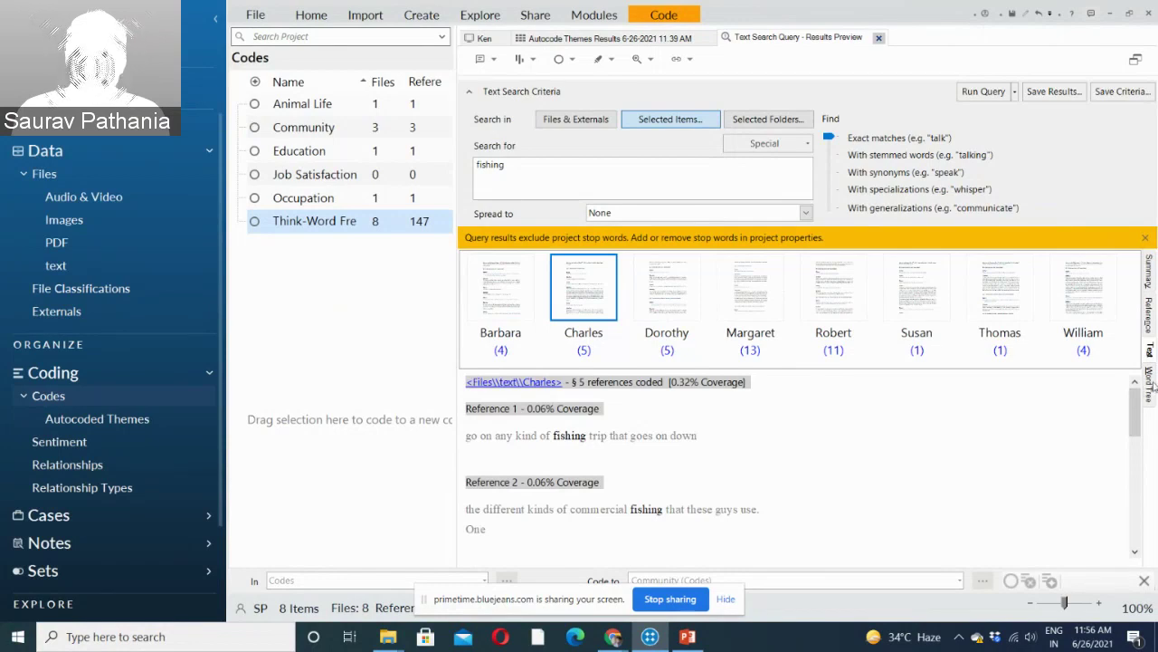
{"action": "left_click", "coordinate": [1149, 380]}
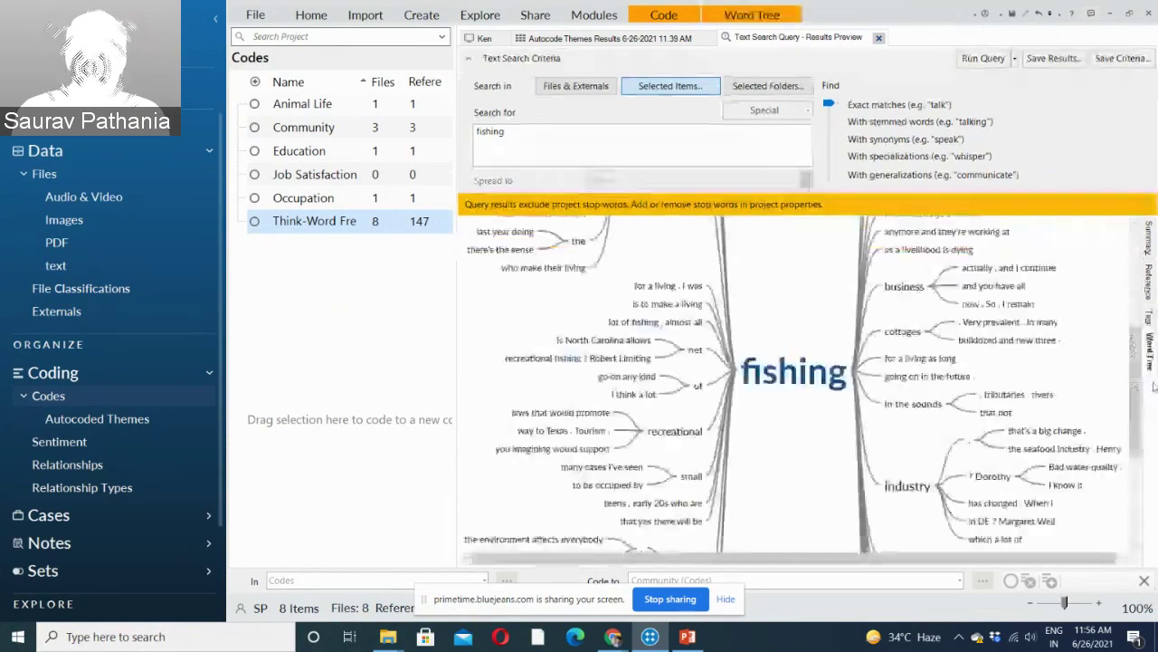
{"action": "right_click", "coordinate": [1137, 391]}
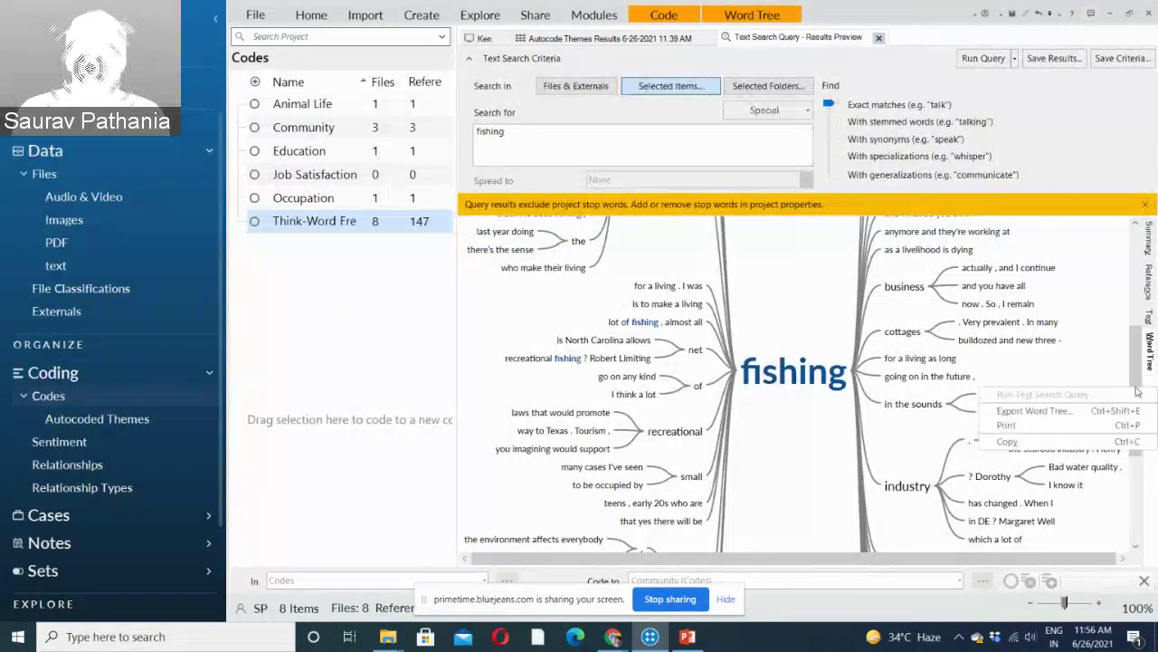
{"action": "right_click", "coordinate": [1137, 391]}
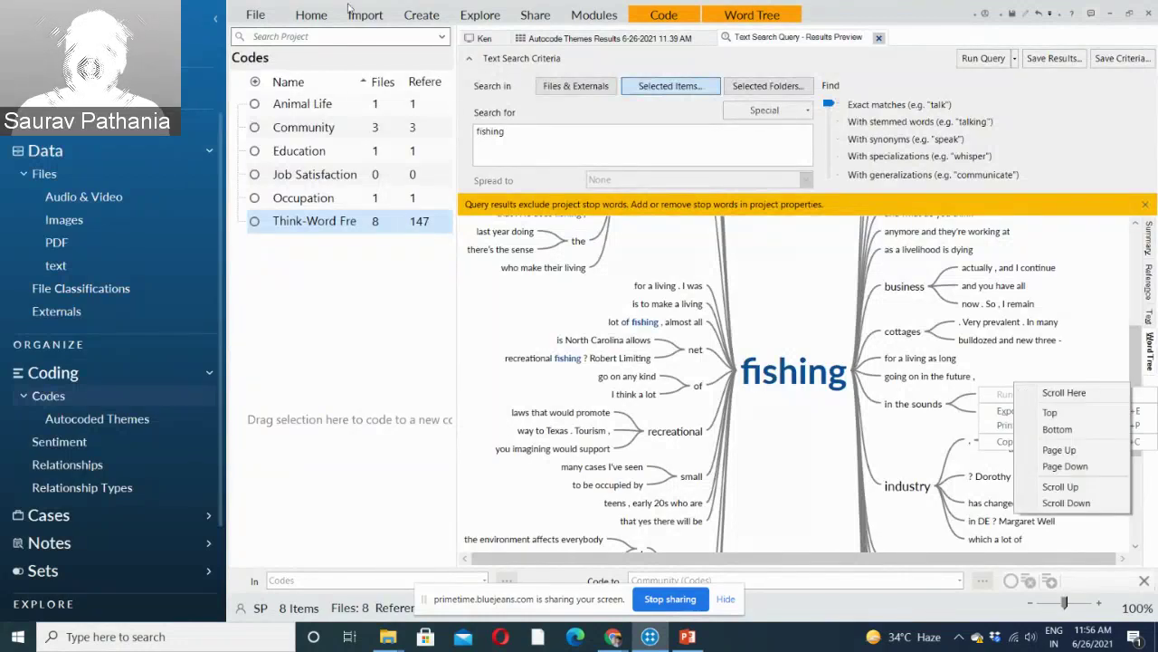
{"action": "key", "text": "Escape"}
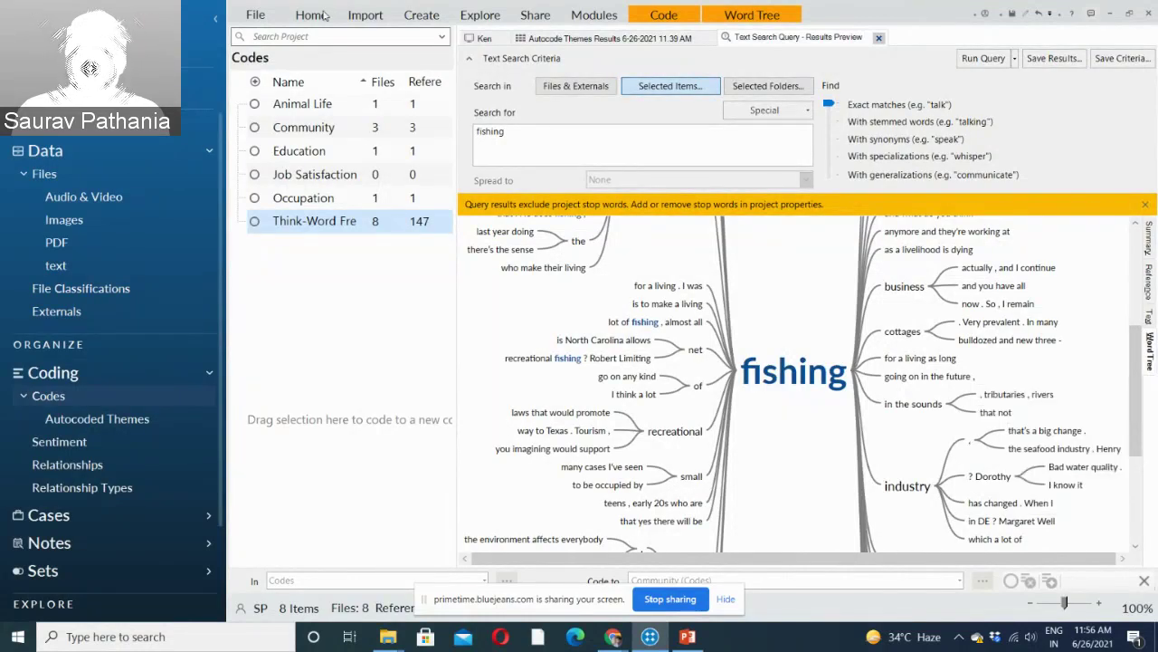
Undock the text search results into a separate window and maximize it.
{"action": "left_click", "coordinate": [312, 16]}
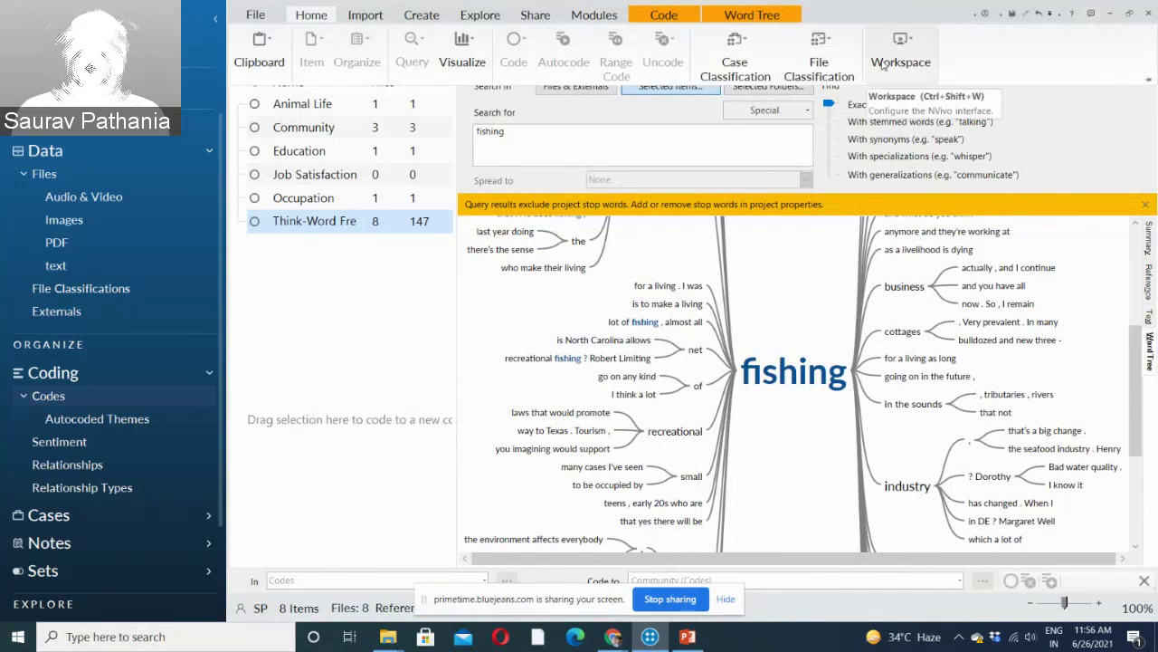
{"action": "left_click", "coordinate": [903, 47]}
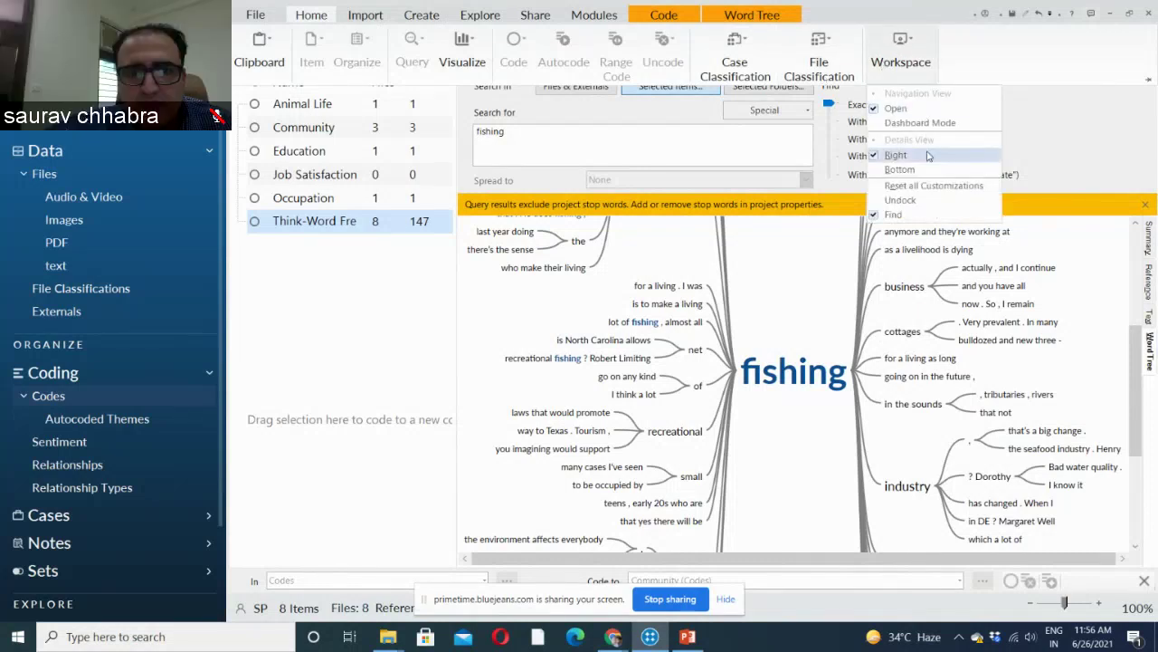
{"action": "key", "text": "Escape"}
{"action": "key", "text": "Escape"}
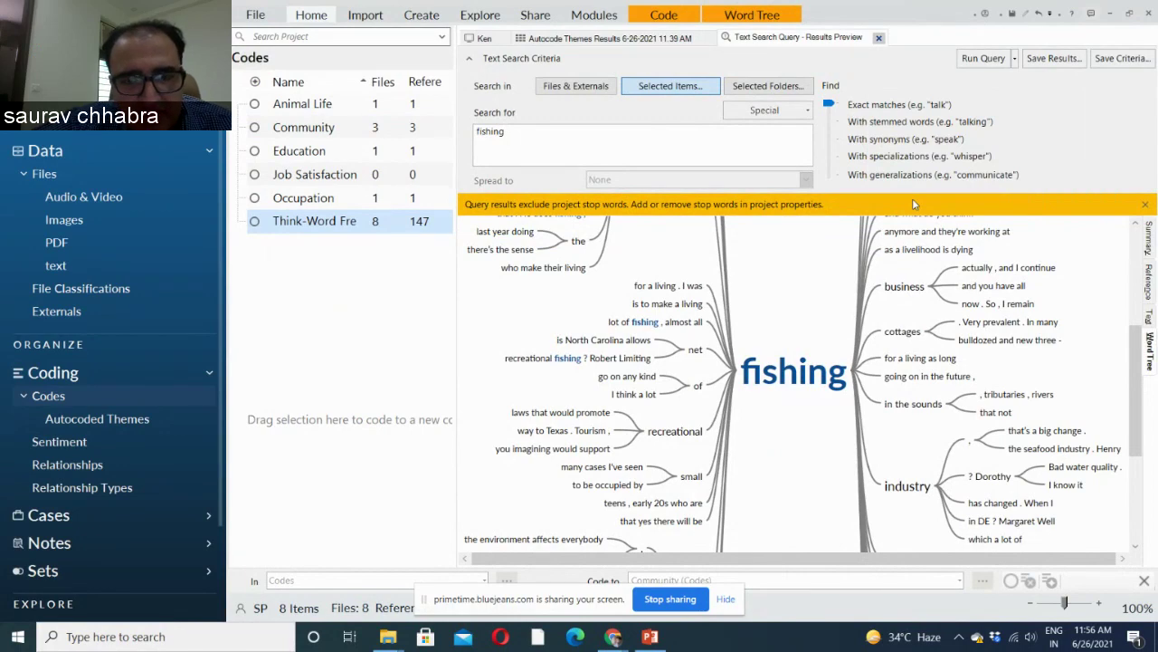
{"action": "left_click_drag", "start_coordinate": [912, 198], "coordinate": [912, 198]}
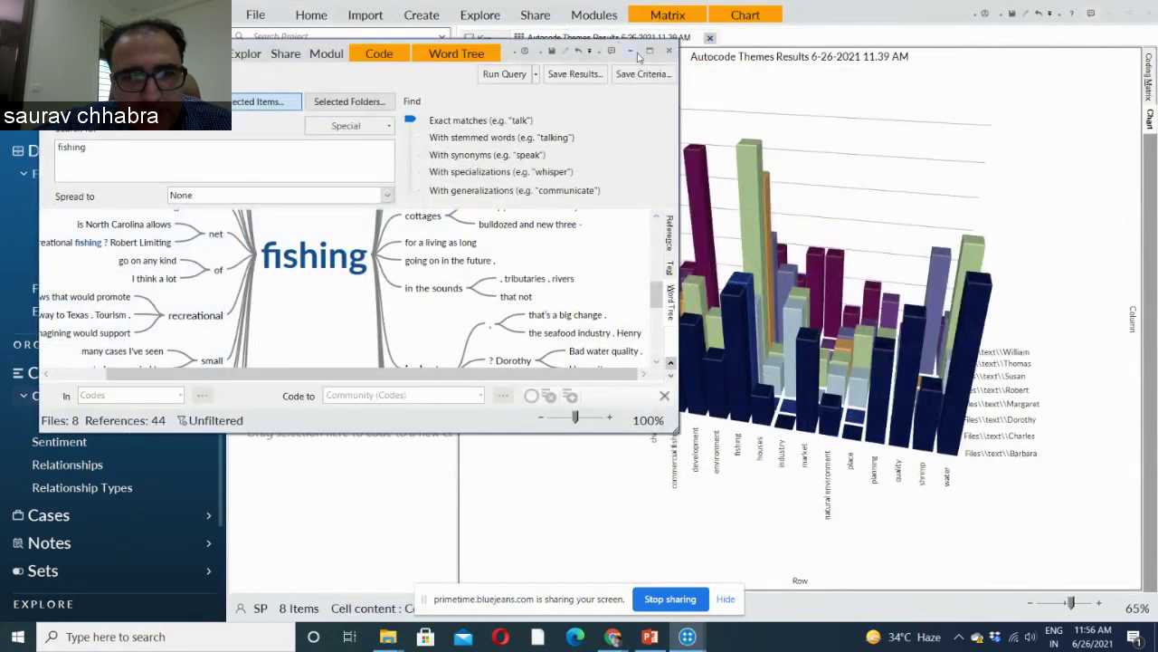
{"action": "left_click", "coordinate": [650, 53]}
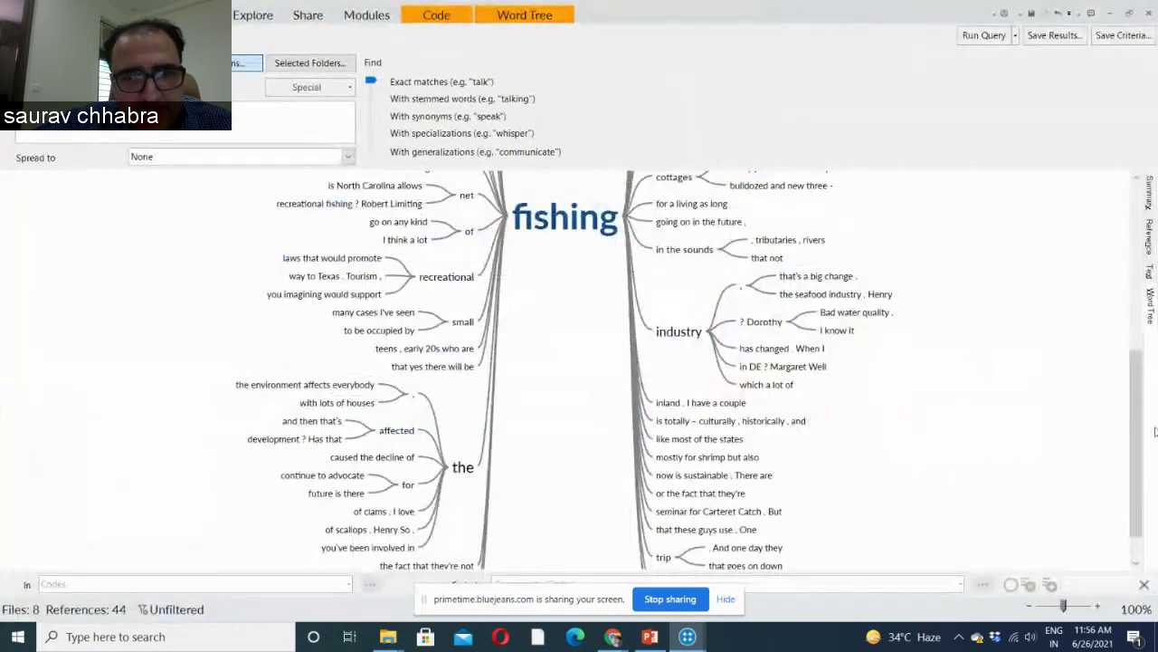
Increase the number of context words displayed on either side of "fishing" in the word tree.
{"action": "left_click_drag", "start_coordinate": [1139, 435], "coordinate": [1095, 256]}
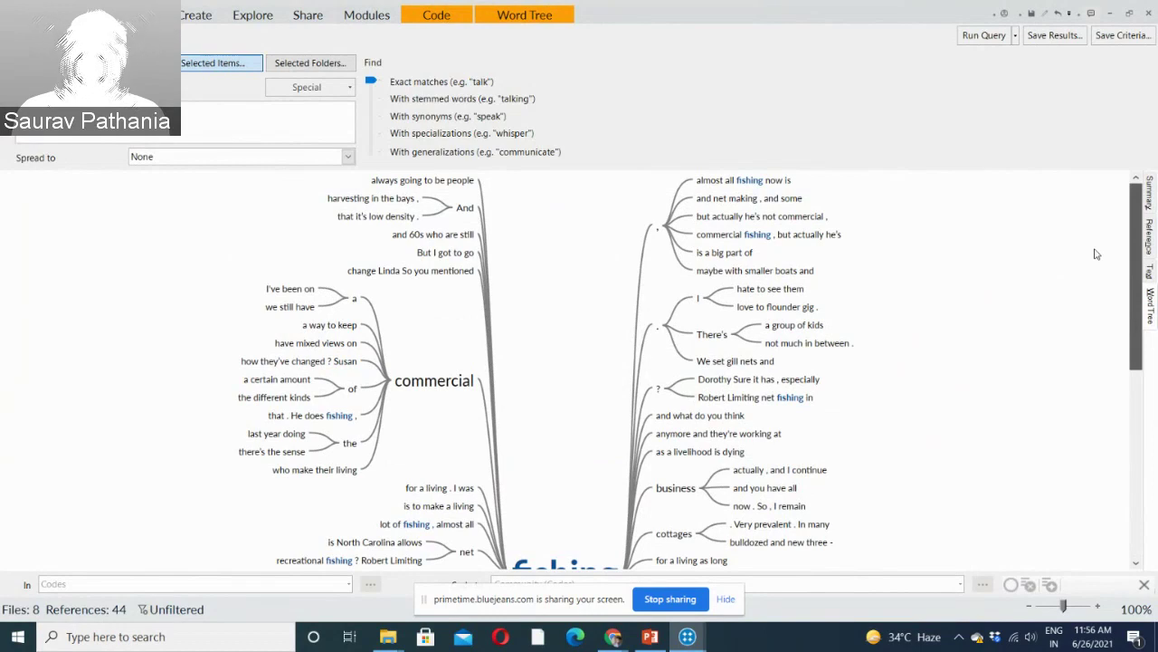
{"action": "left_click_drag", "start_coordinate": [1095, 256], "coordinate": [1113, 325]}
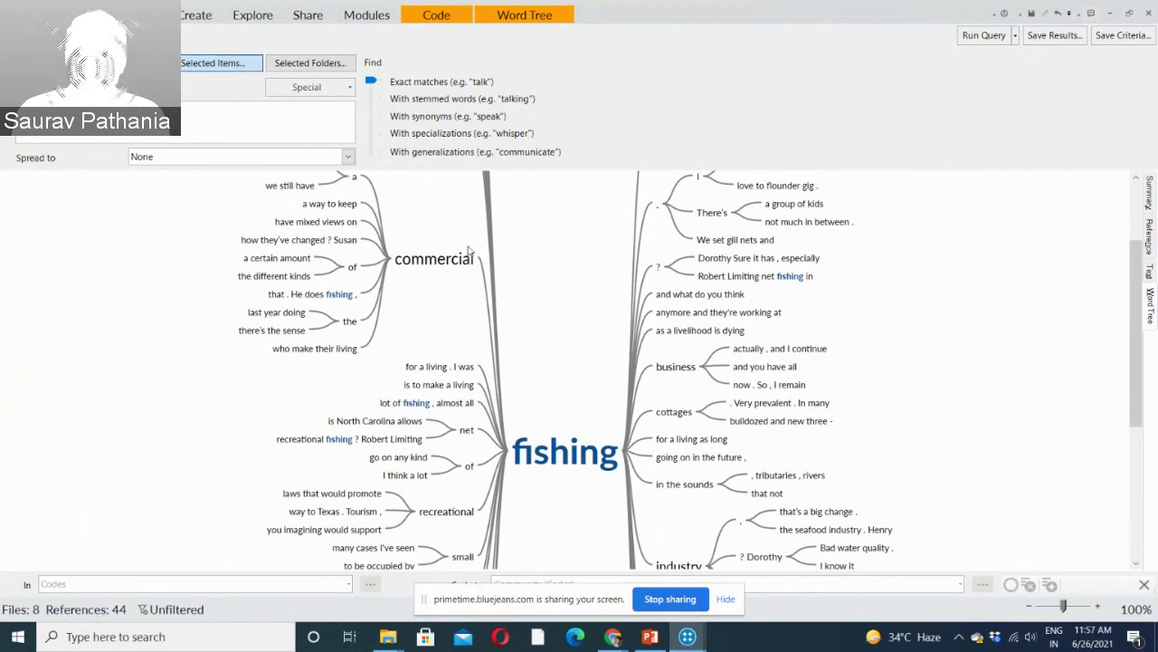
{"action": "left_click", "coordinate": [477, 17]}
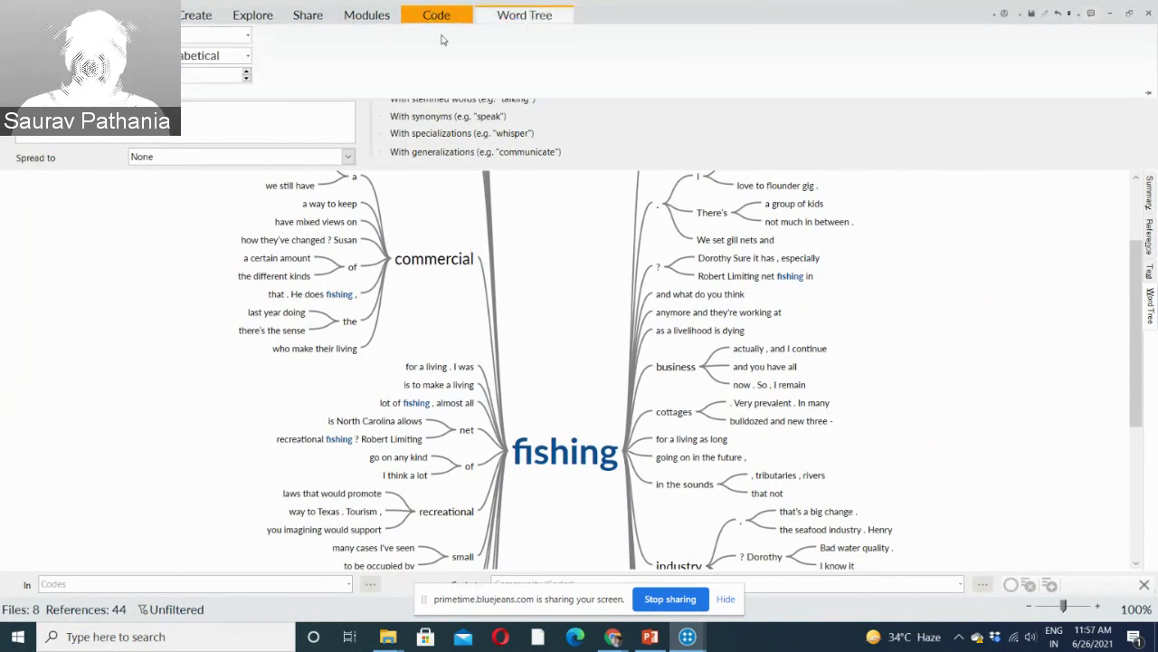
{"action": "left_click", "coordinate": [247, 74]}
{"action": "left_click", "coordinate": [247, 74]}
{"action": "left_click", "coordinate": [247, 74]}
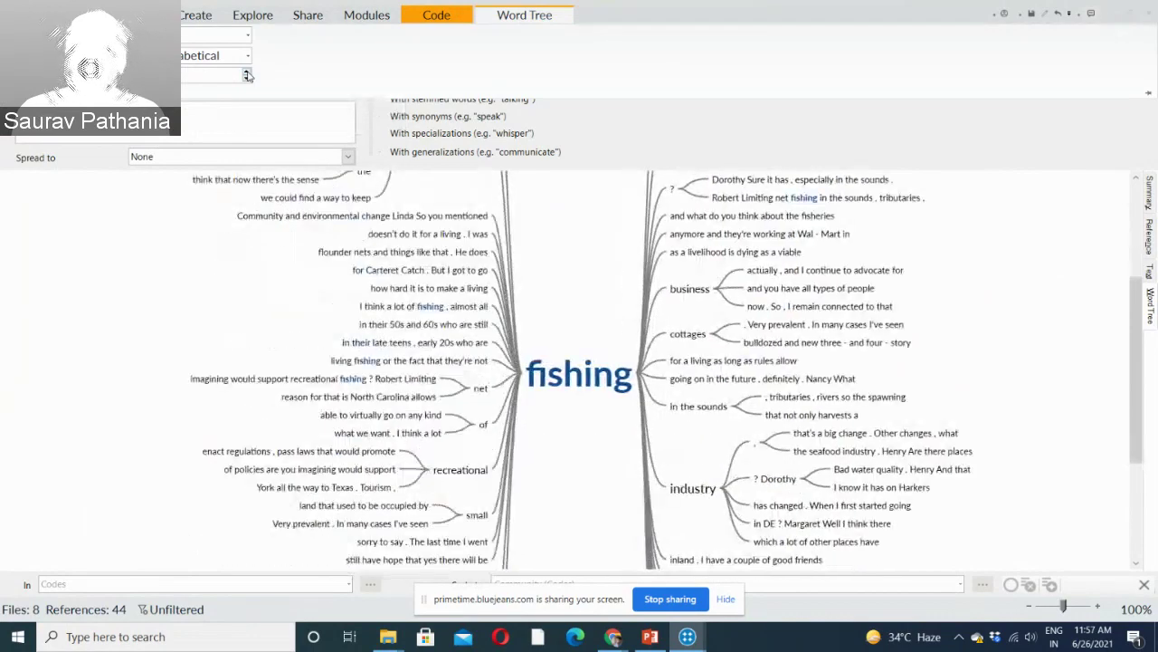
{"action": "left_click", "coordinate": [247, 74]}
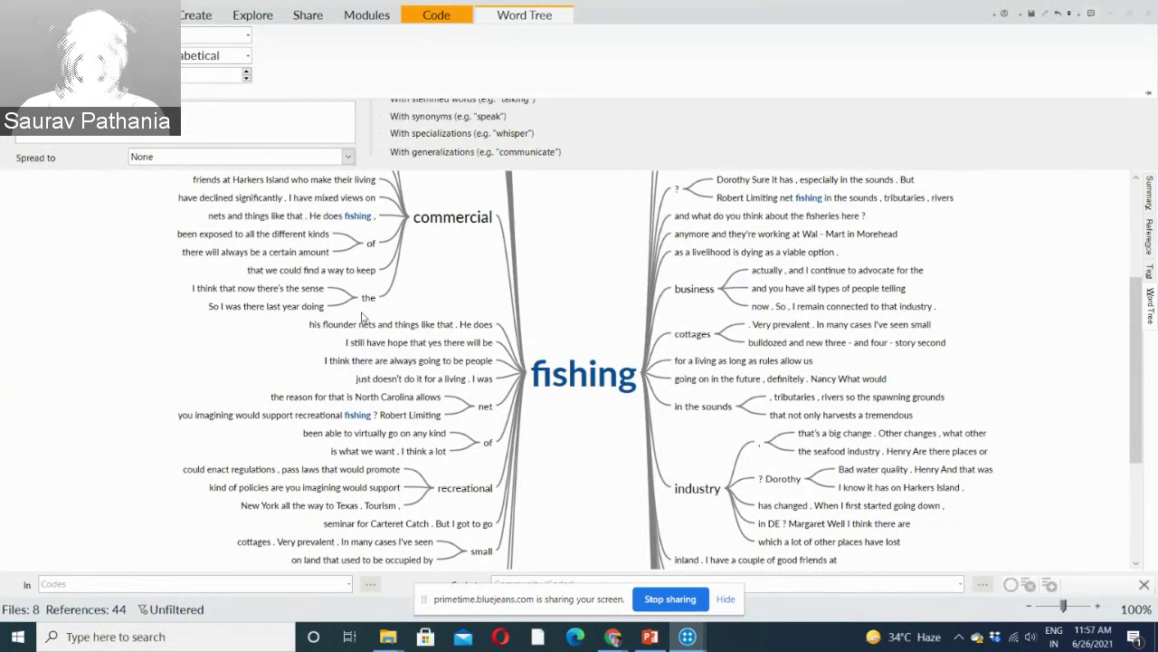
Highlight the branch "his flounder nets and things like that . He does" and trace its matching continuation in the word tree.
{"action": "left_click", "coordinate": [362, 324]}
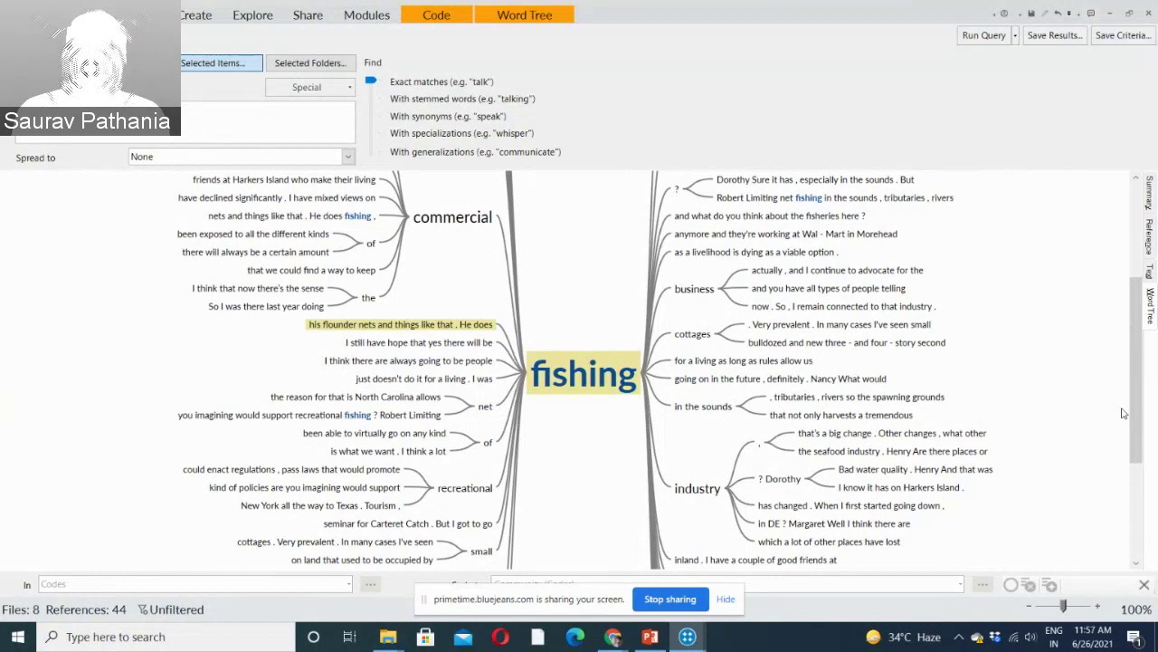
{"action": "scroll", "coordinate": [1124, 362], "scroll_direction": "up", "scroll_amount": 3}
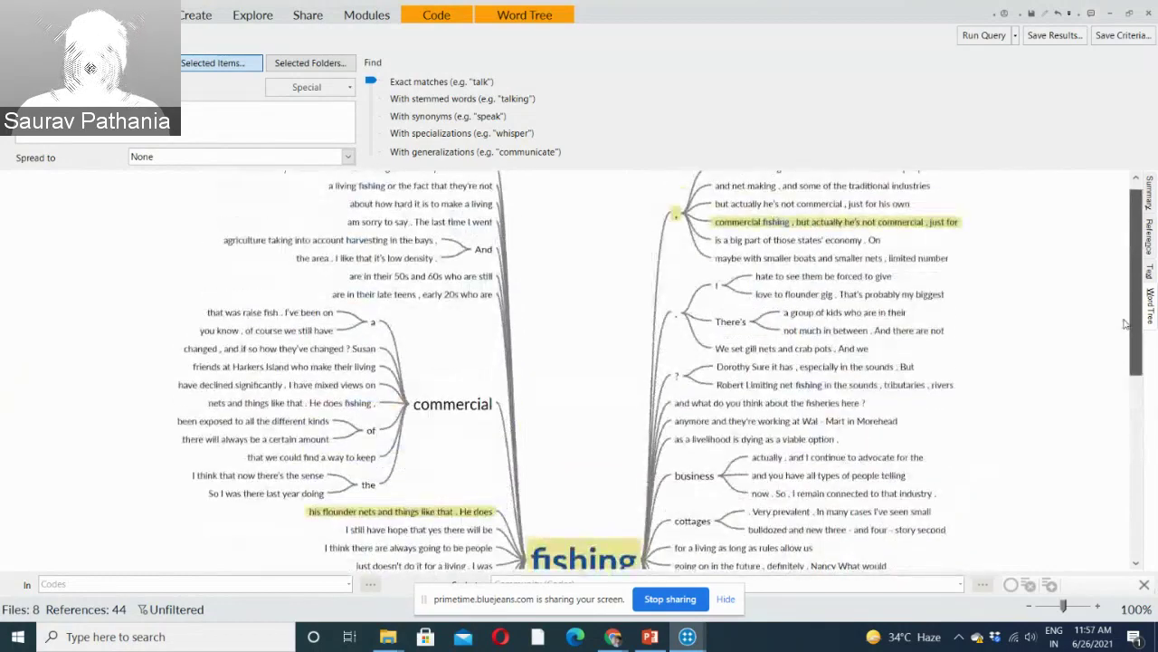
{"action": "scroll", "coordinate": [1126, 329], "scroll_direction": "down", "scroll_amount": 2}
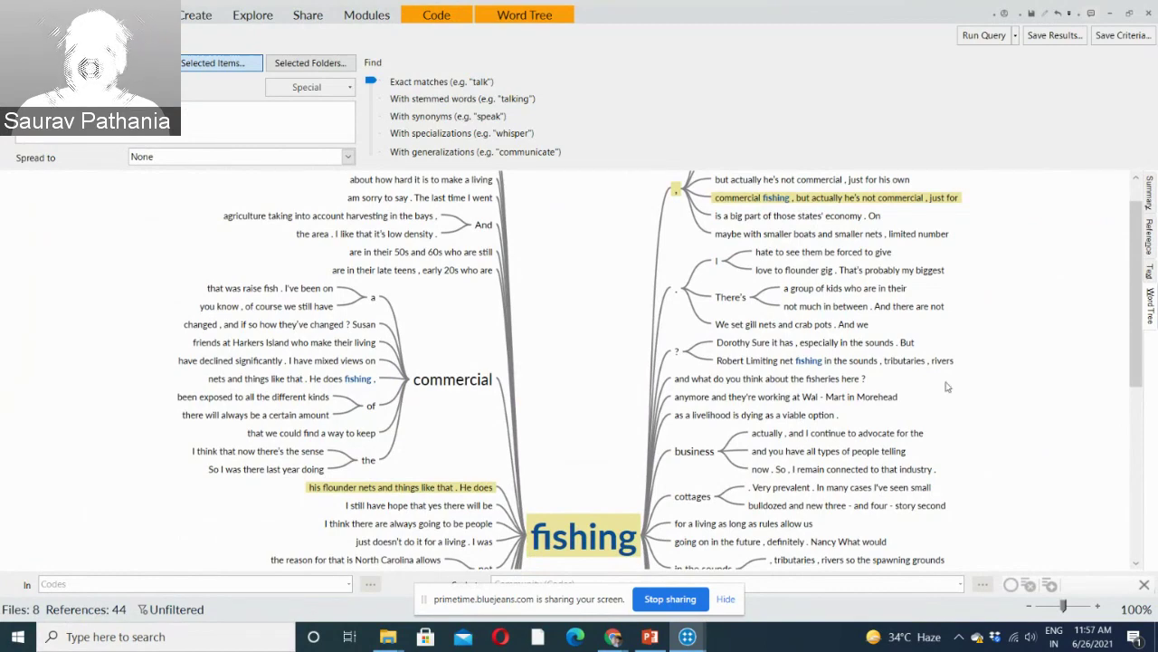
{"action": "left_click_drag", "start_coordinate": [1138, 309], "coordinate": [1120, 284]}
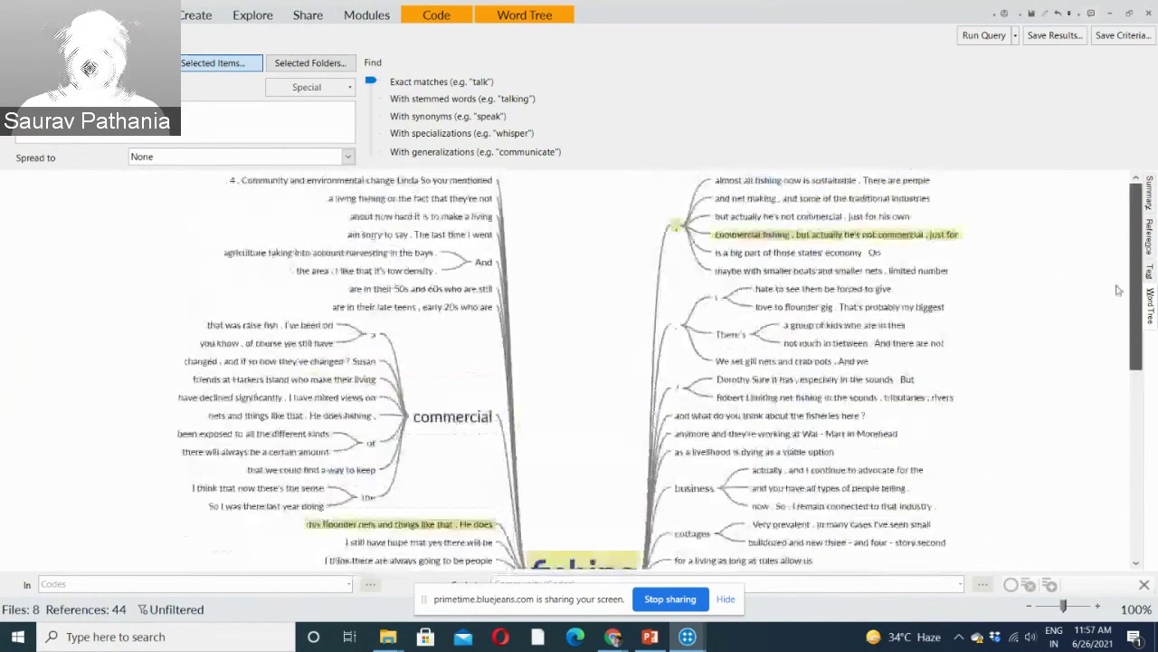
Raise the "fishing" word tree's context word count further and examine its branches from end to end.
{"action": "left_click", "coordinate": [487, 16]}
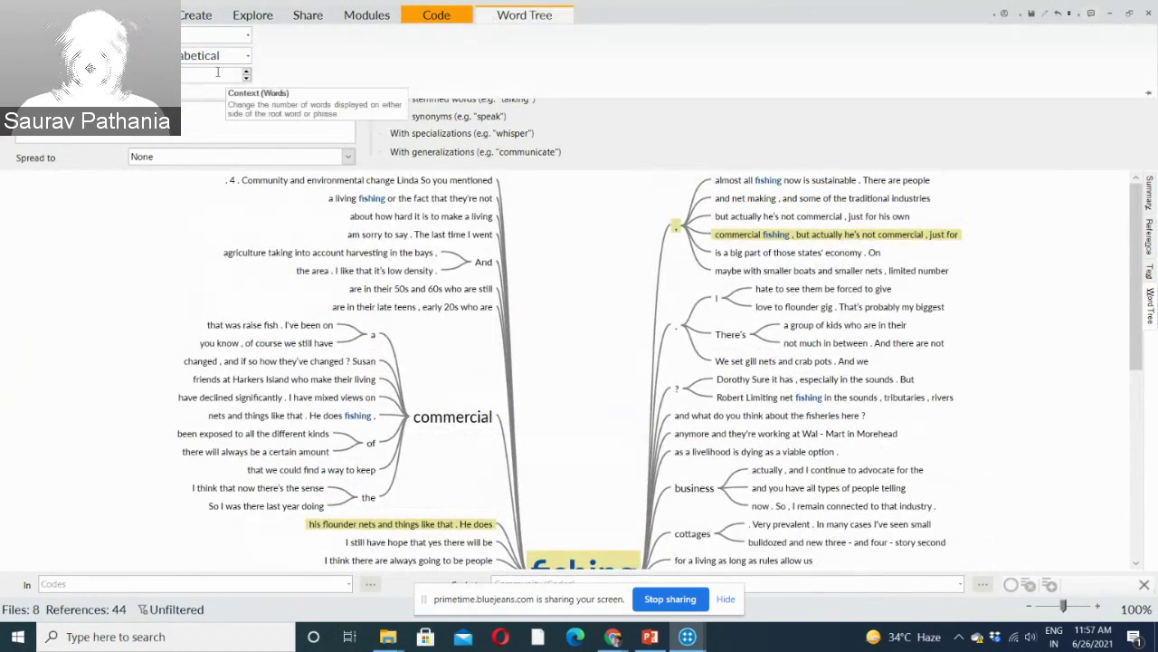
{"action": "left_click", "coordinate": [246, 74]}
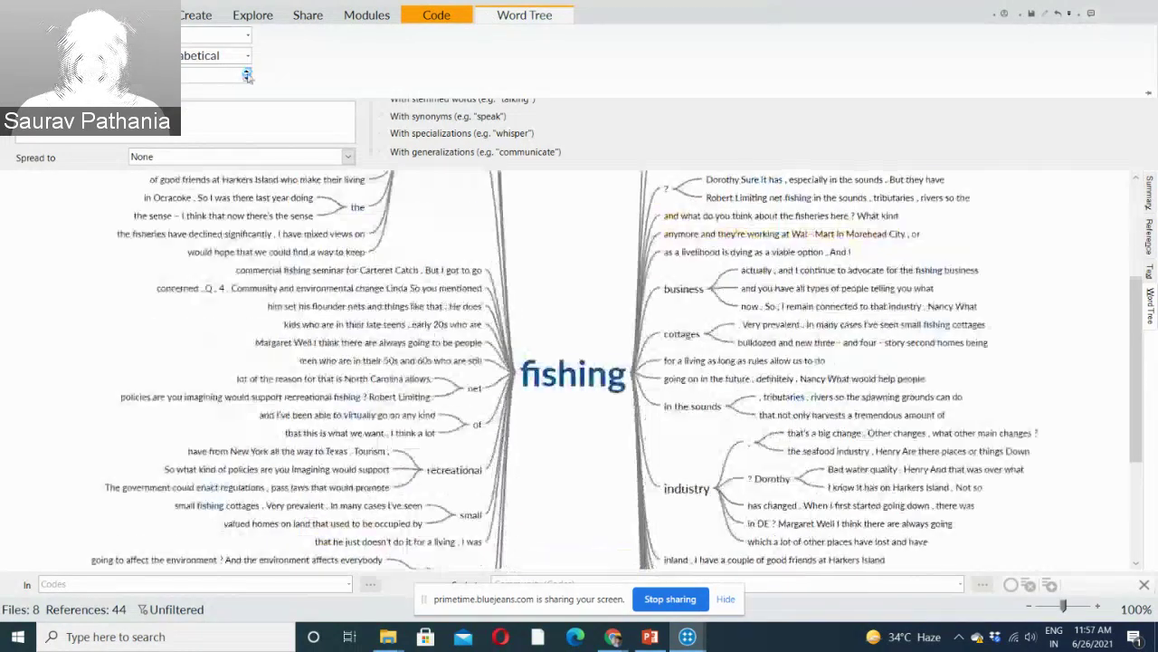
{"action": "left_click", "coordinate": [246, 75]}
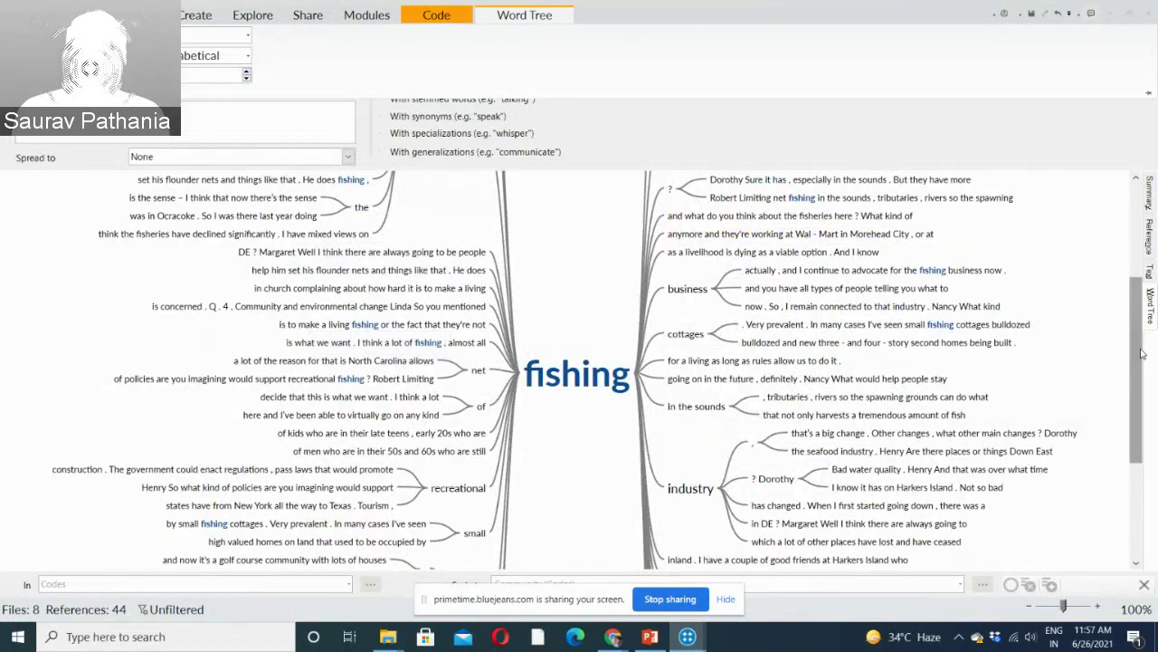
{"action": "left_click_drag", "start_coordinate": [1141, 354], "coordinate": [1132, 265]}
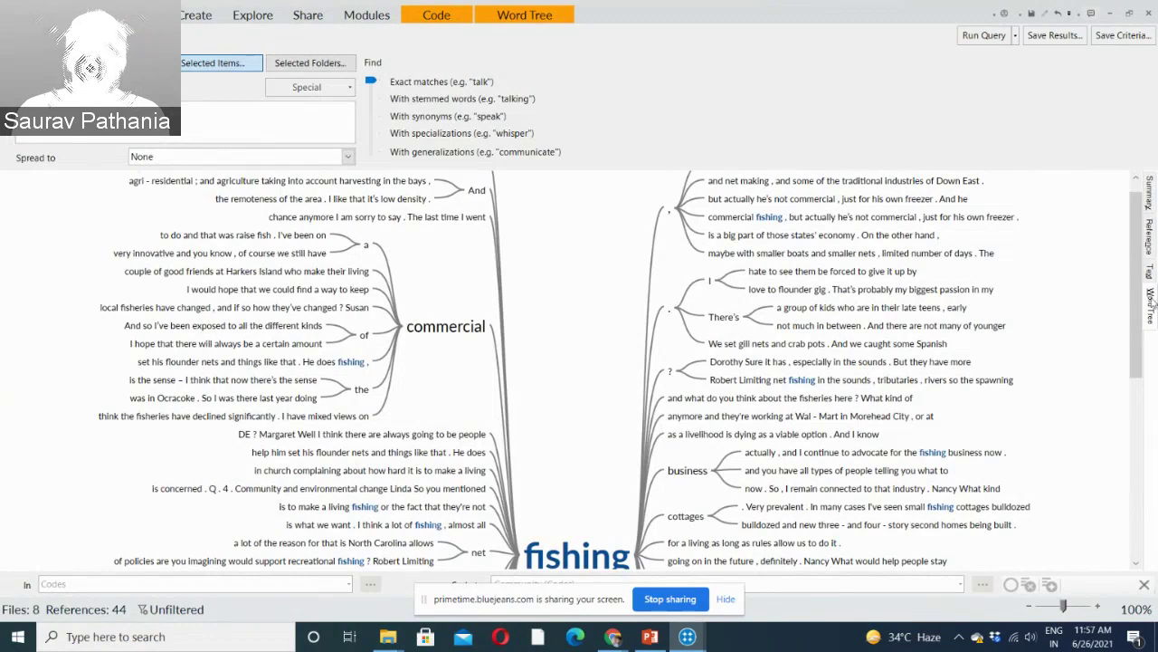
{"action": "scroll", "coordinate": [1156, 486], "scroll_direction": "down", "scroll_amount": 5}
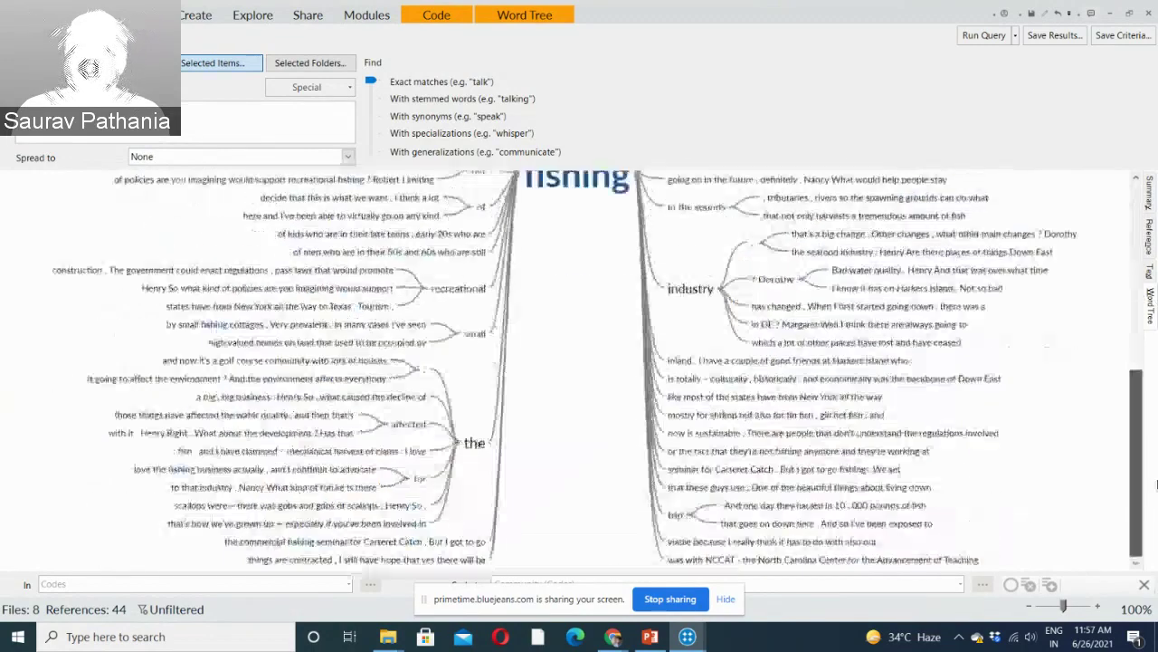
{"action": "scroll", "coordinate": [1156, 486], "scroll_direction": "up", "scroll_amount": 5}
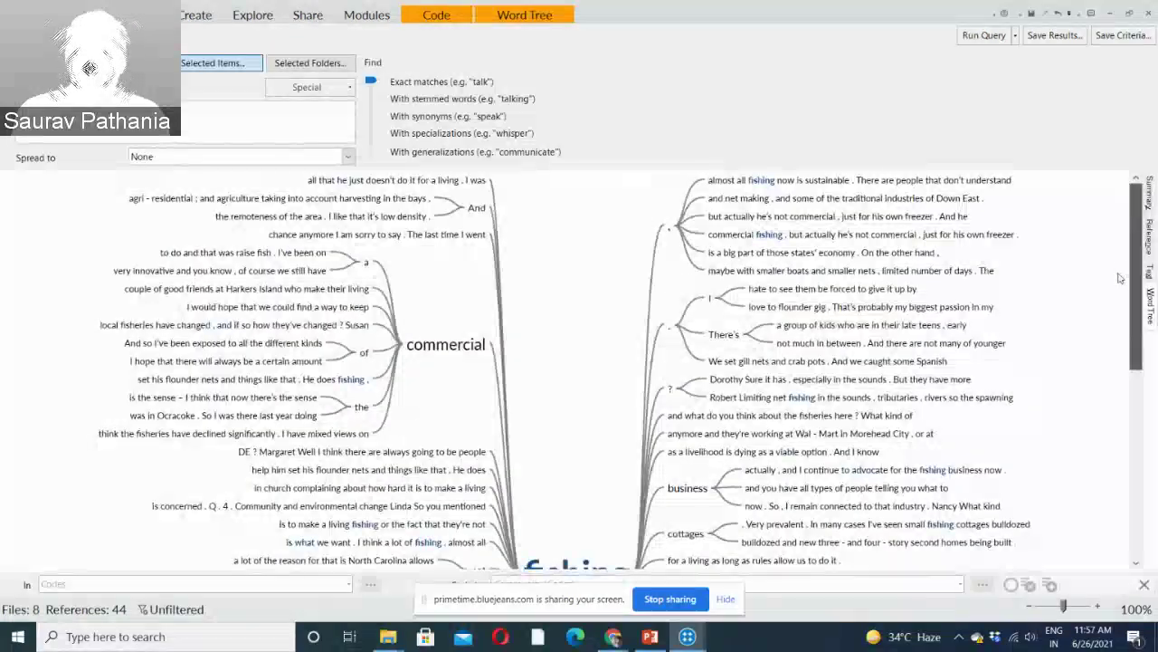
{"action": "scroll", "coordinate": [1119, 286], "scroll_direction": "down", "scroll_amount": 1}
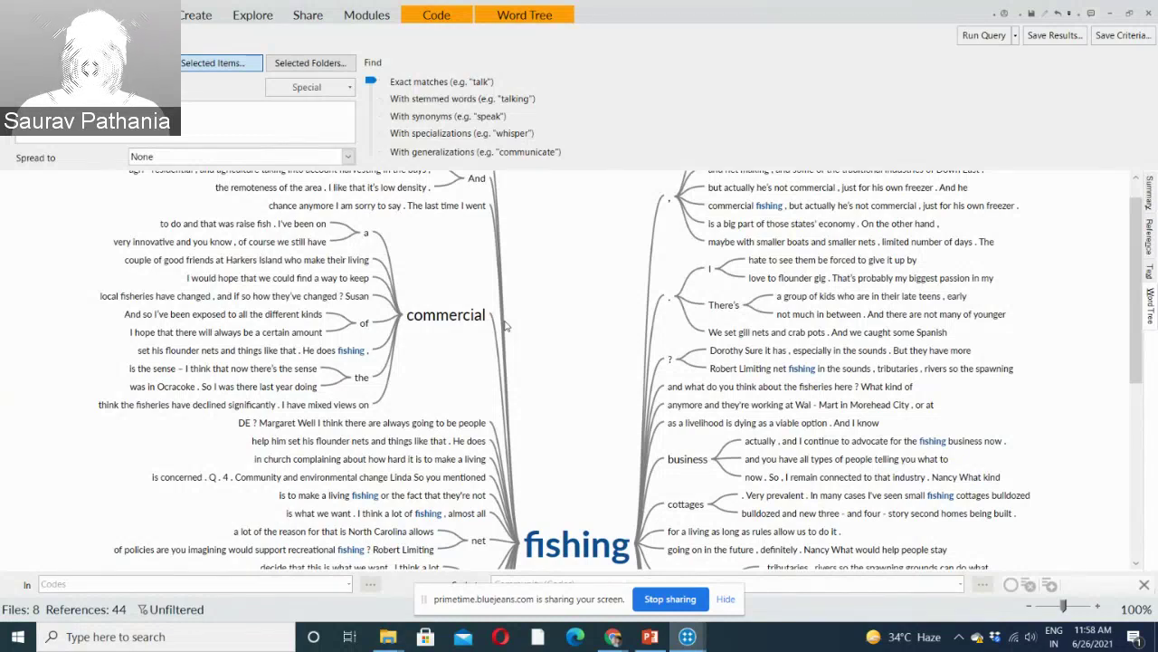
Run a text search for "commercial fishing" from the word tree's "commercial" branch, and show the new results as a word tree.
{"action": "left_click", "coordinate": [464, 317]}
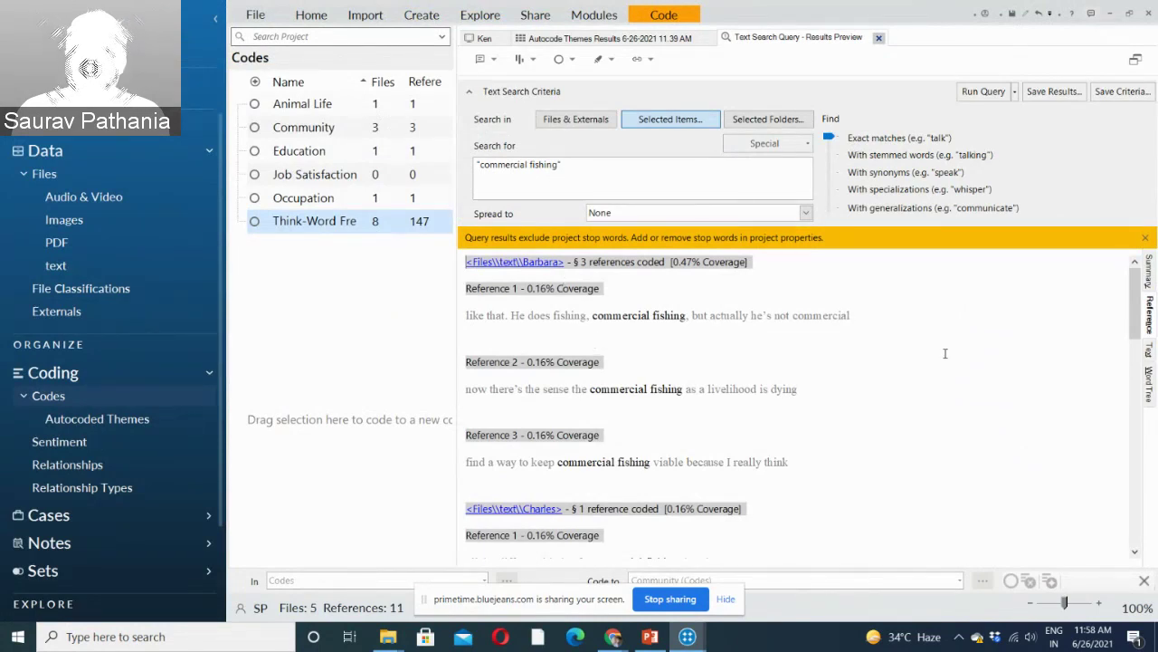
{"action": "mouse_move", "coordinate": [1131, 312]}
{"action": "left_mouse_down"}
{"action": "mouse_move", "coordinate": [1146, 435]}
{"action": "mouse_move", "coordinate": [1132, 334]}
{"action": "mouse_move", "coordinate": [1115, 324]}
{"action": "left_mouse_up"}
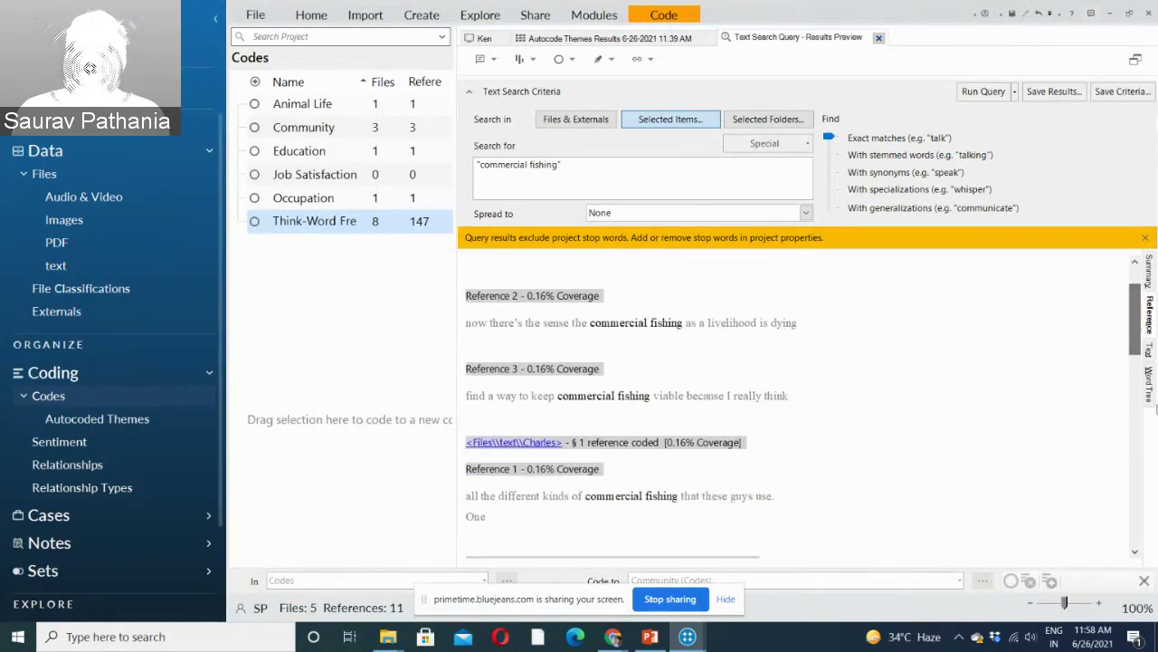
{"action": "left_click", "coordinate": [1151, 395]}
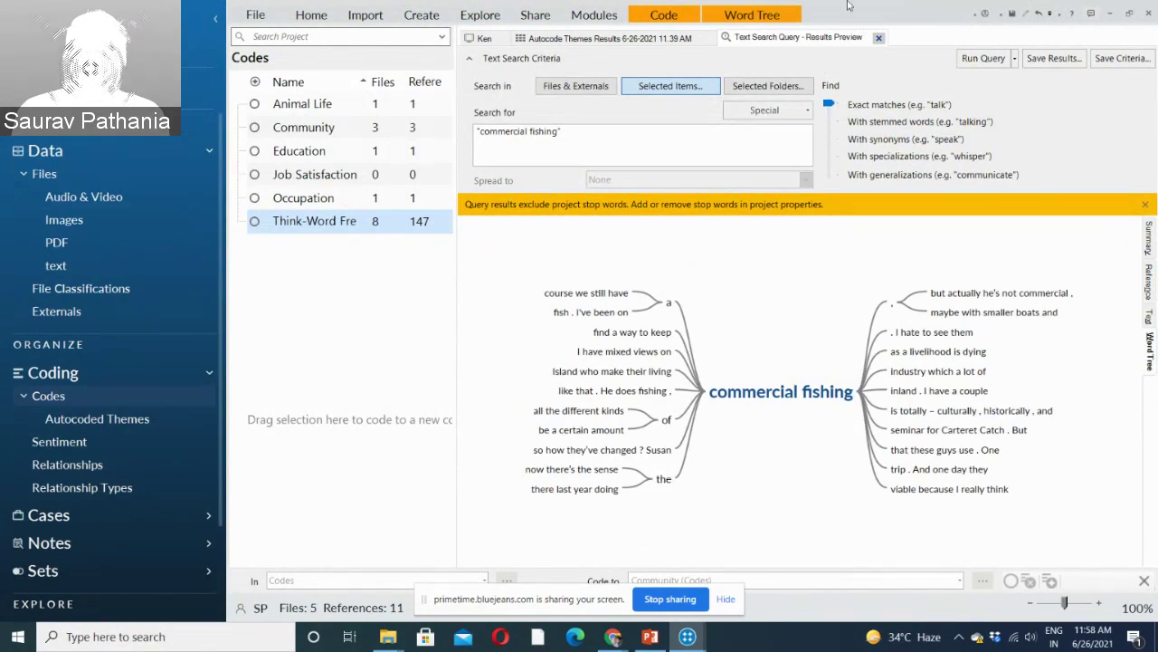
Set the "commercial fishing" word tree's context to 9 words.
{"action": "left_click", "coordinate": [753, 12]}
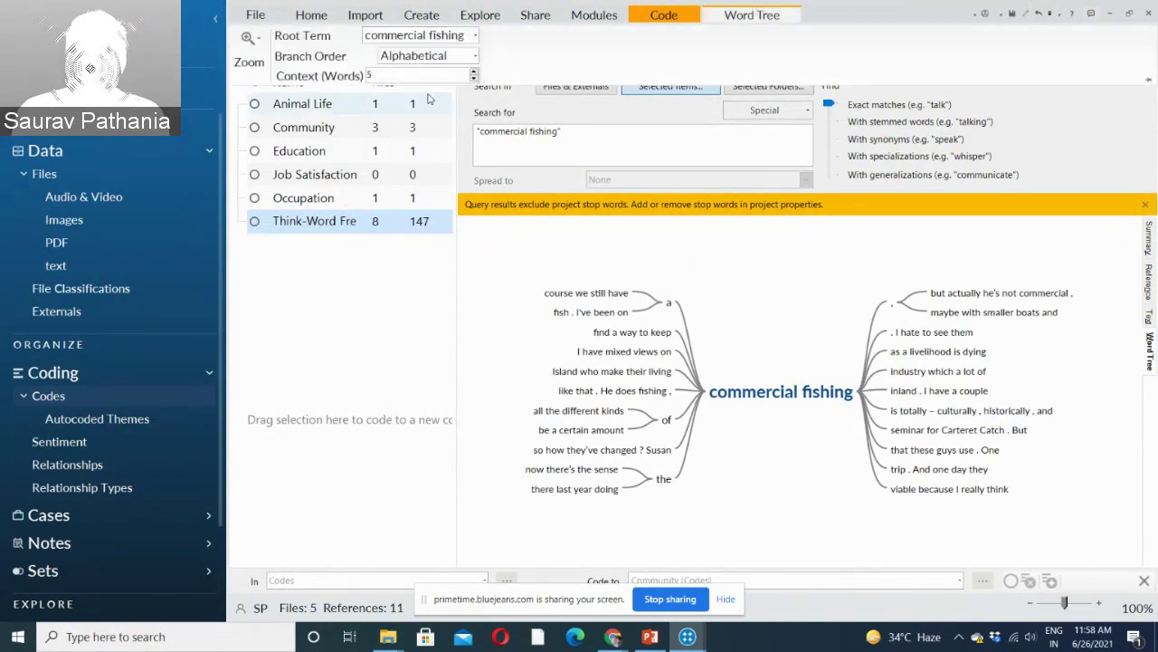
{"action": "left_click", "coordinate": [474, 72]}
{"action": "left_click", "coordinate": [473, 71]}
{"action": "left_click", "coordinate": [474, 72]}
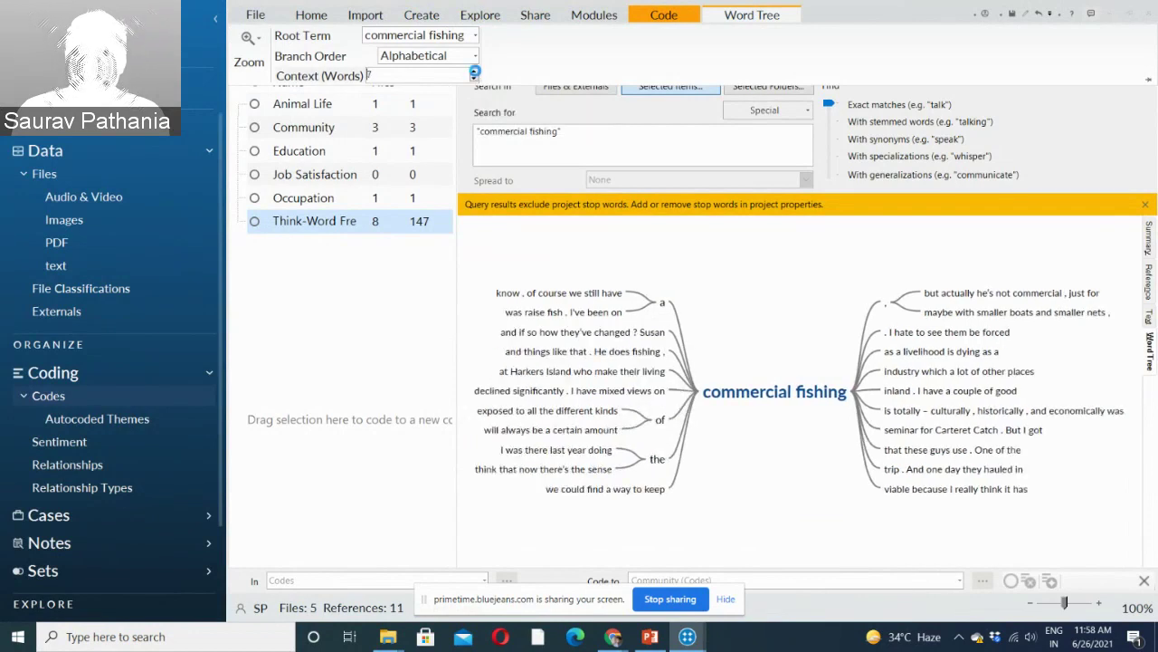
{"action": "left_click", "coordinate": [473, 71]}
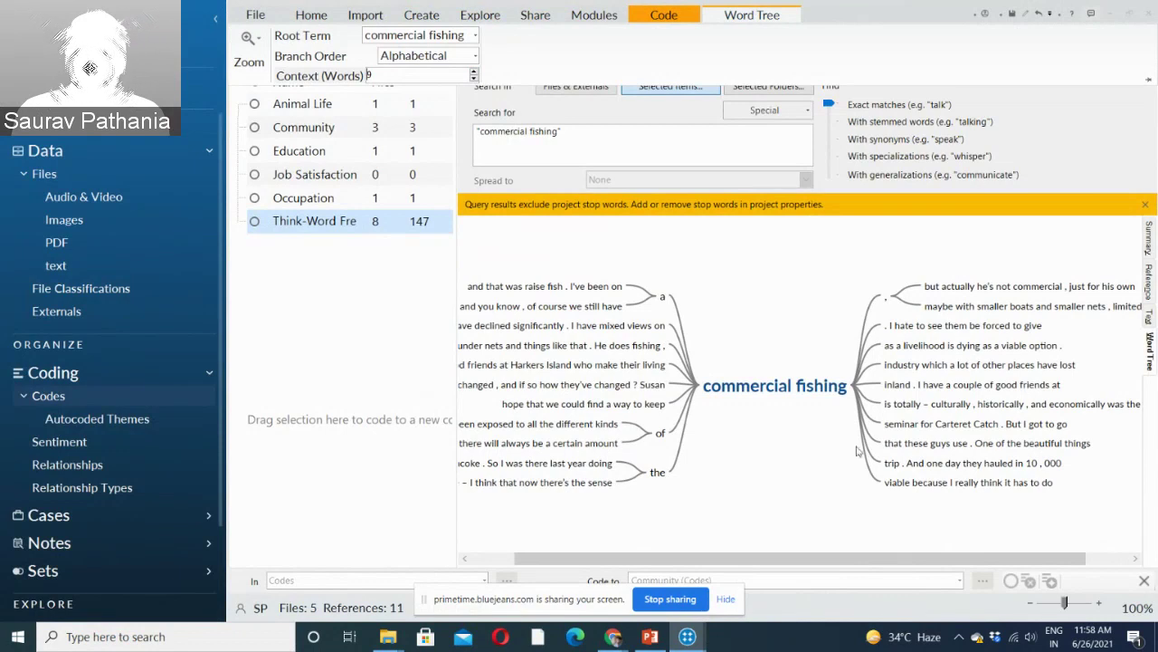
{"action": "left_click", "coordinate": [1157, 491]}
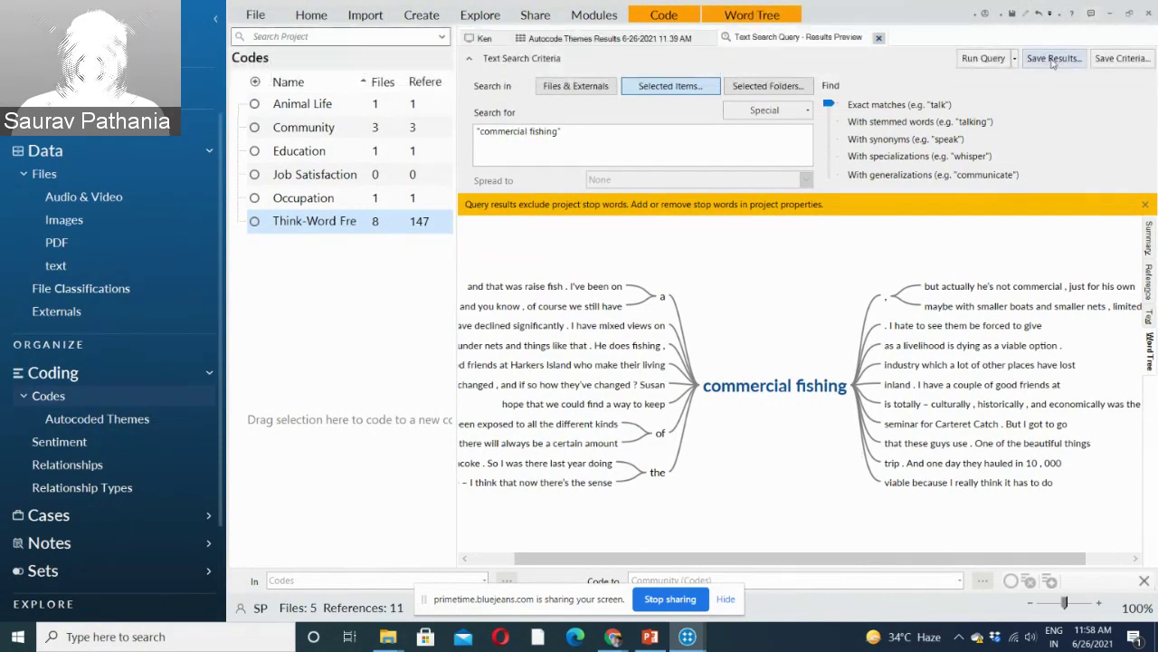
Save the query results as a new code named "Commercial Fishing- Text Search" in the Codes location.
{"action": "left_click", "coordinate": [1053, 60]}
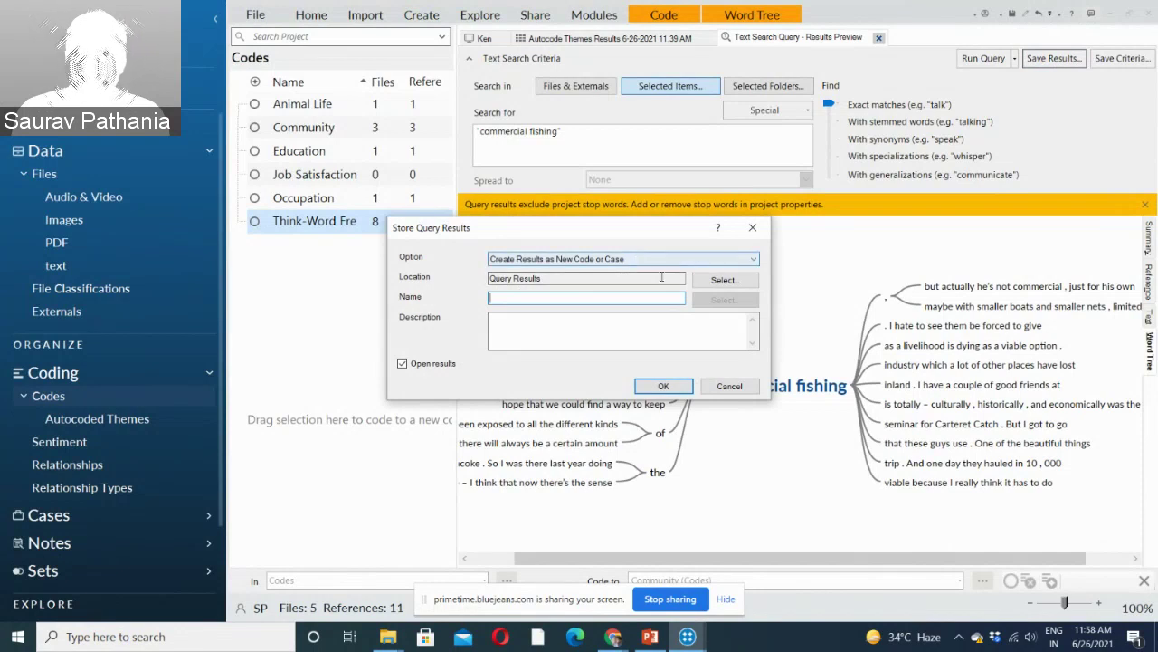
{"action": "left_click", "coordinate": [724, 281]}
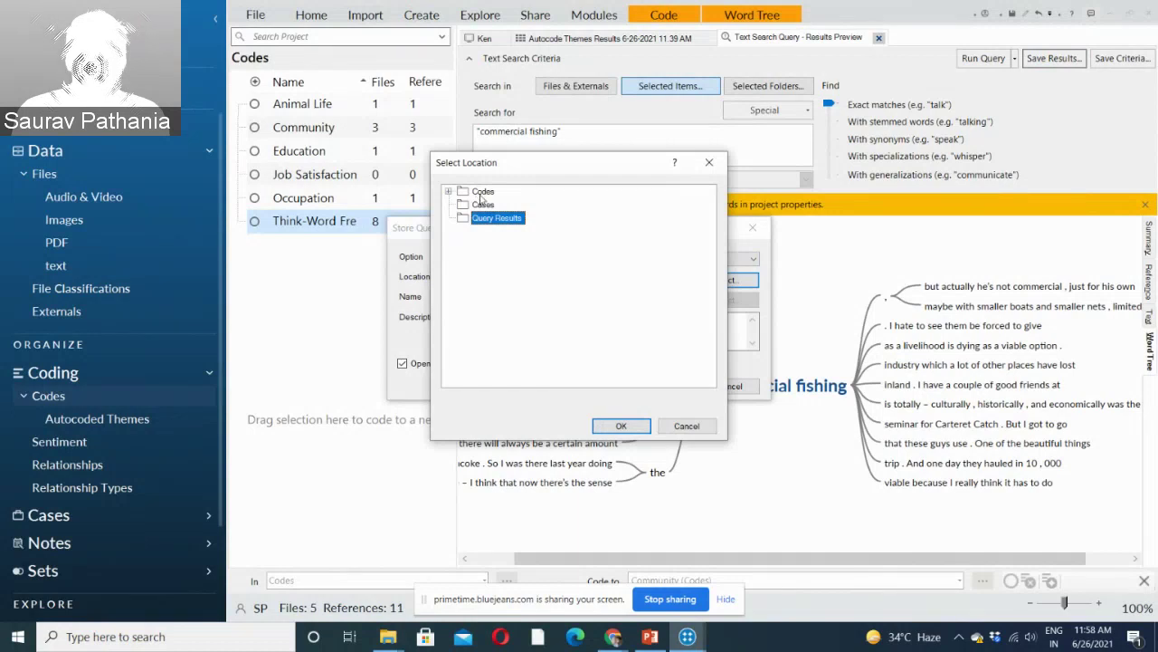
{"action": "left_click", "coordinate": [481, 193]}
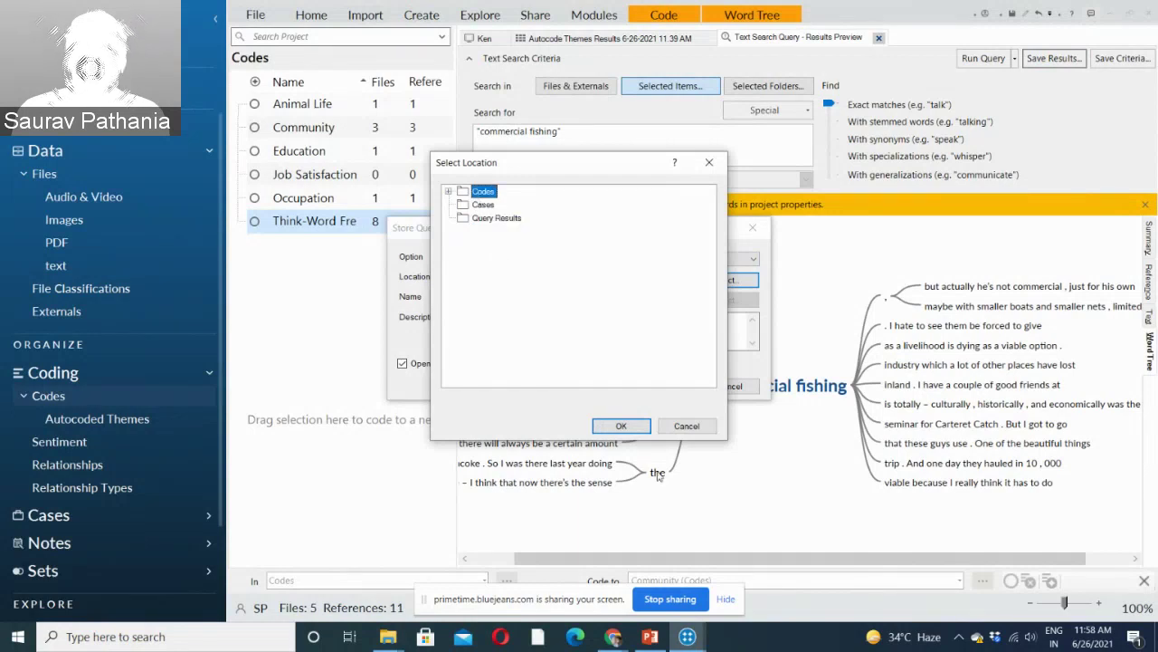
{"action": "left_click", "coordinate": [622, 427]}
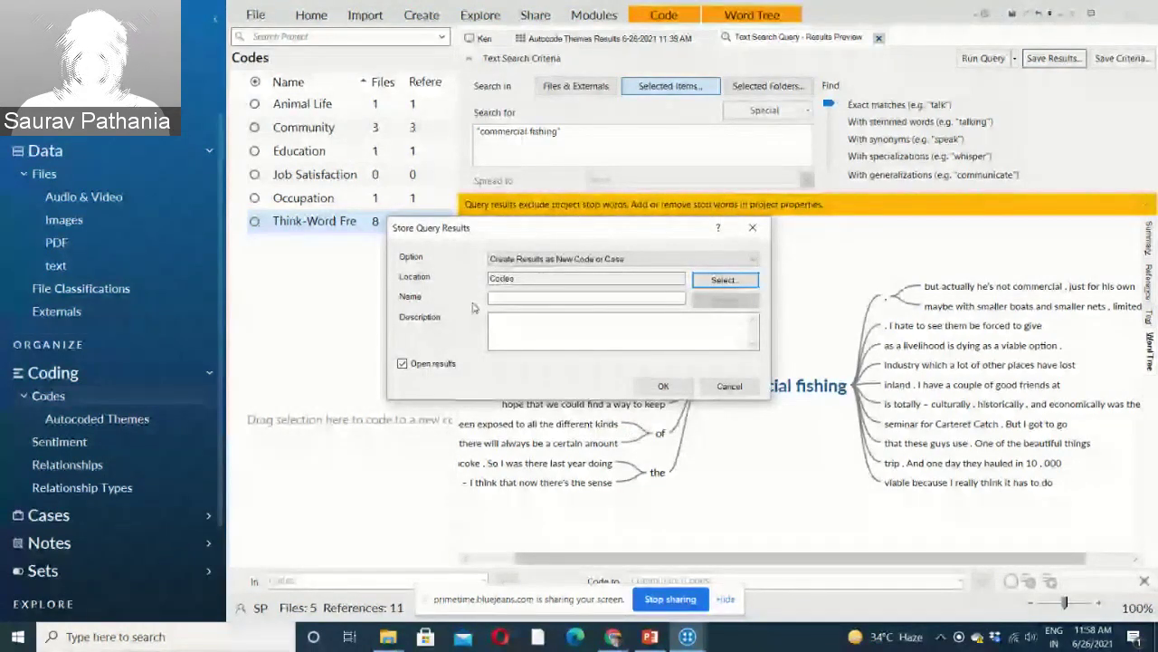
{"action": "left_click", "coordinate": [502, 300]}
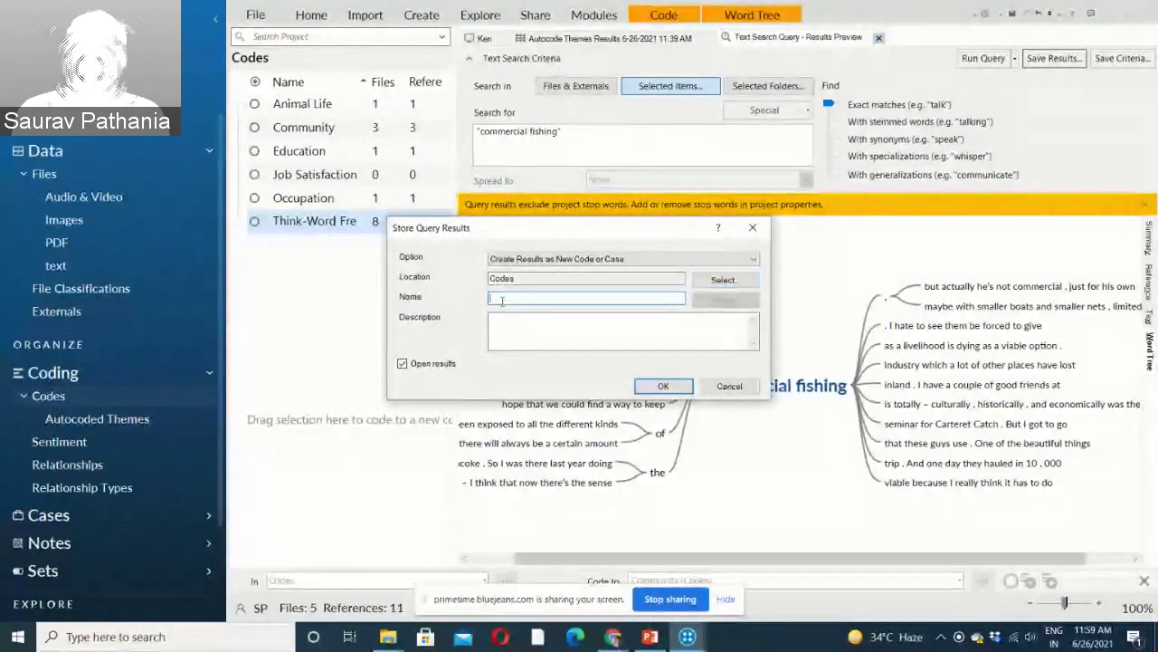
{"action": "type", "text": "Comme"}
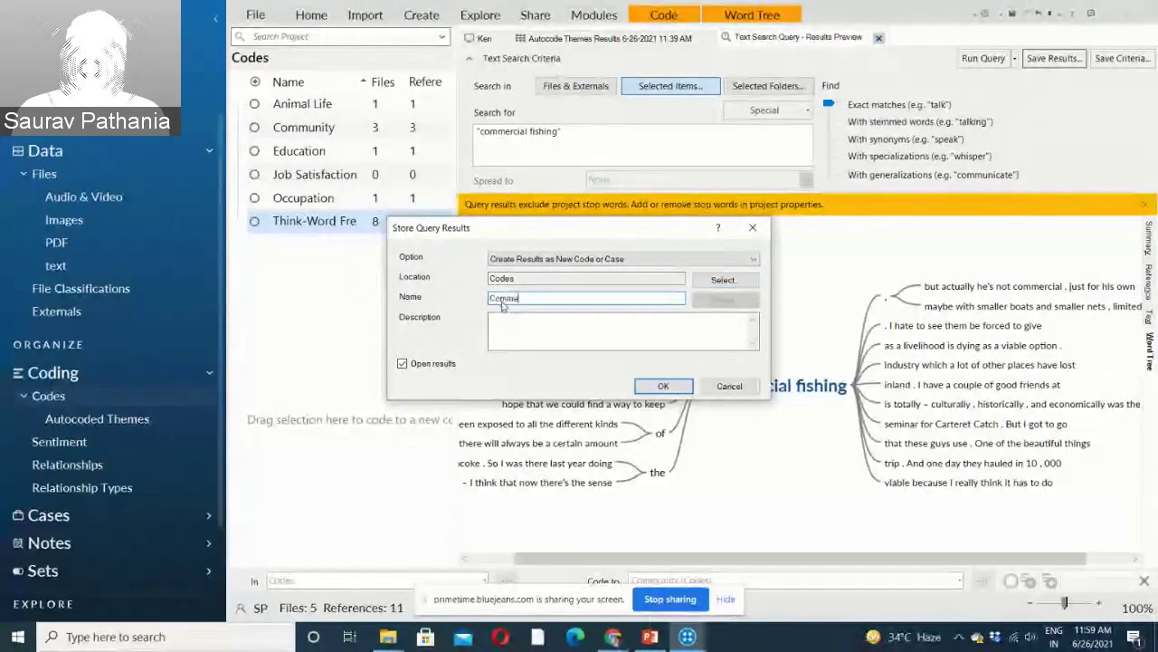
{"action": "type", "text": "rcial Fis"}
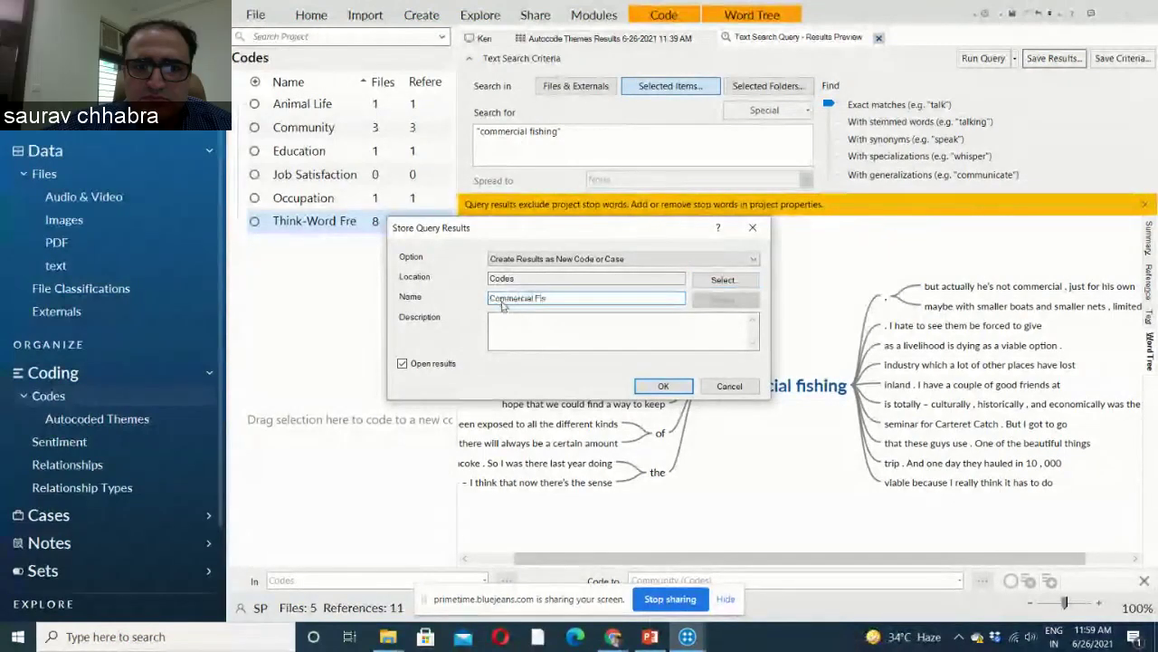
{"action": "type", "text": "hing"}
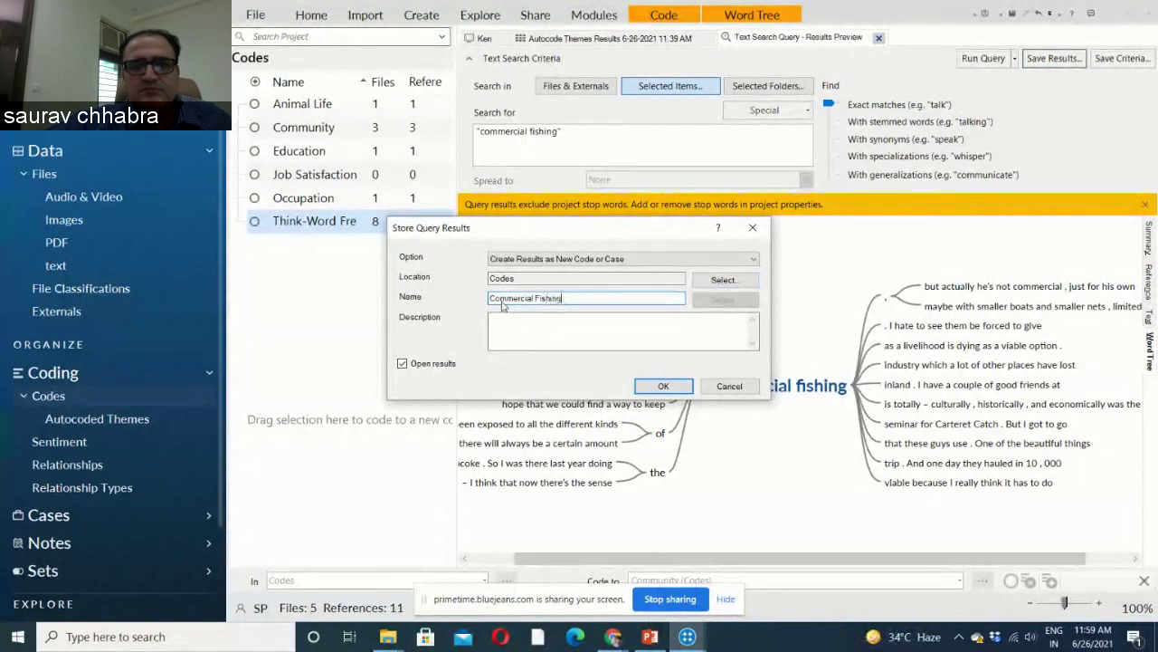
{"action": "type", "text": "- Text Search"}
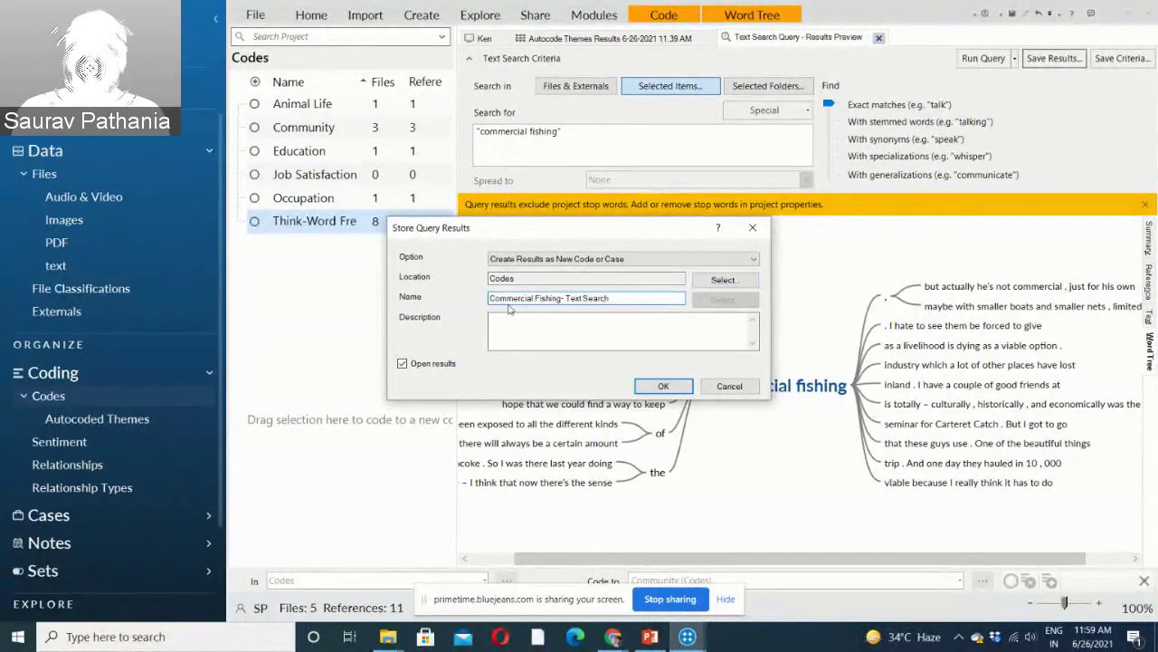
{"action": "left_click", "coordinate": [648, 385]}
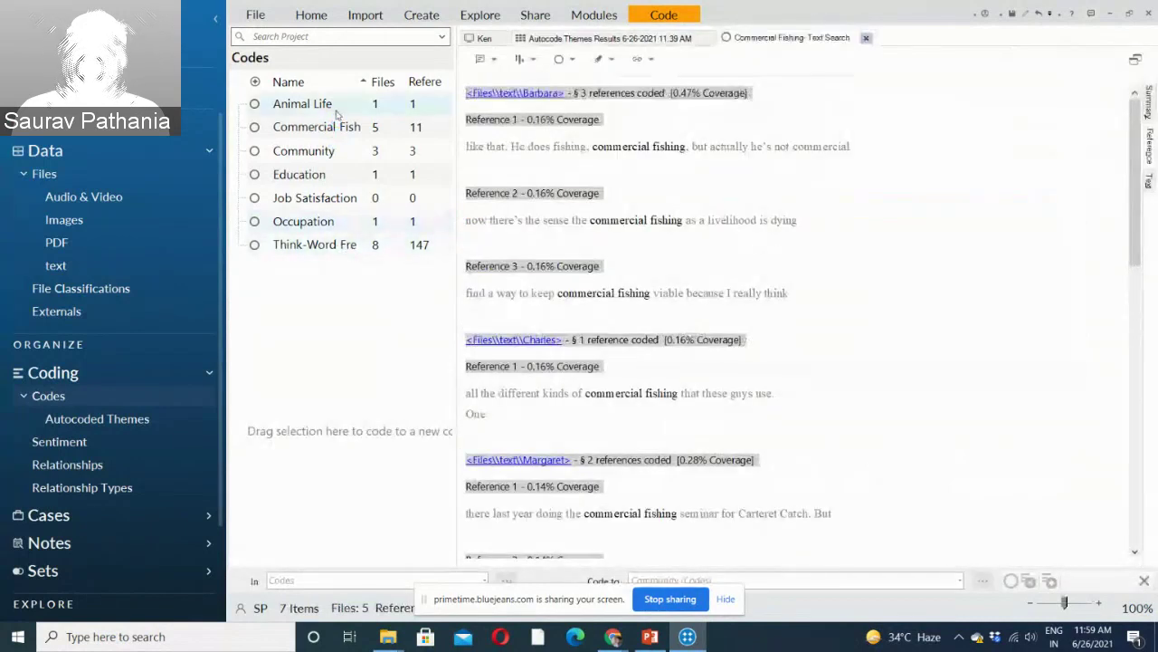
Open the new commercial fishing code from the code list and review its coded references.
{"action": "left_click", "coordinate": [340, 128]}
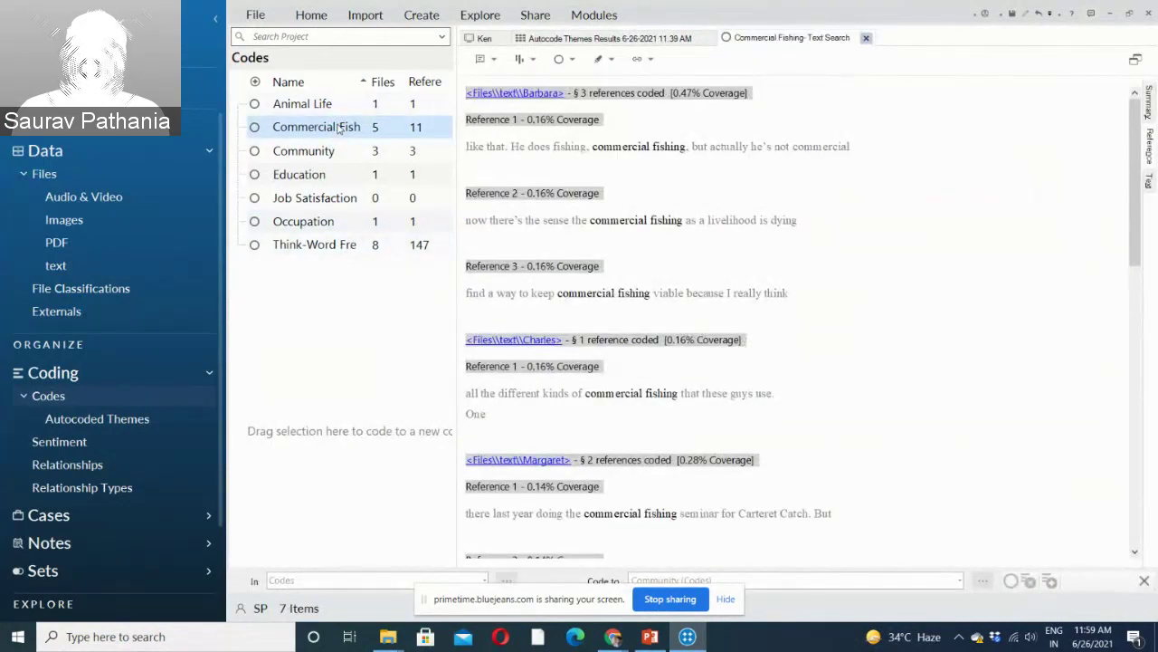
{"action": "left_click", "coordinate": [340, 128]}
{"action": "left_click", "coordinate": [333, 294]}
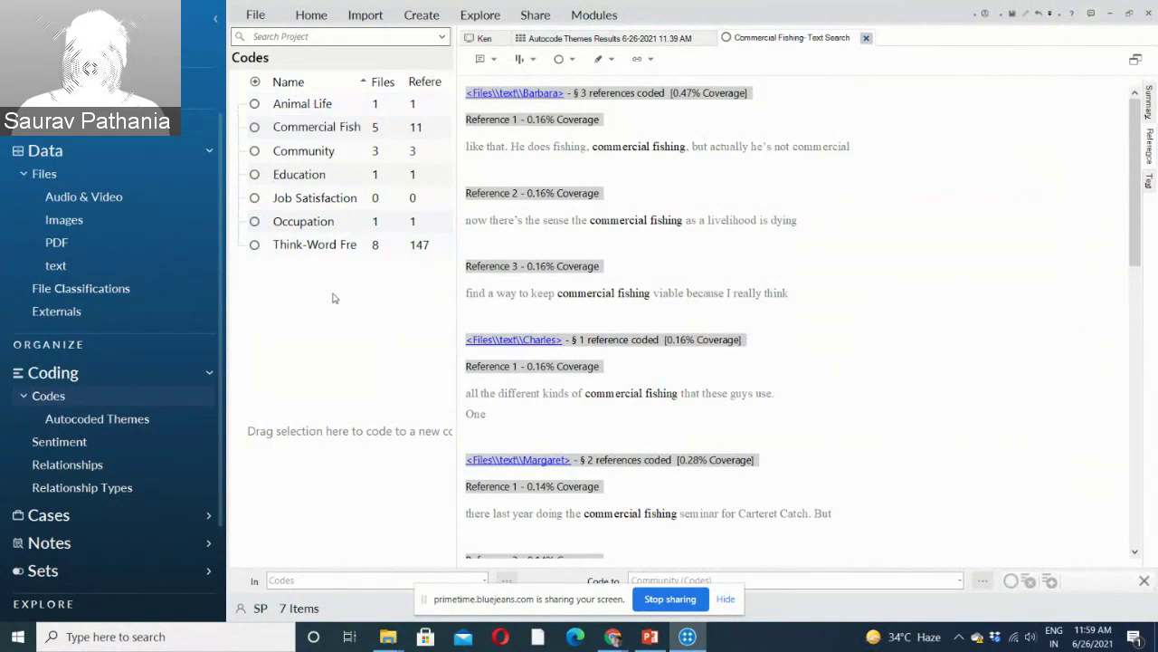
{"action": "left_click", "coordinate": [297, 129]}
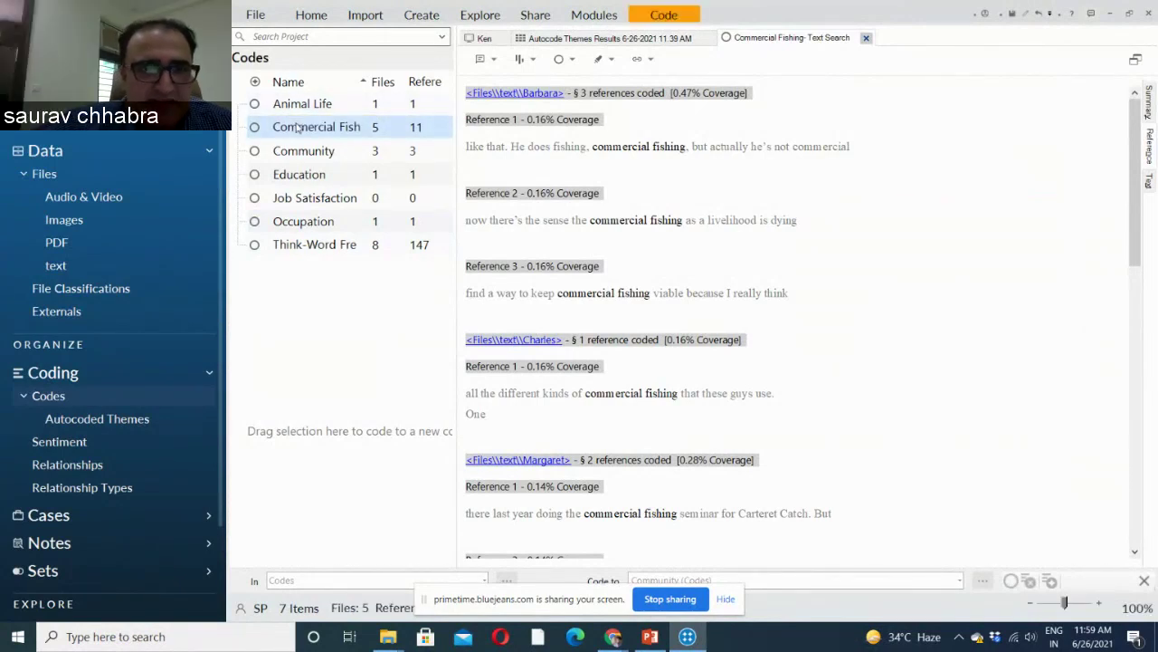
{"action": "left_click", "coordinate": [1046, 156]}
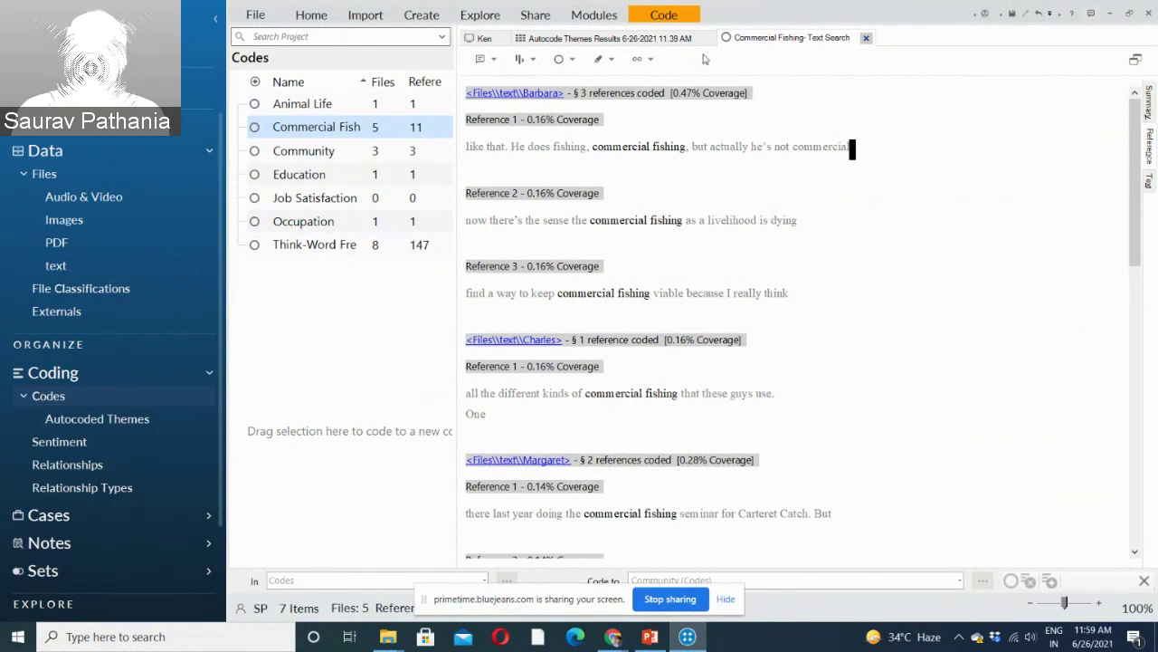
Return to the Autocode Themes Results chart and check the options available for its bars.
{"action": "left_click", "coordinate": [621, 38]}
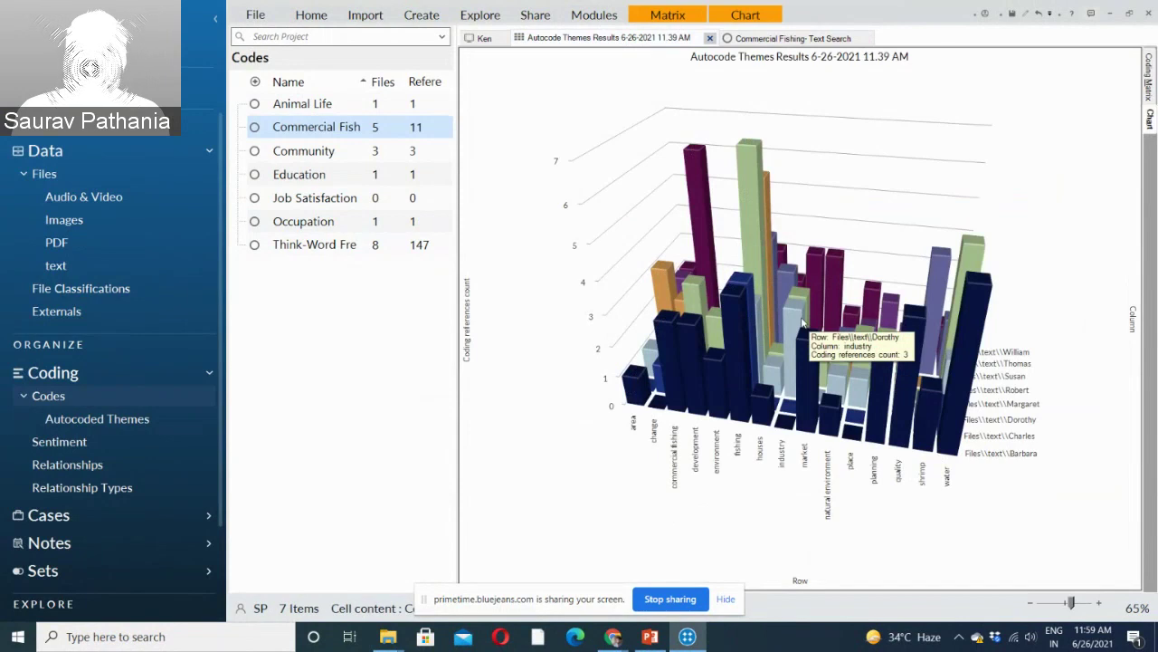
{"action": "right_click", "coordinate": [801, 321]}
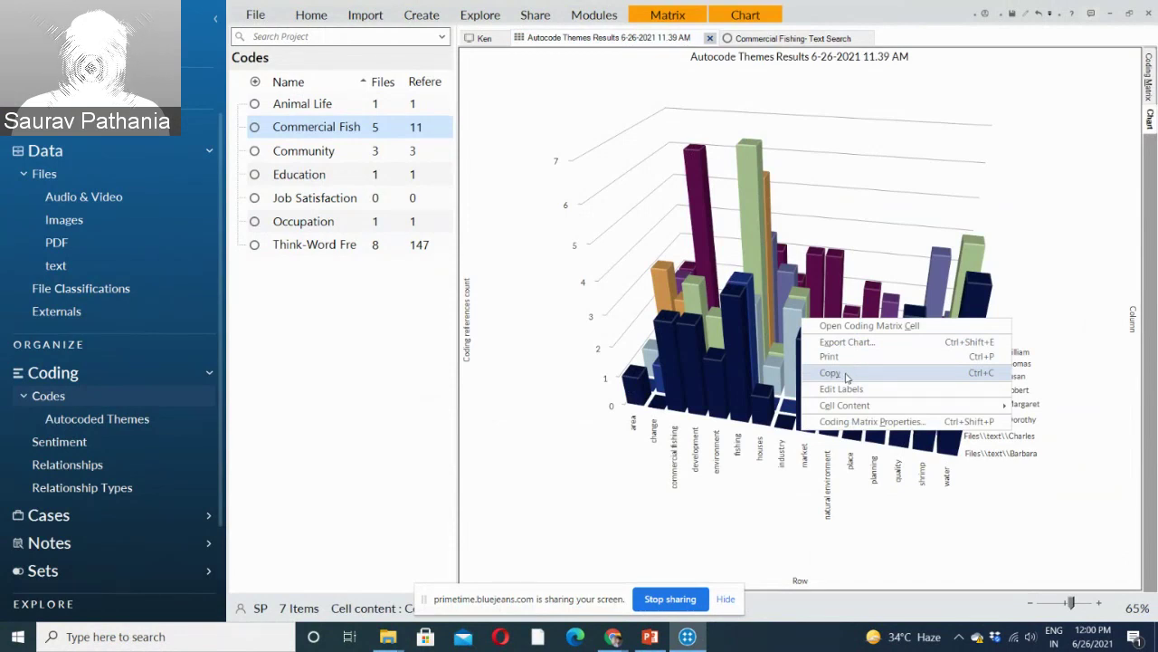
{"action": "left_click", "coordinate": [474, 440]}
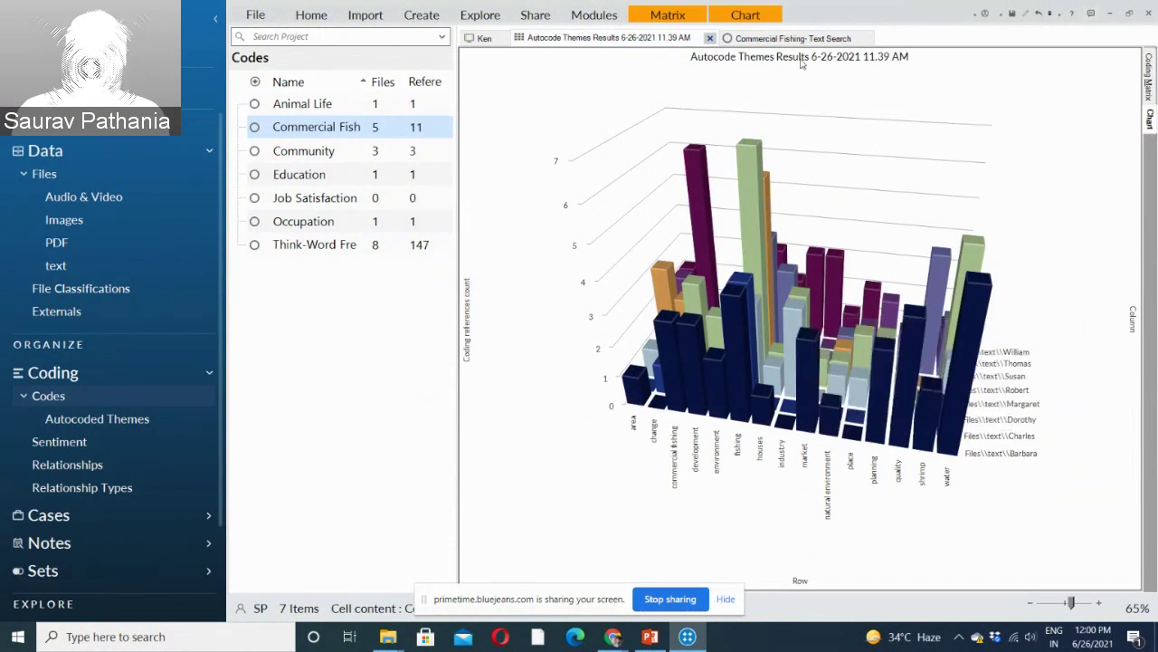
Close the commercial fishing code and the Autocode Themes Results chart.
{"action": "left_click", "coordinate": [850, 38]}
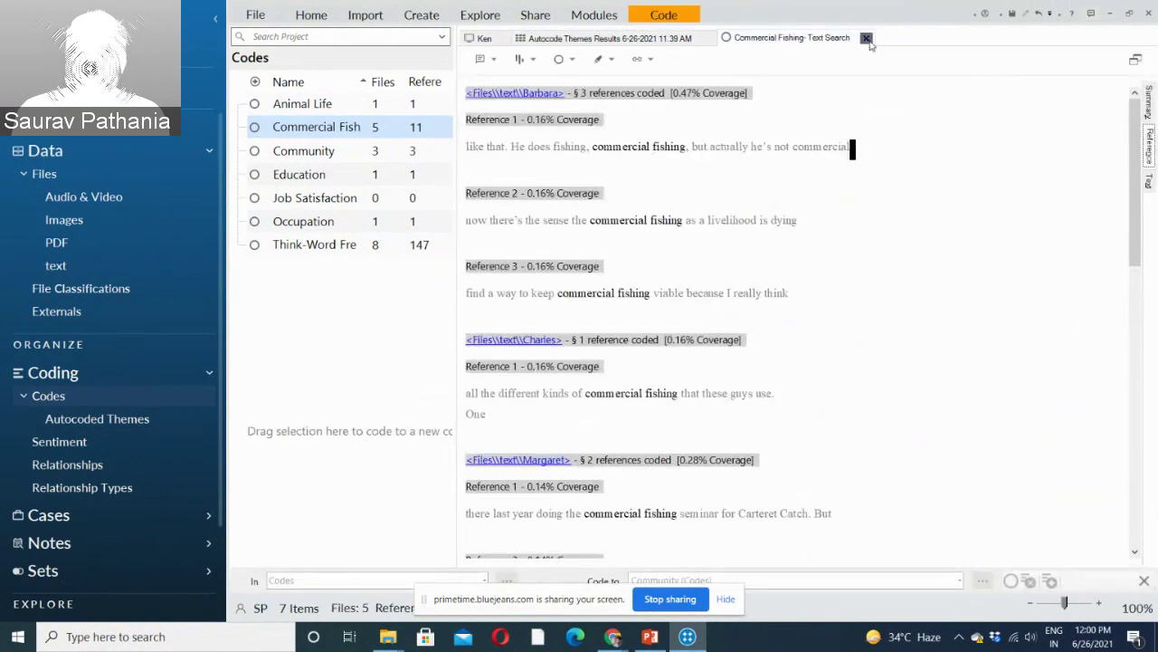
{"action": "left_click", "coordinate": [866, 38]}
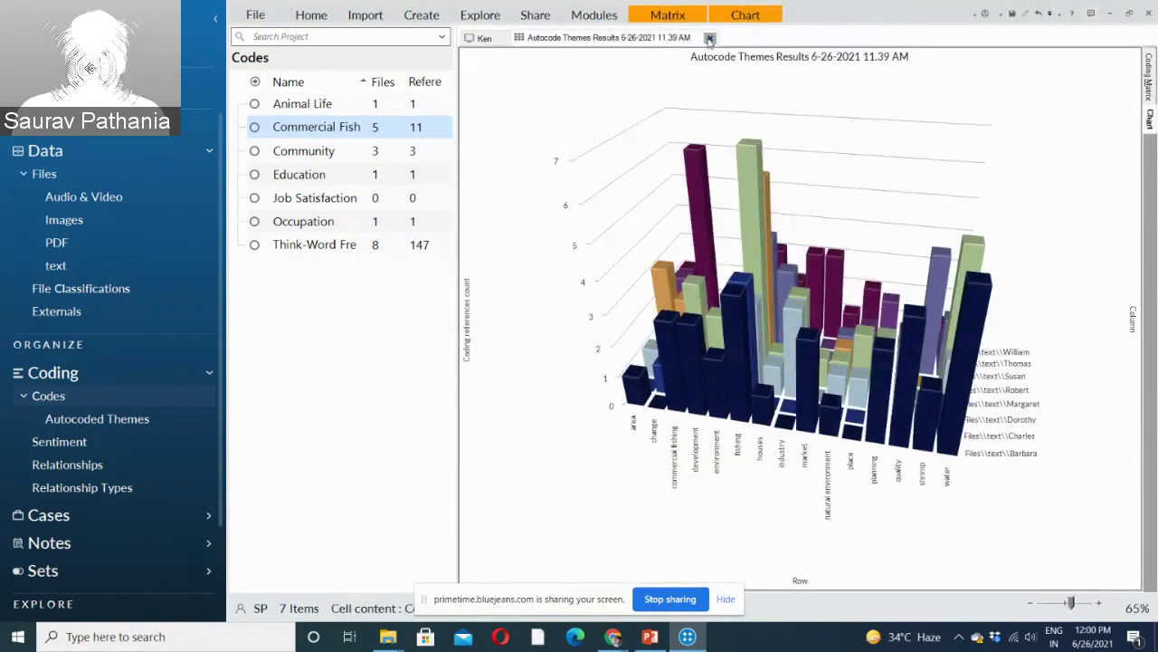
{"action": "left_click", "coordinate": [710, 38]}
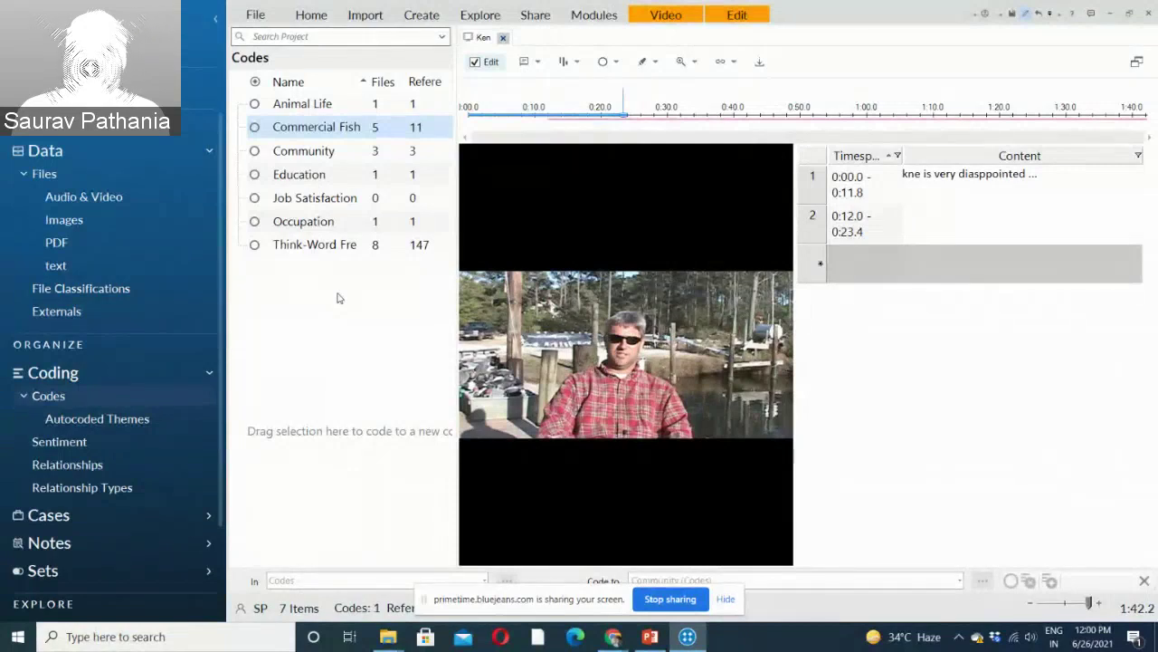
Close the Sushant University project and save its changes.
{"action": "left_click", "coordinate": [250, 14]}
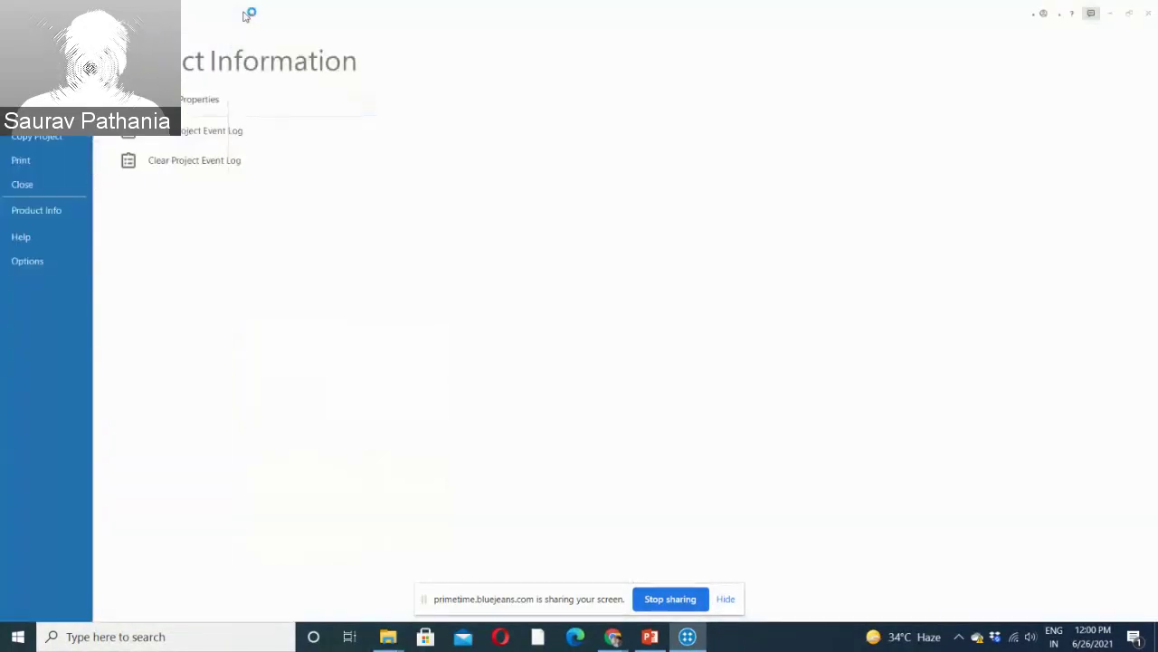
{"action": "key", "text": "Escape"}
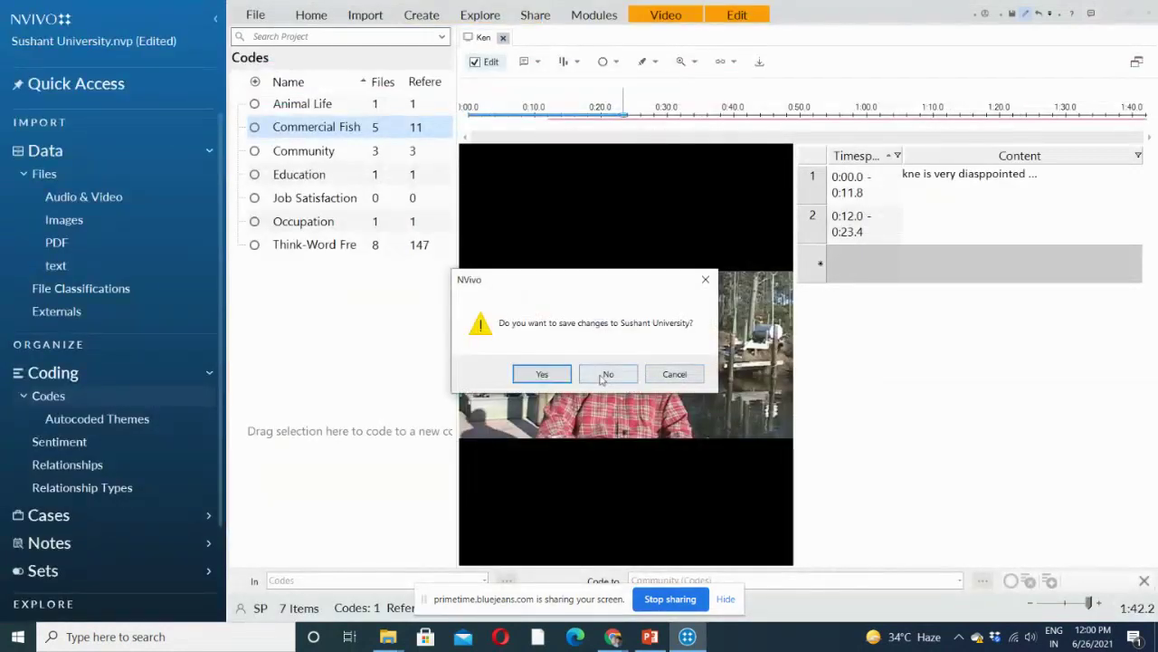
{"action": "left_click", "coordinate": [553, 374]}
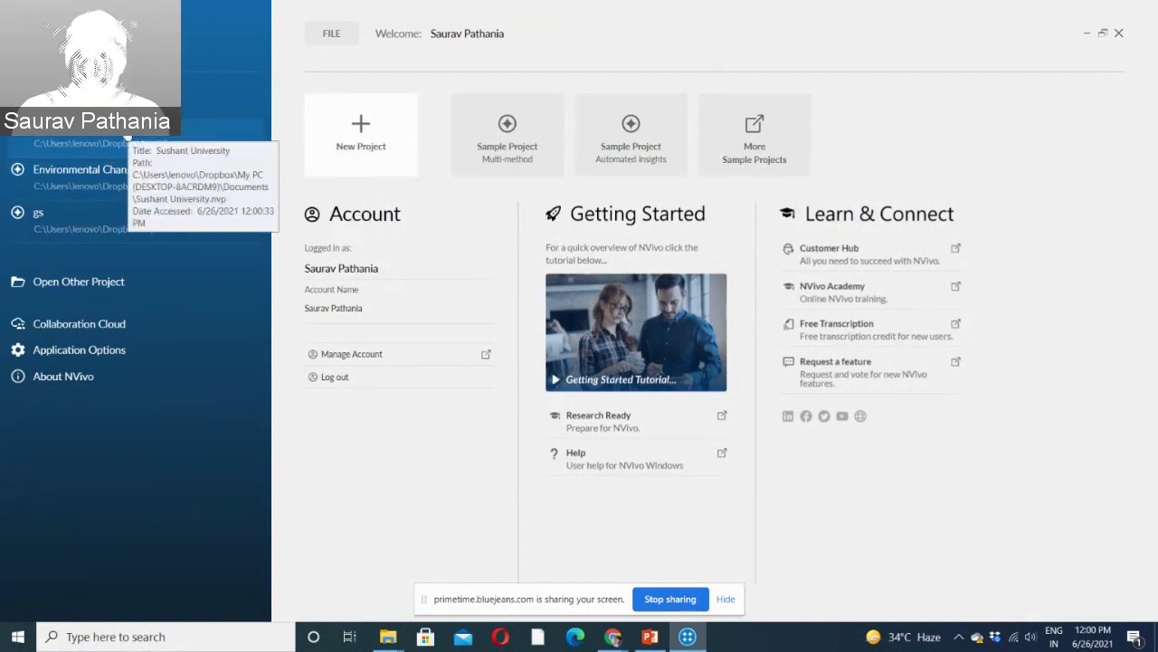
{"action": "left_click", "coordinate": [104, 151]}
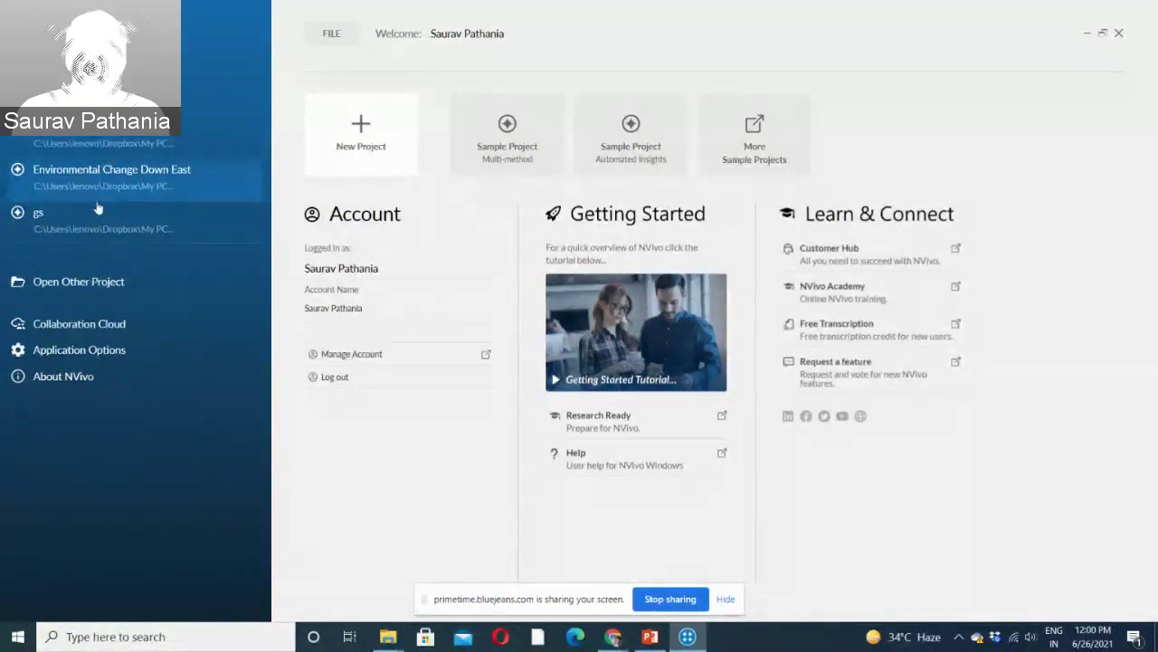
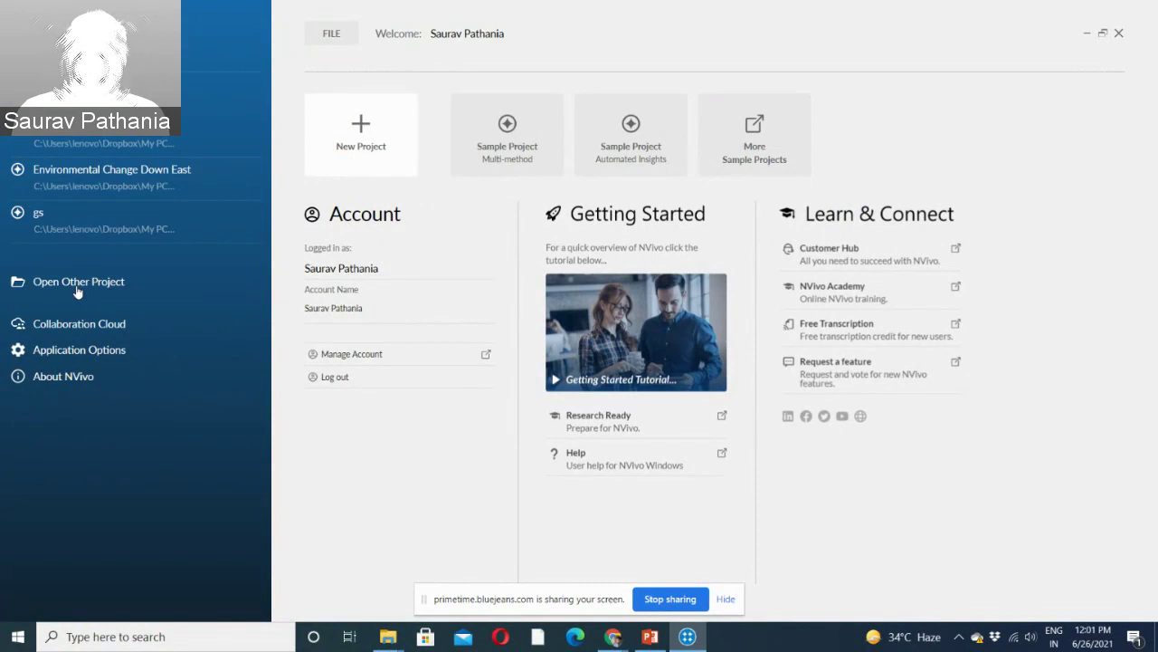
{"action": "left_click", "coordinate": [78, 286]}
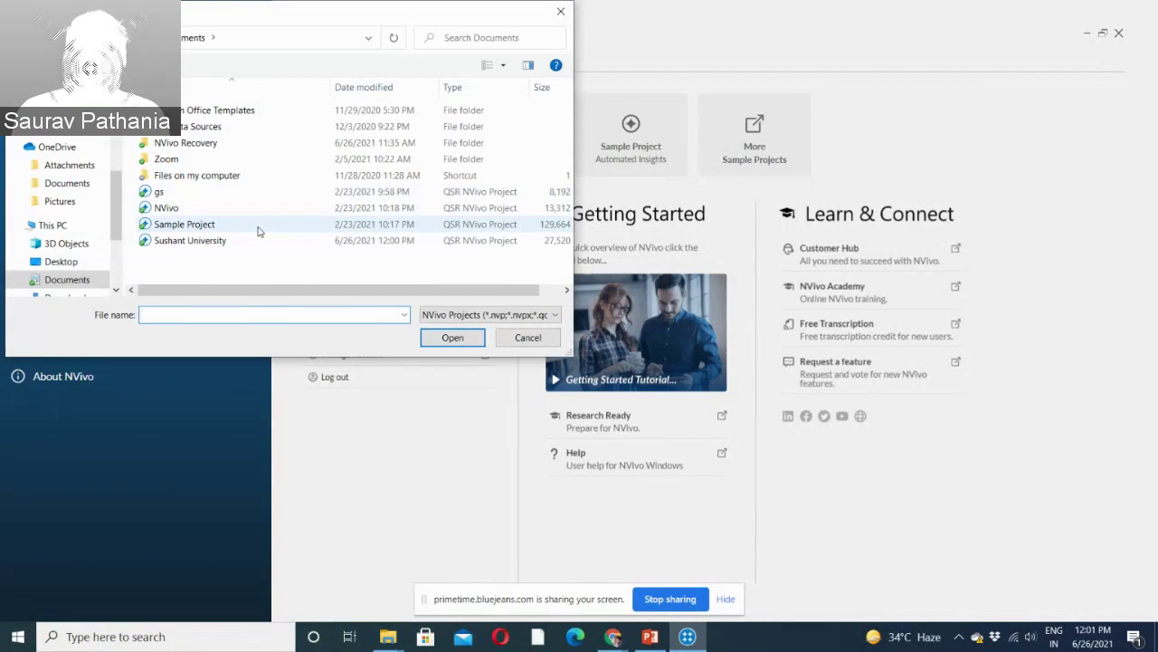
{"action": "left_click", "coordinate": [209, 225]}
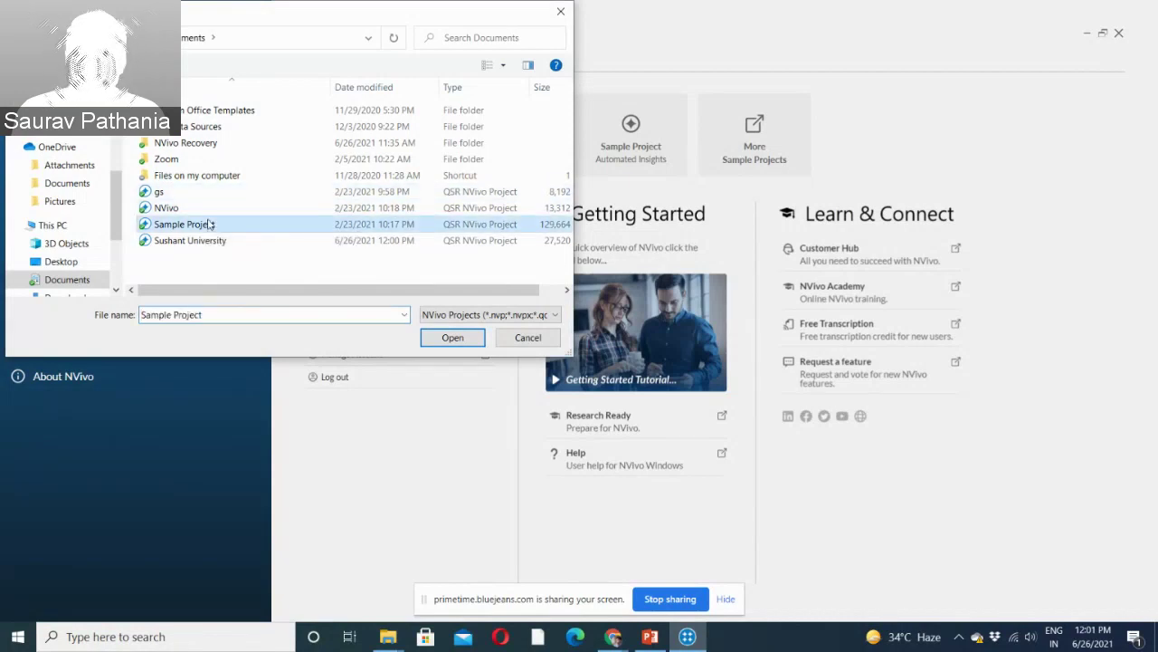
{"action": "left_click", "coordinate": [560, 11]}
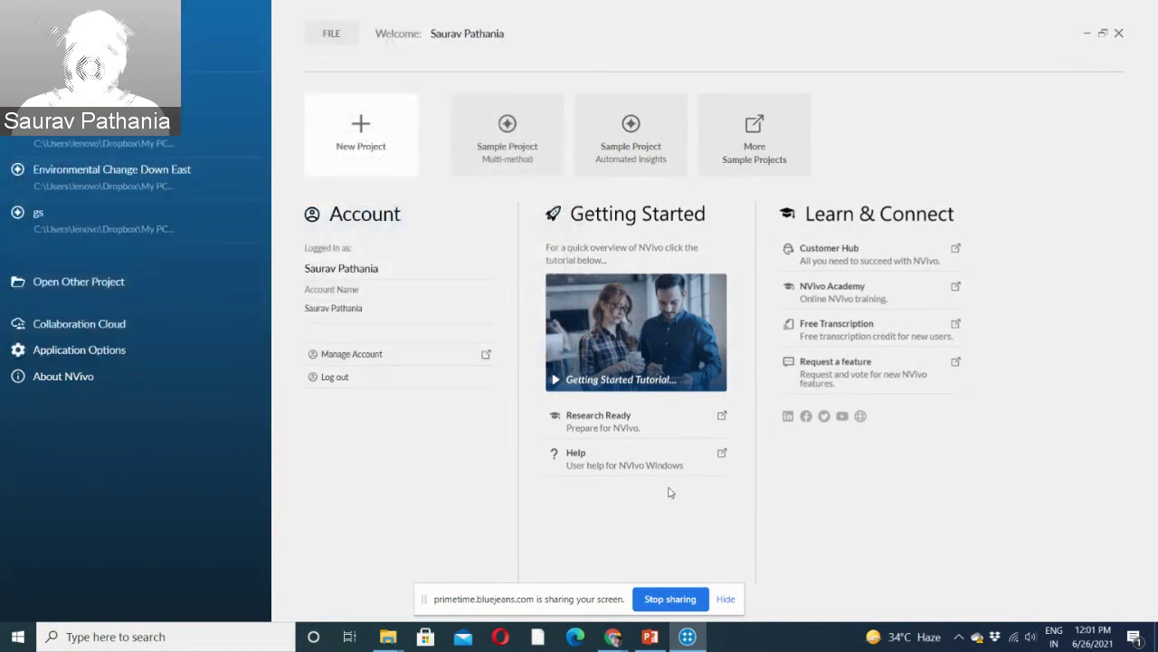
Open the Multi-method sample project, skip the welcome tour, and show the project's codes.
{"action": "left_click", "coordinate": [507, 152]}
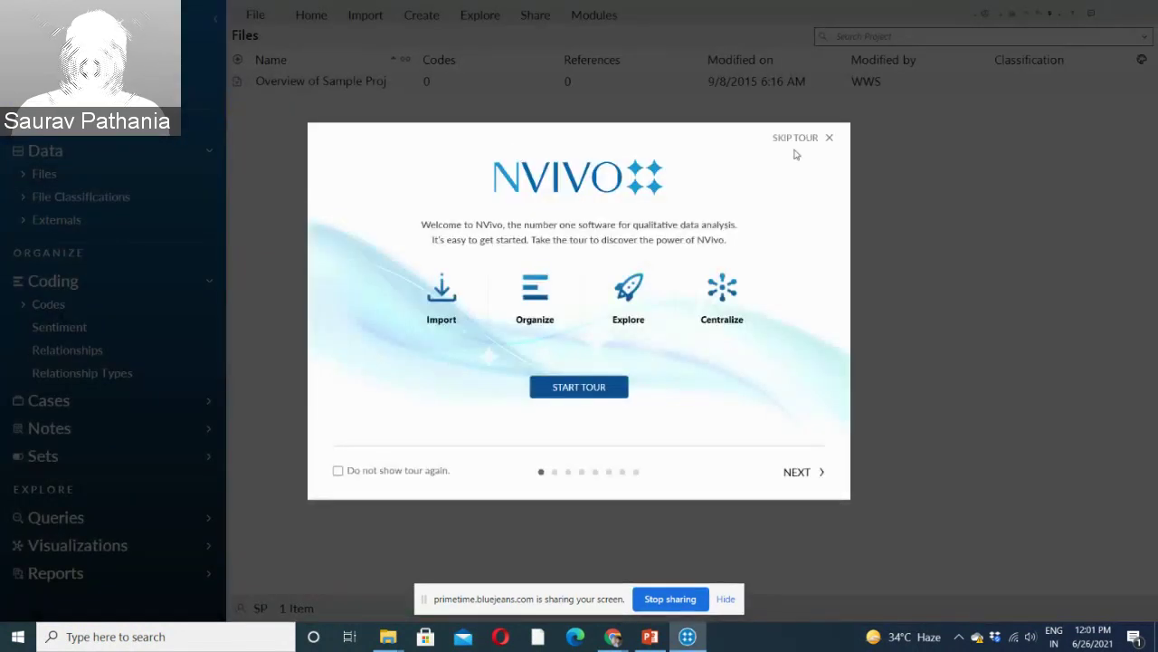
{"action": "left_click", "coordinate": [812, 139]}
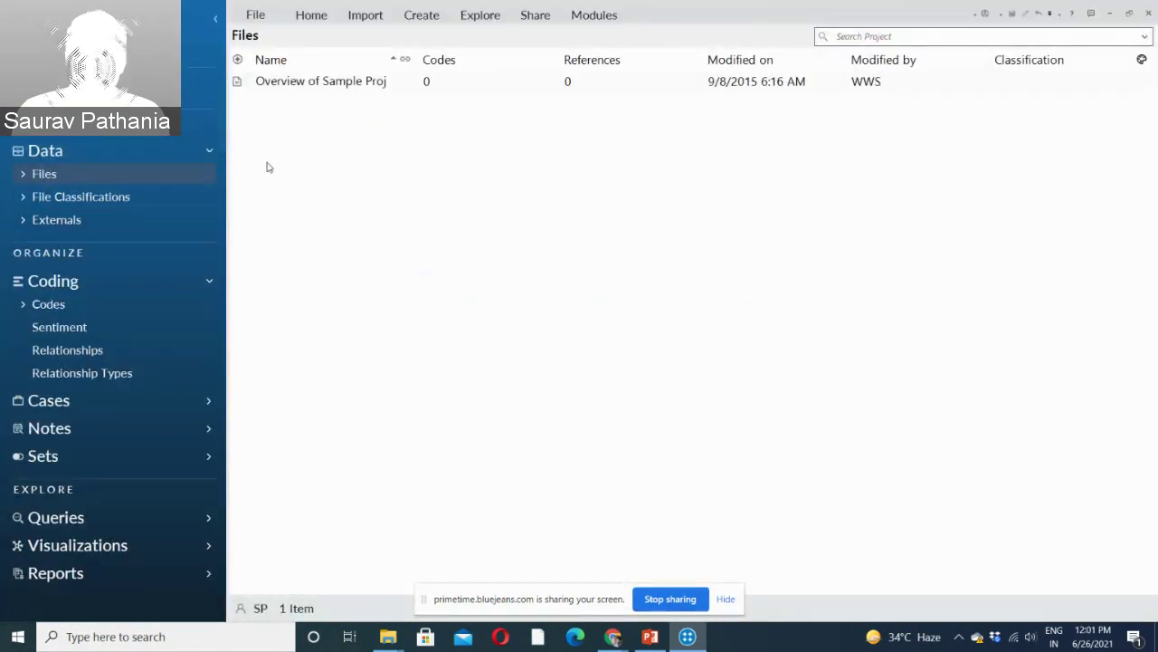
{"action": "left_click", "coordinate": [23, 308]}
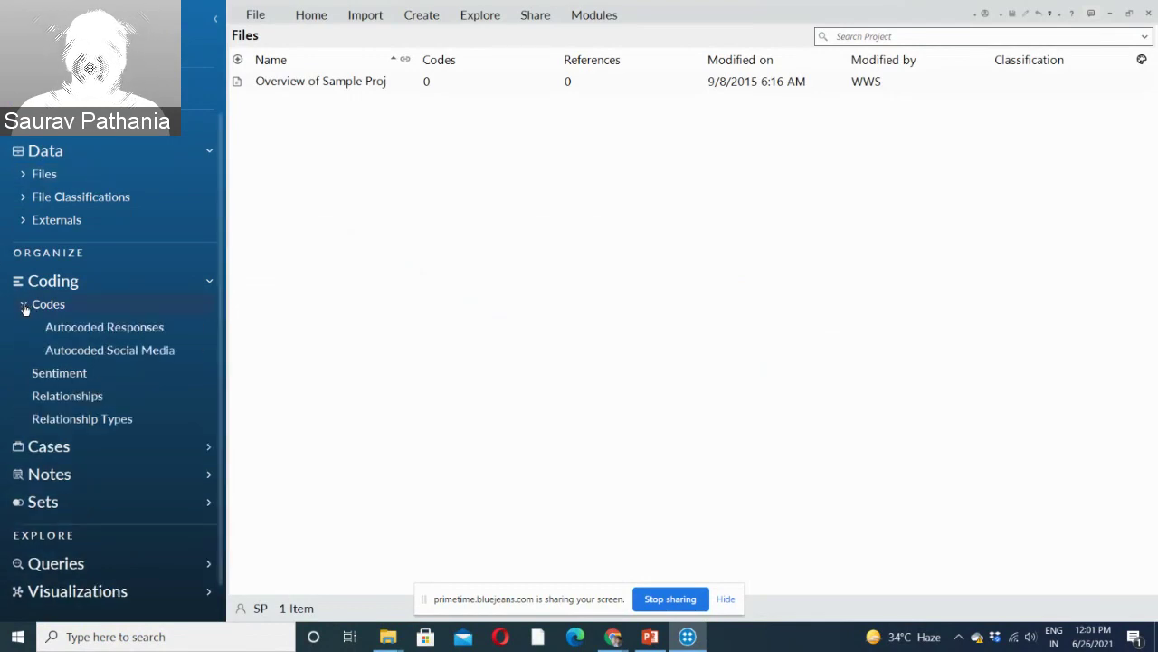
{"action": "left_click", "coordinate": [65, 305]}
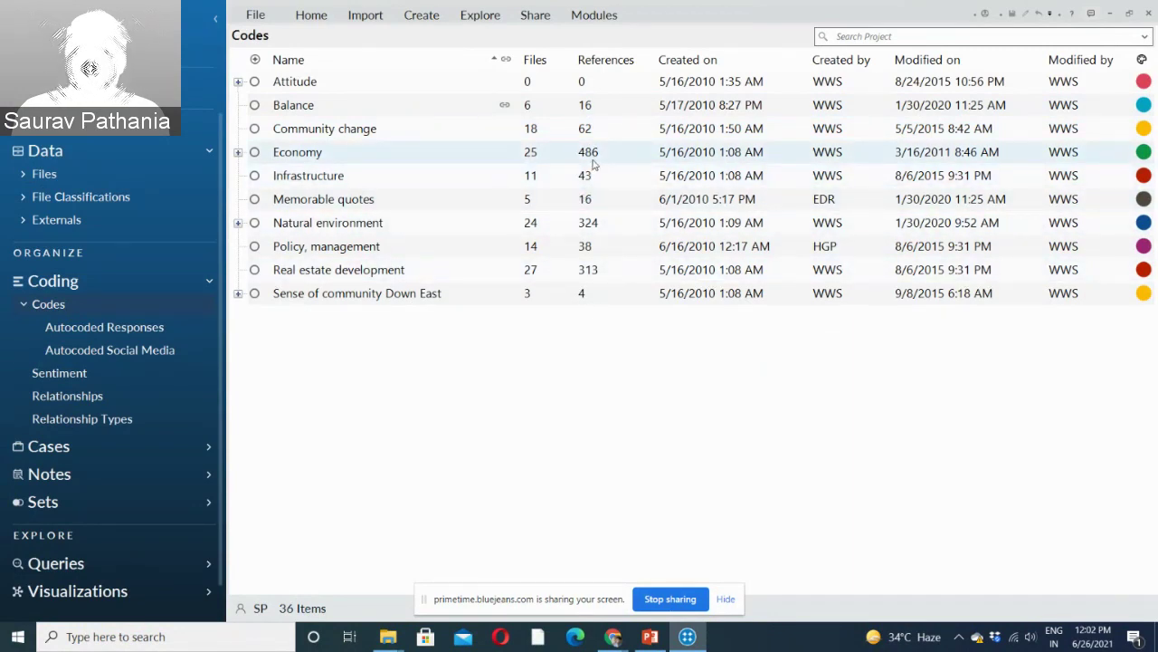
Expand the Economy code through "Fishing or aquaculture" and "Fishing industry decline" to examine the nested child codes.
{"action": "left_click", "coordinate": [238, 152]}
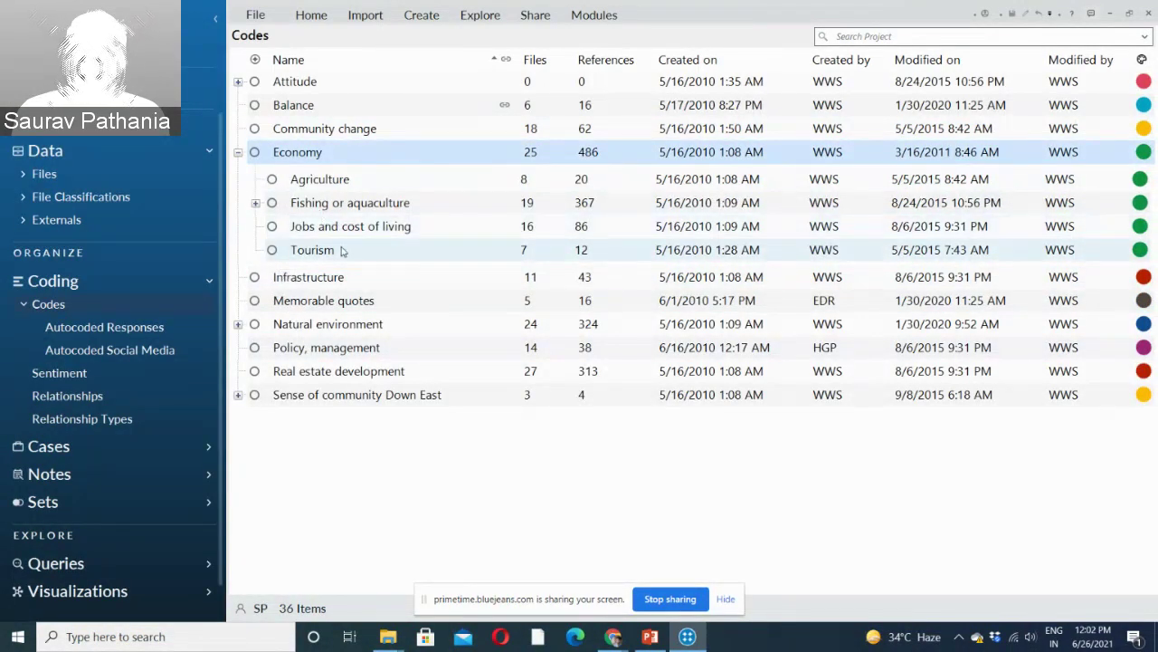
{"action": "left_click", "coordinate": [256, 202]}
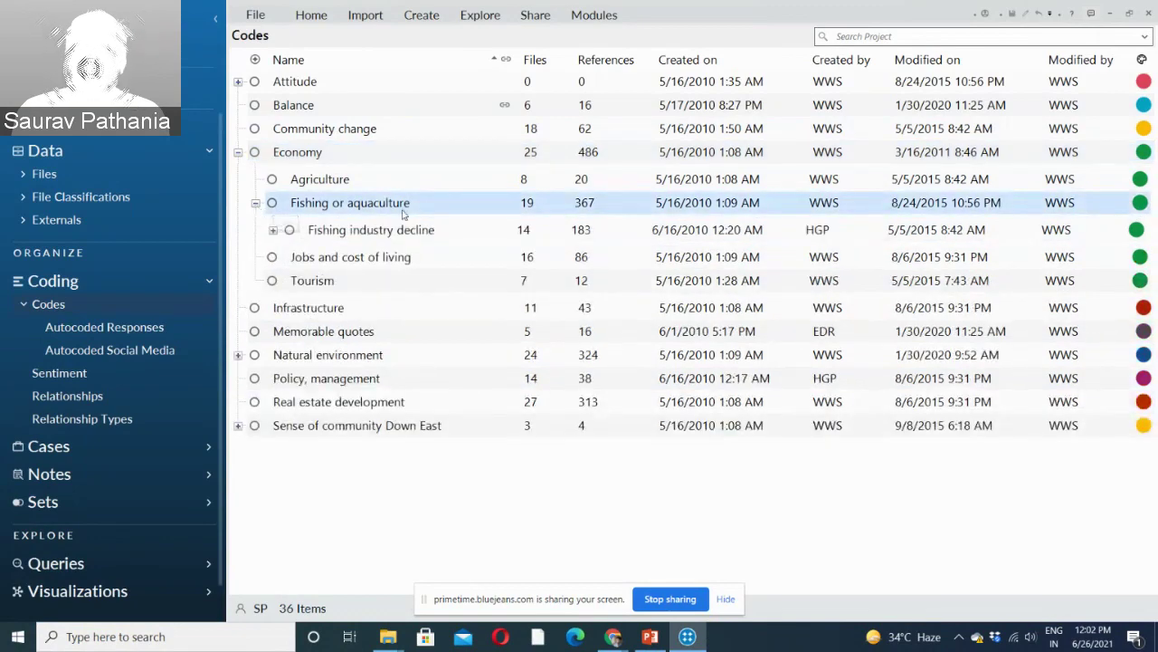
{"action": "left_click", "coordinate": [272, 230]}
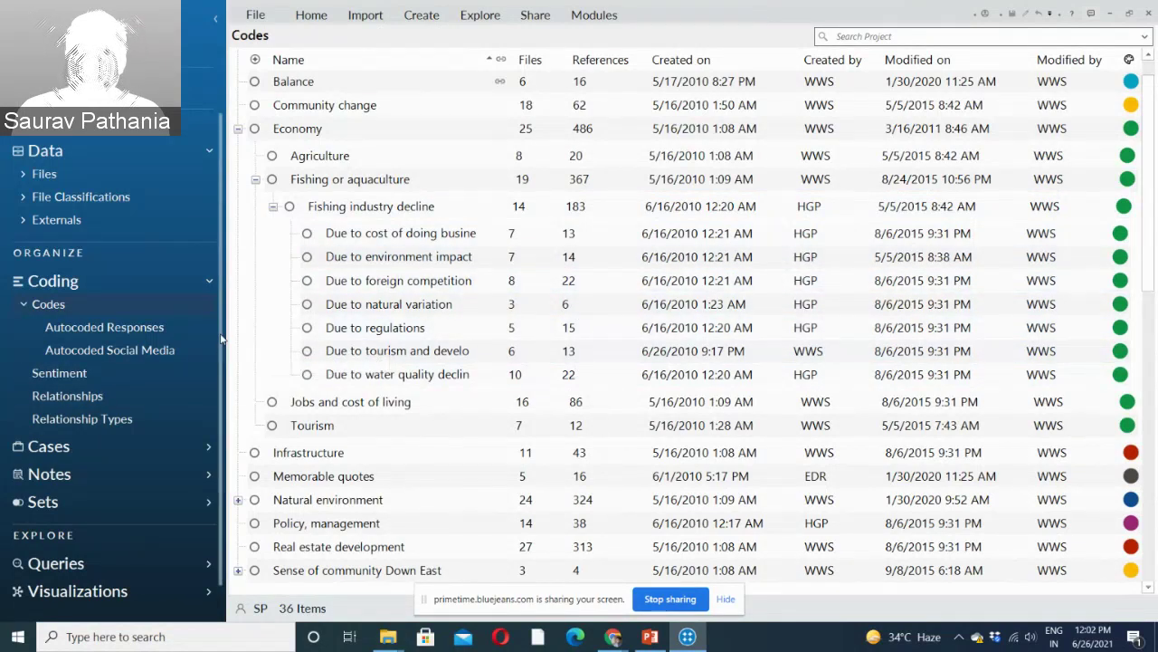
Show the People cases, expand Interview Participants, and open the first participant's case to examine its coded references.
{"action": "scroll", "coordinate": [215, 362], "scroll_direction": "down", "scroll_amount": 1}
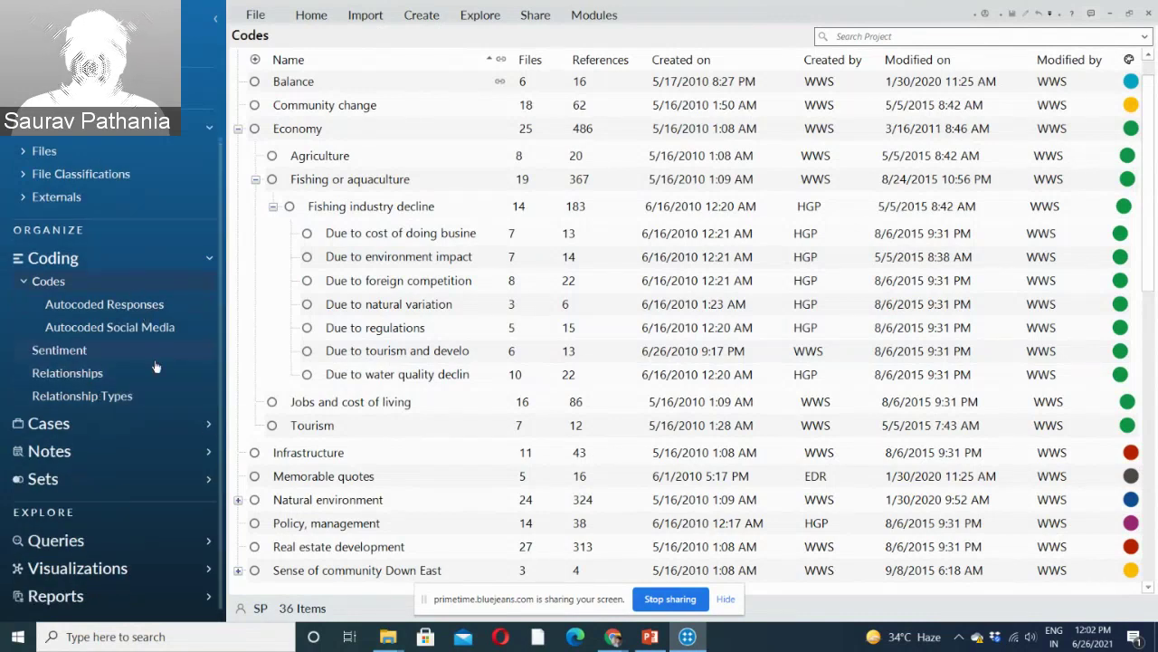
{"action": "left_click", "coordinate": [209, 425]}
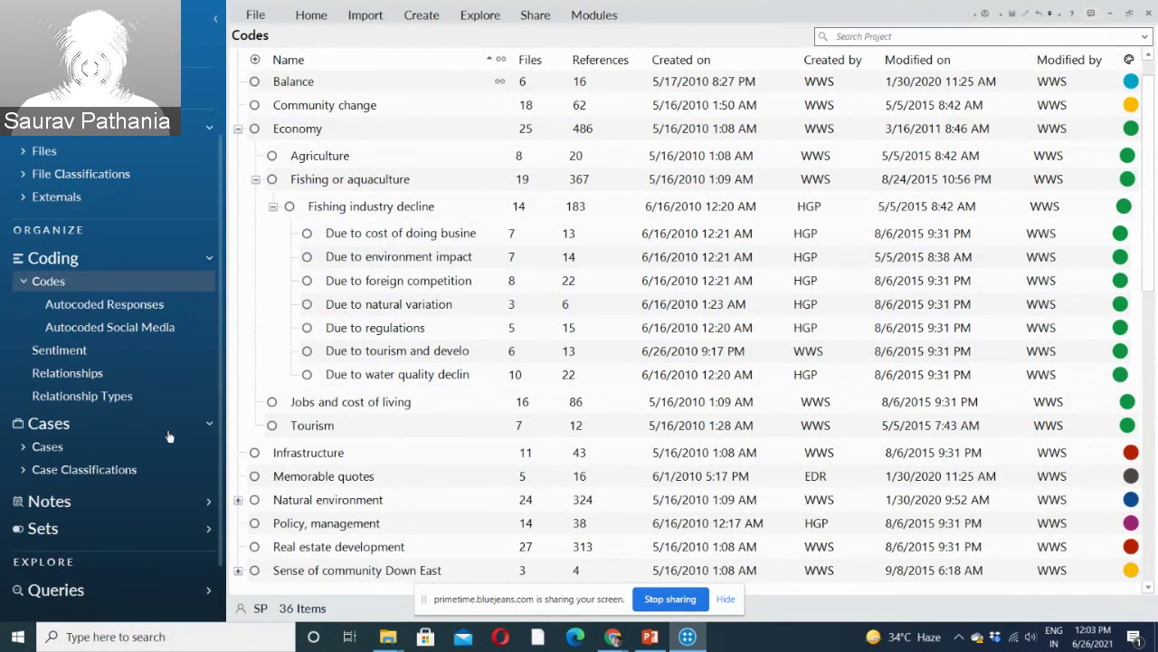
{"action": "left_click", "coordinate": [24, 448]}
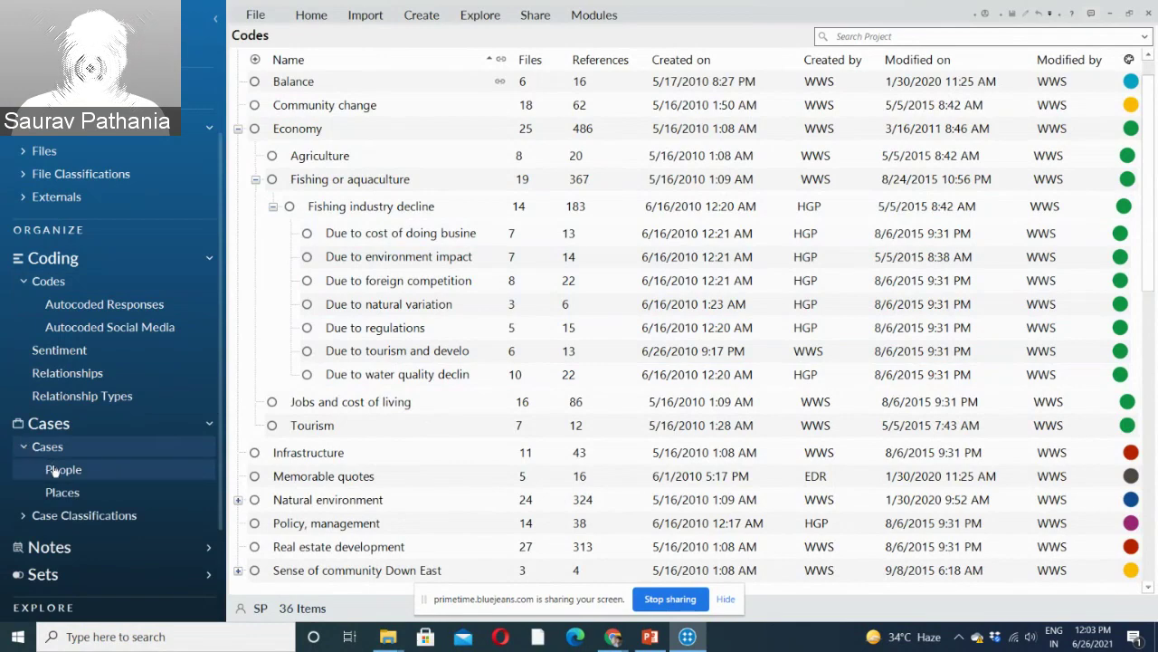
{"action": "left_click", "coordinate": [52, 468]}
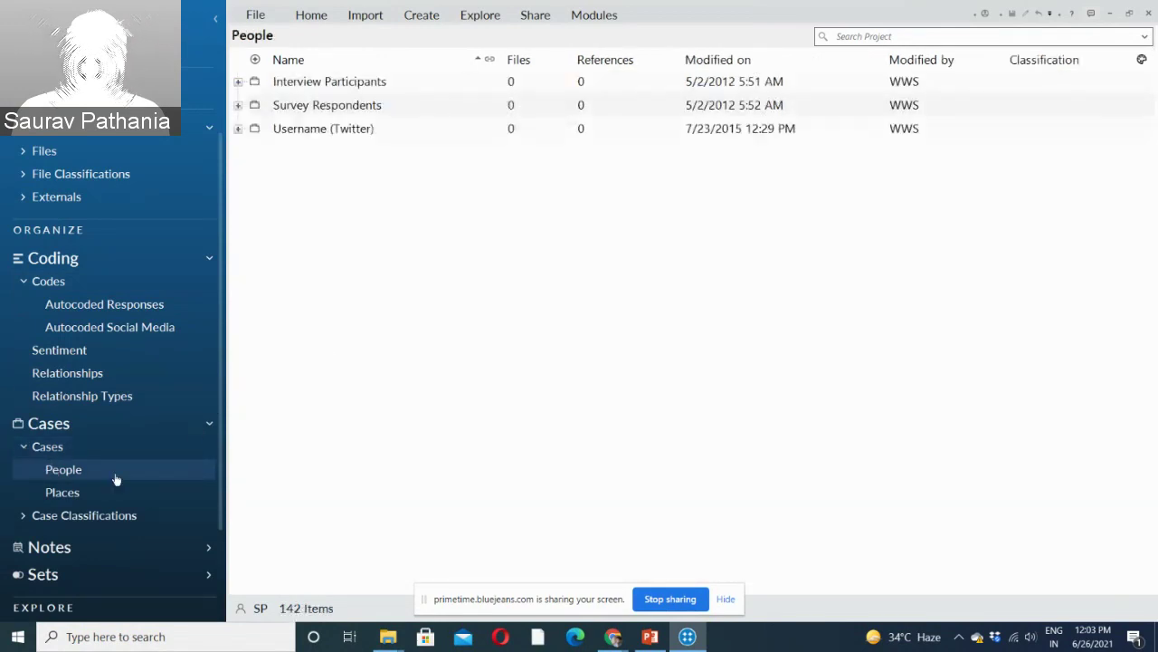
{"action": "left_click", "coordinate": [238, 83]}
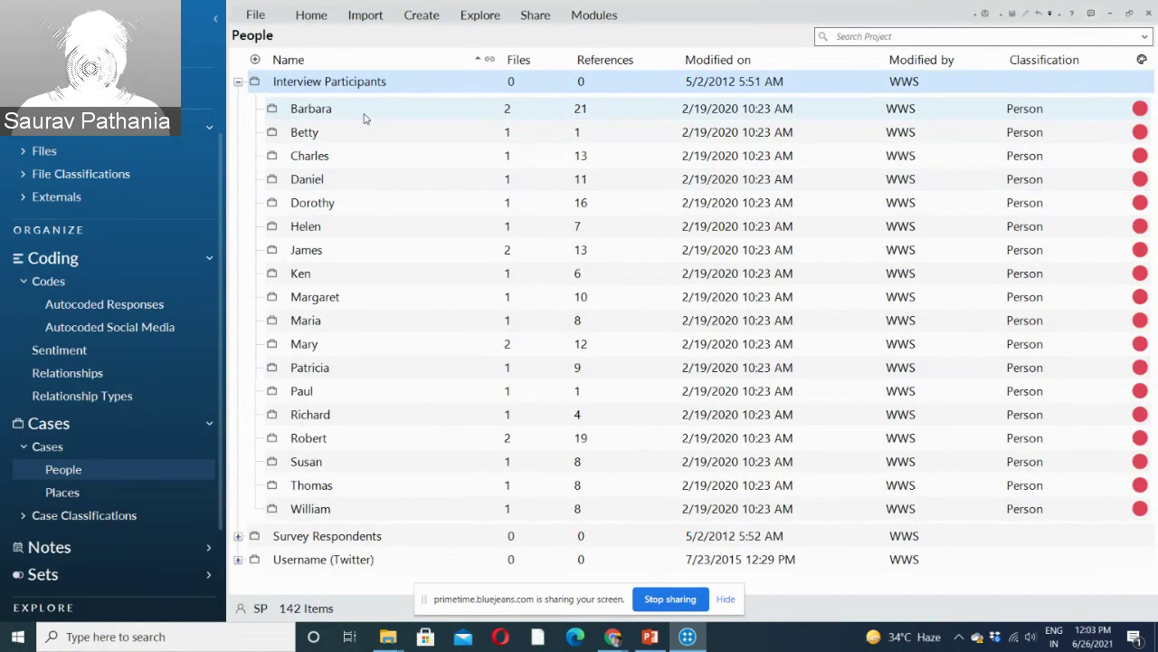
{"action": "left_click", "coordinate": [320, 110]}
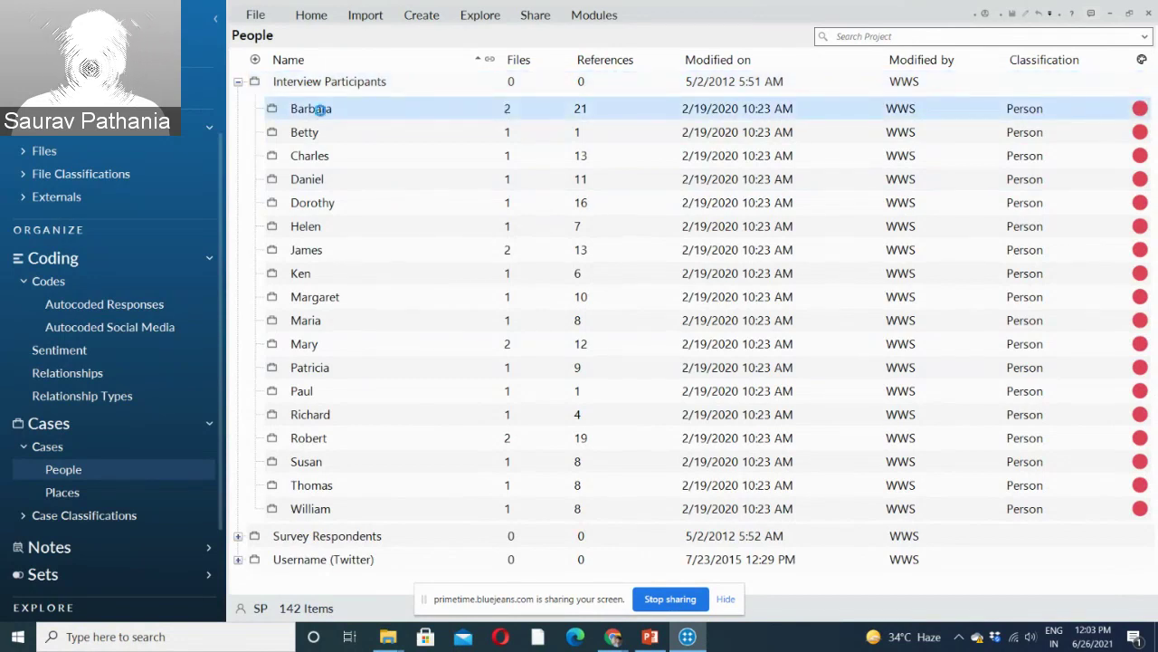
{"action": "double_click", "coordinate": [319, 108]}
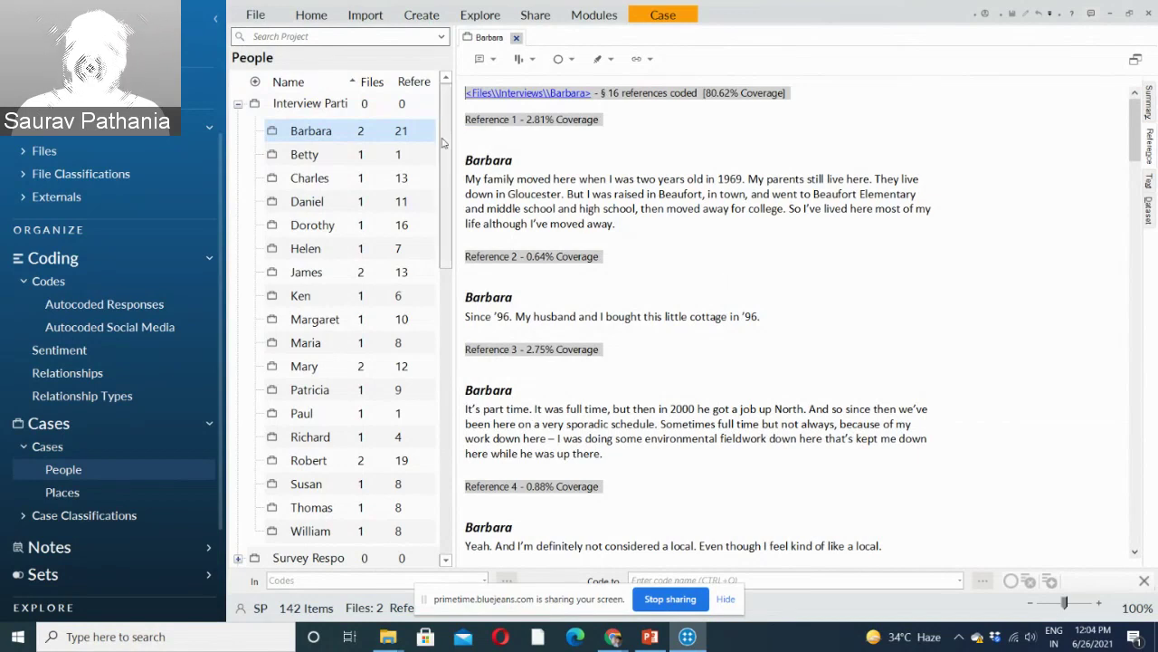
Open the classification sheet of the first participant's case, examine its attributes from Township through Education Level, and close the sheet.
{"action": "right_click", "coordinate": [319, 140]}
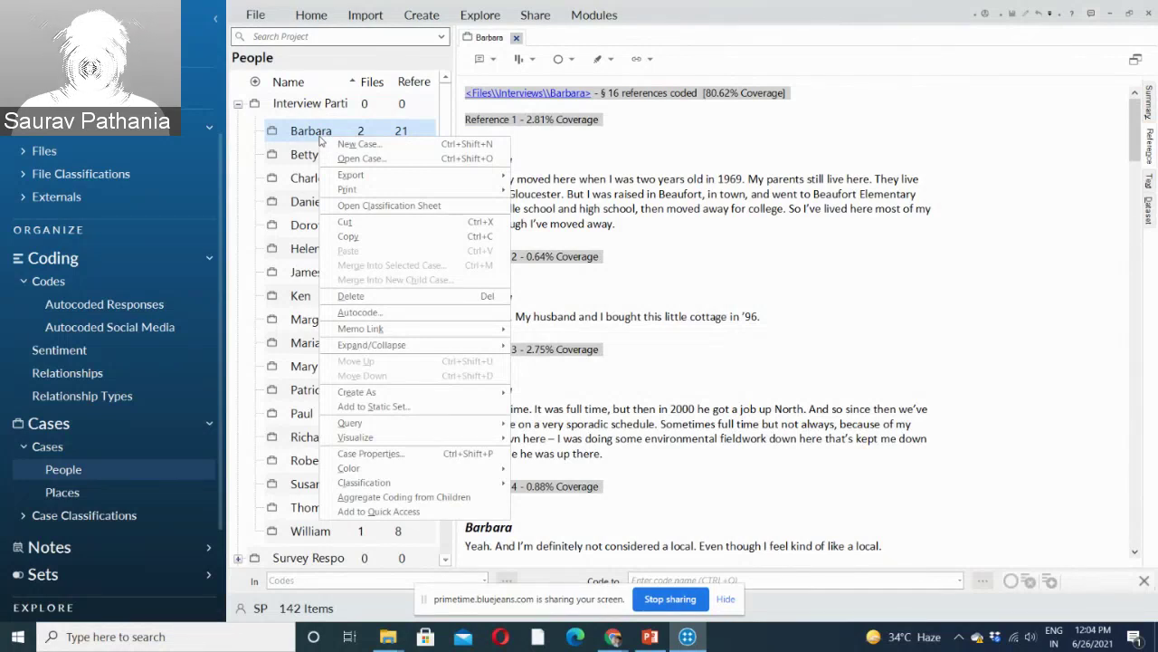
{"action": "left_click", "coordinate": [359, 207]}
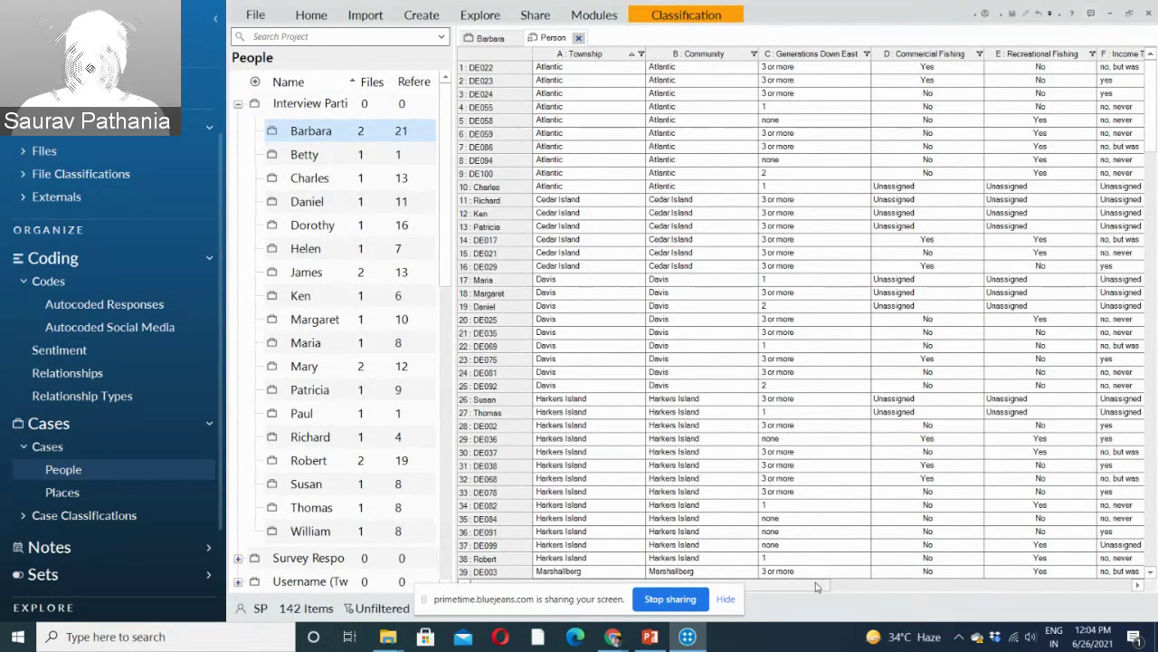
{"action": "left_click_drag", "start_coordinate": [816, 586], "coordinate": [873, 587]}
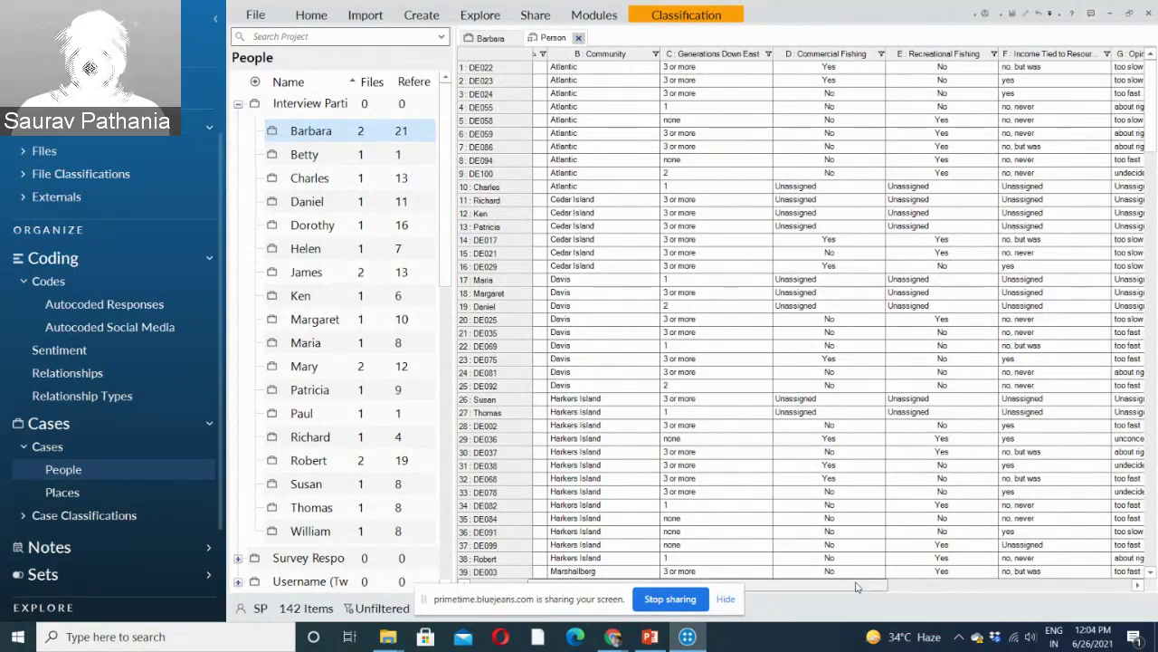
{"action": "left_click_drag", "start_coordinate": [856, 587], "coordinate": [1095, 592]}
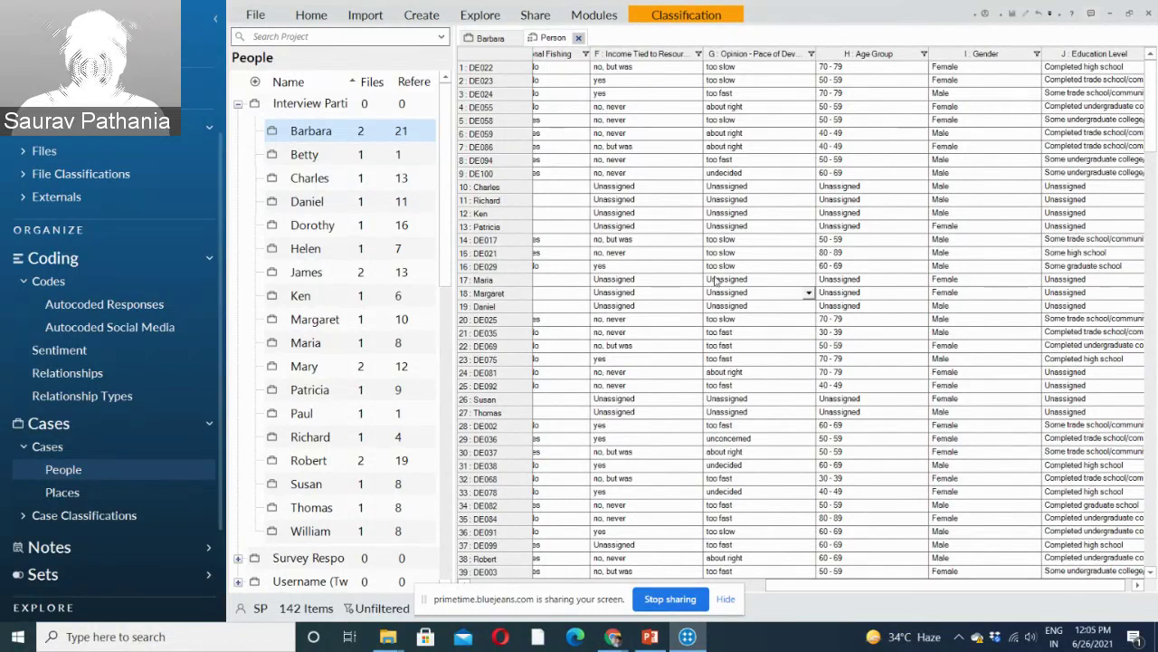
{"action": "left_click", "coordinate": [578, 38]}
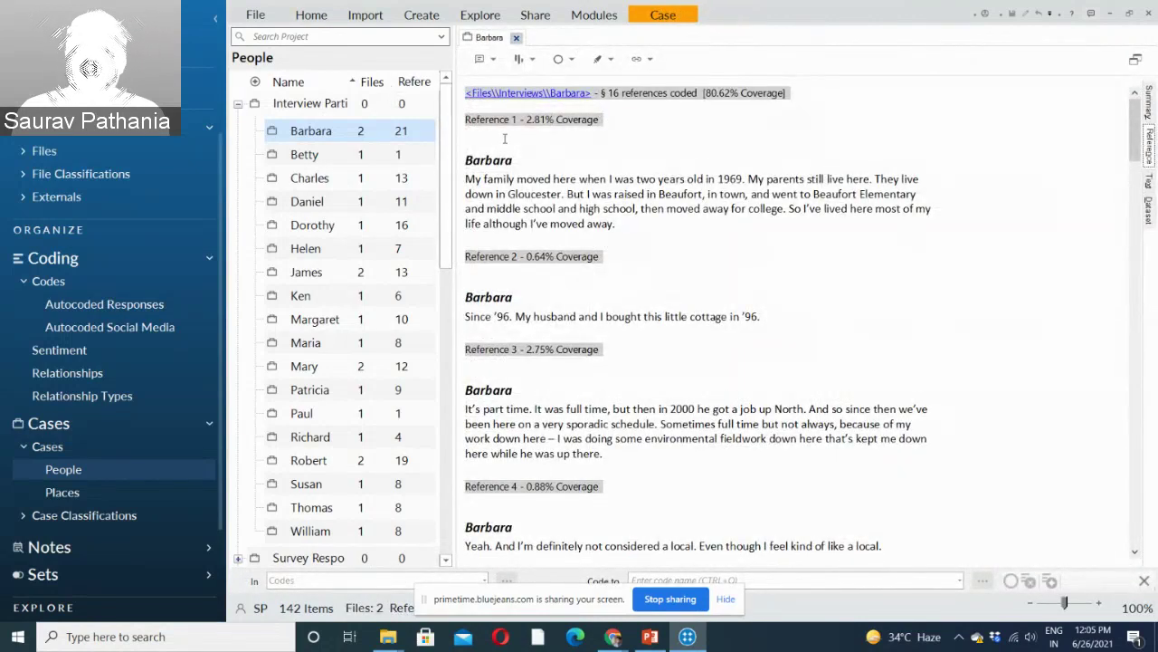
Start a Matrix Coding Query and browse the row items through Economy and "Fishing or aquaculture" to the child codes of "Fishing industry decline".
{"action": "left_click", "coordinate": [491, 15]}
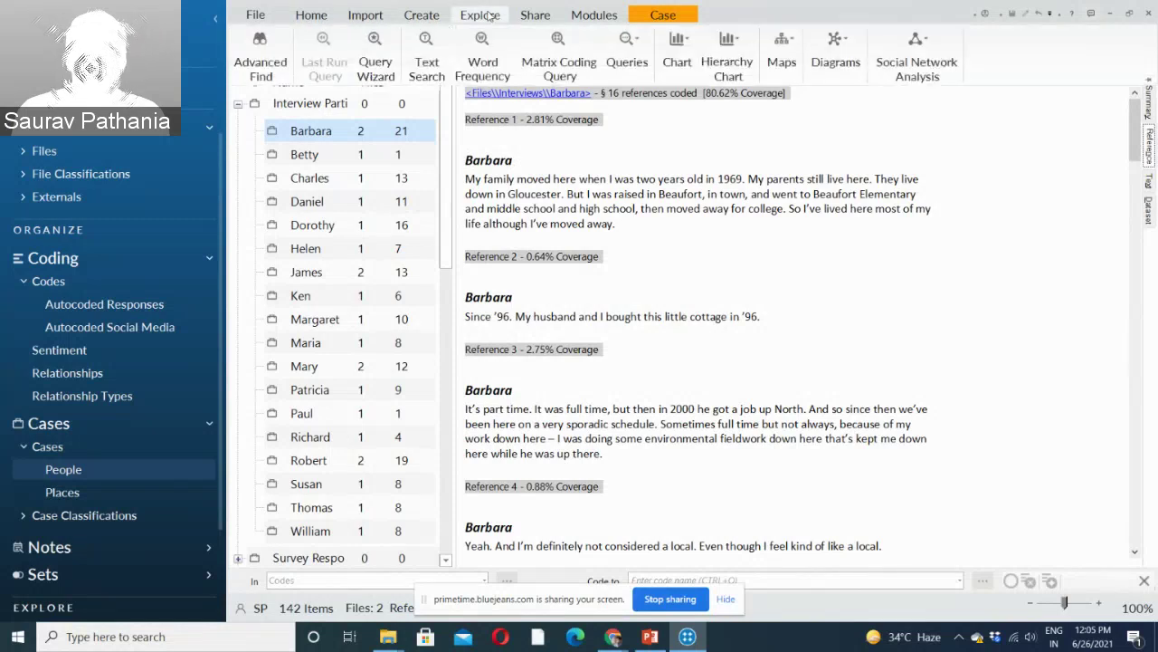
{"action": "left_click", "coordinate": [560, 62]}
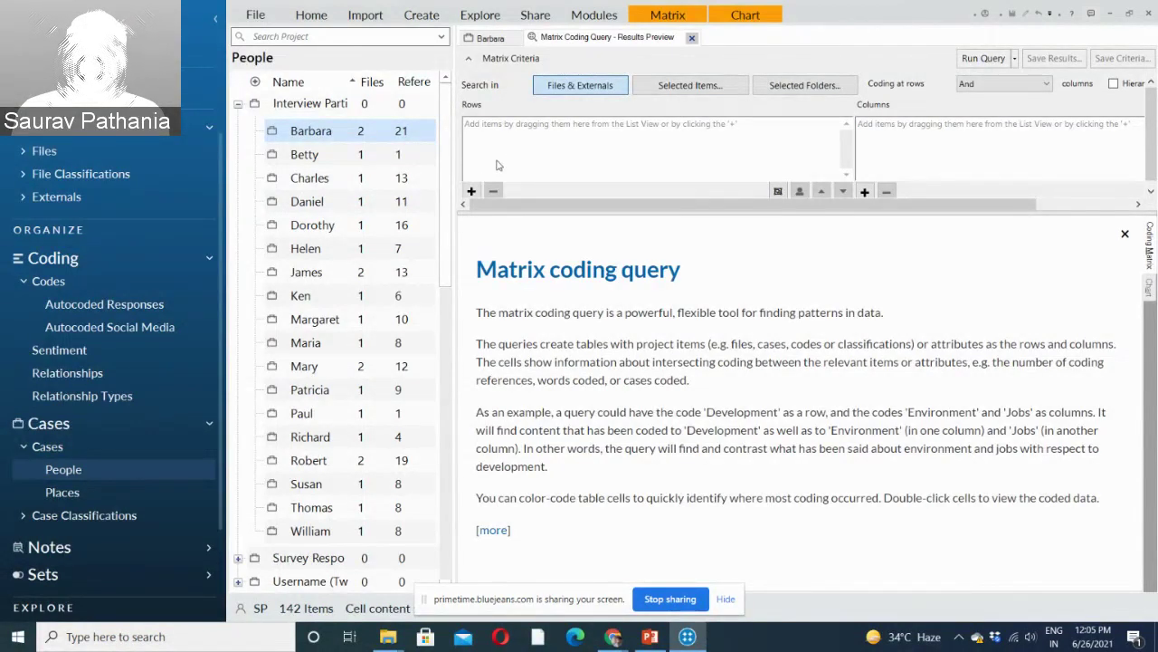
{"action": "left_click", "coordinate": [471, 190]}
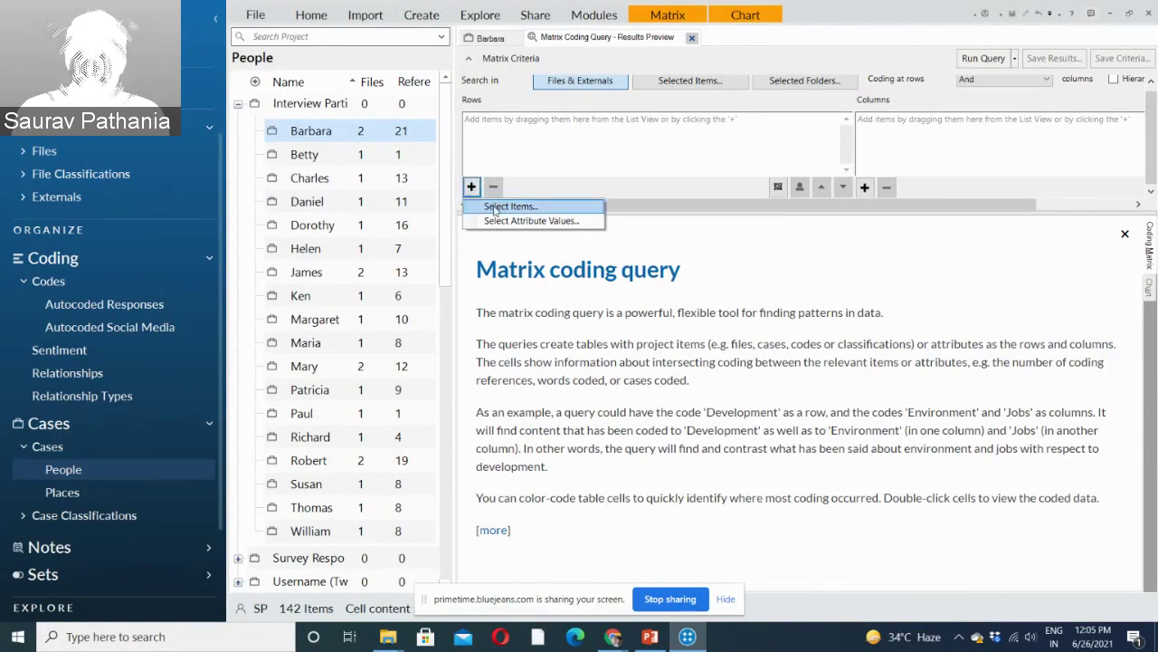
{"action": "left_click", "coordinate": [495, 208]}
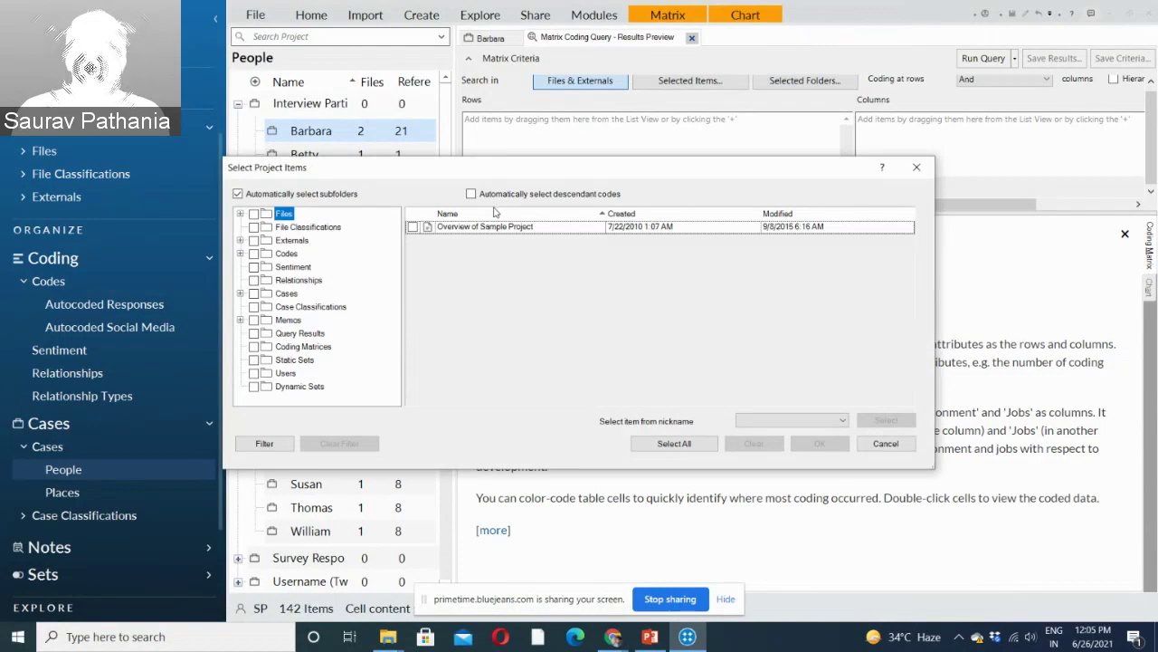
{"action": "left_click", "coordinate": [268, 256]}
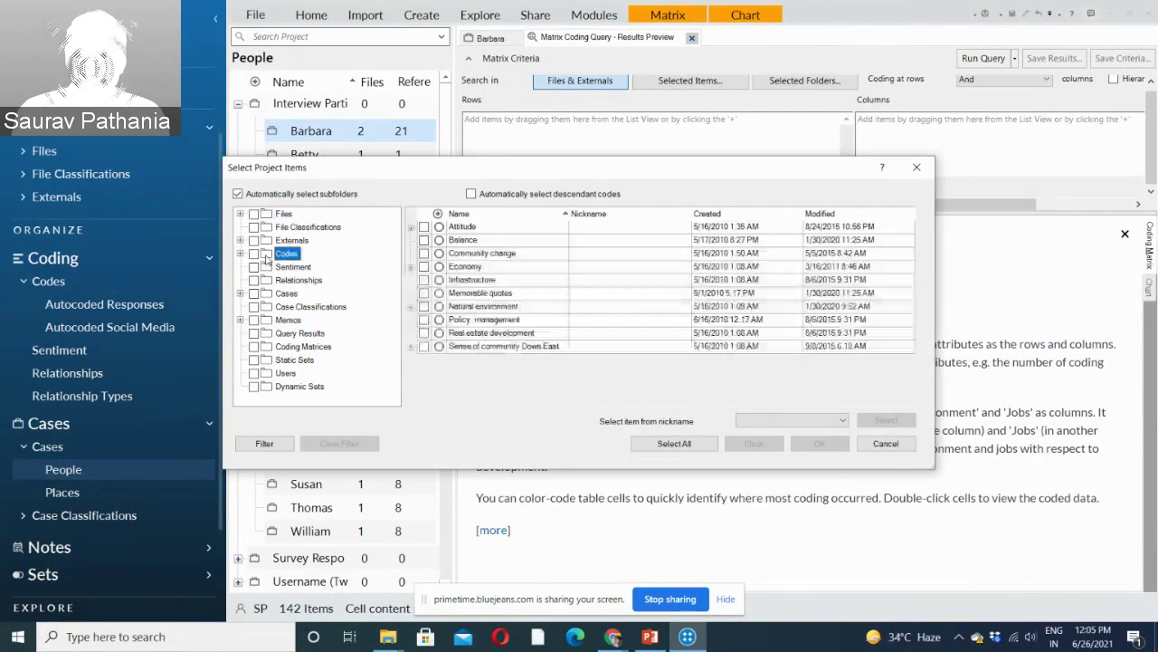
{"action": "left_click", "coordinate": [415, 273]}
{"action": "left_click", "coordinate": [412, 268]}
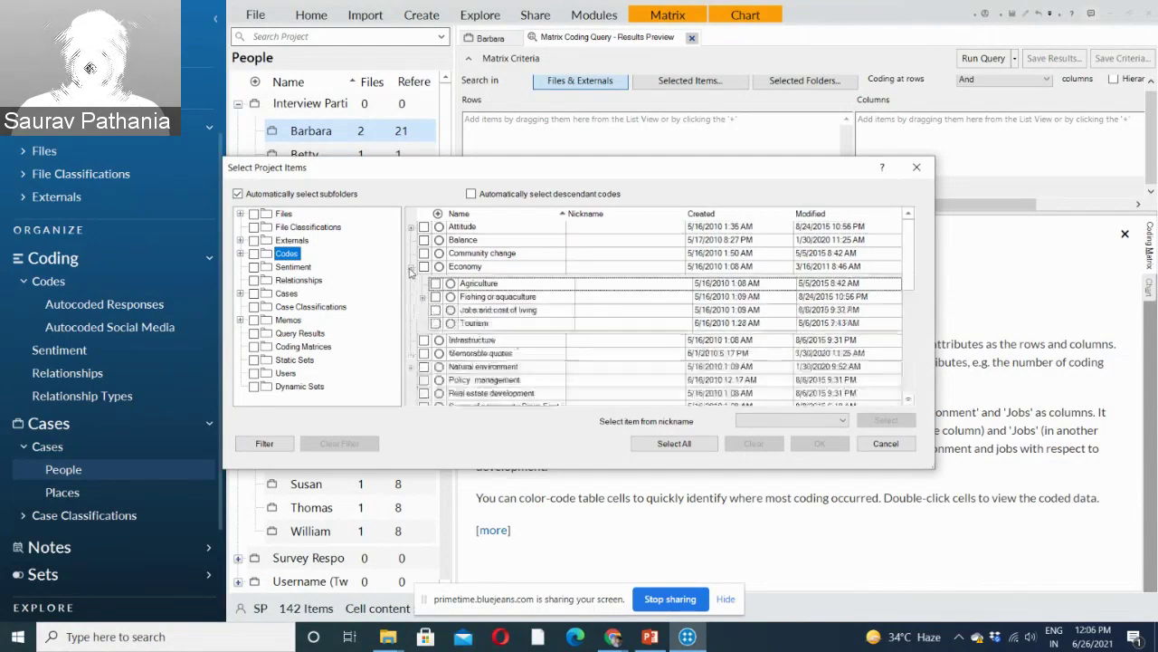
{"action": "left_click", "coordinate": [422, 296]}
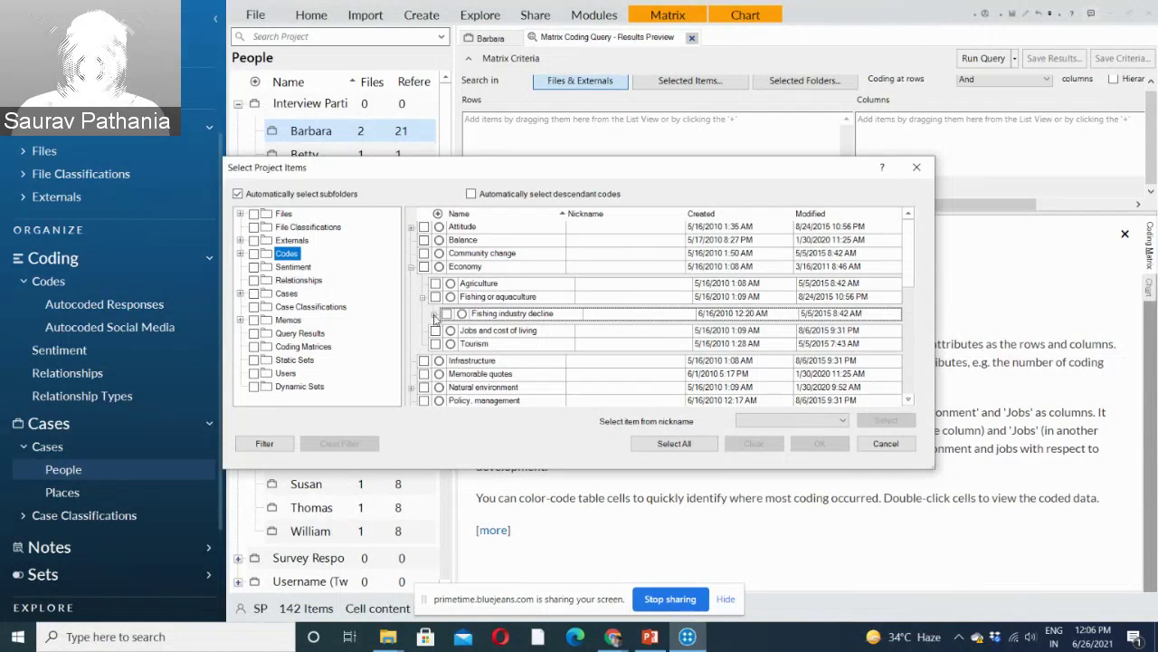
{"action": "left_click", "coordinate": [434, 314]}
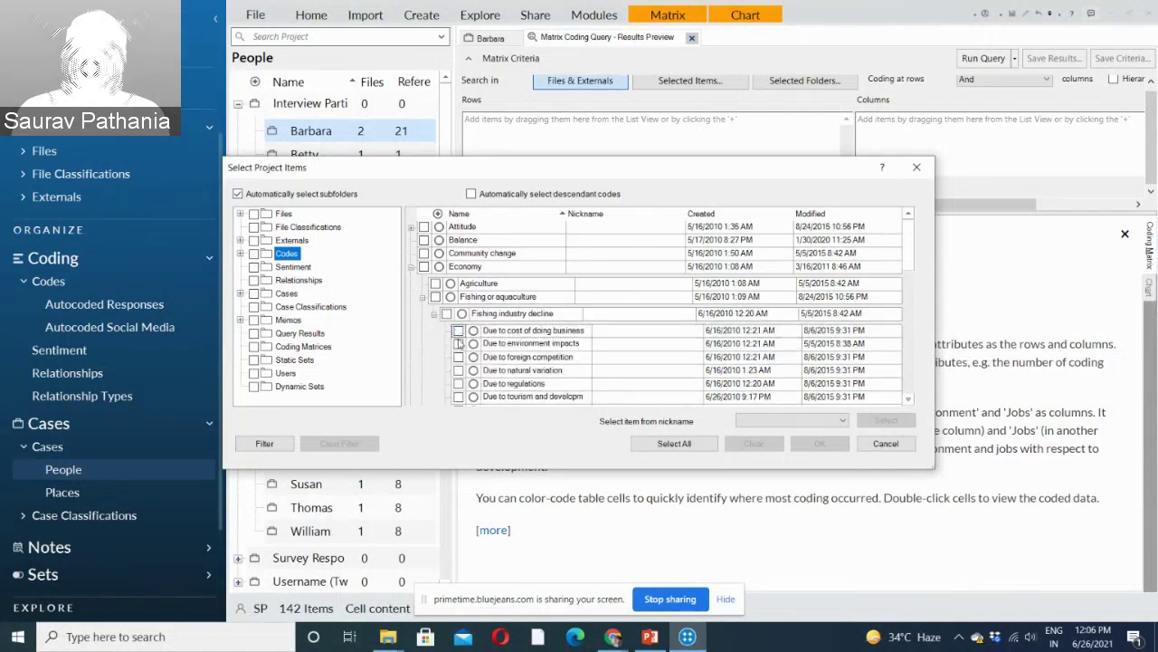
Add all seven "Due to" codes under "Fishing industry decline", from cost of doing business to water quality decline, as matrix rows.
{"action": "left_click", "coordinate": [458, 331]}
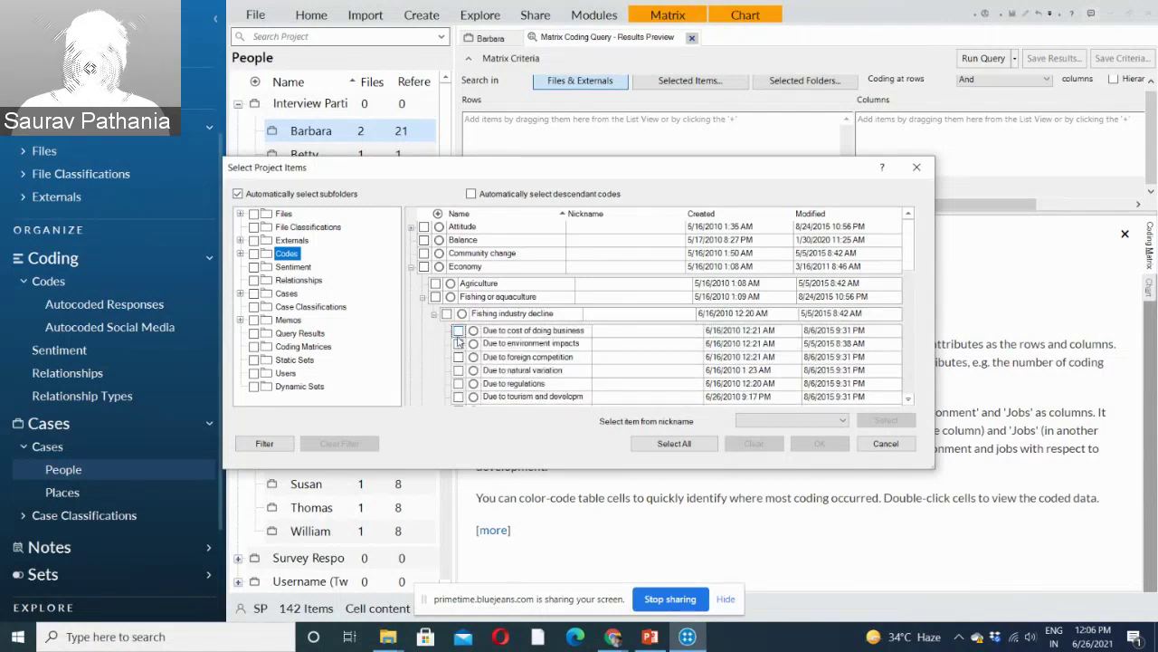
{"action": "left_click", "coordinate": [458, 331]}
{"action": "left_click", "coordinate": [458, 331]}
{"action": "left_click", "coordinate": [458, 344]}
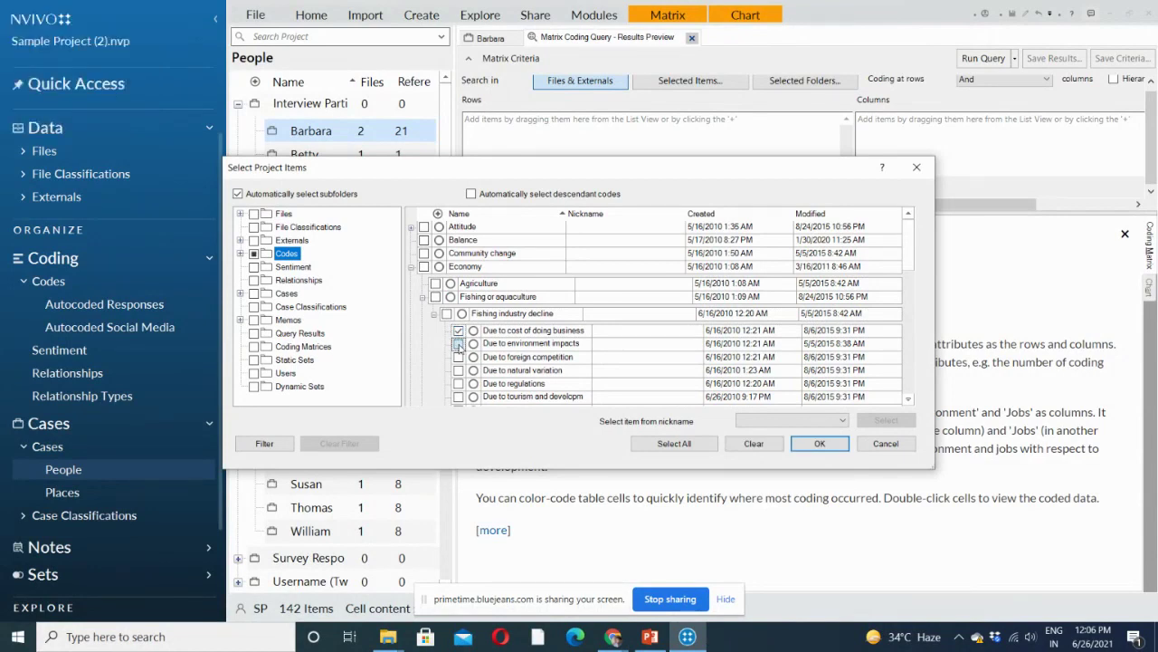
{"action": "left_click", "coordinate": [458, 370]}
{"action": "left_click", "coordinate": [458, 382]}
{"action": "left_click", "coordinate": [459, 397]}
{"action": "left_click", "coordinate": [909, 399]}
{"action": "left_click", "coordinate": [909, 401]}
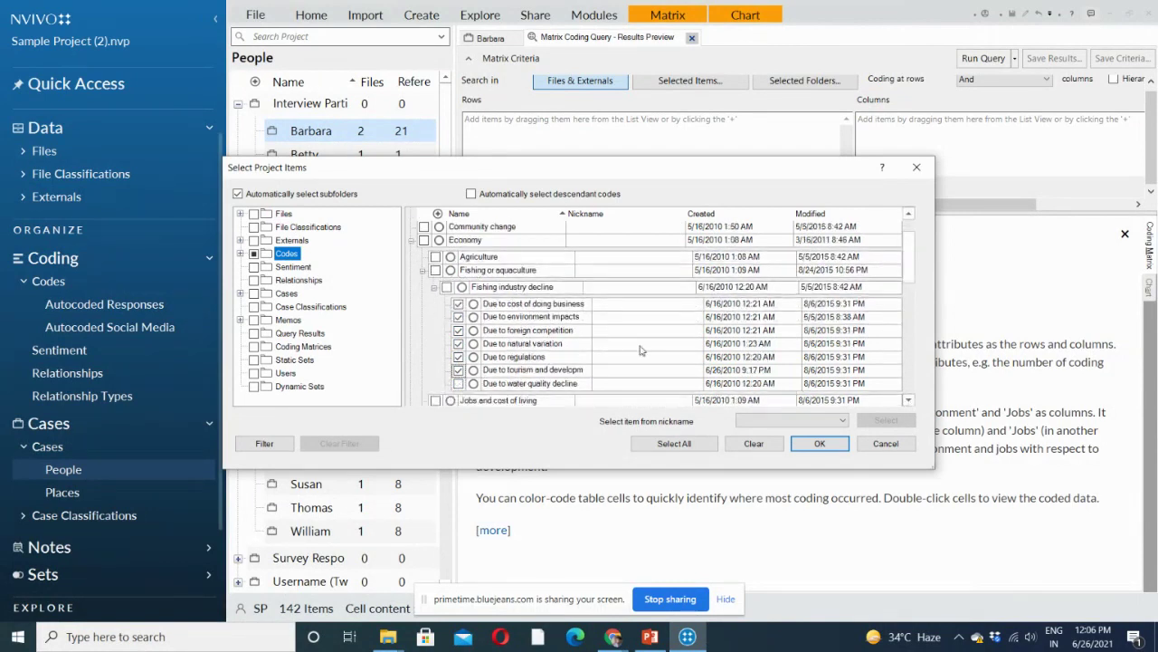
{"action": "left_click", "coordinate": [457, 384]}
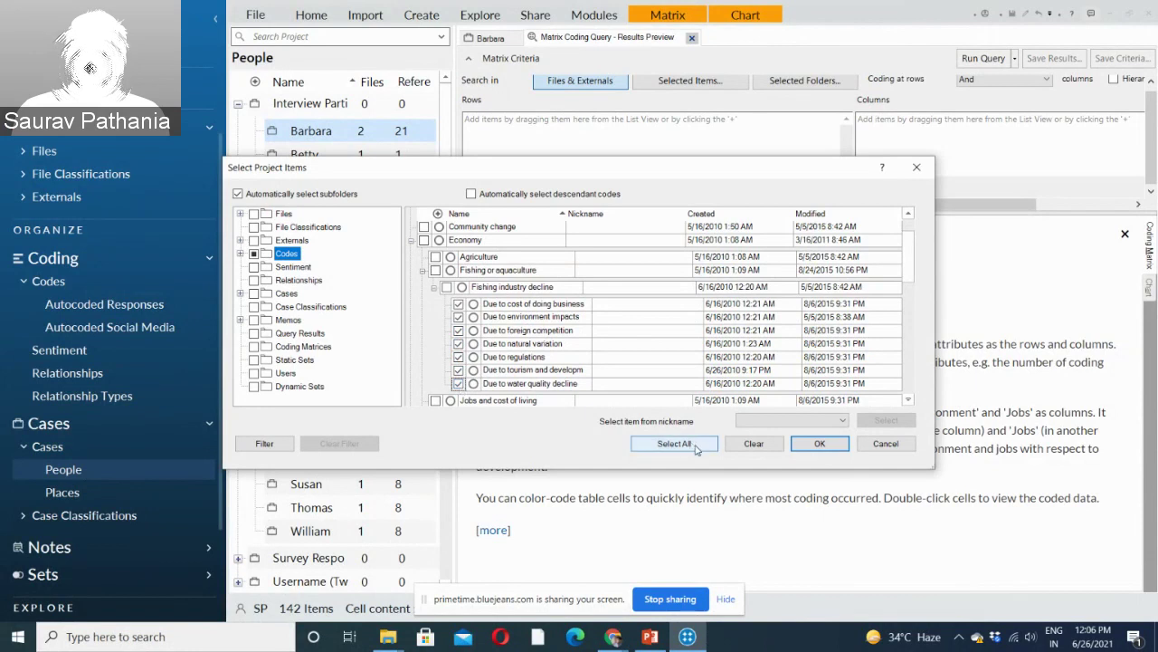
{"action": "left_click", "coordinate": [821, 444]}
Add the Person case attribute Commercial Fishing with equals value Yes as a matrix column.
{"action": "left_click", "coordinate": [865, 185]}
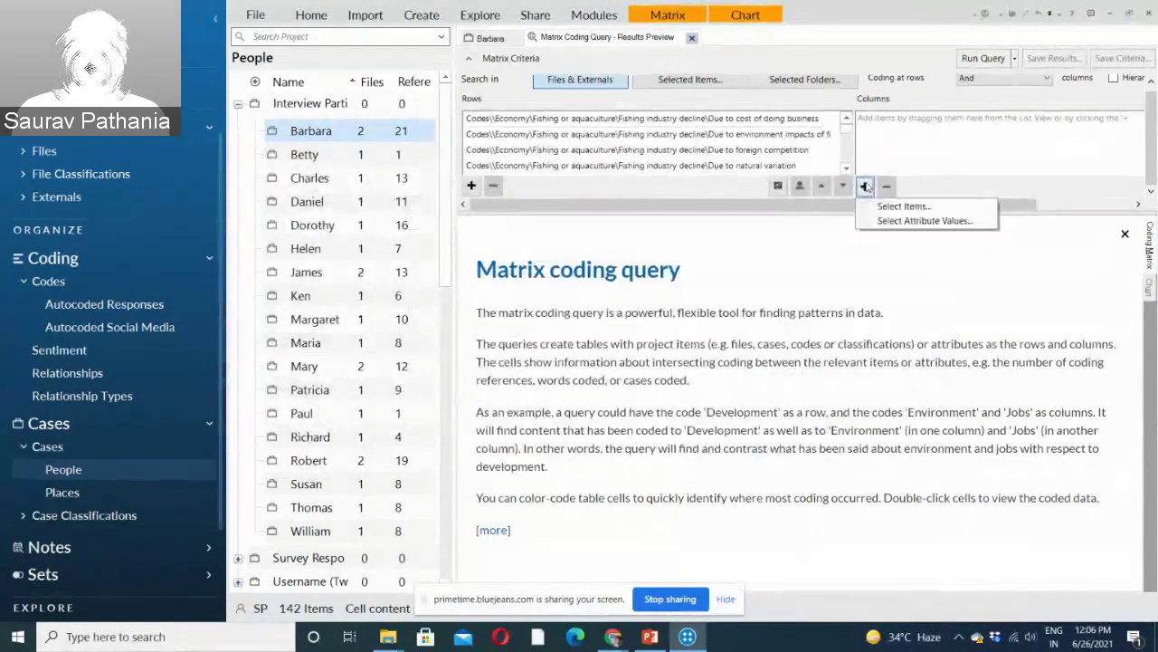
{"action": "left_click", "coordinate": [902, 221]}
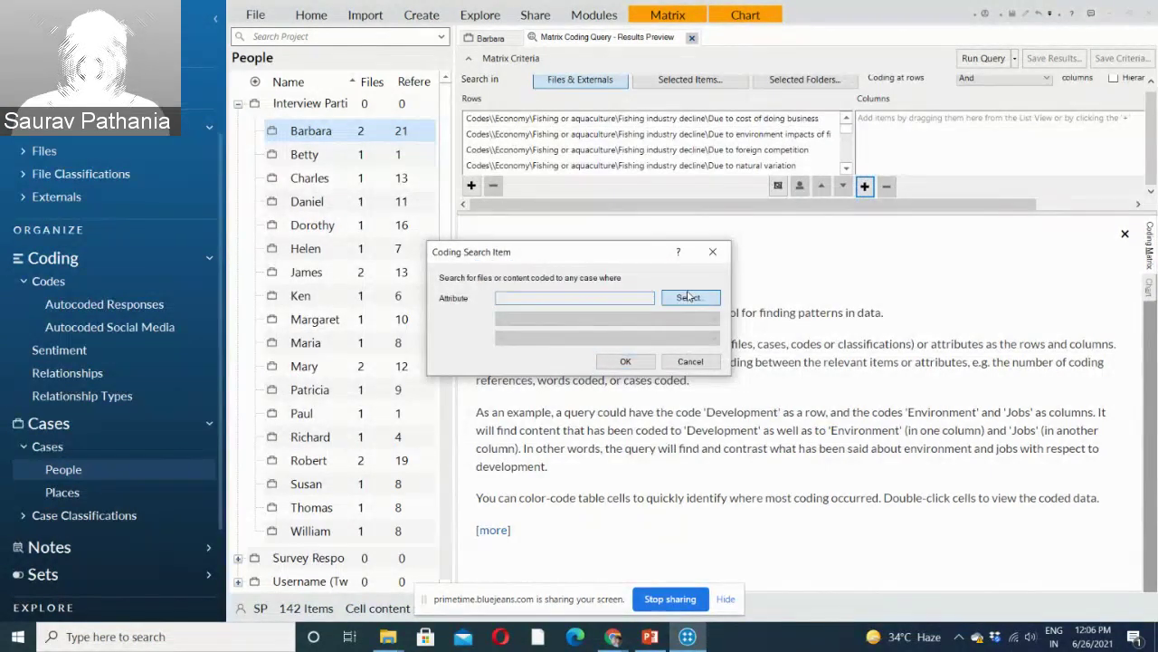
{"action": "left_click", "coordinate": [689, 297]}
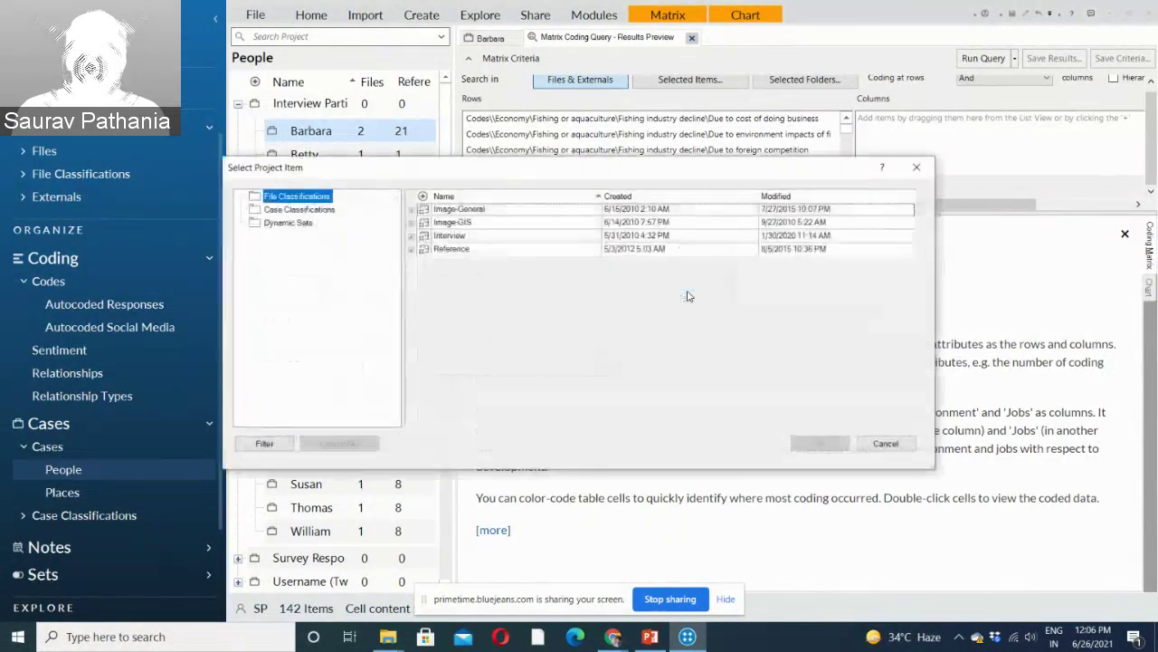
{"action": "left_click", "coordinate": [317, 210]}
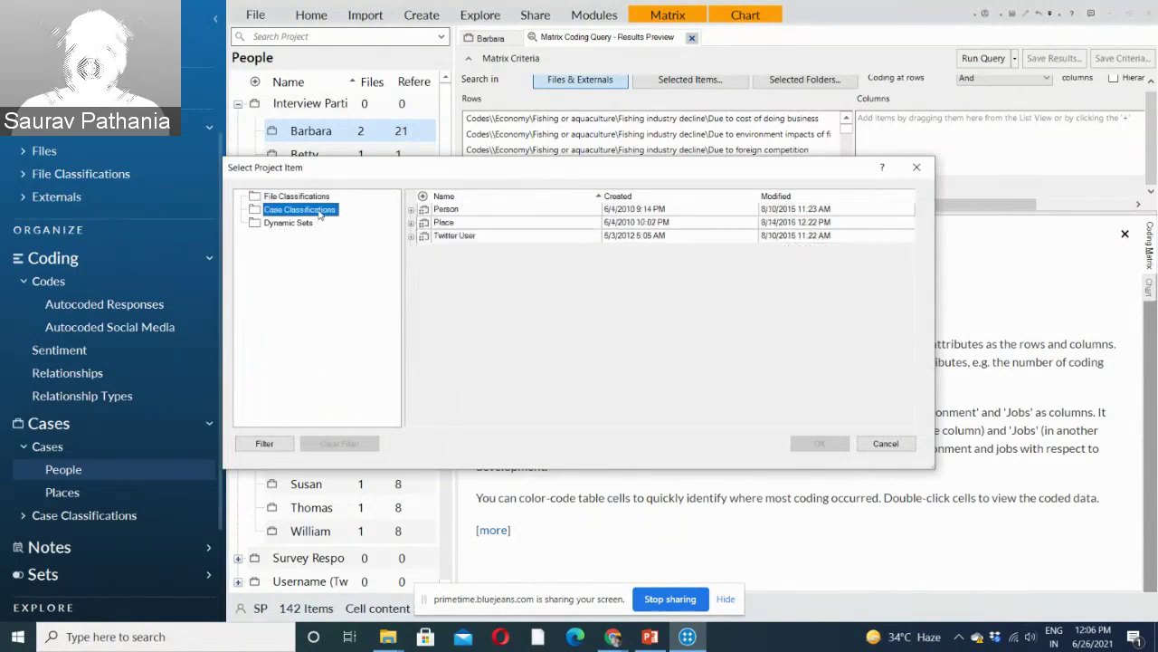
{"action": "left_click", "coordinate": [411, 211]}
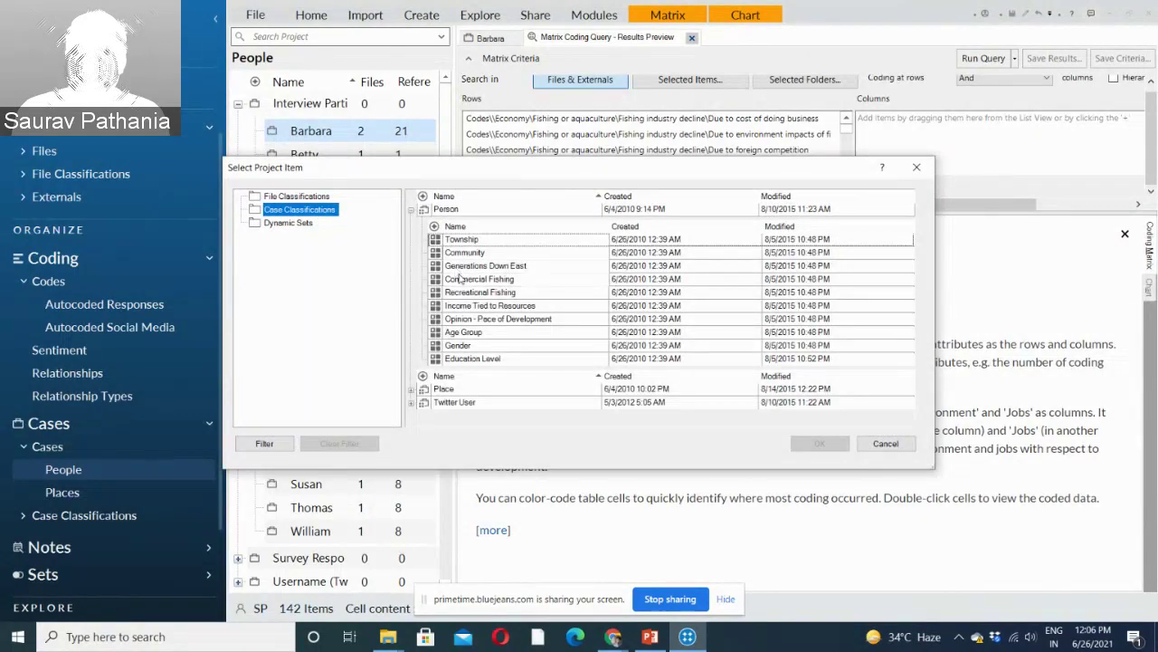
{"action": "left_click", "coordinate": [460, 279]}
{"action": "left_click", "coordinate": [840, 443]}
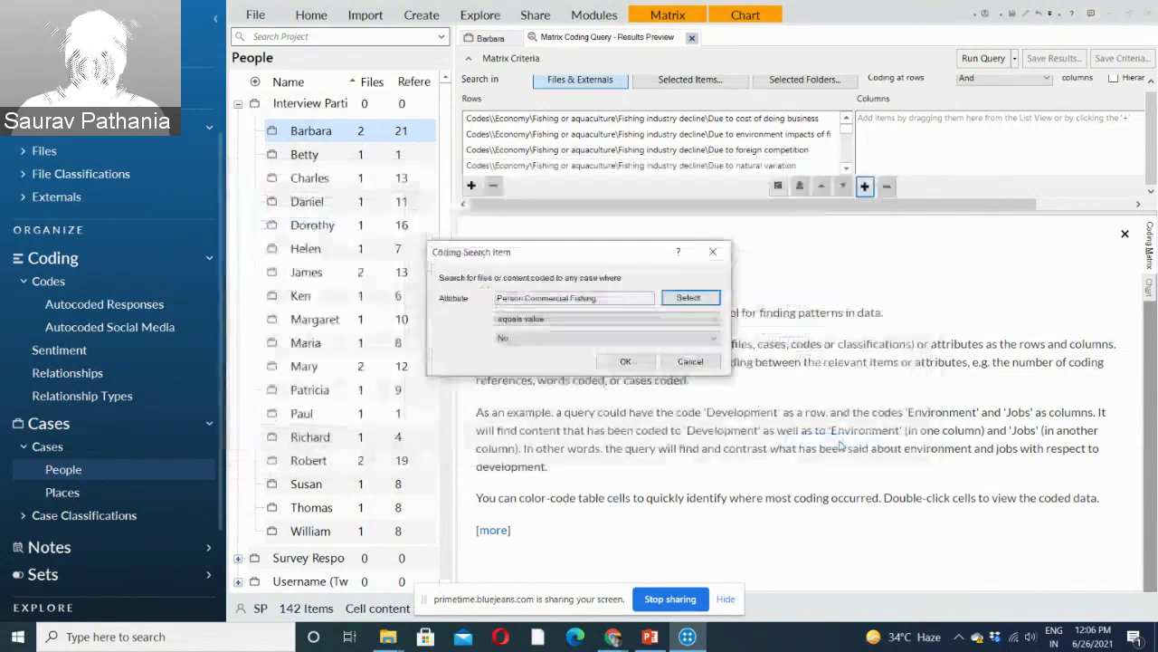
{"action": "left_click", "coordinate": [714, 339]}
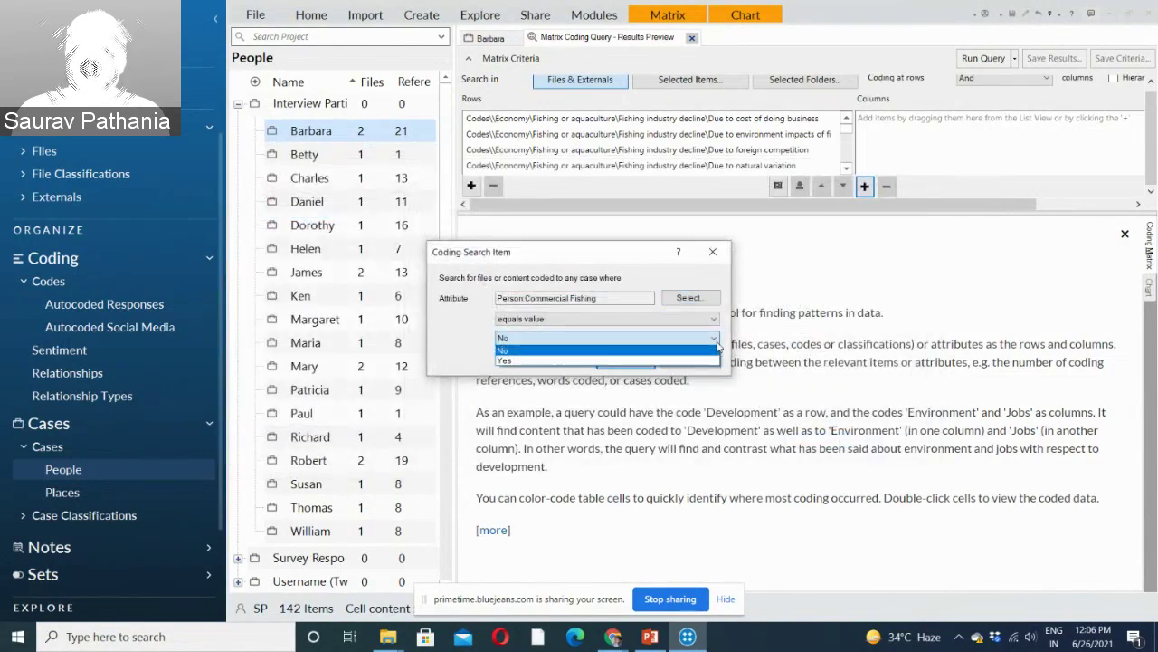
{"action": "left_click", "coordinate": [666, 361]}
{"action": "left_click", "coordinate": [648, 363]}
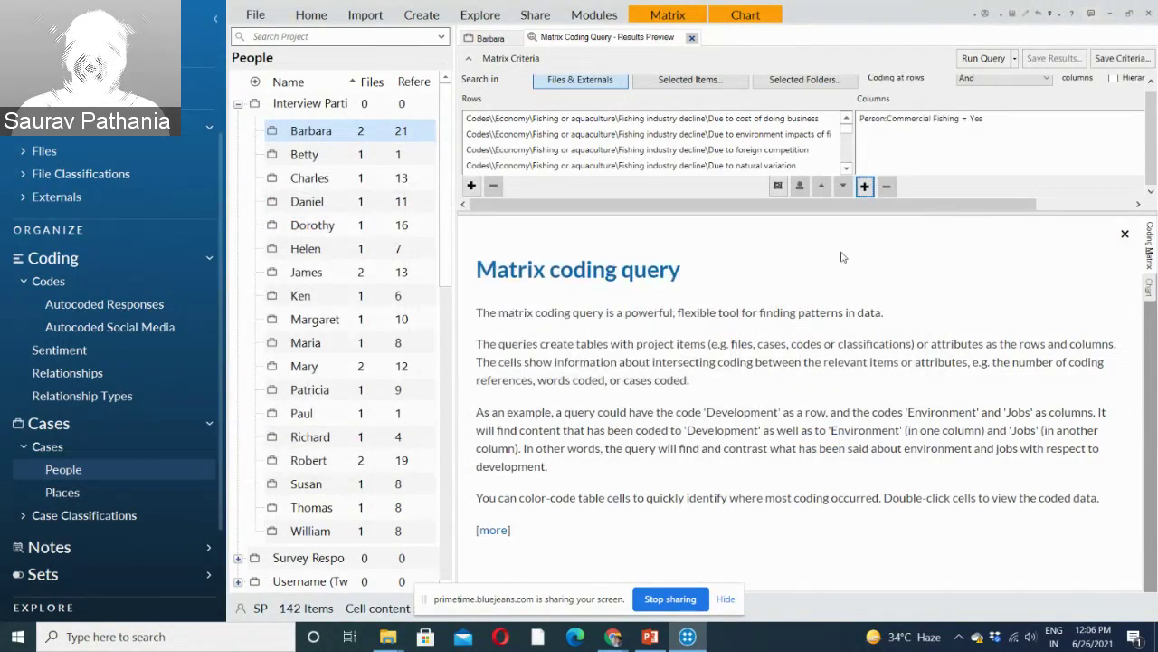
Add the Person case attribute Recreational Fishing with equals value Yes as a second matrix column.
{"action": "left_click", "coordinate": [864, 187]}
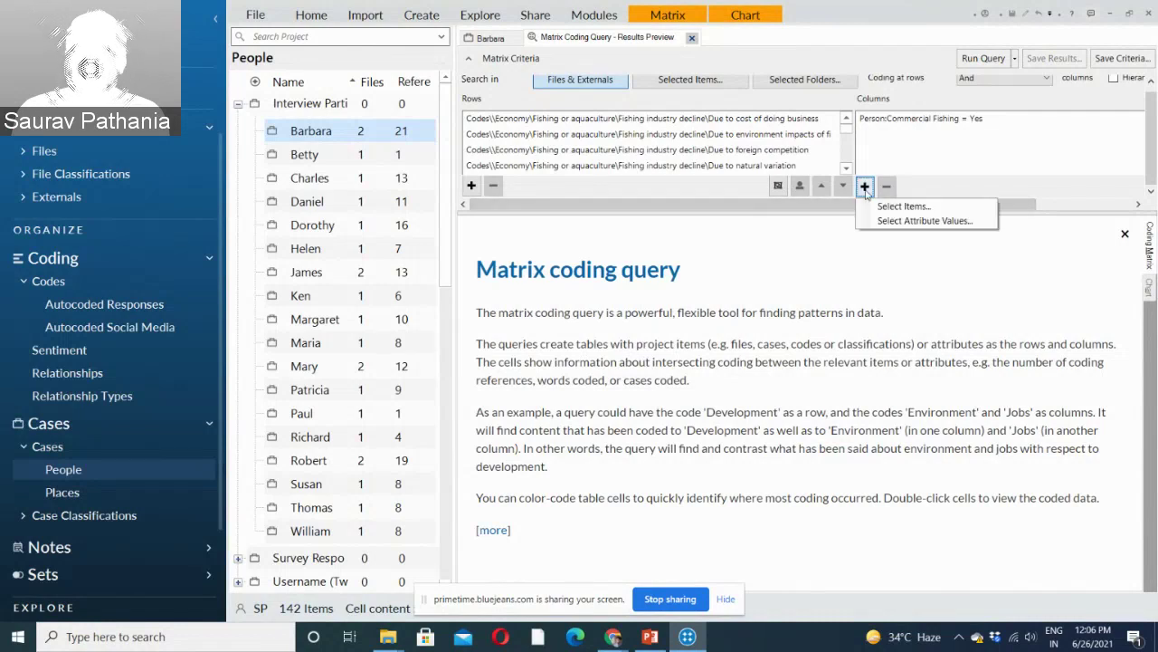
{"action": "left_click", "coordinate": [902, 220]}
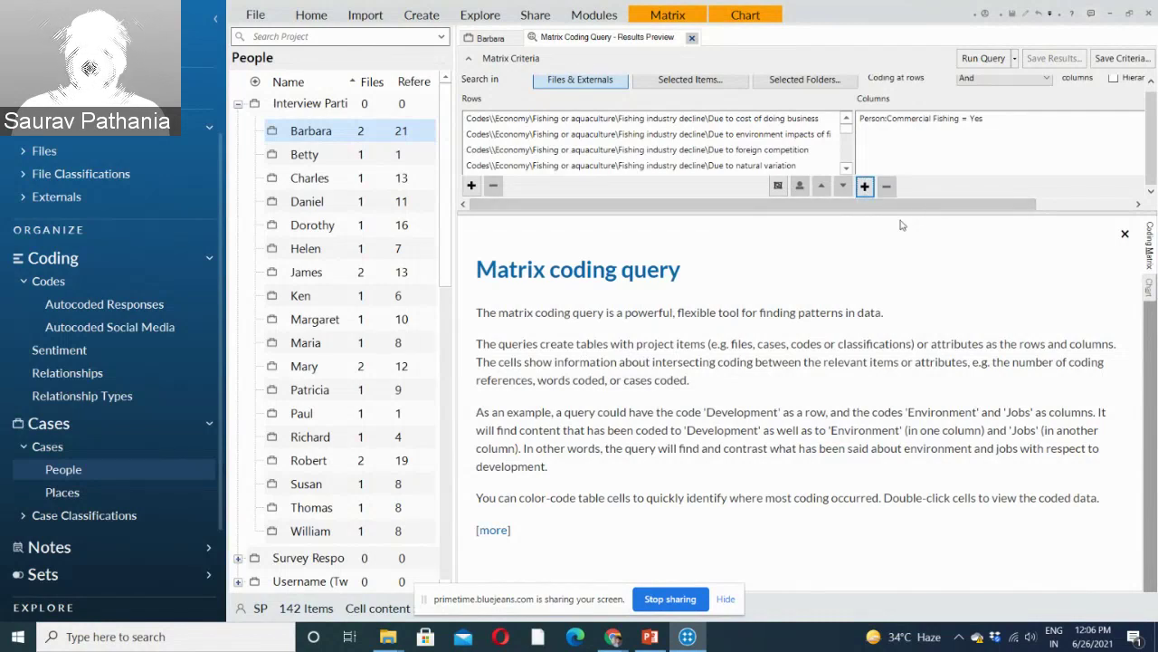
{"action": "left_click", "coordinate": [685, 295]}
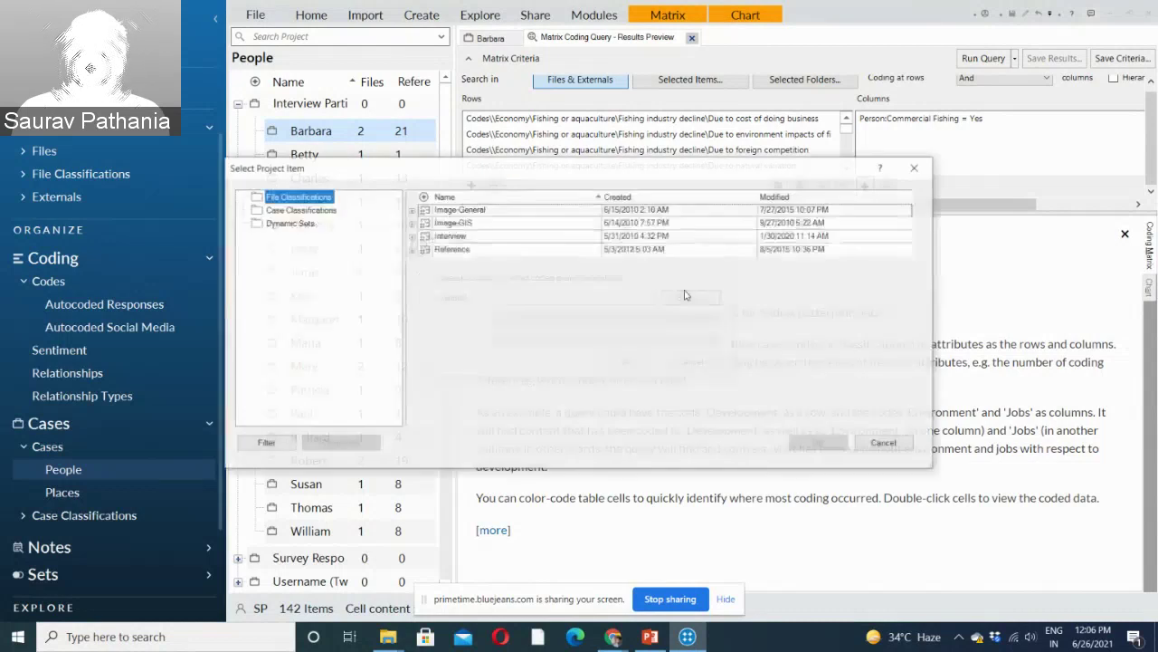
{"action": "left_click", "coordinate": [333, 210]}
{"action": "left_click", "coordinate": [410, 209]}
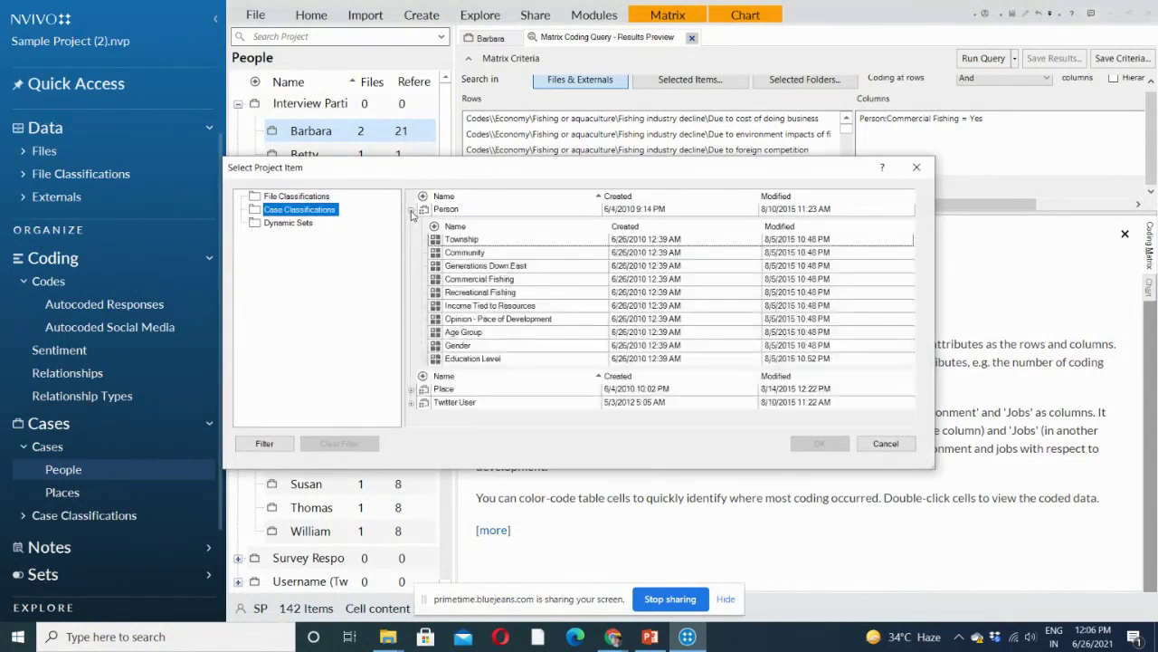
{"action": "left_click", "coordinate": [501, 293]}
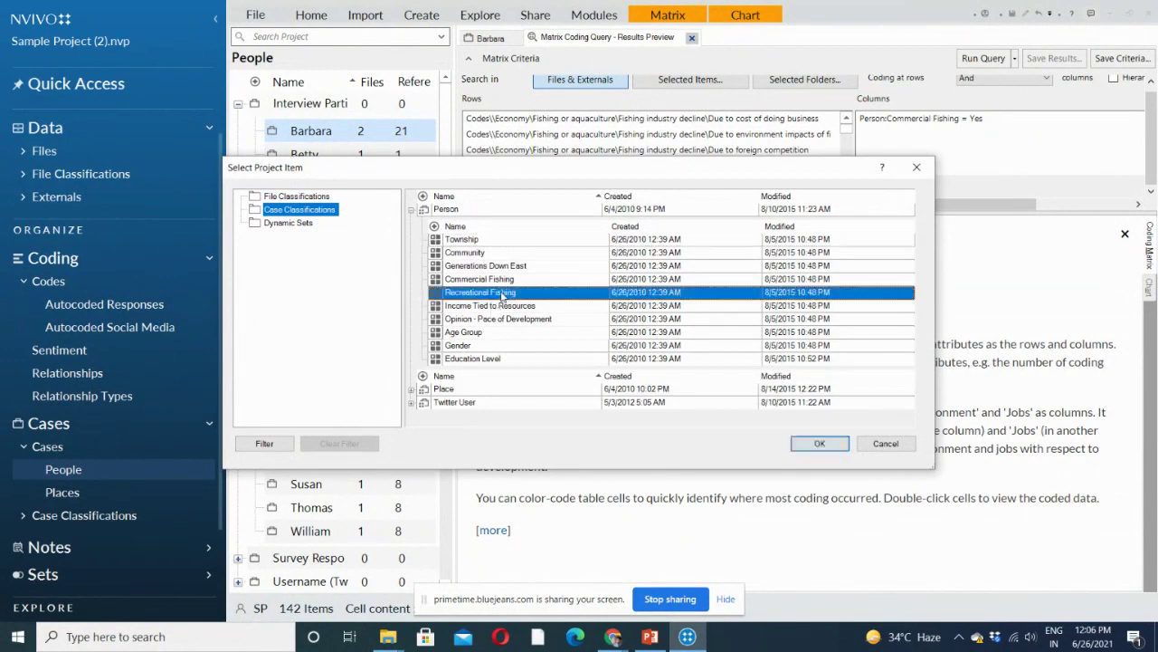
{"action": "left_click", "coordinate": [820, 442]}
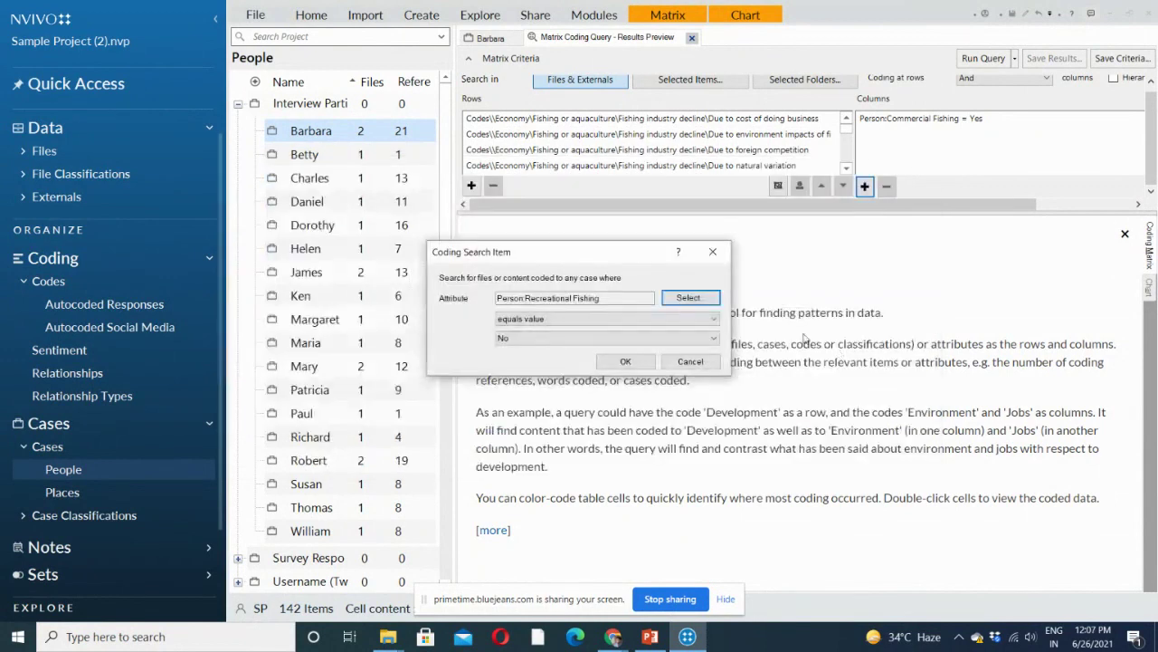
{"action": "left_click", "coordinate": [713, 340]}
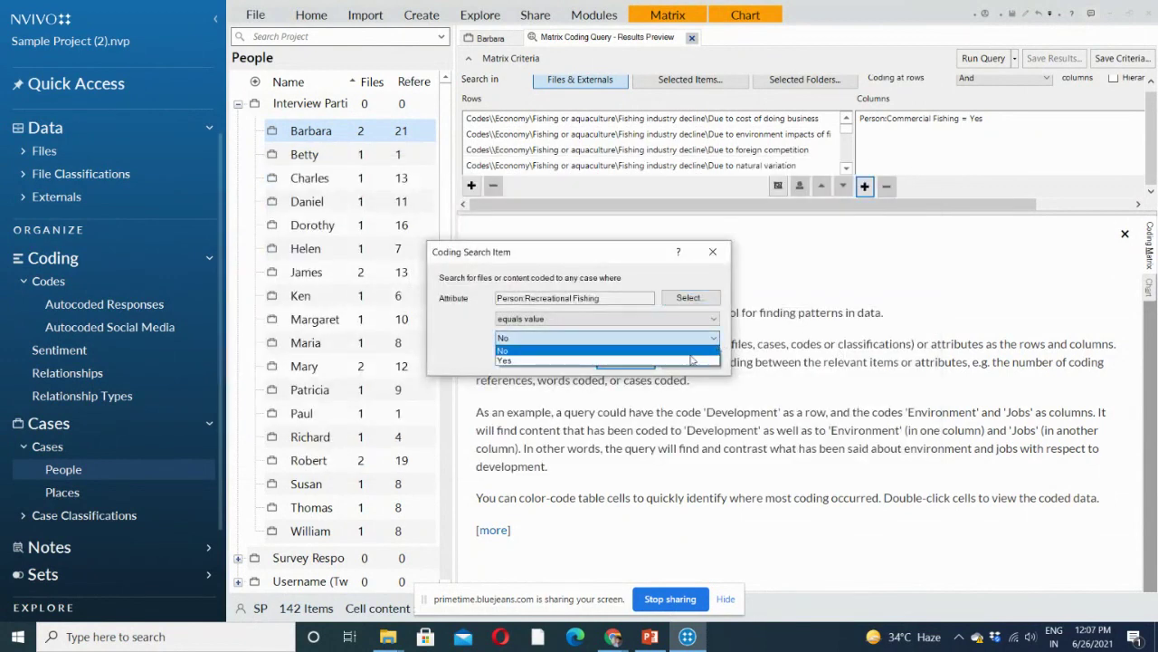
{"action": "left_click", "coordinate": [692, 360]}
{"action": "left_click", "coordinate": [644, 362]}
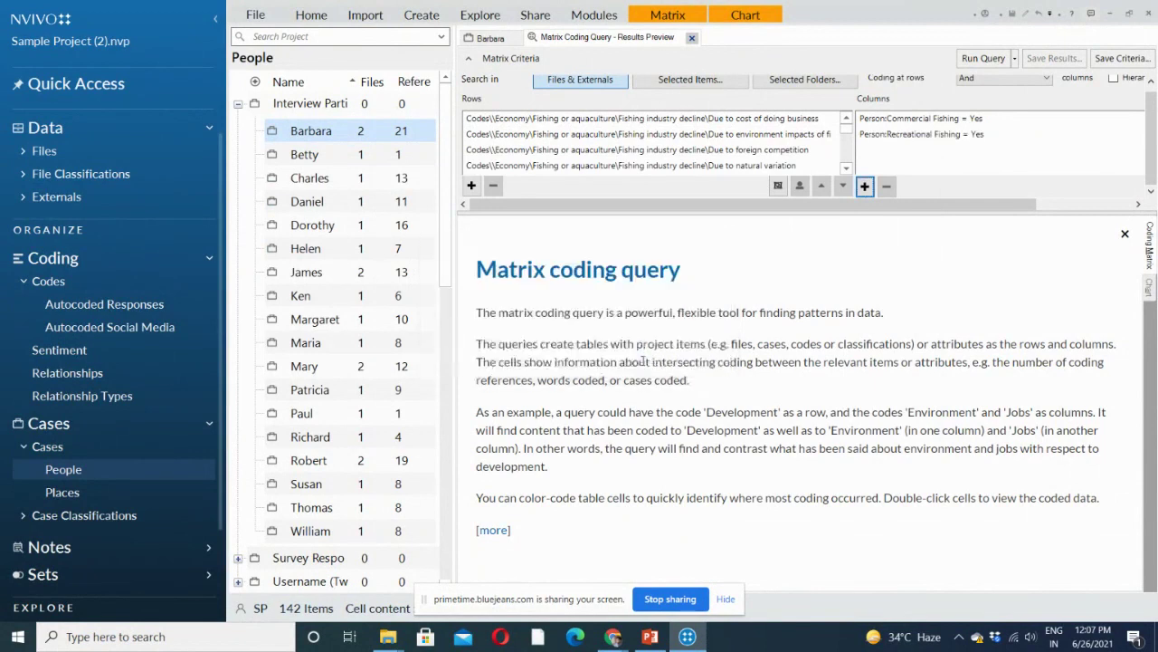
Run the matrix coding query and widen the row label and Commercial Fishing columns until their full names fit.
{"action": "left_click", "coordinate": [967, 60]}
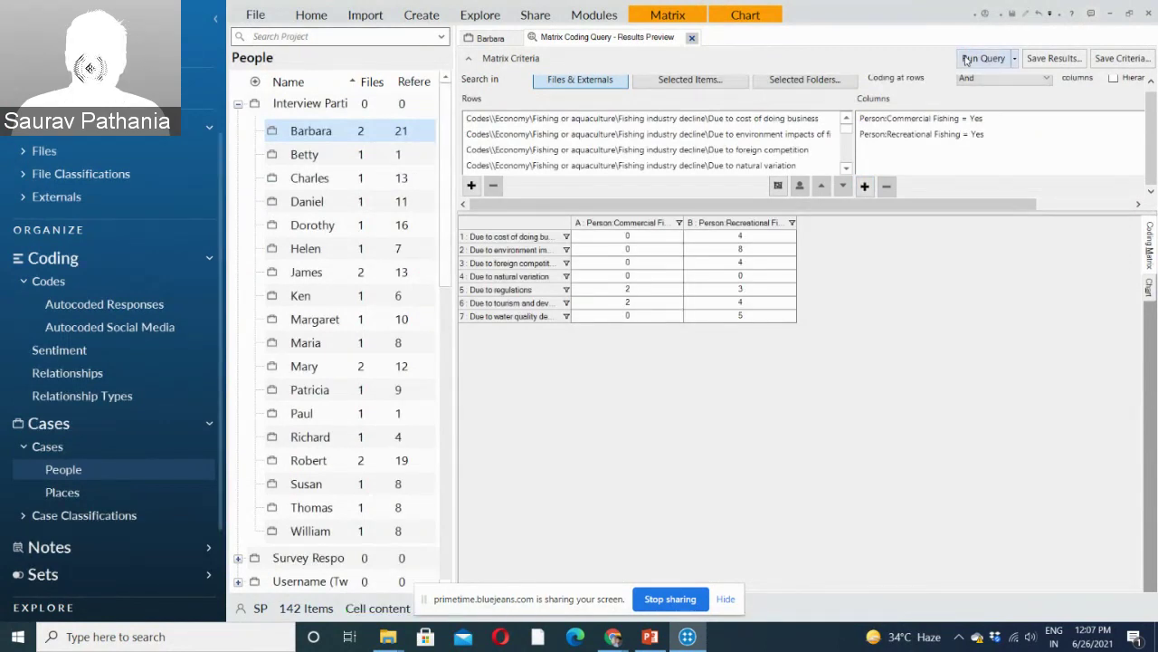
{"action": "left_click", "coordinate": [572, 223]}
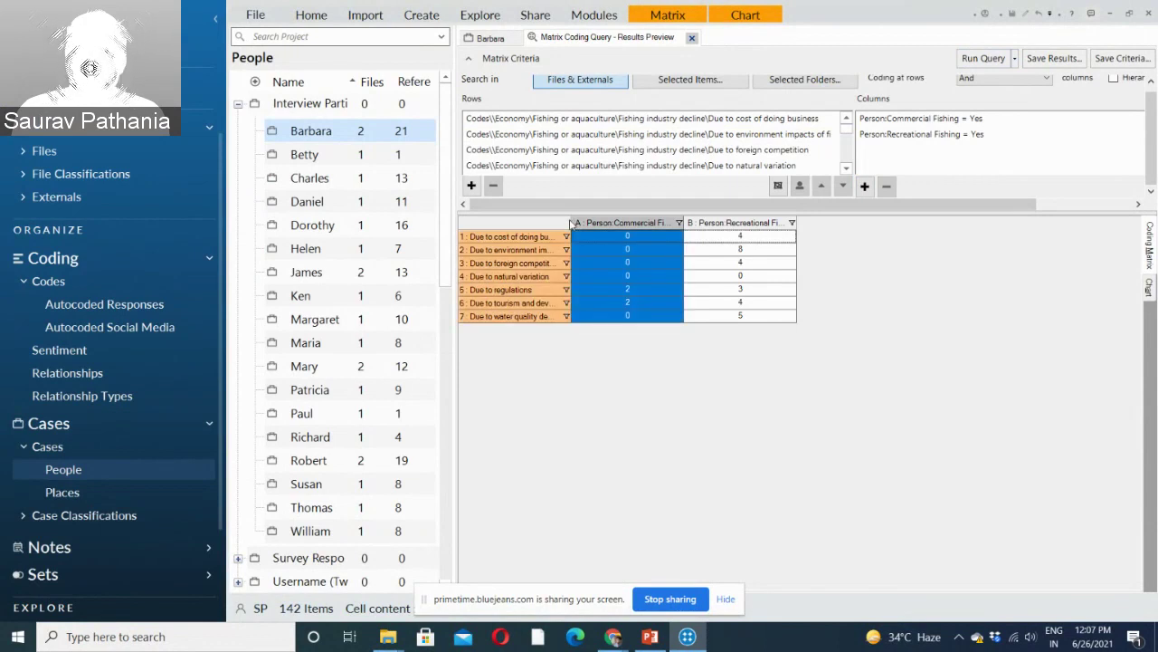
{"action": "left_click_drag", "start_coordinate": [572, 223], "coordinate": [659, 223]}
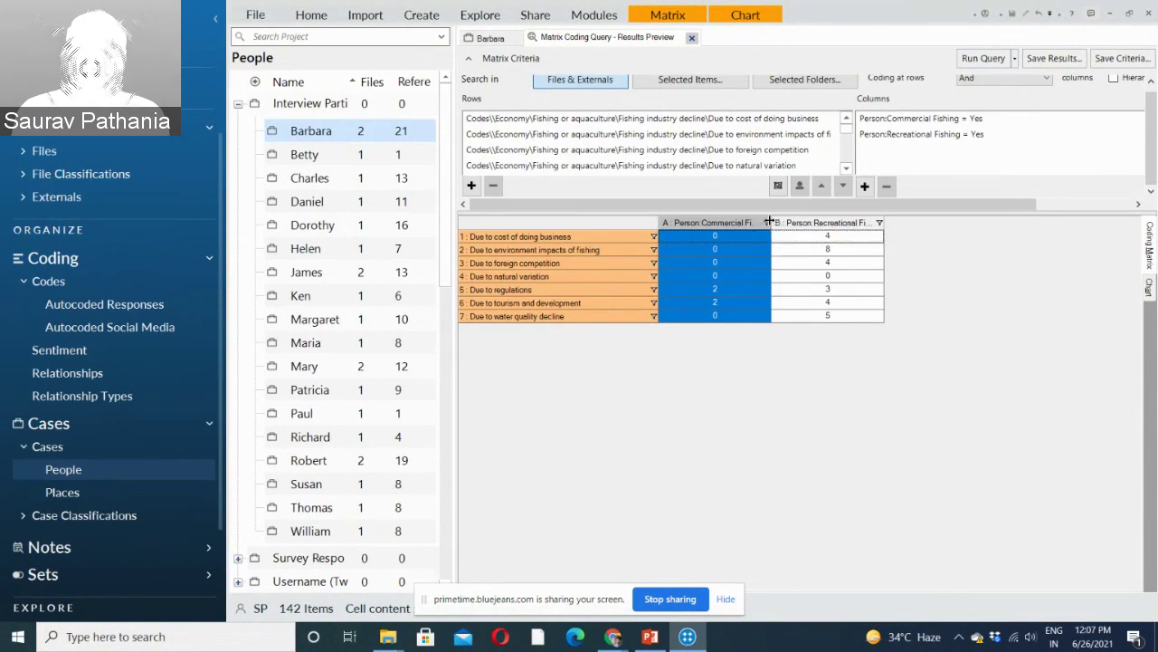
{"action": "left_click_drag", "start_coordinate": [771, 222], "coordinate": [845, 225]}
Compare the regulations, tourism and development, and natural variation rows across the two fishing columns, and look over the matrix display options.
{"action": "left_click", "coordinate": [763, 290]}
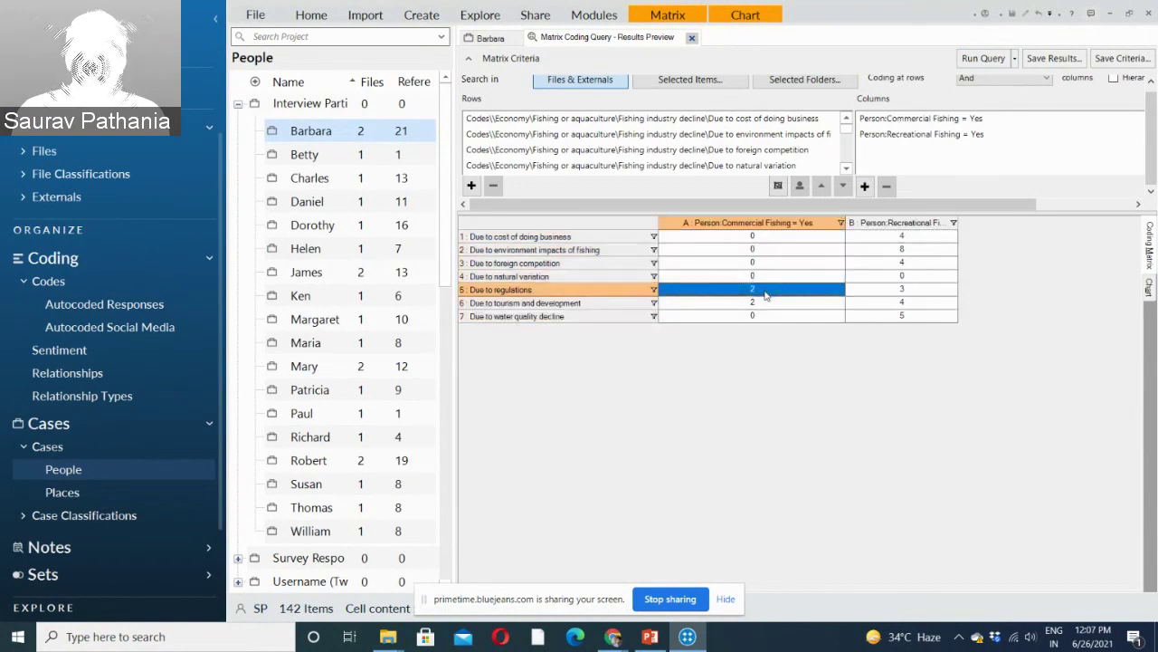
{"action": "left_click", "coordinate": [634, 306]}
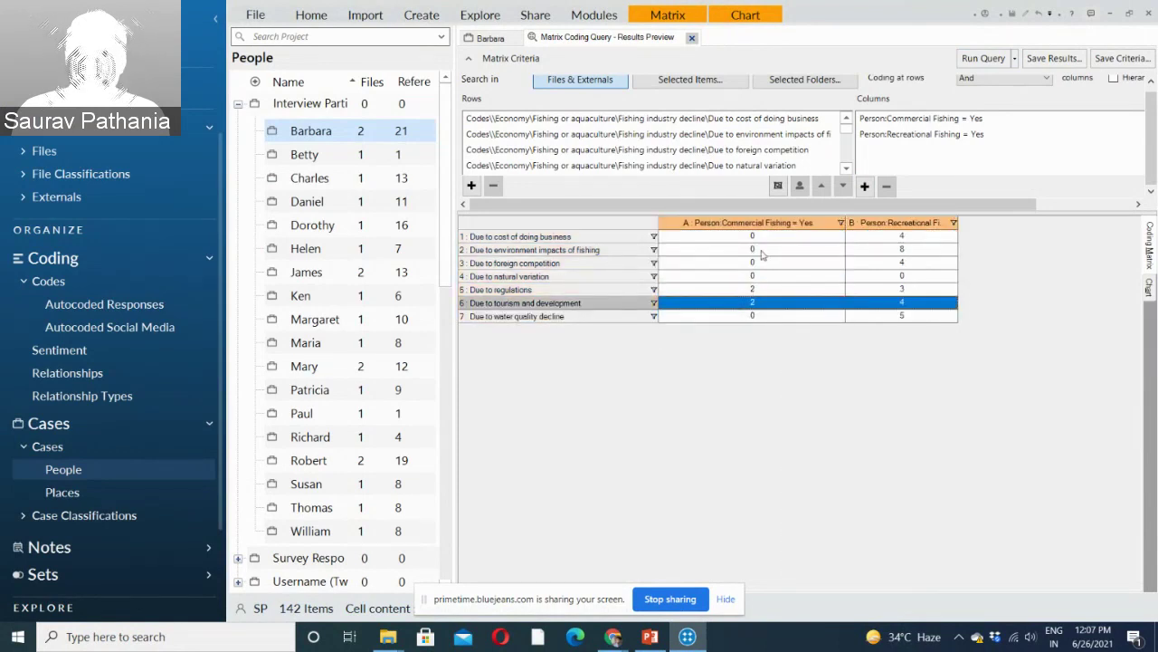
{"action": "left_click", "coordinate": [735, 291]}
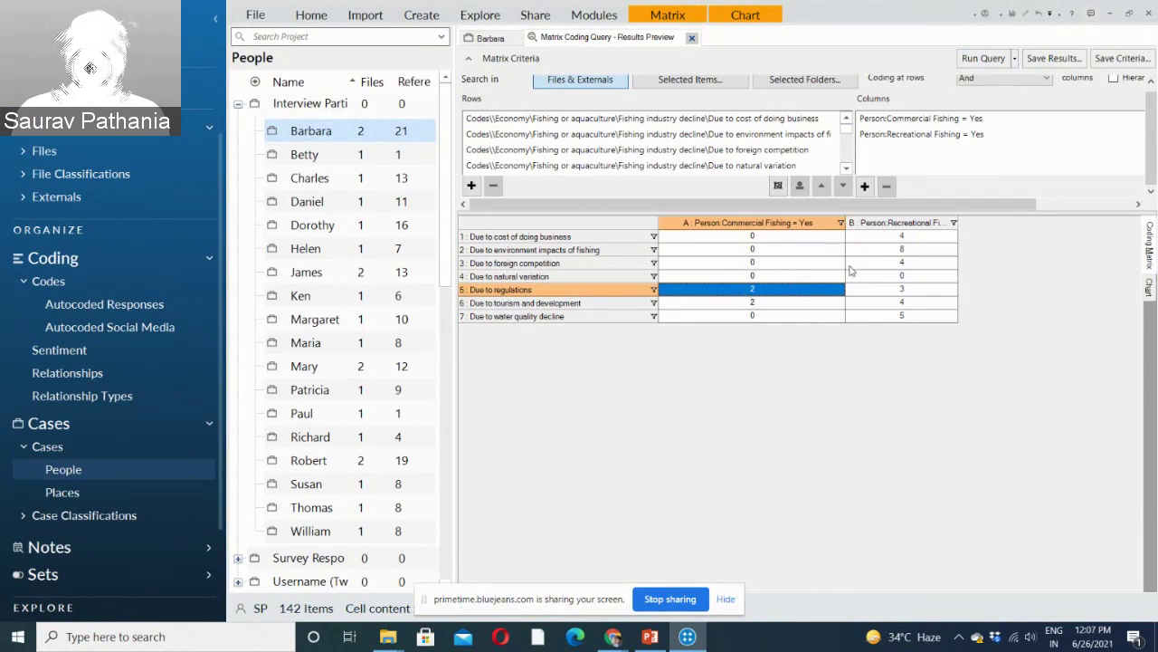
{"action": "left_click", "coordinate": [968, 242]}
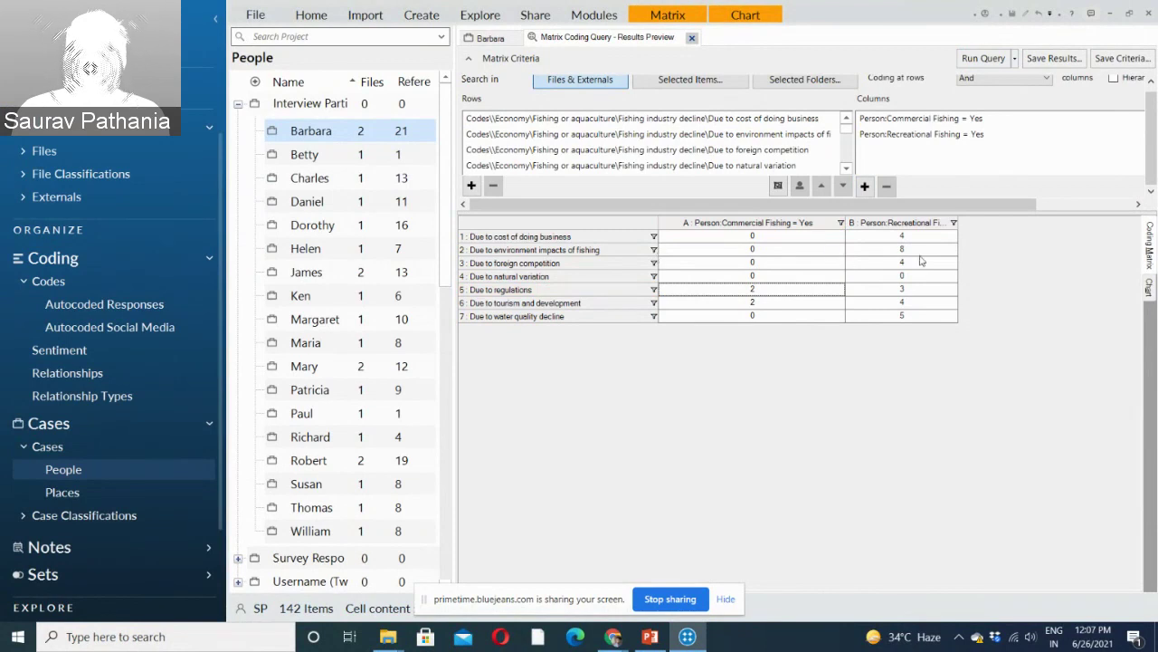
{"action": "left_click", "coordinate": [899, 275]}
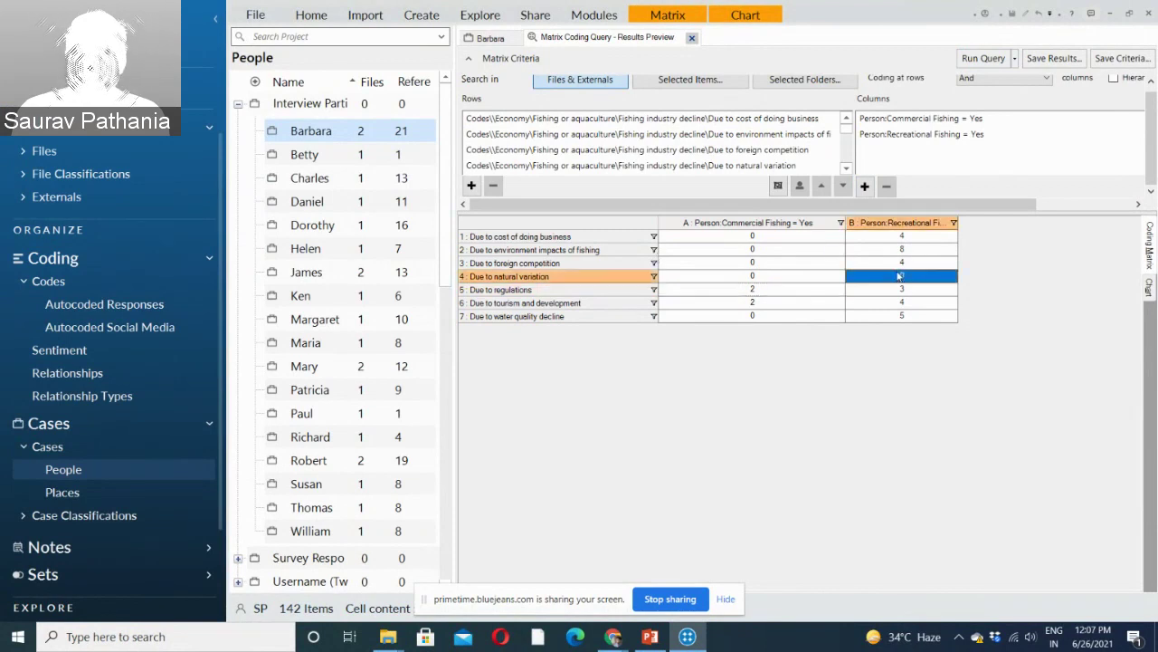
{"action": "left_click", "coordinate": [724, 280]}
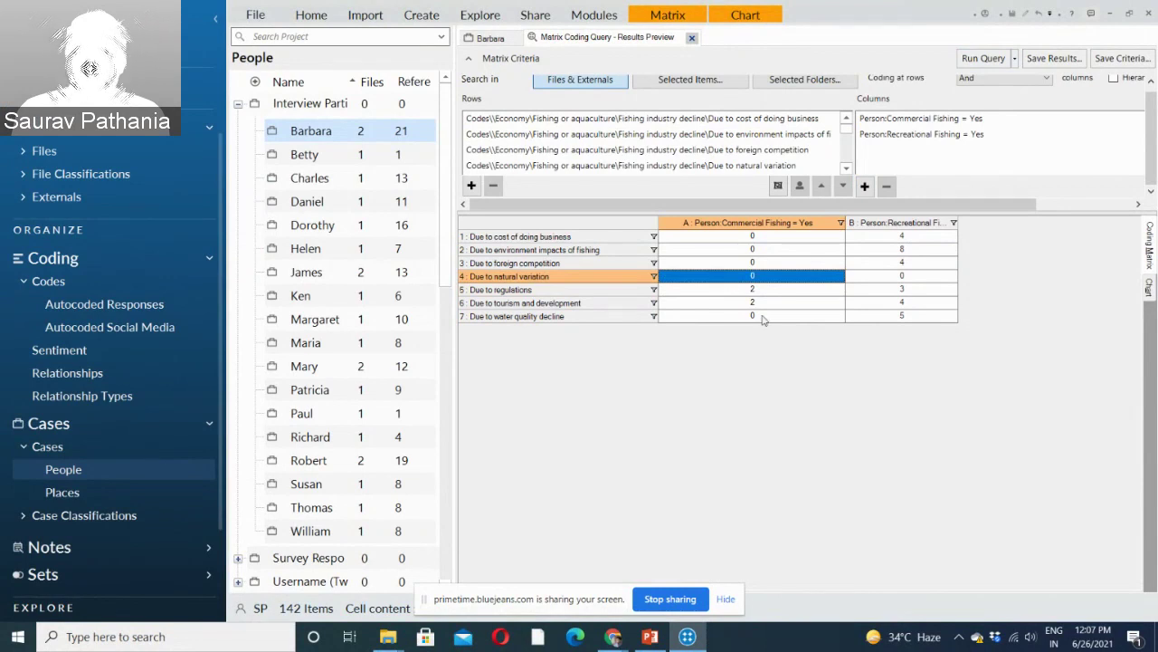
{"action": "left_click", "coordinate": [674, 18]}
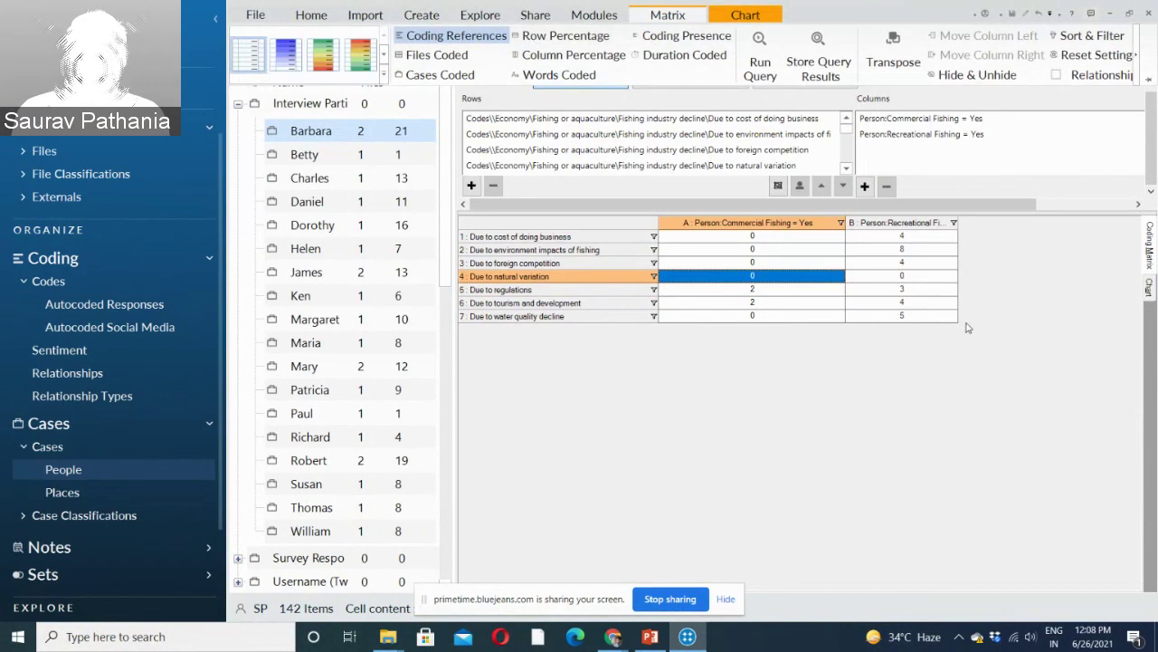
Inspect the references coded at "Due to regulations" for Commercial Fishing = Yes, then close the references and the matrix query.
{"action": "left_click", "coordinate": [751, 290]}
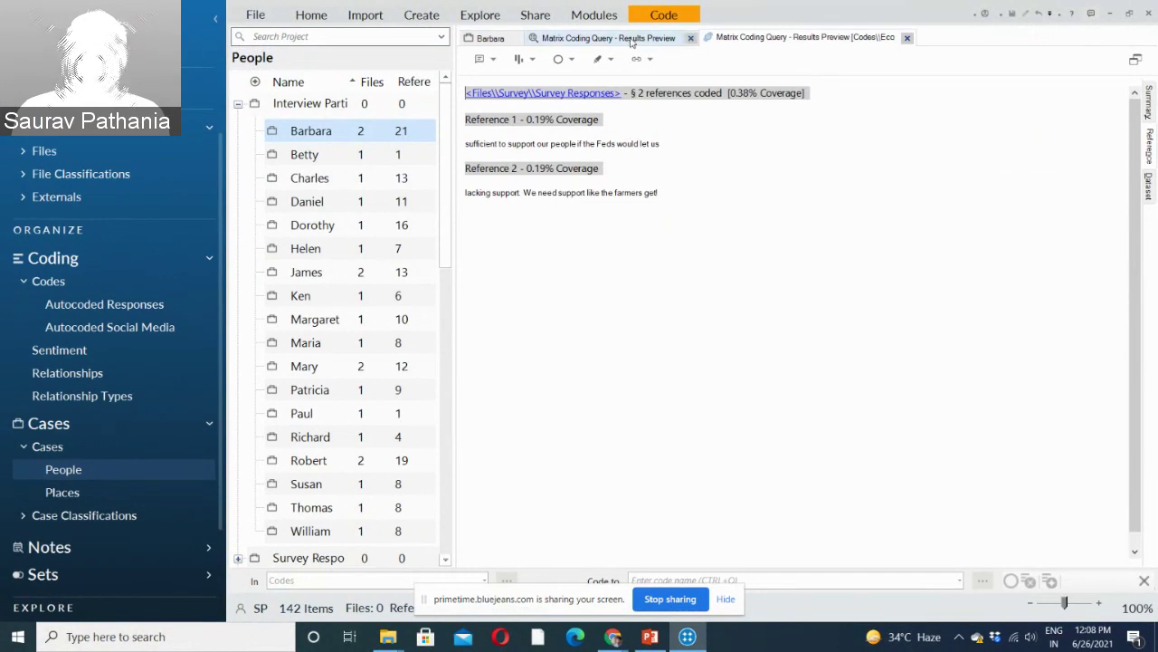
{"action": "left_click", "coordinate": [628, 38]}
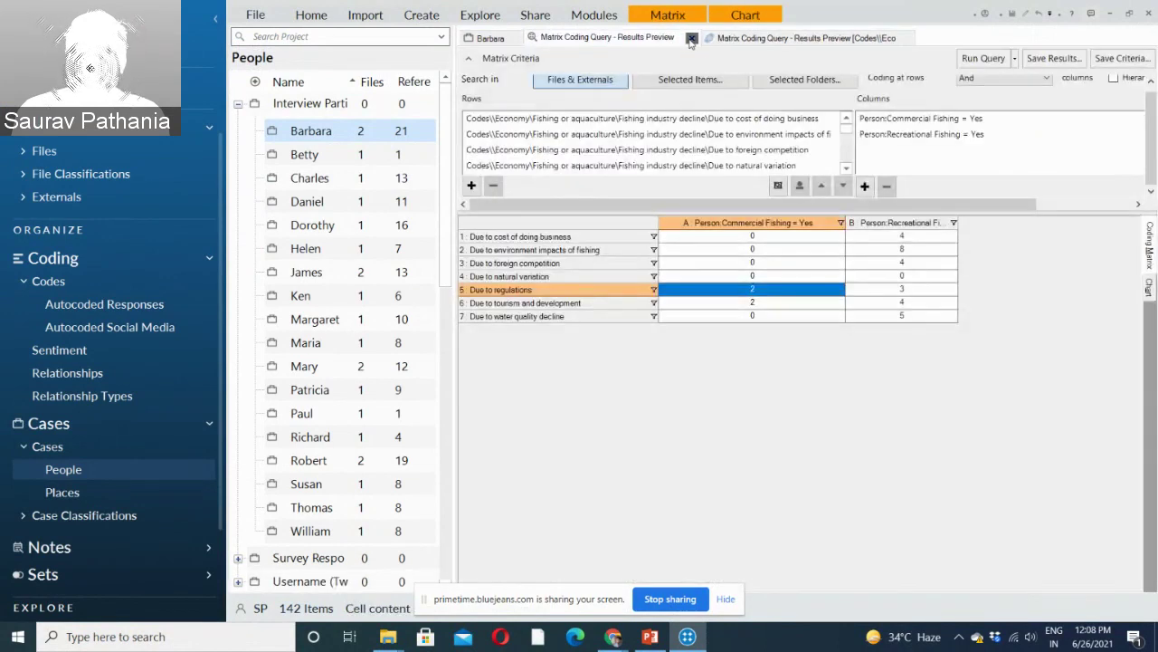
{"action": "left_click", "coordinate": [691, 38]}
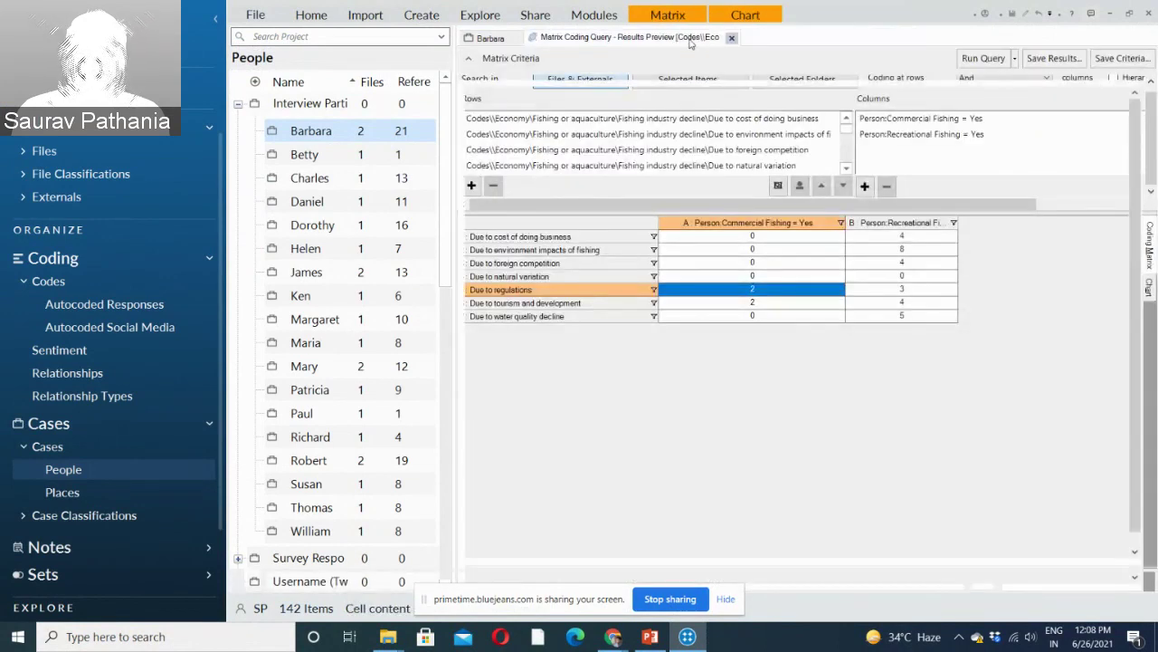
{"action": "left_click", "coordinate": [732, 38]}
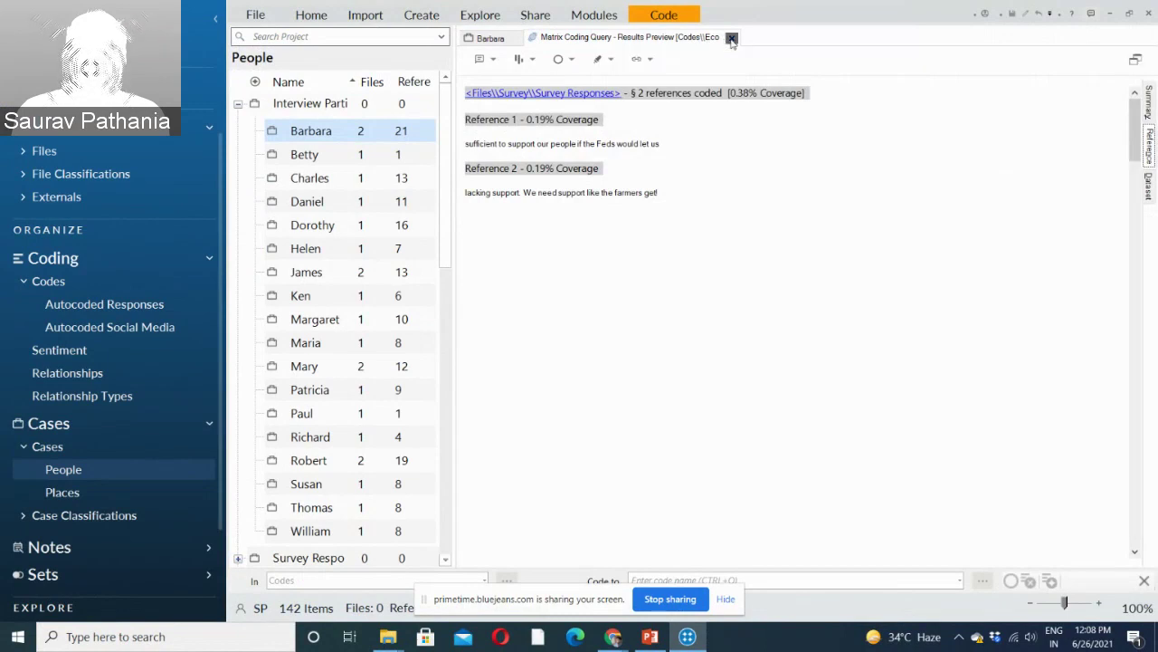
Start a Coding query, show the project's codes, and set the first criterion as coded to Positive under Attitude.
{"action": "left_click", "coordinate": [477, 13]}
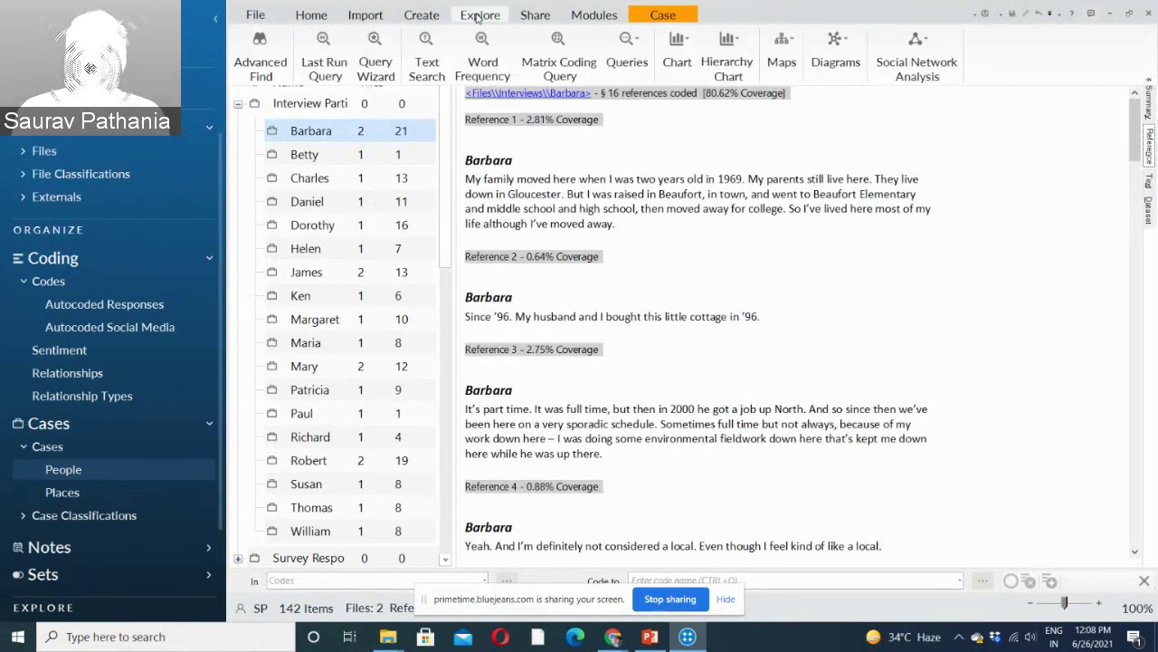
{"action": "left_click", "coordinate": [637, 68]}
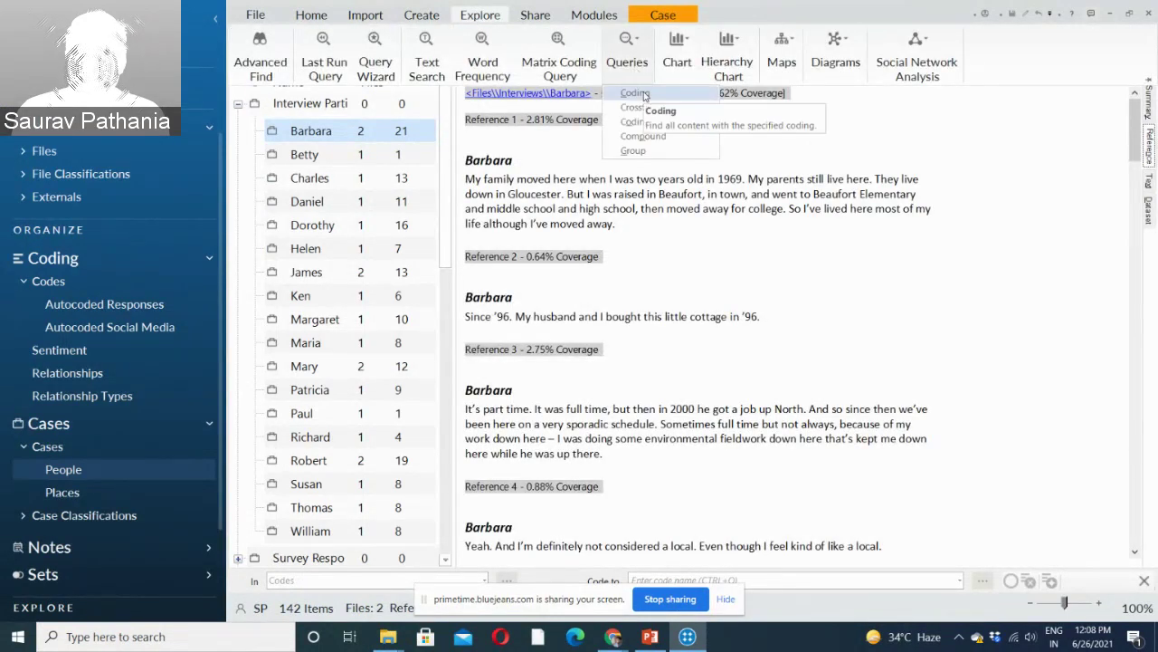
{"action": "left_click", "coordinate": [641, 92]}
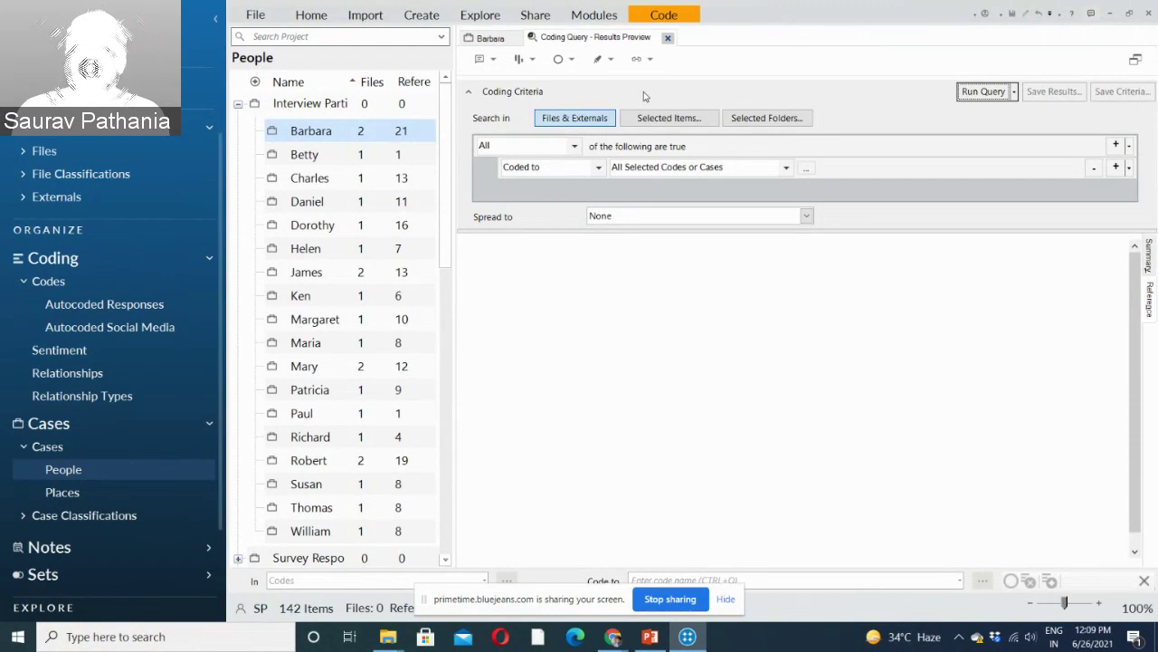
{"action": "left_click", "coordinate": [65, 281]}
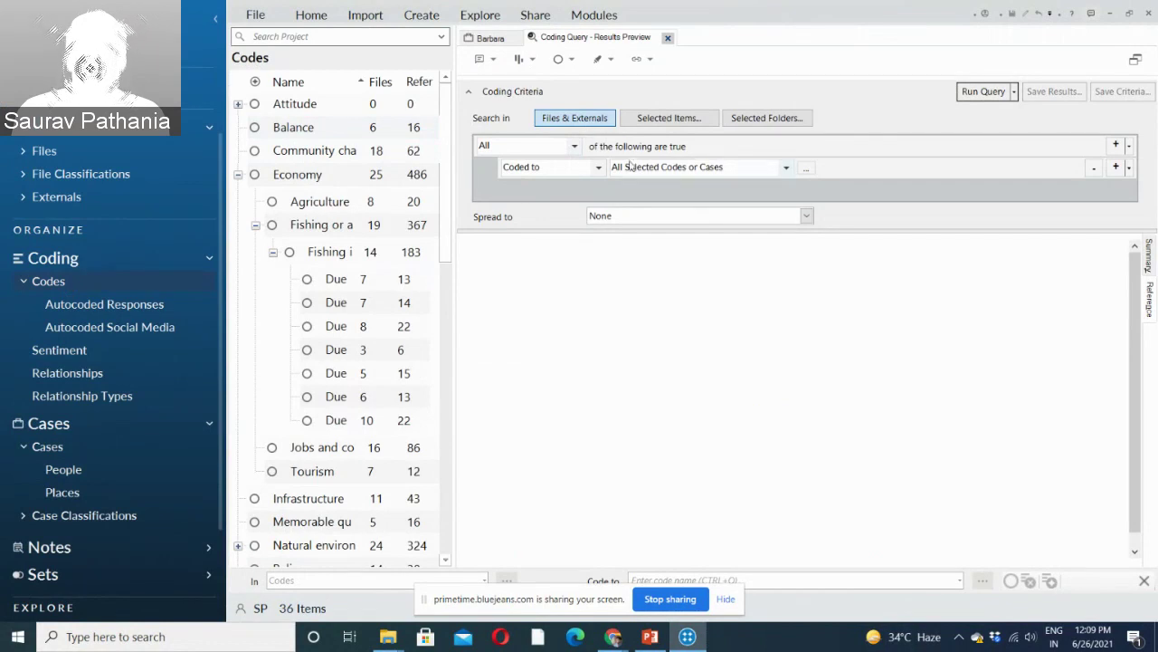
{"action": "left_click", "coordinate": [804, 169]}
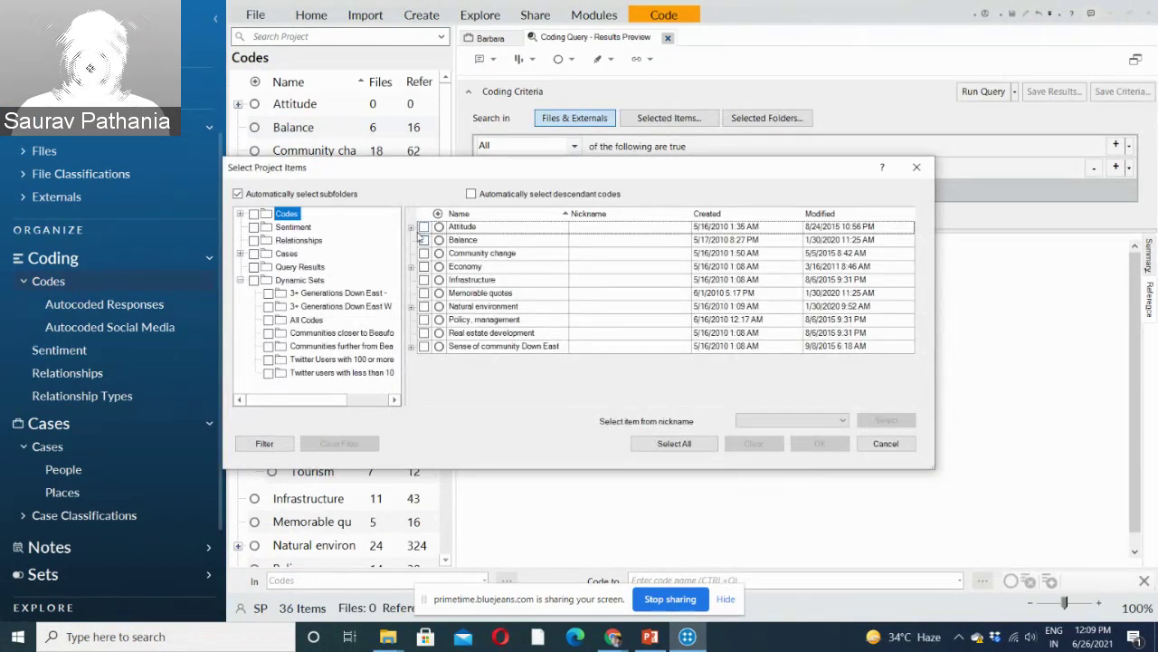
{"action": "left_click", "coordinate": [412, 227]}
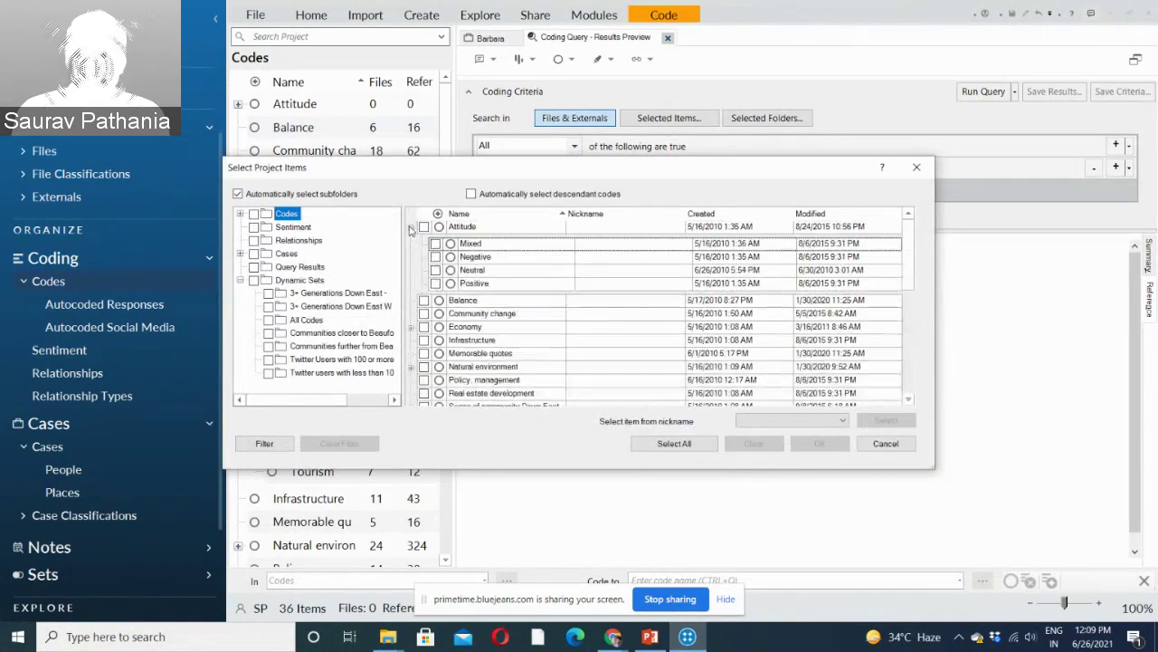
{"action": "left_click", "coordinate": [435, 283]}
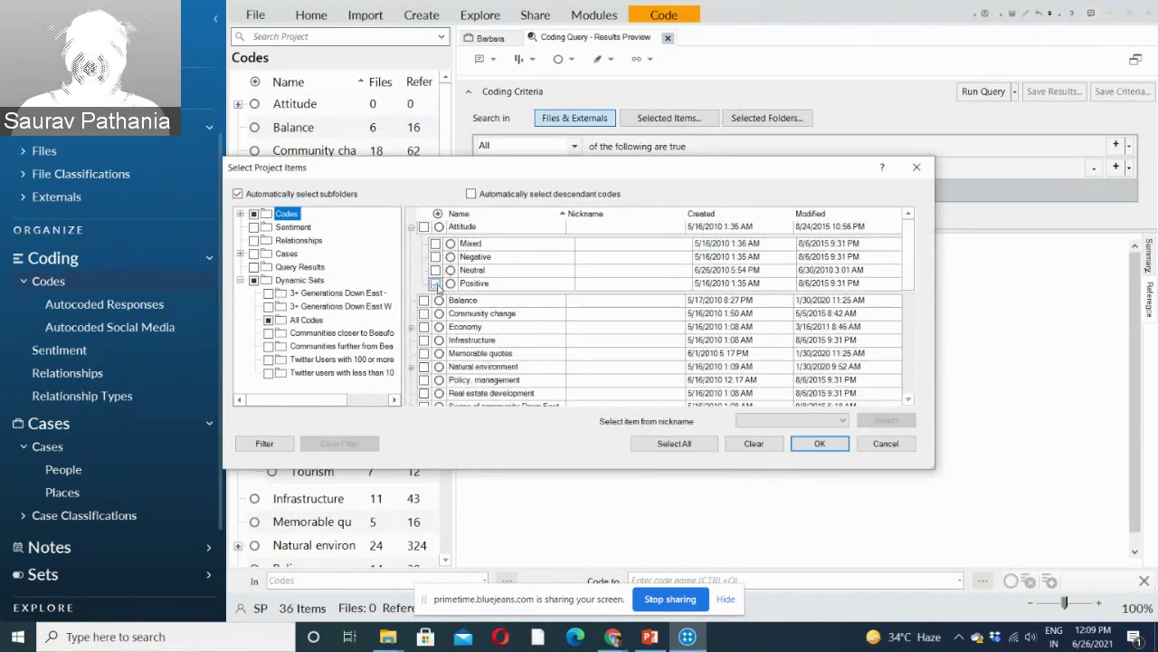
{"action": "left_click", "coordinate": [819, 443]}
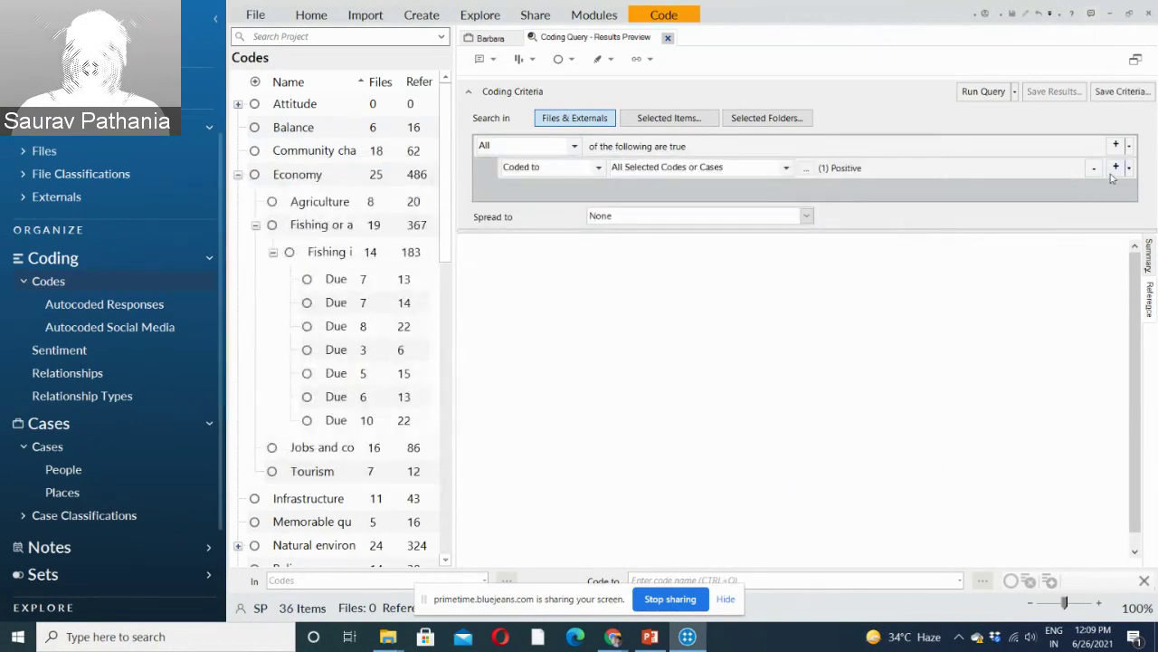
Add a second criterion for content coded to Infrastructure and run the coding query.
{"action": "left_click", "coordinate": [1115, 167]}
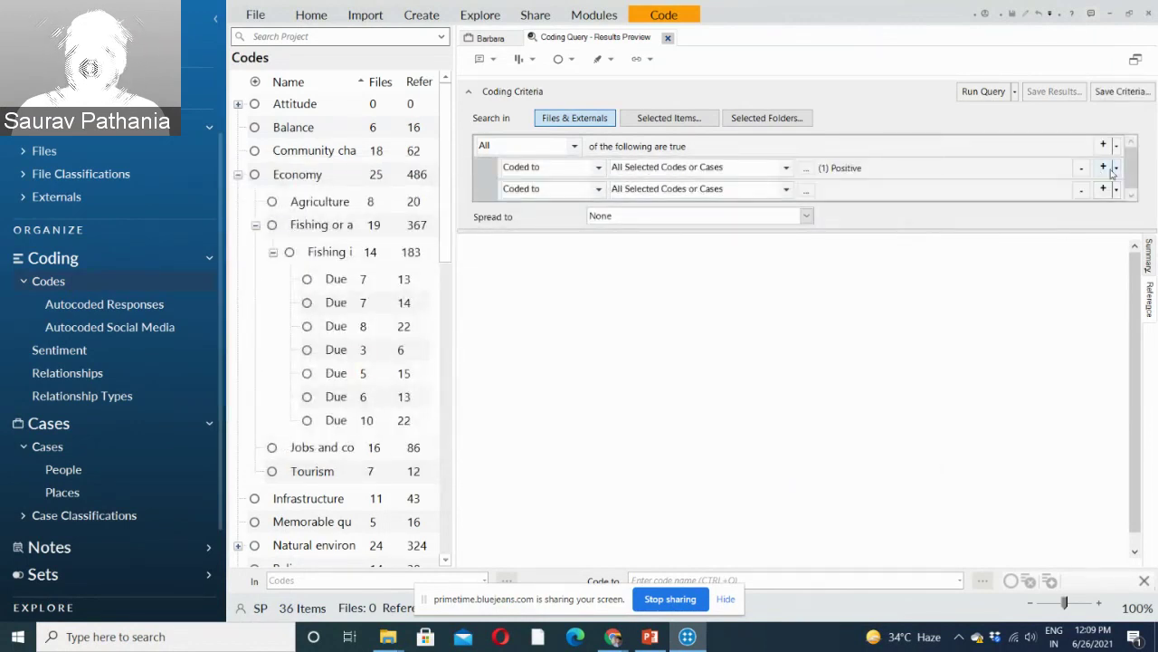
{"action": "left_click", "coordinate": [806, 192]}
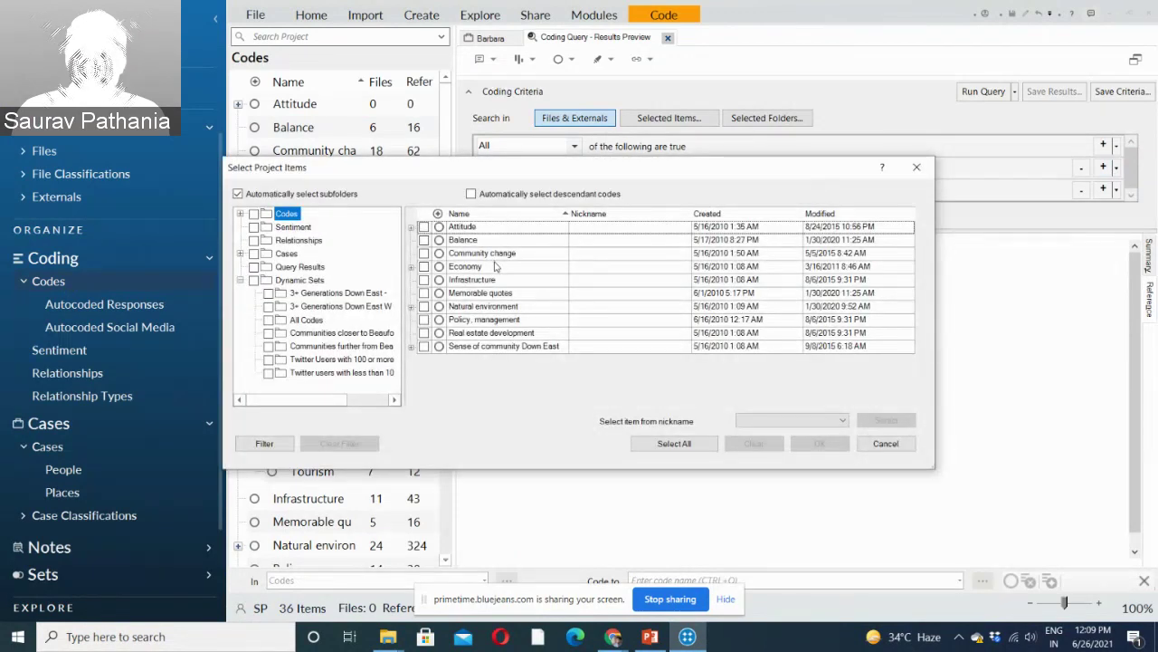
{"action": "left_click", "coordinate": [423, 279]}
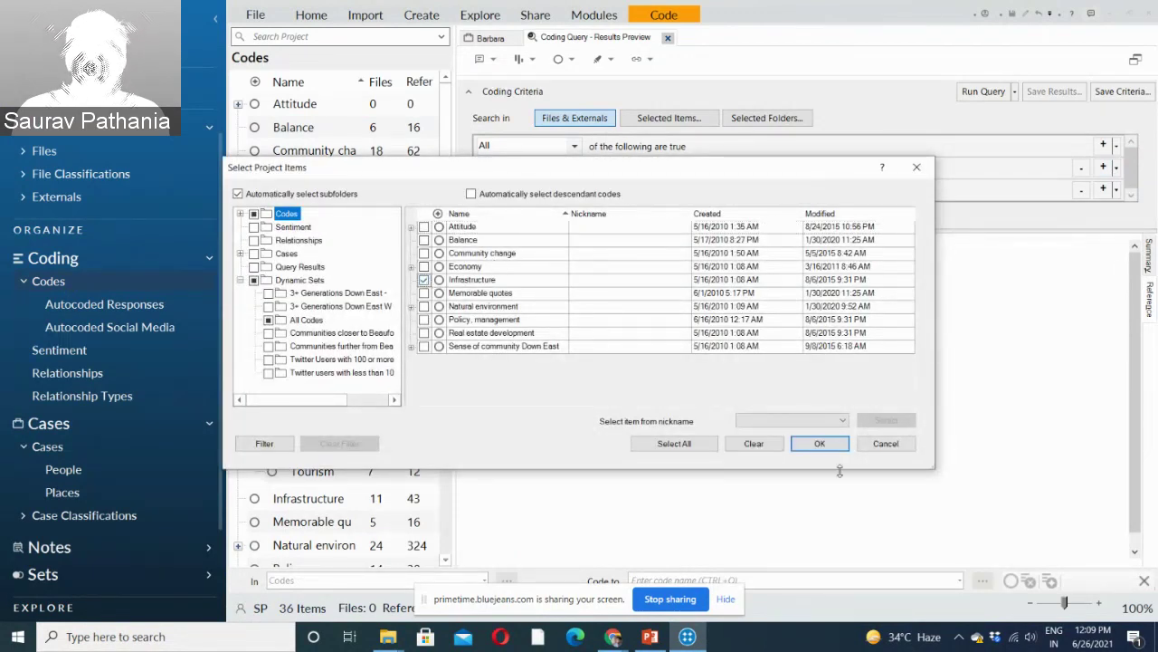
{"action": "left_click", "coordinate": [819, 444]}
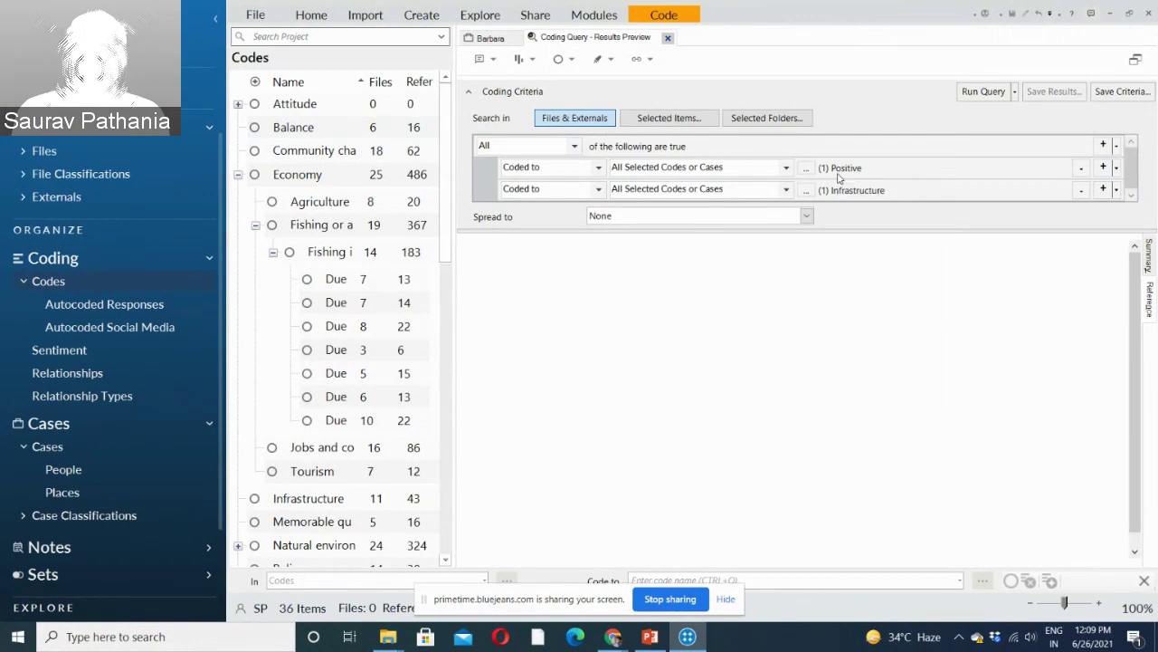
{"action": "left_click", "coordinate": [985, 93]}
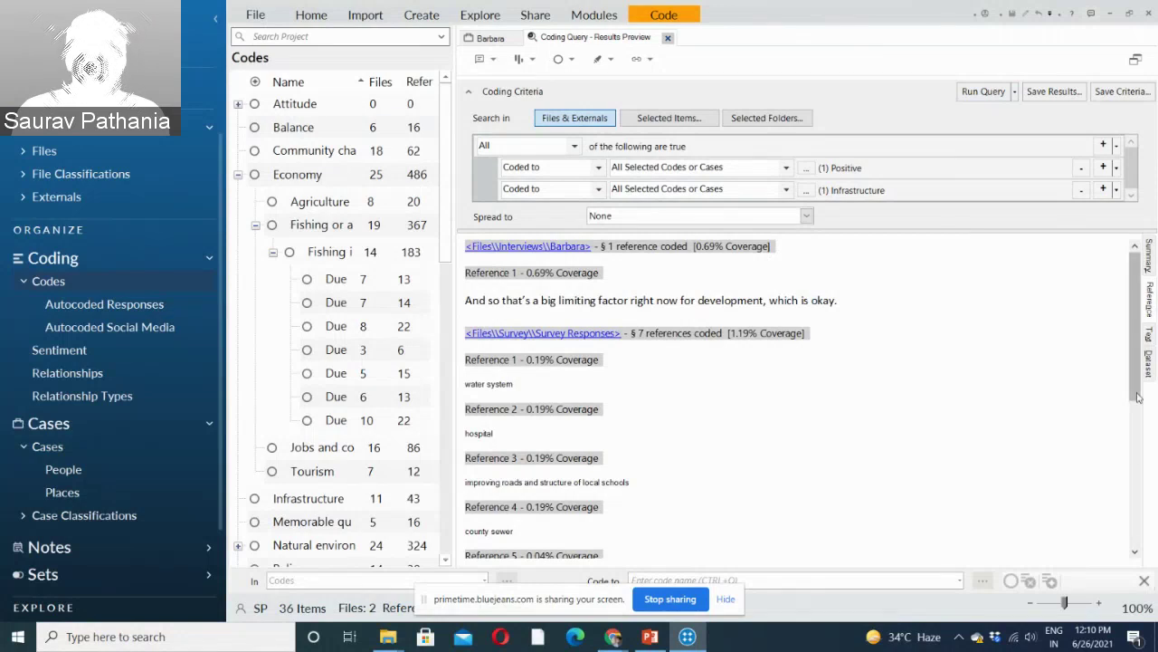
Add a third criterion to the coding query below the Infrastructure criterion.
{"action": "left_click_drag", "start_coordinate": [1138, 391], "coordinate": [1113, 358]}
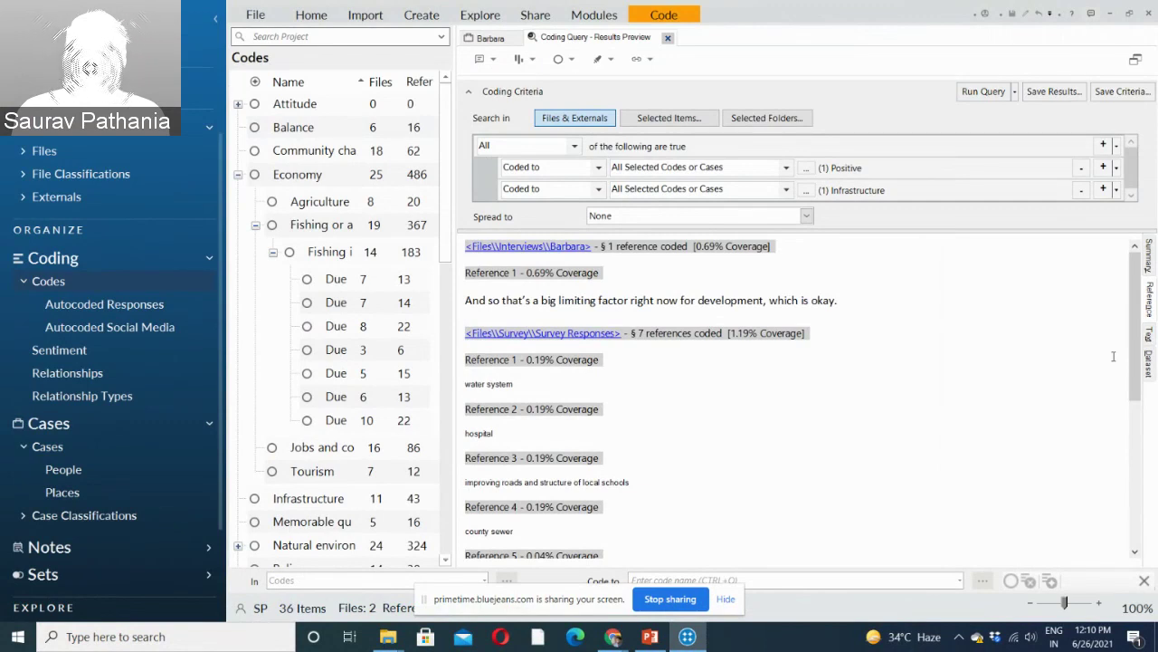
{"action": "left_click", "coordinate": [1131, 197]}
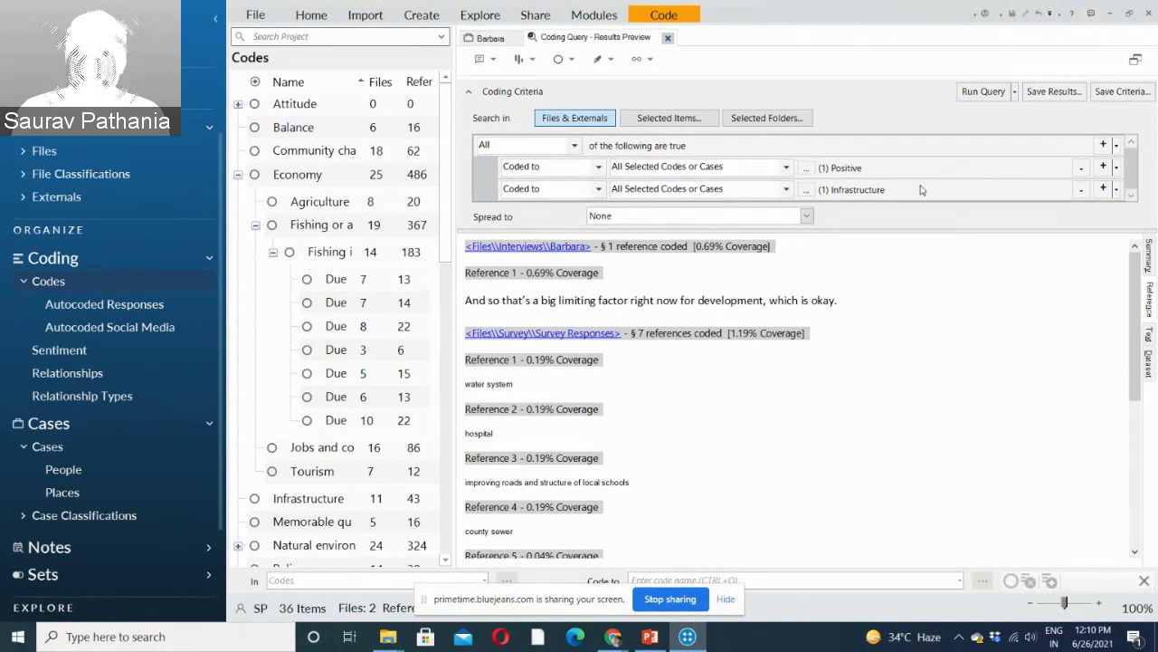
{"action": "left_click", "coordinate": [1132, 196]}
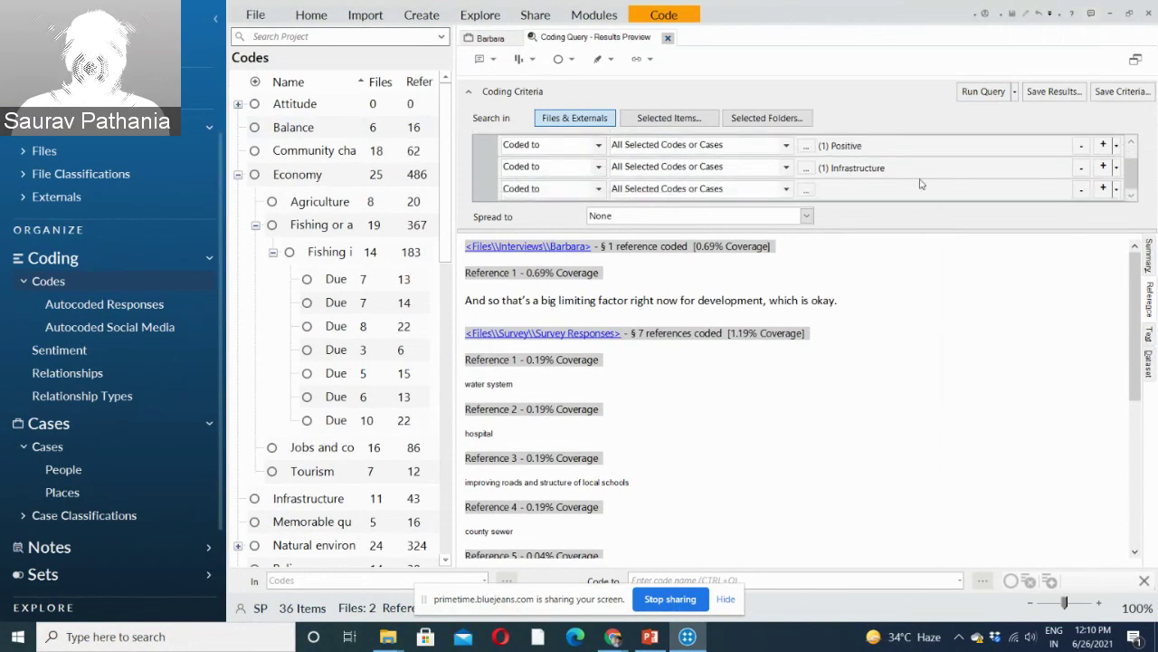
{"action": "left_click", "coordinate": [807, 194]}
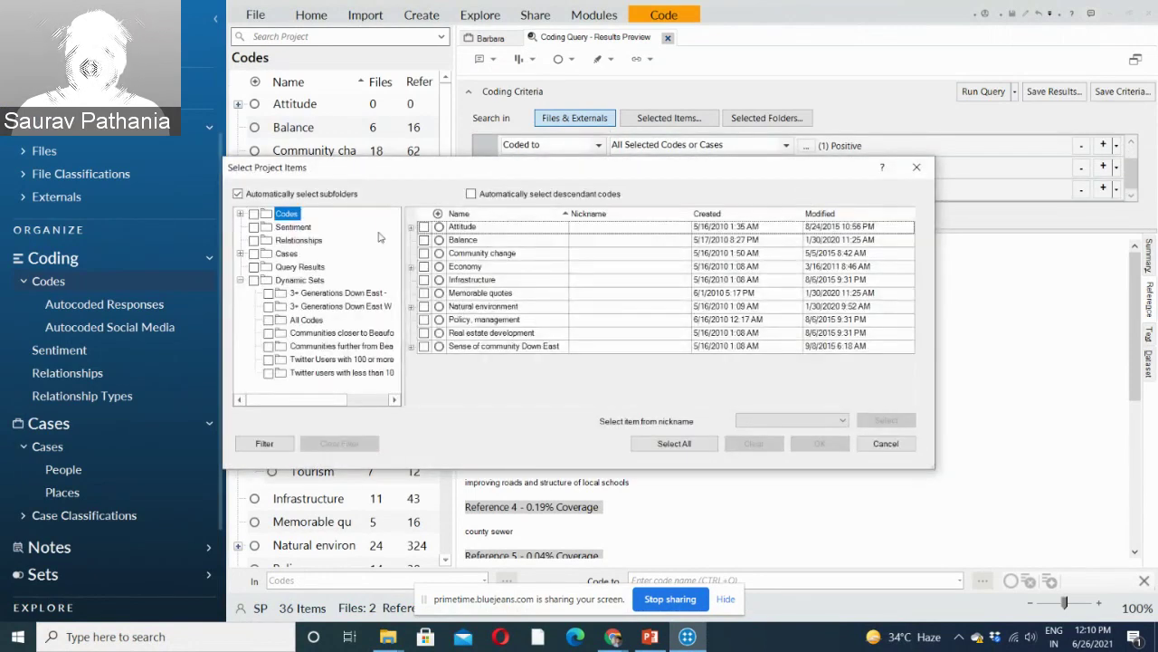
{"action": "left_click", "coordinate": [240, 256]}
{"action": "left_click", "coordinate": [302, 268]}
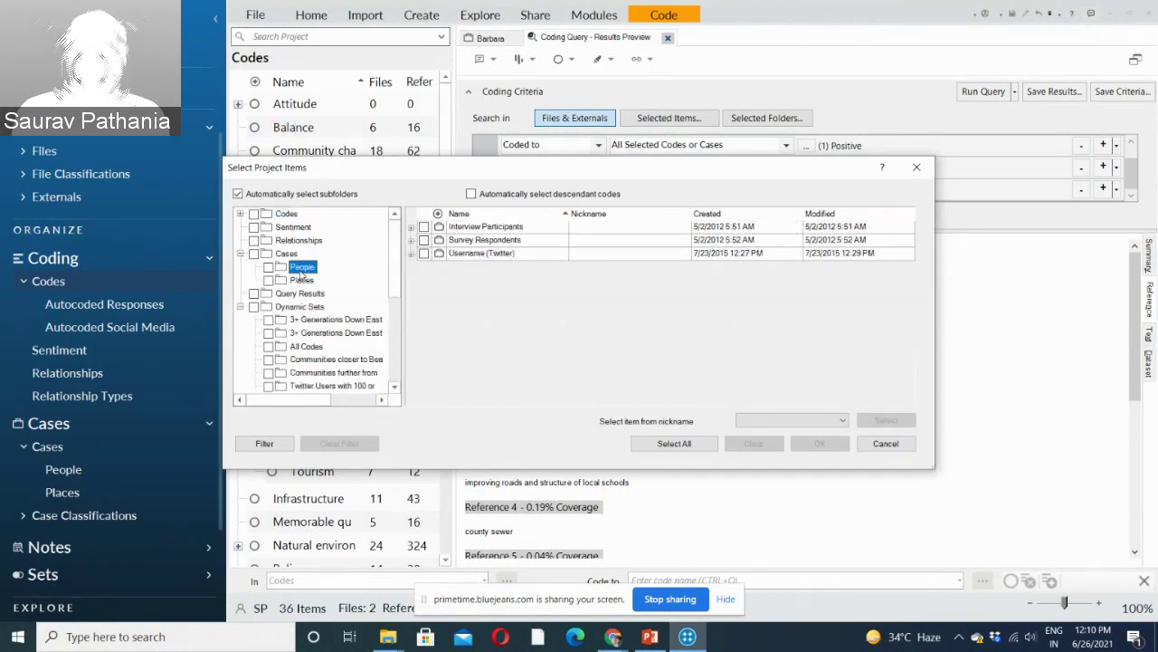
{"action": "left_click", "coordinate": [412, 226]}
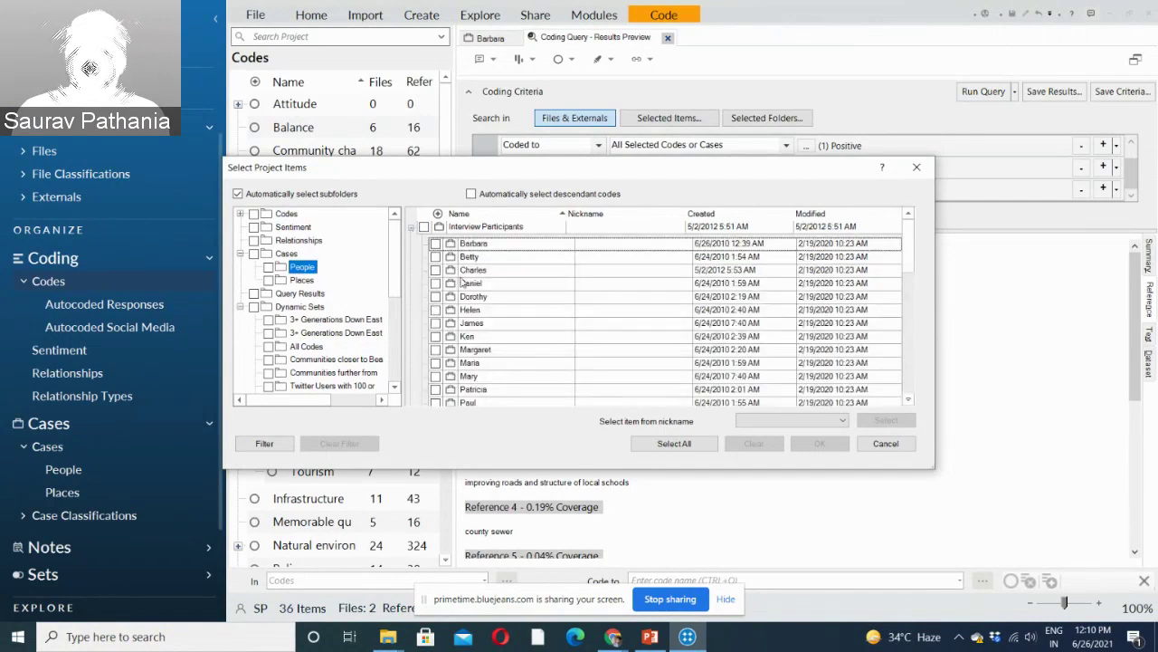
{"action": "left_click", "coordinate": [412, 227]}
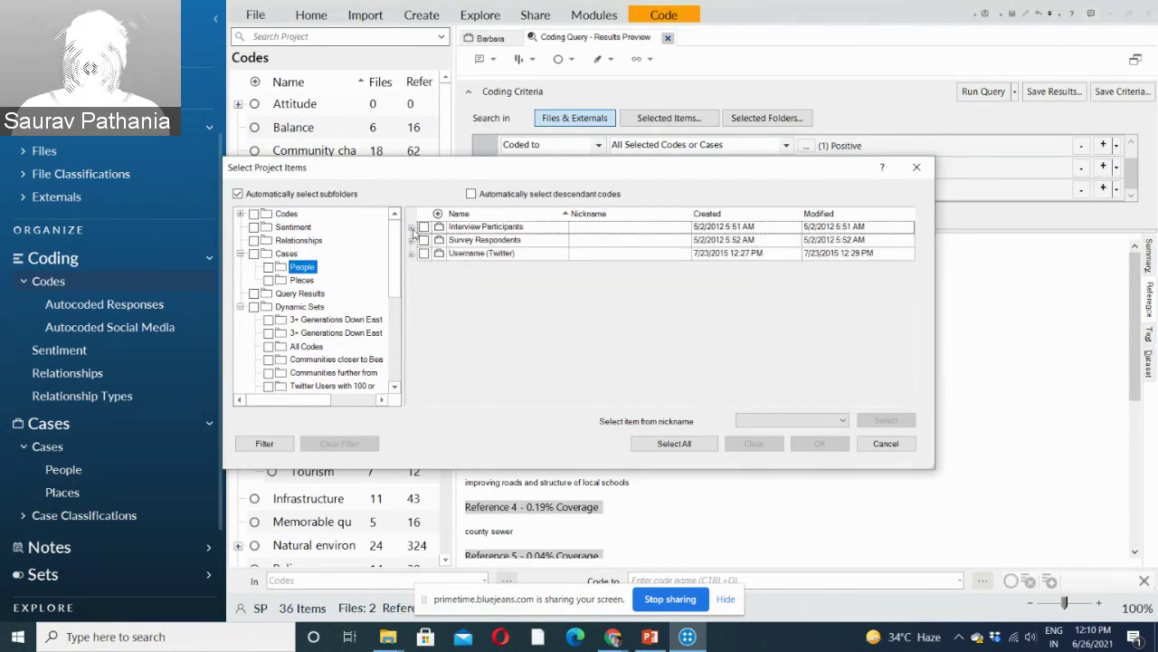
{"action": "left_click", "coordinate": [412, 227]}
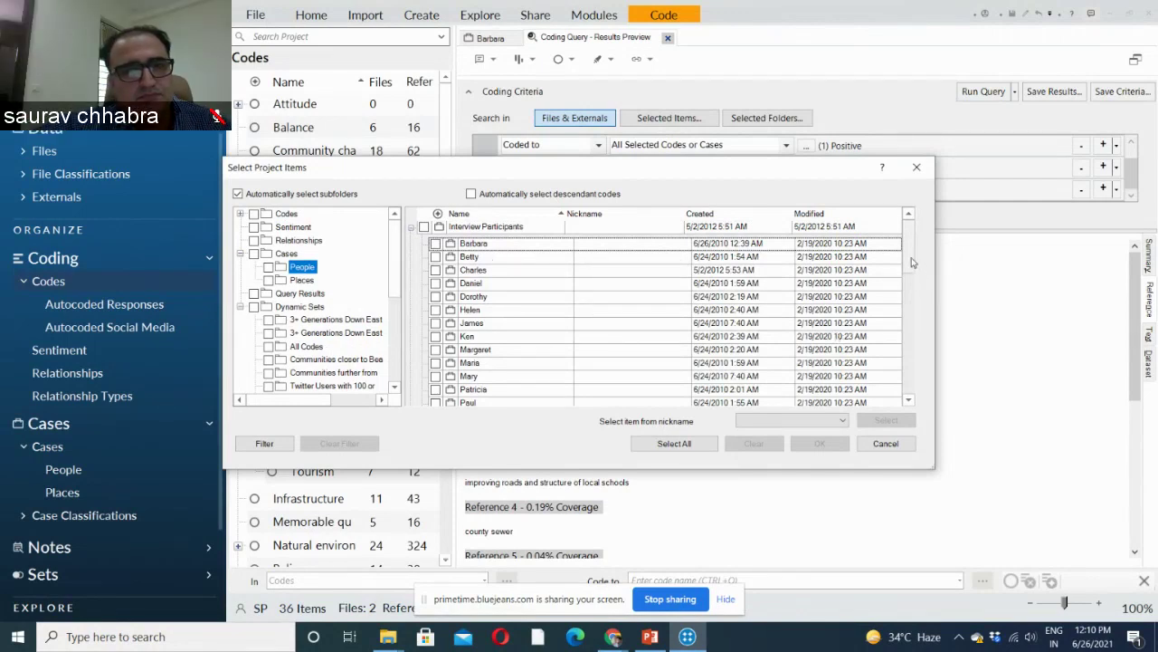
{"action": "scroll", "coordinate": [912, 263], "scroll_direction": "down", "scroll_amount": 5}
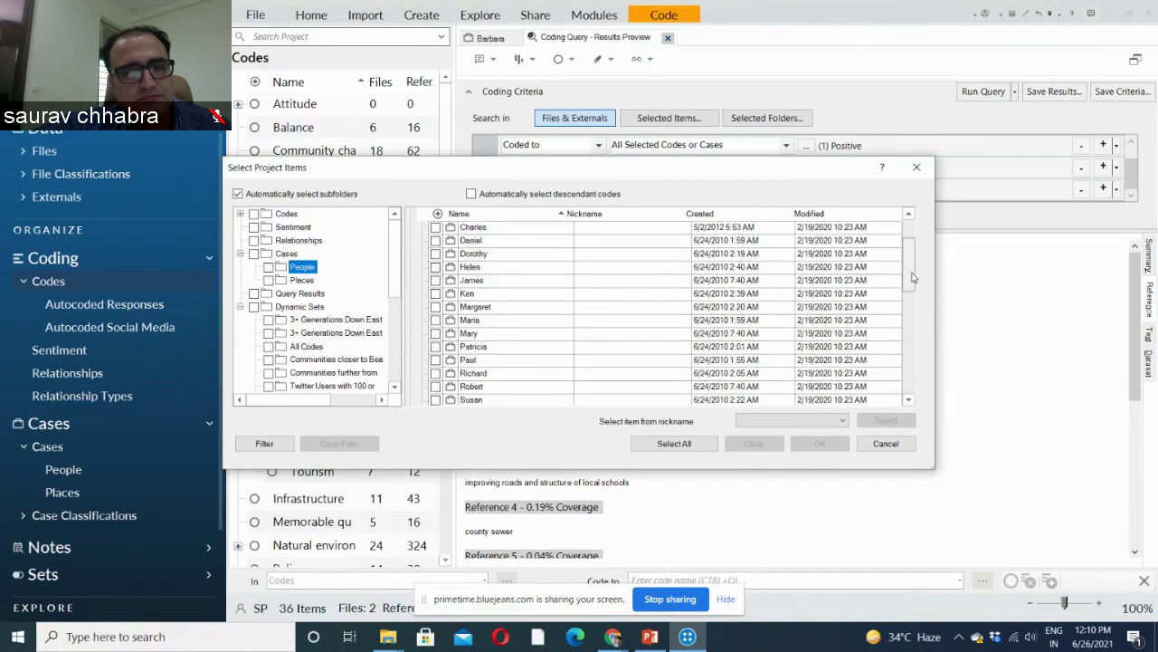
{"action": "left_click", "coordinate": [918, 165]}
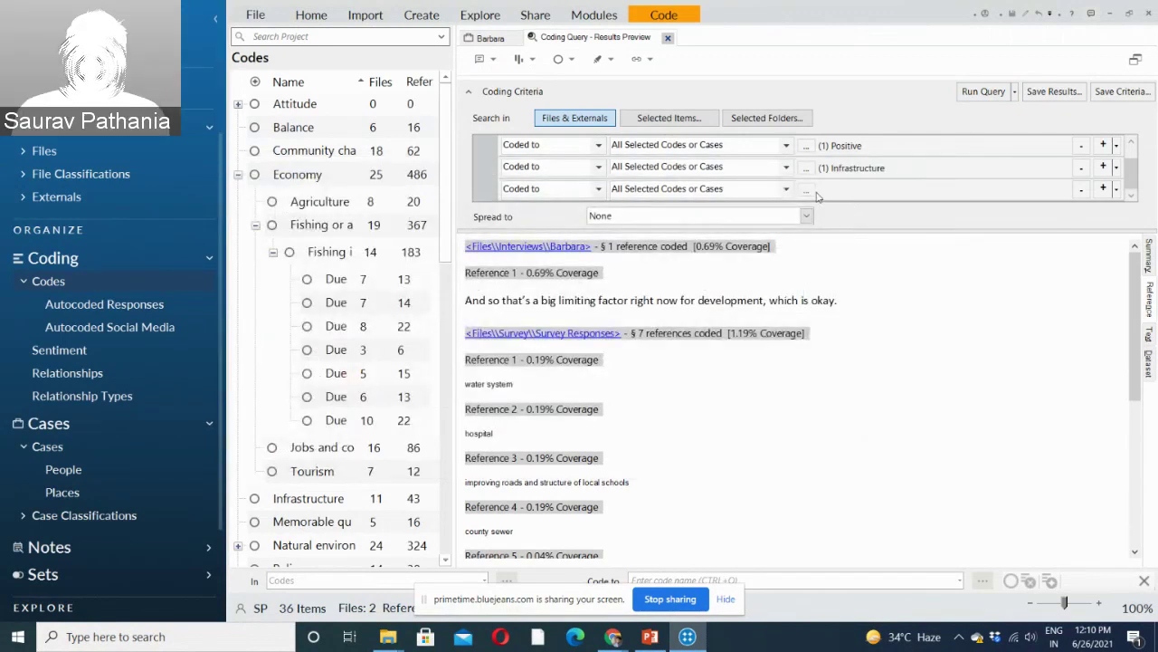
Set the third criterion to content coded to any case where the Person classification's Gender attribute applies.
{"action": "left_click", "coordinate": [786, 190]}
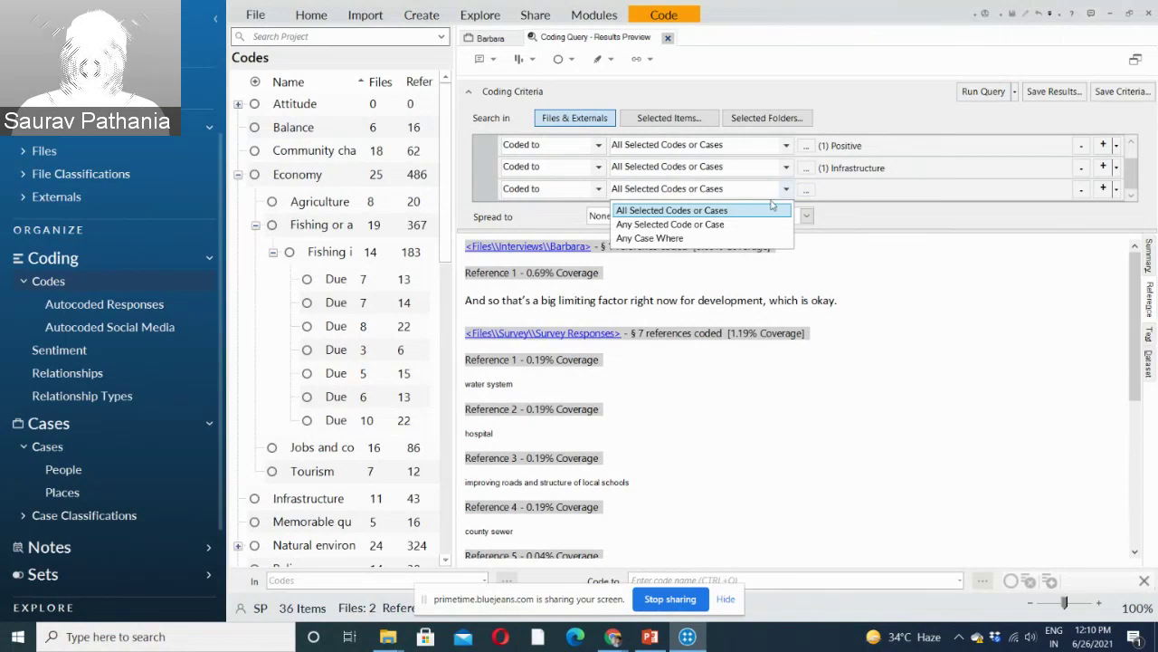
{"action": "left_click", "coordinate": [743, 239]}
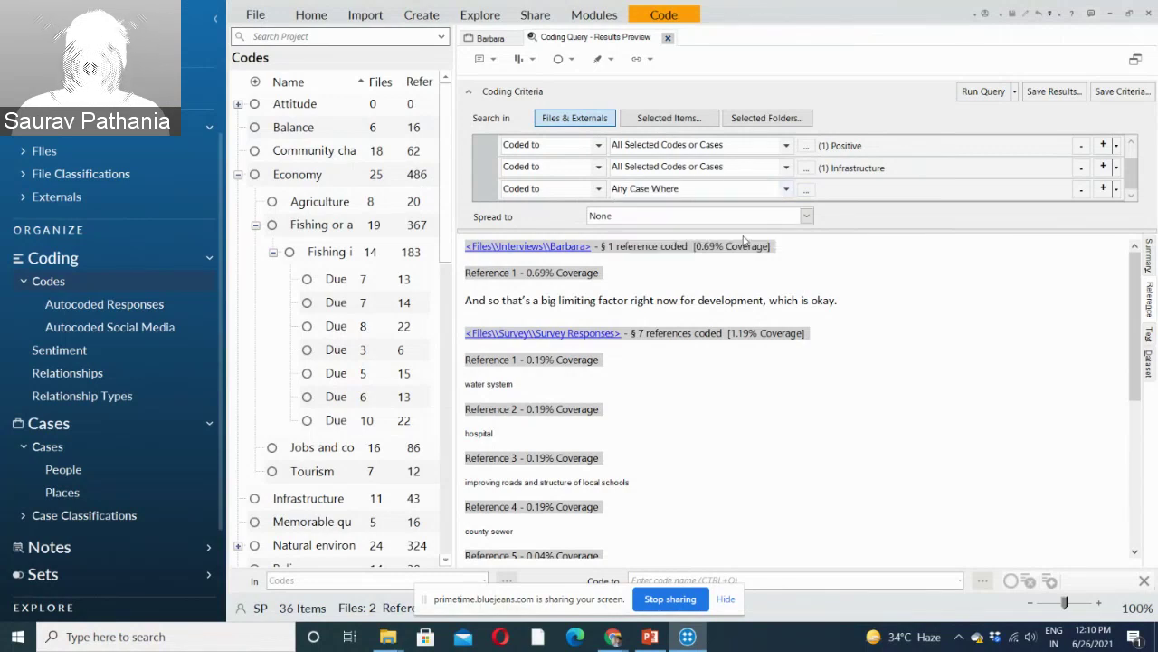
{"action": "left_click", "coordinate": [806, 190]}
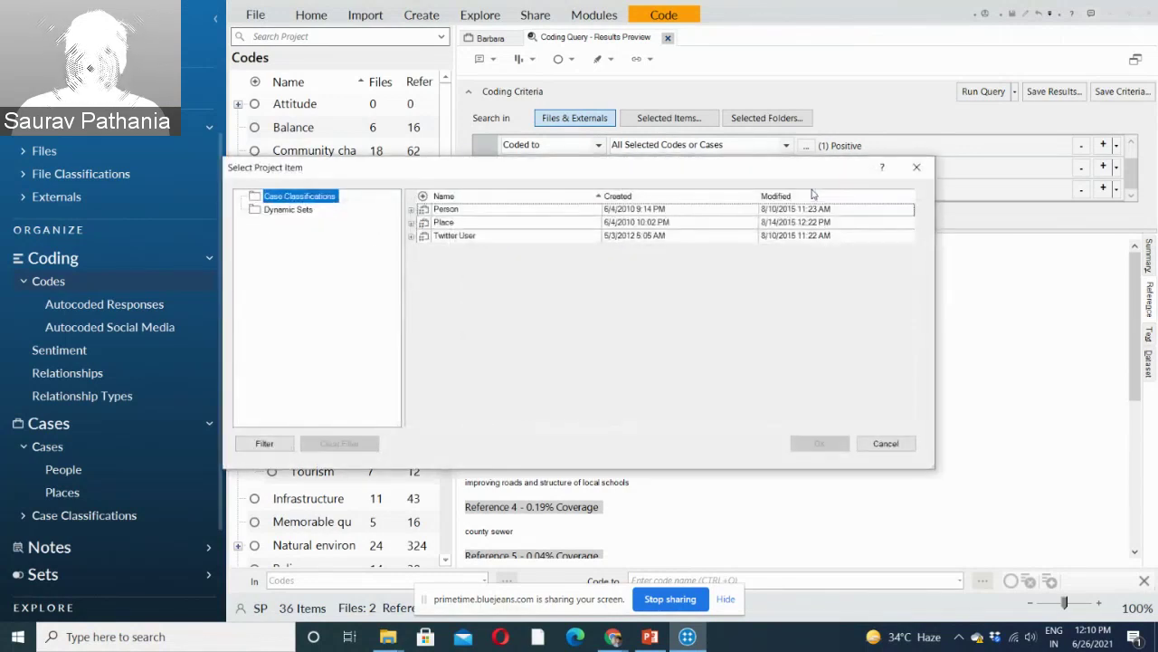
{"action": "left_click", "coordinate": [412, 209]}
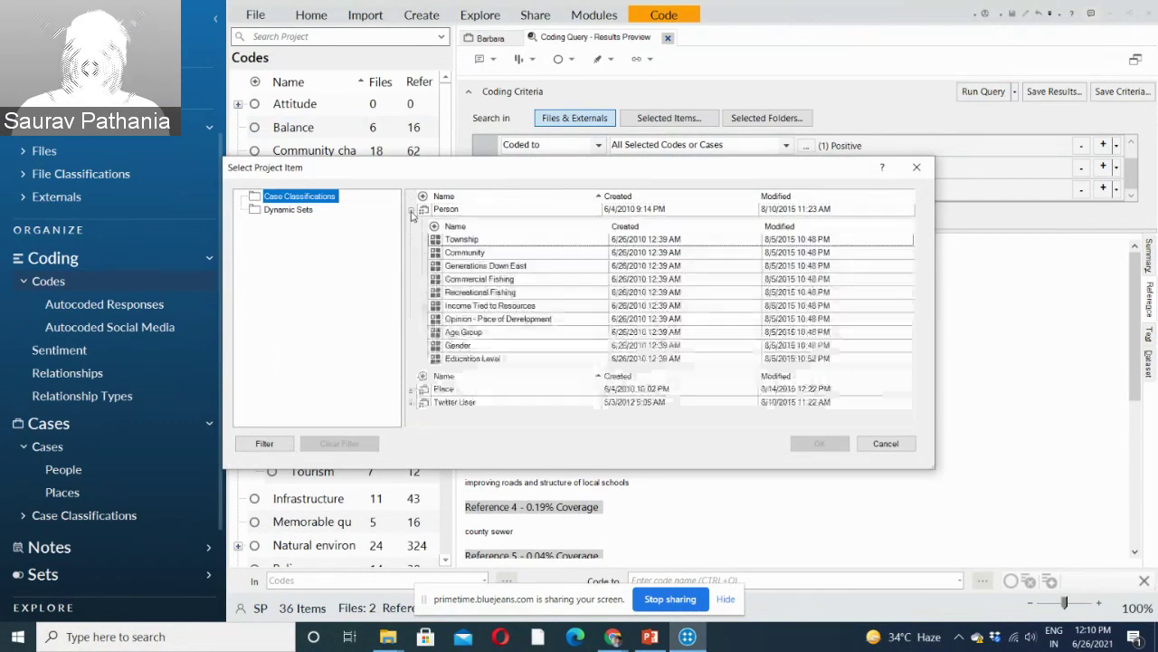
{"action": "left_click", "coordinate": [484, 346]}
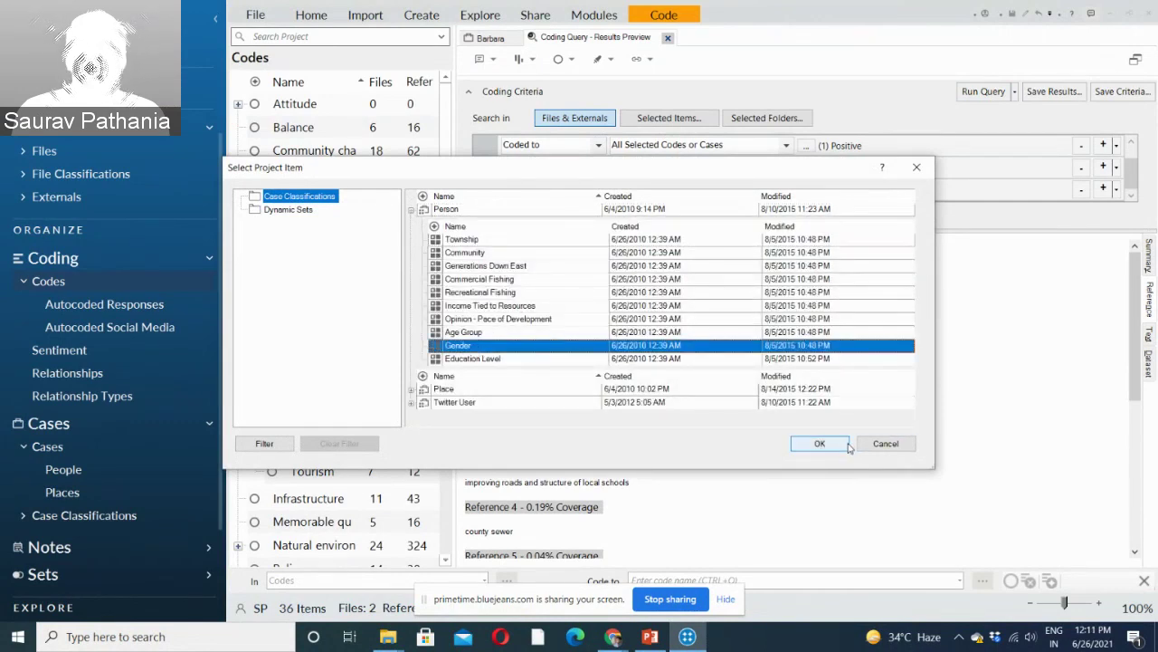
{"action": "left_click", "coordinate": [818, 443]}
Make the Gender condition equal the value Female and run the coding query.
{"action": "left_click", "coordinate": [1131, 185]}
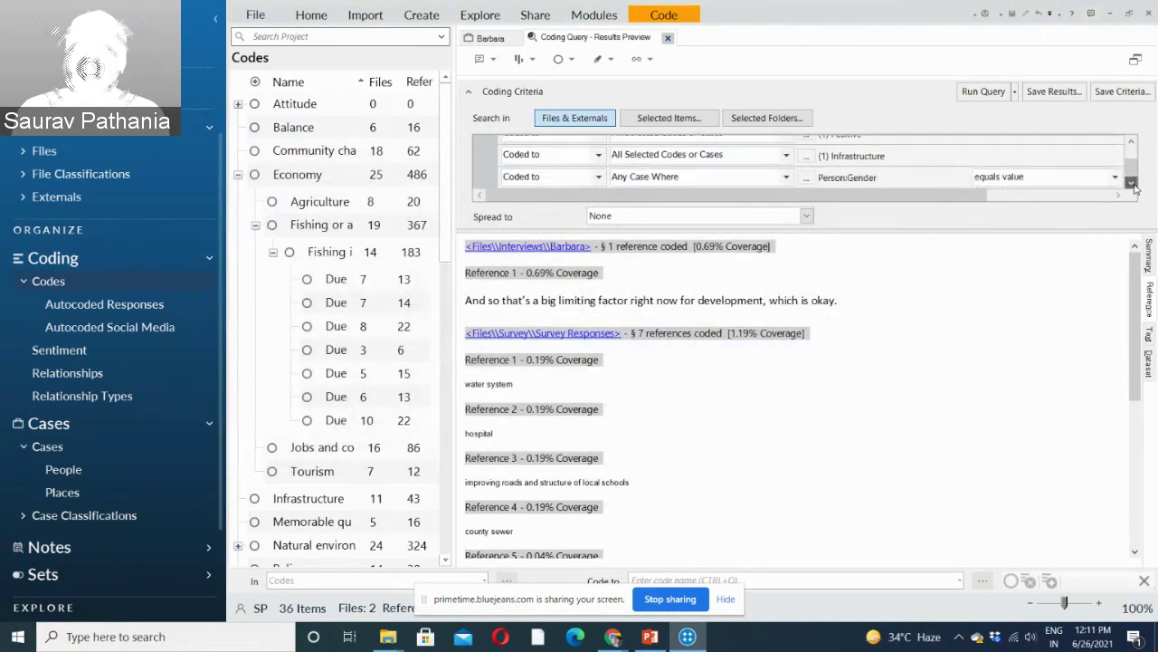
{"action": "left_click", "coordinate": [1115, 176]}
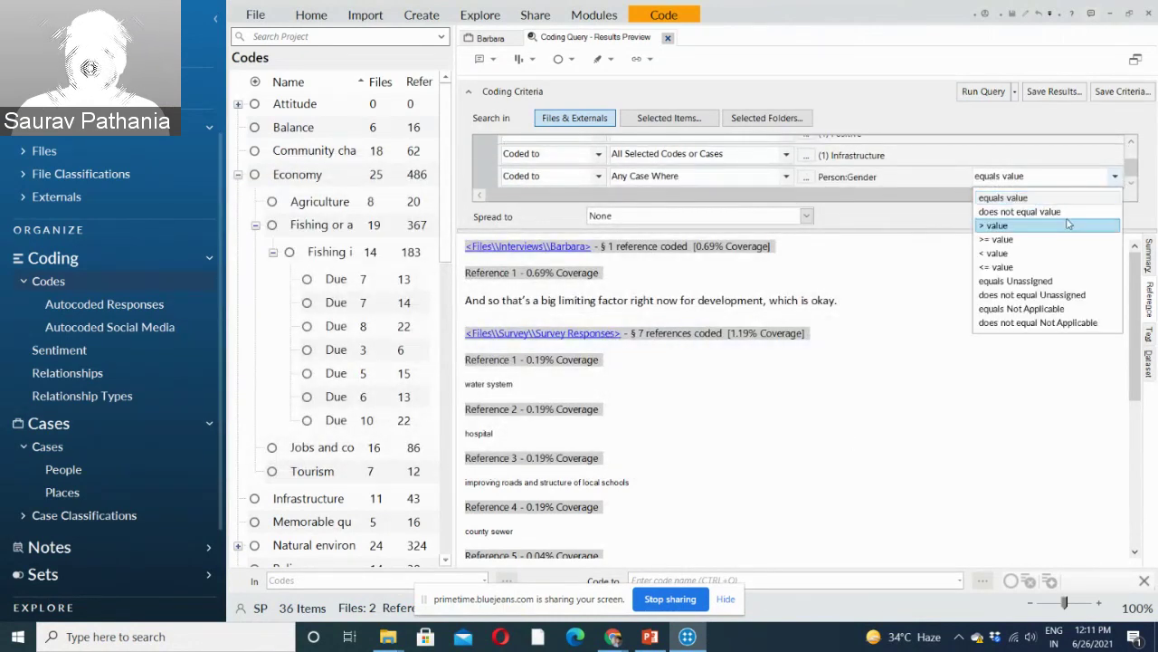
{"action": "left_click", "coordinate": [898, 217]}
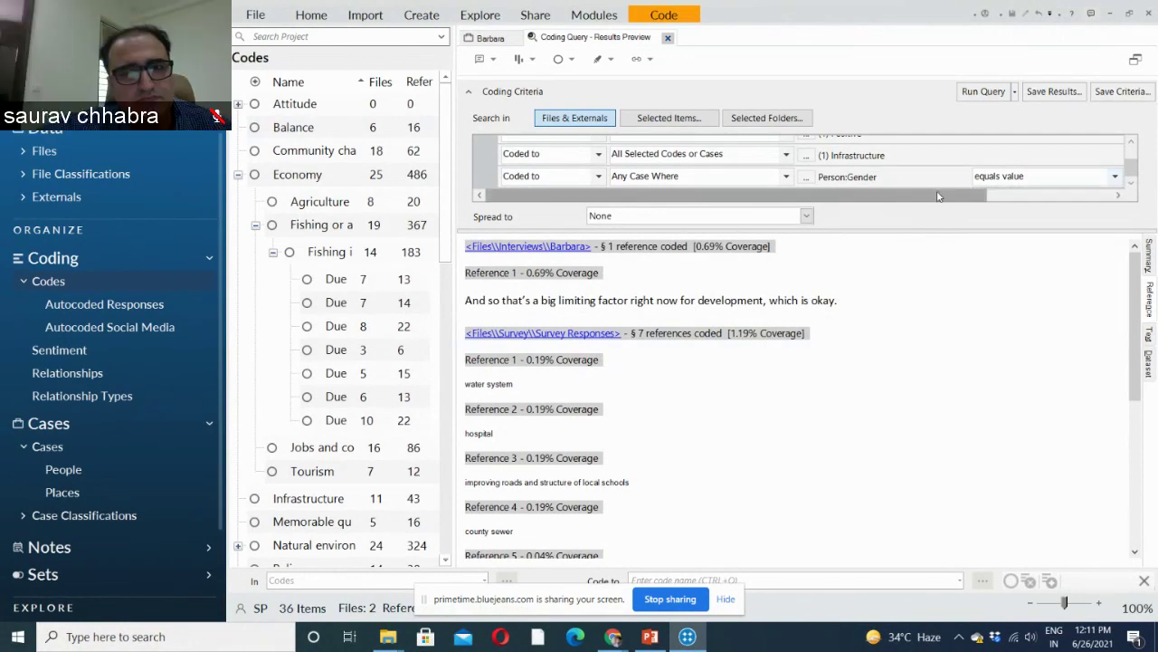
{"action": "left_click_drag", "start_coordinate": [941, 195], "coordinate": [1068, 192]}
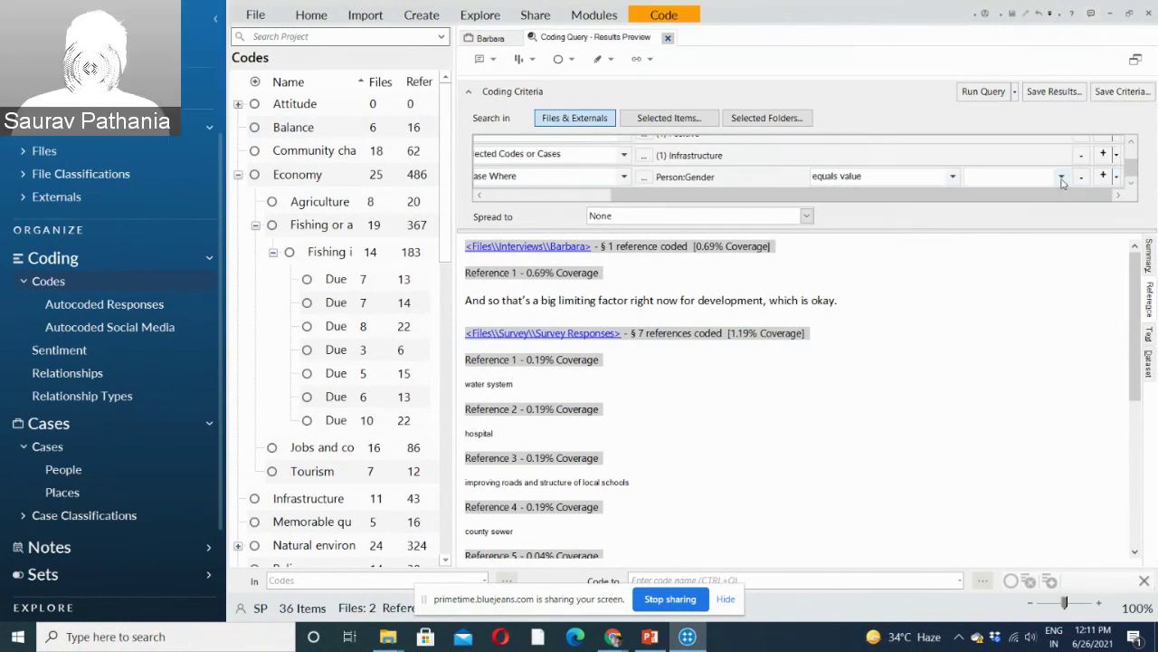
{"action": "left_click", "coordinate": [1061, 177]}
{"action": "left_click", "coordinate": [1027, 203]}
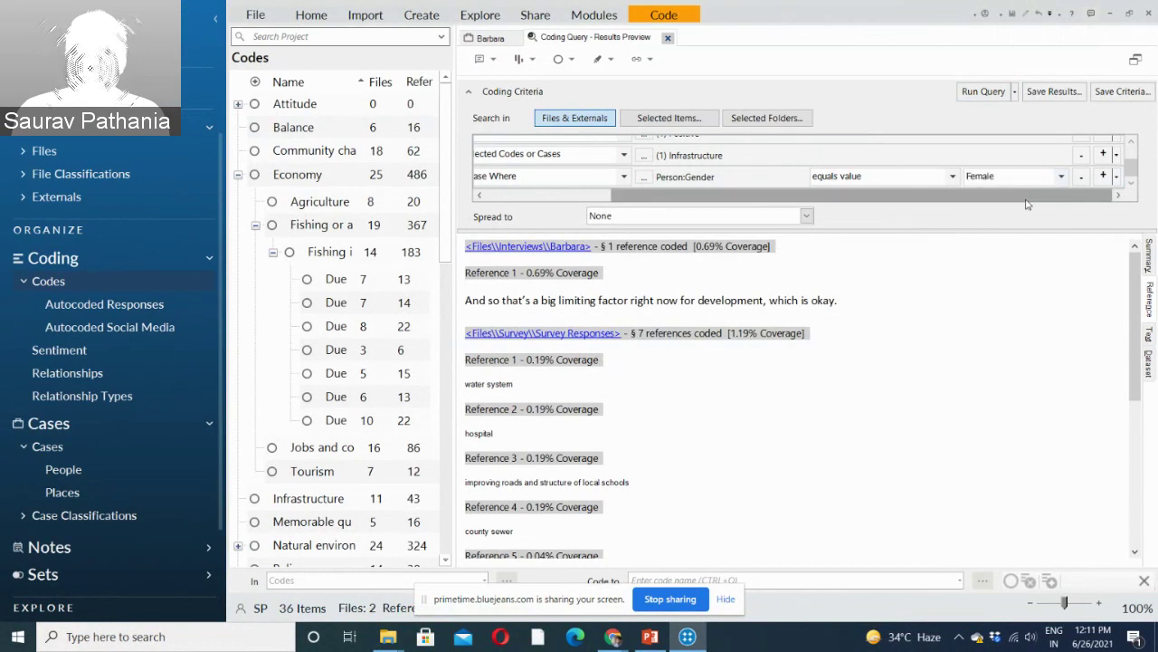
{"action": "left_click", "coordinate": [993, 91]}
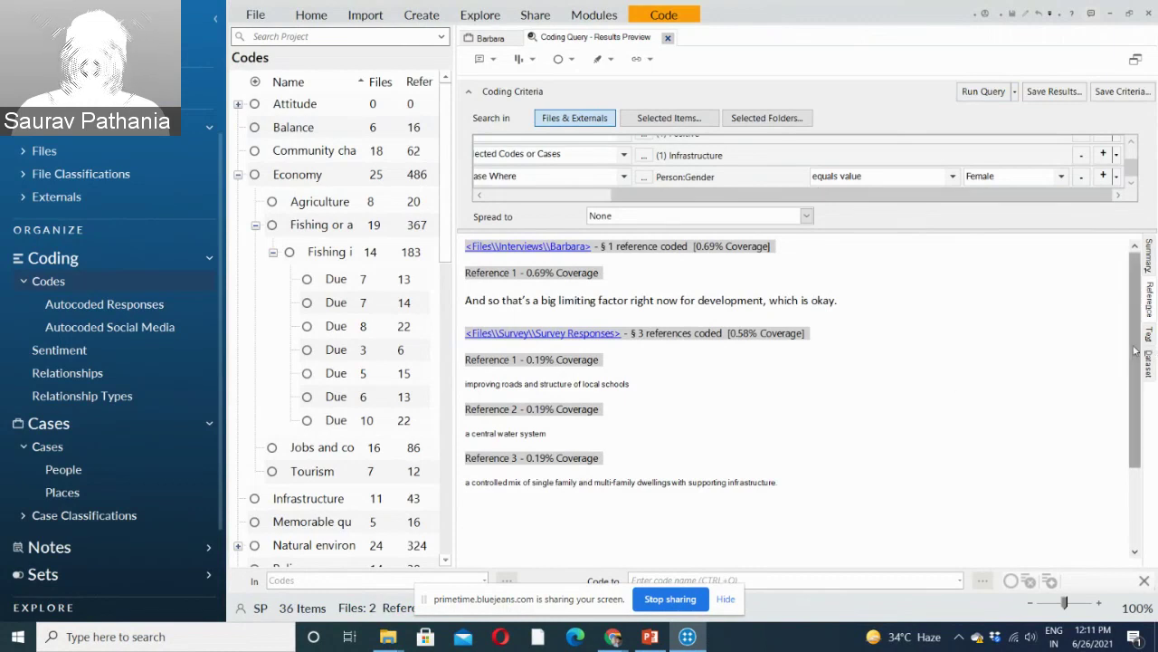
{"action": "scroll", "coordinate": [1105, 358], "scroll_direction": "down", "scroll_amount": 2}
{"action": "scroll", "coordinate": [1105, 358], "scroll_direction": "up", "scroll_amount": 2}
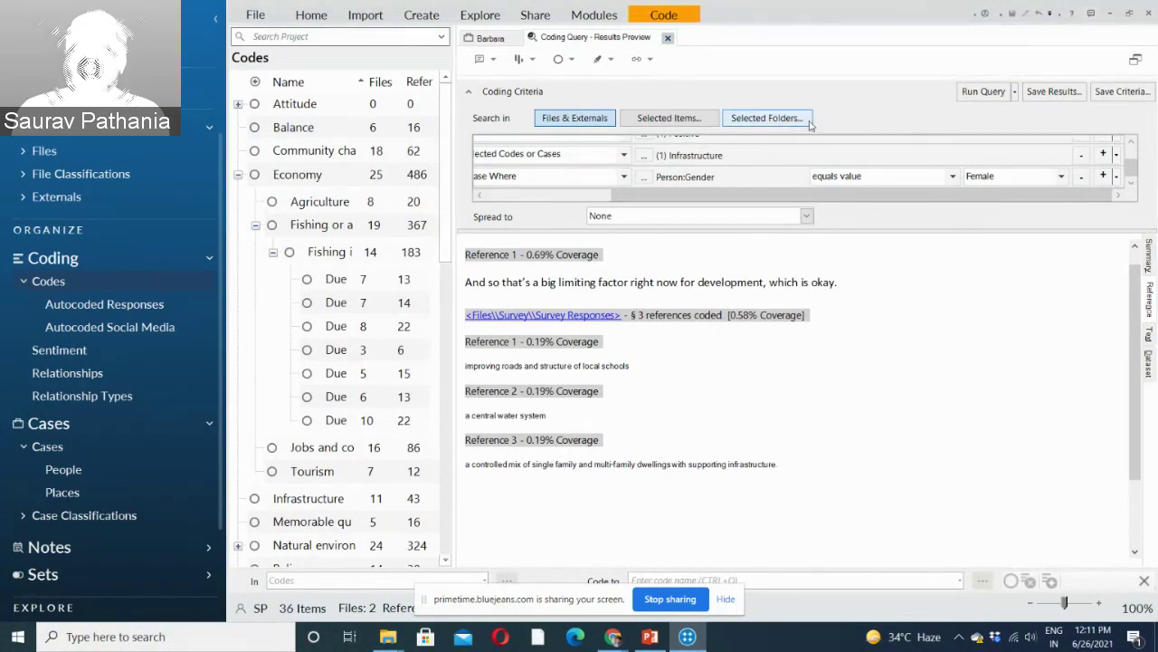
{"action": "left_click", "coordinate": [477, 20]}
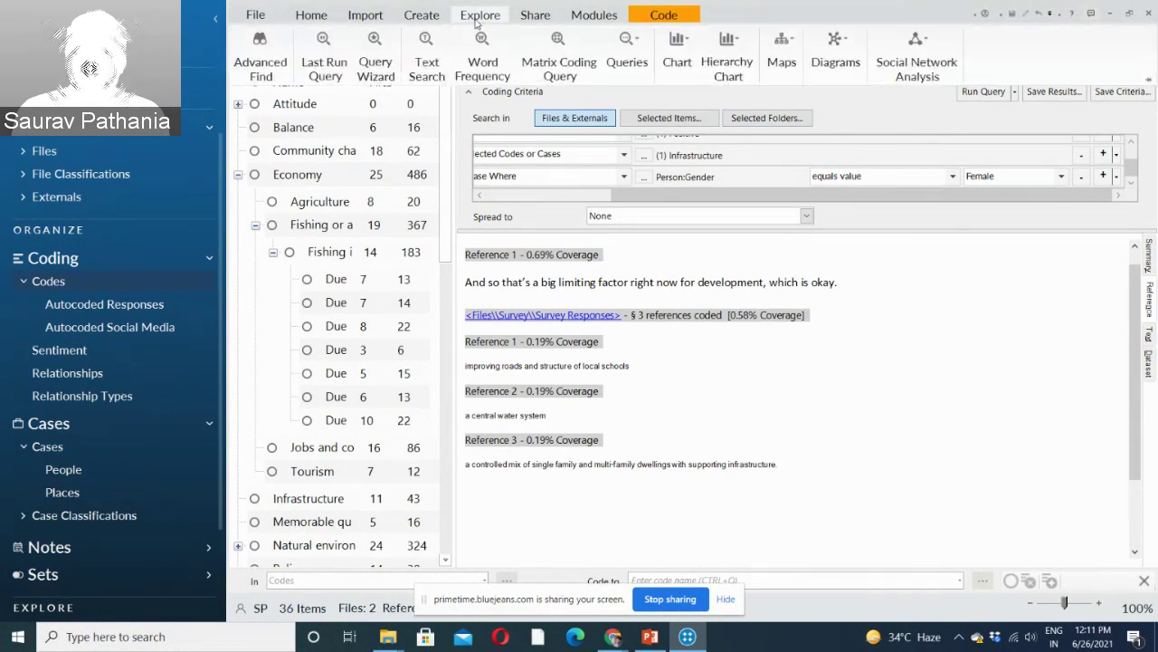
{"action": "left_click", "coordinate": [638, 62]}
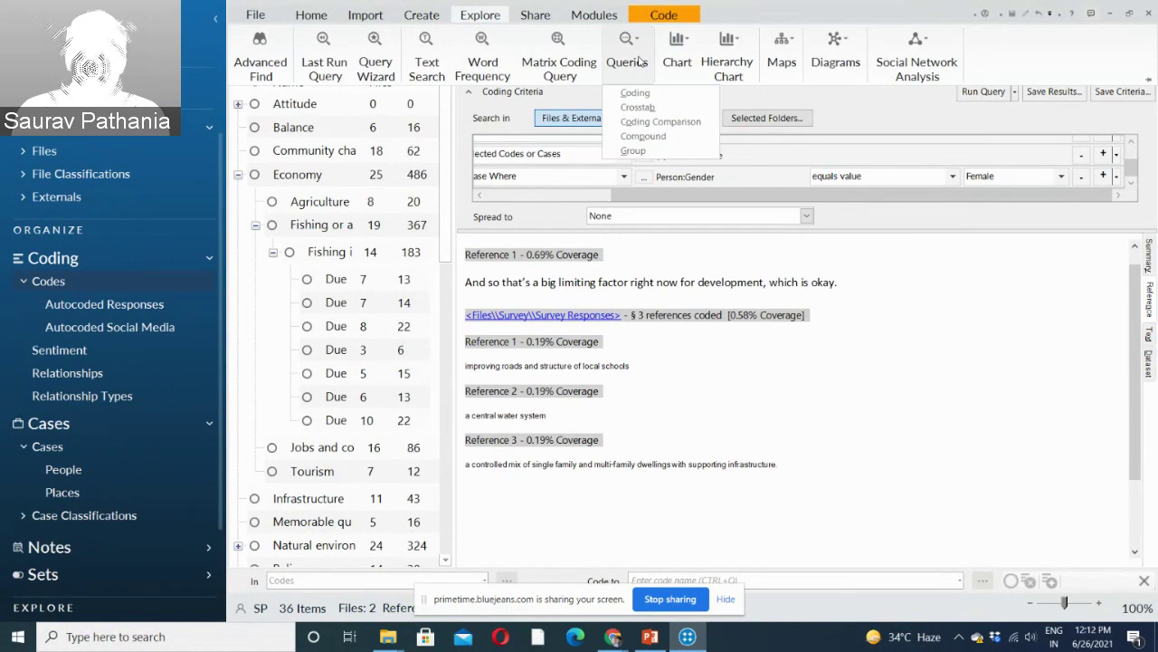
Minimize NVivo and switch to the open Twitter home page in Chrome.
{"action": "left_click", "coordinate": [1115, 16]}
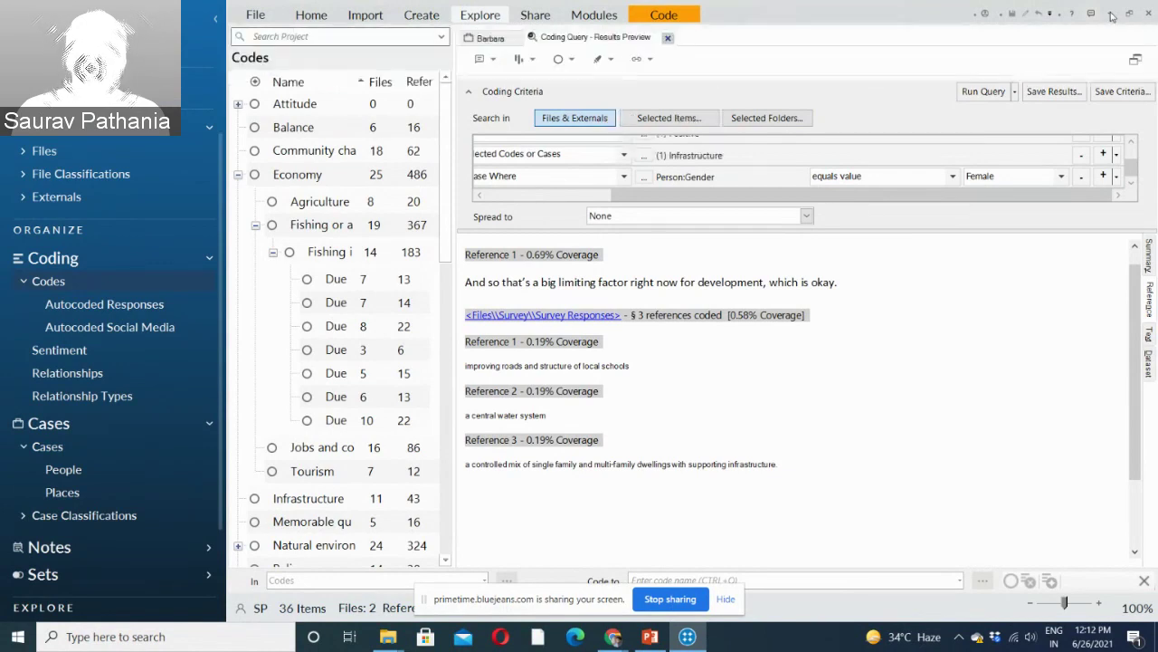
{"action": "left_click", "coordinate": [1115, 16]}
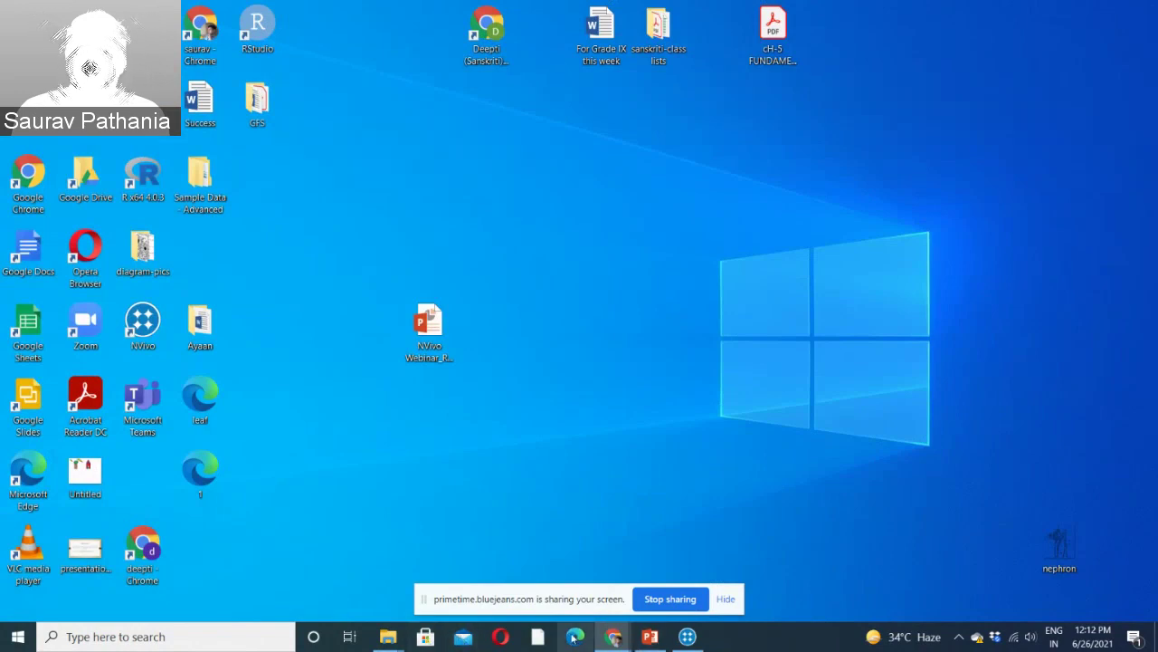
{"action": "mouse_move", "coordinate": [612, 634]}
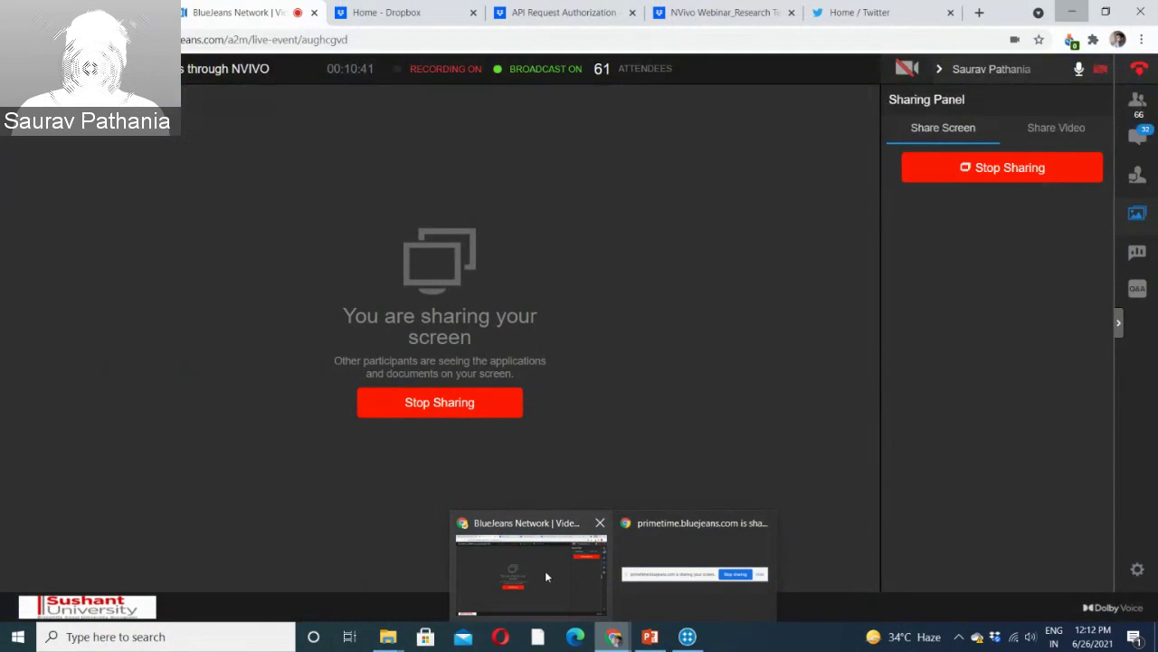
{"action": "left_click", "coordinate": [544, 570]}
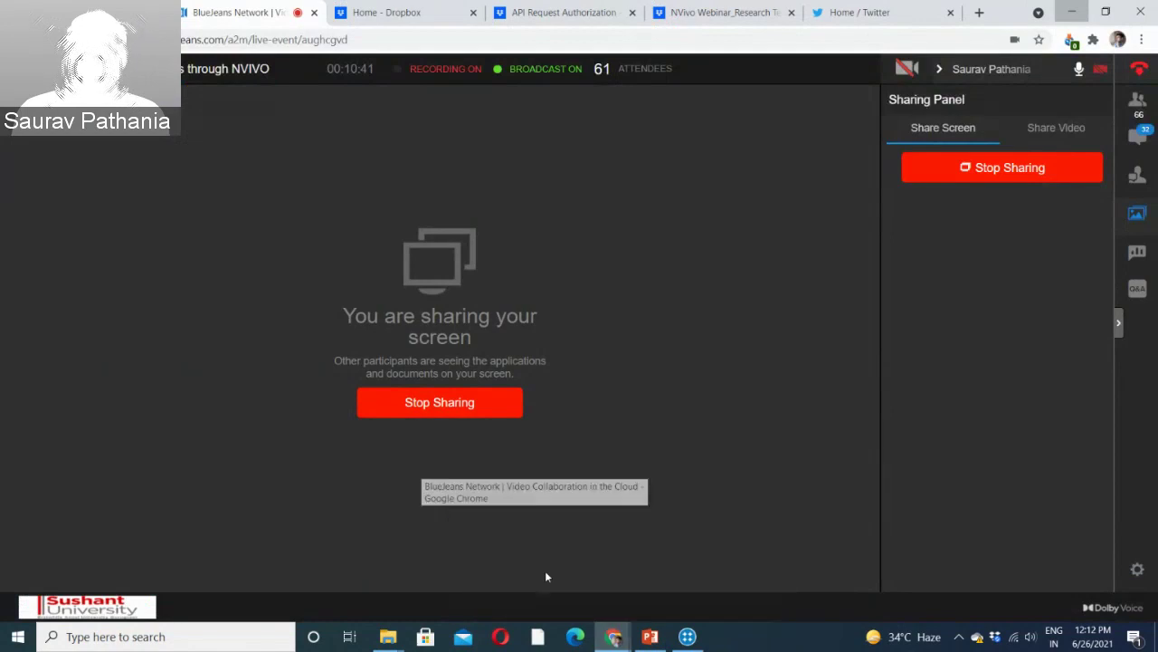
{"action": "left_click", "coordinate": [859, 12]}
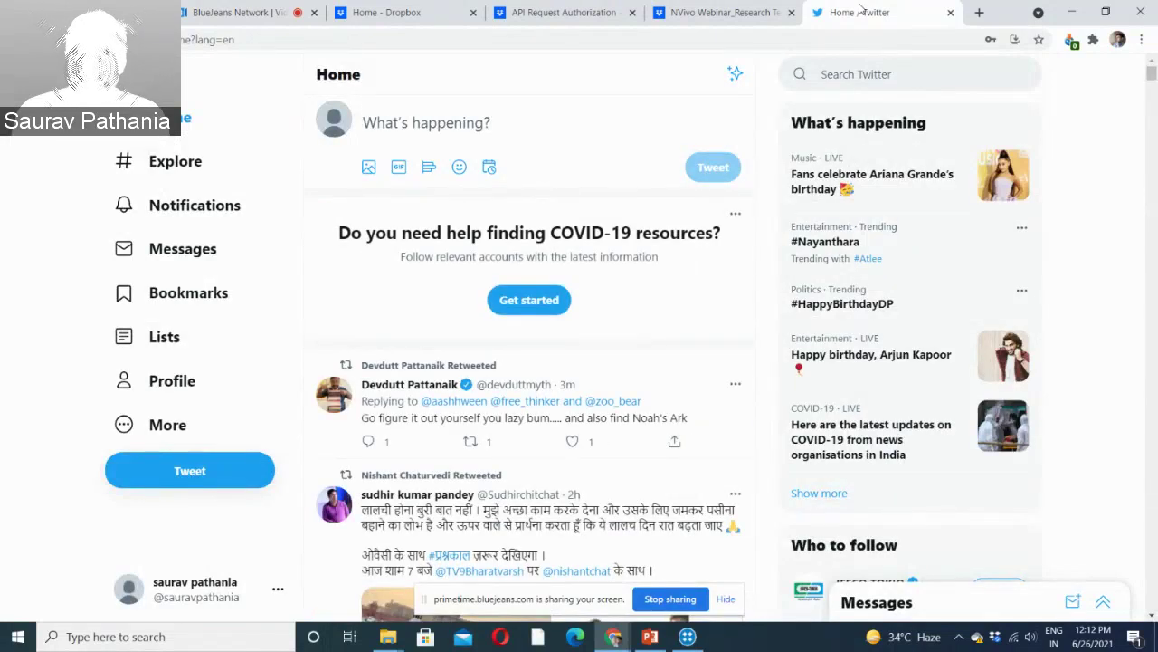
Search Twitter for the hashtag #TheRightStand.
{"action": "left_click", "coordinate": [842, 74]}
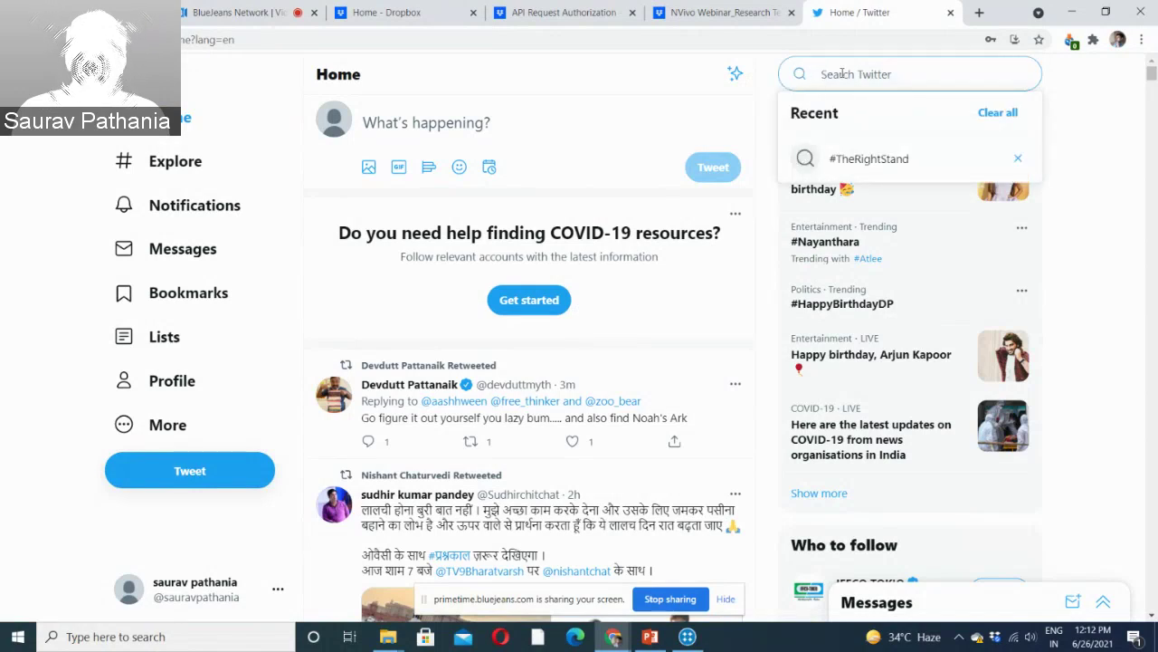
{"action": "type", "text": "#"}
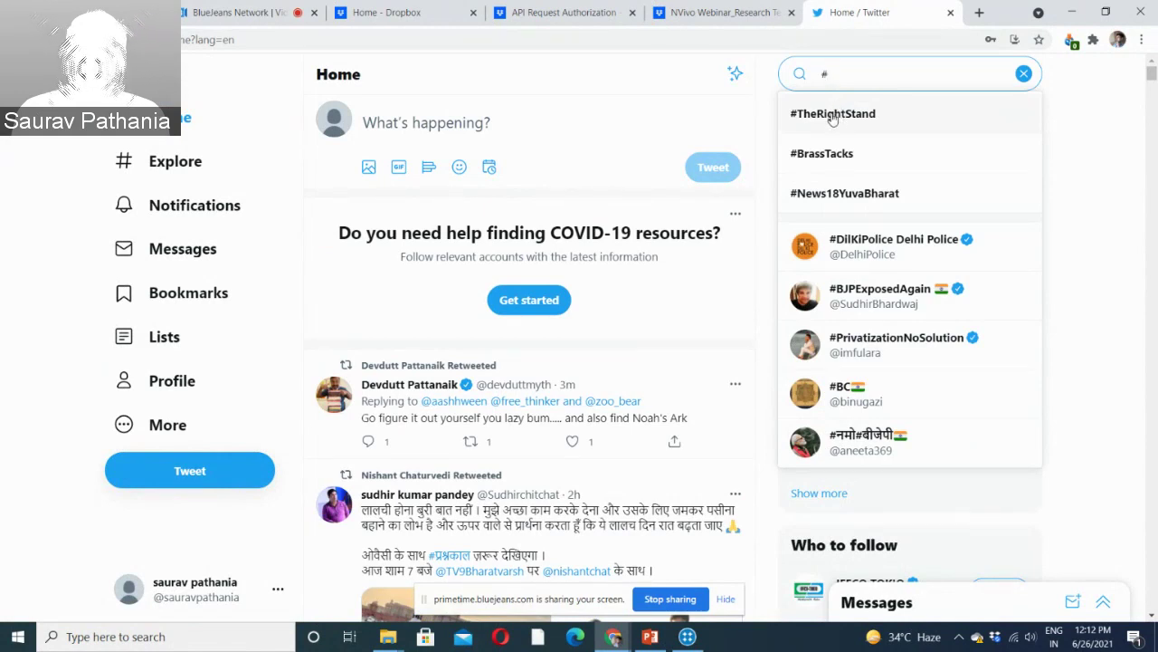
{"action": "left_click", "coordinate": [832, 116]}
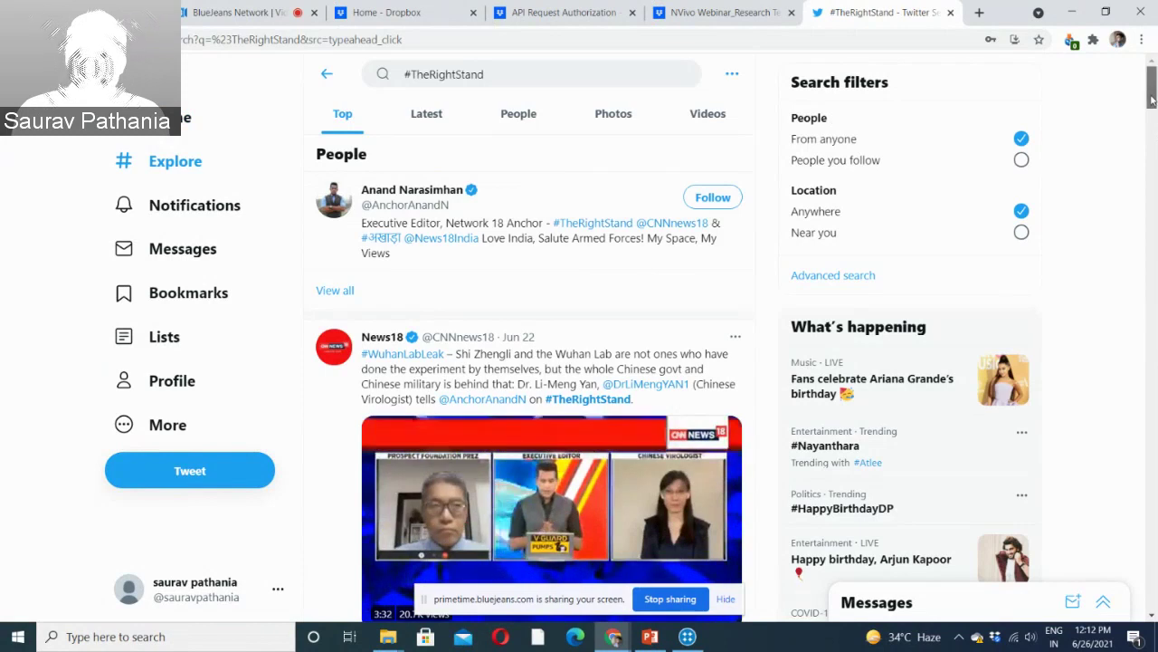
Capture the #TheRightStand search results as a tweet dataset with NCapture and authorize its access to the Twitter account.
{"action": "left_click", "coordinate": [1070, 40]}
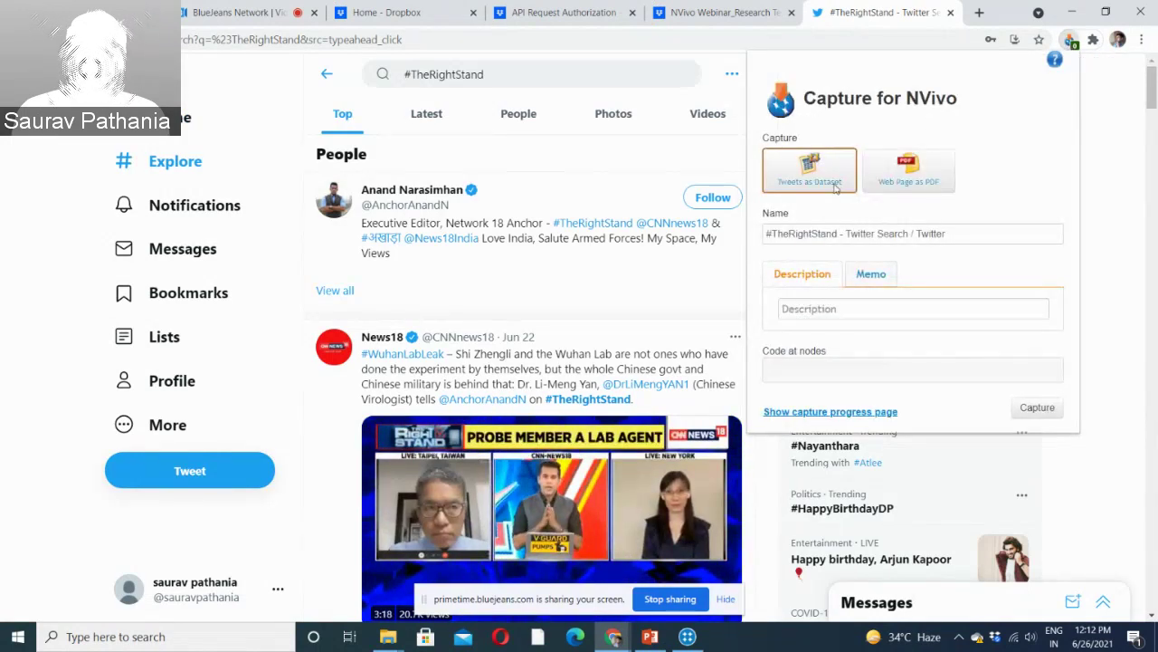
{"action": "left_click", "coordinate": [1037, 408]}
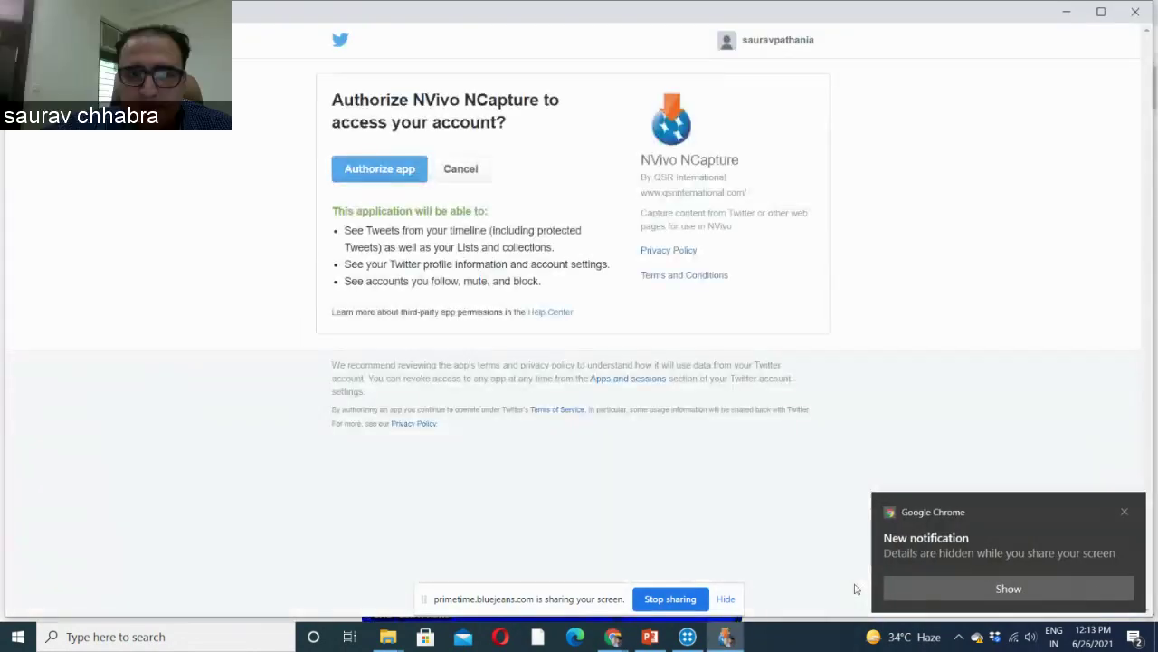
{"action": "left_click", "coordinate": [399, 179]}
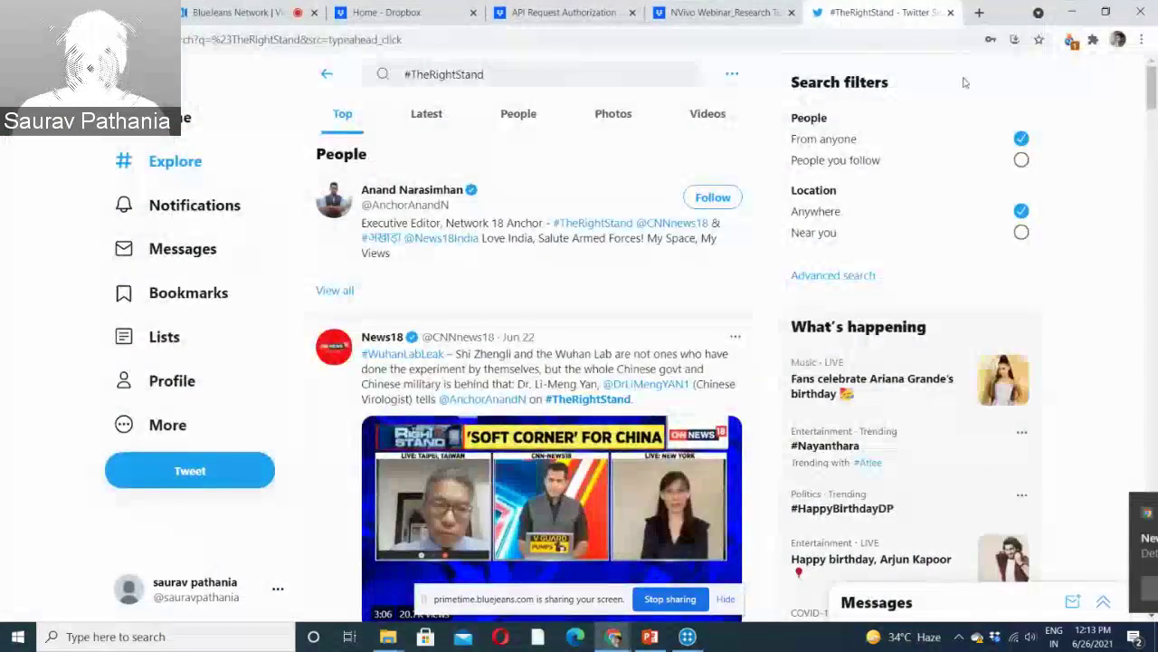
Check the #TheRightStand tweet capture on the NCapture progress page.
{"action": "left_click", "coordinate": [1070, 39]}
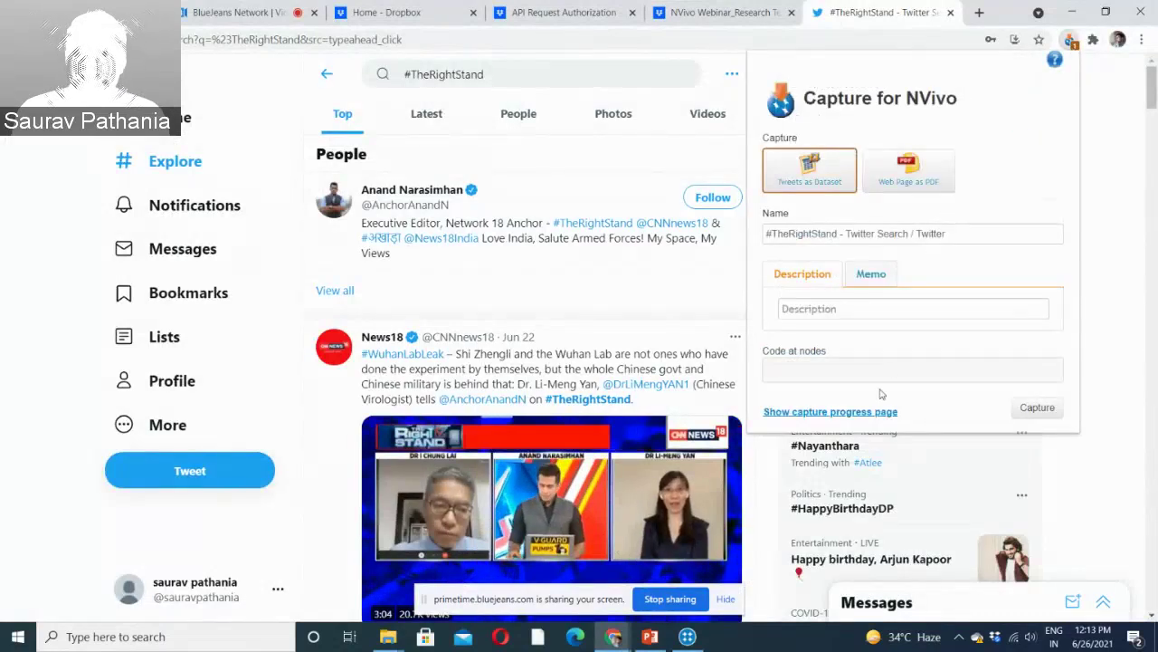
{"action": "left_click", "coordinate": [865, 412]}
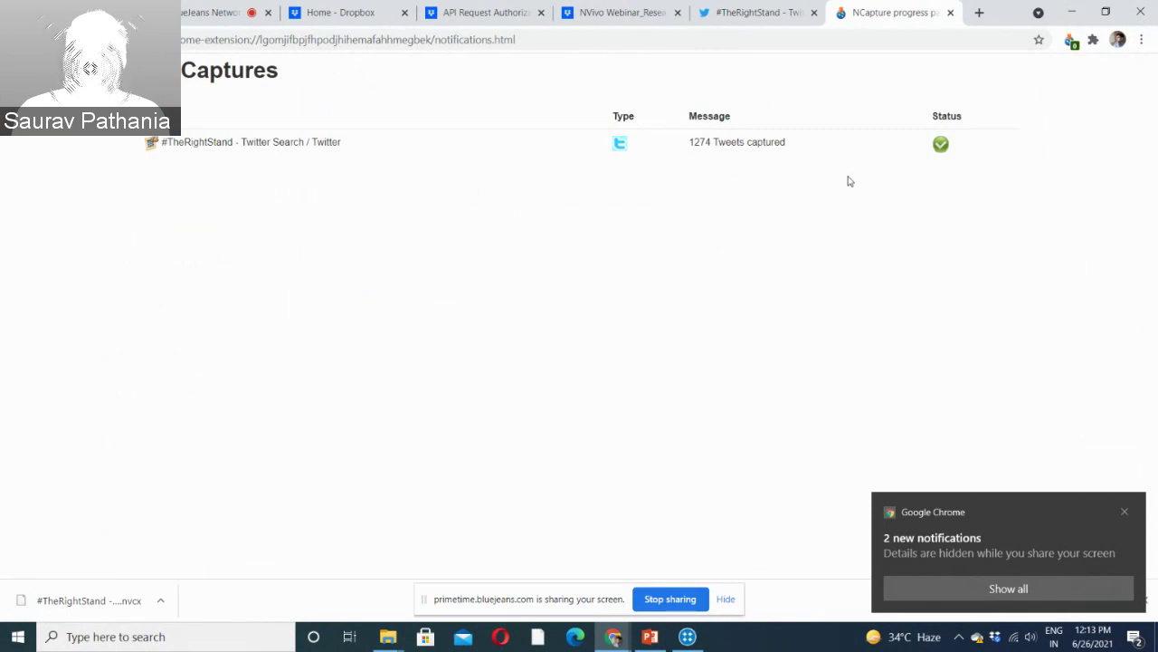
Minimize Chrome, switch to the sample project in NVivo and open the Social Media folder under Files.
{"action": "left_click", "coordinate": [1072, 12]}
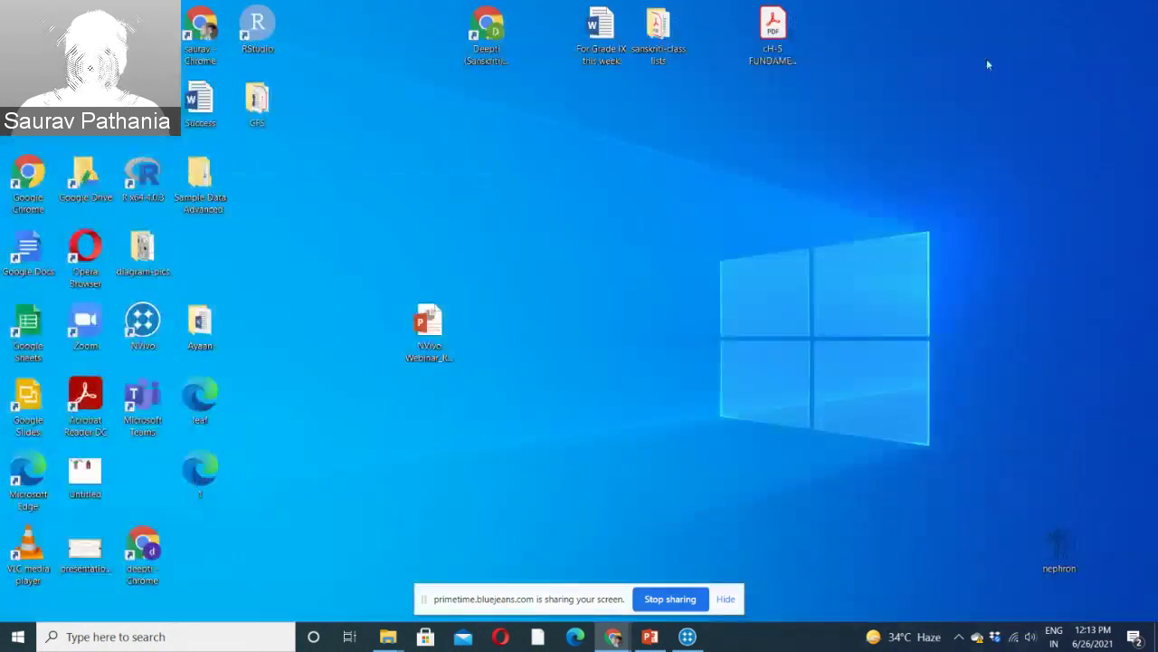
{"action": "mouse_move", "coordinate": [686, 638]}
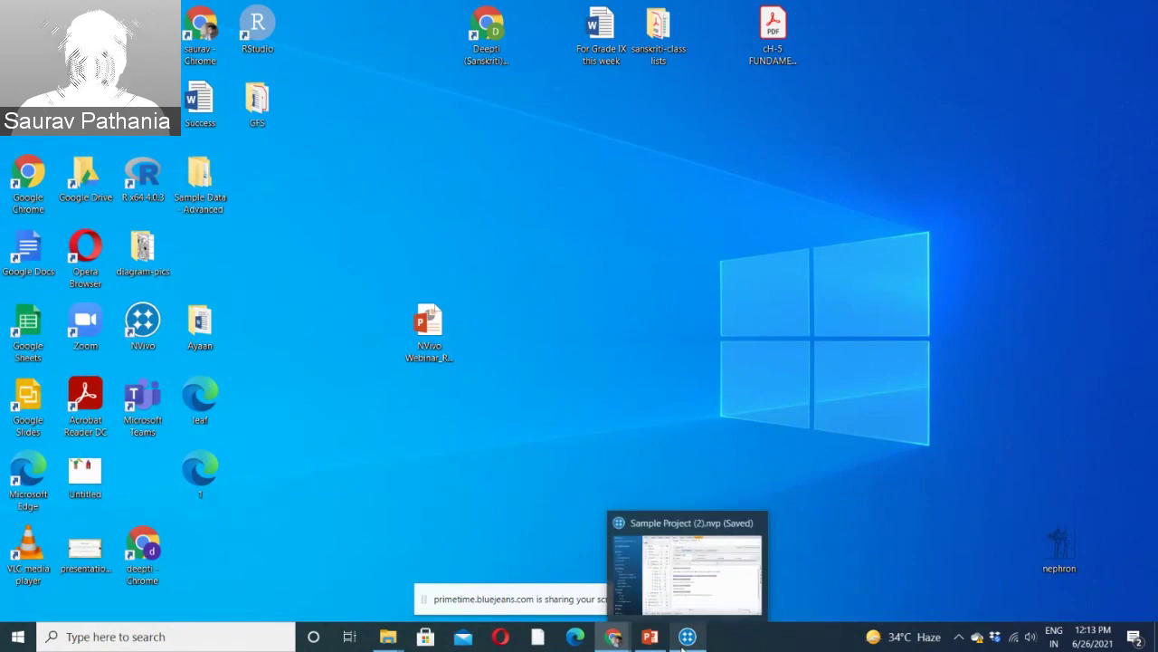
{"action": "left_click", "coordinate": [697, 582]}
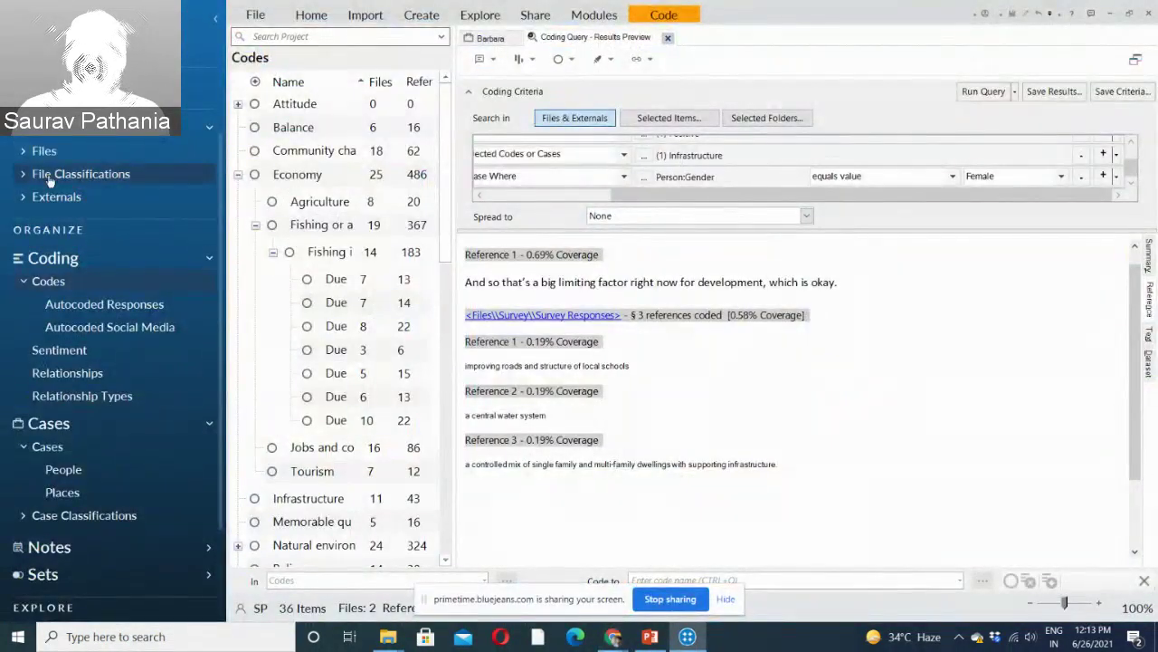
{"action": "left_click", "coordinate": [24, 152]}
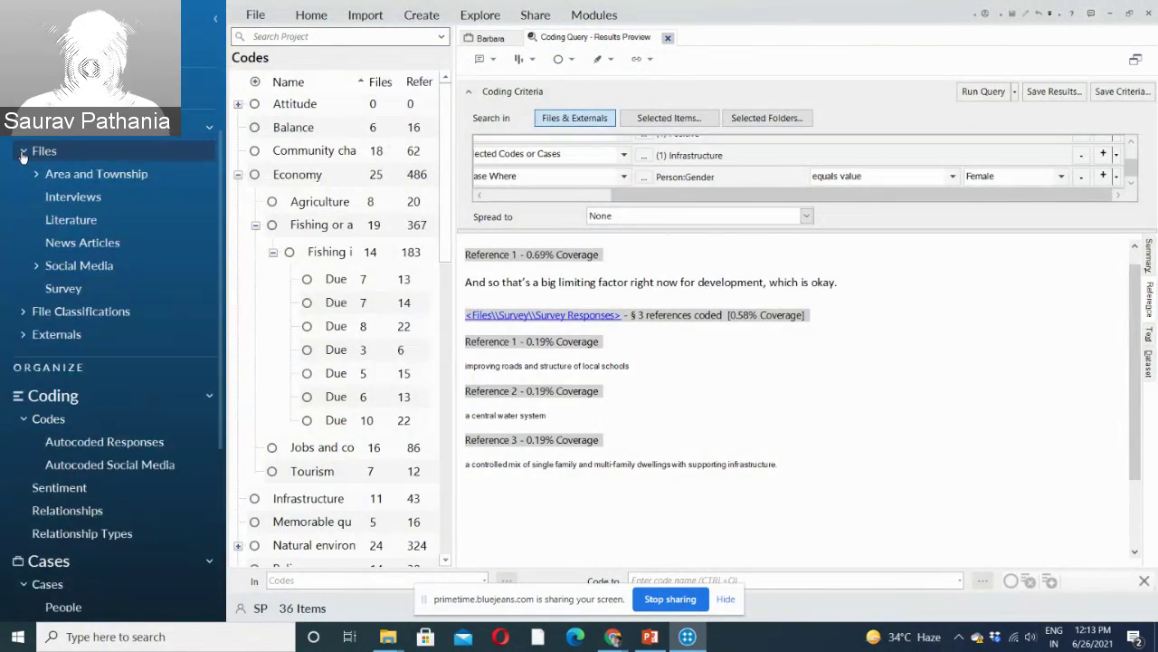
{"action": "left_click", "coordinate": [82, 265]}
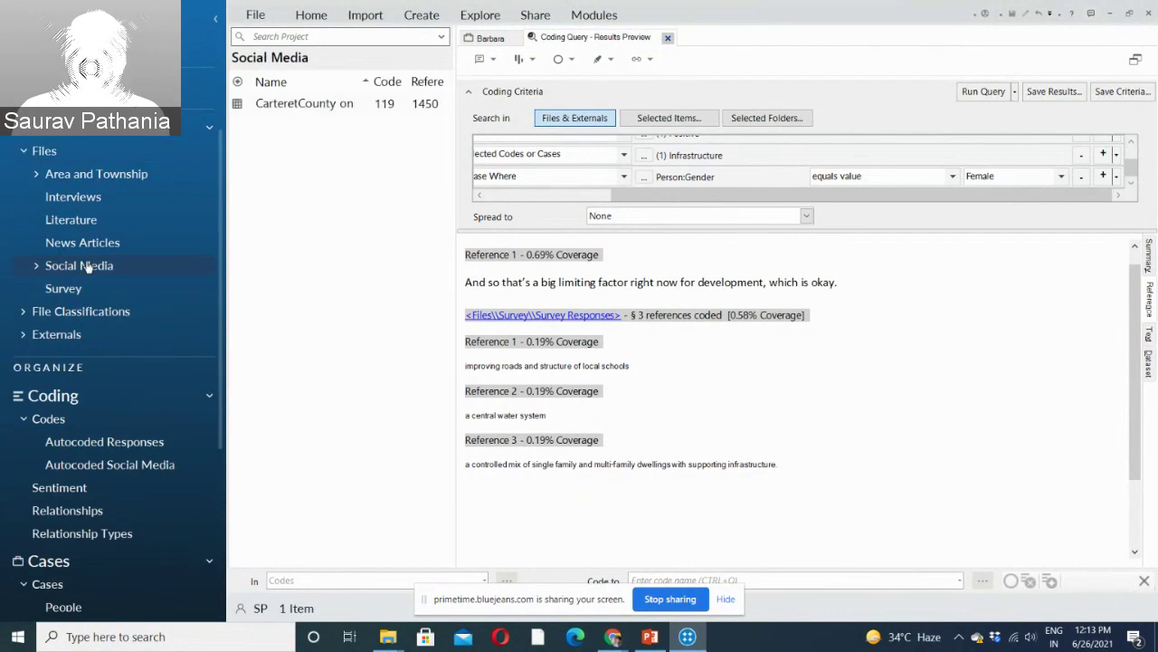
Import the #TheRightStand NCapture captures into the Social Media folder, merging matching social media datasets.
{"action": "left_click", "coordinate": [368, 22]}
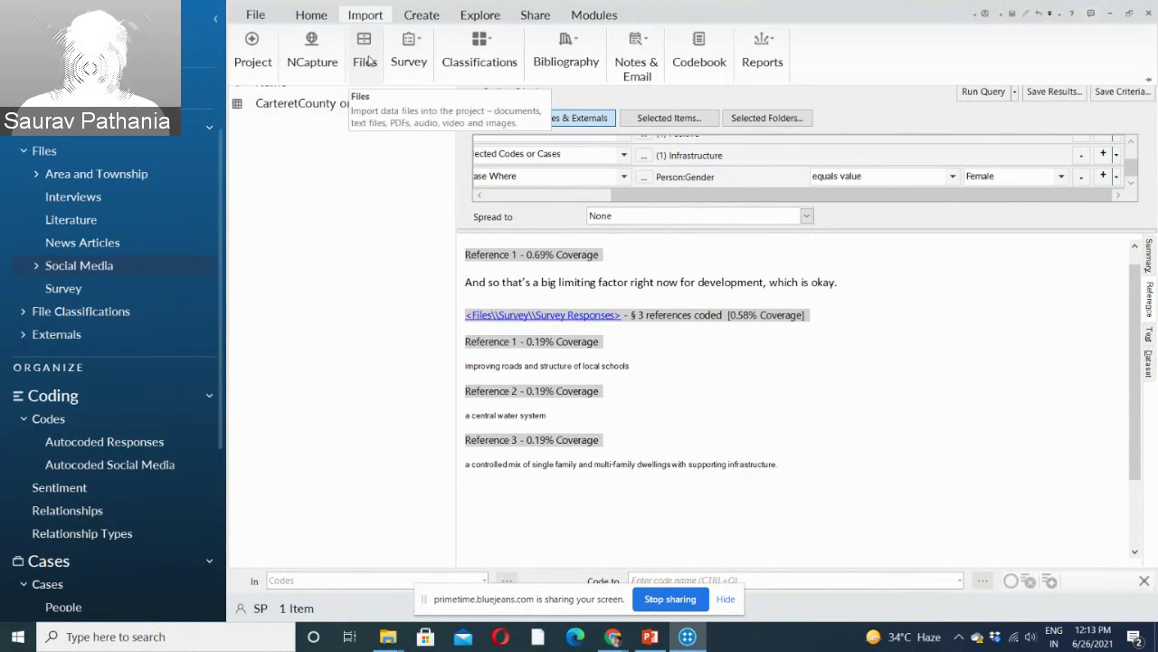
{"action": "left_click", "coordinate": [326, 59]}
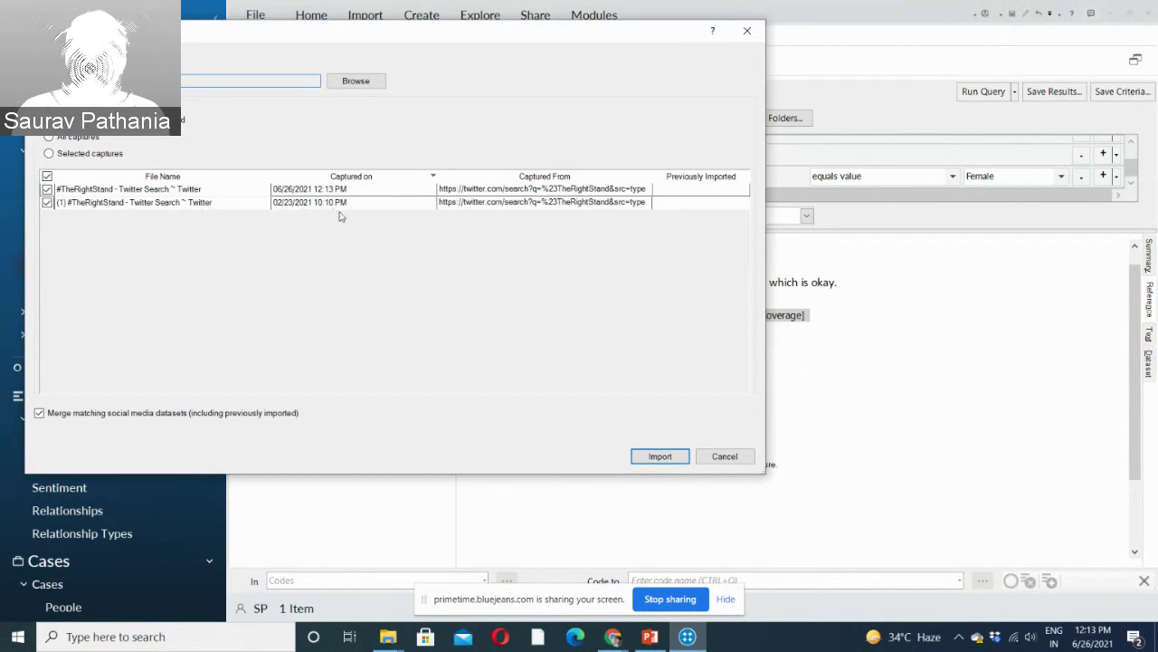
{"action": "left_click", "coordinate": [659, 457]}
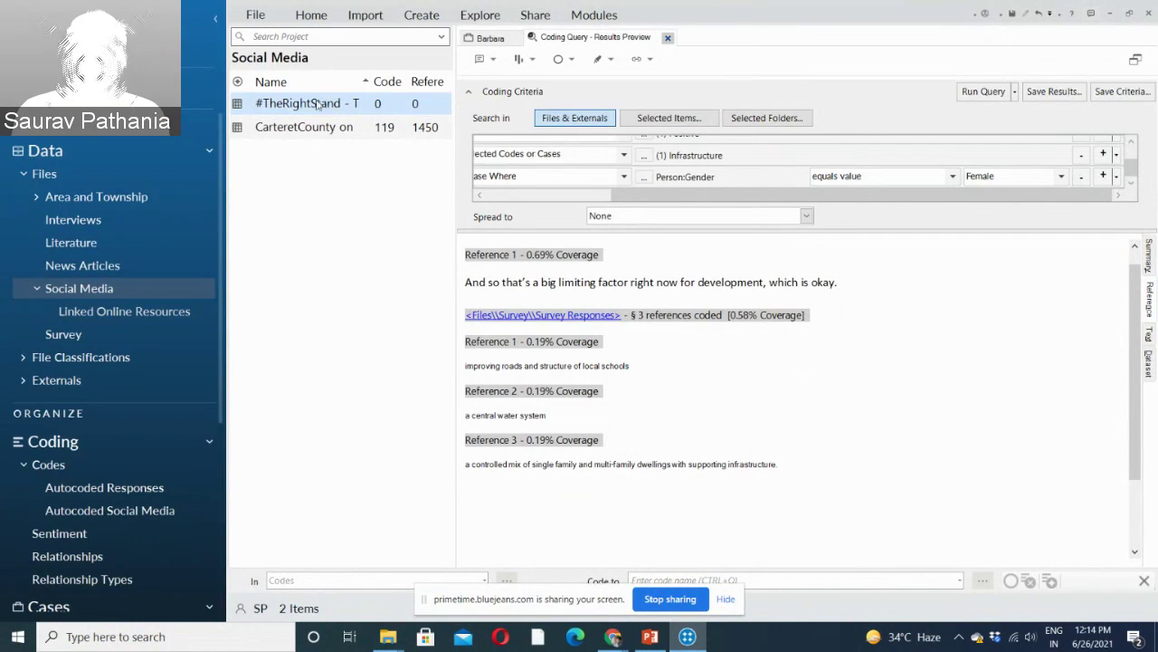
Close the coding query preview and the open case, and open the imported #TheRightStand dataset.
{"action": "left_click", "coordinate": [668, 37]}
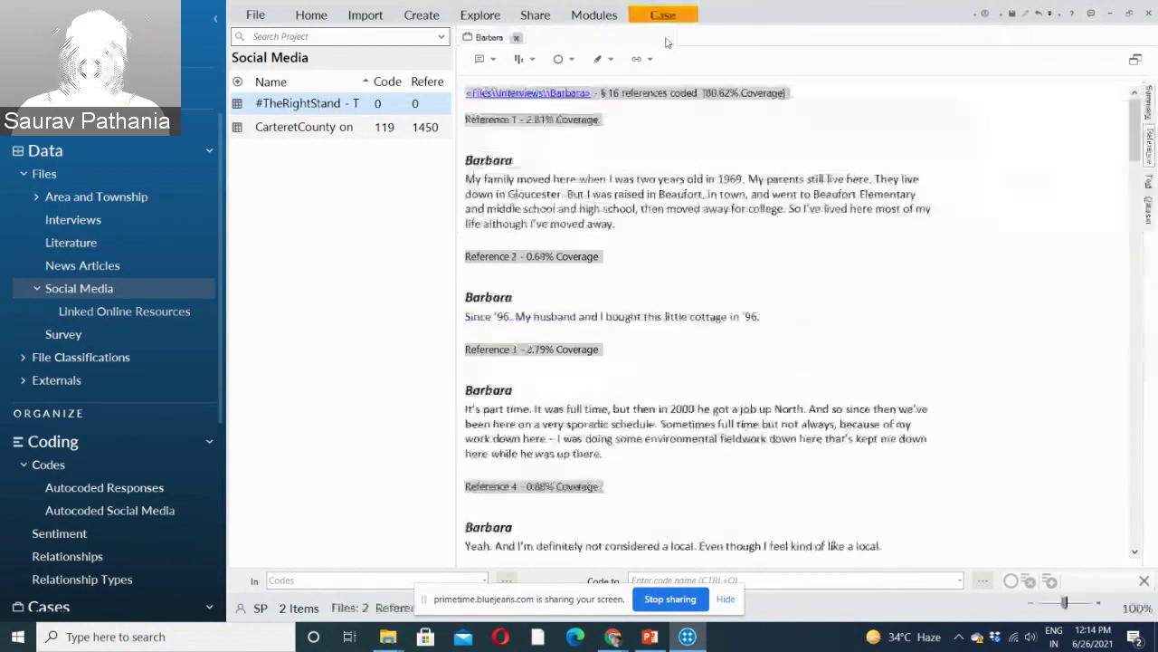
{"action": "left_click", "coordinate": [518, 38]}
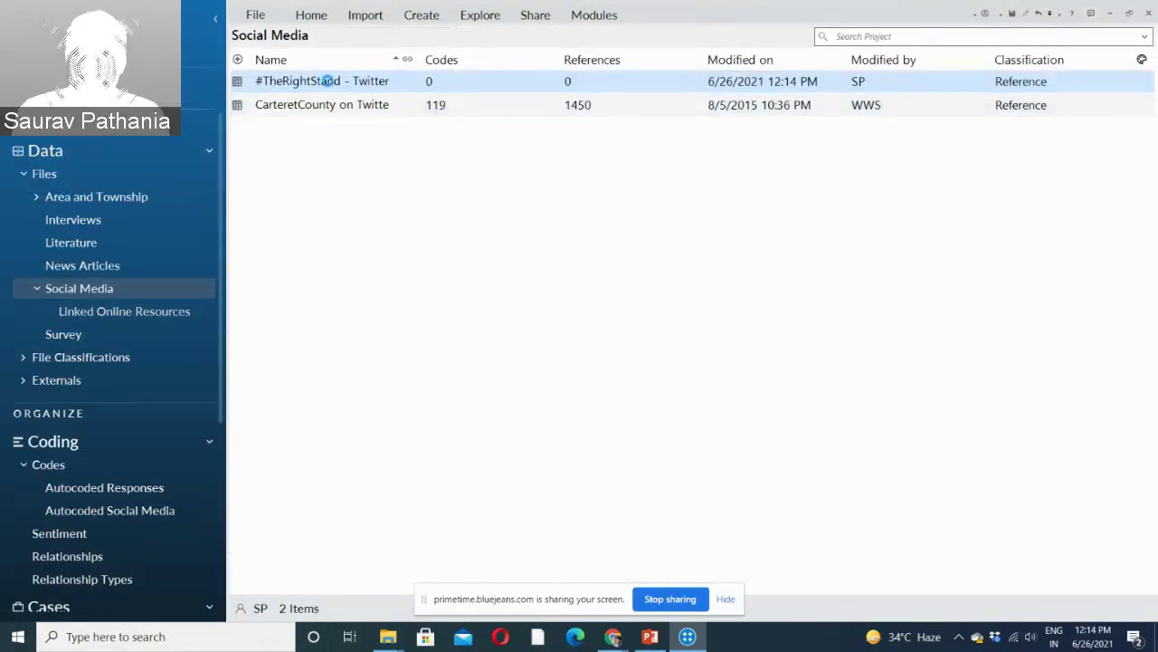
{"action": "double_click", "coordinate": [327, 81]}
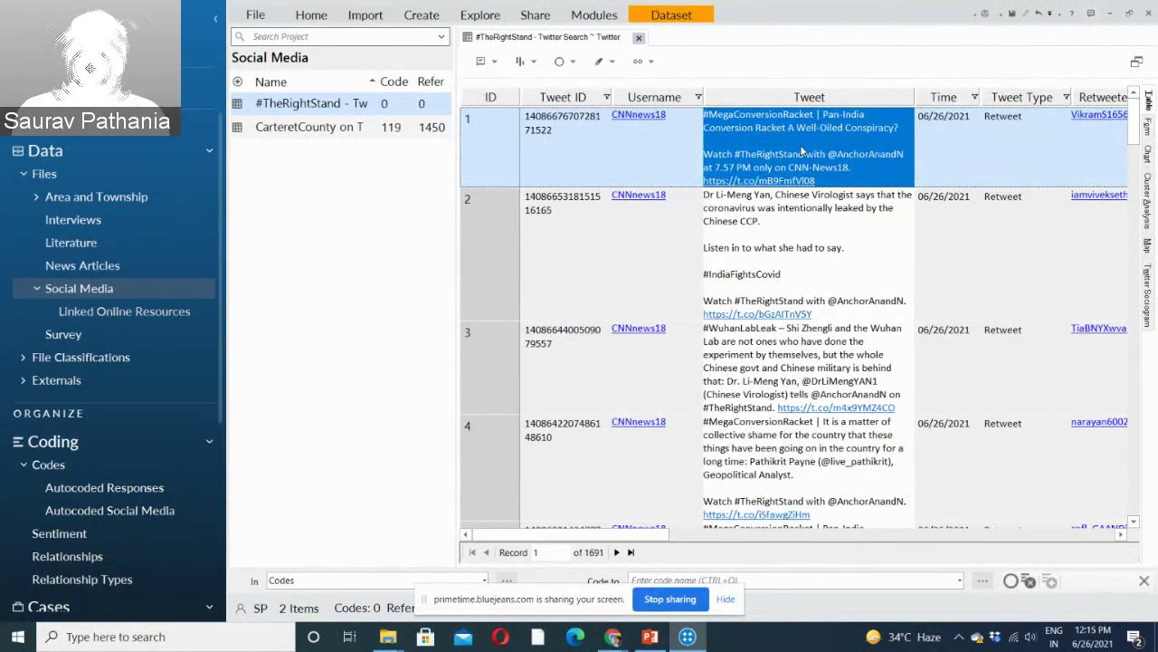
Examine the tweet texts and the dataset's columns, from retweets, hashtags and mentions to location and bio.
{"action": "left_click", "coordinate": [809, 248]}
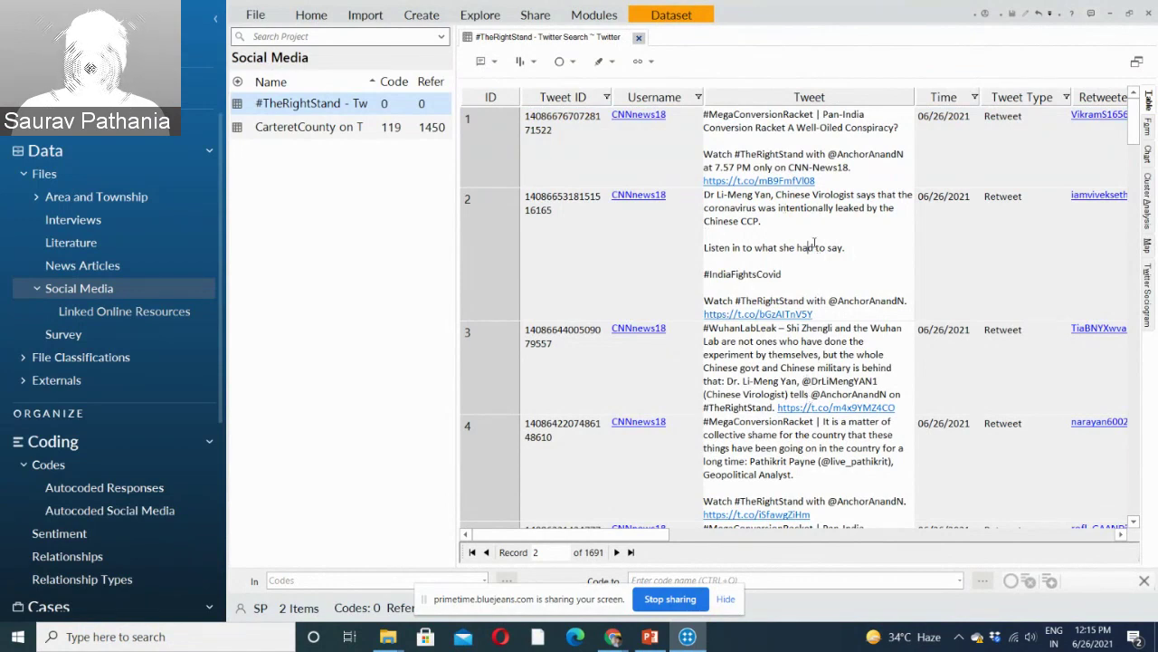
{"action": "left_click_drag", "start_coordinate": [844, 247], "coordinate": [712, 195]}
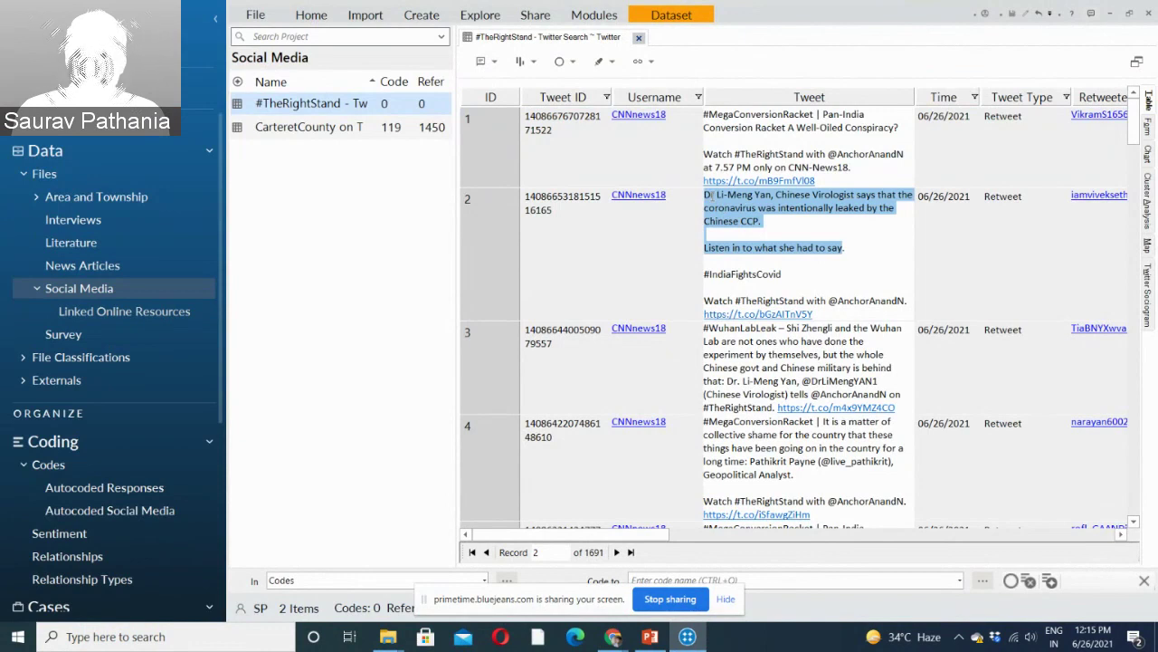
{"action": "left_click", "coordinate": [1121, 535]}
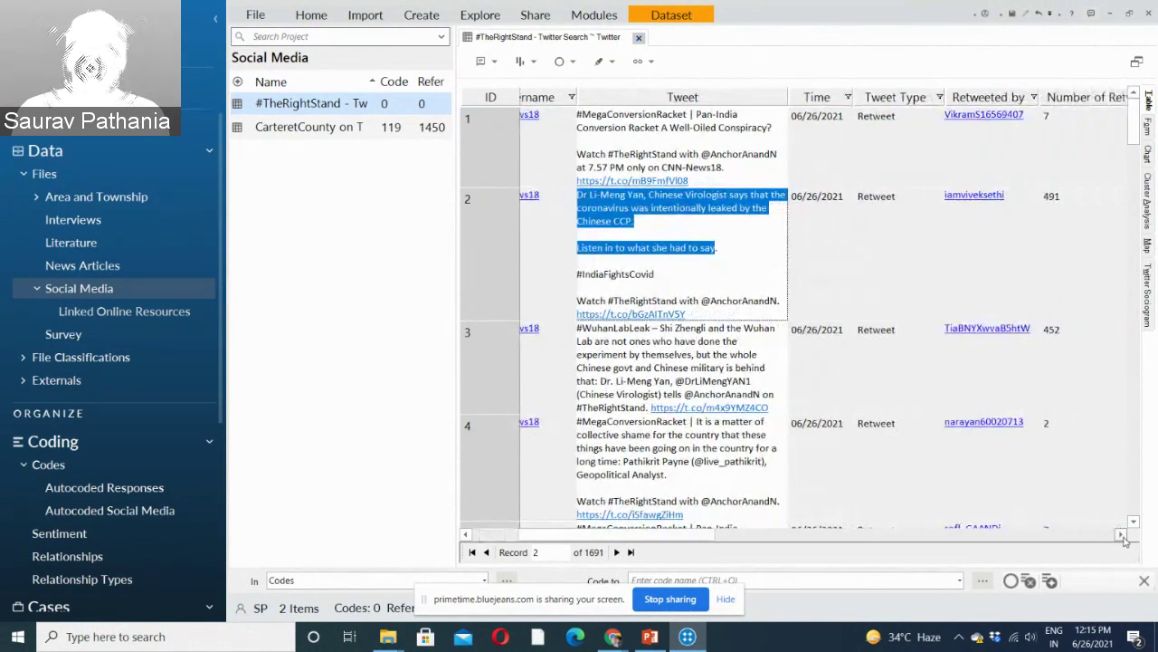
{"action": "left_click", "coordinate": [1121, 535]}
{"action": "left_click", "coordinate": [1122, 535]}
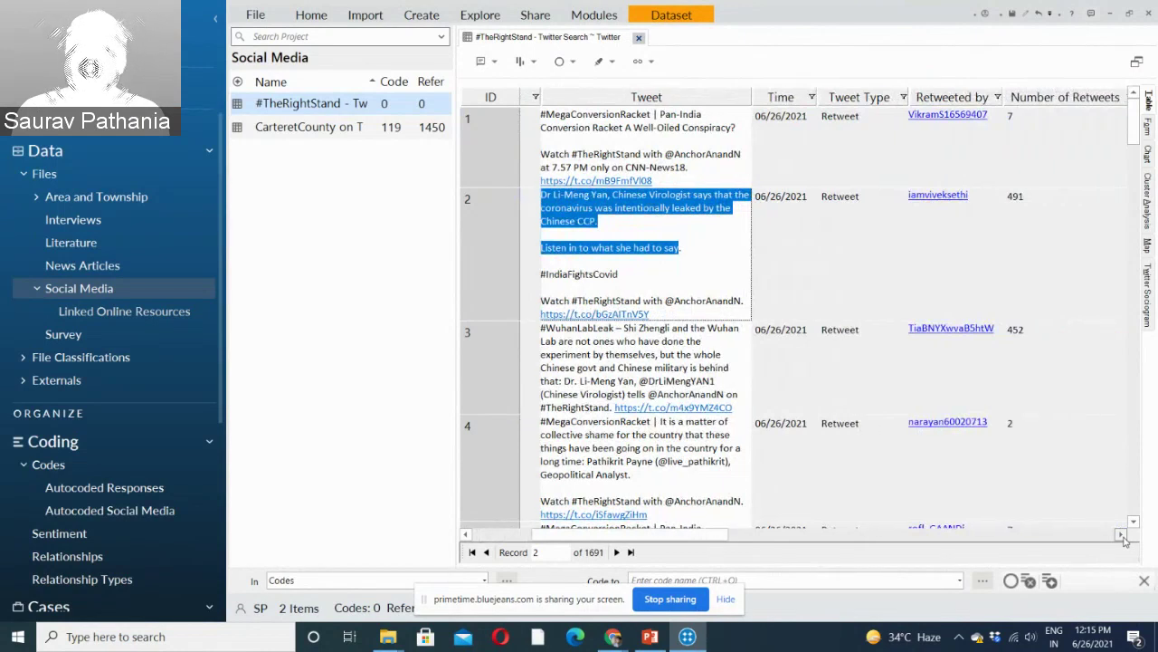
{"action": "left_click", "coordinate": [1121, 534]}
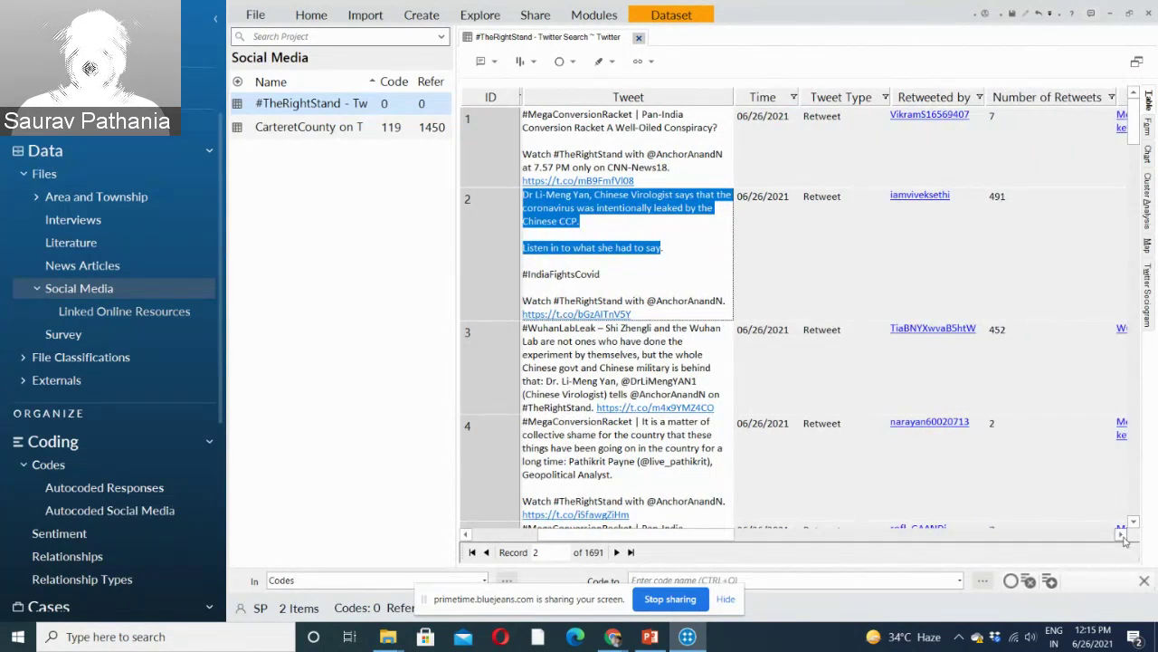
{"action": "left_click", "coordinate": [1122, 535]}
{"action": "left_click", "coordinate": [1121, 535]}
{"action": "left_click", "coordinate": [1121, 535]}
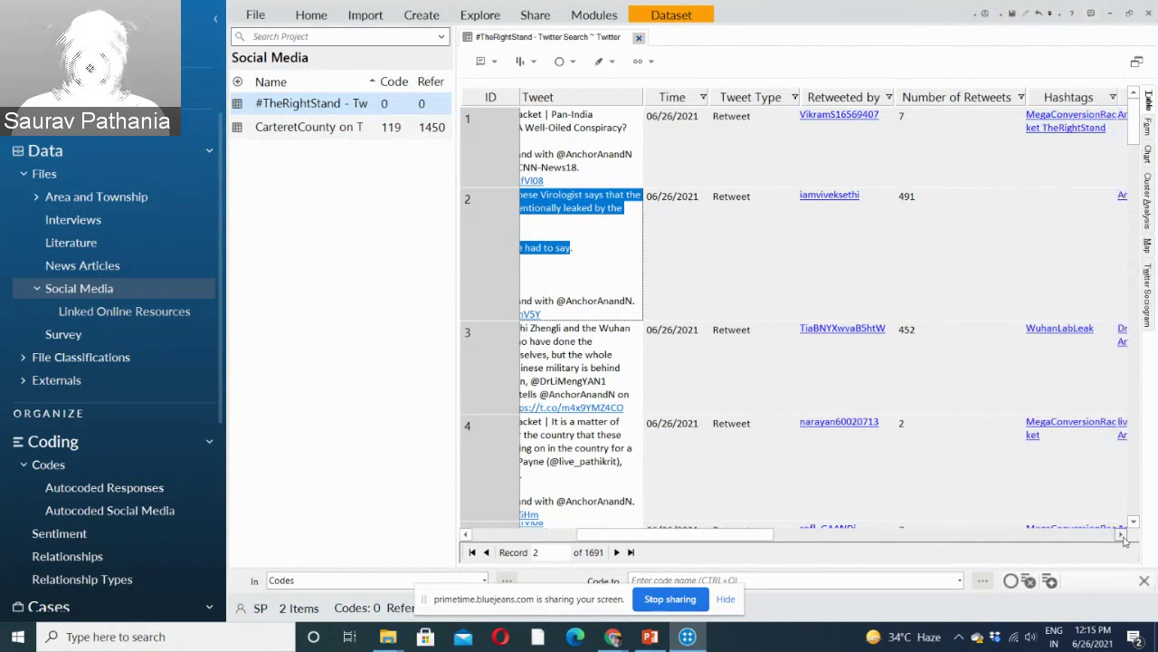
{"action": "left_click", "coordinate": [1122, 535]}
{"action": "left_click", "coordinate": [1121, 535]}
{"action": "left_click", "coordinate": [1121, 535]}
{"action": "left_click", "coordinate": [1121, 535]}
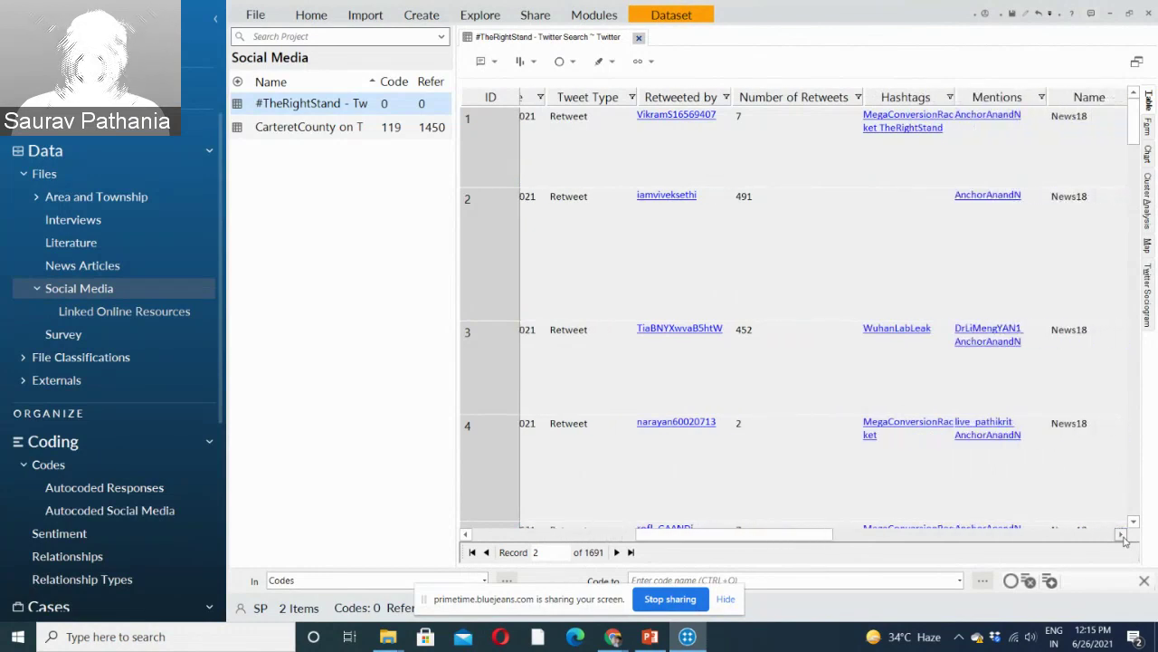
{"action": "left_click", "coordinate": [1121, 535]}
{"action": "left_click", "coordinate": [1121, 535]}
{"action": "left_click", "coordinate": [1121, 534]}
{"action": "left_click", "coordinate": [1121, 535]}
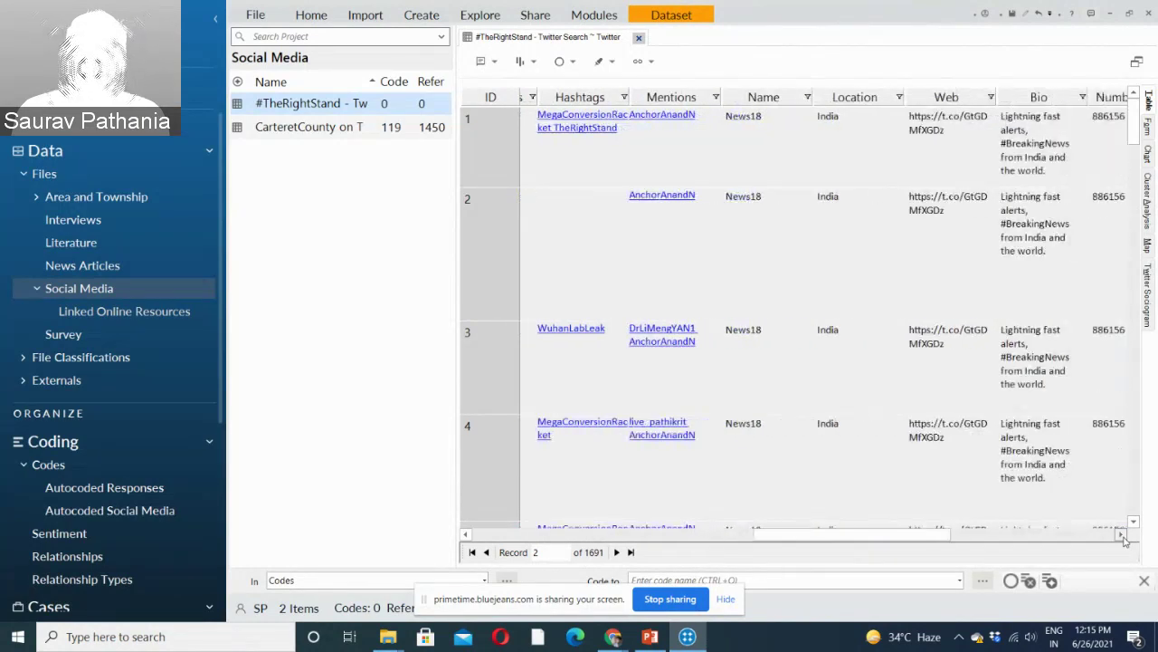
{"action": "left_click", "coordinate": [1121, 535]}
{"action": "left_click_drag", "start_coordinate": [813, 534], "coordinate": [576, 563]}
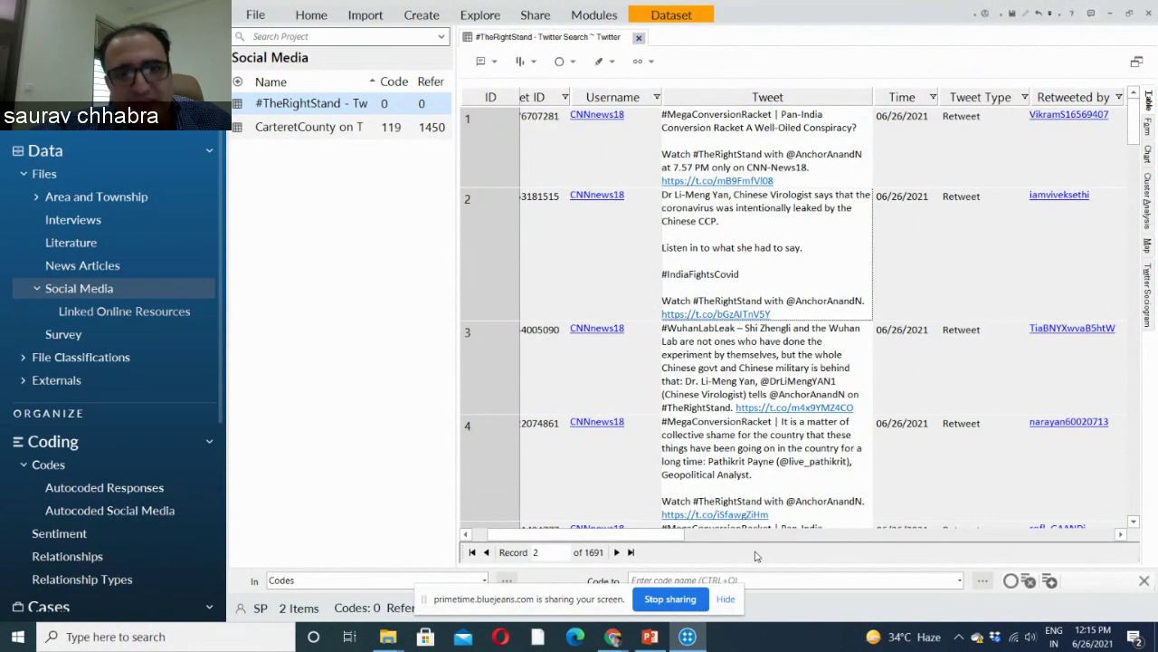
Revisit the #TheRightStand search results and the home page search on Twitter in Chrome, and return to NVivo.
{"action": "mouse_move", "coordinate": [612, 638]}
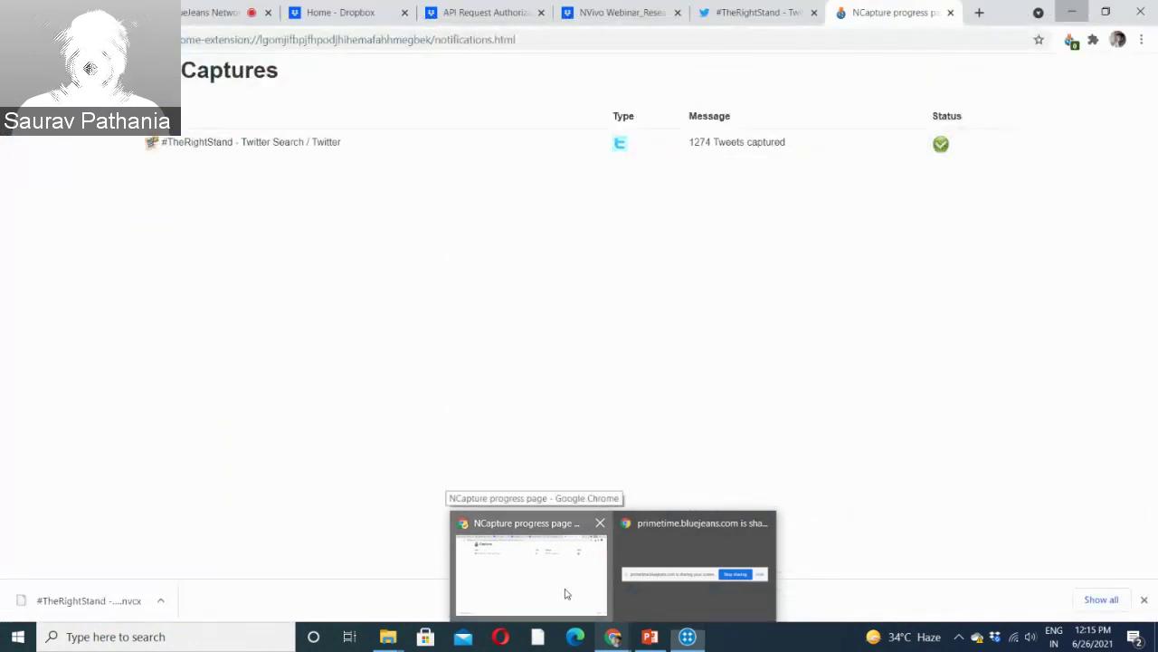
{"action": "left_click", "coordinate": [566, 594]}
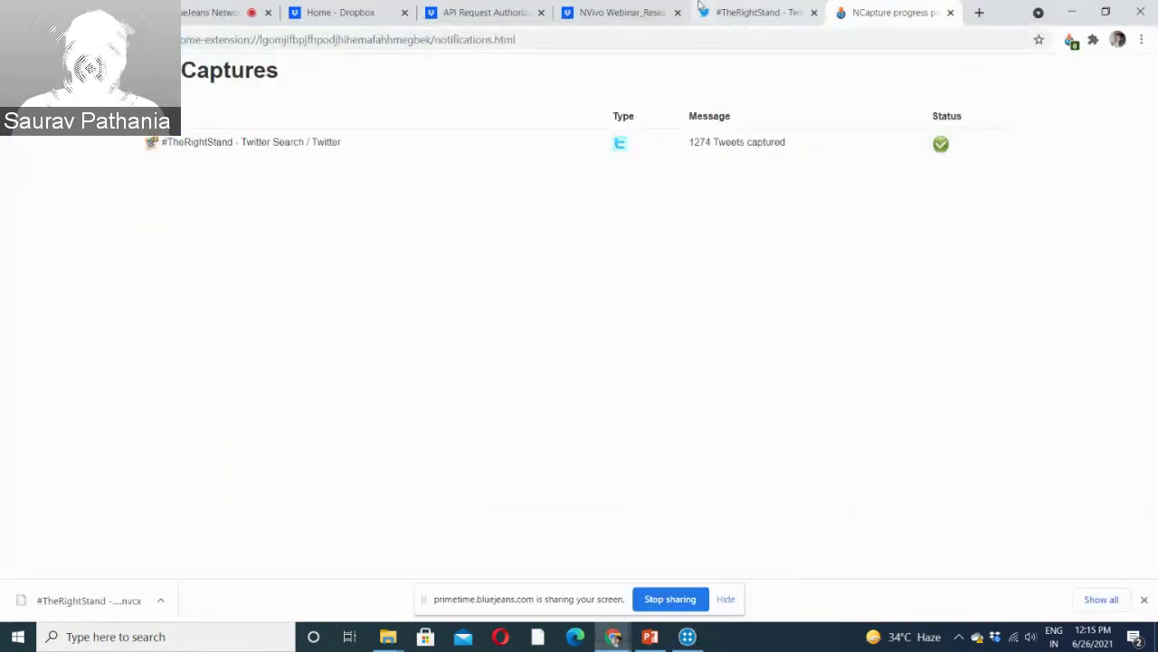
{"action": "left_click", "coordinate": [710, 9]}
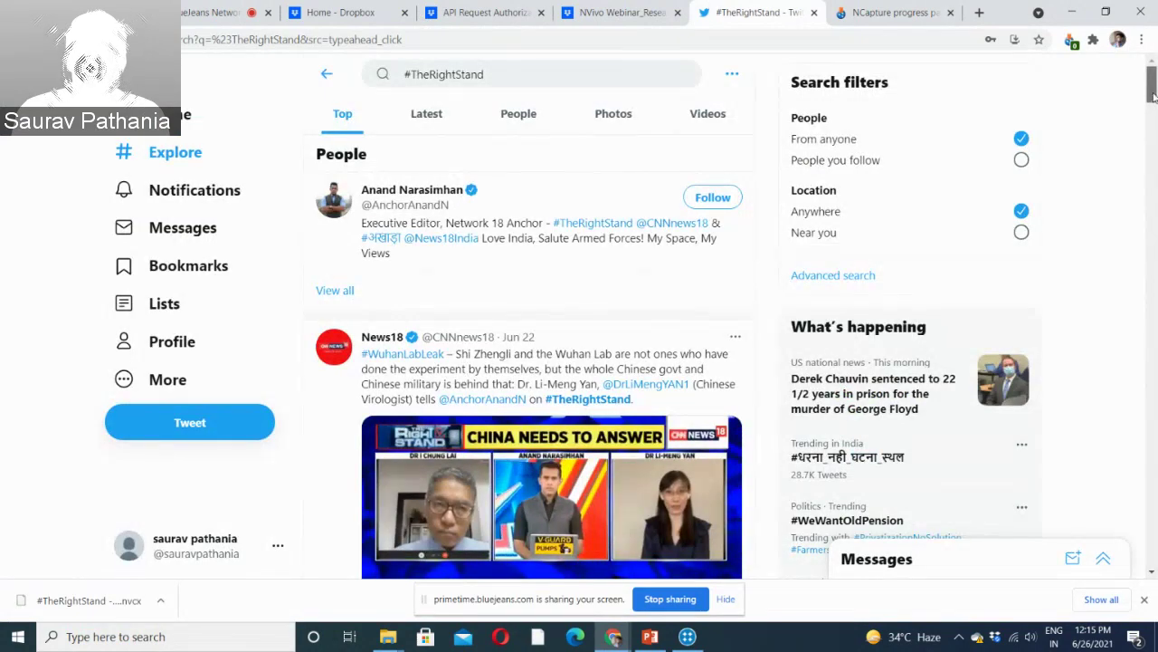
{"action": "mouse_move", "coordinate": [1154, 97]}
{"action": "left_mouse_down"}
{"action": "mouse_move", "coordinate": [1154, 115]}
{"action": "mouse_move", "coordinate": [1154, 83]}
{"action": "left_mouse_up"}
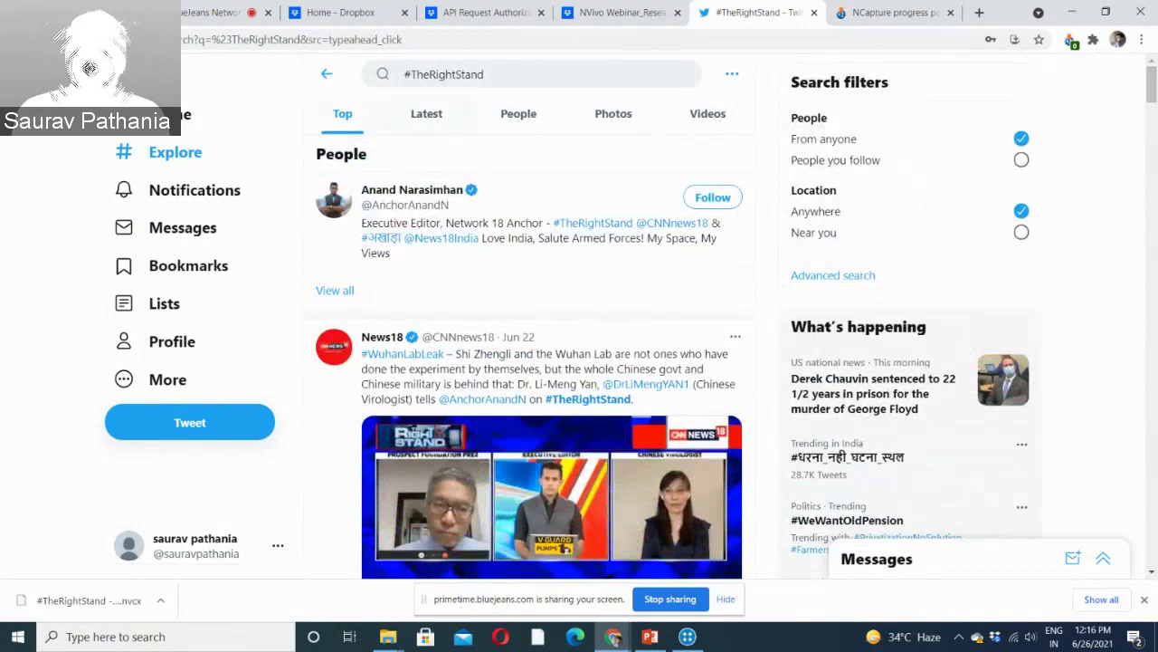
{"action": "key", "text": "alt+Left"}
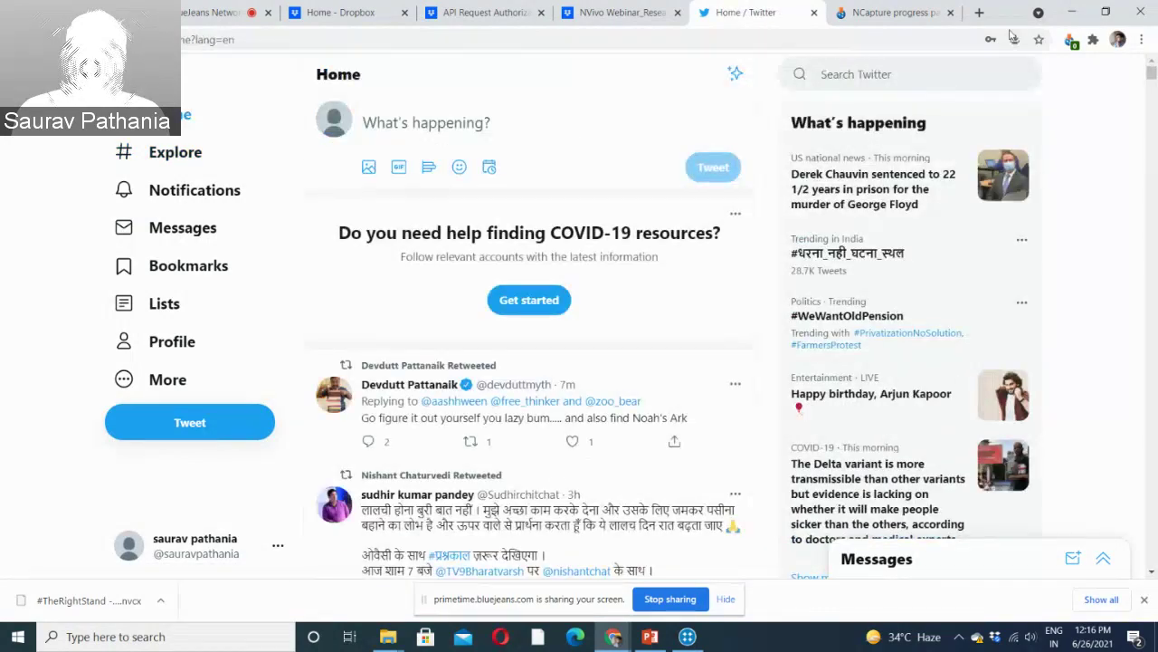
{"action": "left_click", "coordinate": [900, 65]}
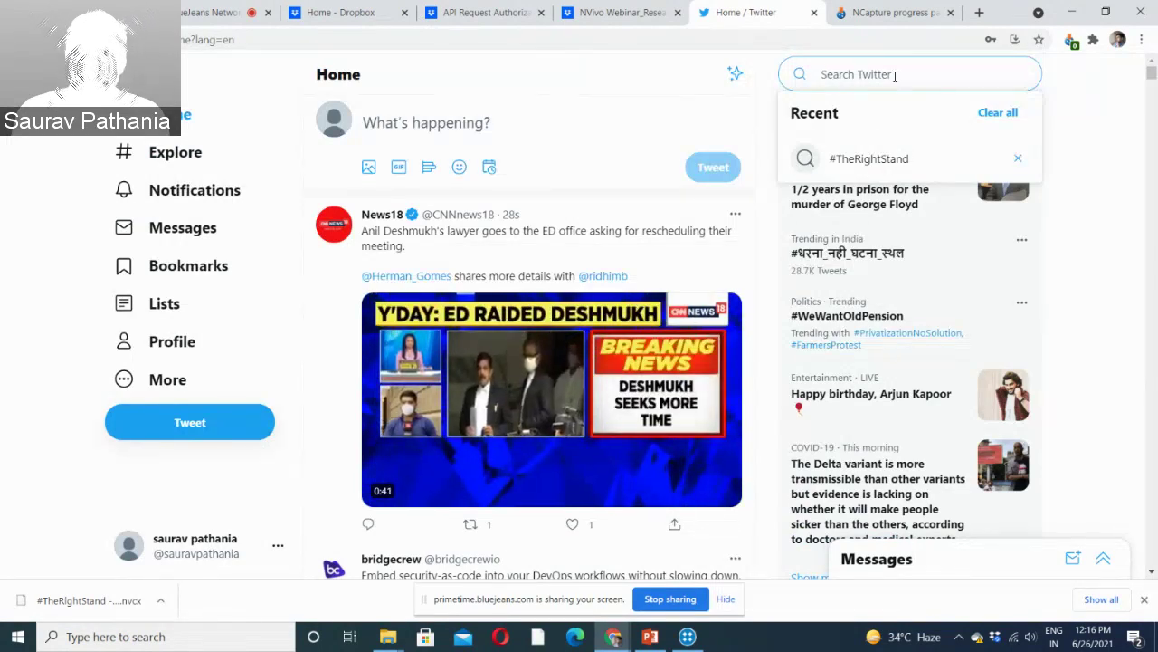
{"action": "left_click", "coordinate": [1074, 12]}
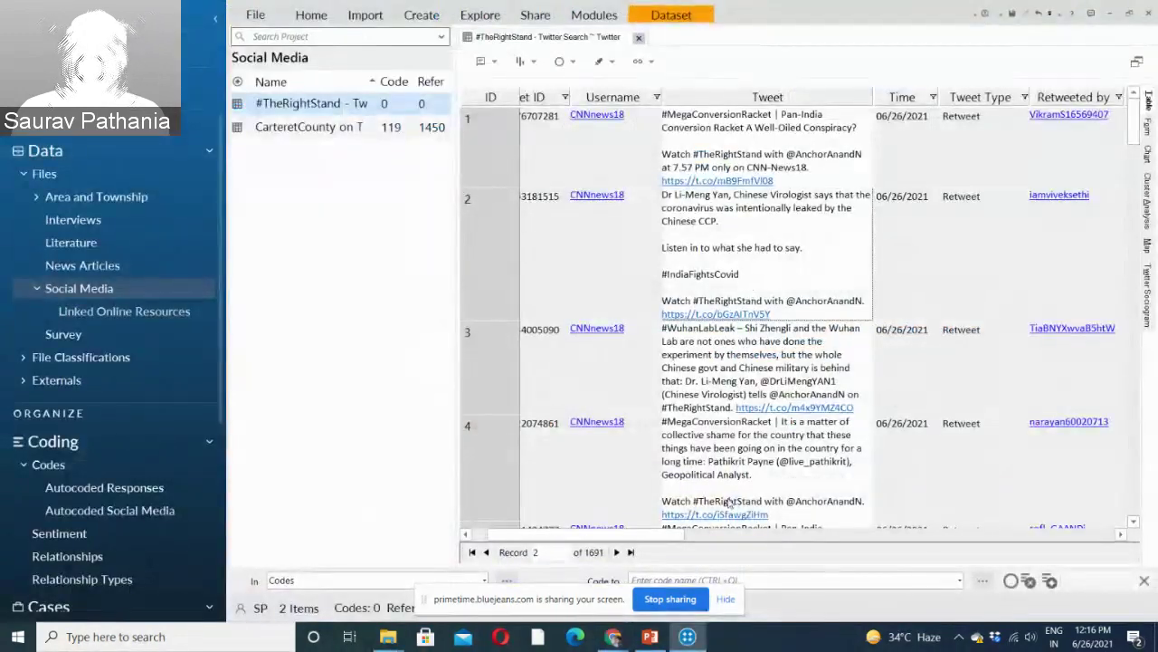
Chart the #TheRightStand dataset by user name with the Y-axis set to Number of followers/following.
{"action": "scroll", "coordinate": [1129, 537], "scroll_direction": "right", "scroll_amount": 3}
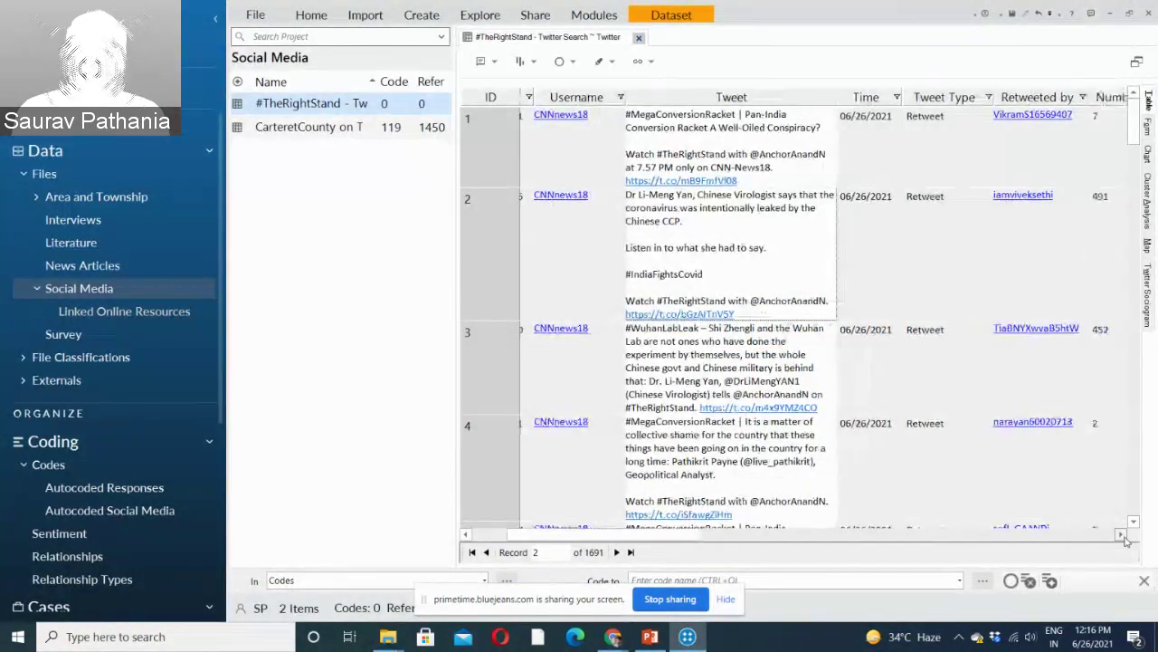
{"action": "left_click", "coordinate": [1147, 152]}
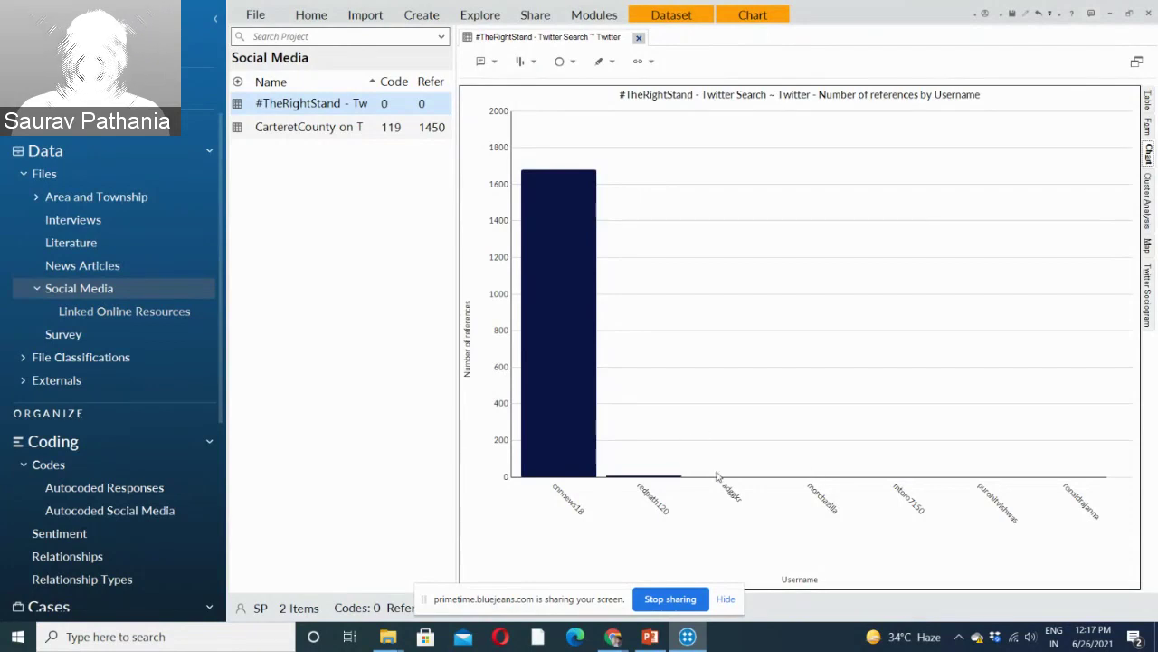
{"action": "left_click", "coordinate": [740, 12]}
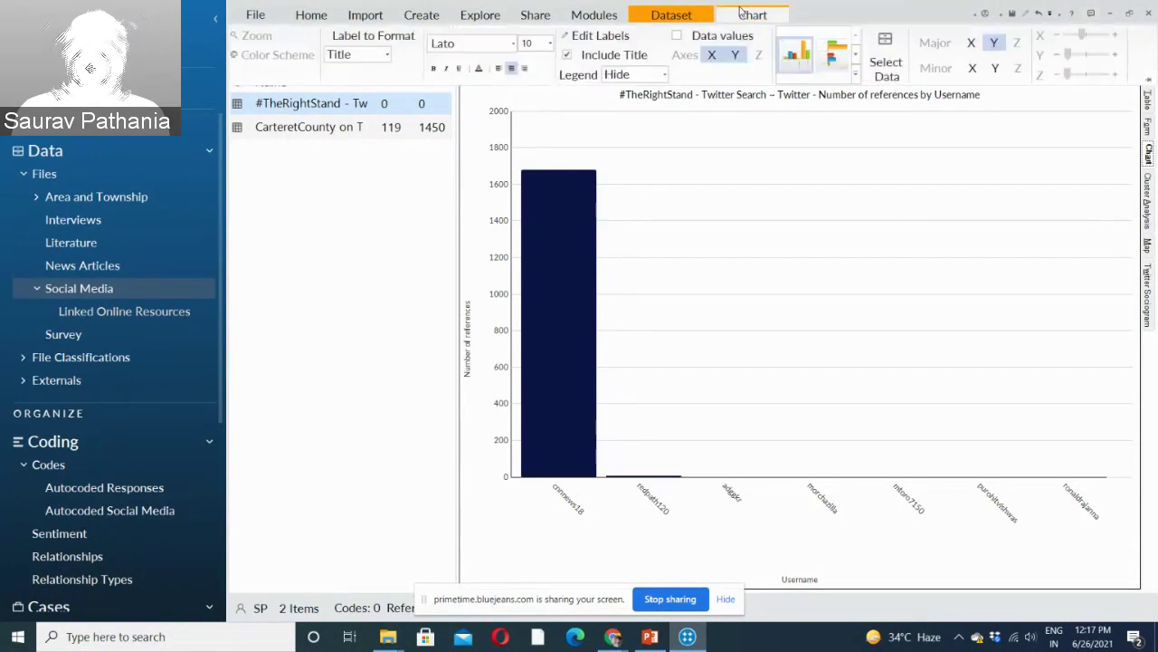
{"action": "left_click", "coordinate": [896, 73]}
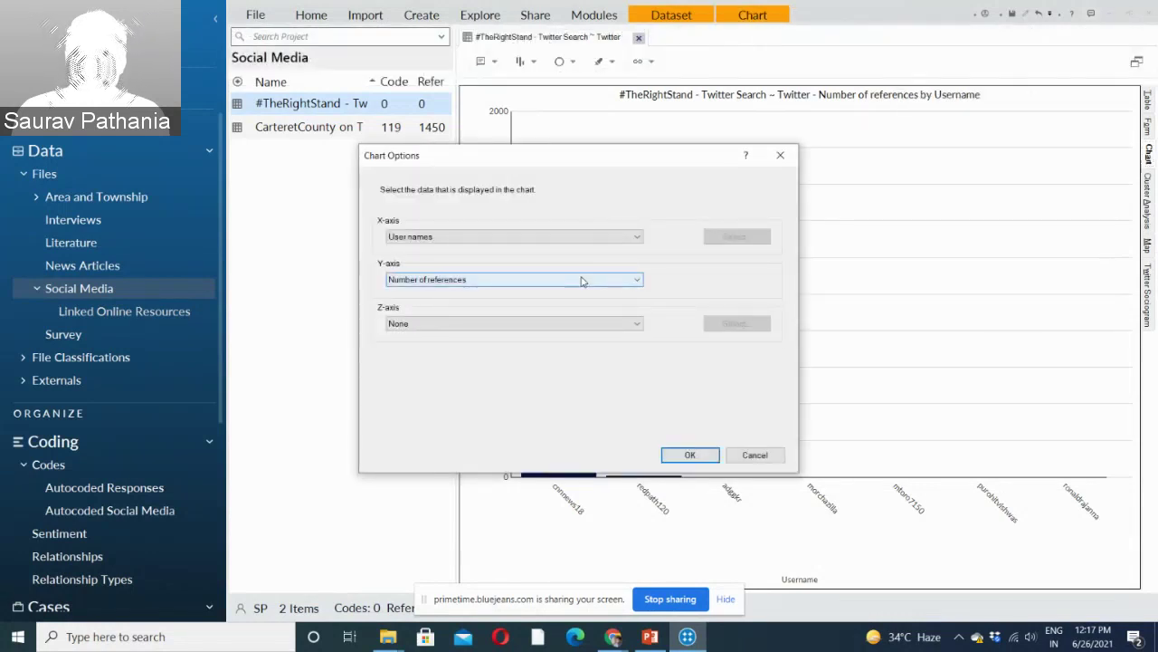
{"action": "left_click", "coordinate": [582, 281]}
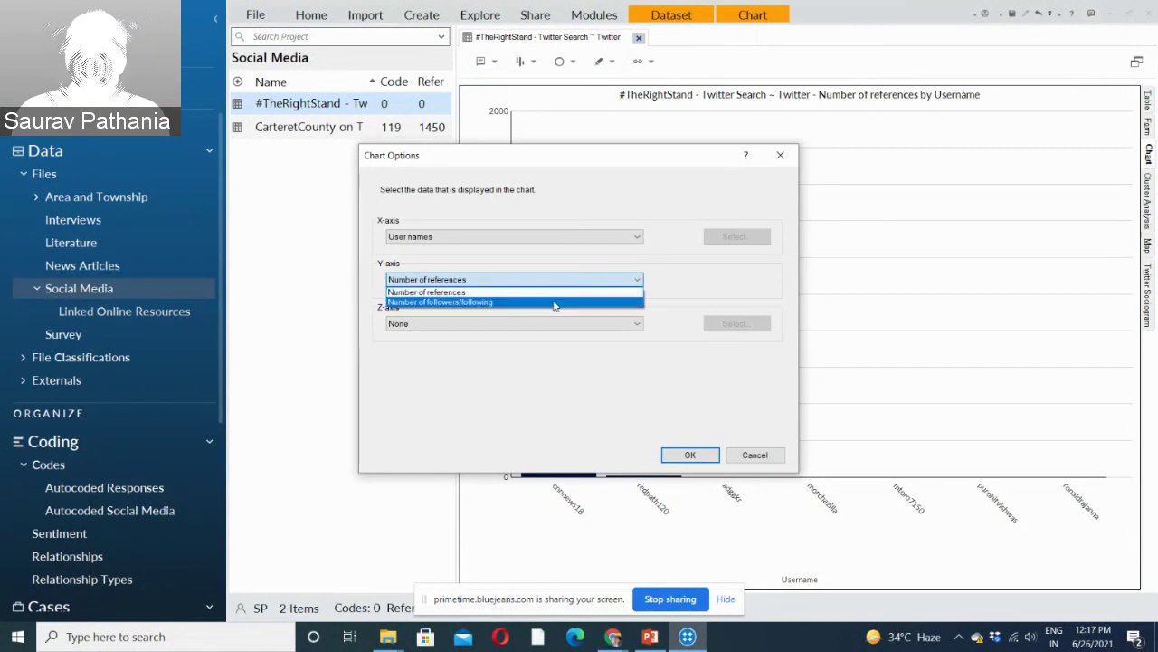
{"action": "left_click", "coordinate": [555, 303]}
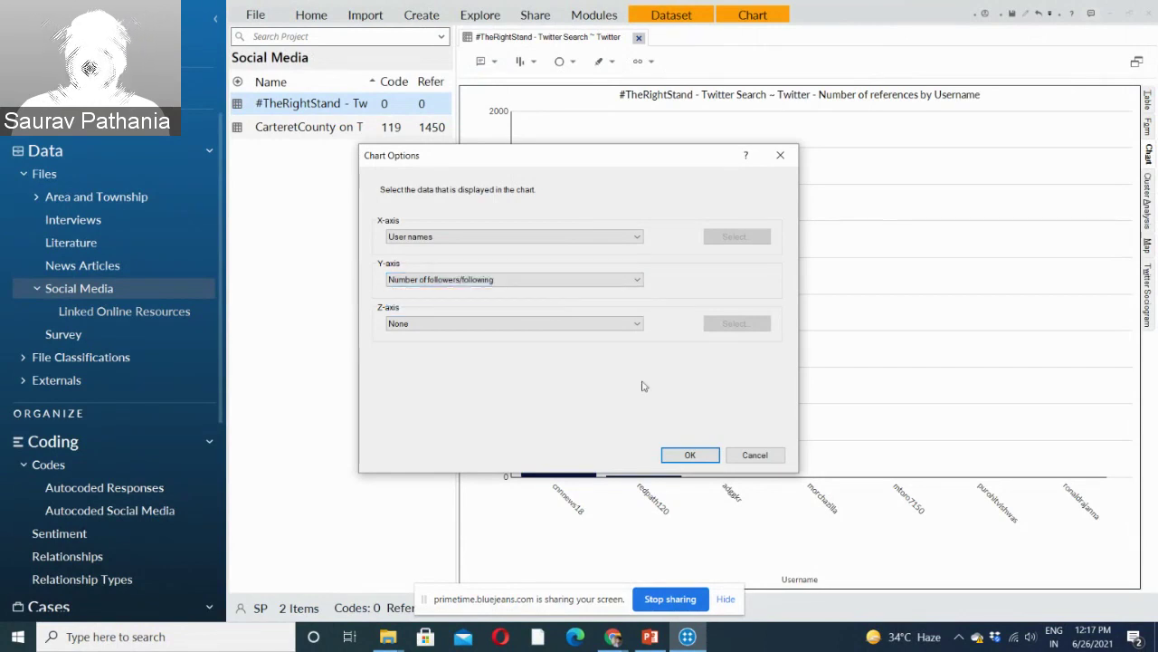
{"action": "left_click", "coordinate": [676, 456]}
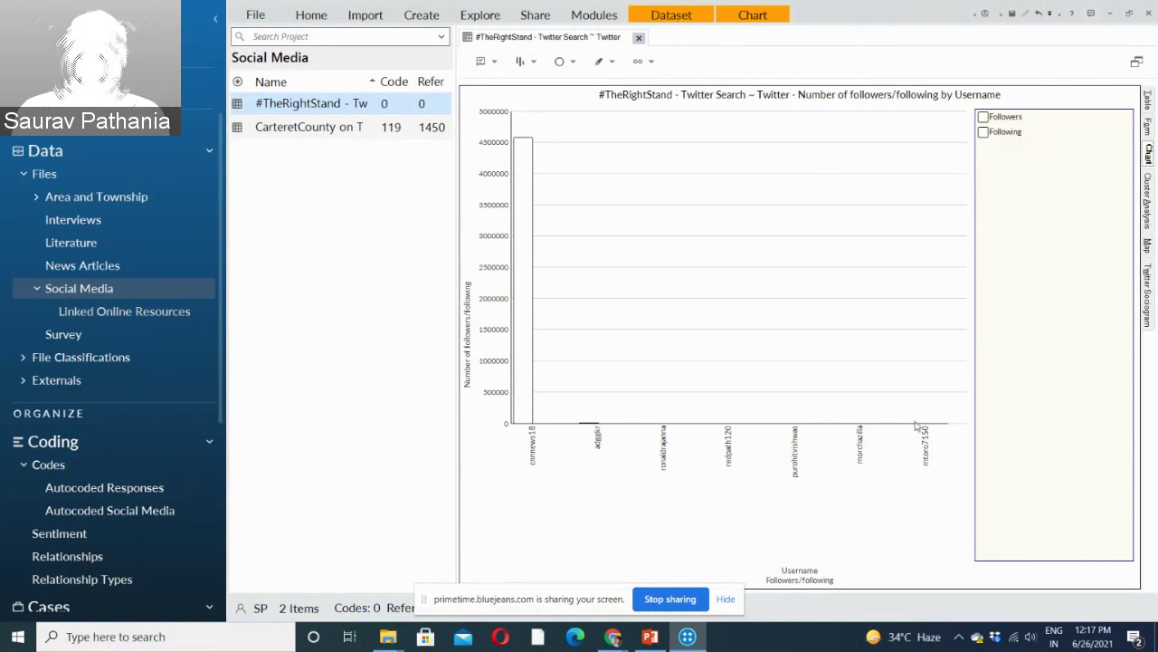
Run a cluster analysis of the dataset with Locations as the display items, using the Pearson correlation coefficient.
{"action": "left_click", "coordinate": [1150, 195]}
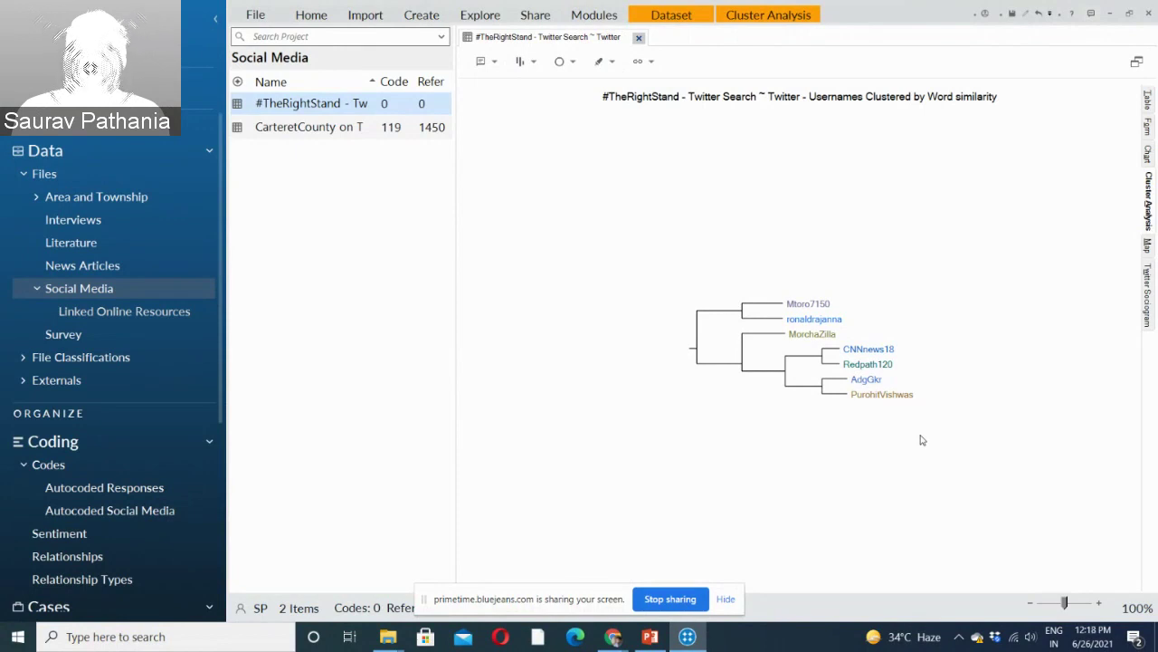
{"action": "left_click", "coordinate": [772, 20]}
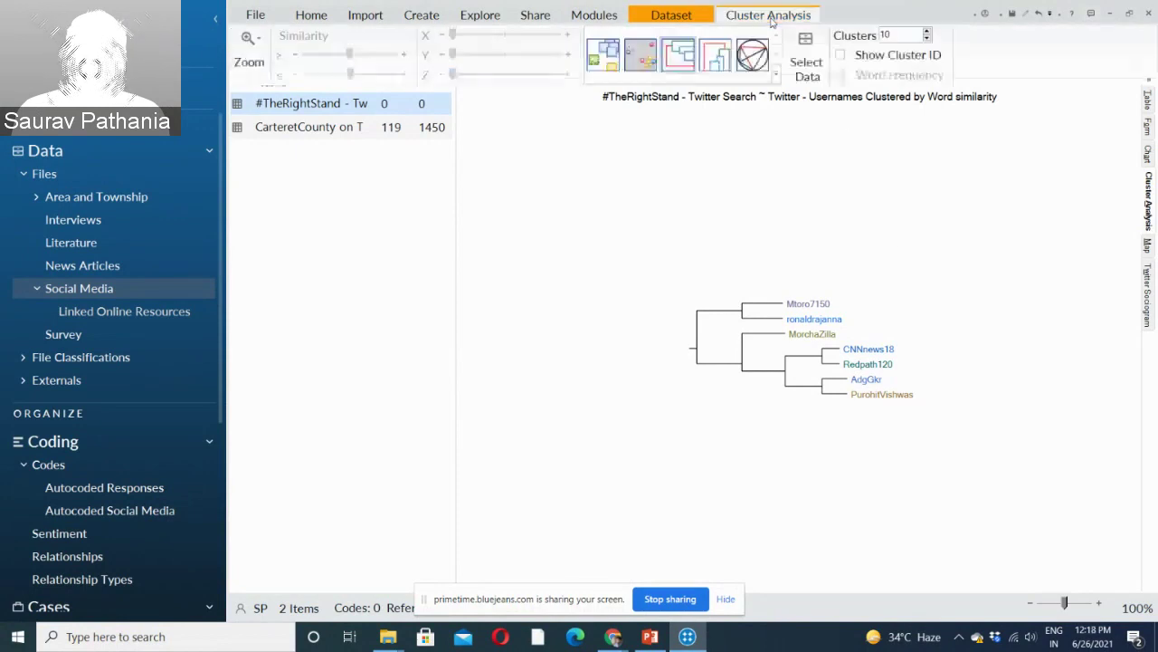
{"action": "left_click", "coordinate": [806, 62]}
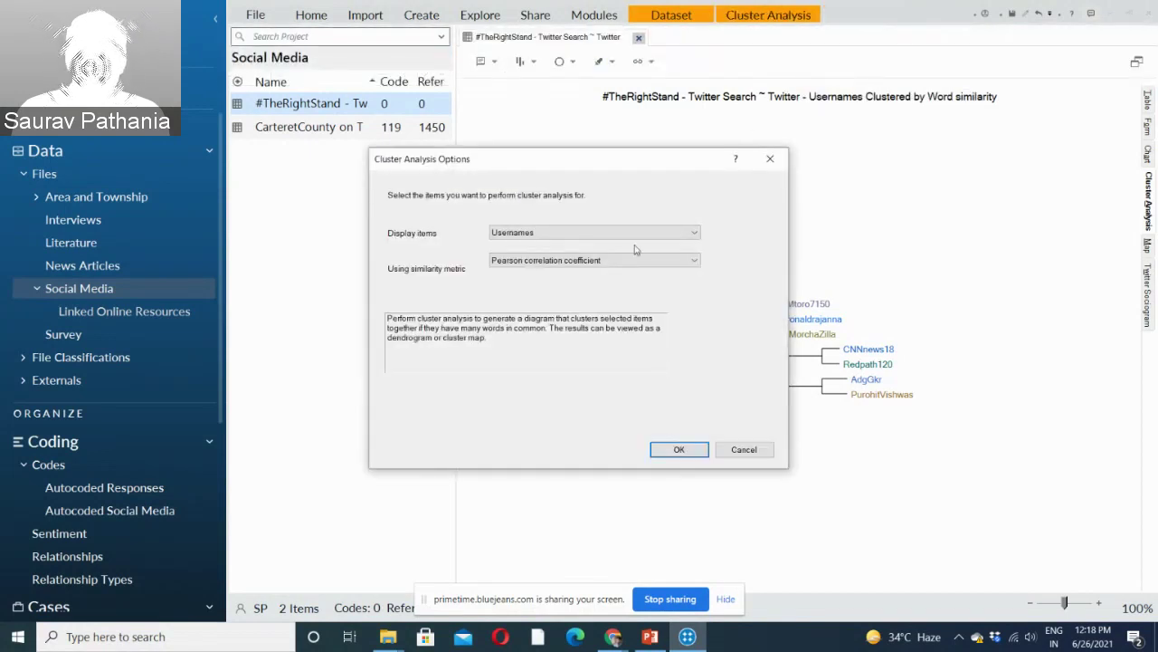
{"action": "left_click", "coordinate": [539, 237]}
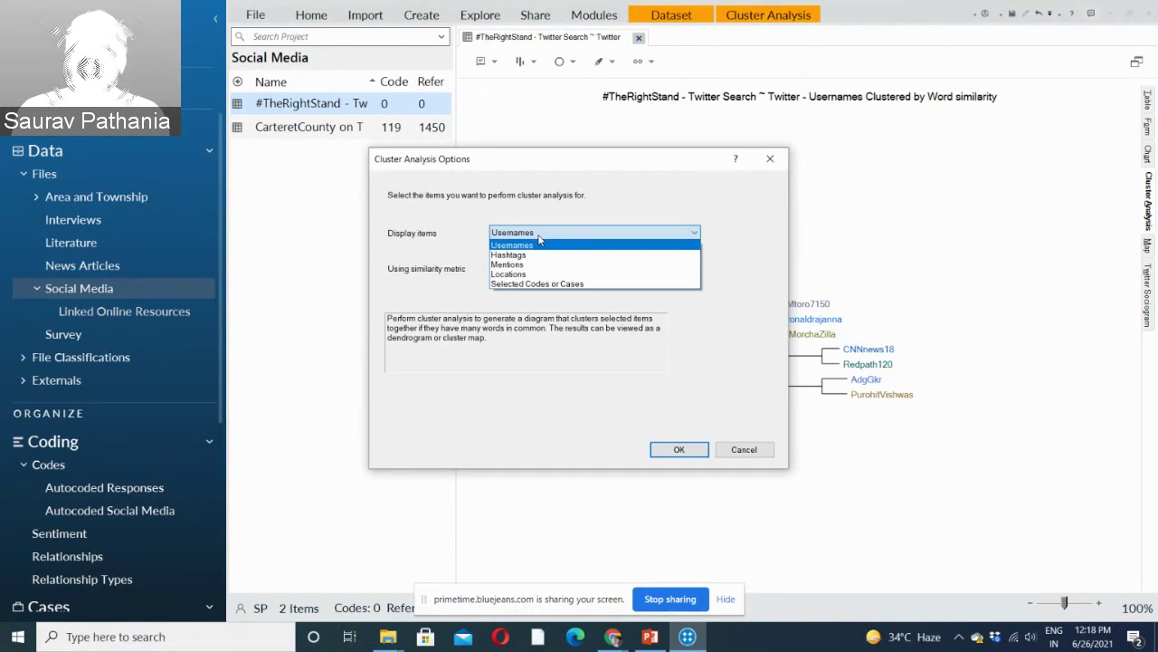
{"action": "left_click", "coordinate": [539, 276]}
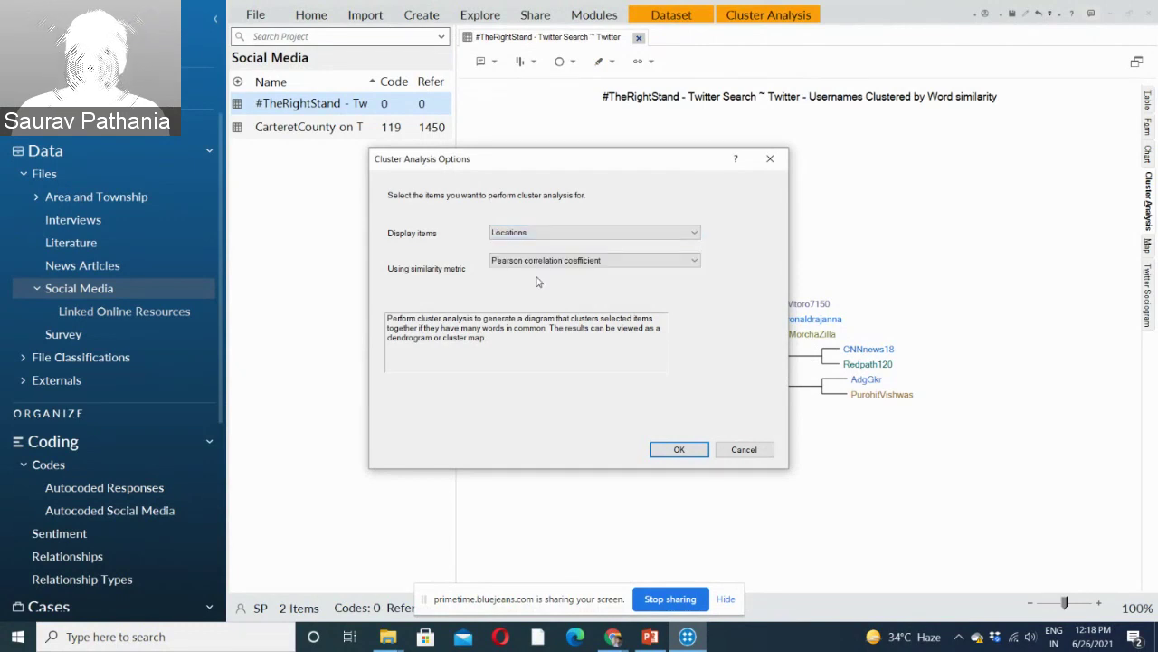
{"action": "left_click", "coordinate": [670, 449]}
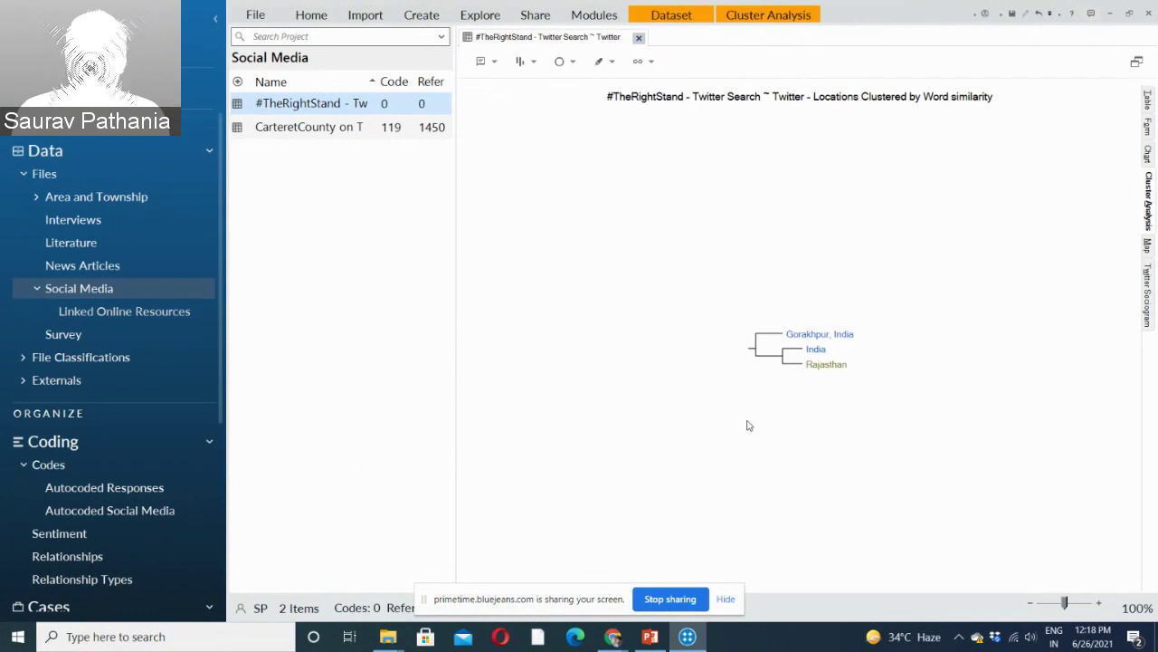
Show the tweets' locations on the map and open the references behind the India marker.
{"action": "left_click", "coordinate": [1146, 248]}
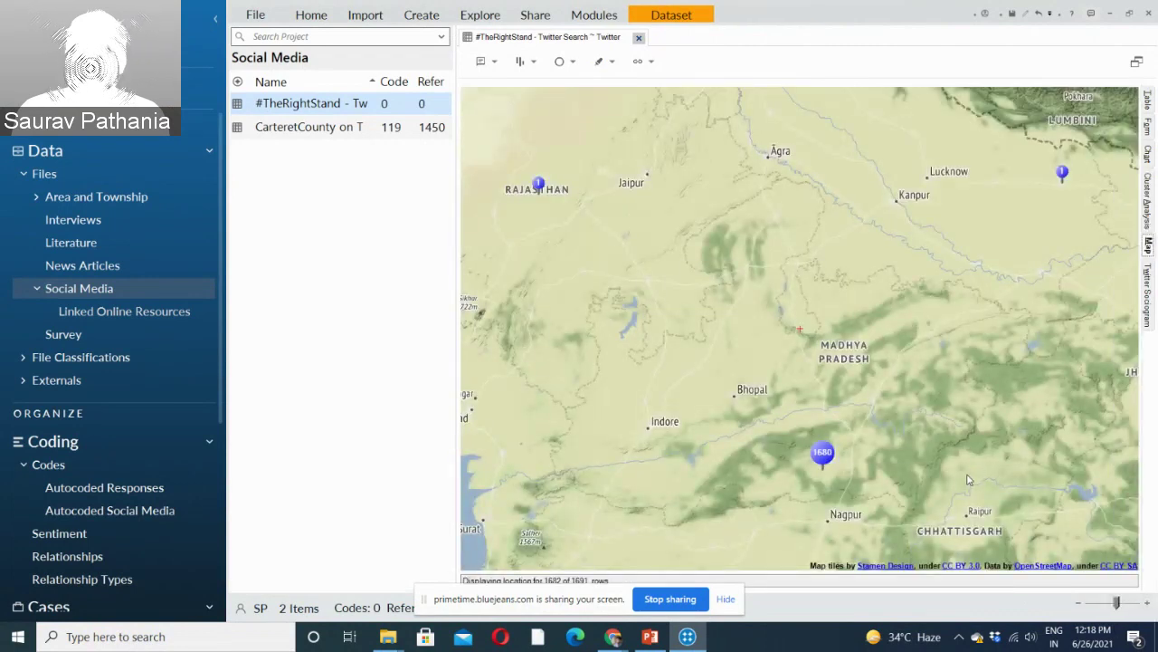
{"action": "scroll", "coordinate": [802, 331], "scroll_direction": "down", "scroll_amount": 2}
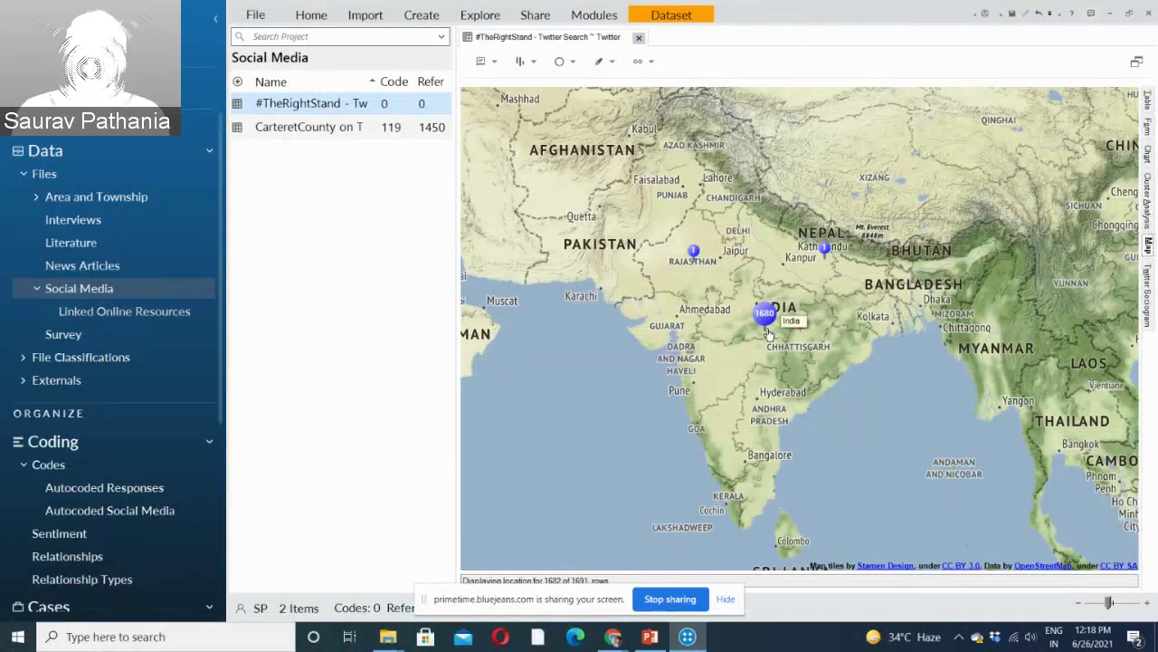
{"action": "left_click", "coordinate": [766, 326]}
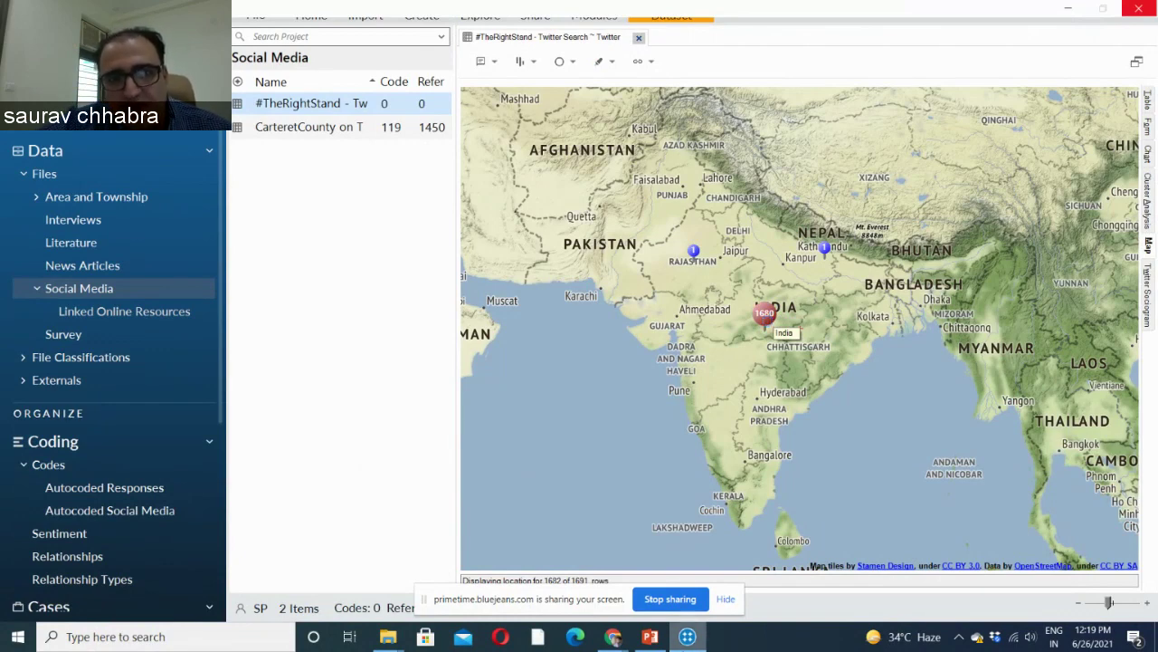
{"action": "left_click", "coordinate": [707, 645]}
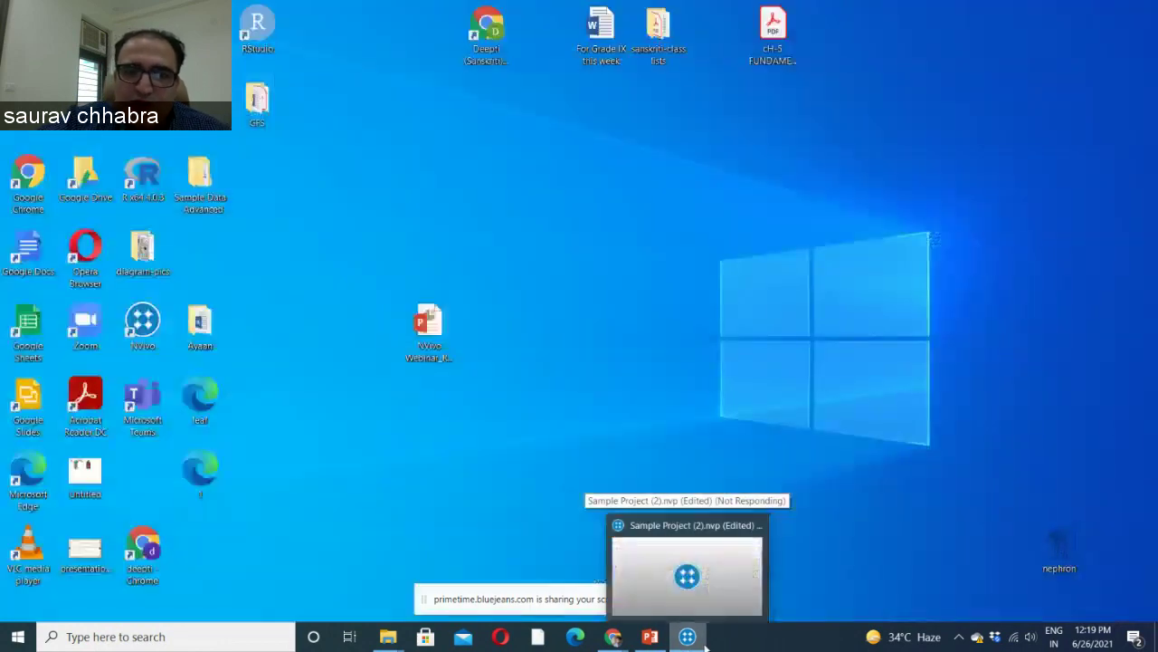
{"action": "right_click", "coordinate": [558, 242]}
{"action": "left_click", "coordinate": [616, 286]}
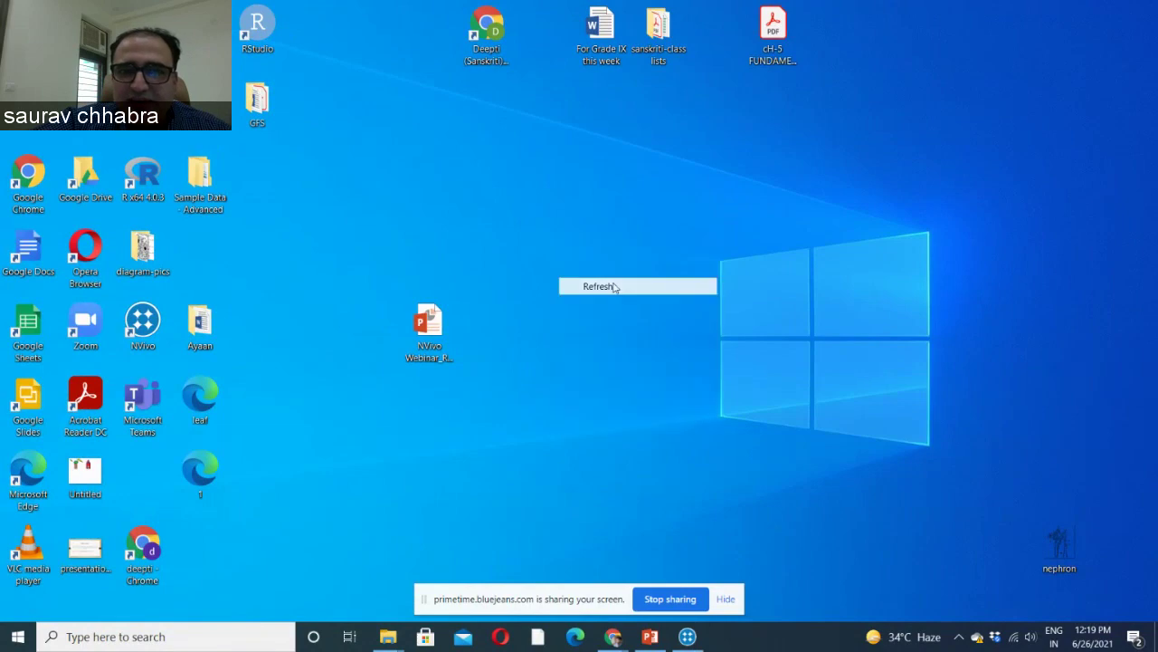
{"action": "left_click", "coordinate": [690, 638]}
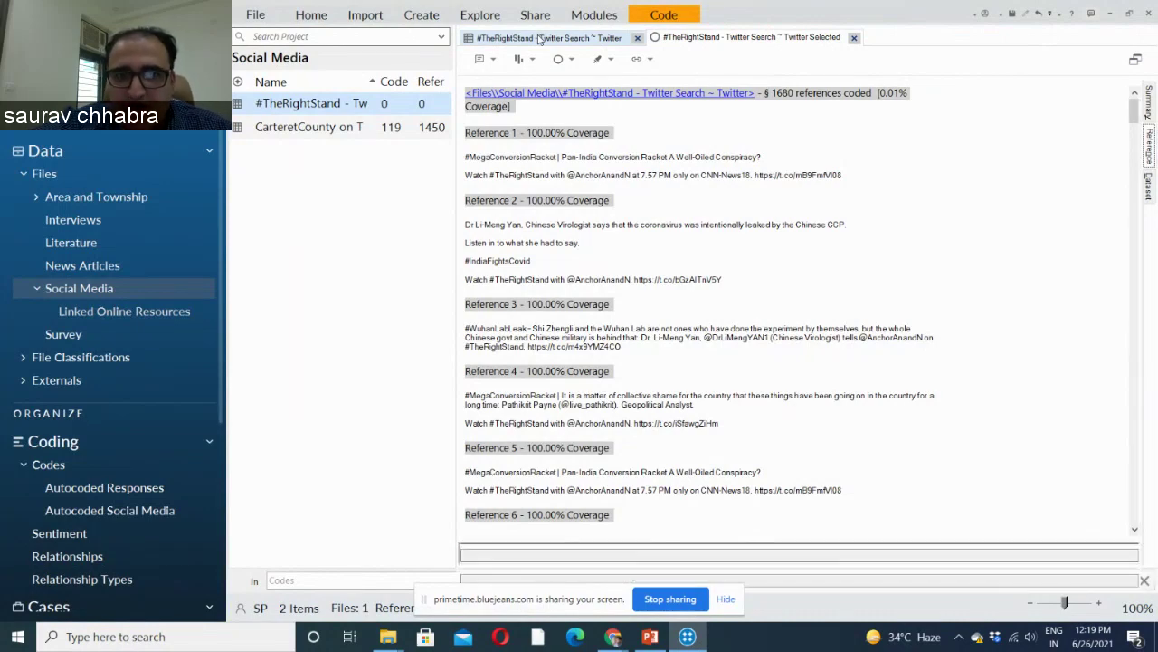
Return to the #TheRightStand dataset, display its tweets as a table, and stop sharing the screen.
{"action": "left_click", "coordinate": [540, 38]}
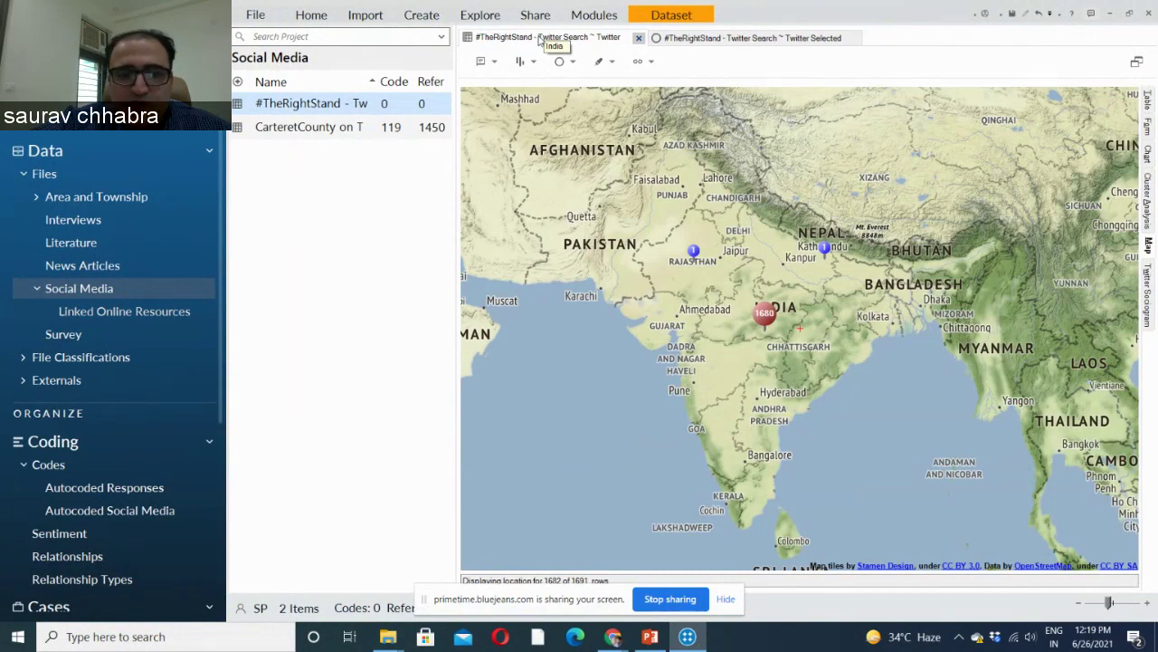
{"action": "left_click", "coordinate": [1148, 101]}
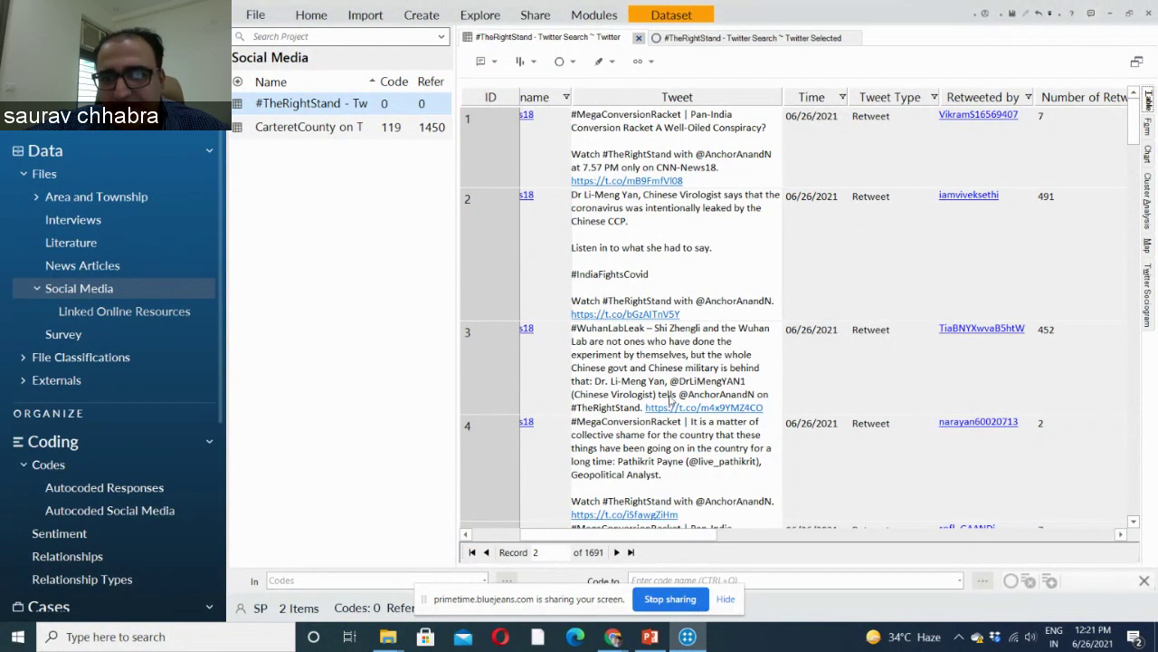
{"action": "left_click", "coordinate": [676, 599]}
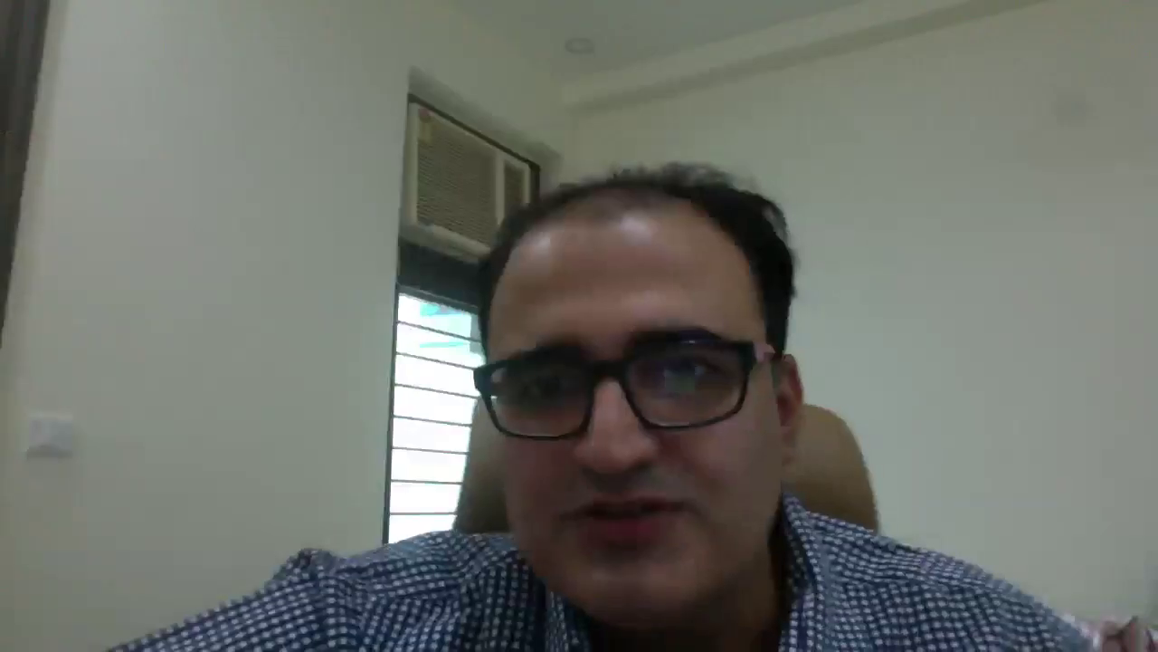